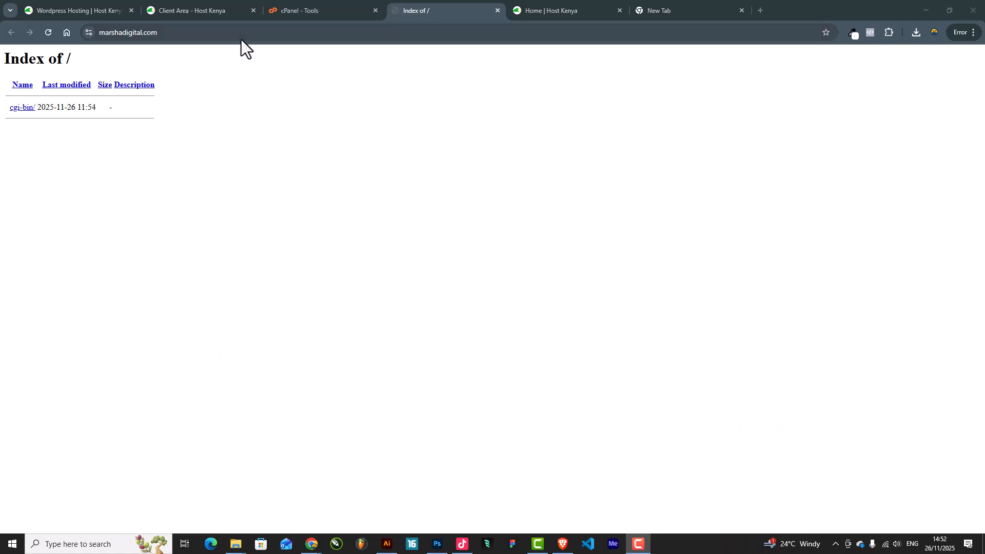
Leave the empty directory listing and switch to the Host Kenya homepage at hostkenya.co.ke.
click(235, 32)
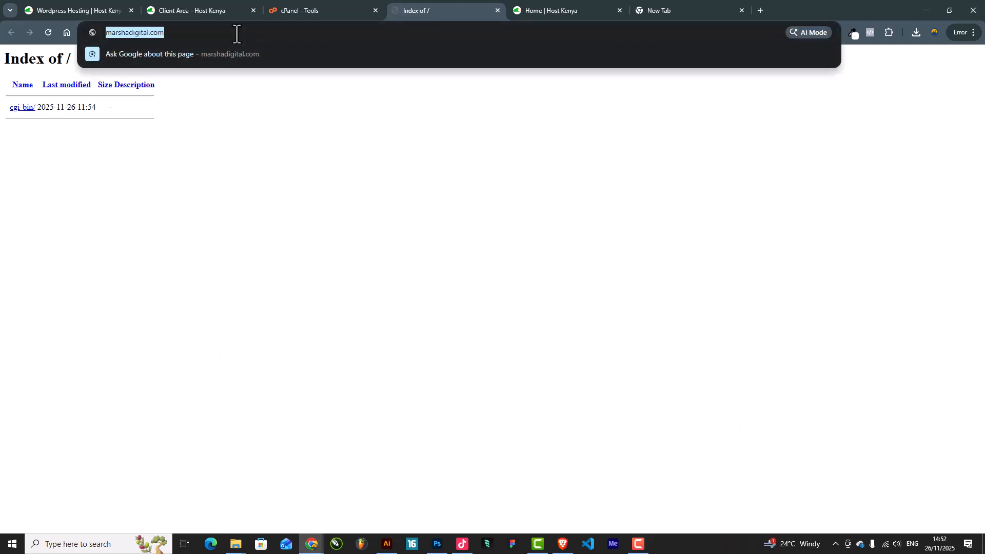
click(180, 32)
click(194, 9)
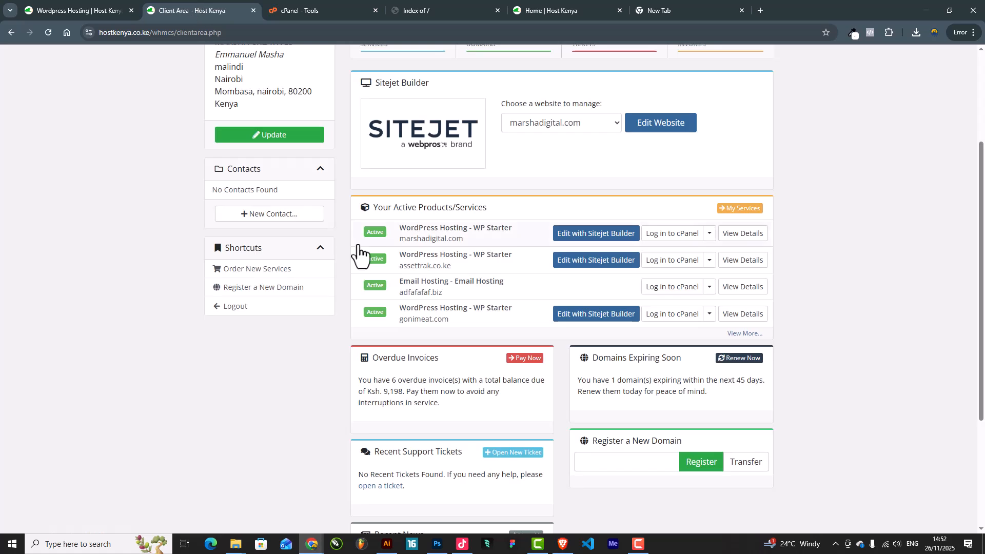
scroll(452, 200, up, 5)
click(593, 9)
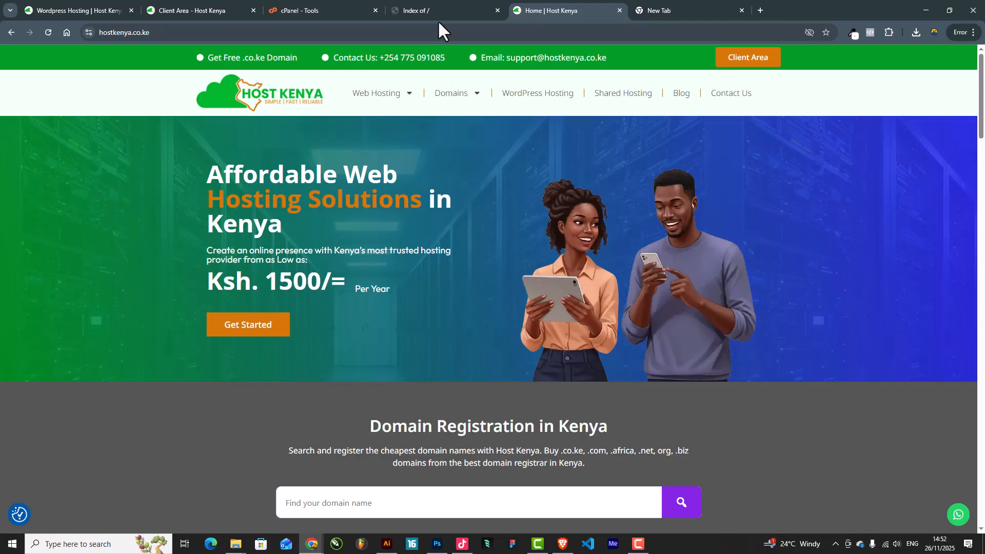
Open a new tab and go to the Gmail inbox to check for the hosting emails.
click(431, 7)
click(319, 6)
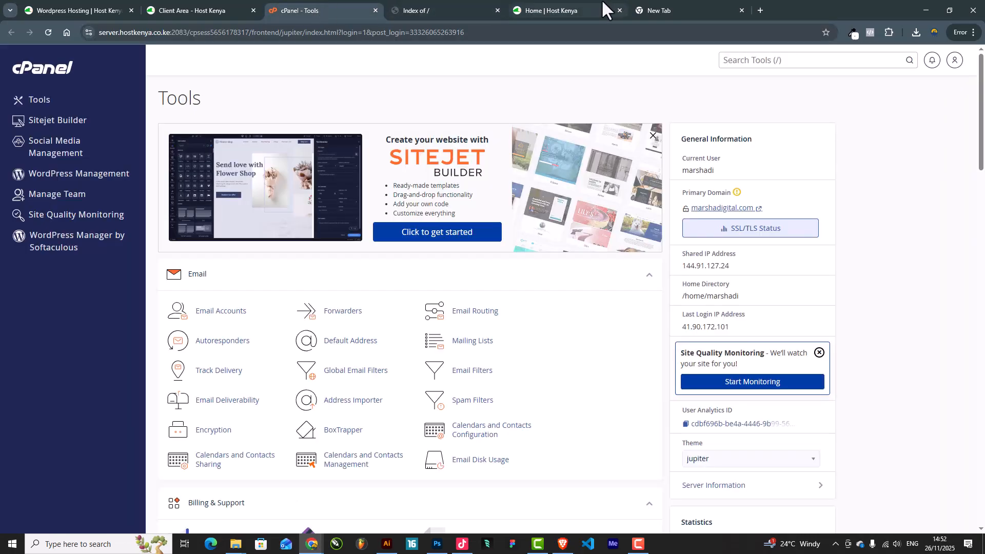
click(667, 6)
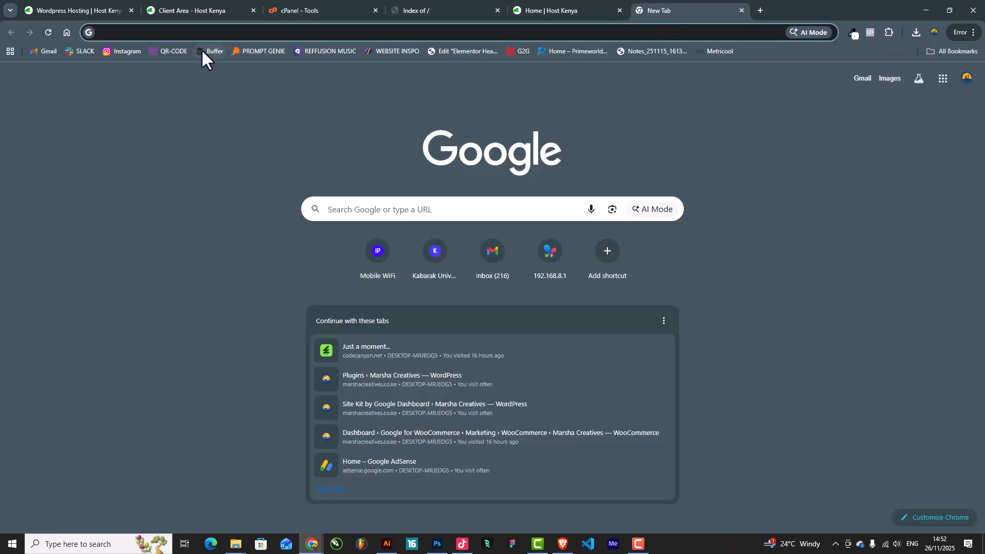
click(35, 52)
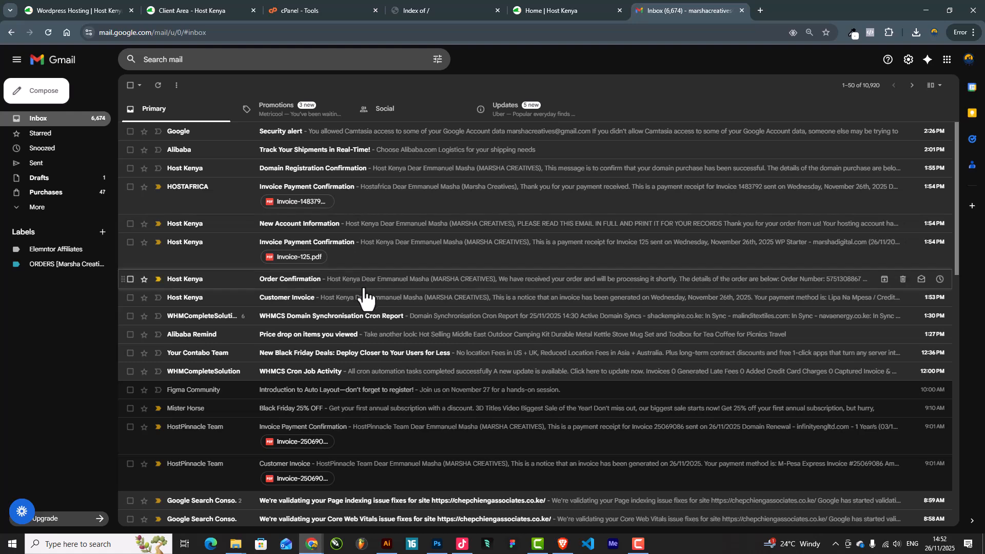
Return to the marshadigital.com 'Index of /' listing and start editing its web address.
click(410, 10)
click(339, 2)
click(428, 7)
click(464, 34)
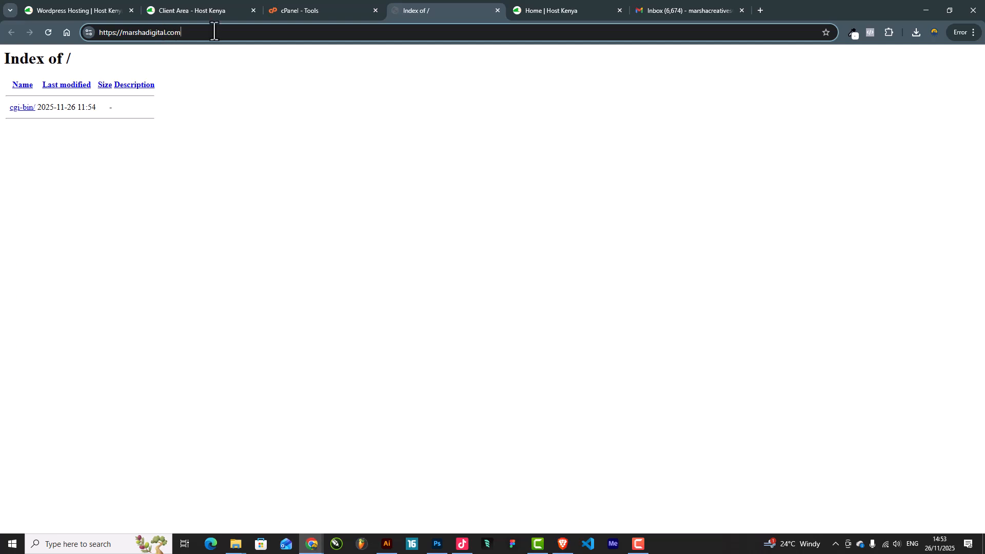
Load marshadigital.com/cpanel to reach the cPanel login page and focus its username and password fields.
text(/)
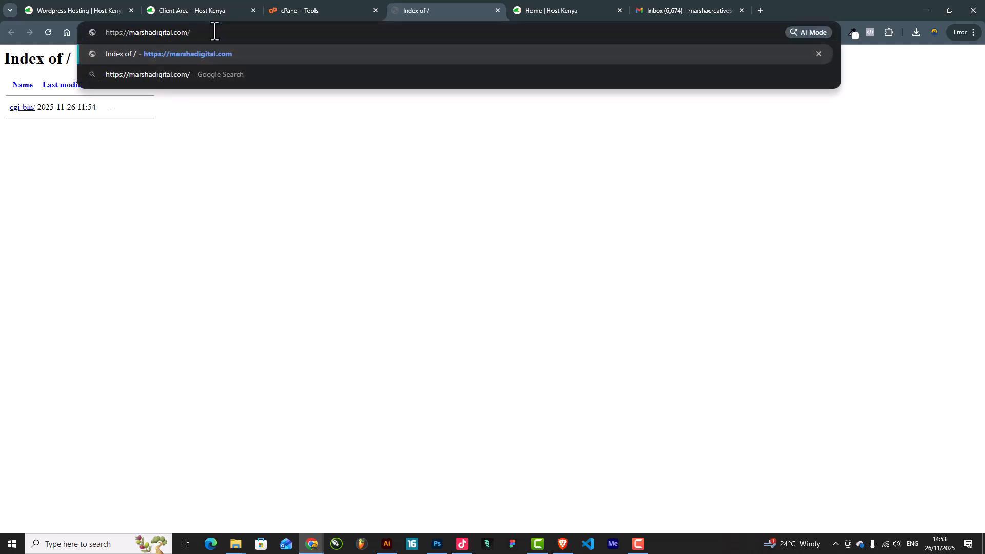
text(CPANEL)
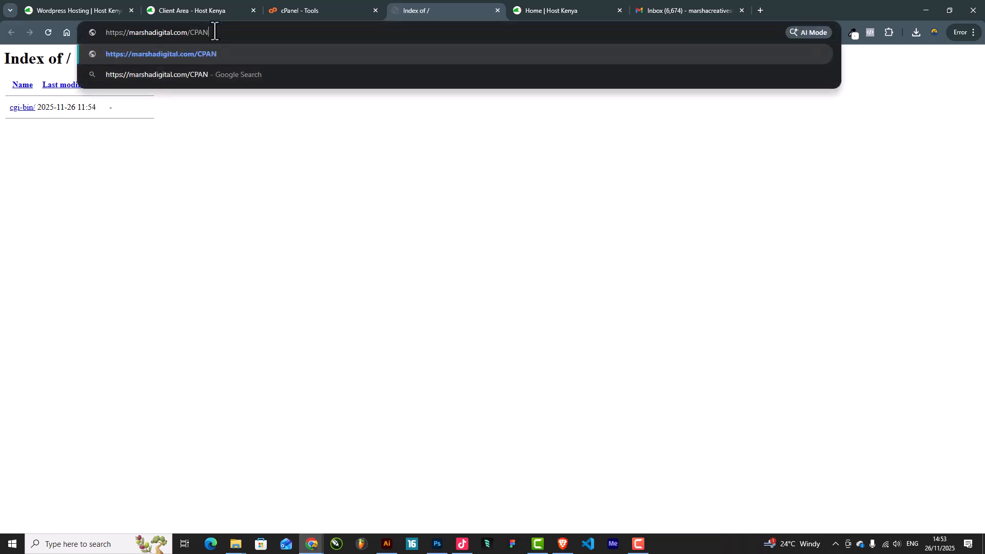
key(BackSpace)
key(BackSpace)
key(BackSpace)
key(BackSpace)
key(BackSpace)
key(BackSpace)
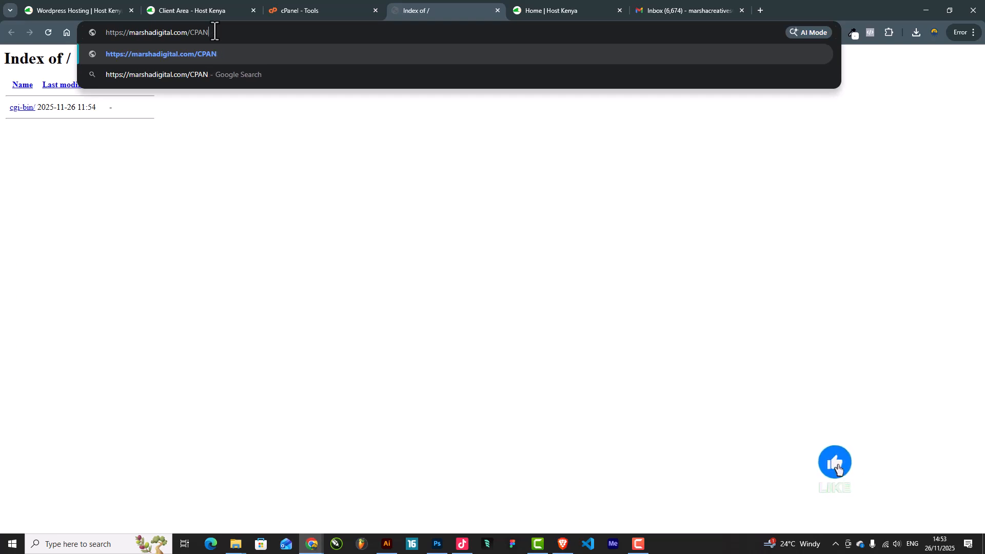
text(cpanel)
key(Return)
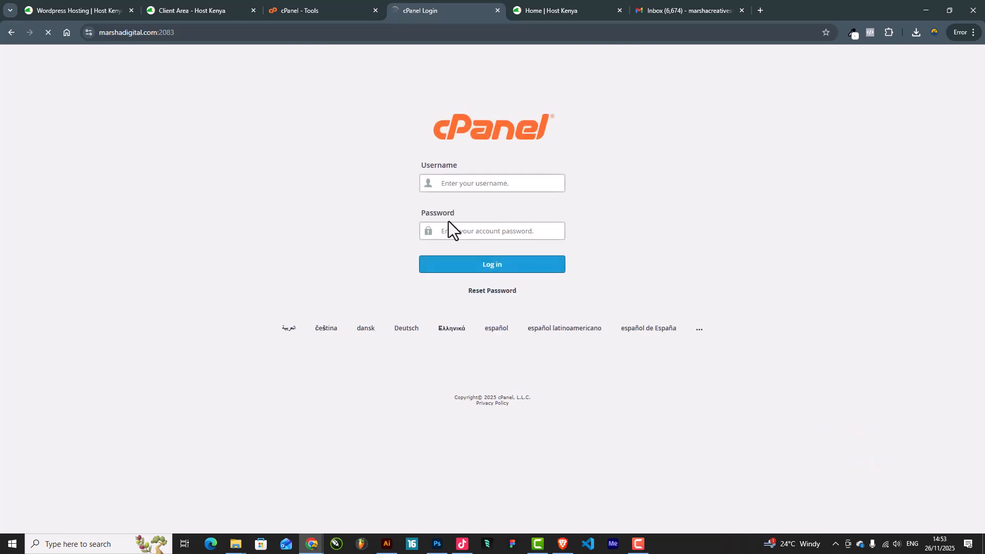
click(475, 183)
click(454, 236)
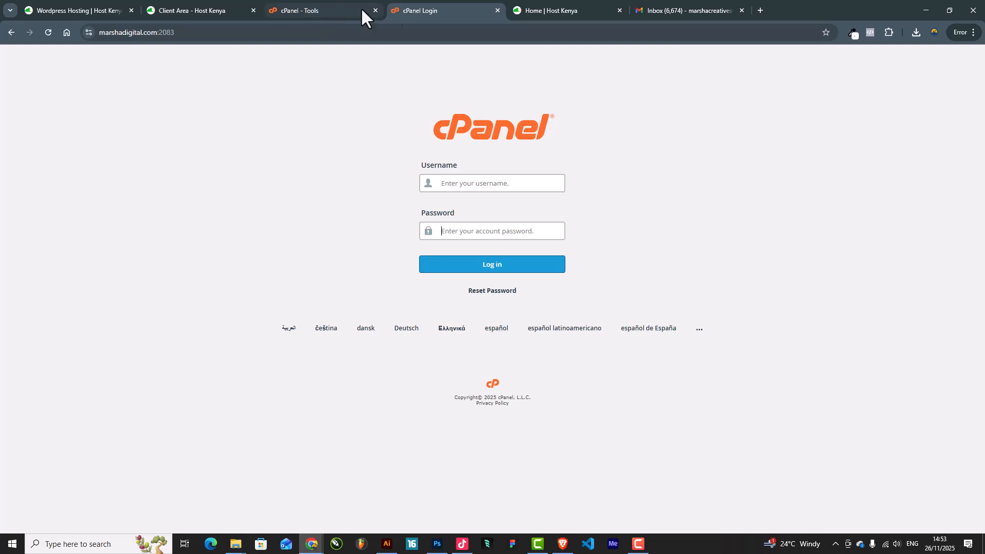
Close the cPanel login tab and open the Client Area from the Host Kenya homepage.
click(497, 10)
click(204, 10)
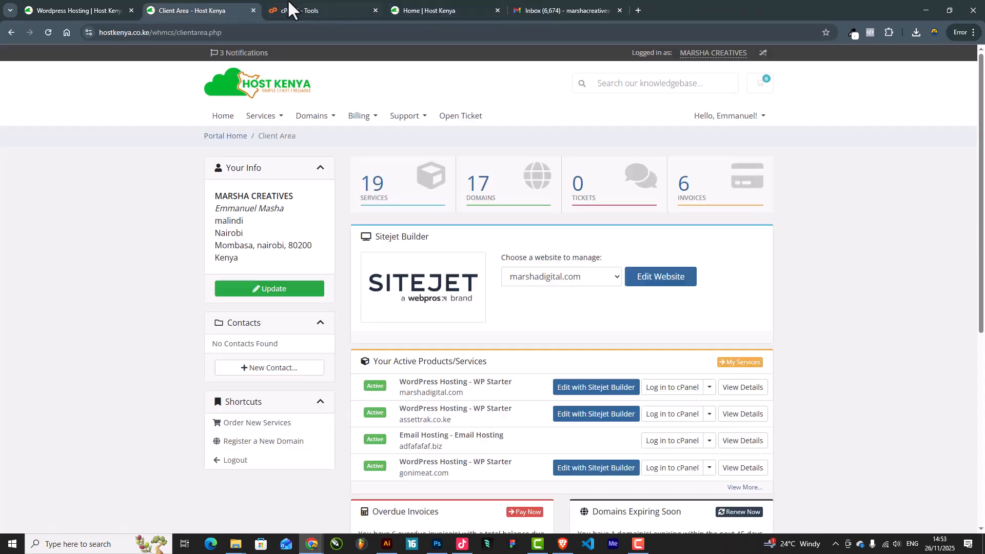
click(452, 9)
click(746, 58)
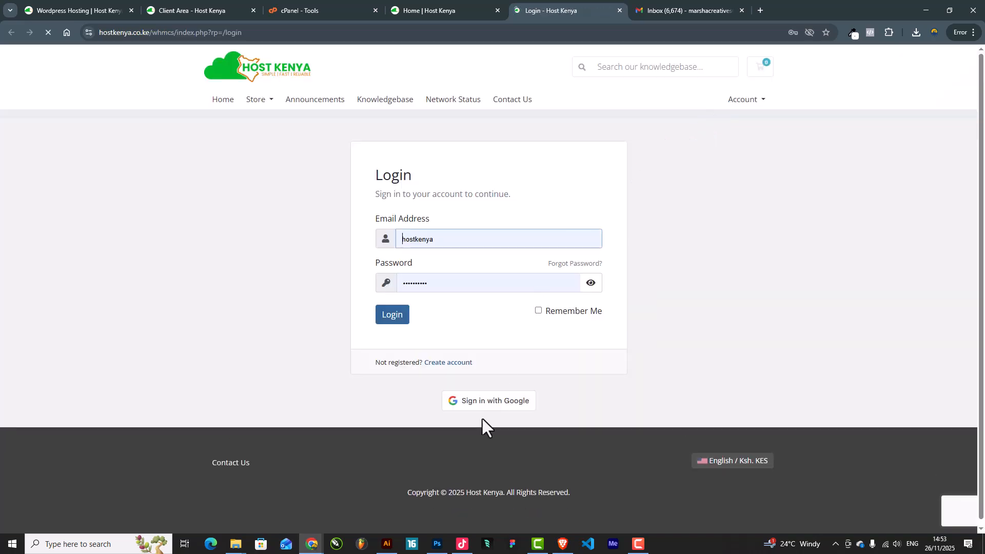
Sign in with Google and scroll to the four active services, including WordPress Hosting.
click(495, 402)
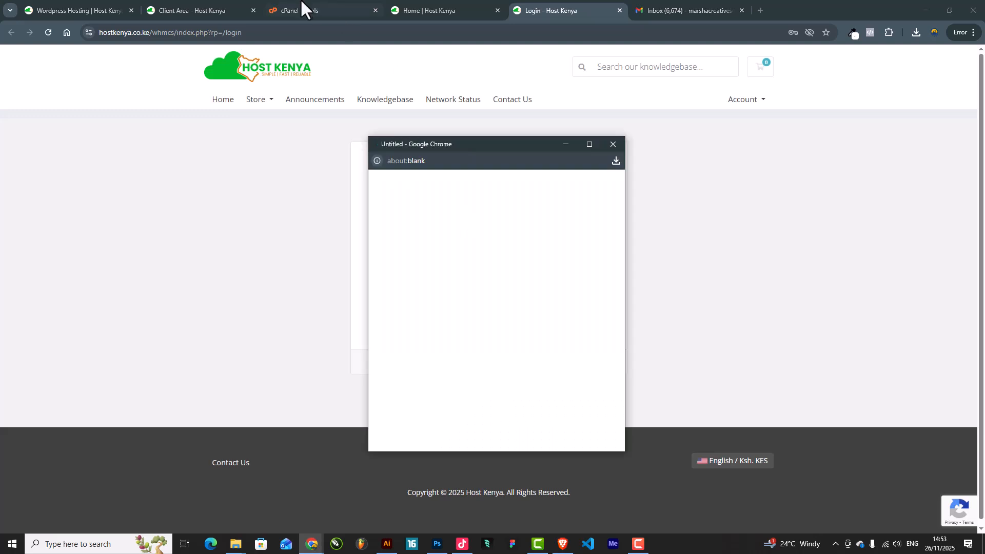
click(452, 297)
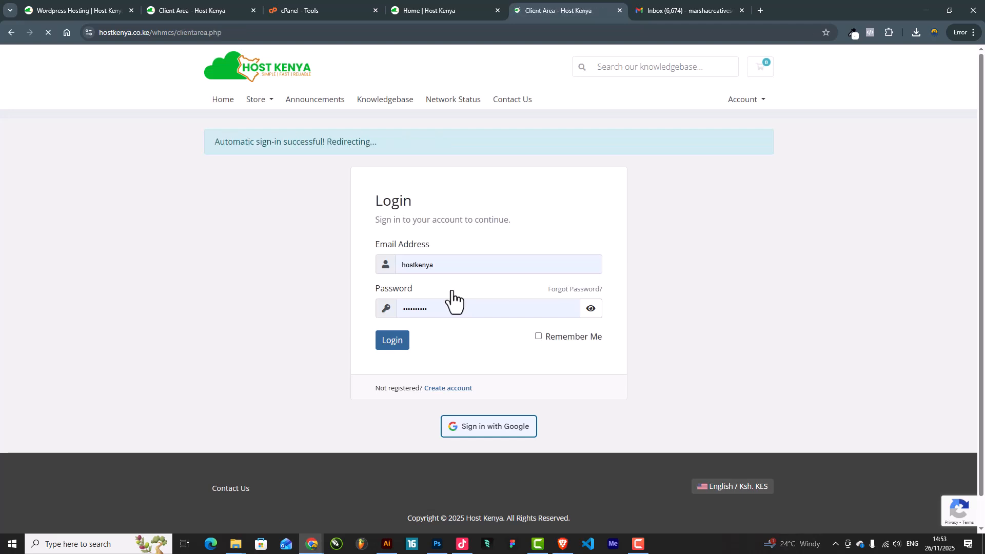
scroll(455, 227, down, 3)
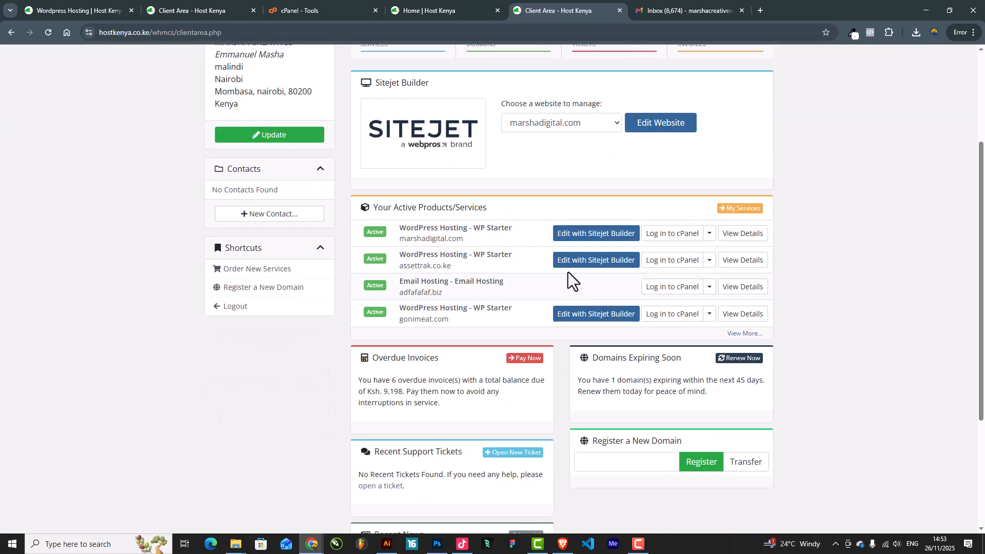
Log in to cPanel for marshadigital.com and close the Gmail, pricing, homepage and duplicate tabs.
click(669, 235)
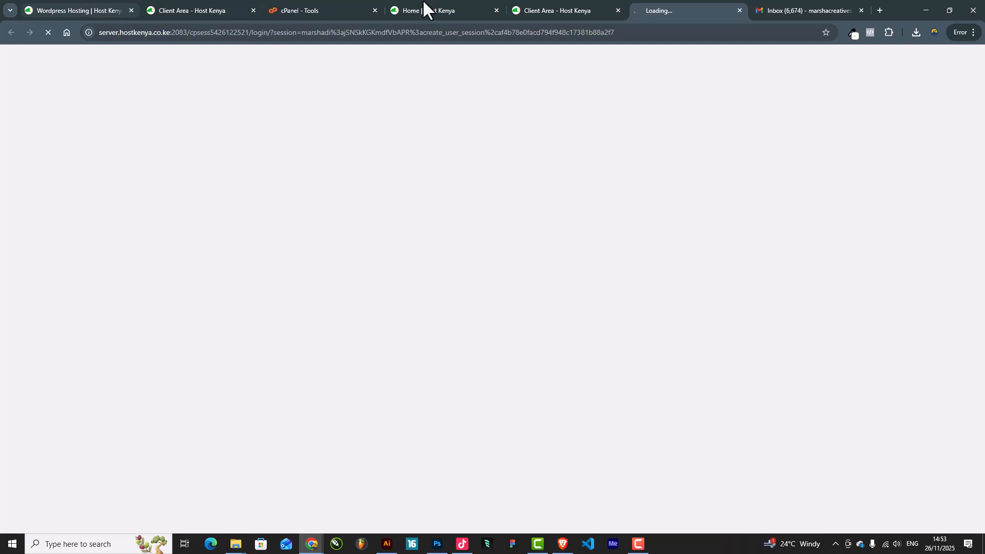
click(861, 11)
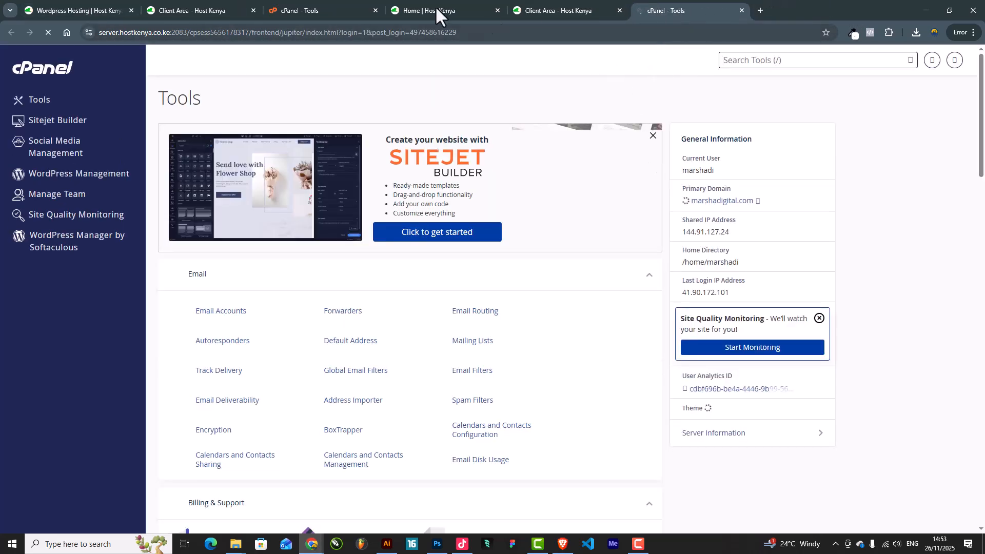
click(117, 5)
click(132, 9)
click(132, 8)
click(131, 8)
click(132, 8)
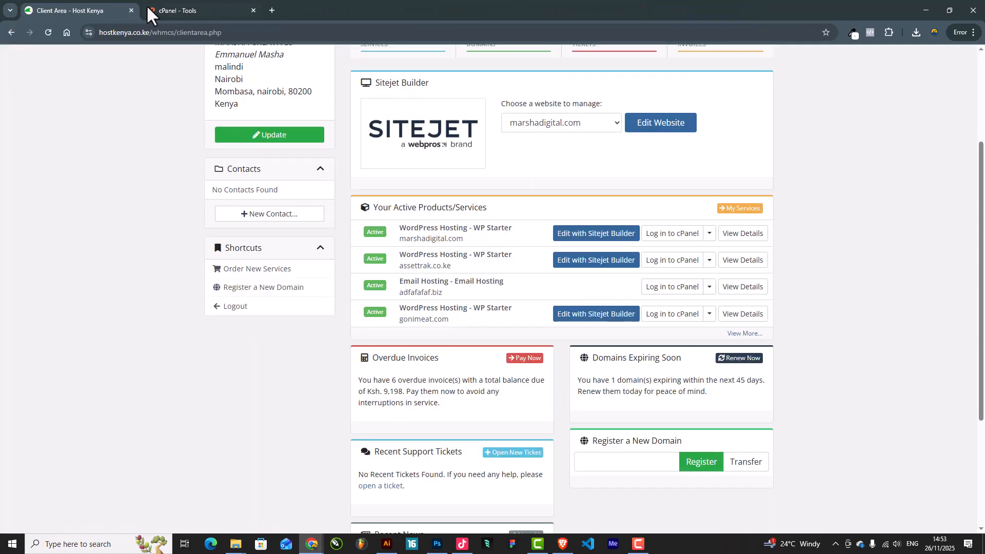
click(154, 7)
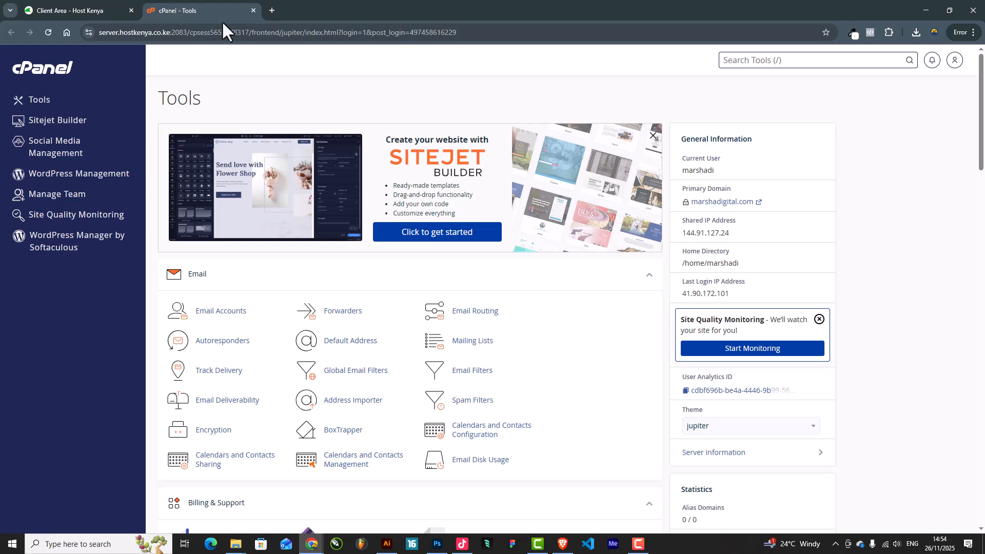
Open the primary domain marshadigital.com in a tab beside cPanel, then return to cPanel Tools.
scroll(399, 260, down, 4)
scroll(401, 260, up, 4)
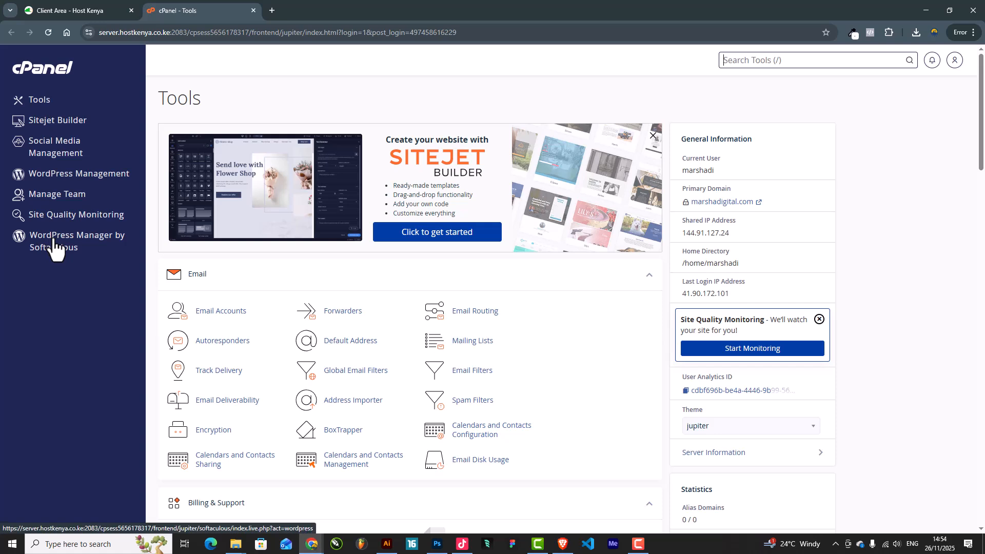
click(729, 203)
drag(325, 7, 208, 7)
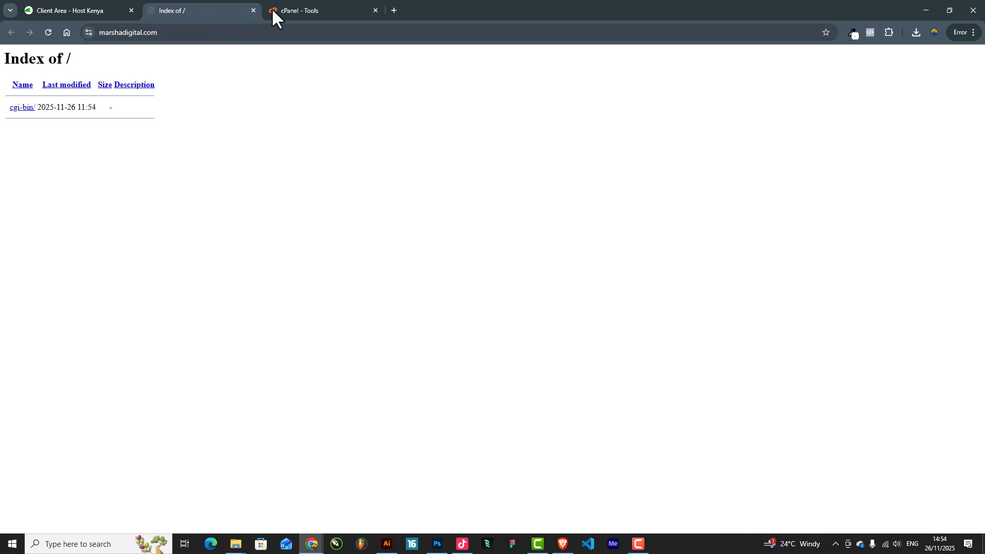
click(310, 11)
scroll(199, 177, down, 2)
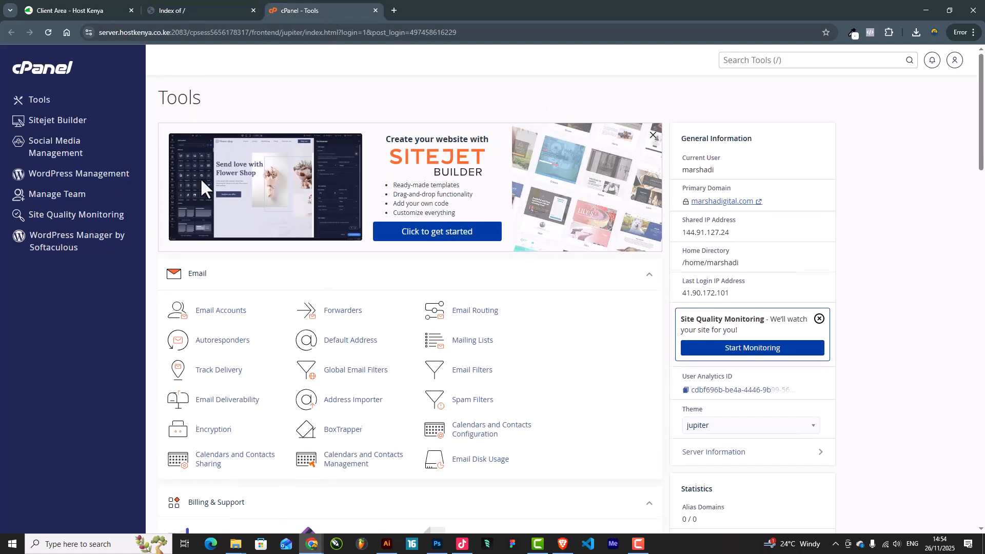
scroll(217, 195, up, 2)
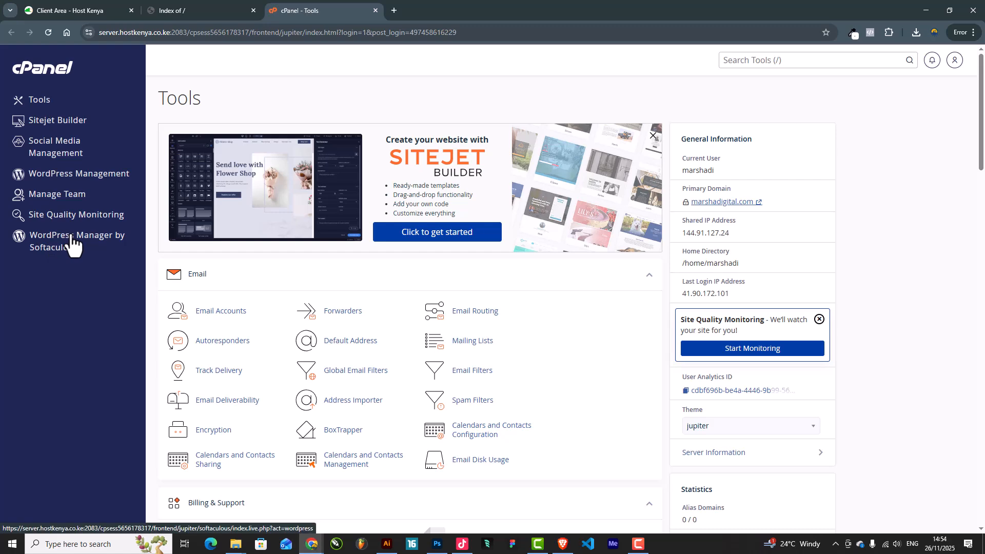
Open WordPress Manager by Softaculous, close the Featured WordPress Plugins popup, and begin a WordPress install.
click(77, 241)
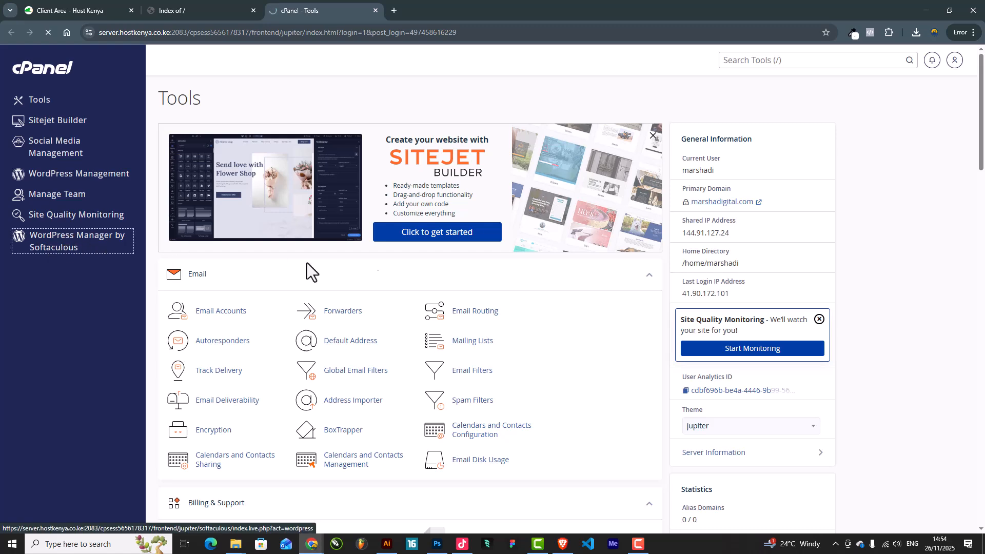
scroll(450, 281, down, 15)
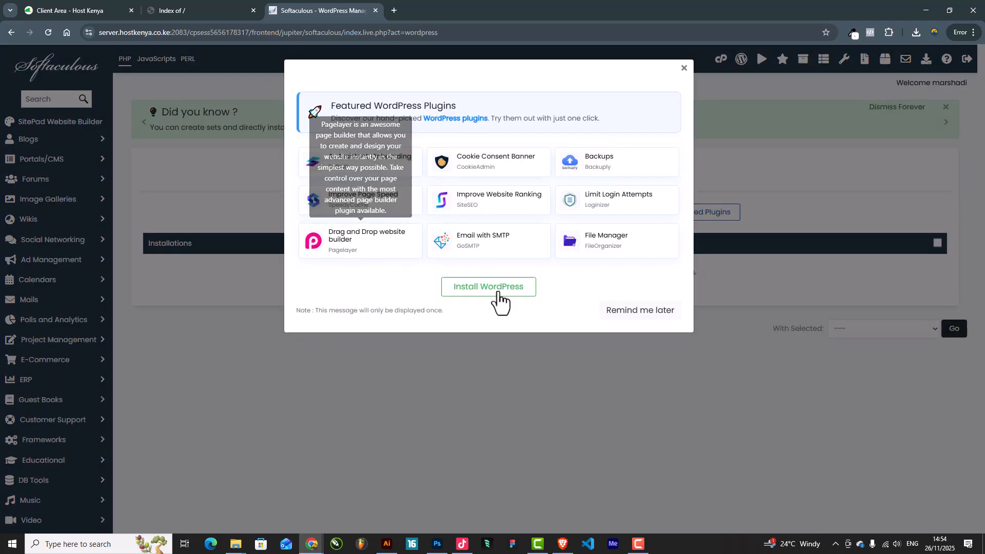
click(685, 68)
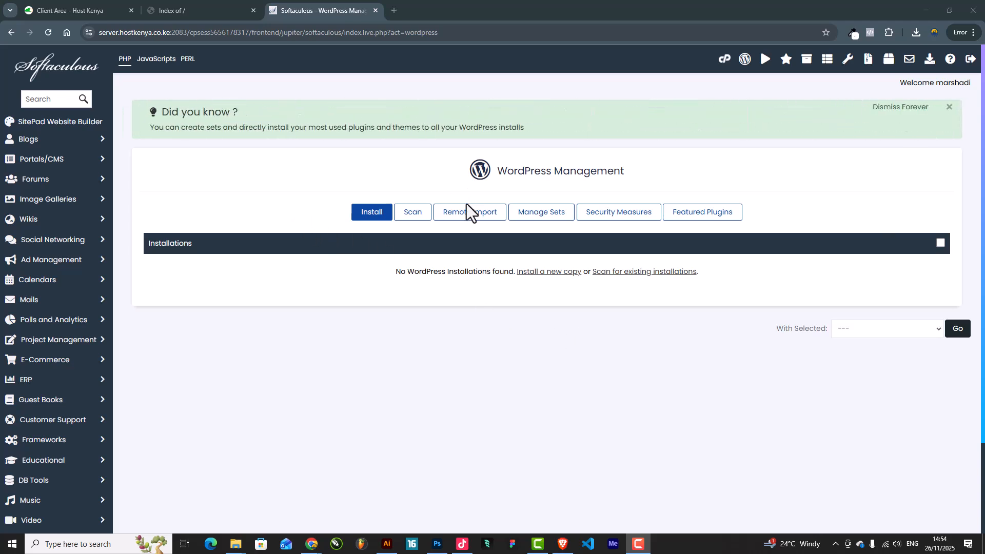
click(370, 216)
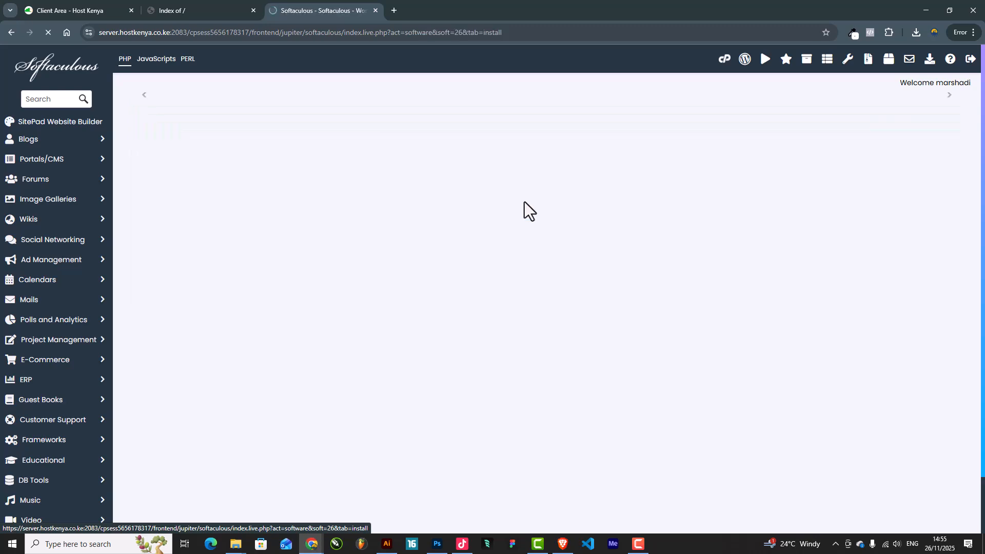
scroll(402, 286, down, 3)
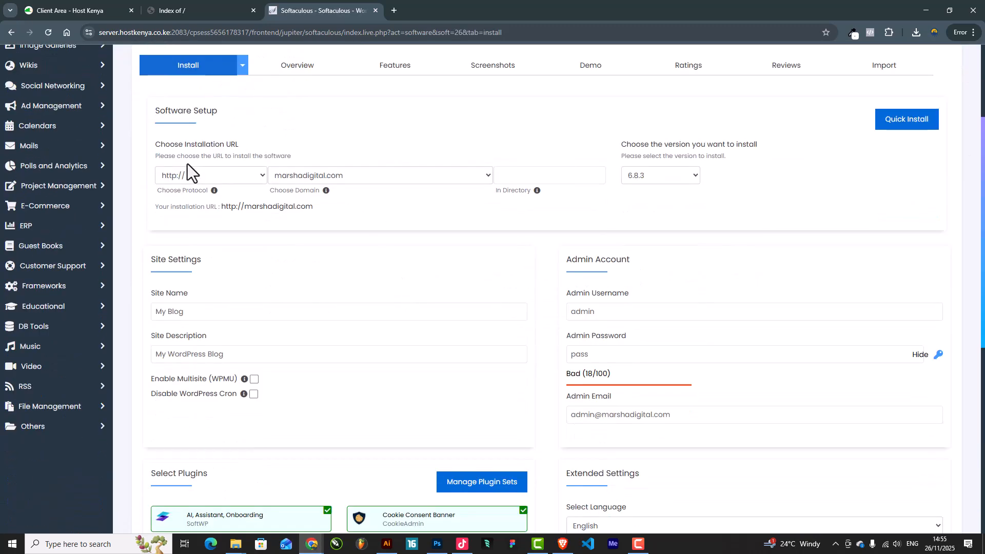
click(216, 176)
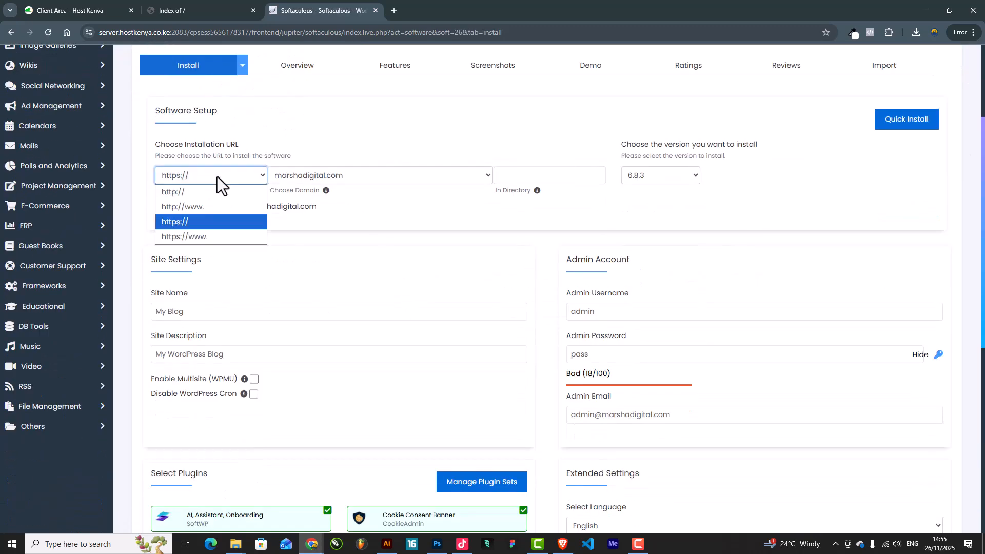
click(197, 224)
click(357, 177)
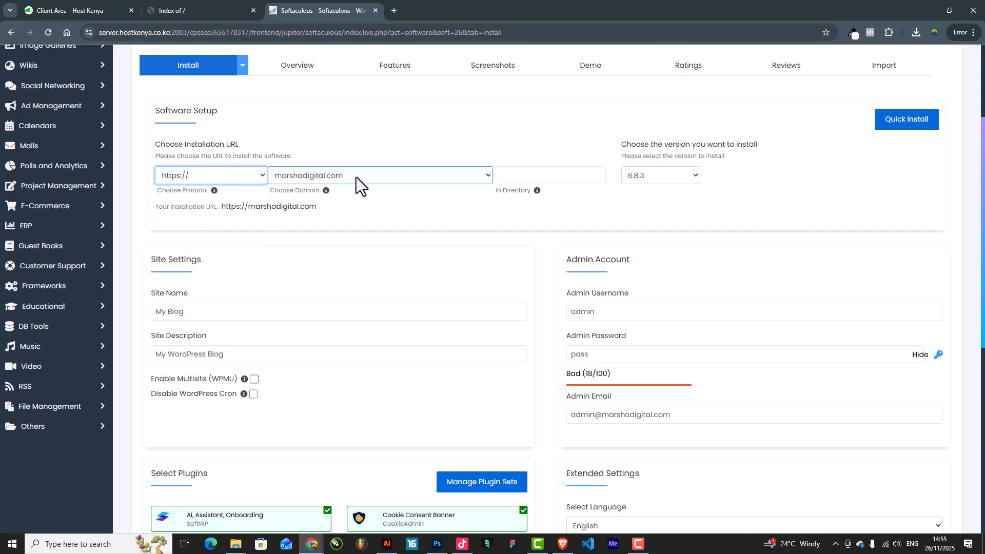
click(304, 178)
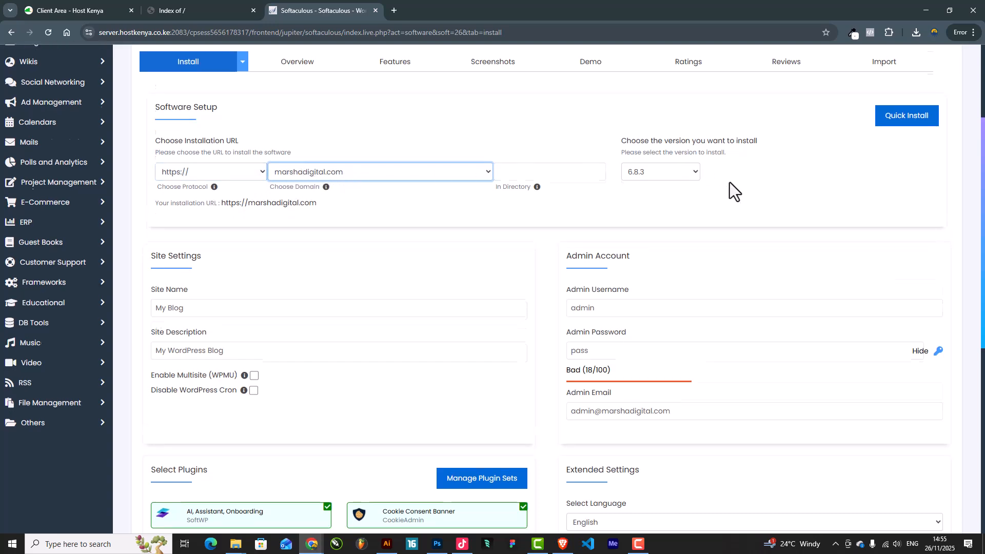
scroll(708, 192, down, 2)
scroll(354, 227, up, 7)
scroll(436, 224, down, 2)
Replace the admin username with 'marshadigital' and generate a strong random admin password.
double_click(618, 266)
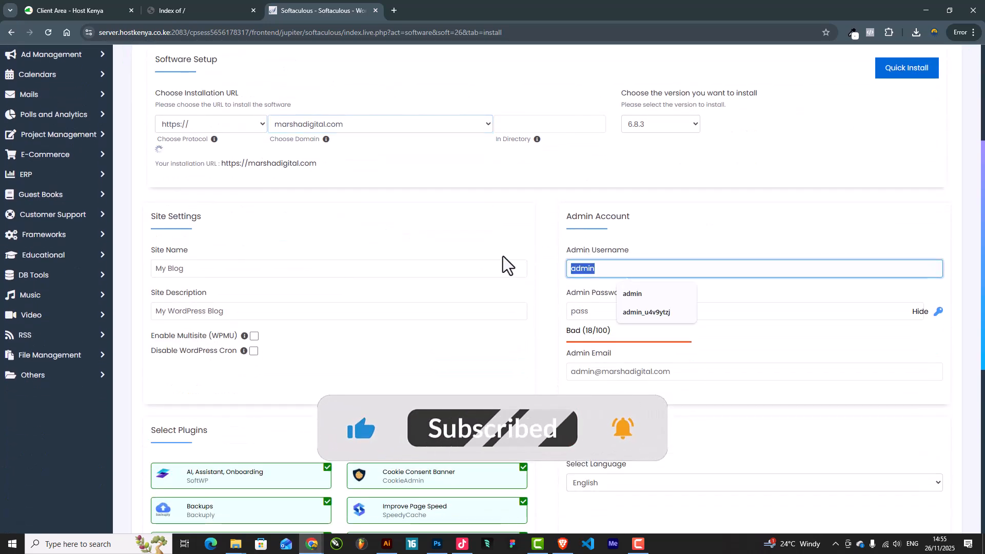
key(Tab)
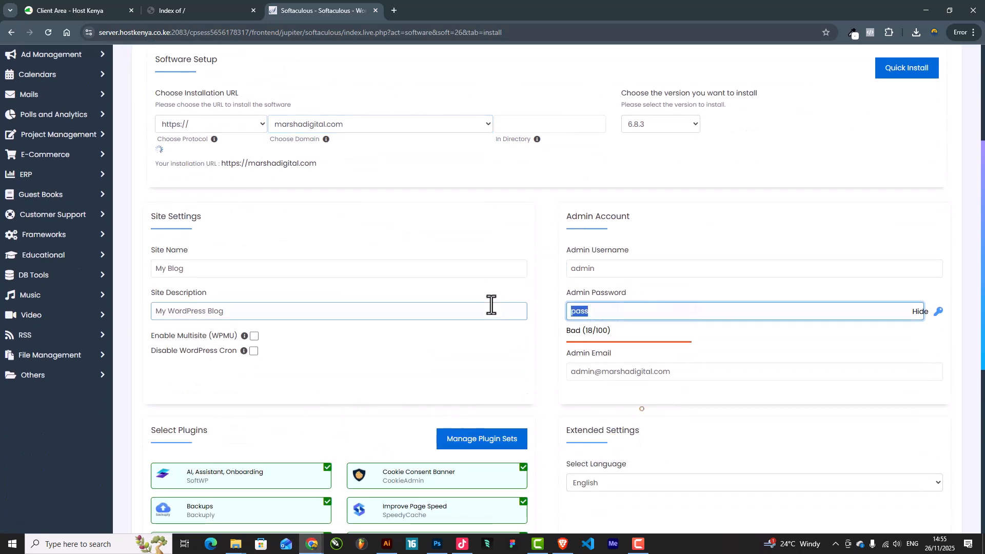
click(605, 310)
click(920, 303)
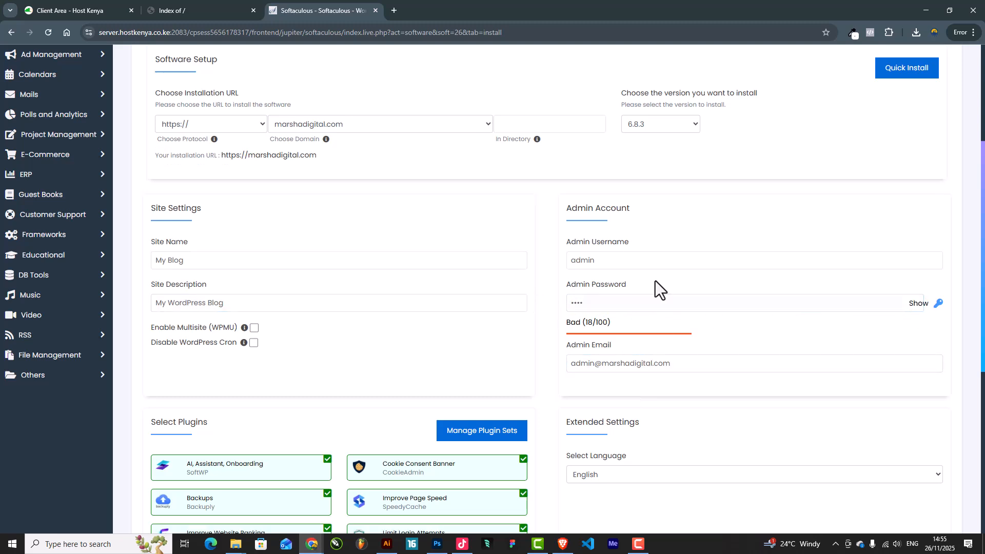
double_click(621, 261)
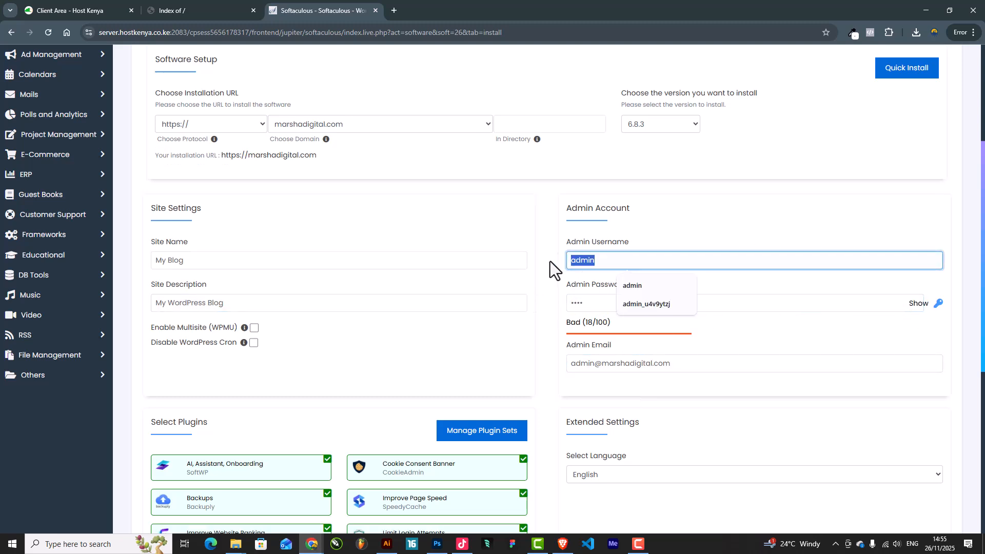
text(marsha)
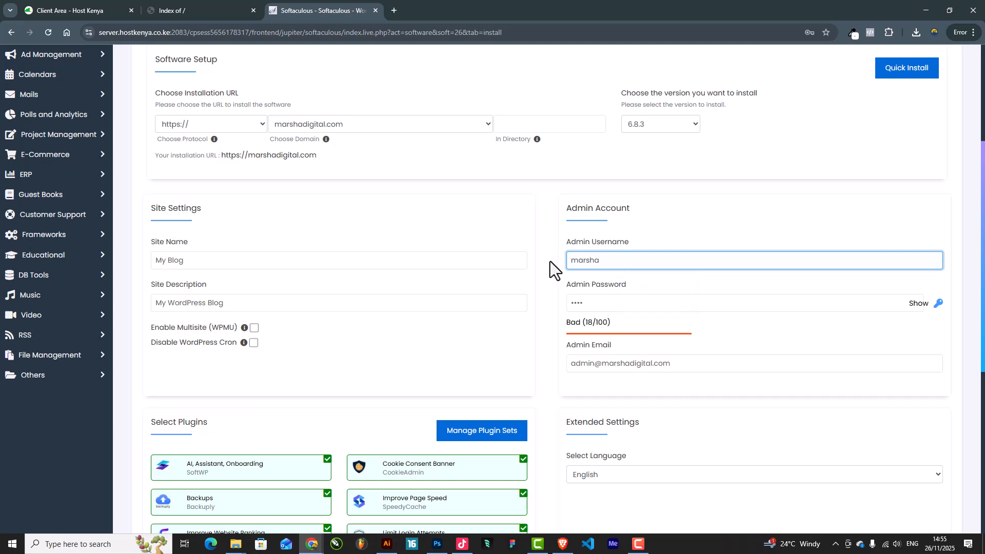
text(digital)
drag(674, 252, 548, 262)
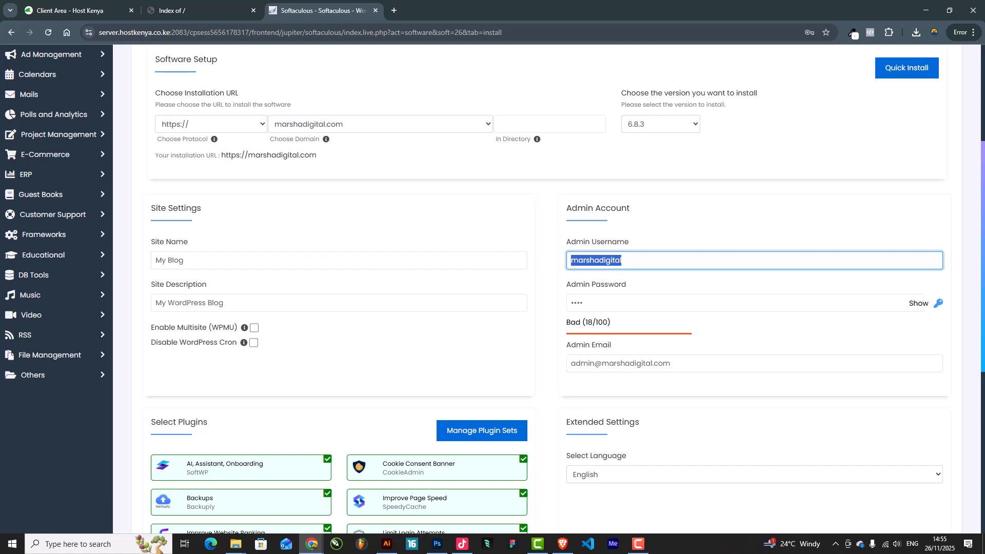
key(alt+Tab)
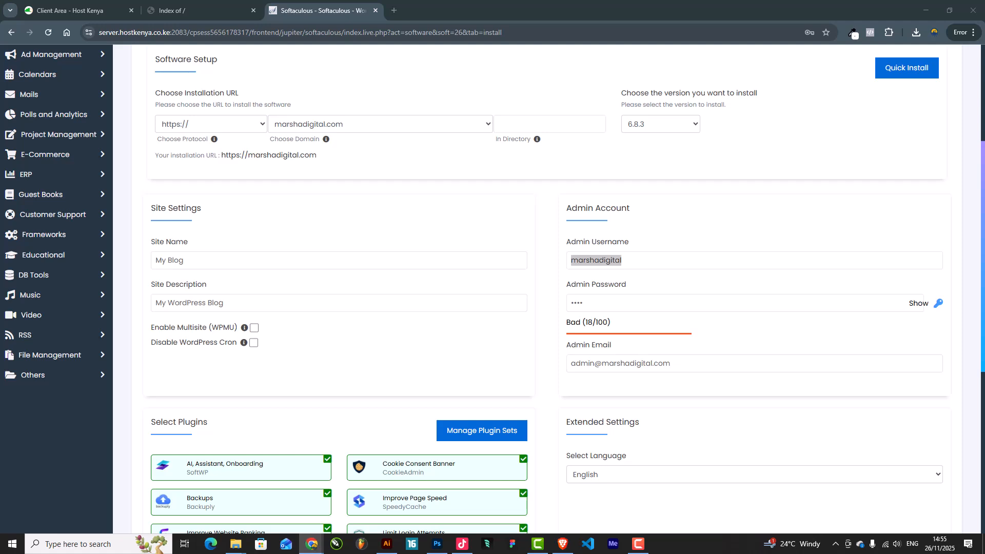
click(939, 305)
drag(746, 306, 516, 303)
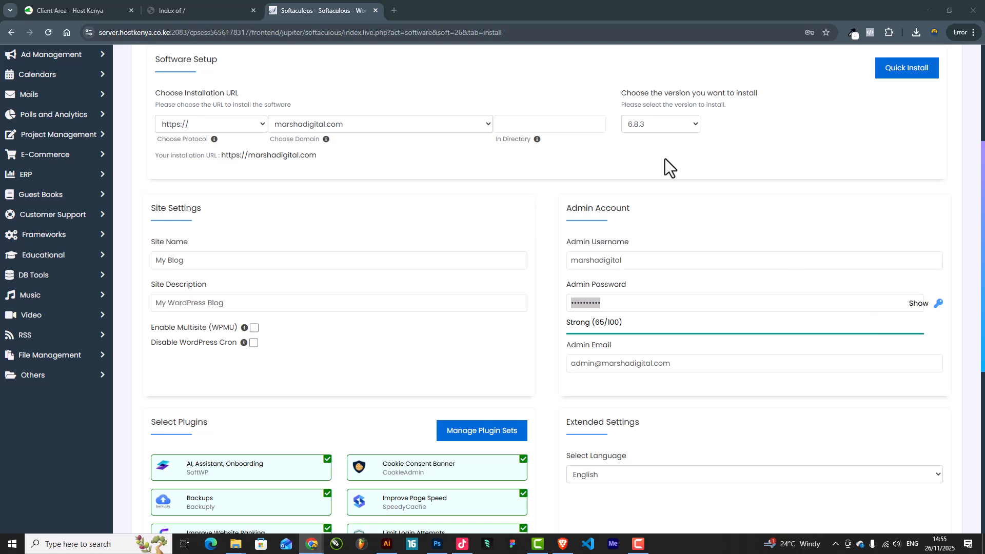
Detach the installer into its own window, then dock it back as a browser tab.
drag(327, 9, 984, 31)
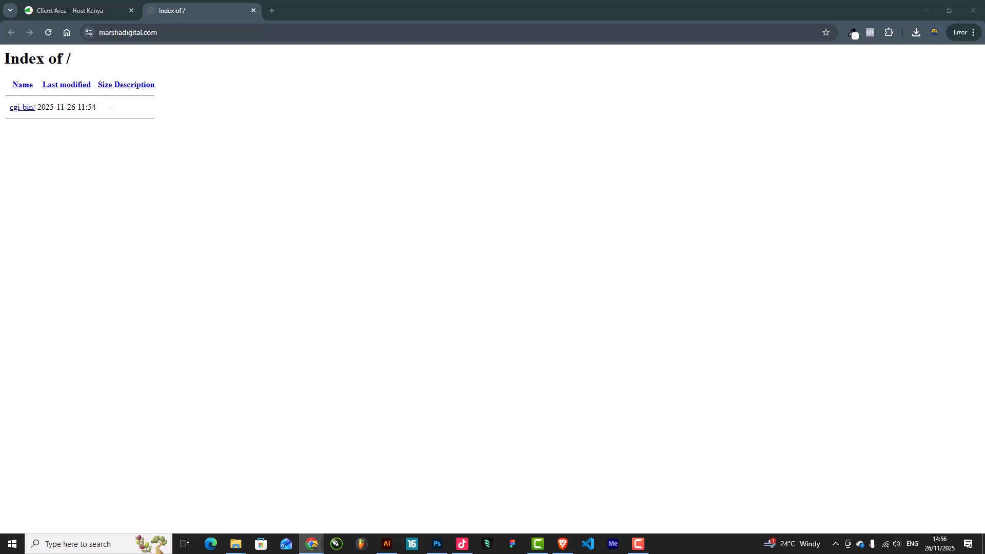
drag(717, 97, 645, 0)
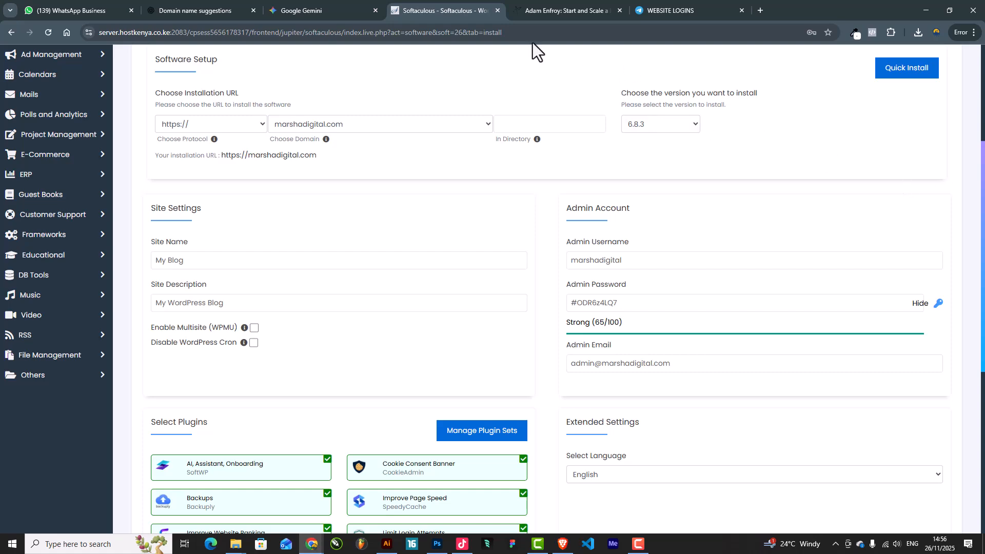
click(926, 10)
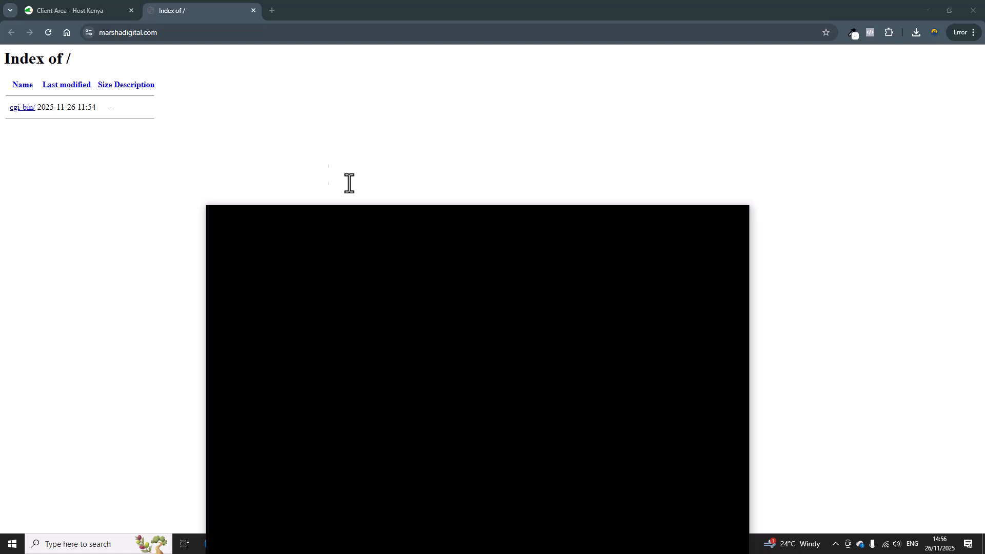
drag(349, 183, 365, 16)
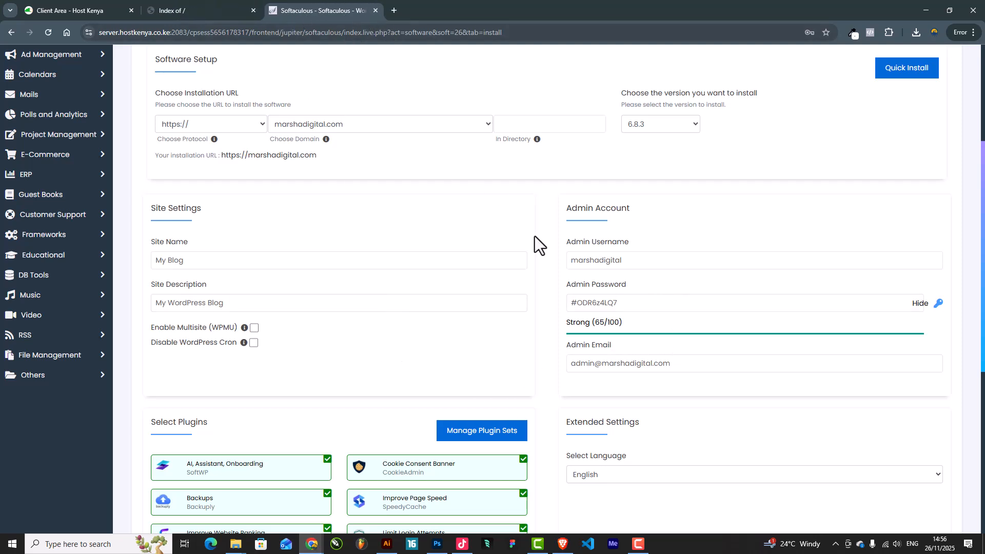
key(ctrl+w)
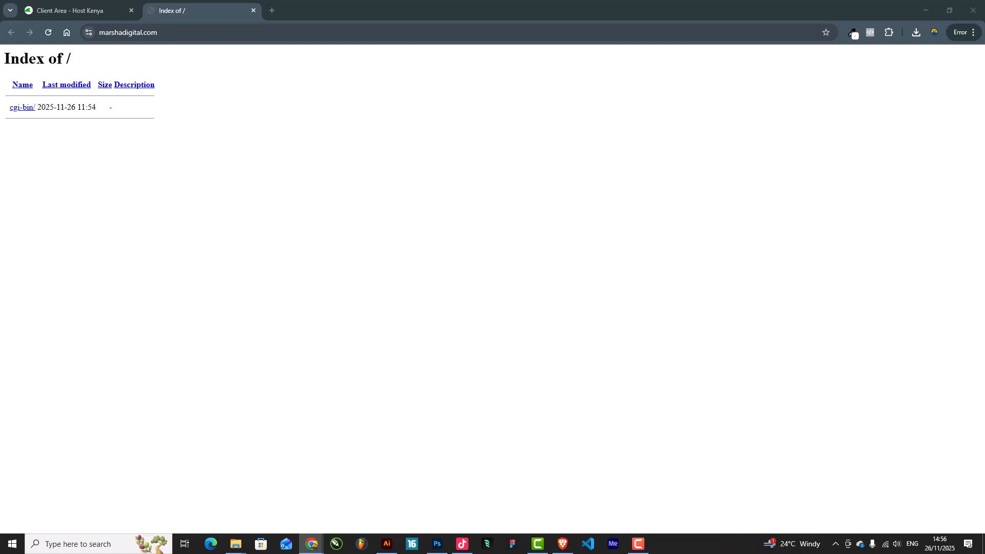
drag(411, 142, 319, 20)
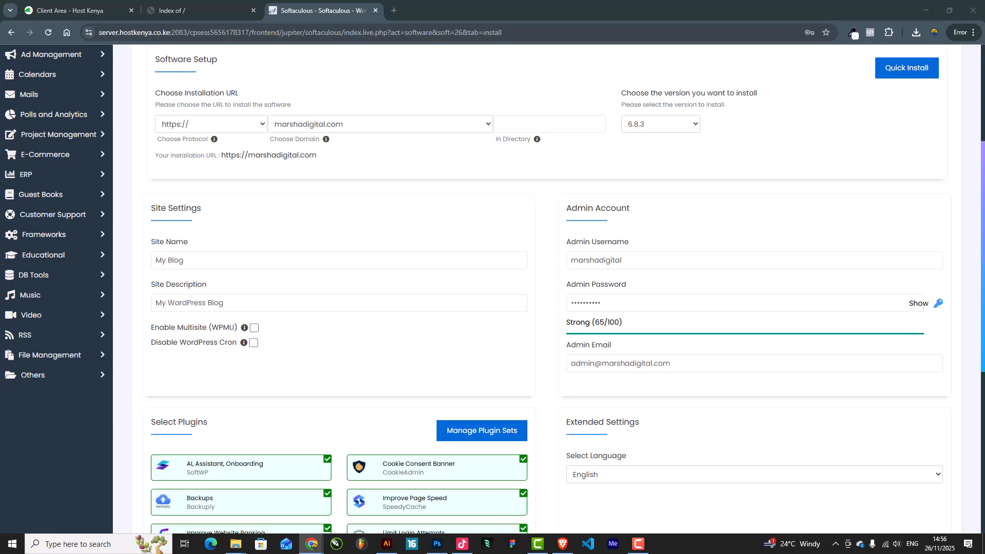
Untick AI Assistant, Cookie Consent, Backups, Page Speed, Ranking, Loginizer, Login Limits, SMTP and Drag-and-Drop builder plugins.
click(621, 259)
scroll(662, 375, down, 2)
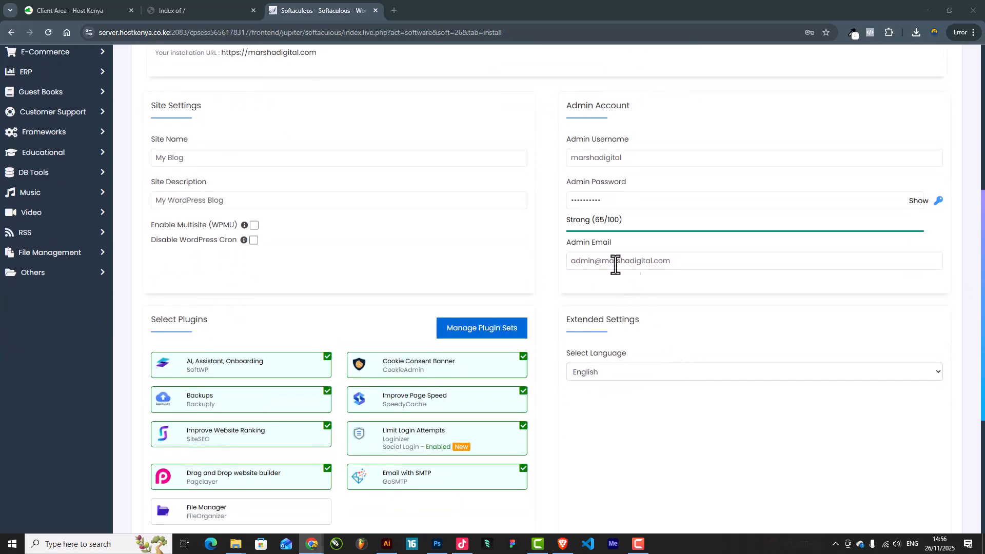
click(308, 363)
click(403, 370)
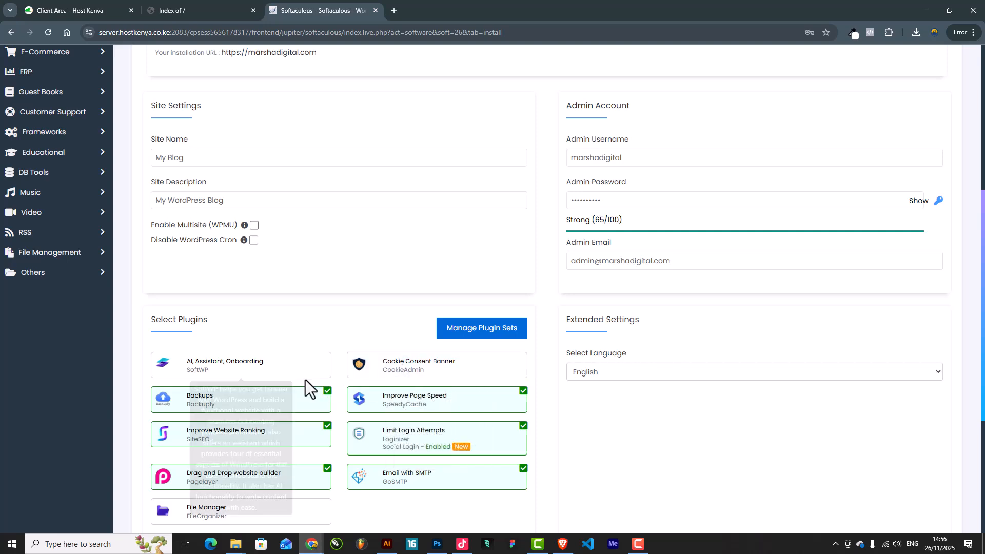
click(314, 404)
click(396, 407)
click(372, 436)
click(317, 436)
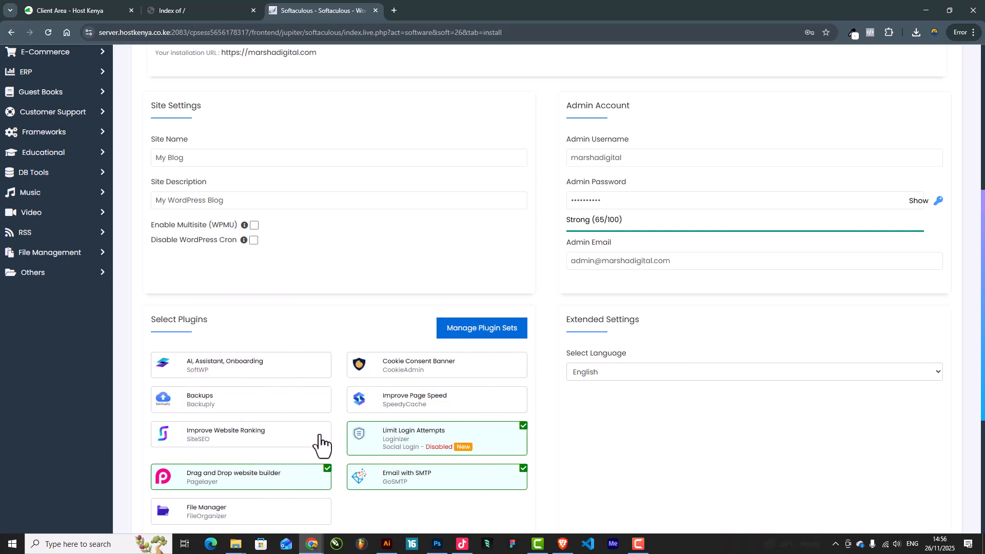
click(482, 440)
click(513, 479)
click(321, 479)
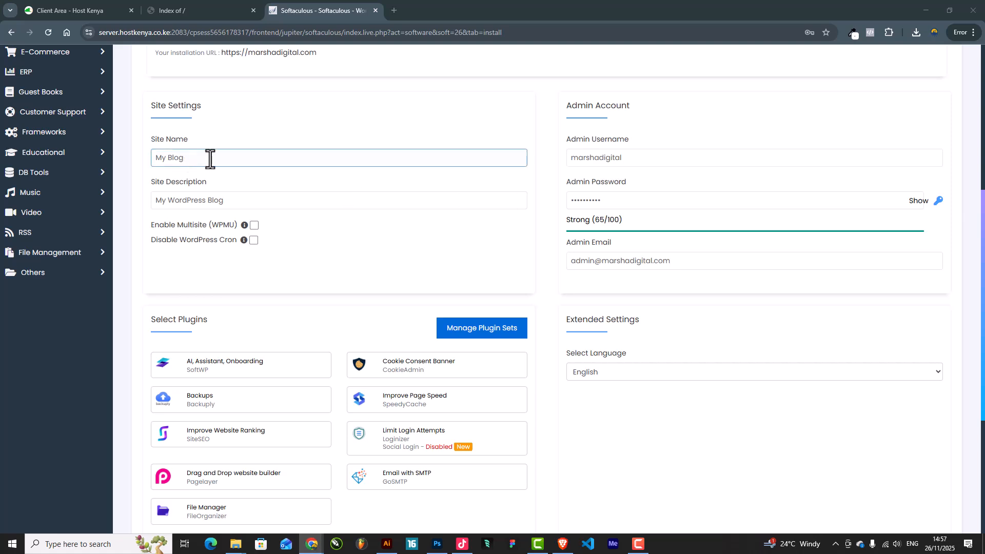
Change 'My Blog' to 'MARSHA DIGITAL' and paste 'Online Business, Blogging, and Affiliate Marketing.' as description.
drag(209, 158, 77, 165)
text(MARSHA DIGITAL)
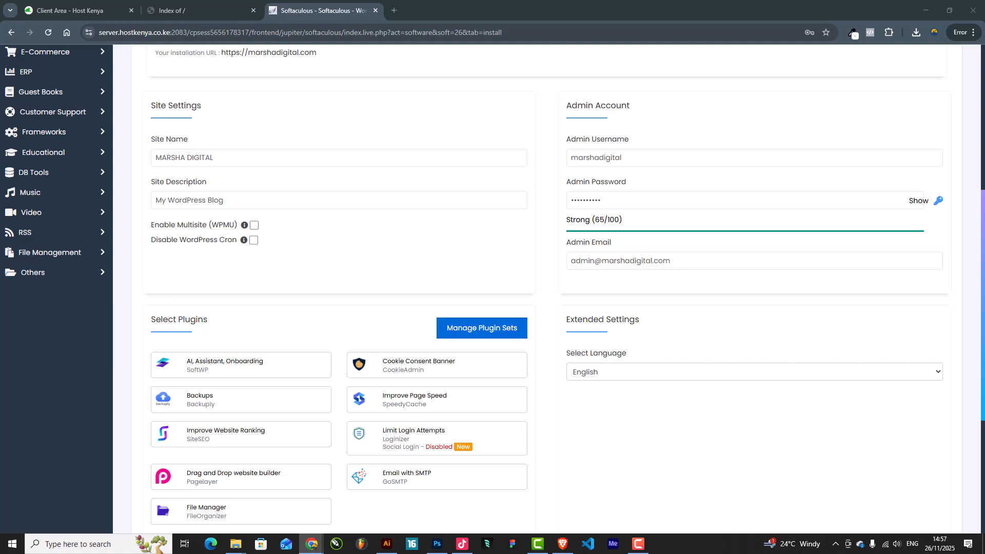
click(211, 200)
key(ctrl+a)
text(Online Business, Blogging, and Affiliate Marketing.)
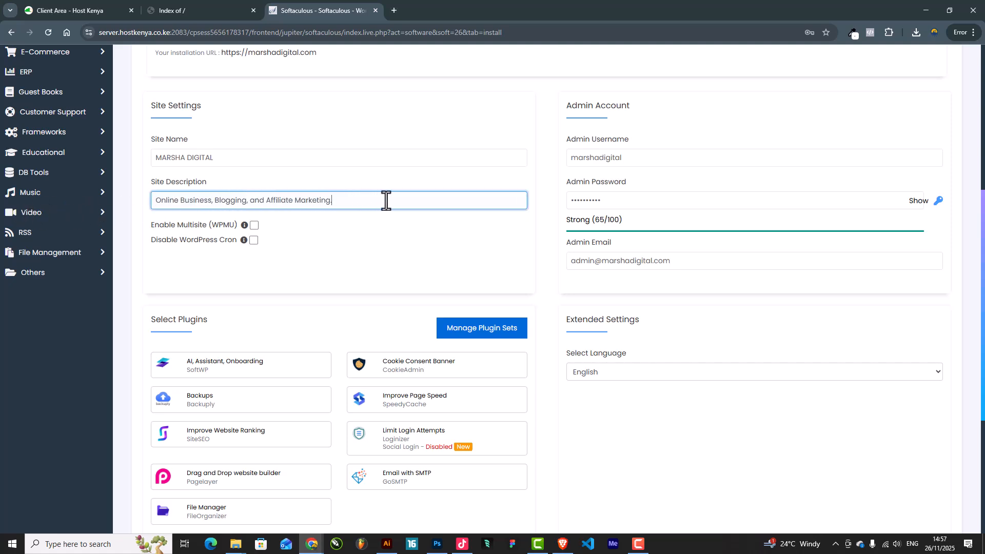
click(446, 253)
scroll(456, 297, down, 5)
click(546, 395)
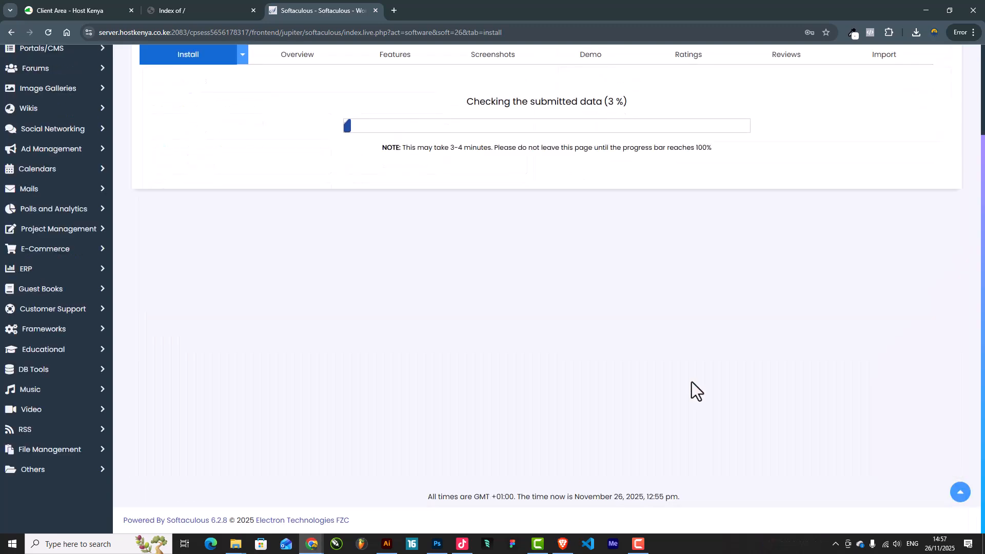
scroll(672, 340, up, 1)
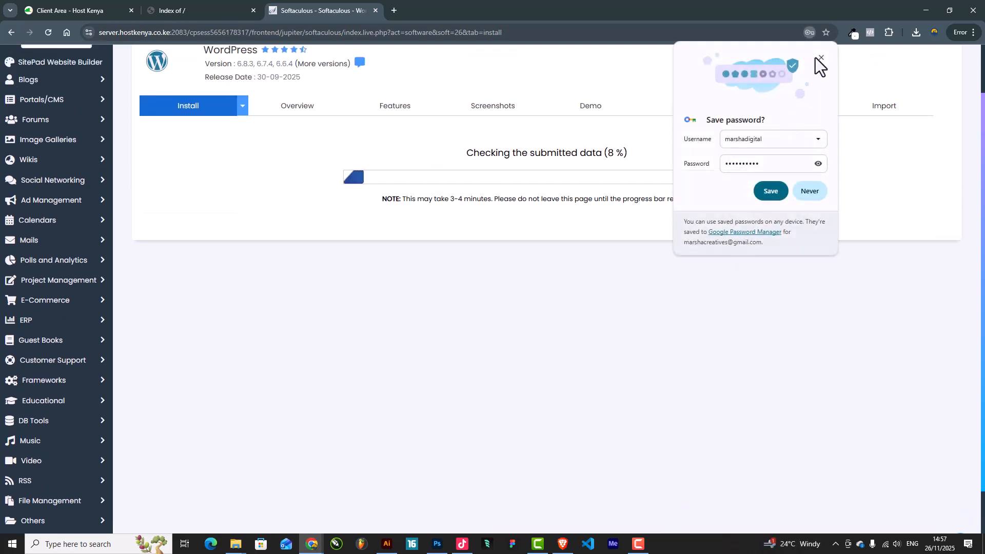
click(820, 58)
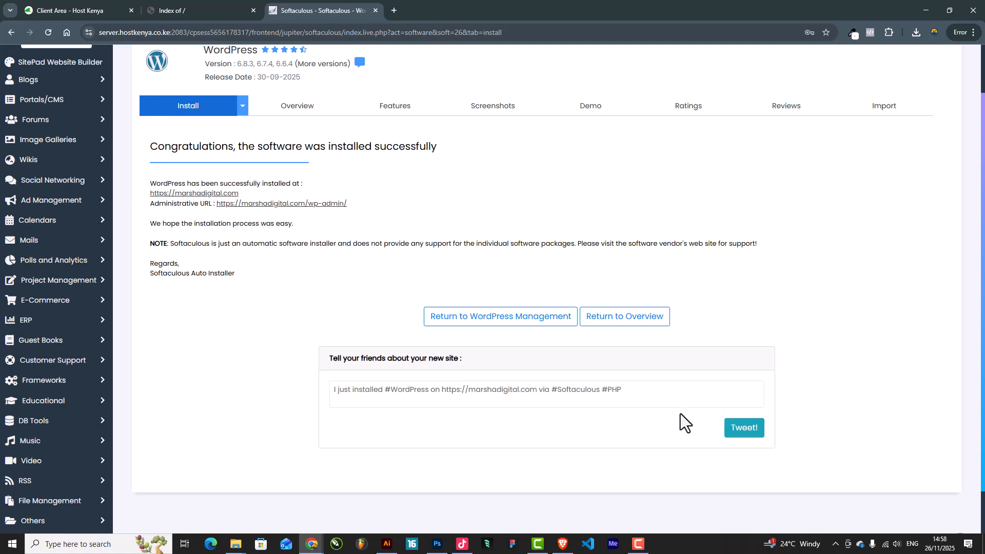
click(186, 8)
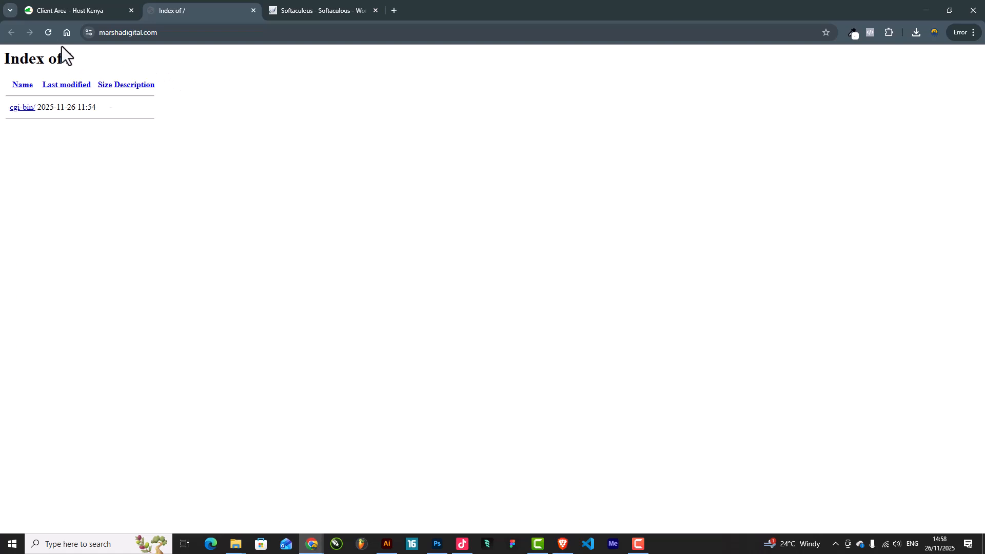
Reload marshadigital.com to show the new MARSHA DIGITAL blog and move its tab after the installer.
click(49, 32)
scroll(361, 192, down, 1)
scroll(402, 226, up, 1)
drag(195, 8, 325, 9)
Compare the Softaculous installation success page with the blog's Hello world! post.
click(223, 15)
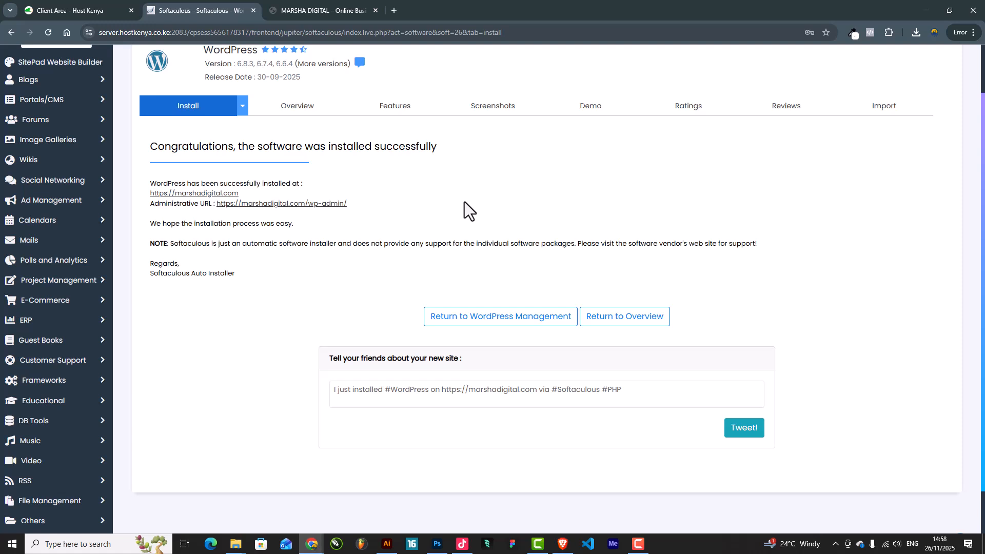
click(309, 5)
scroll(534, 216, down, 1)
scroll(543, 232, up, 1)
scroll(543, 232, down, 1)
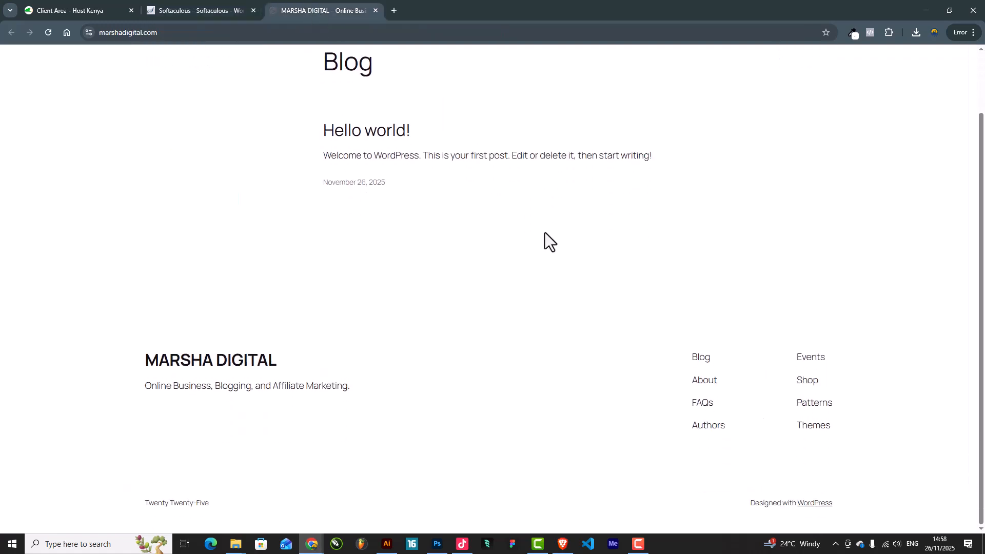
scroll(547, 233, up, 1)
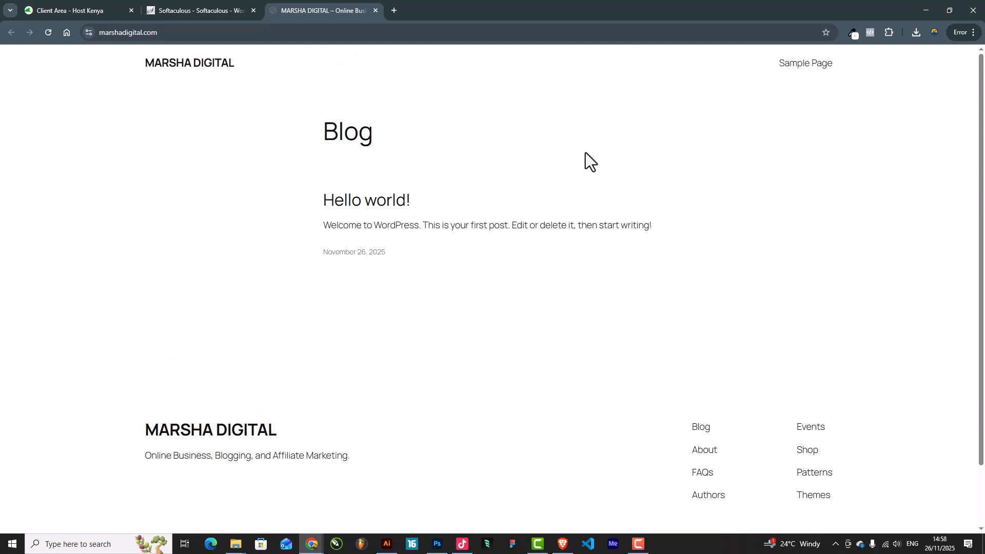
Recheck the installer page, then return to the blog and select its web address for editing.
click(221, 11)
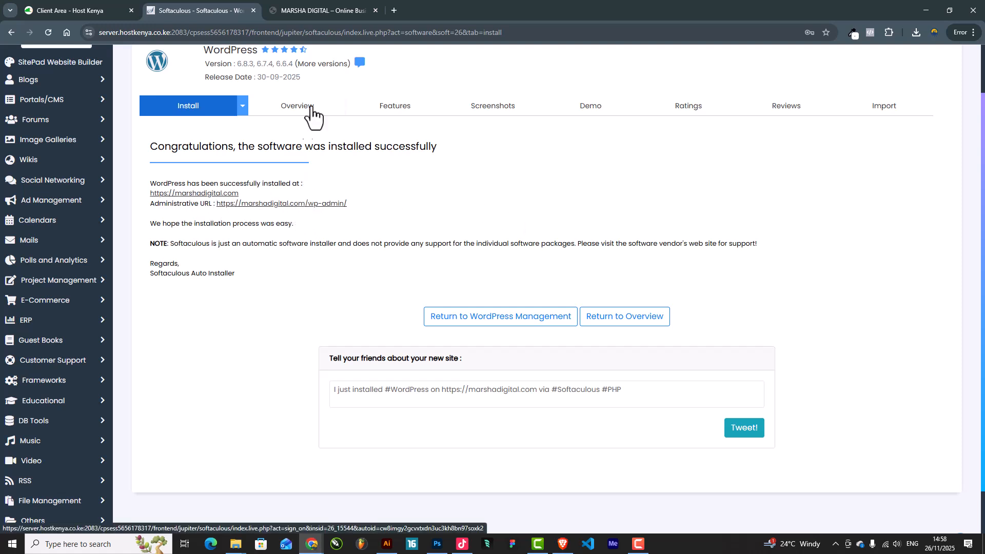
click(322, 4)
click(246, 37)
click(281, 33)
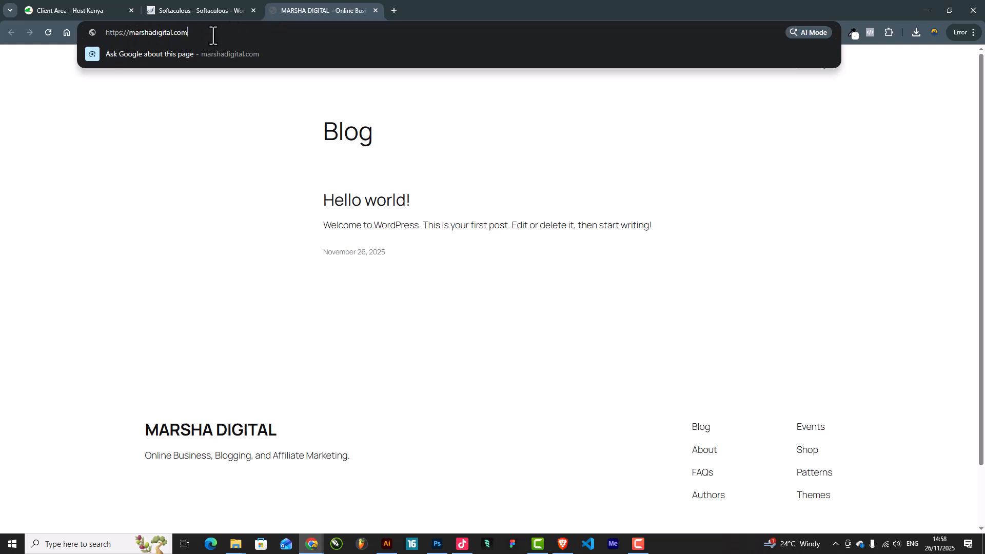
Load marshadigital.com/wp-admin to reach the WordPress login page.
text(/)
text(WP-AD)
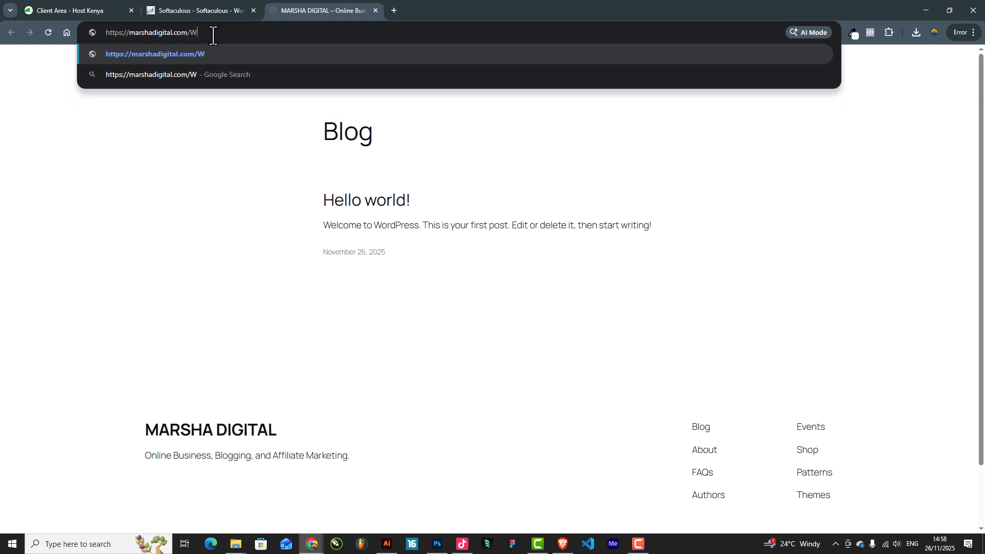
key(BackSpace)
key(BackSpace)
key(BackSpace)
key(BackSpace)
key(BackSpace)
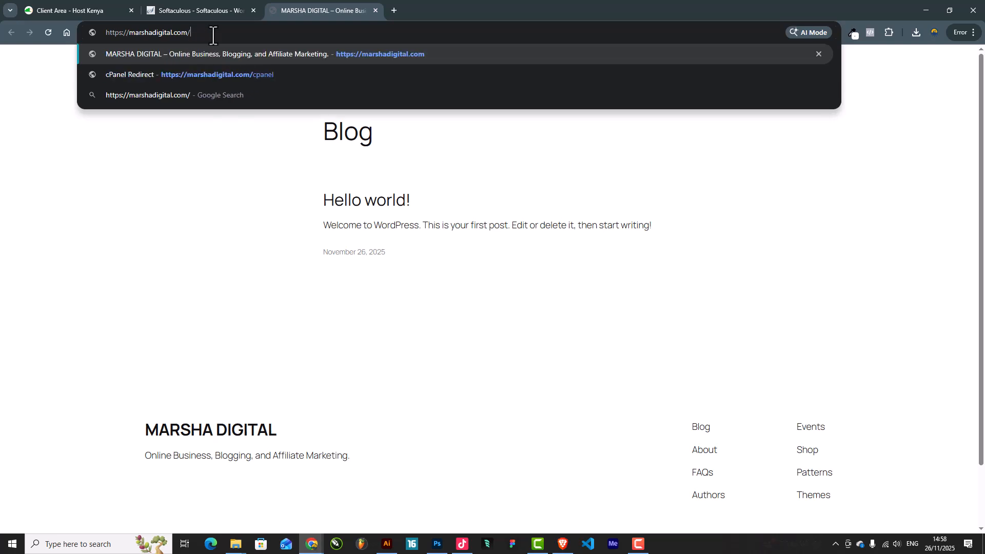
text(wp-admin)
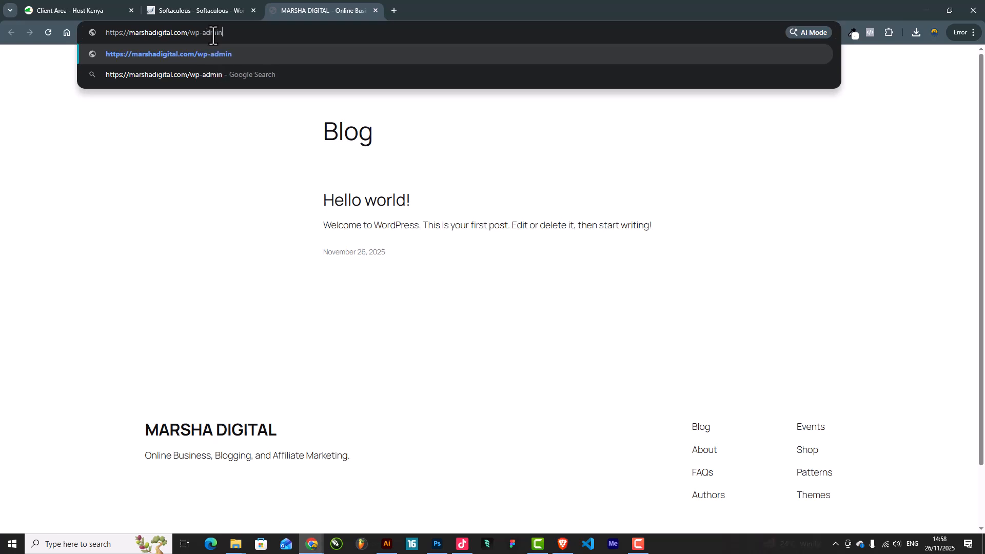
key(Return)
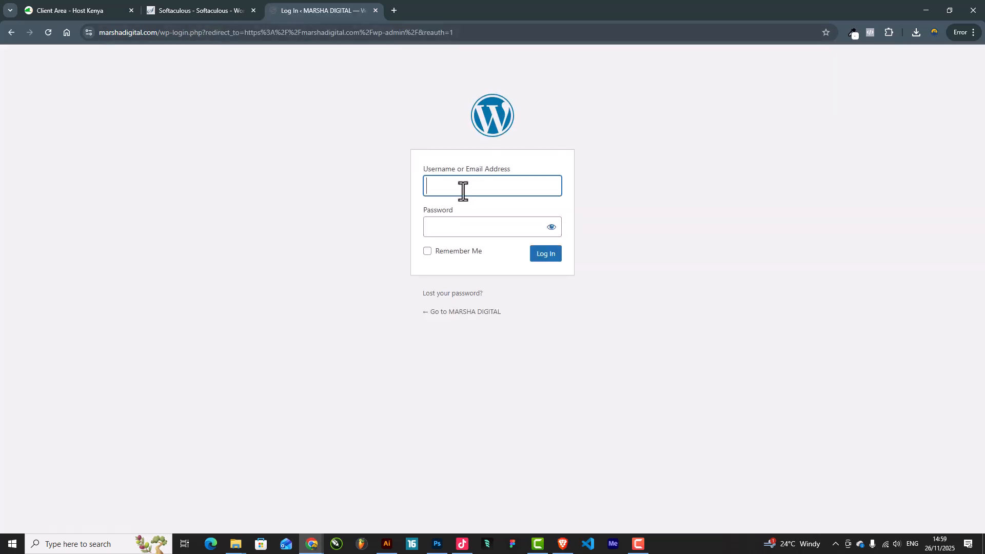
Log in with the admin username and the pasted password from the installer's success details.
click(479, 183)
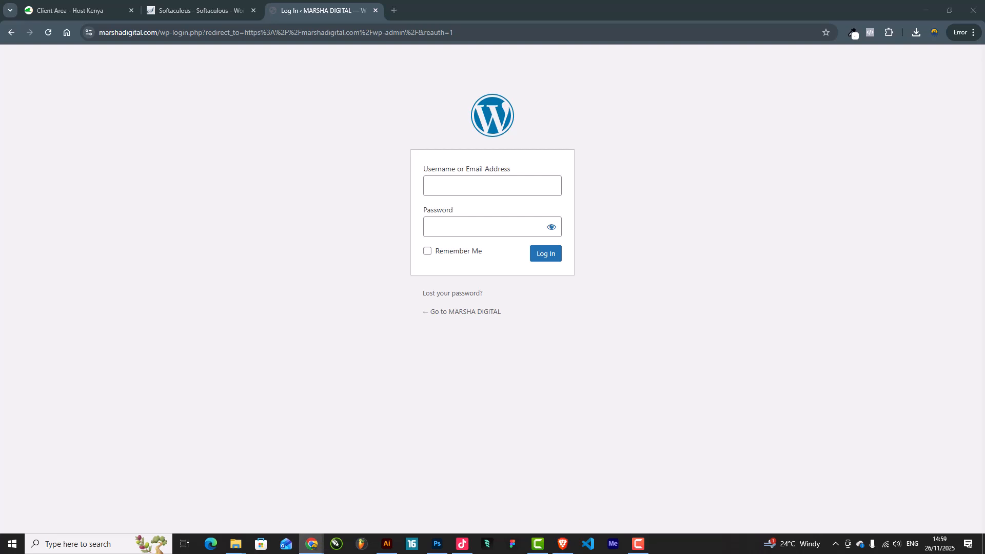
click(198, 11)
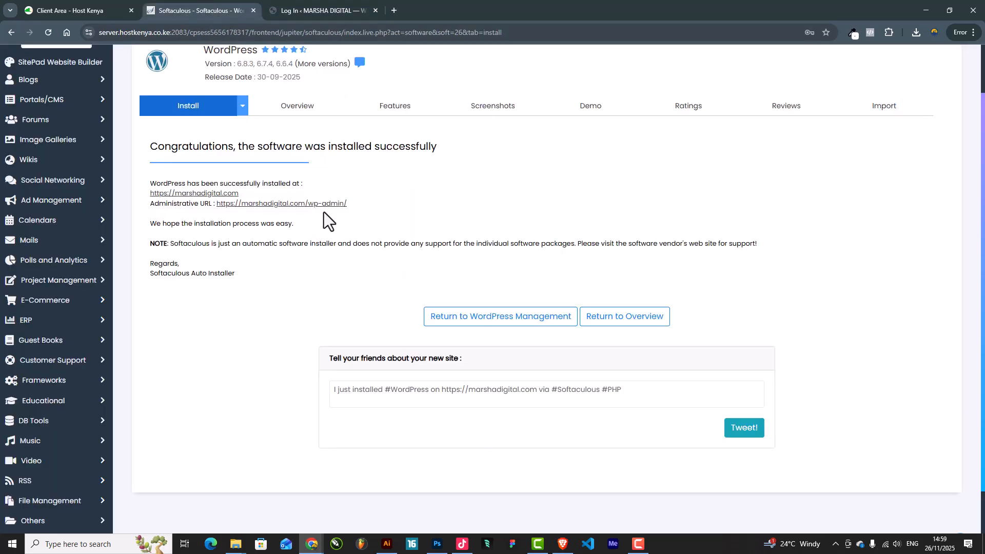
click(311, 9)
text(marshadigital)
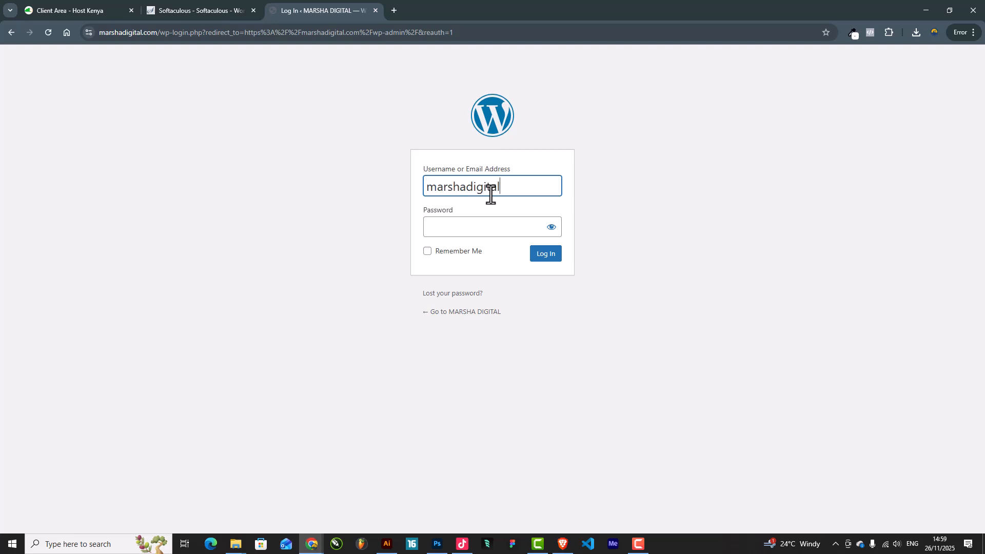
key(alt+Tab)
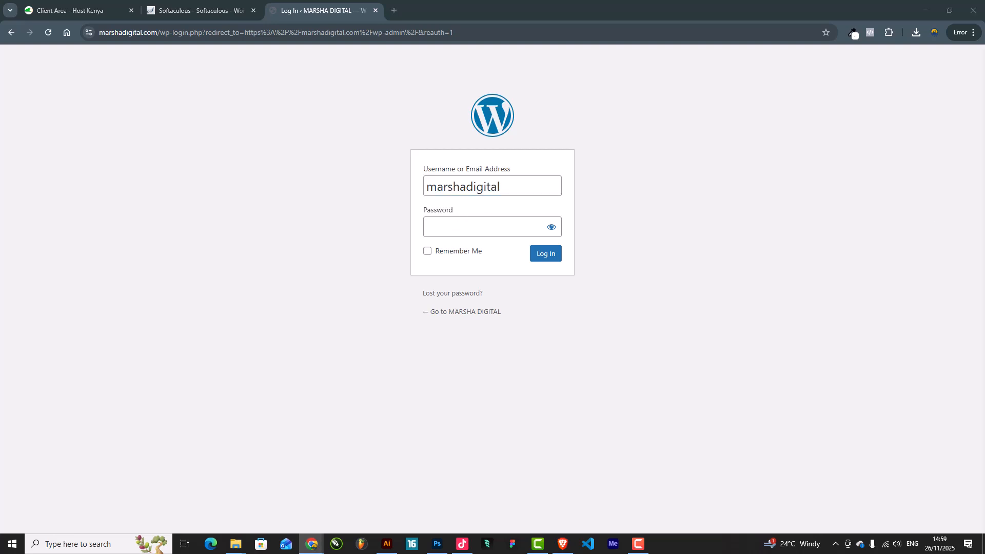
click(488, 228)
key(ctrl+v)
click(549, 259)
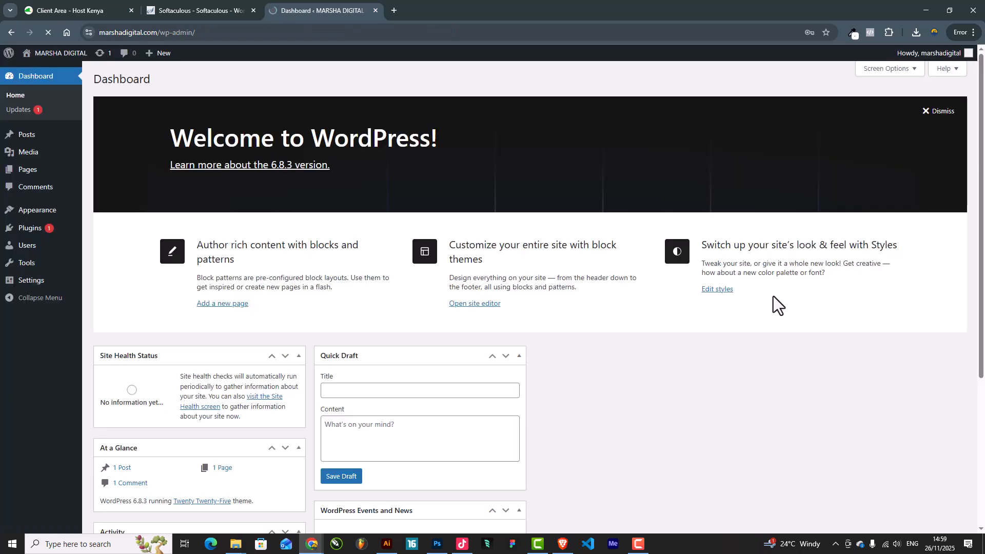
Save the login in Chrome and dismiss the Welcome to WordPress panel.
scroll(754, 256, down, 5)
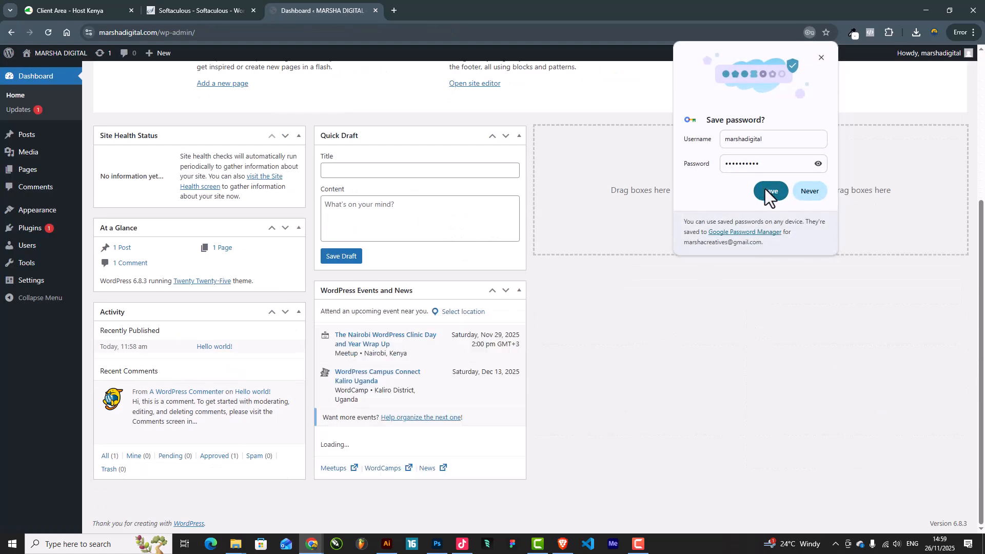
click(767, 190)
scroll(699, 287, up, 5)
scroll(697, 290, up, 1)
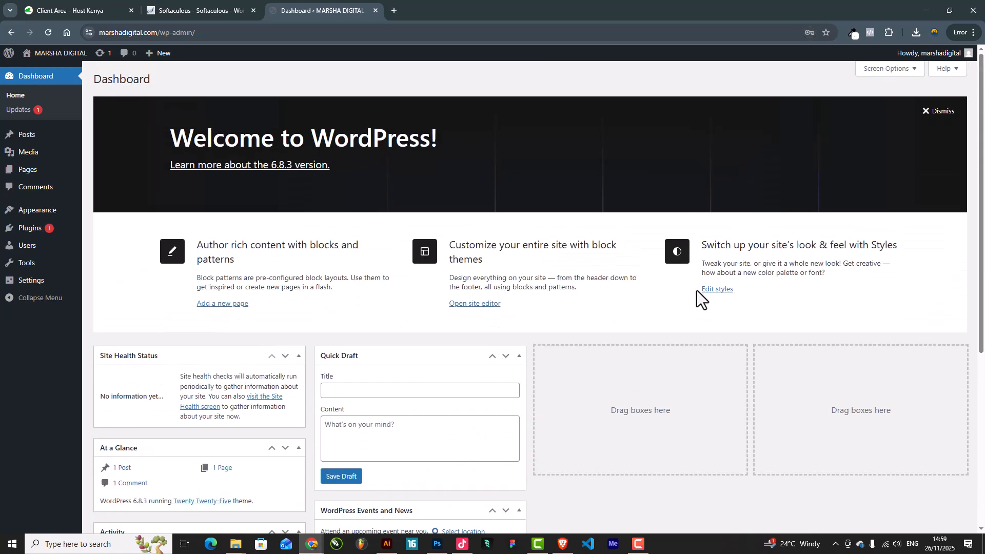
scroll(647, 276, down, 5)
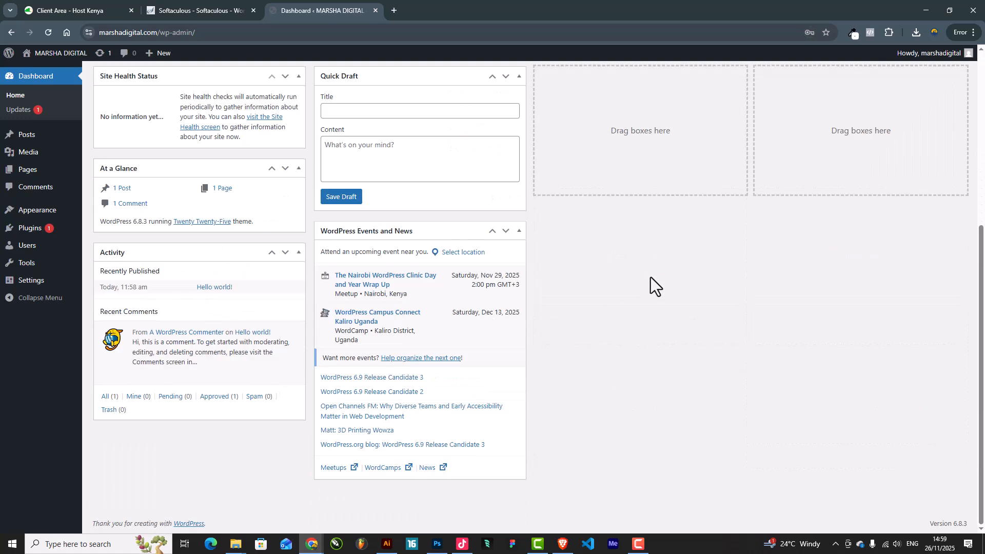
scroll(651, 277, up, 5)
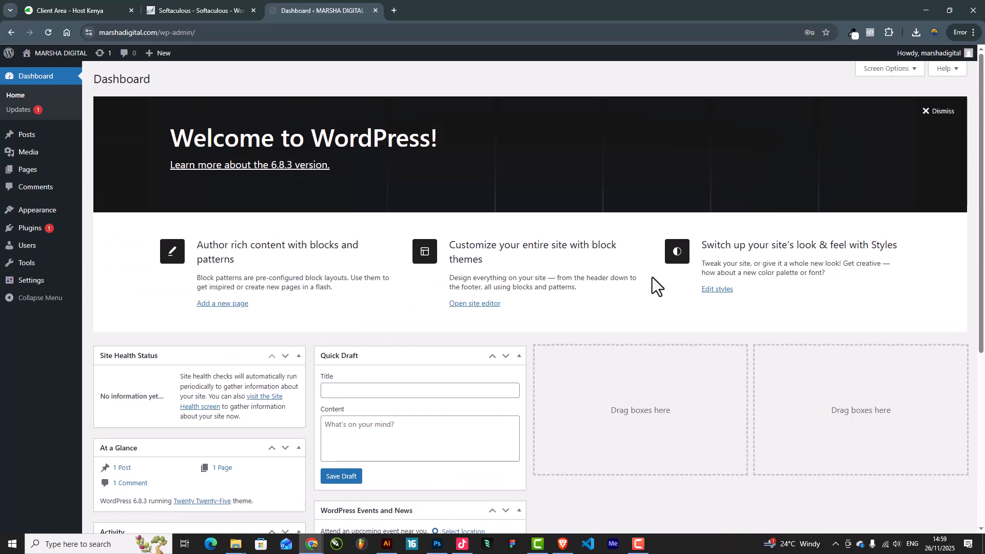
click(940, 111)
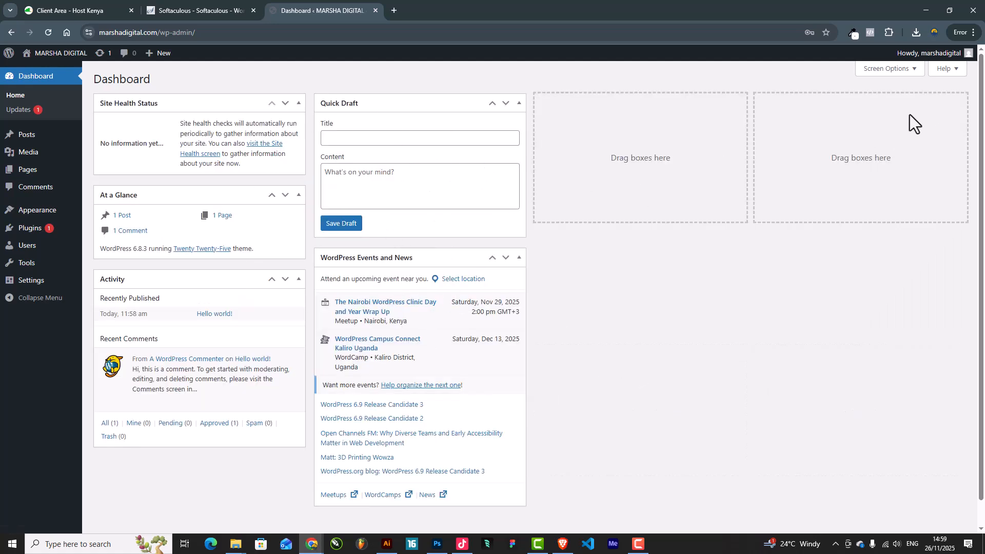
In Screen Options, hide Site Health Status, At a Glance, Activity, Quick Draft and Events and News widgets.
click(895, 71)
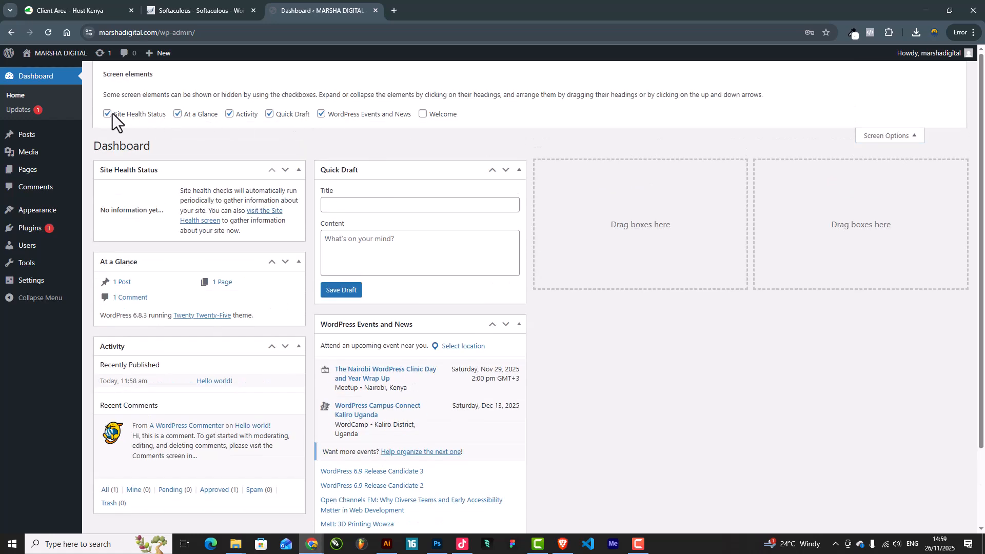
click(107, 114)
click(178, 114)
click(229, 114)
click(269, 114)
click(321, 114)
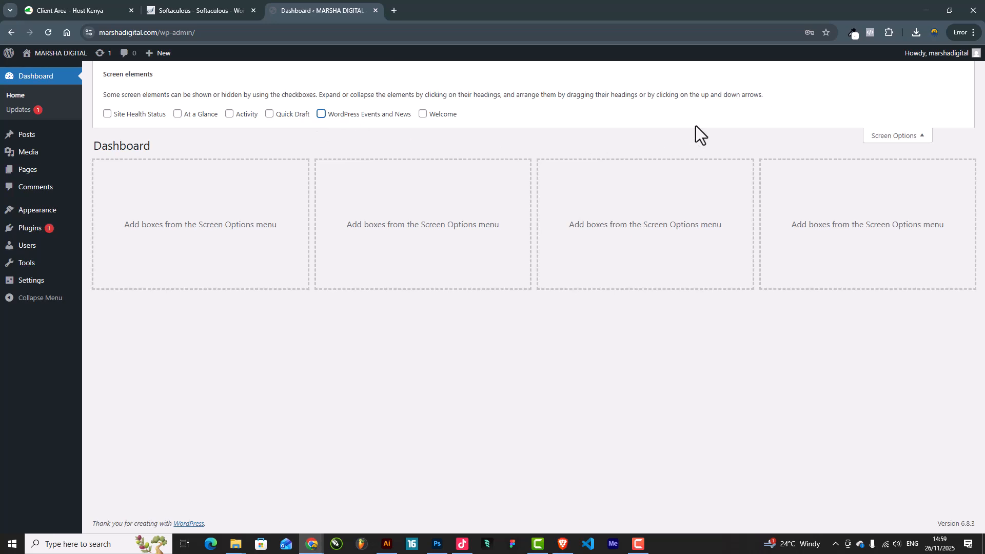
click(912, 136)
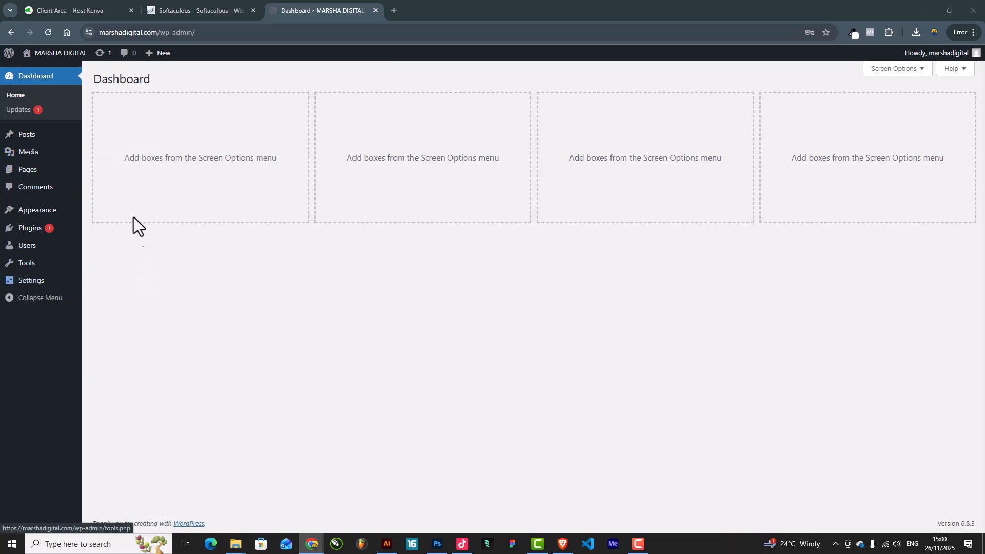
From Appearance > Themes > Add Theme, install Hello Elementor and activate it.
mouse_move(37, 211)
click(119, 223)
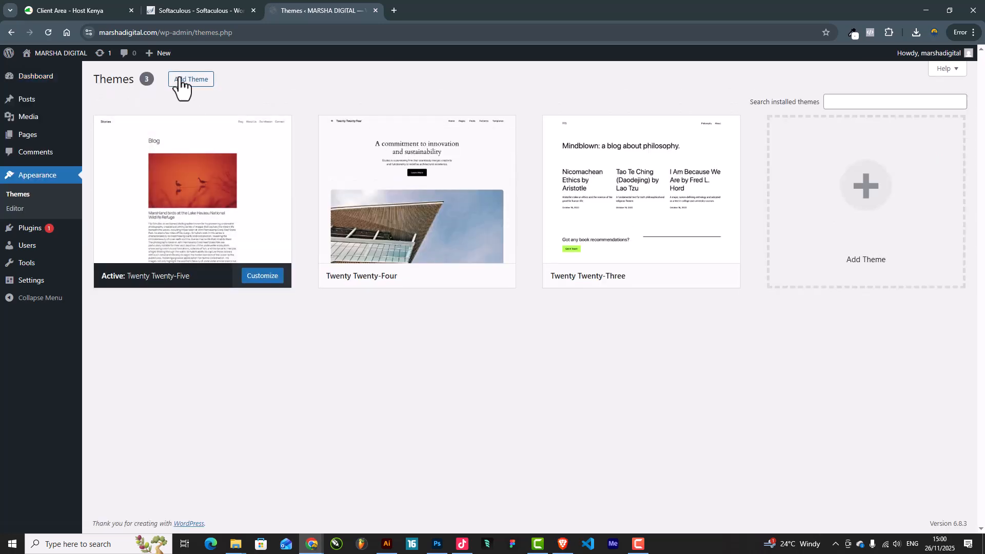
click(194, 81)
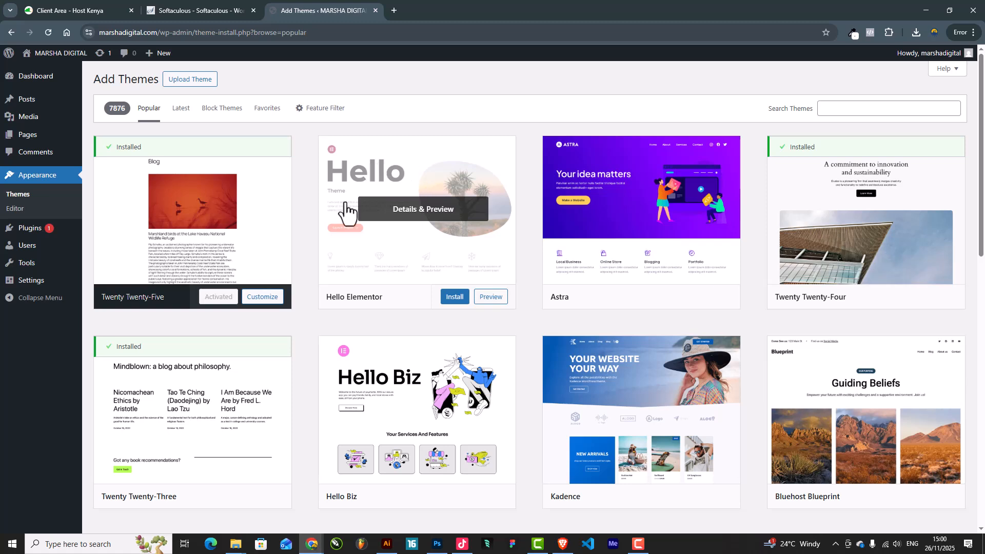
click(851, 108)
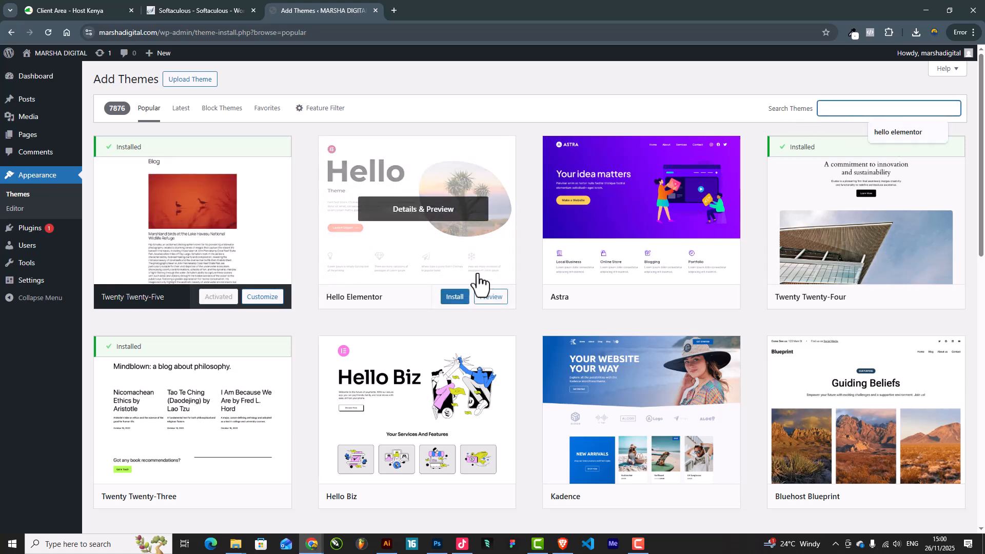
click(454, 300)
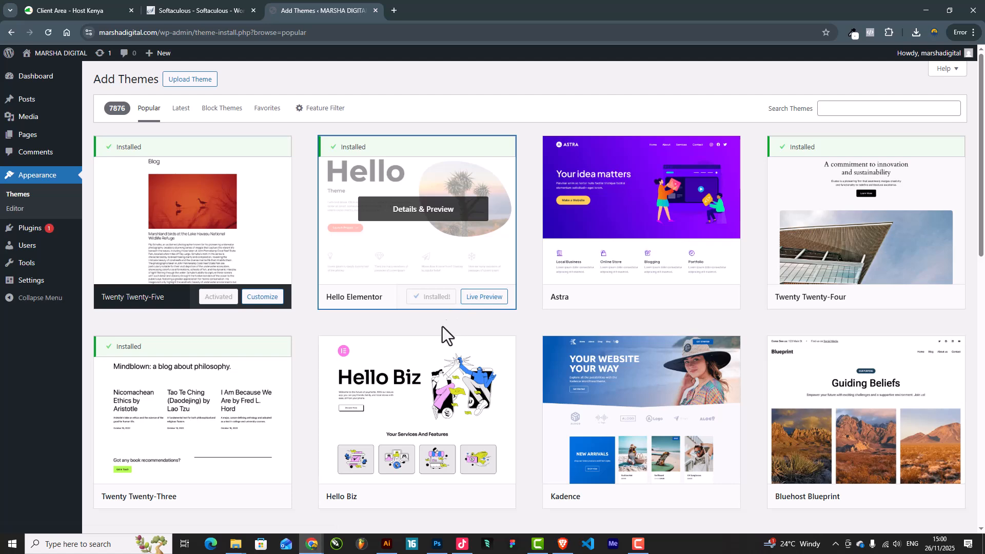
click(439, 298)
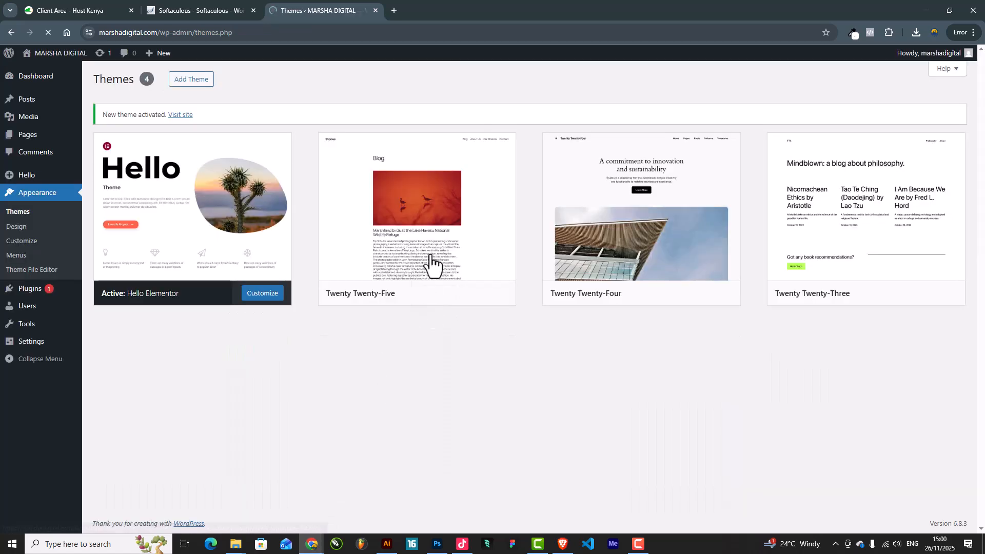
Delete the Twenty Twenty-Five, Twenty Twenty-Four and Twenty Twenty-Three themes, leaving Hello Elementor.
scroll(447, 298, down, 4)
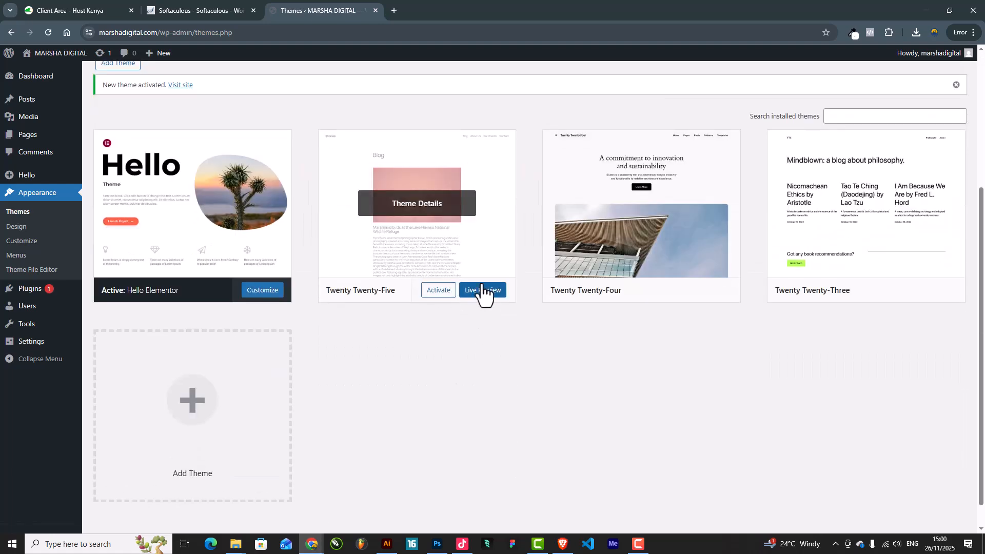
click(471, 261)
click(553, 507)
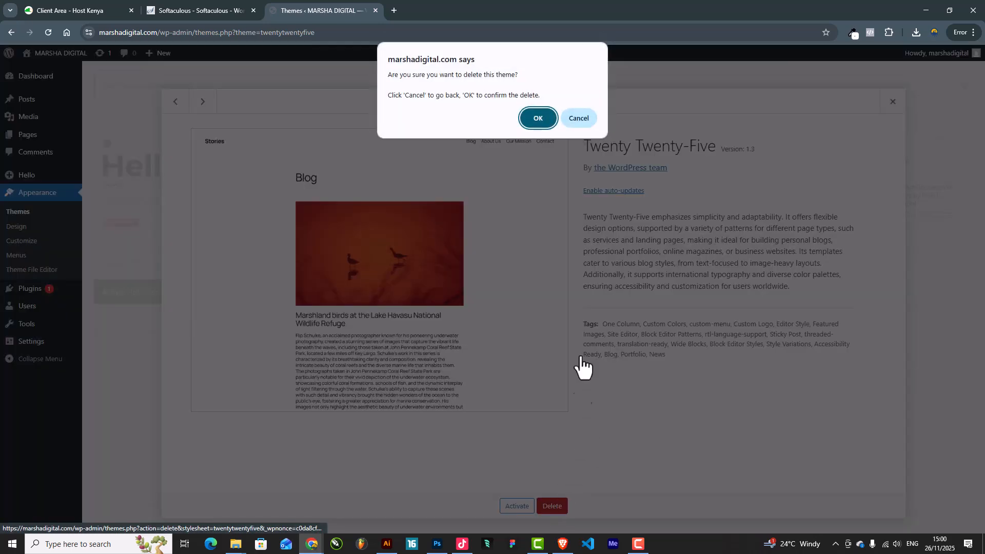
click(538, 118)
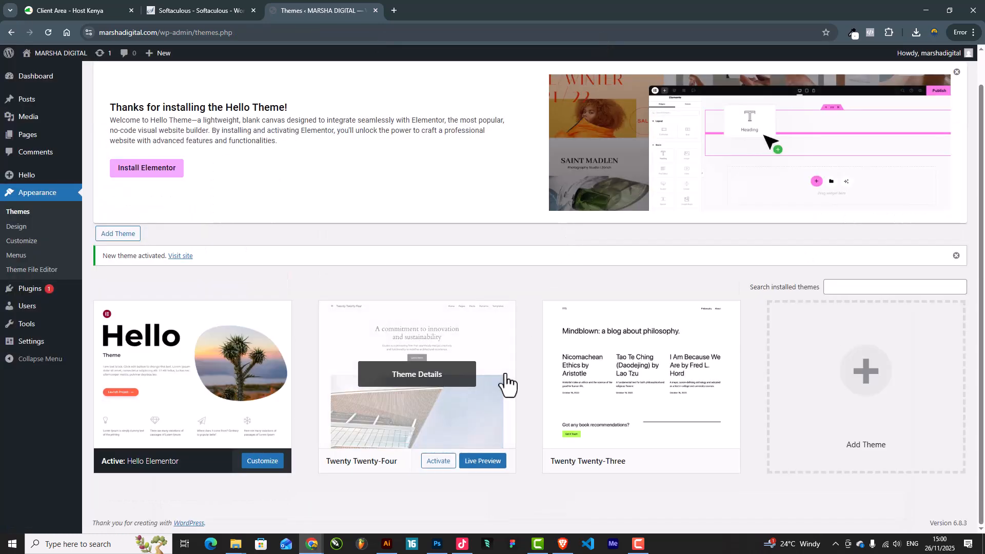
click(488, 419)
click(553, 506)
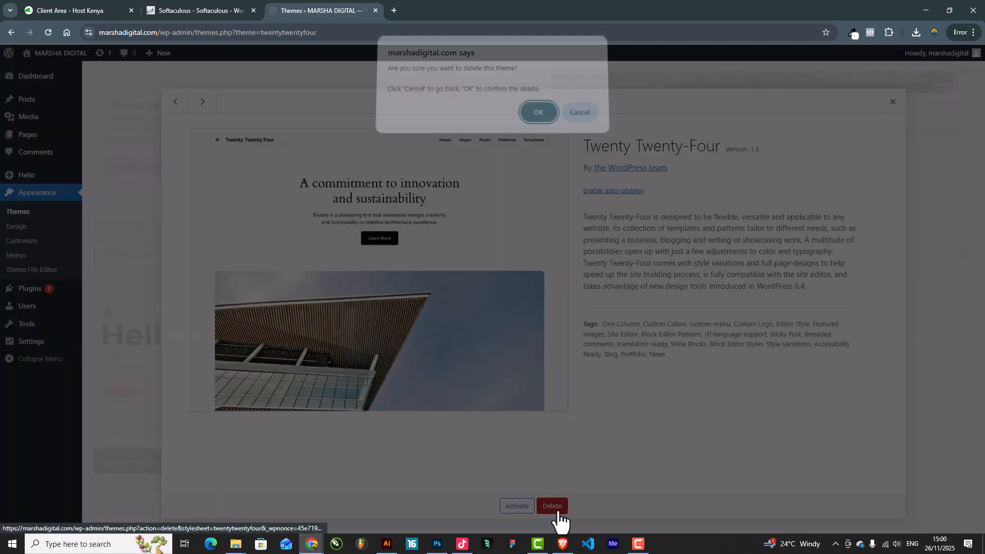
click(538, 116)
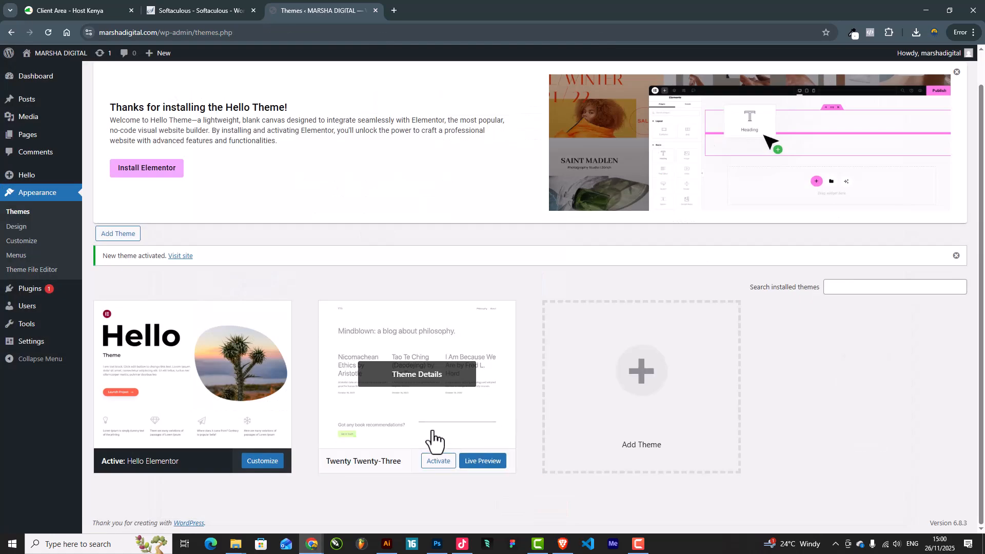
click(462, 425)
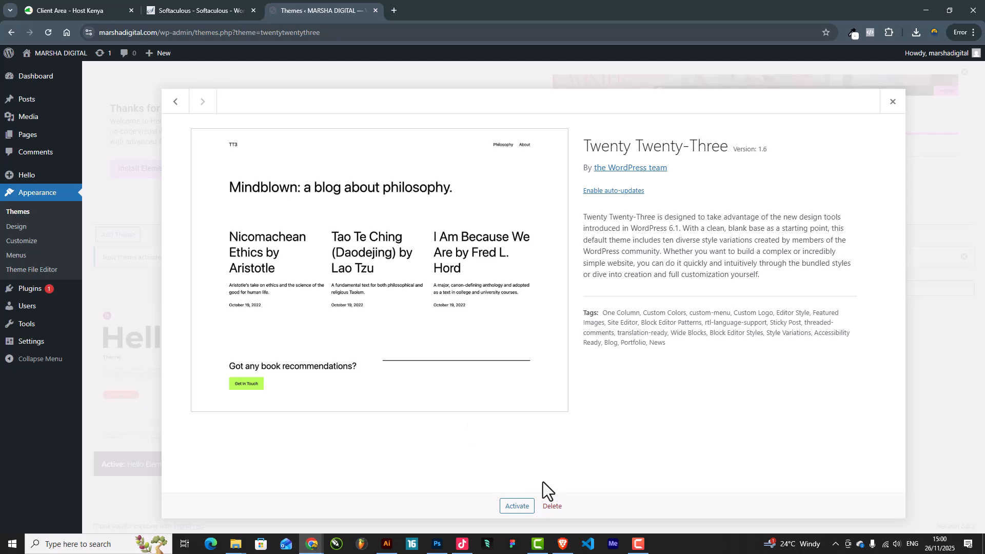
click(552, 506)
click(539, 117)
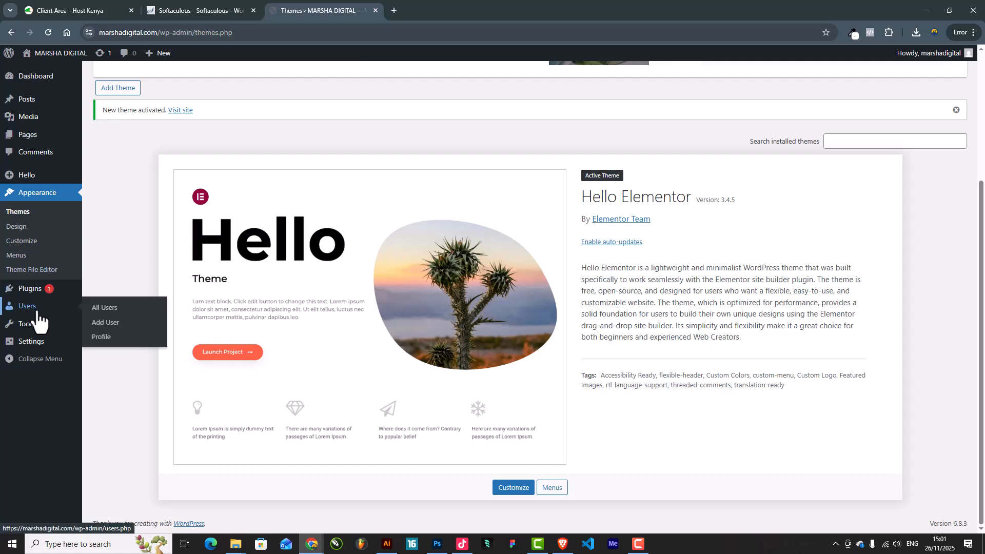
Install the Elementor page builder from the Hello Theme welcome banner.
scroll(149, 264, up, 4)
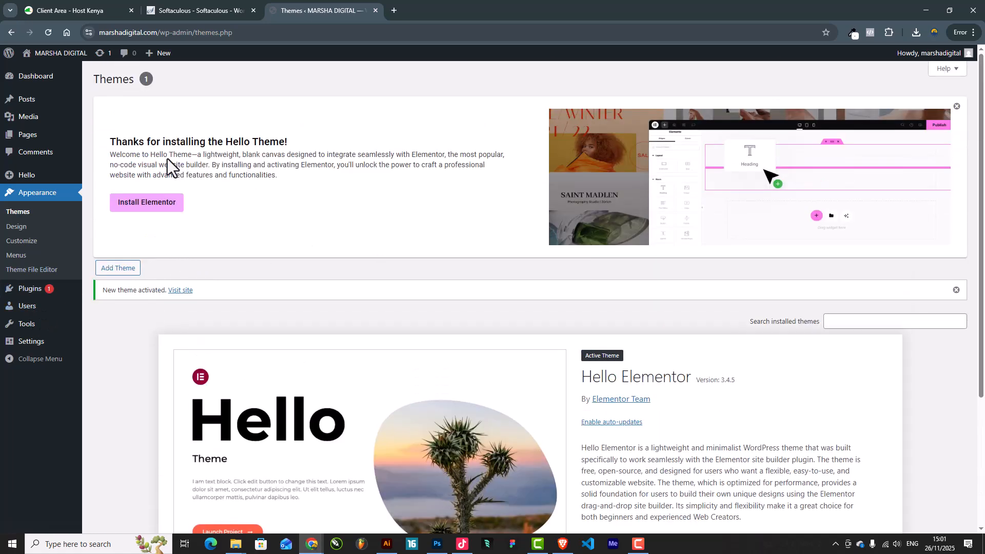
drag(110, 142, 310, 145)
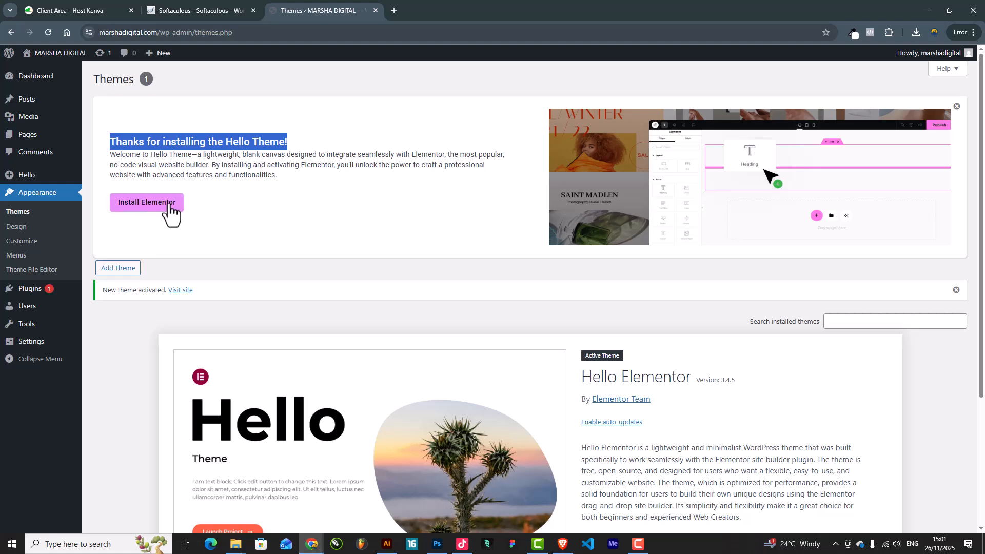
click(162, 329)
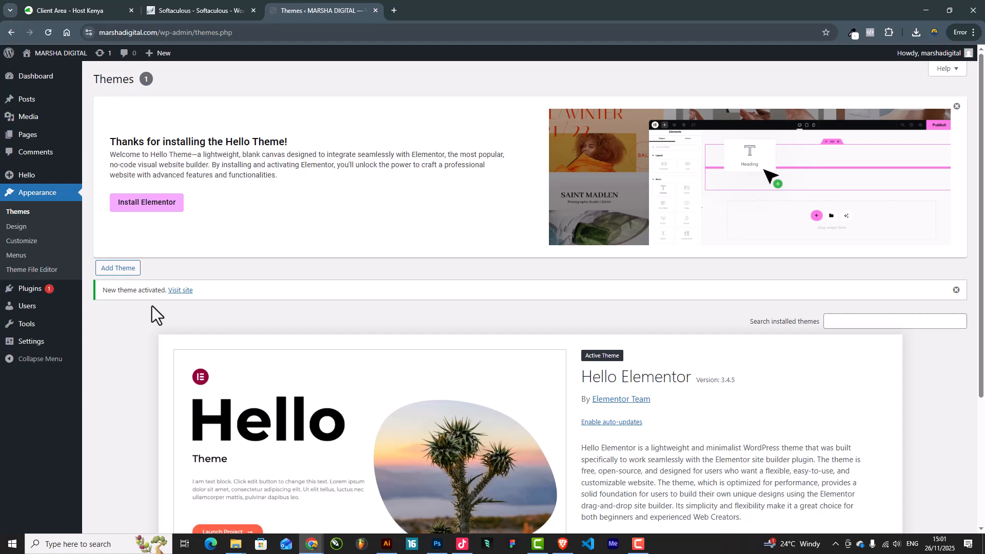
Bulk-delete Akismet Anti-spam and Hello Dolly from Installed Plugins, then close the Hello Theme notice.
click(20, 291)
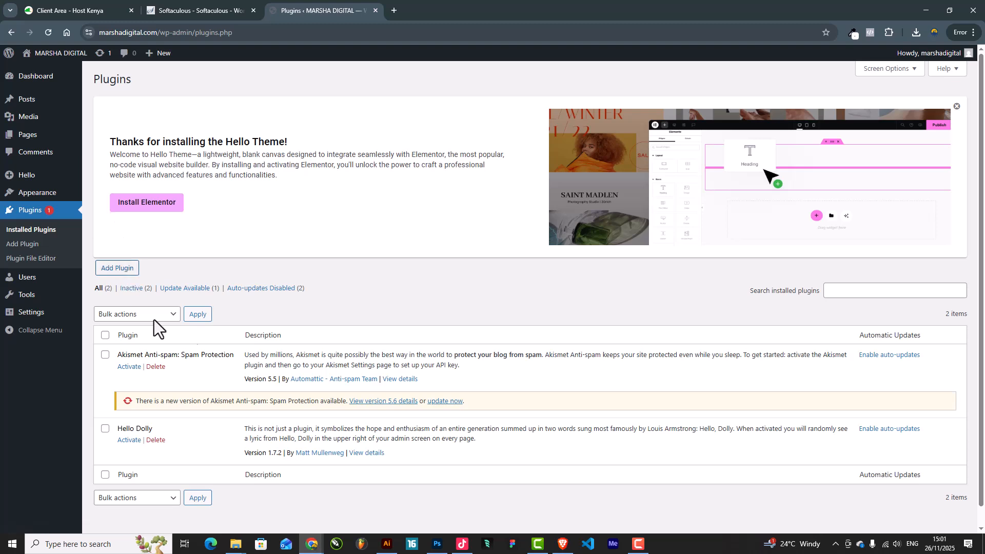
scroll(130, 306, down, 1)
click(105, 336)
click(105, 409)
click(143, 298)
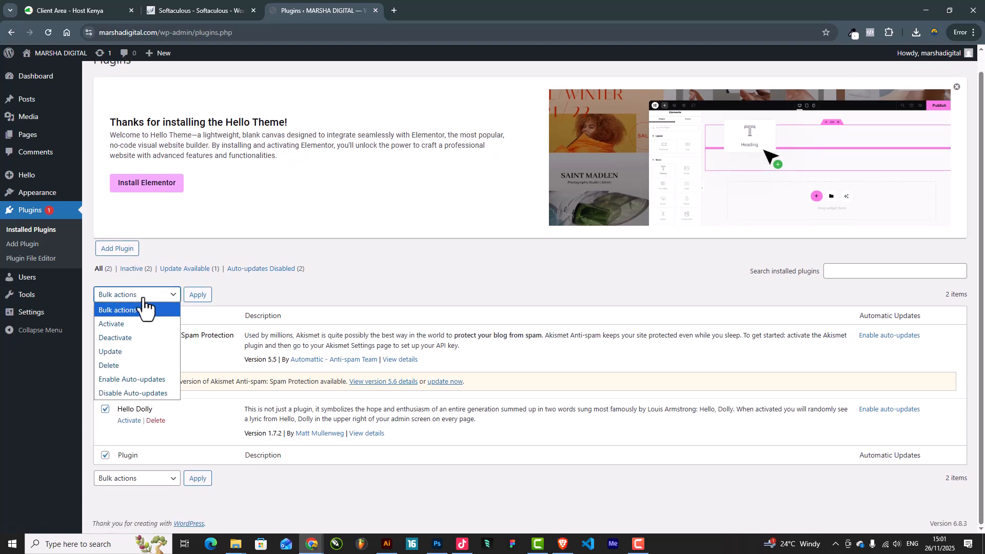
click(119, 364)
click(202, 297)
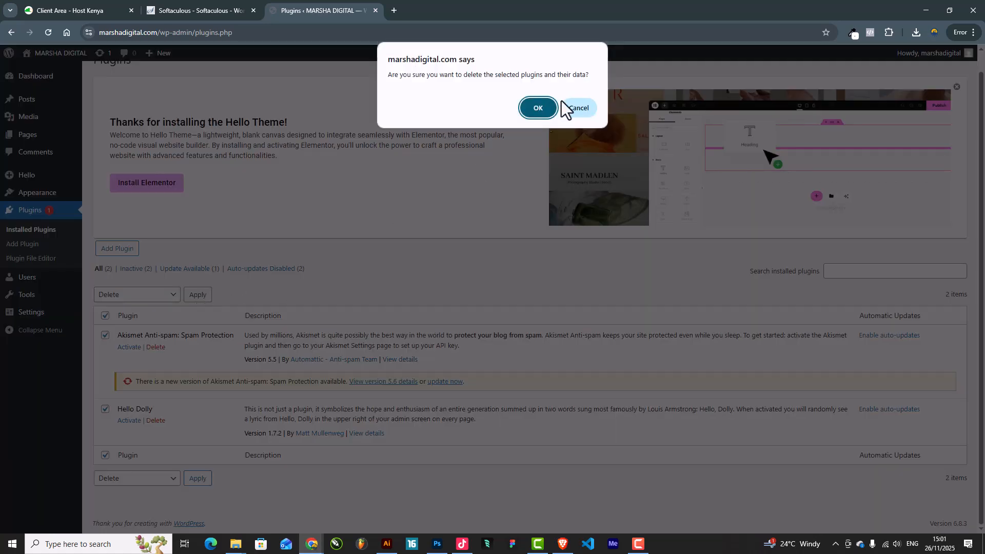
click(538, 107)
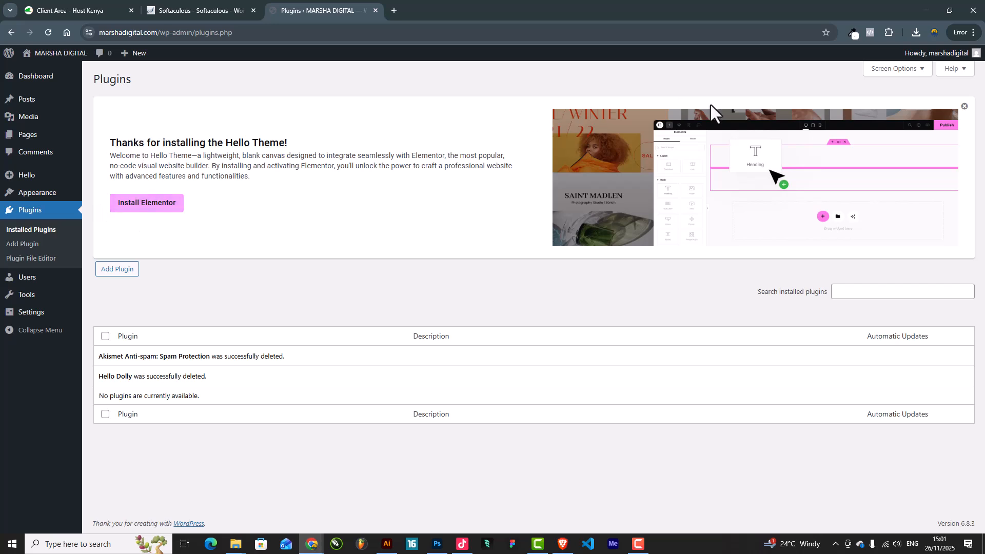
click(965, 107)
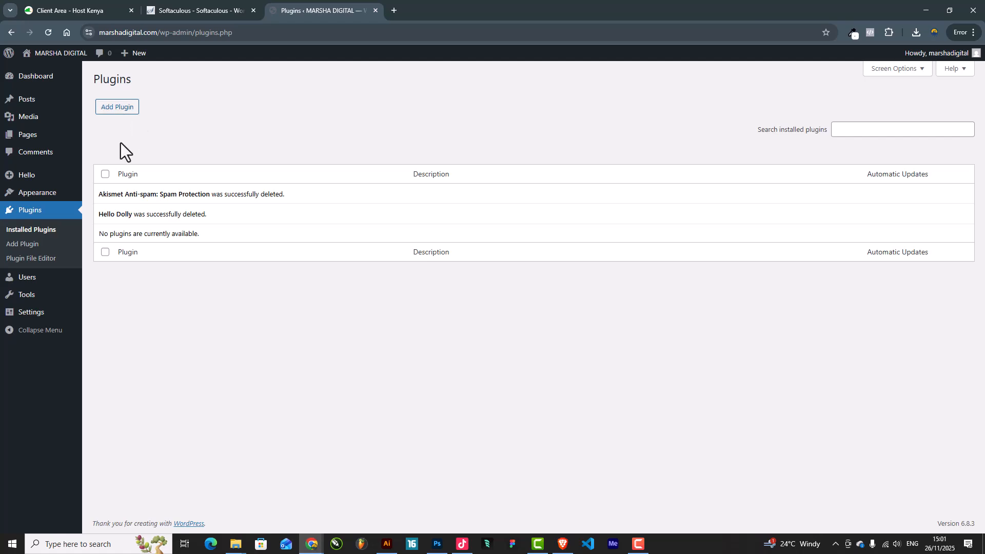
Search Add Plugin for 'elem', then install and activate Elementor Website Builder.
click(126, 110)
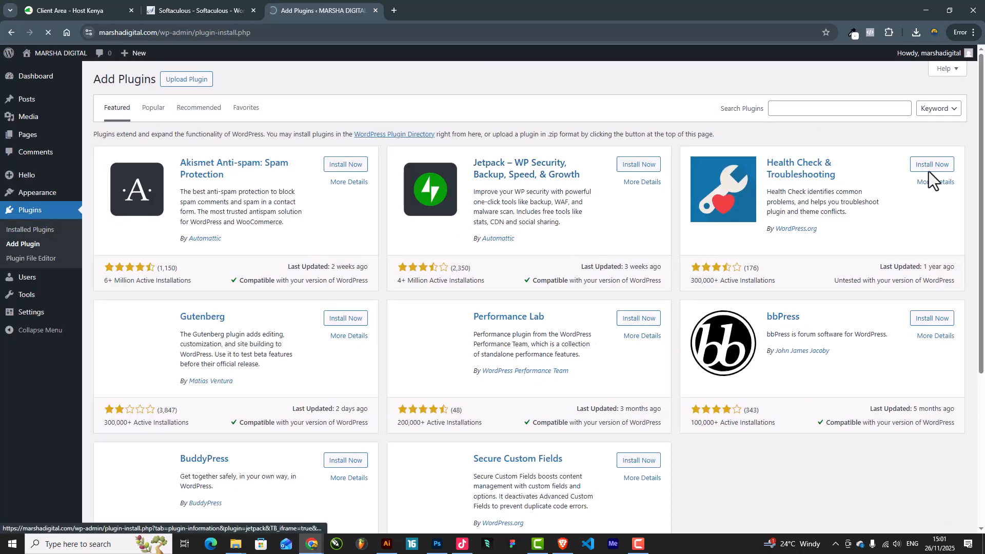
click(799, 110)
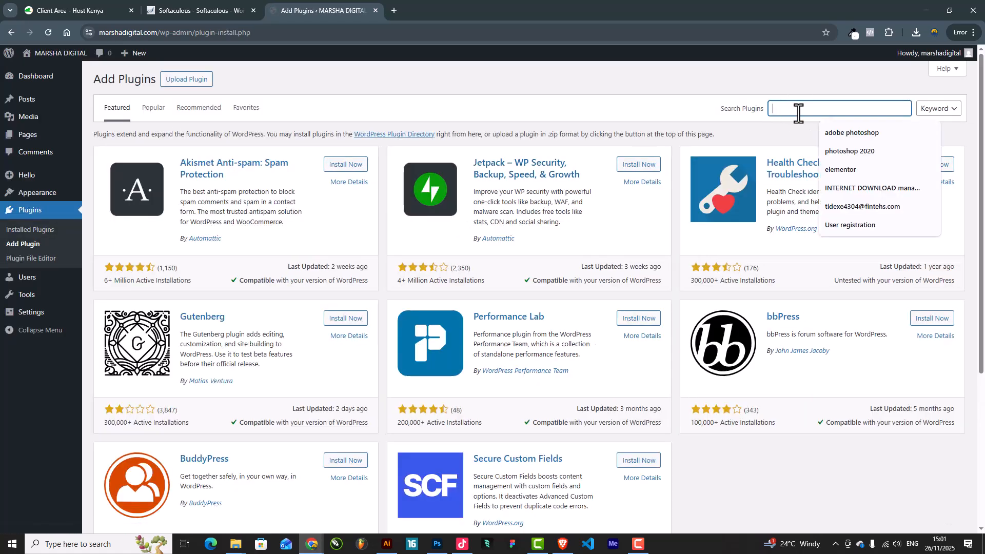
text(elementor)
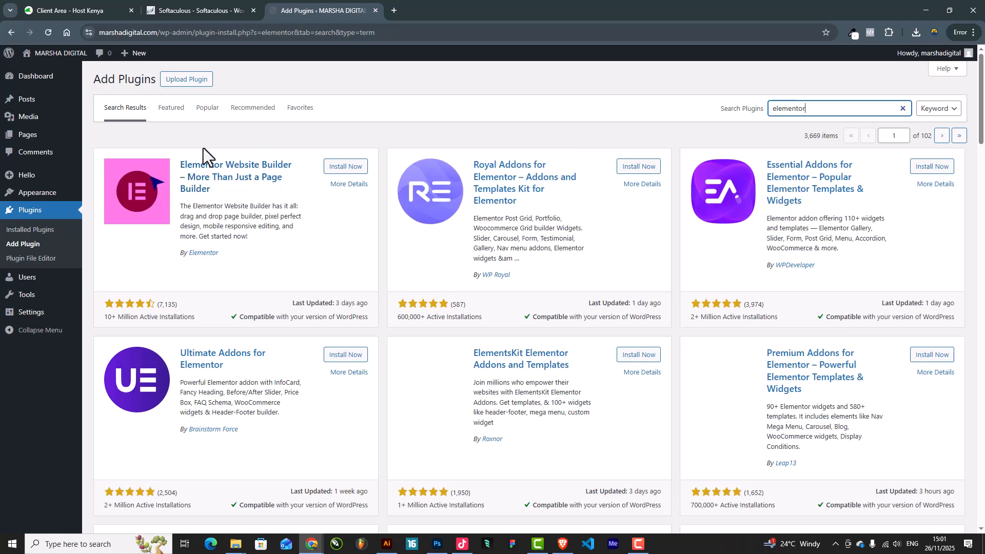
click(351, 169)
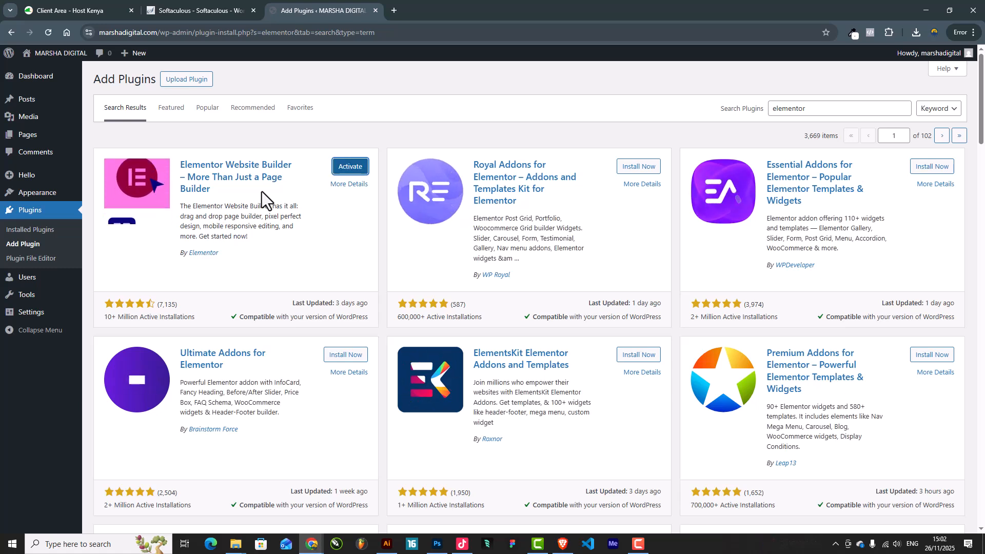
click(350, 167)
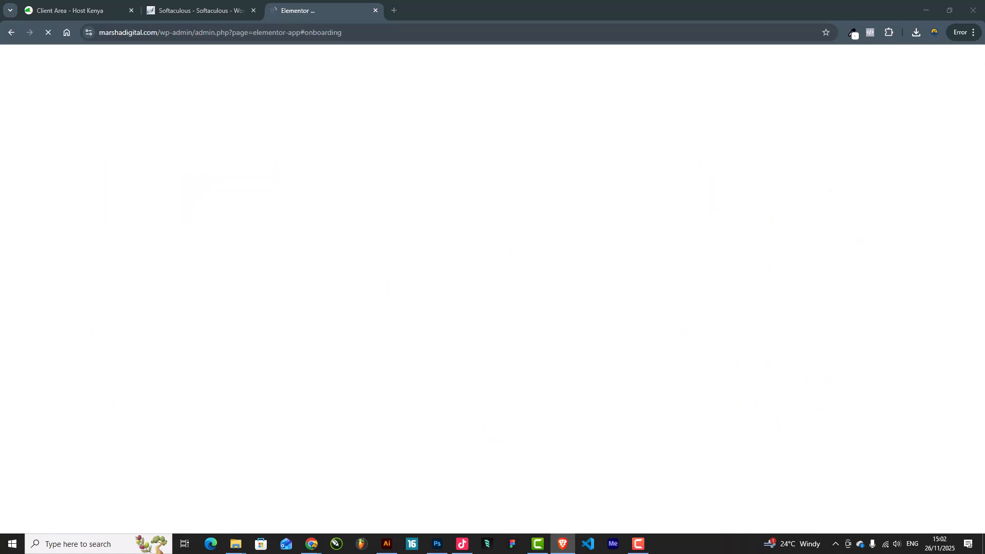
Lower the speaker volume to 22.
click(780, 330)
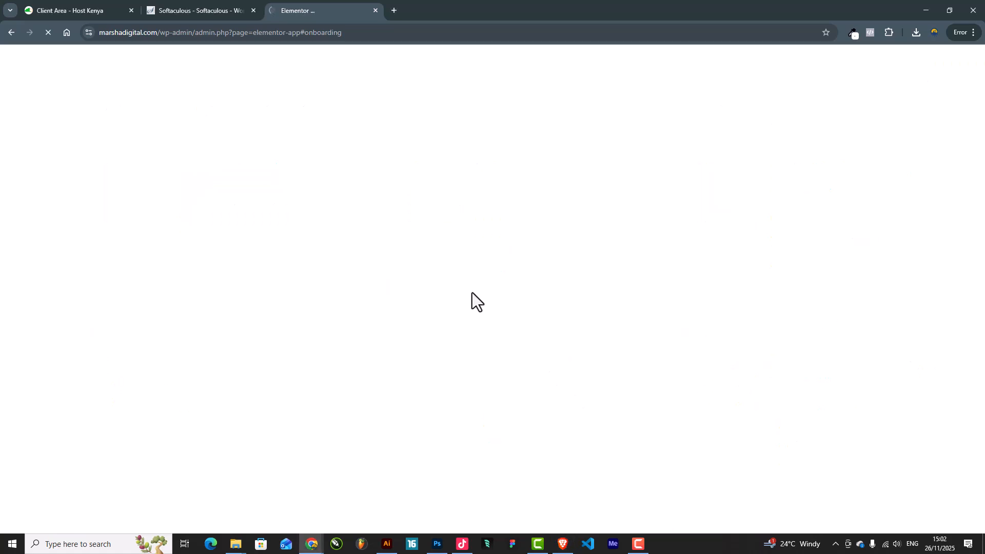
click(887, 544)
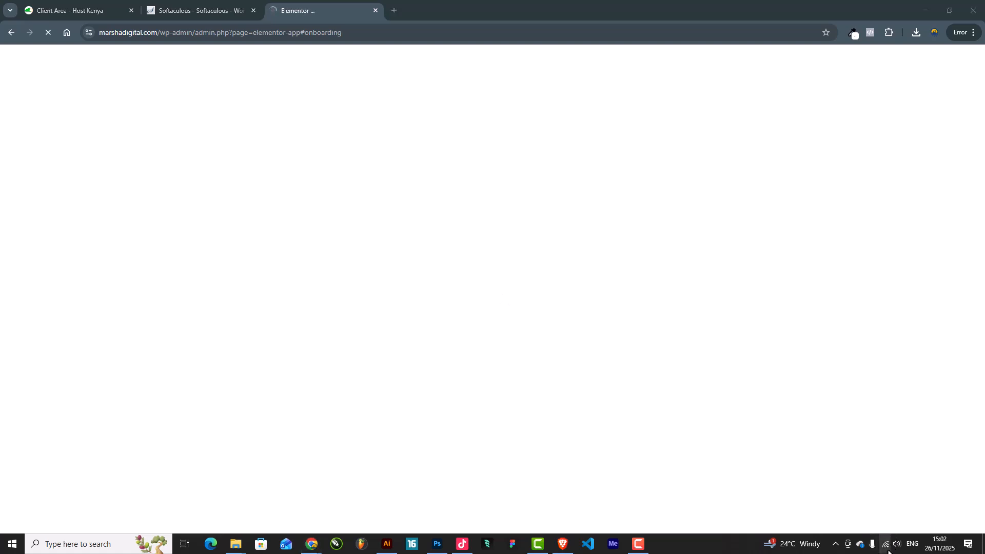
click(894, 544)
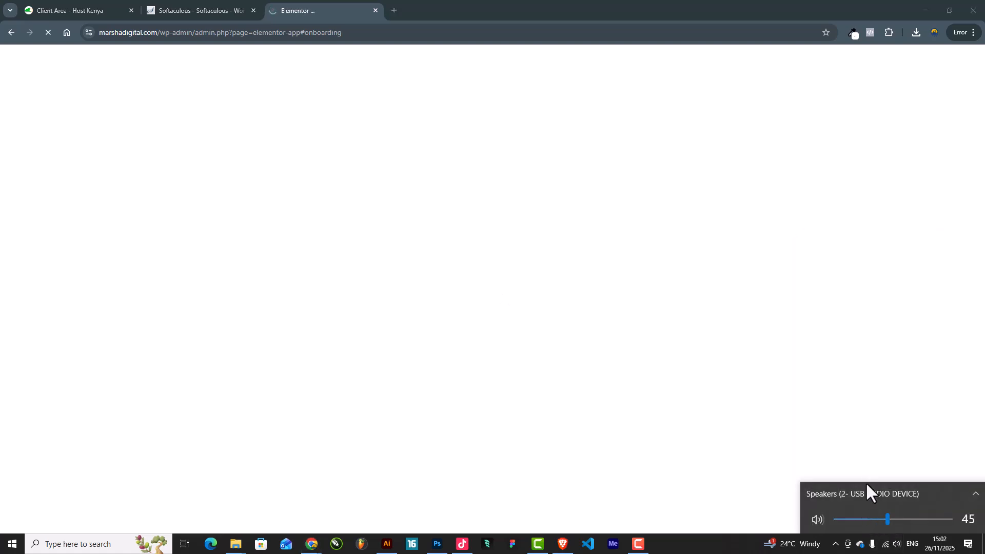
click(862, 519)
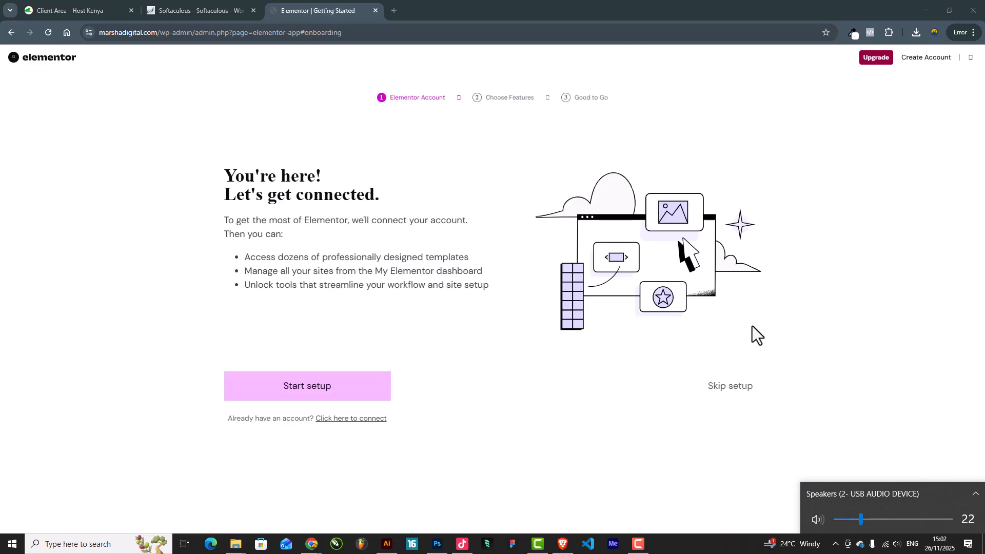
Exit the Elementor setup wizard back to the WordPress Dashboard.
scroll(623, 305, down, 2)
scroll(867, 137, up, 3)
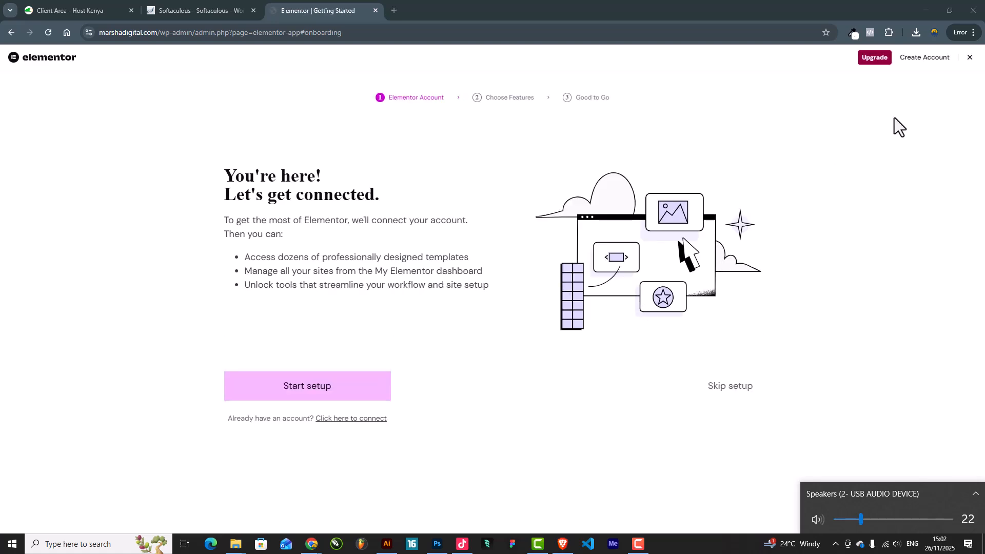
click(971, 57)
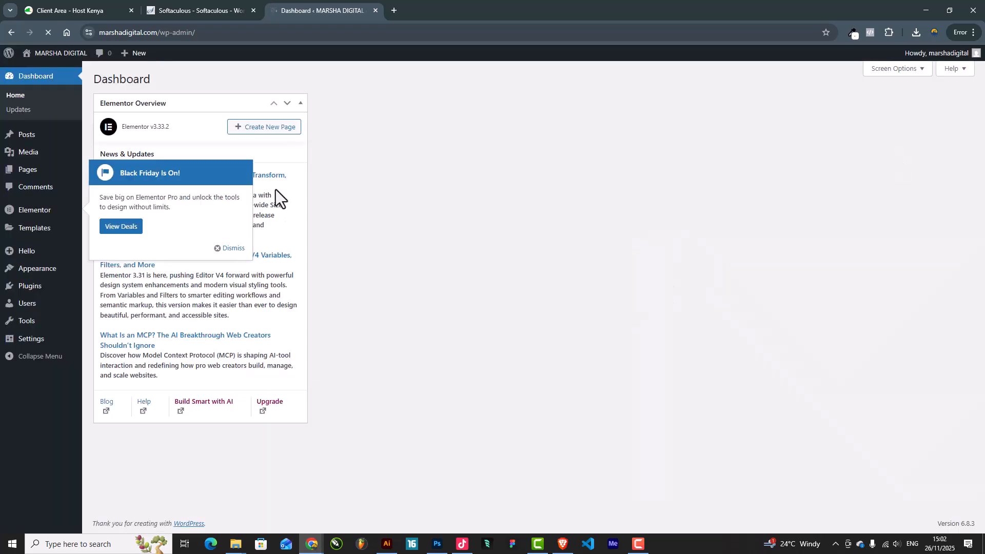
Untick Elementor Overview in Screen Options and dismiss the Black Friday promotion.
click(897, 71)
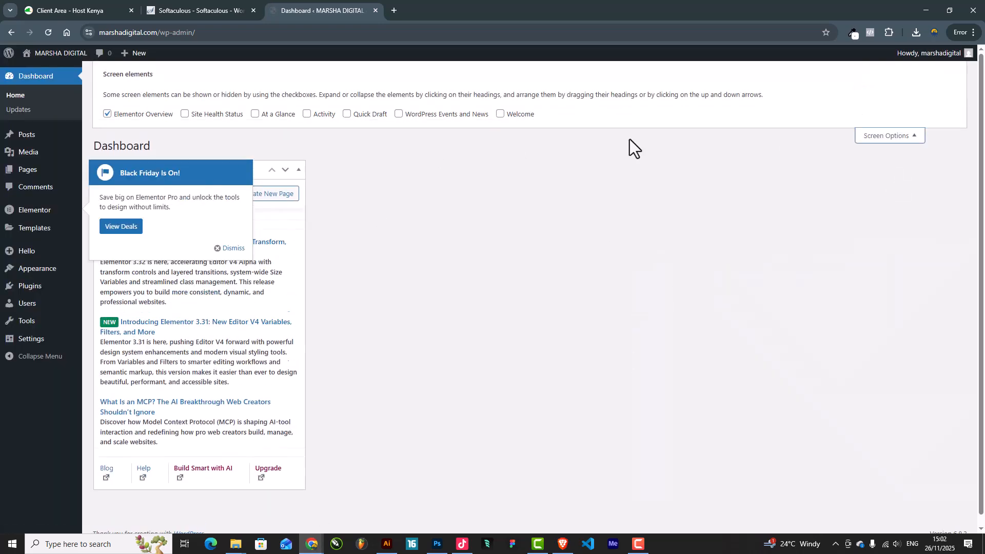
click(107, 114)
click(892, 136)
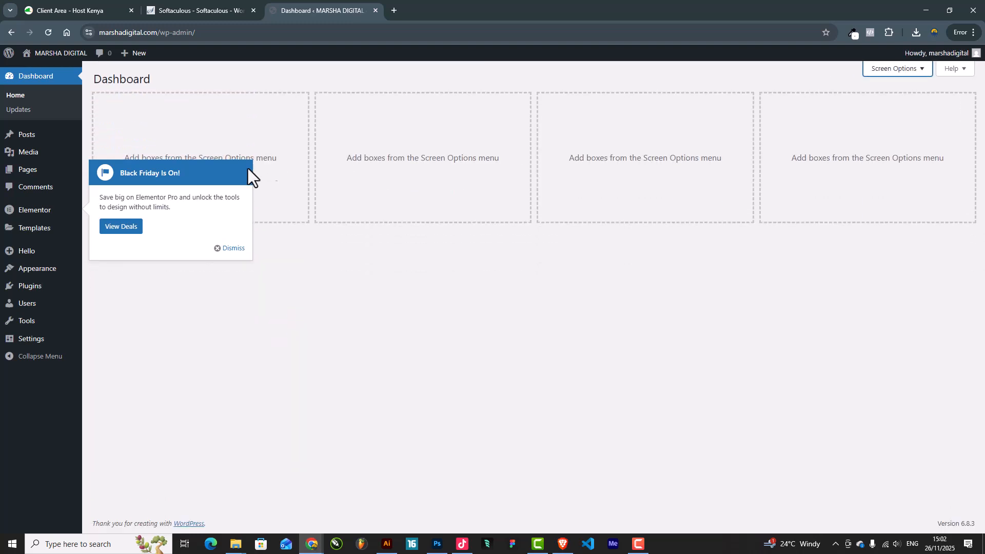
click(231, 249)
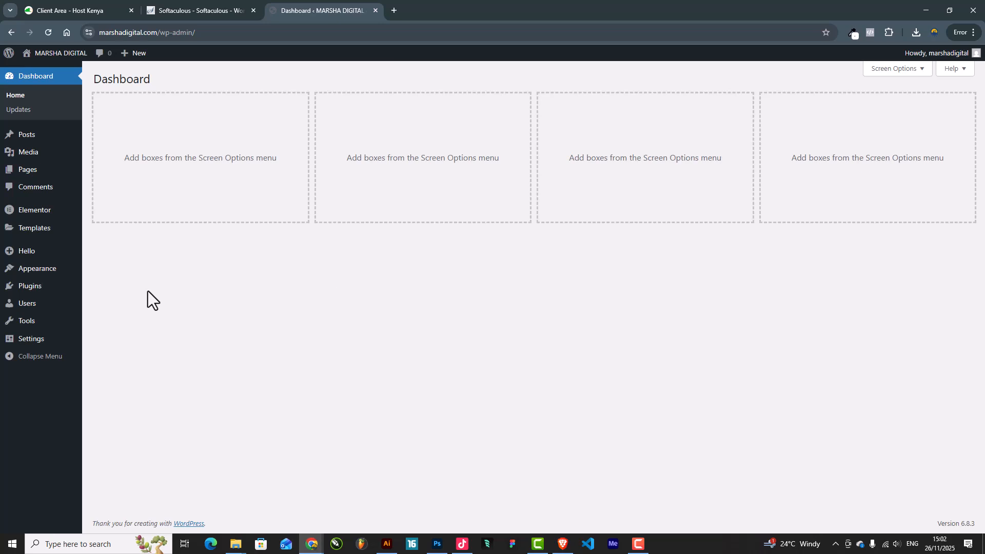
mouse_move(44, 213)
Go to Plugins > Add Plugin > Upload Plugin and open the file chooser for a plugin zip.
mouse_move(28, 290)
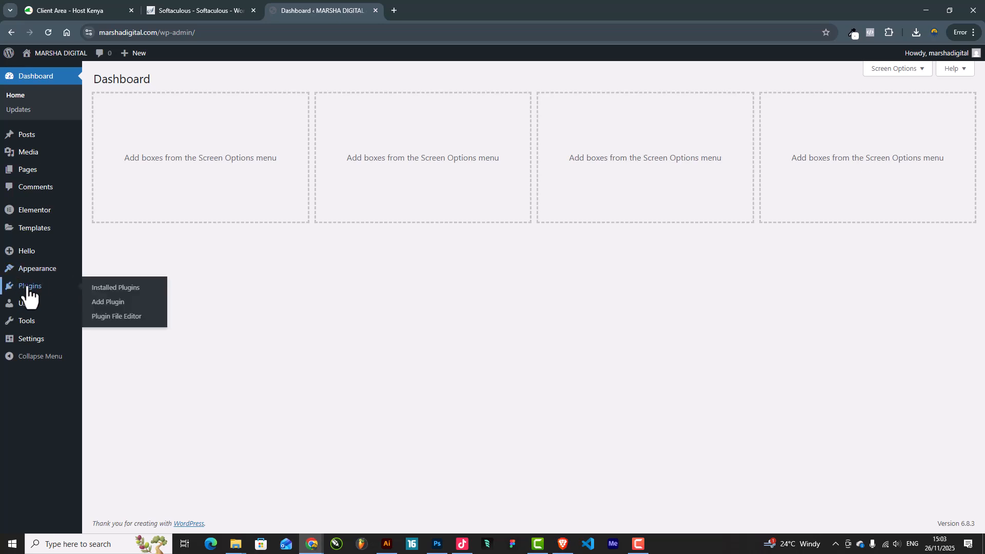
click(29, 288)
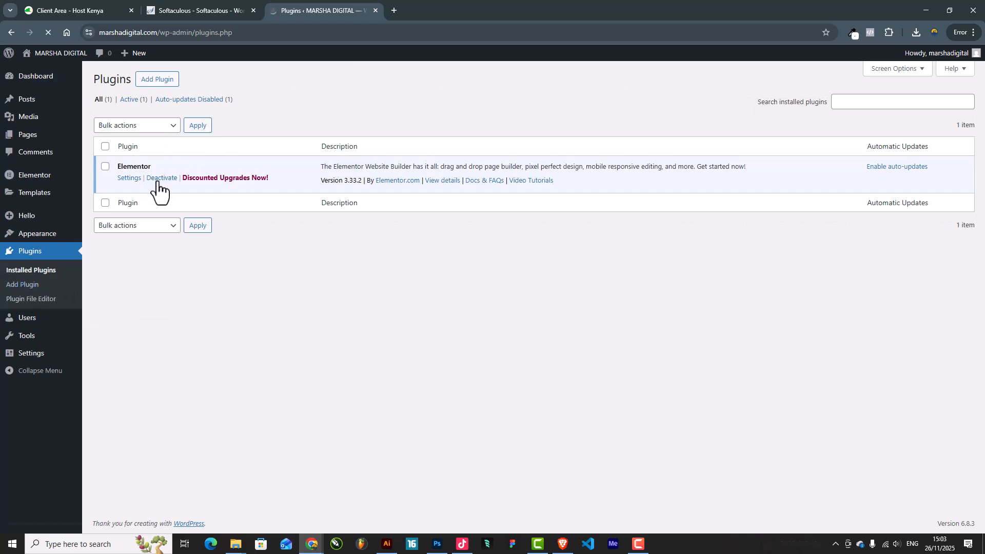
click(151, 82)
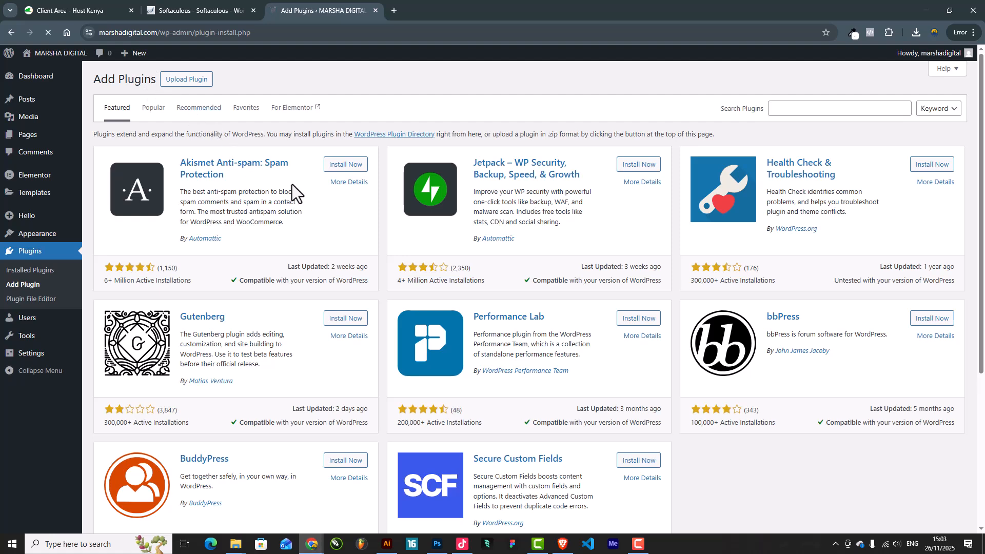
click(196, 80)
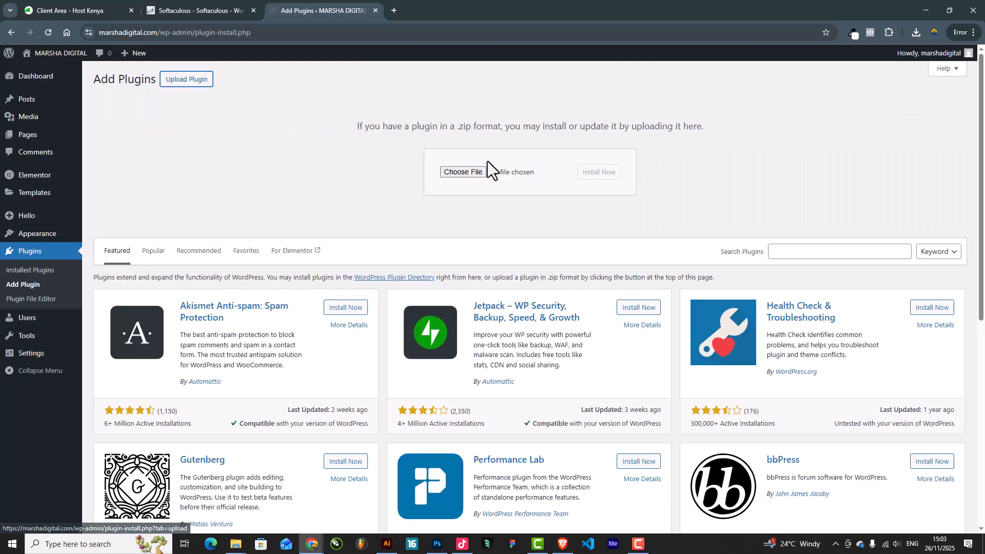
click(463, 174)
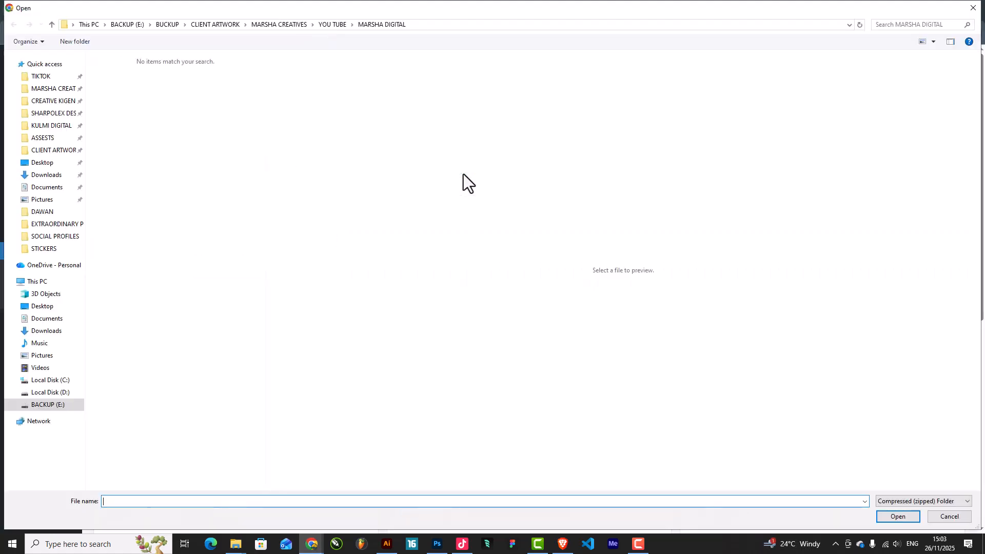
Search the Downloads folder for 'elemnto' and show all earlier and older matching files.
click(46, 175)
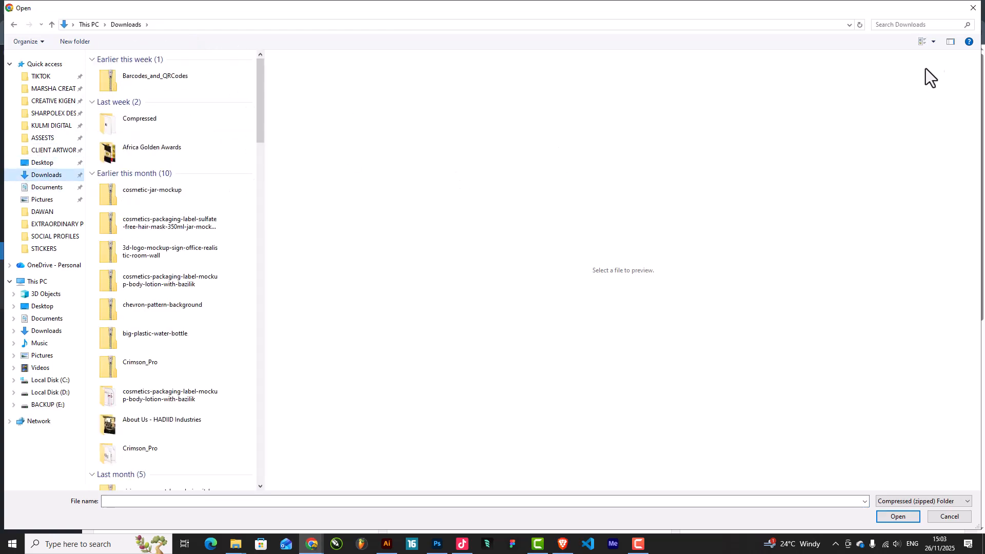
click(926, 25)
text(elemnto)
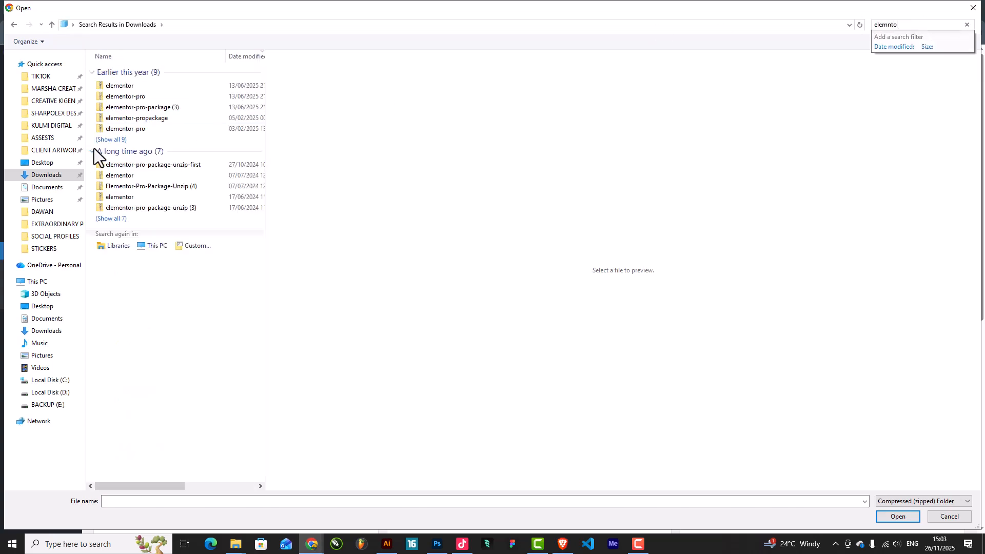
click(118, 140)
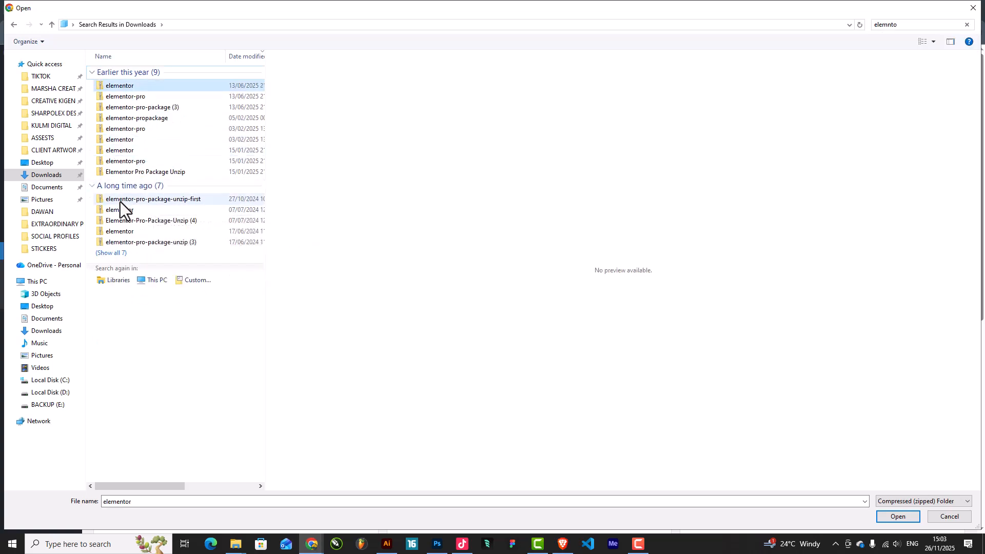
click(112, 254)
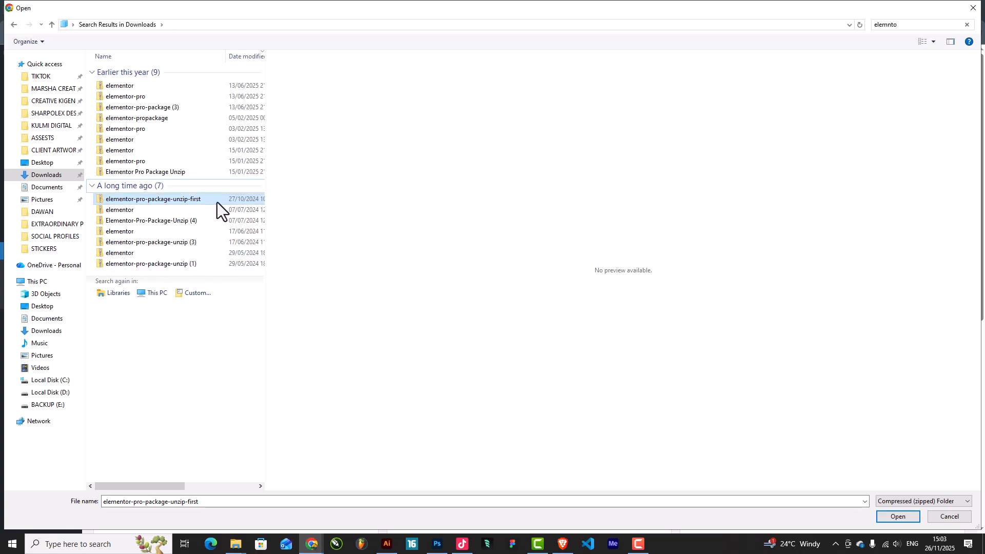
Inspect the Elementor Pro archives' options, then close the file picker without choosing a file.
click(161, 174)
right_click(160, 173)
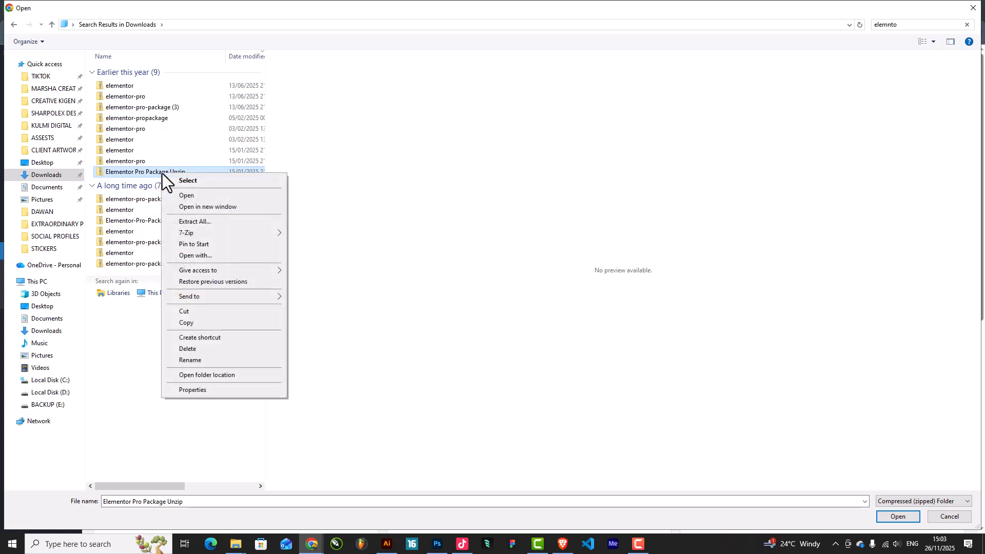
click(174, 109)
right_click(174, 110)
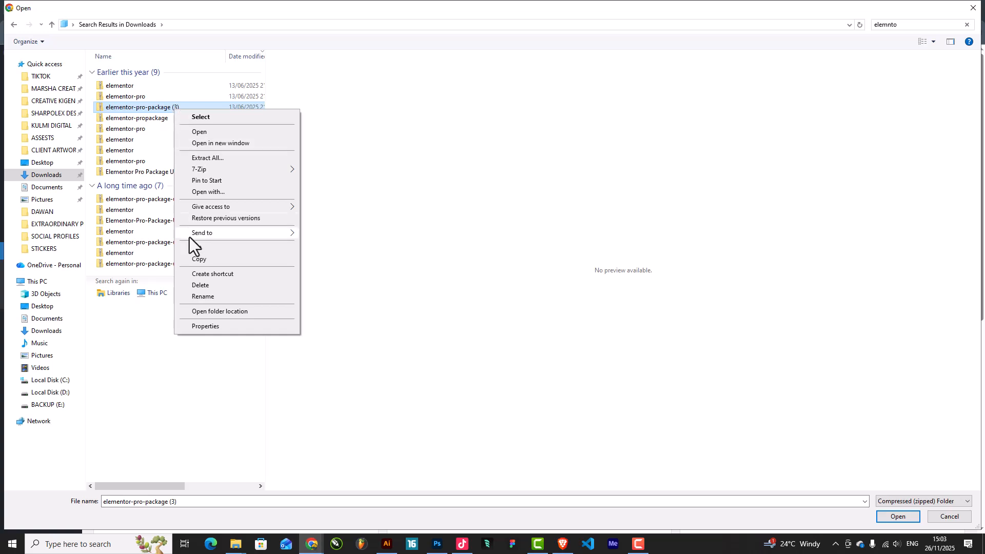
click(220, 162)
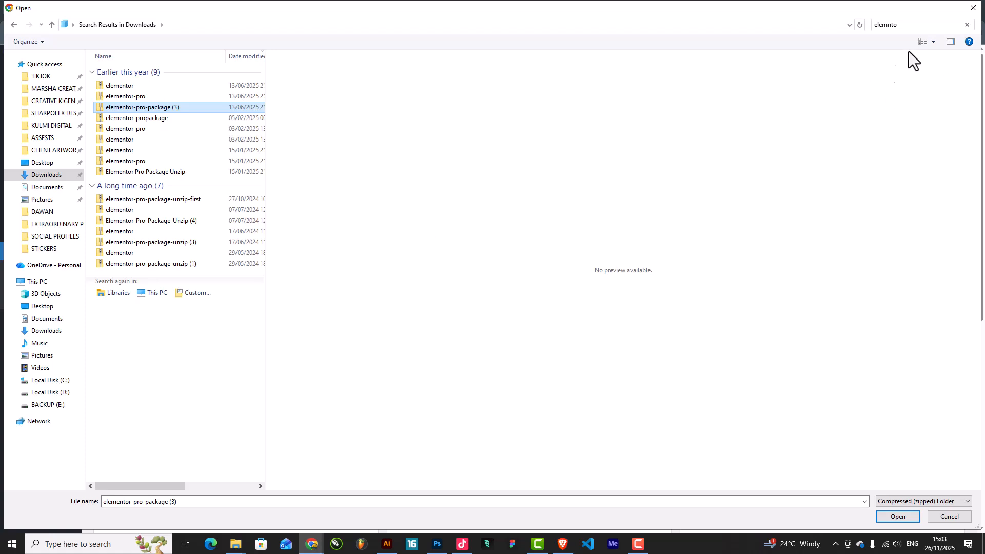
click(974, 7)
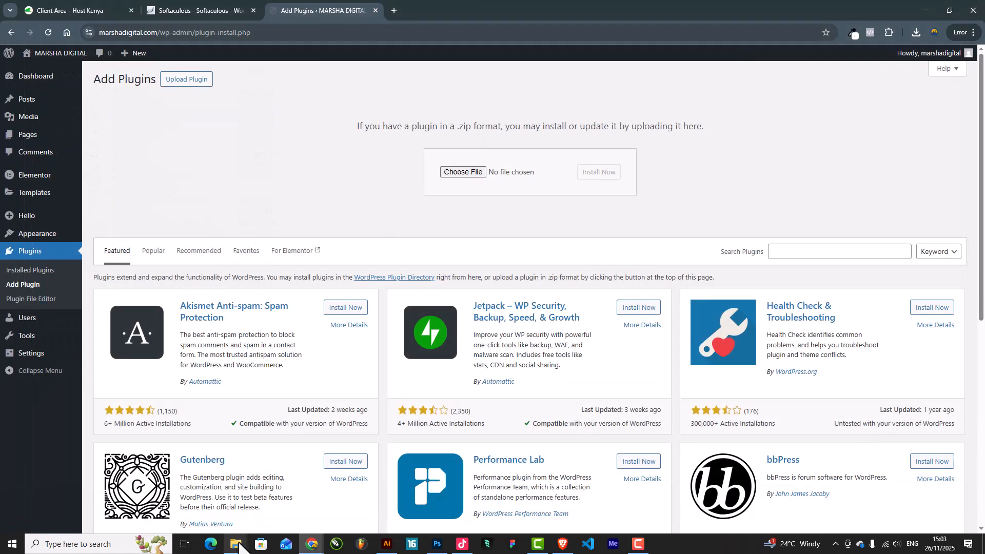
In File Explorer, search the Downloads folder for 'elemn'.
mouse_move(236, 543)
click(206, 497)
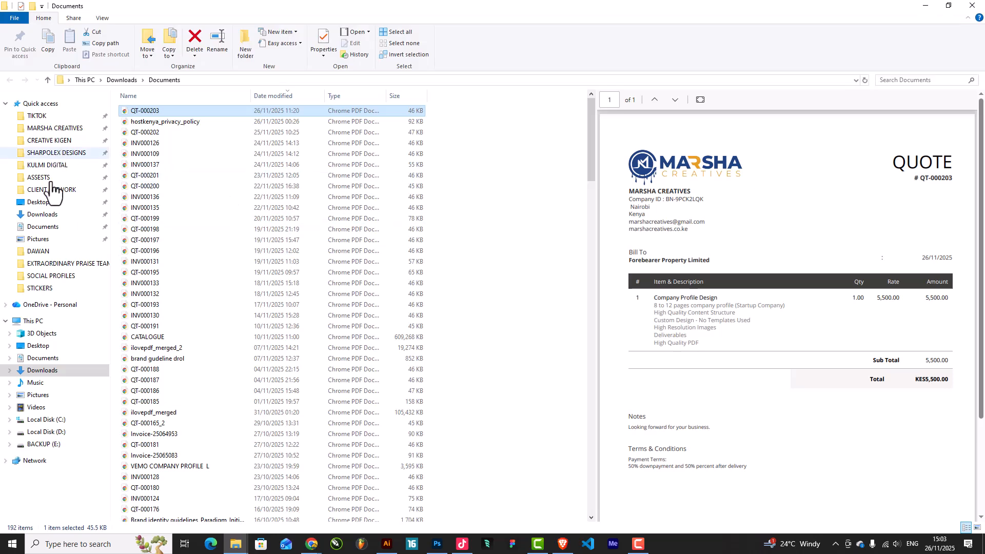
key(alt+Up)
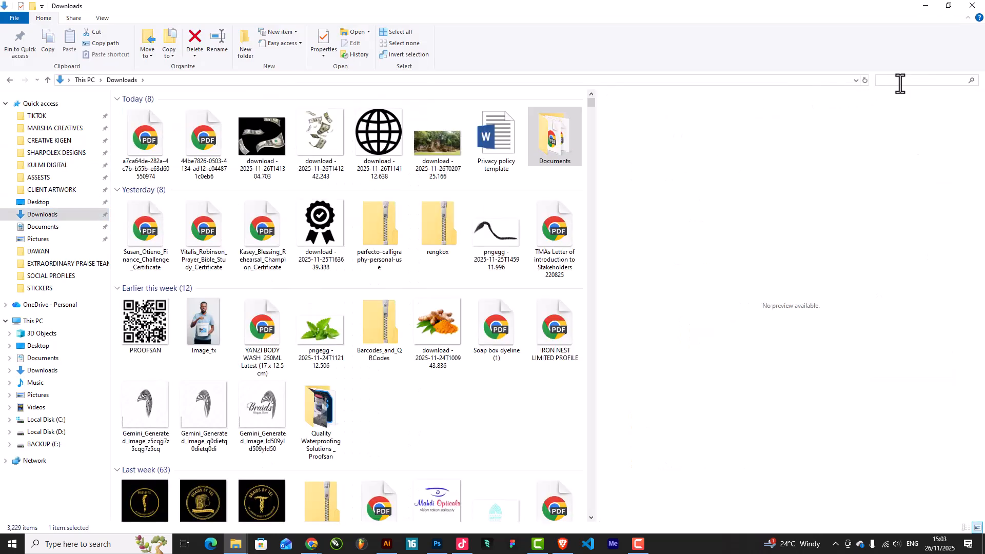
click(901, 81)
click(895, 102)
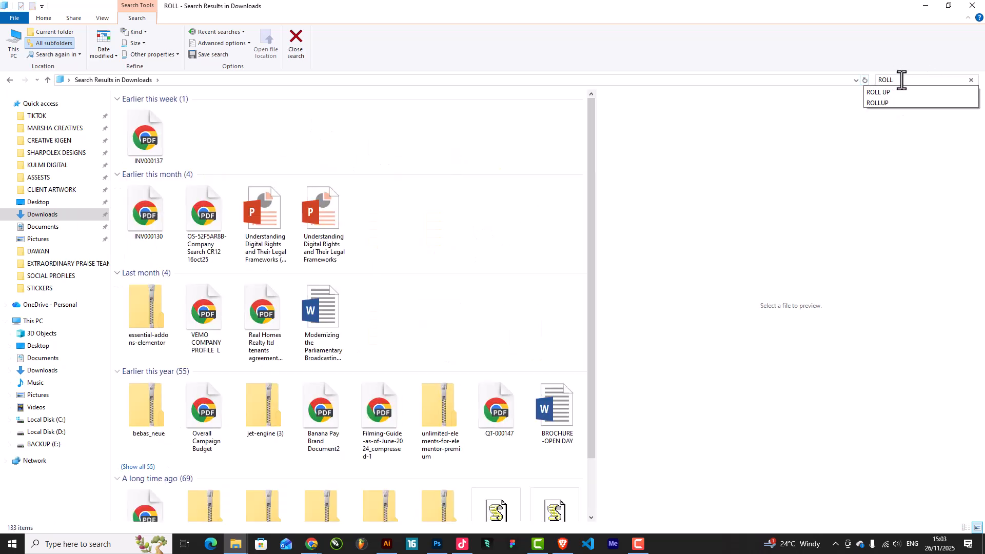
key(BackSpace)
key(BackSpace)
key(BackSpace)
key(BackSpace)
text(ele)
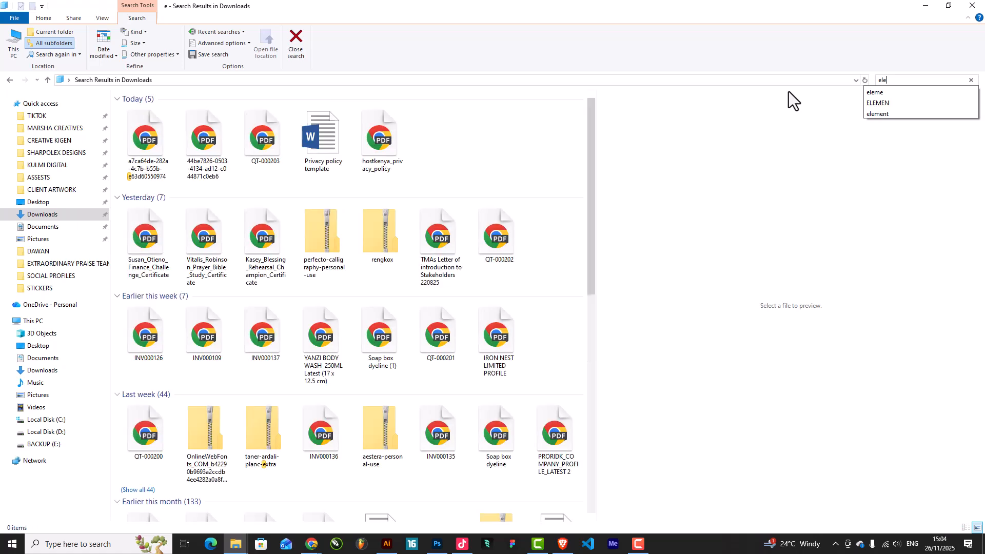
text(mn)
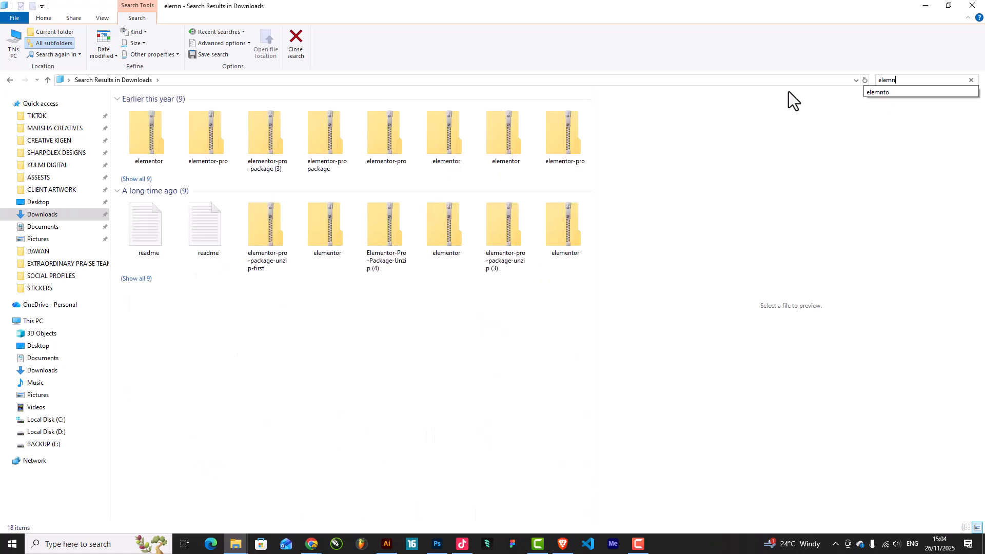
Extract All from elementor-pro-package (3) into the suggested folder, replacing files, then close Explorer.
click(273, 150)
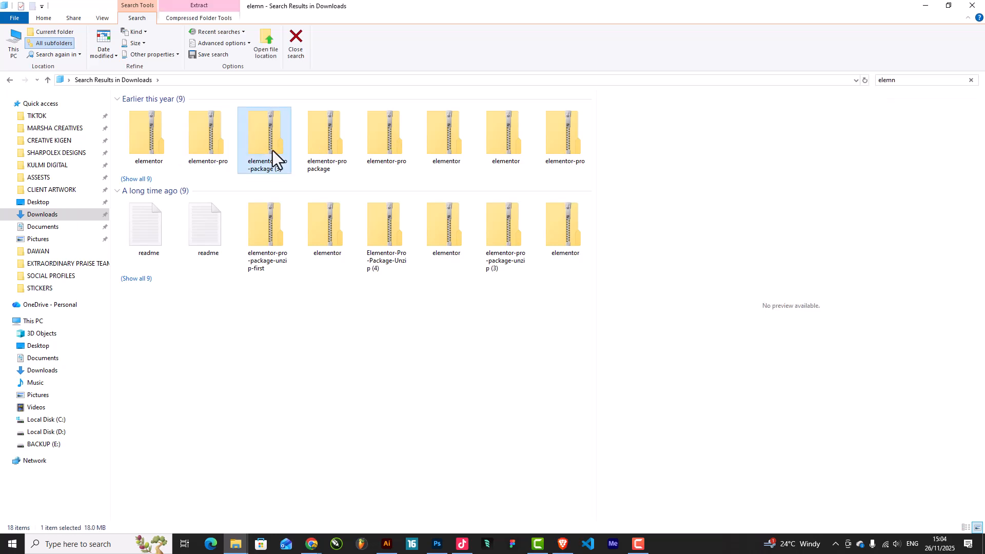
right_click(273, 150)
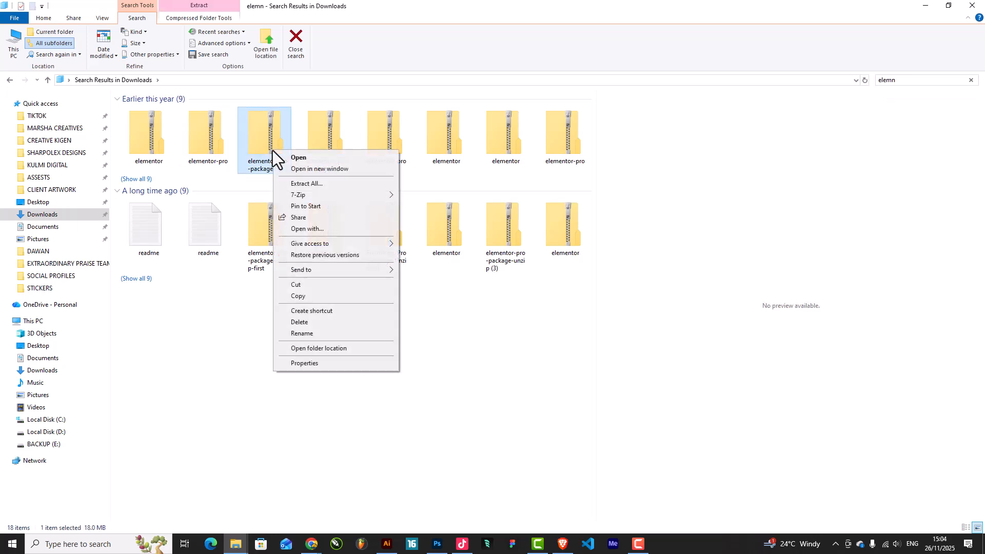
click(315, 185)
click(593, 369)
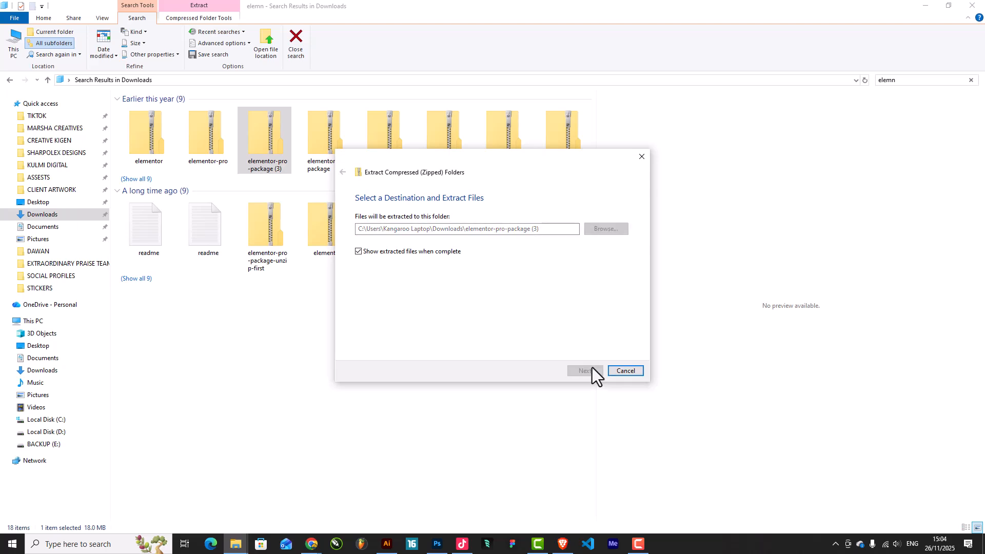
click(249, 195)
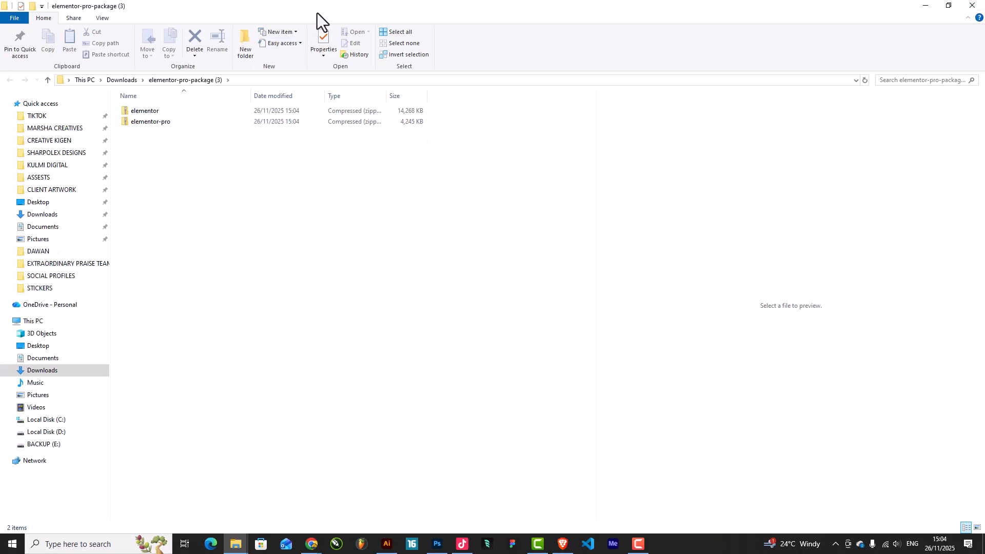
click(257, 80)
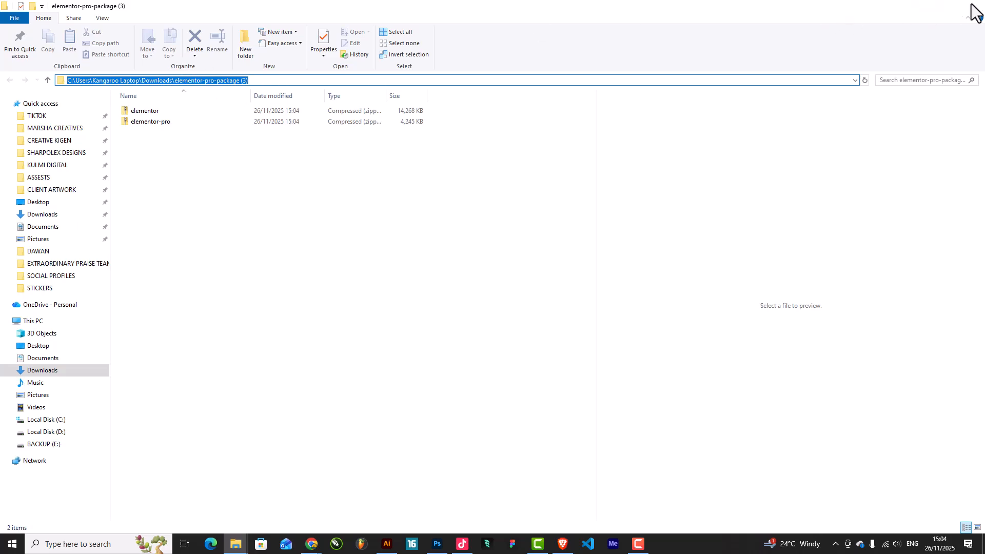
click(978, 8)
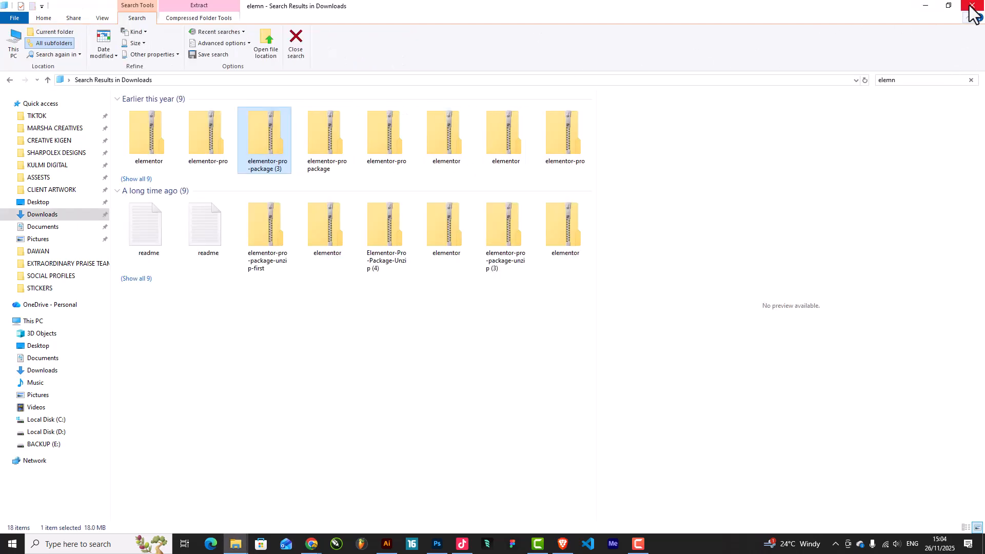
click(973, 7)
Upload elementor-pro.zip from the extracted elementor-pro-package (3) folder and install it.
click(469, 173)
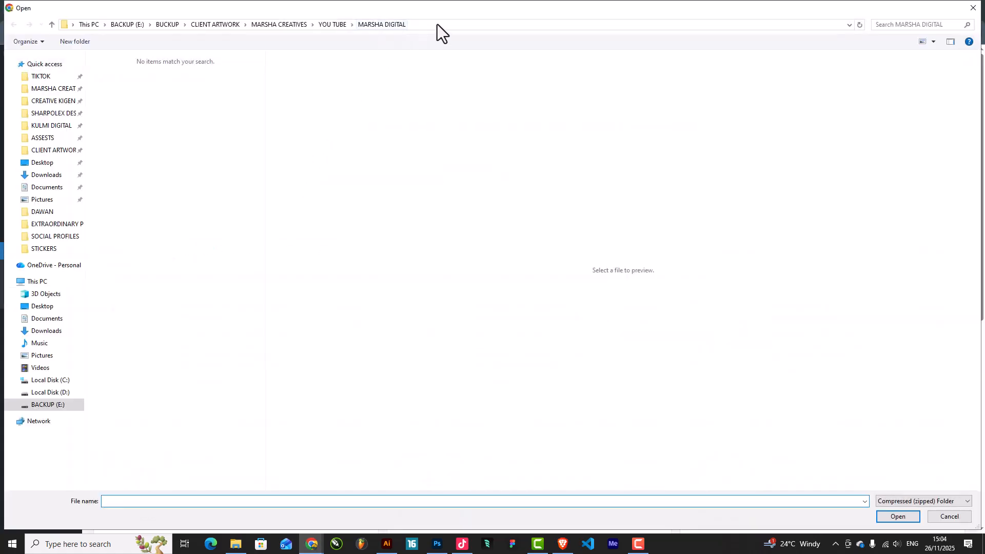
click(435, 26)
text(C:\Users\Emmanuel Masha\Downloads\elementor-pro-package (3))
key(Return)
double_click(136, 82)
click(588, 174)
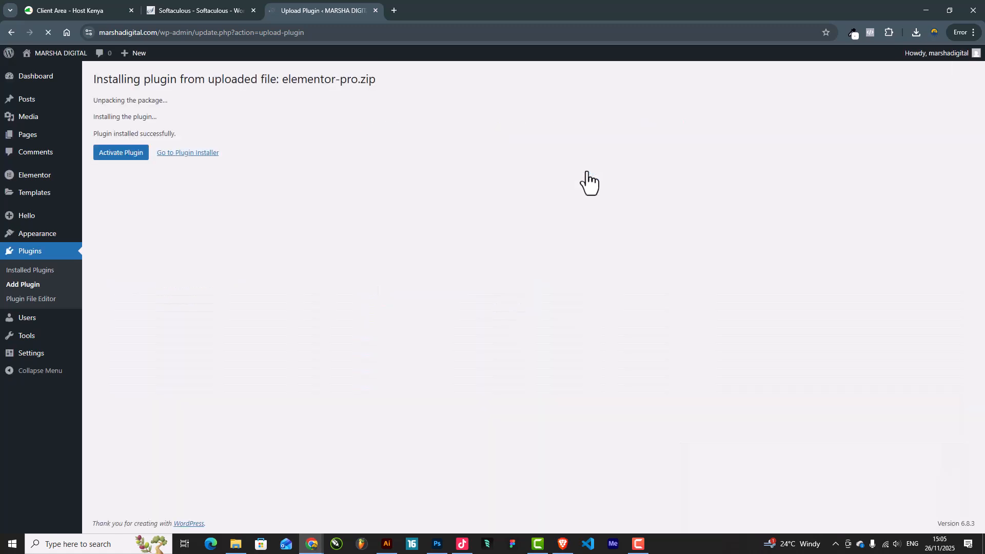
Activate the Elementor Pro plugin, then go to the Pages list.
click(114, 158)
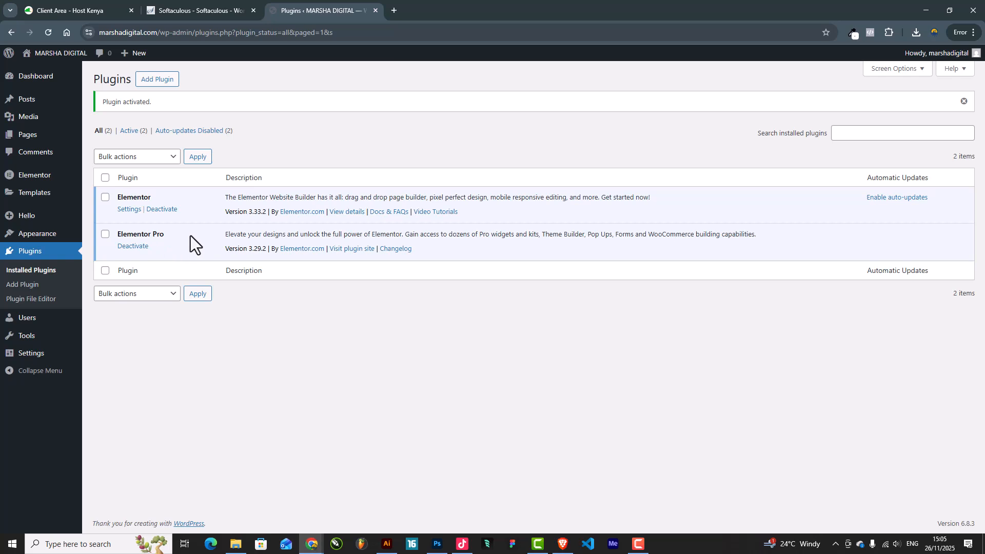
click(25, 138)
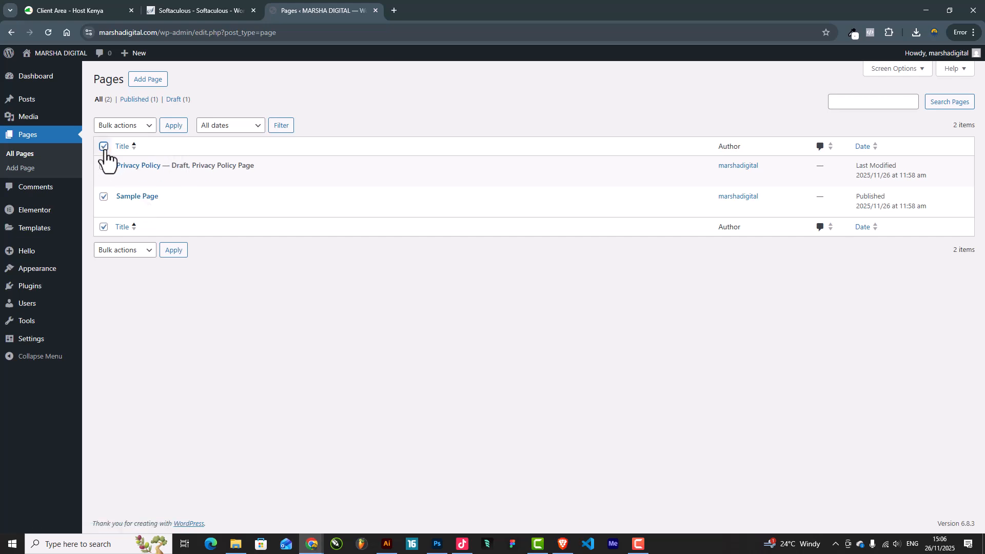
Bulk-trash the Privacy Policy and Sample Page, then begin a new page.
click(123, 128)
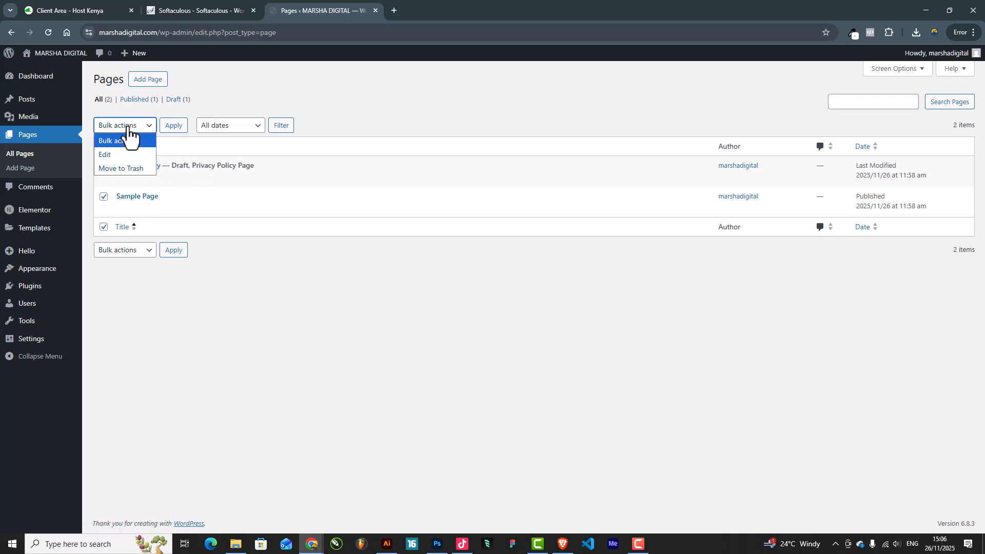
click(118, 170)
click(173, 129)
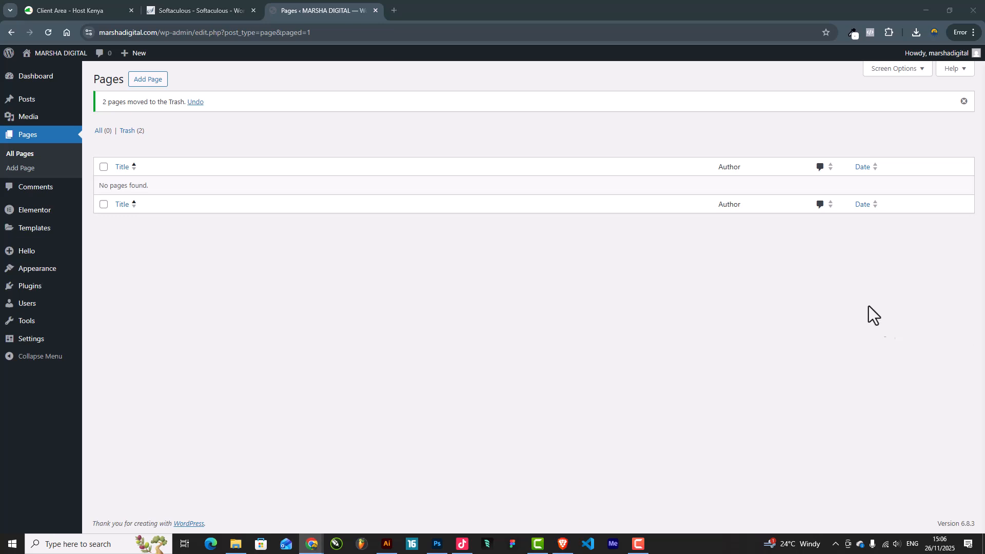
click(153, 82)
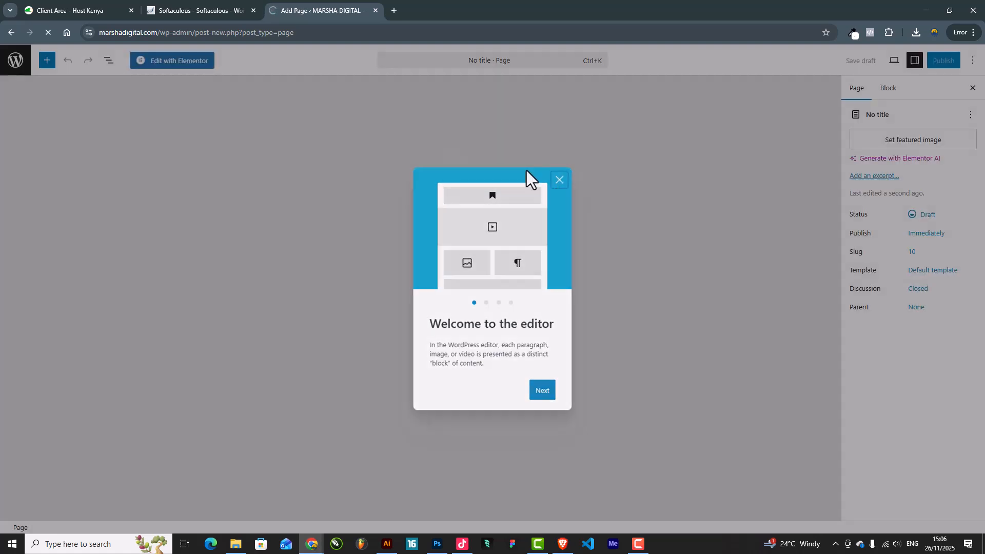
Dismiss the welcome tour and publish a page titled Home.
click(559, 179)
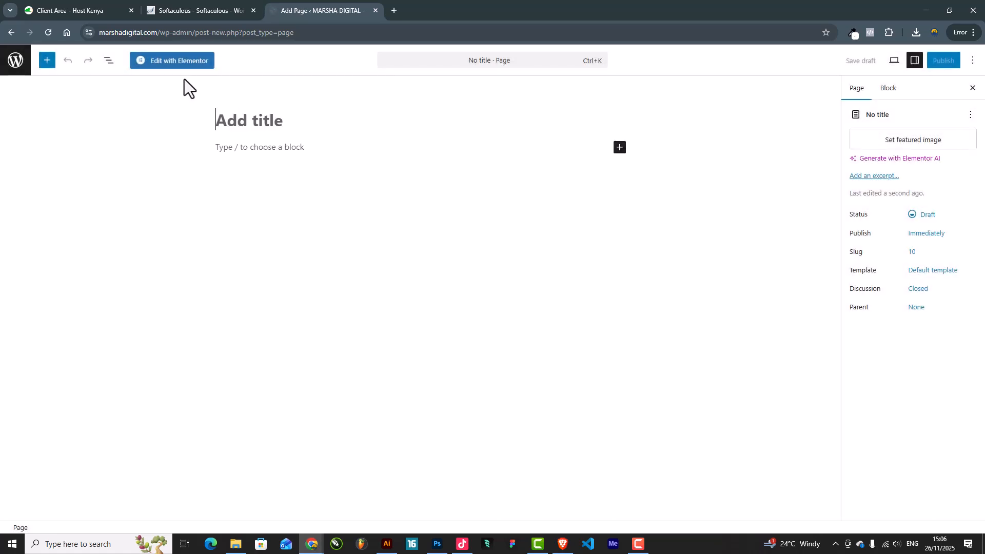
click(239, 120)
text(Home)
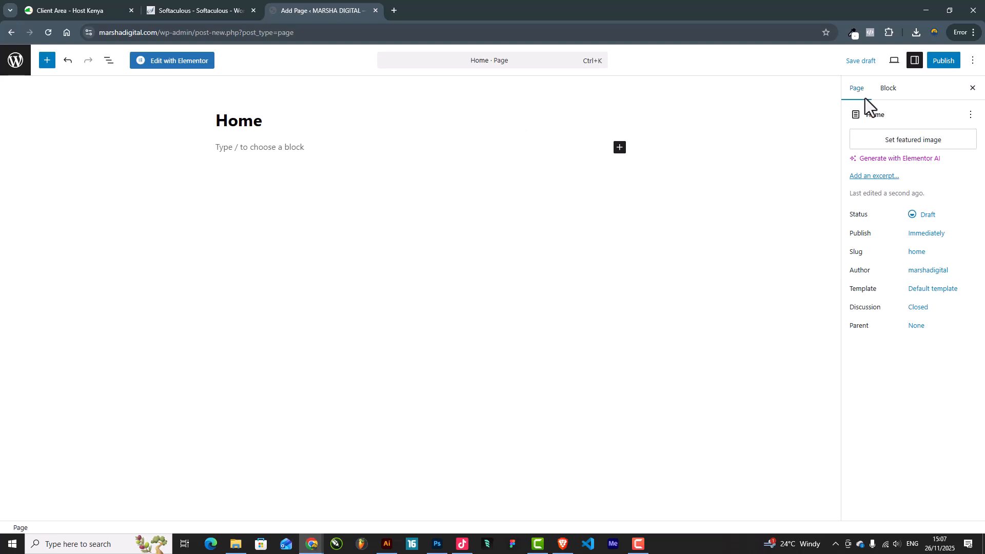
click(945, 61)
click(942, 60)
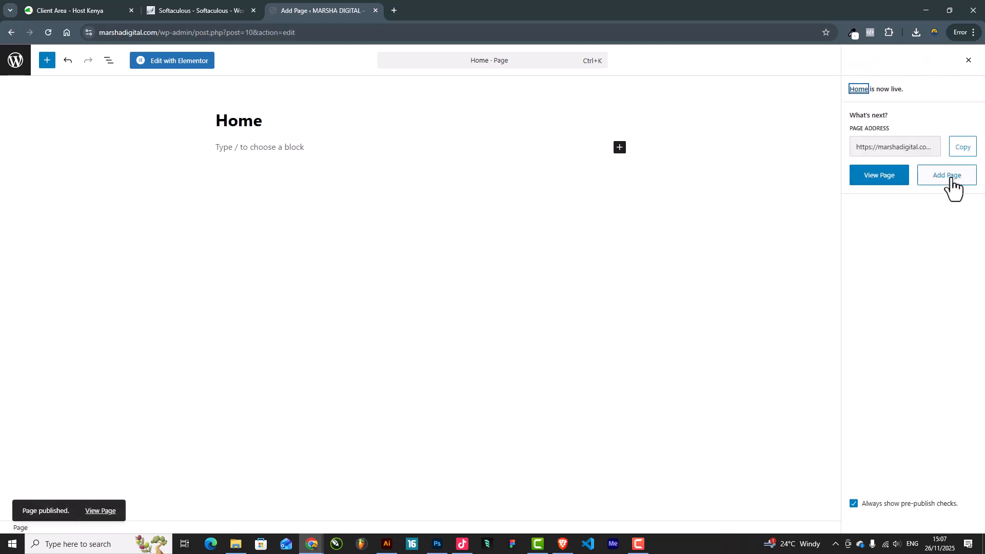
Publish a new page titled My Journey, then begin another blank page.
click(950, 178)
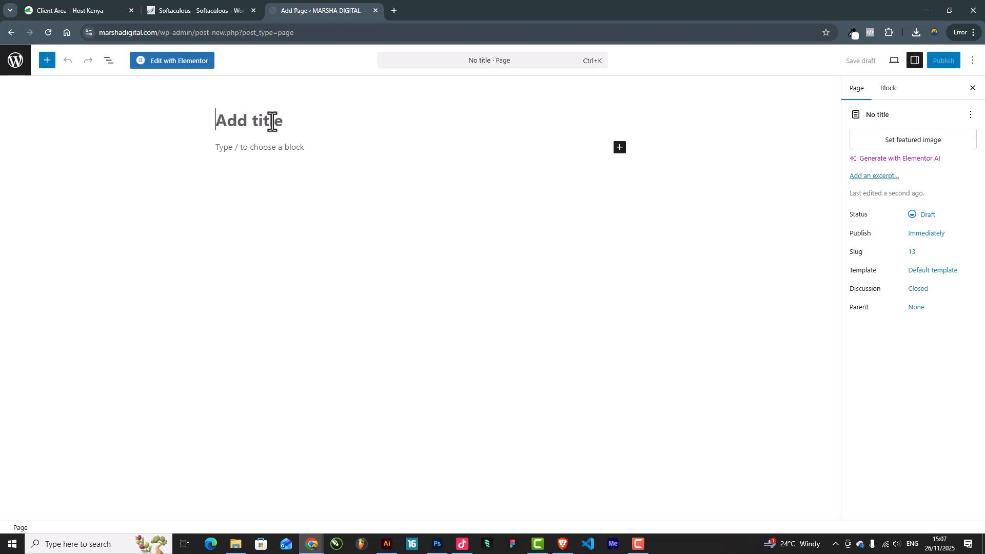
text(My Journey)
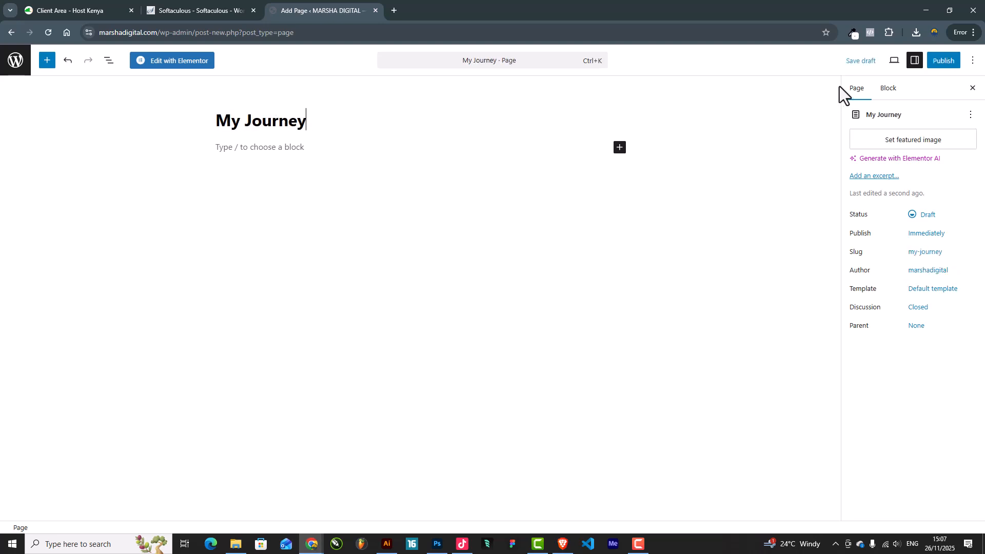
click(943, 62)
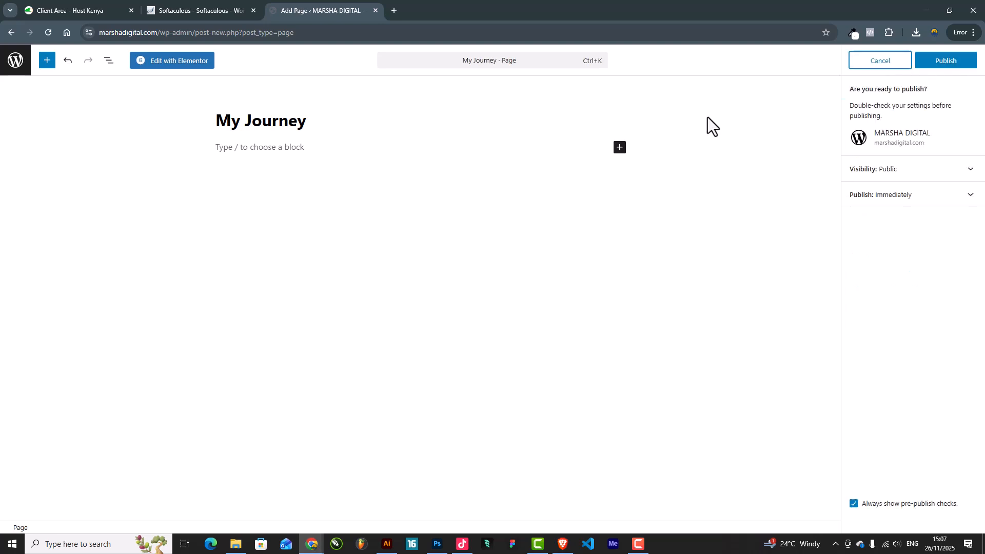
click(944, 61)
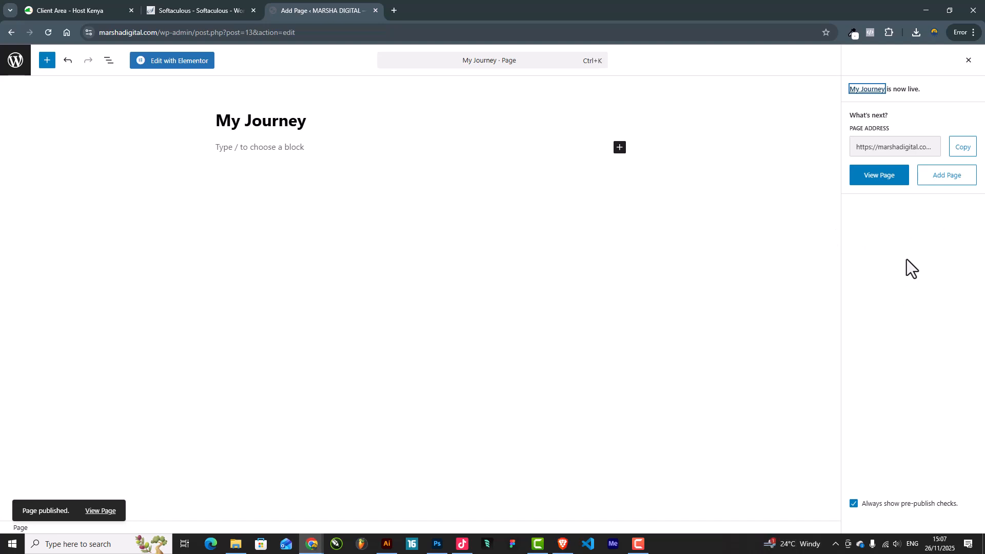
click(946, 177)
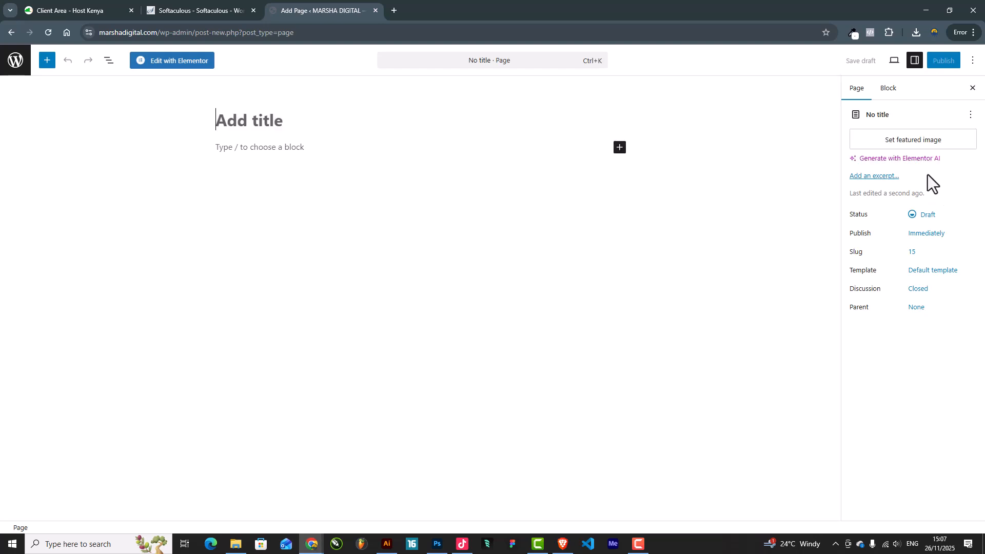
Title the page 'Affliate Marketing' and publish it.
text(Affliates)
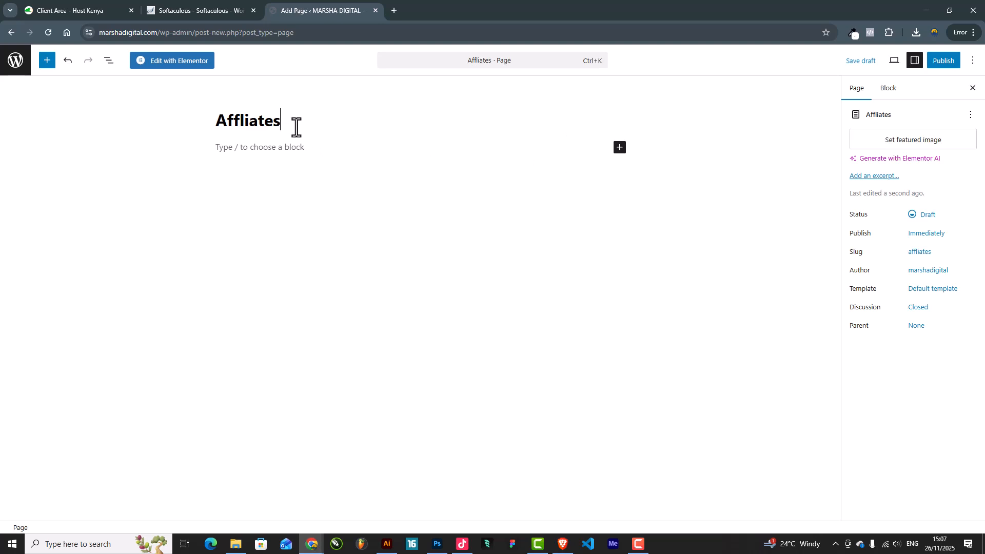
double_click(239, 123)
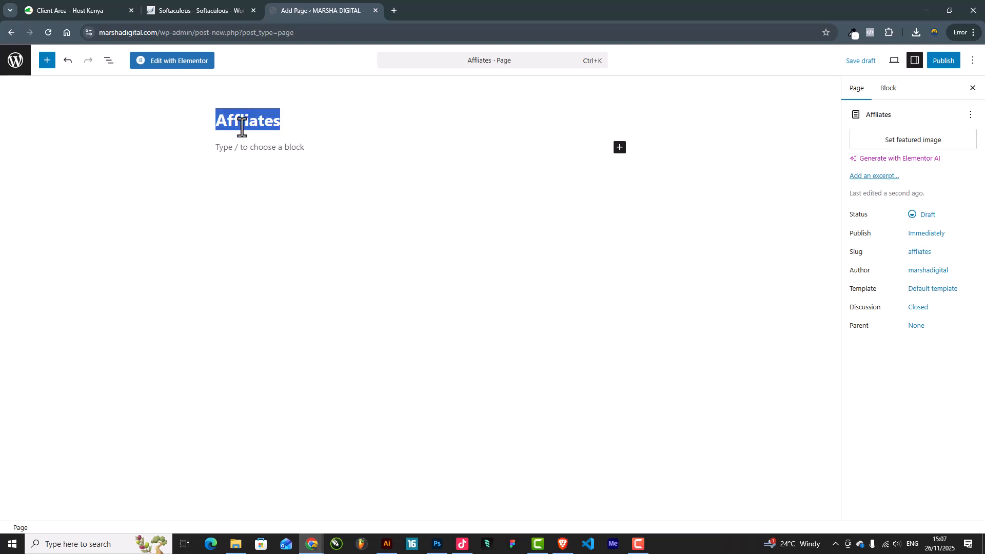
click(292, 123)
key(BackSpace)
text(Marketing)
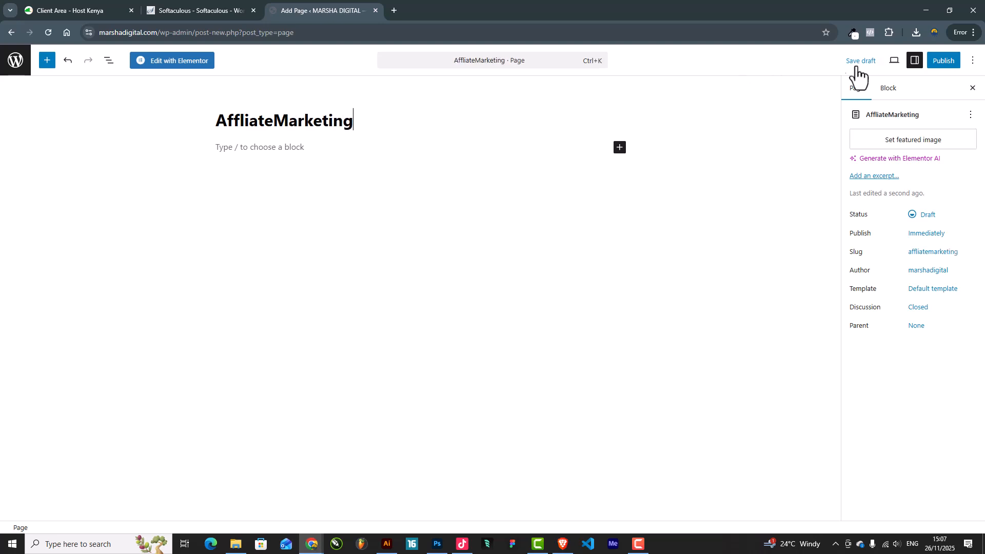
click(275, 126)
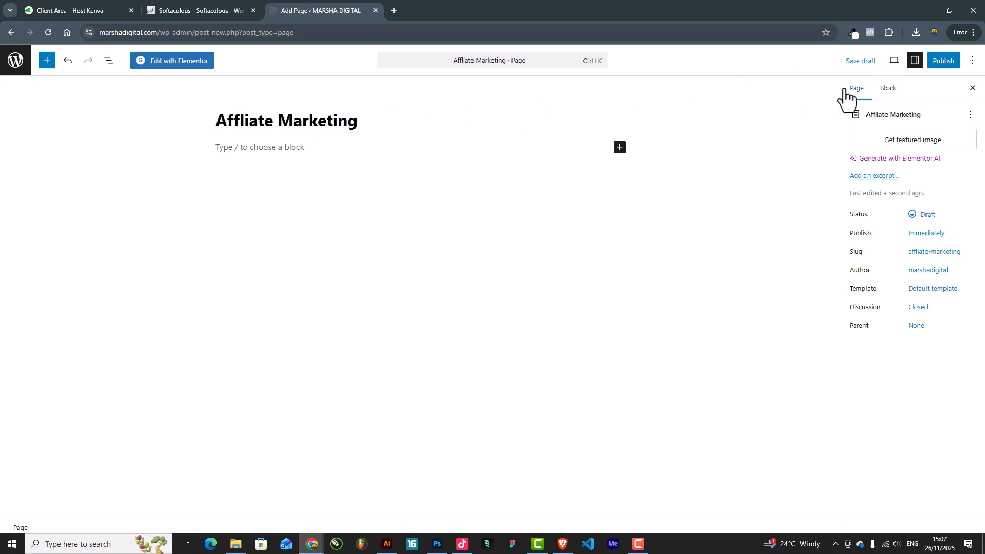
click(944, 61)
click(942, 62)
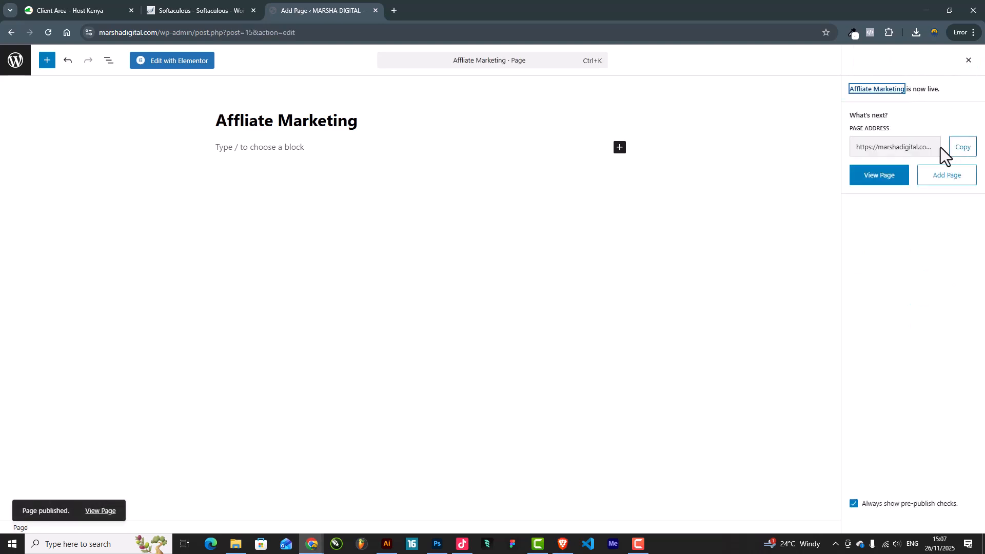
Publish a new page titled Contact and return to the Pages list.
click(943, 176)
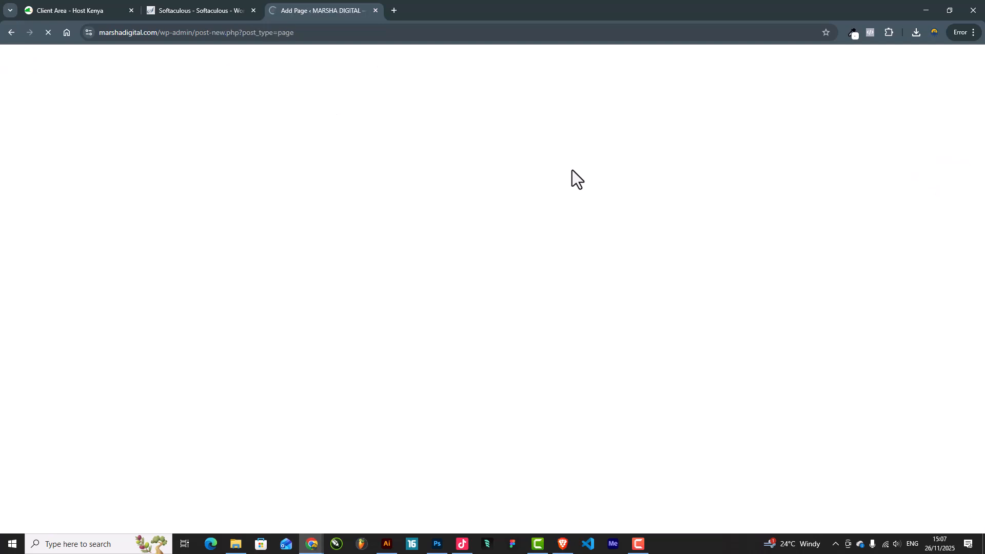
text(Contact)
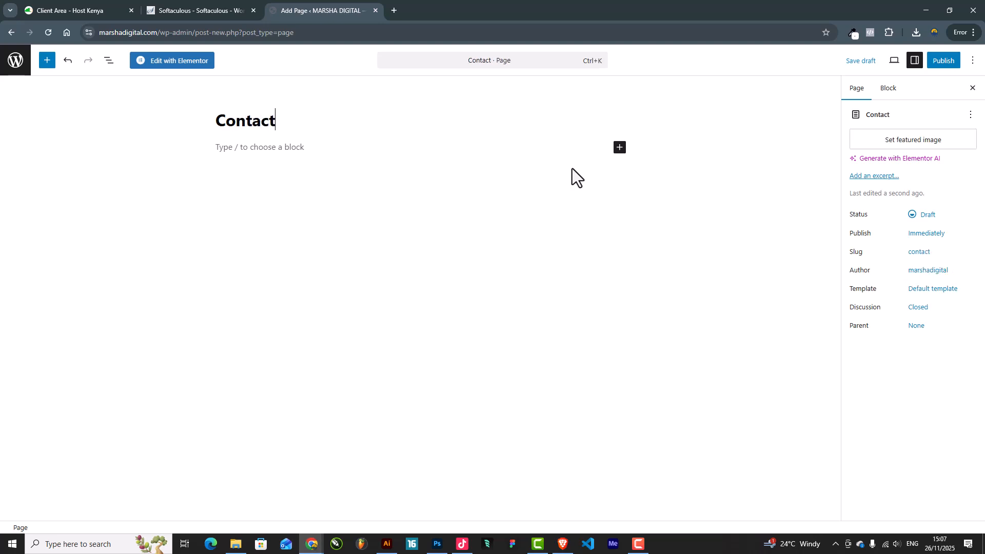
click(943, 61)
click(947, 61)
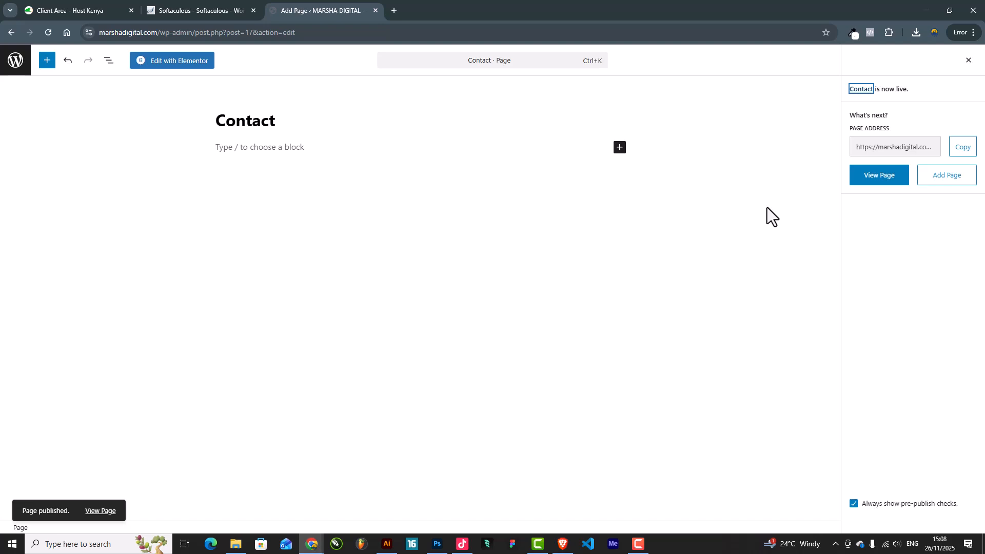
click(17, 60)
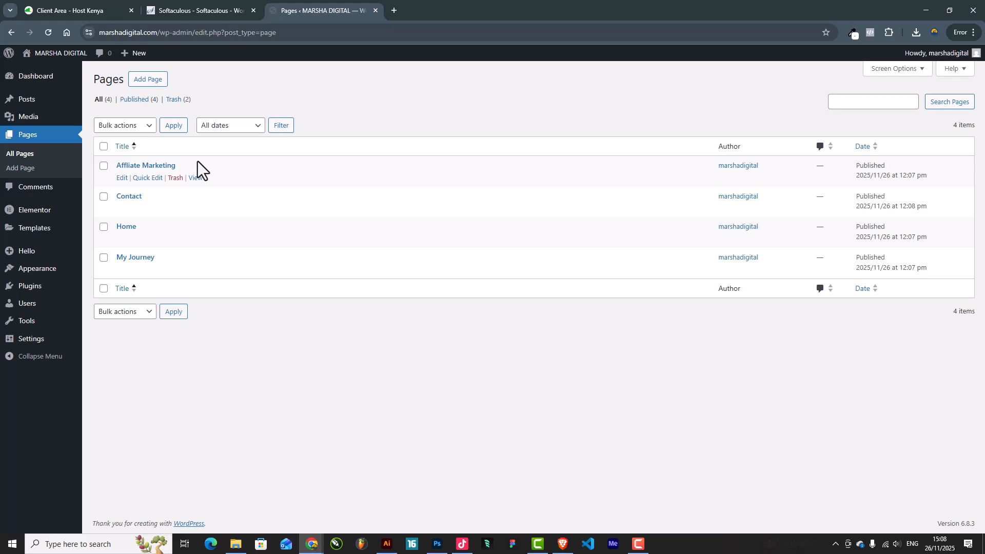
Create and publish a Blogs page after reloading past the database error, then view All Pages.
click(155, 80)
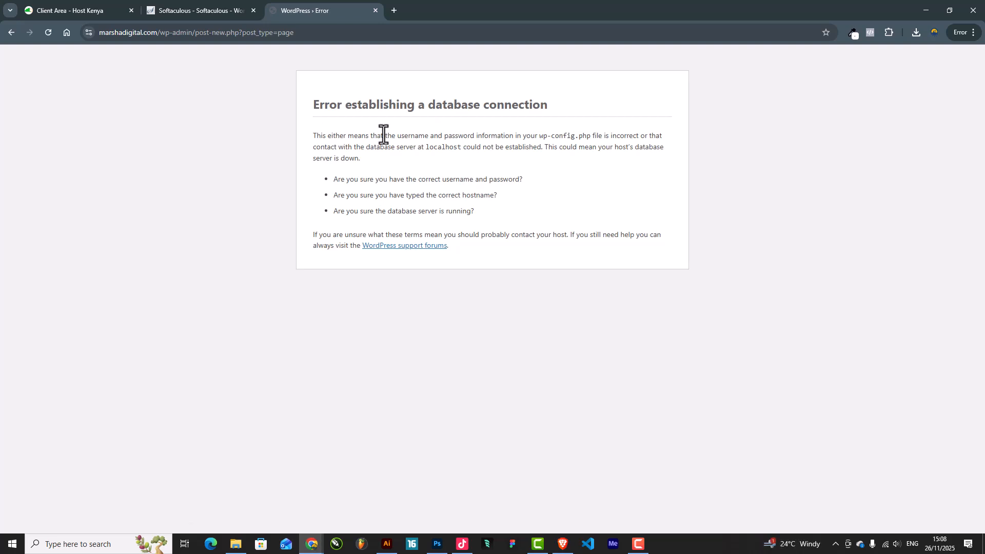
click(51, 35)
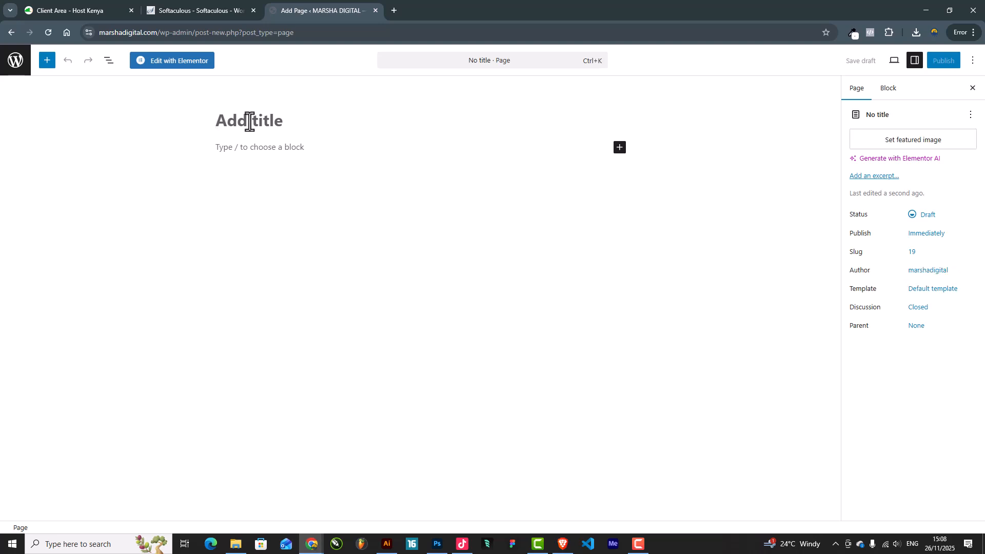
text(Blogs)
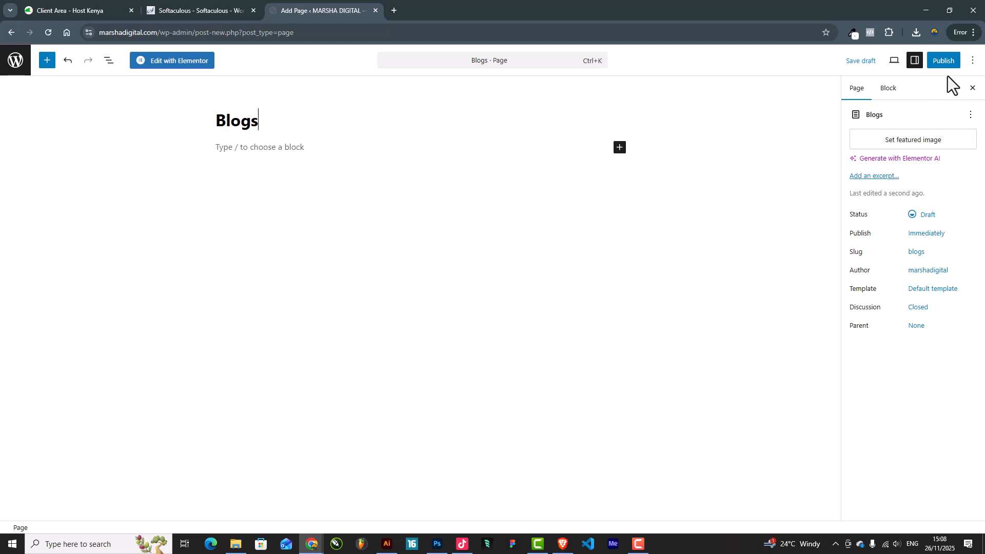
click(944, 62)
click(943, 61)
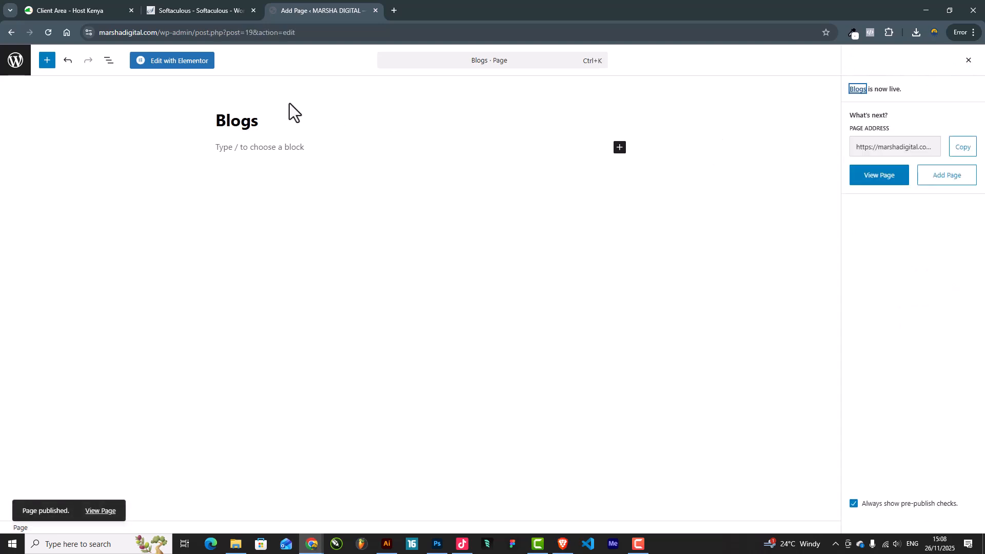
click(24, 60)
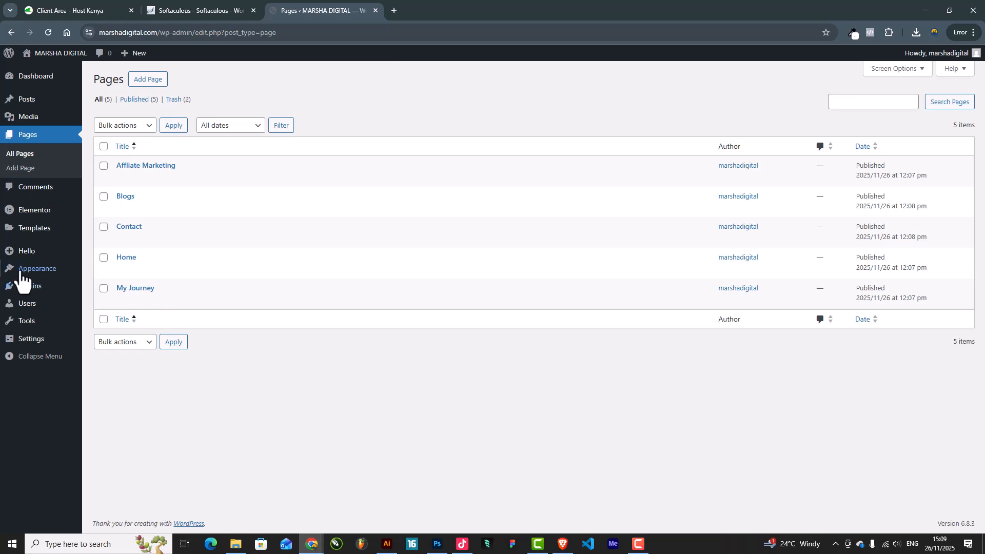
mouse_move(57, 271)
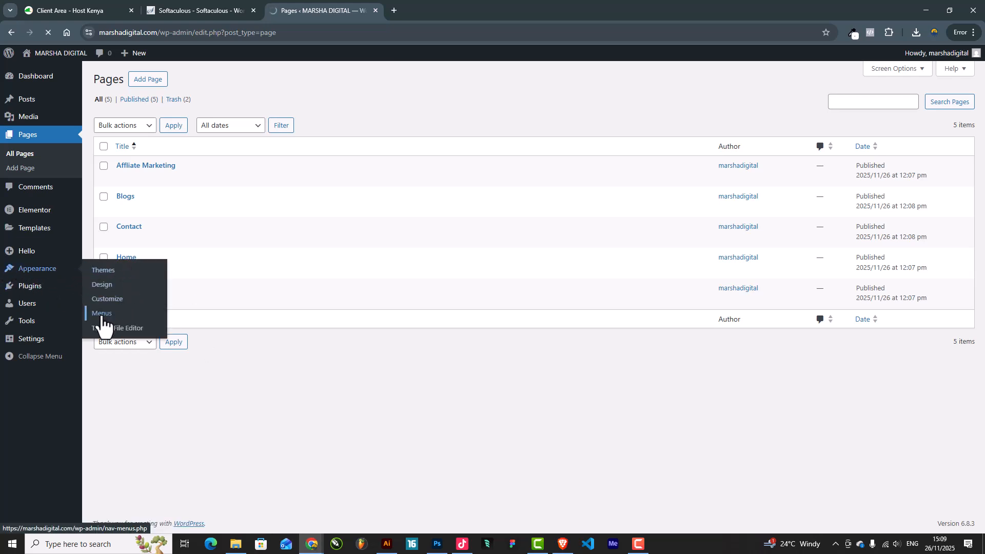
Load marshacreatives.co.ke in a new tab for reference, then return to the WordPress Menus tab.
click(392, 11)
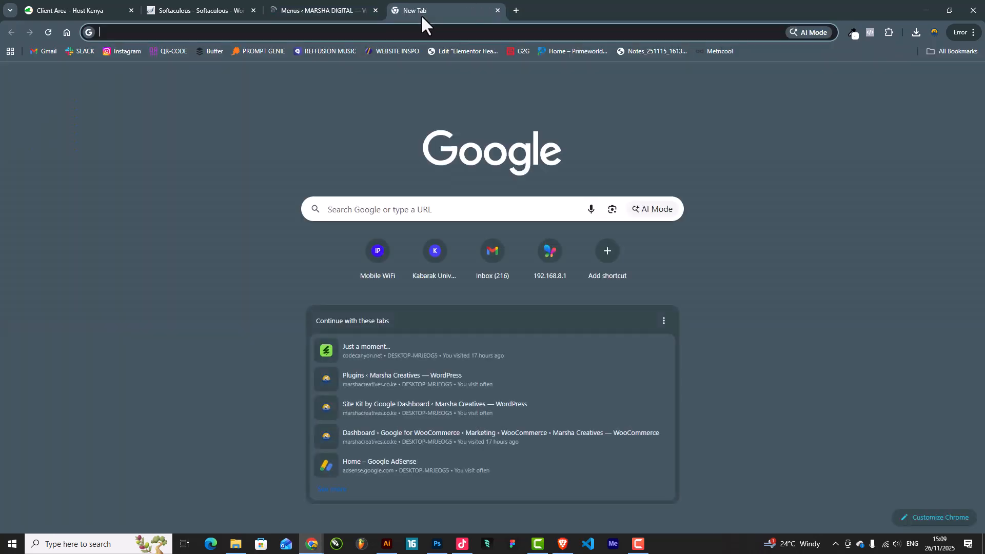
text(mars)
key(Return)
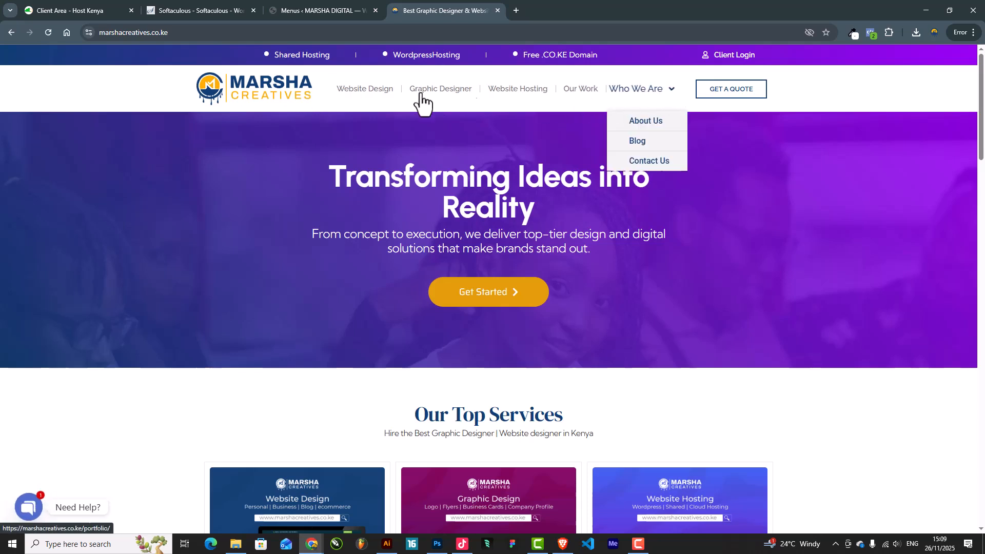
click(332, 6)
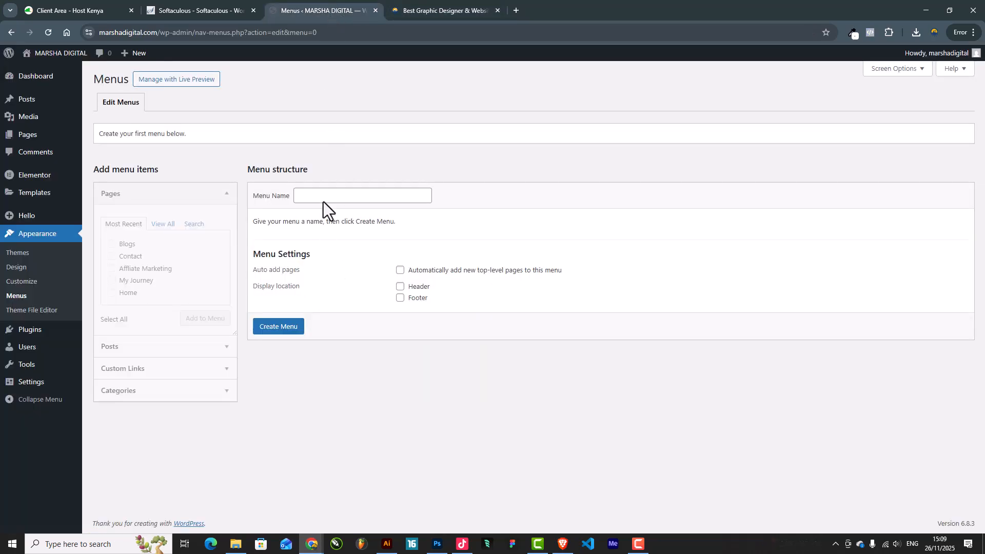
Create a menu named Main Menu and add all five pages to it.
click(321, 193)
text(Main )
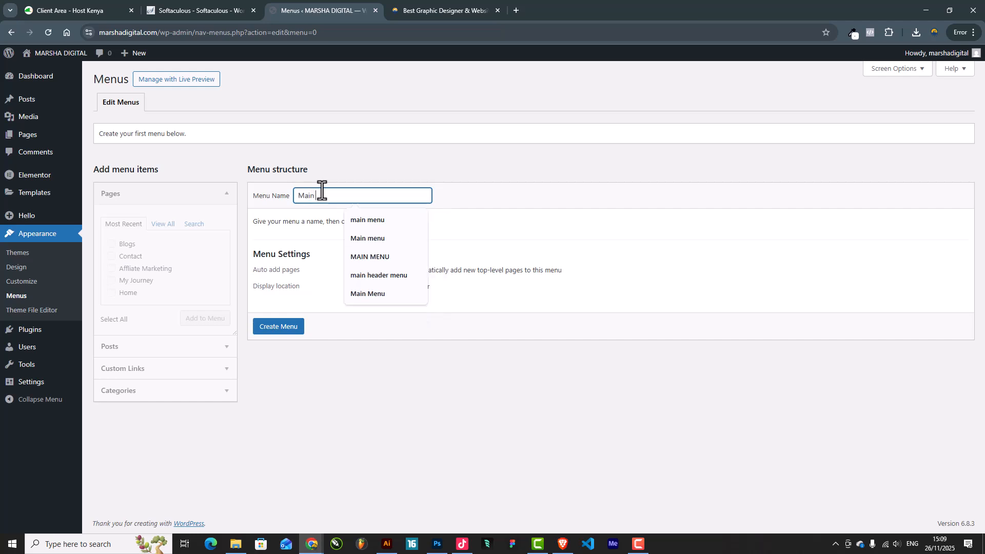
text(Menu)
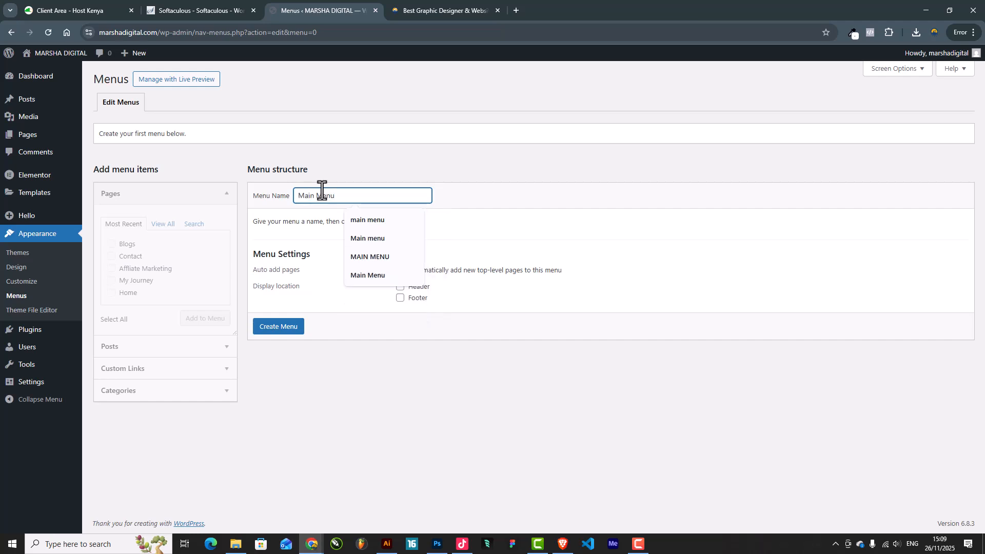
click(267, 331)
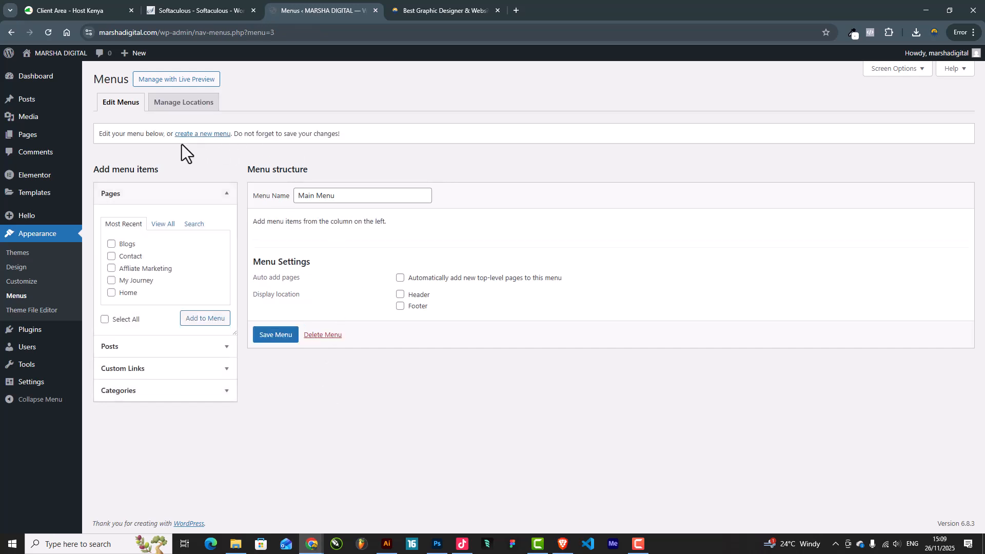
click(164, 225)
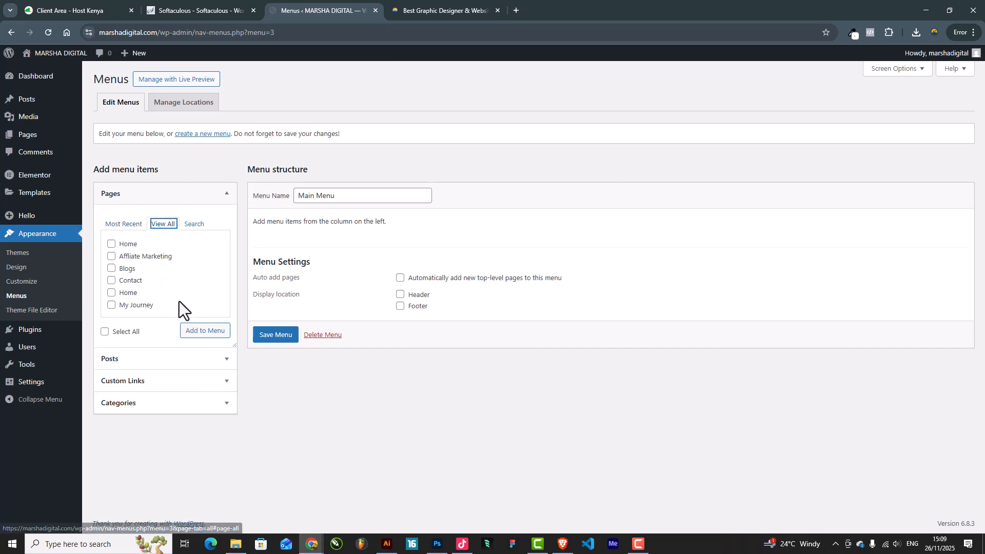
click(122, 333)
click(198, 331)
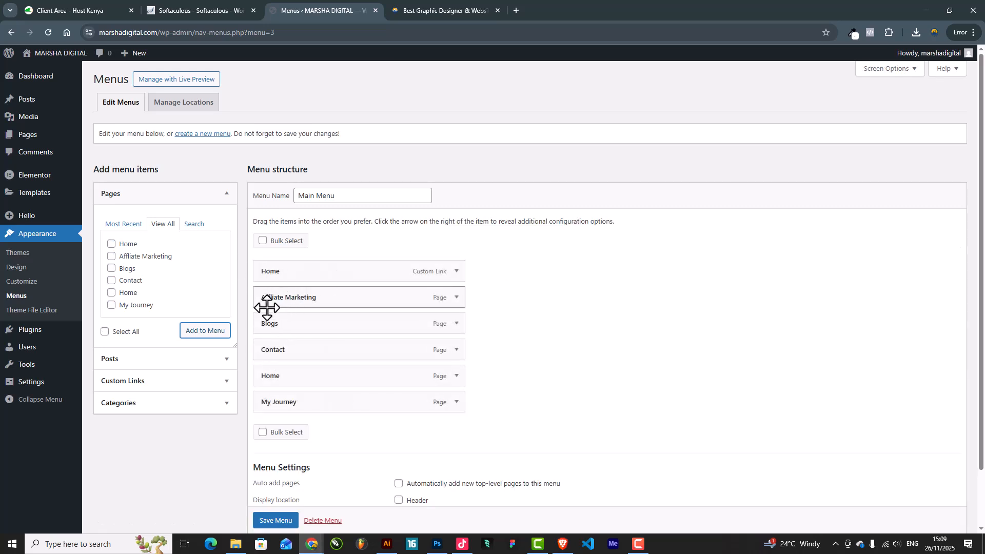
Remove the custom Home link, order Home then My Journey first, and save the menu.
click(456, 272)
click(270, 403)
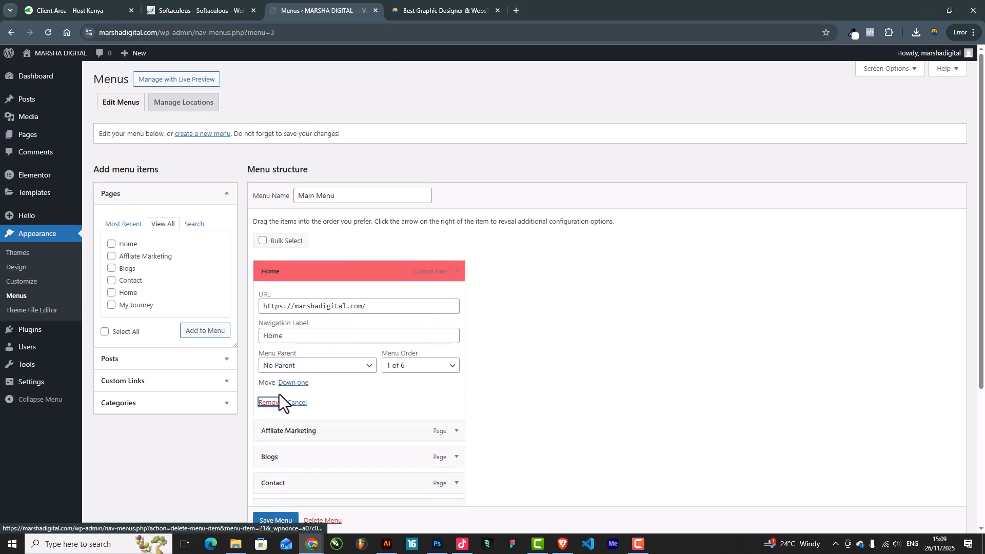
drag(266, 349, 277, 272)
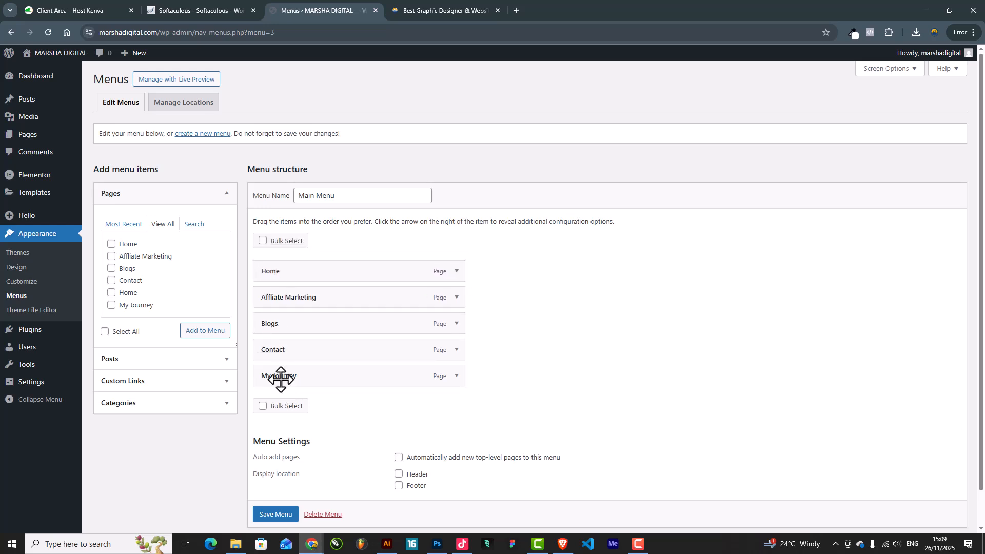
drag(275, 377, 275, 295)
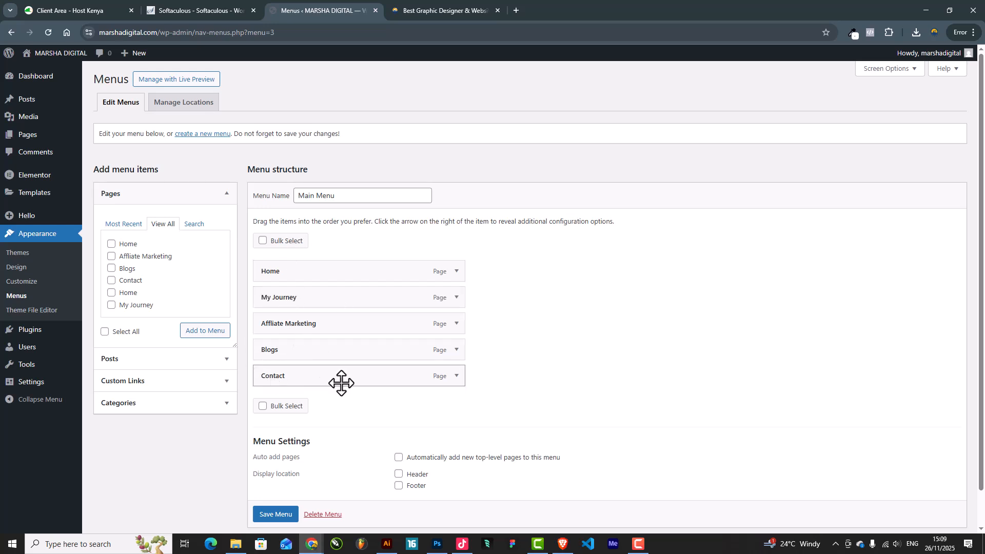
scroll(452, 385, down, 1)
click(273, 477)
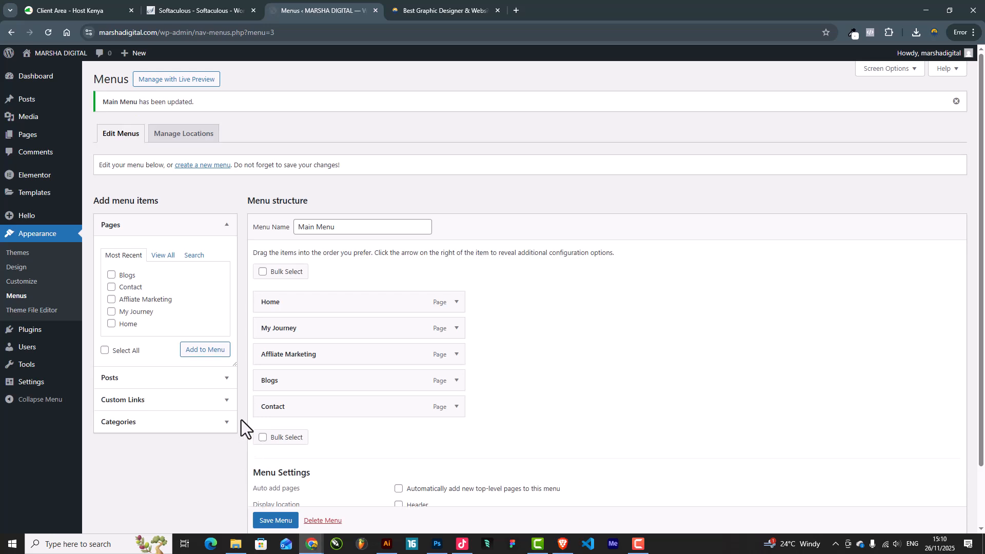
mouse_move(29, 182)
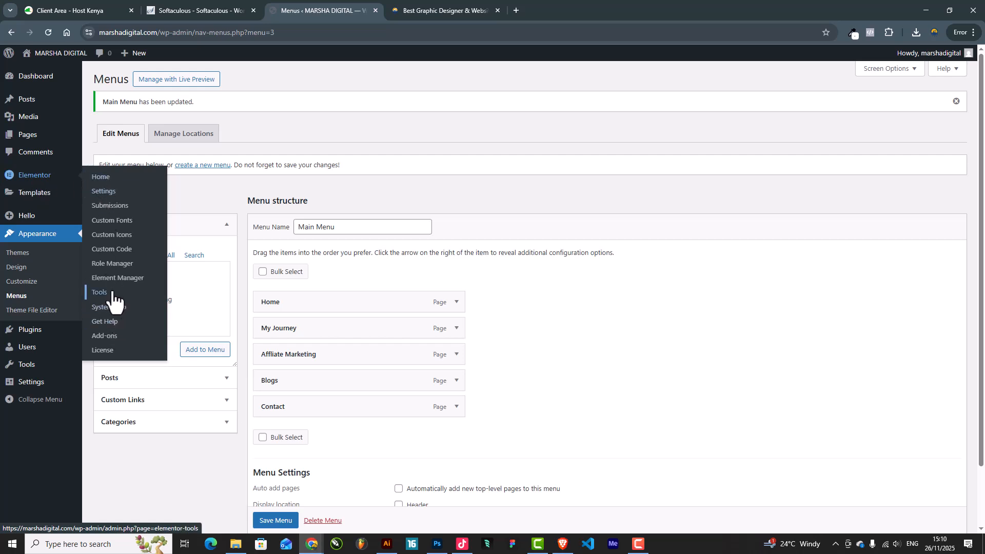
click(107, 194)
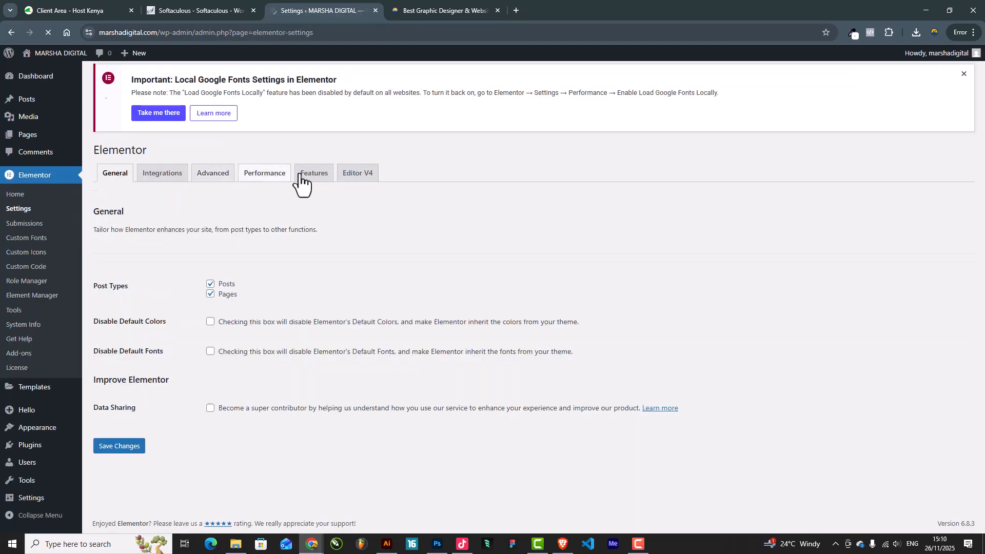
click(310, 191)
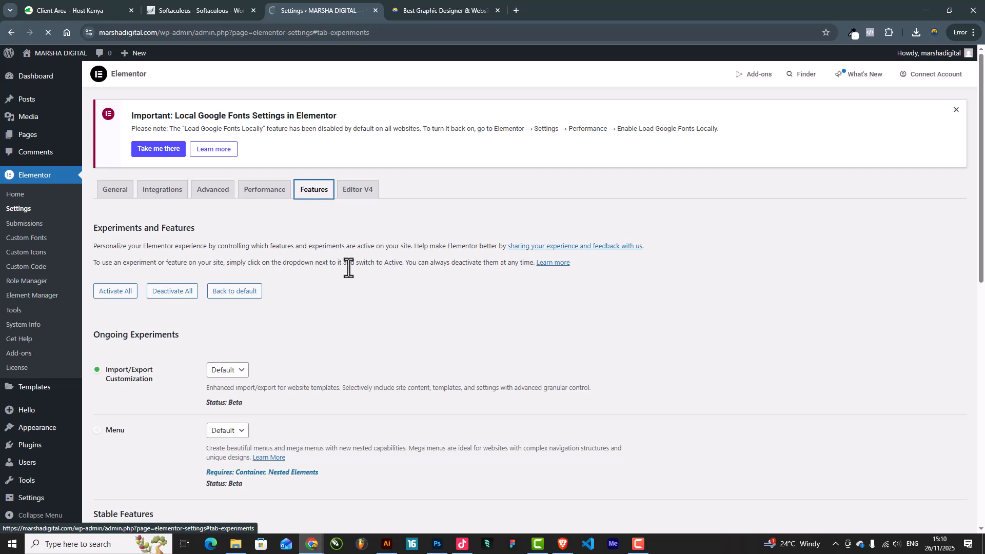
scroll(350, 271, down, 5)
scroll(350, 269, up, 2)
scroll(350, 268, down, 4)
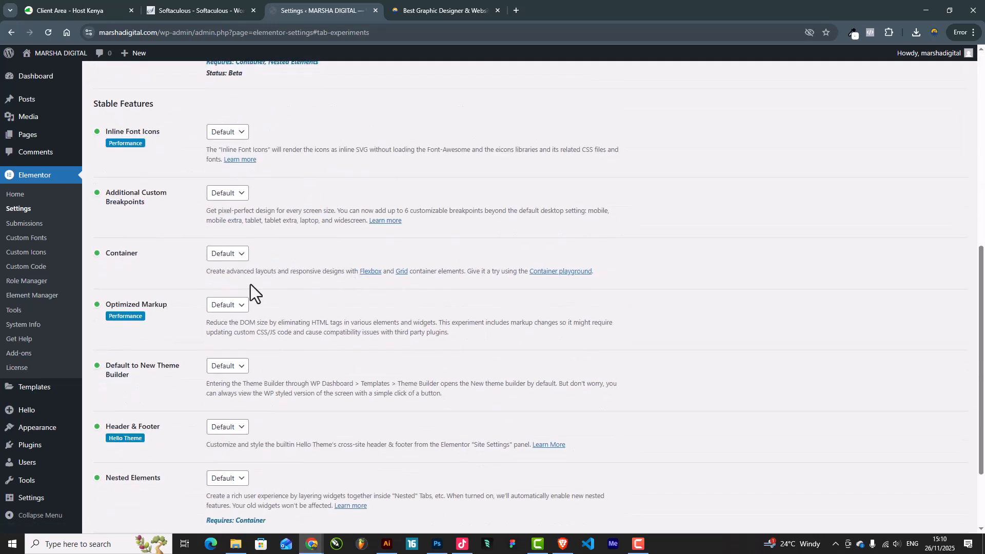
click(236, 256)
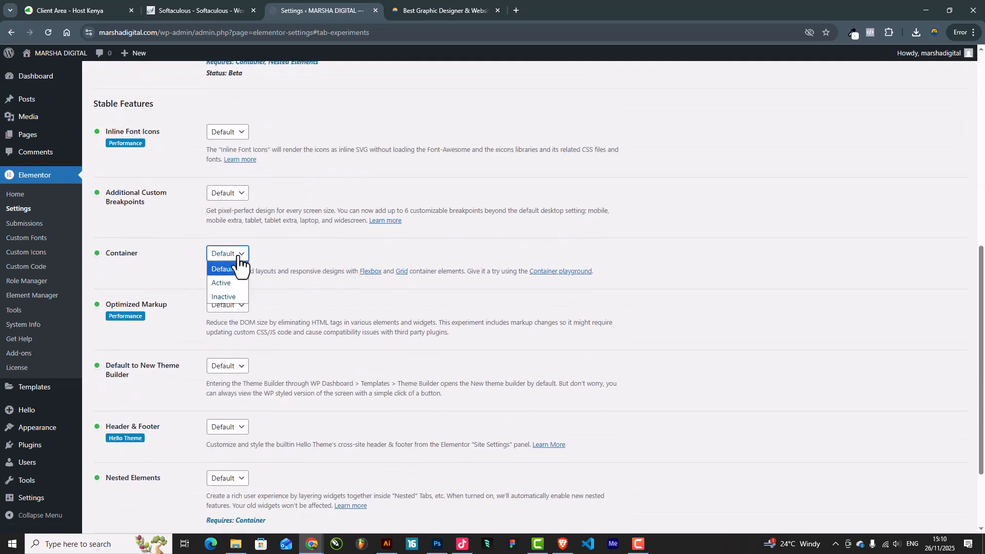
click(228, 297)
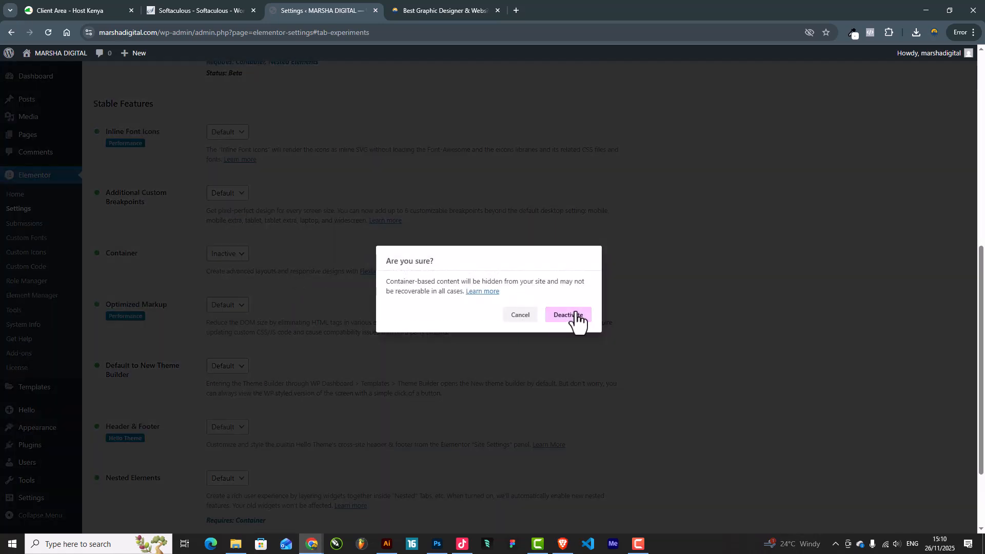
click(570, 315)
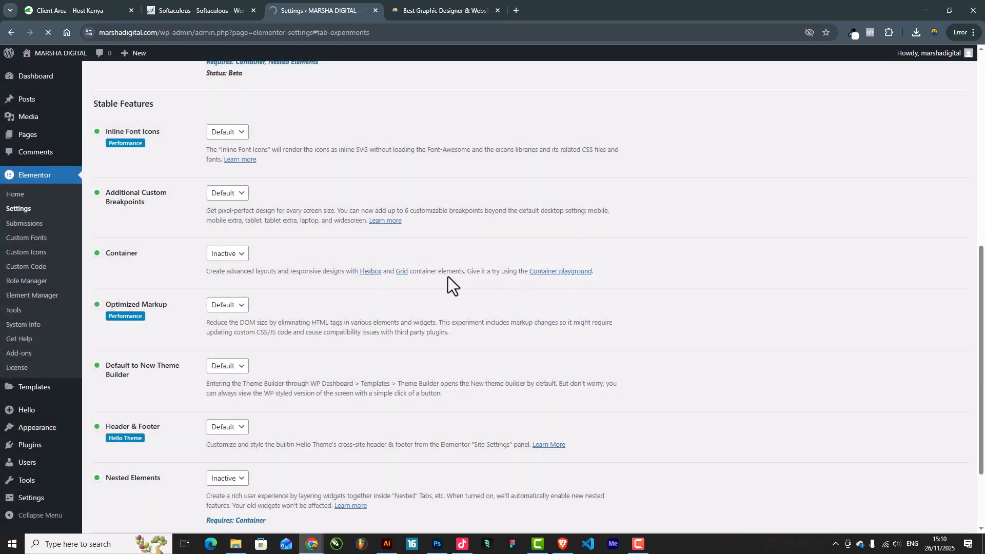
scroll(318, 331, down, 5)
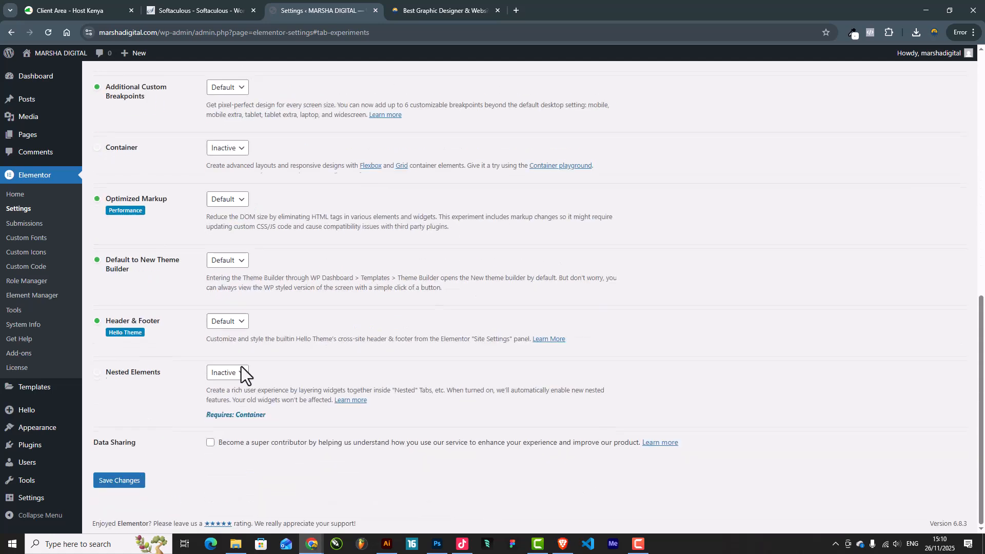
scroll(473, 379, up, 1)
scroll(473, 373, down, 1)
click(127, 483)
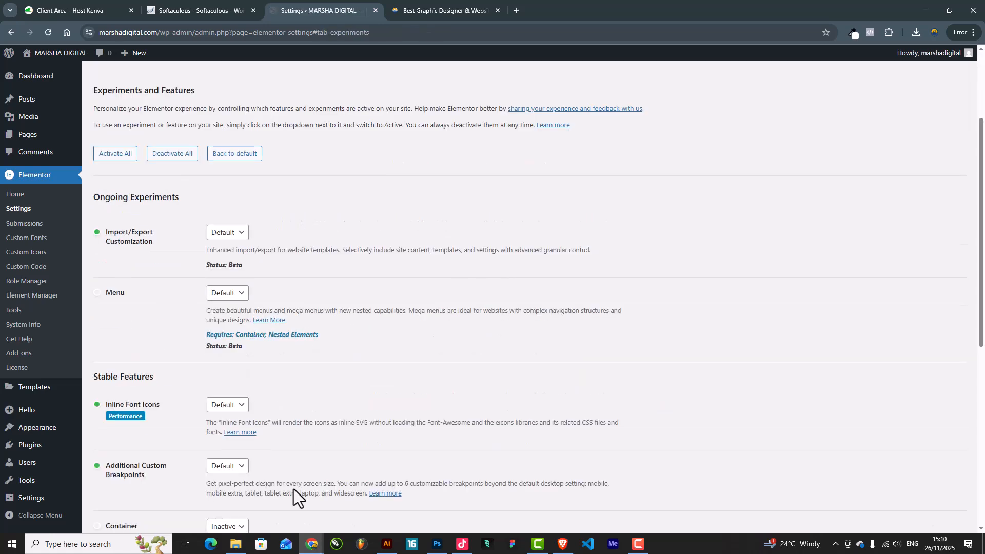
scroll(48, 384, down, 2)
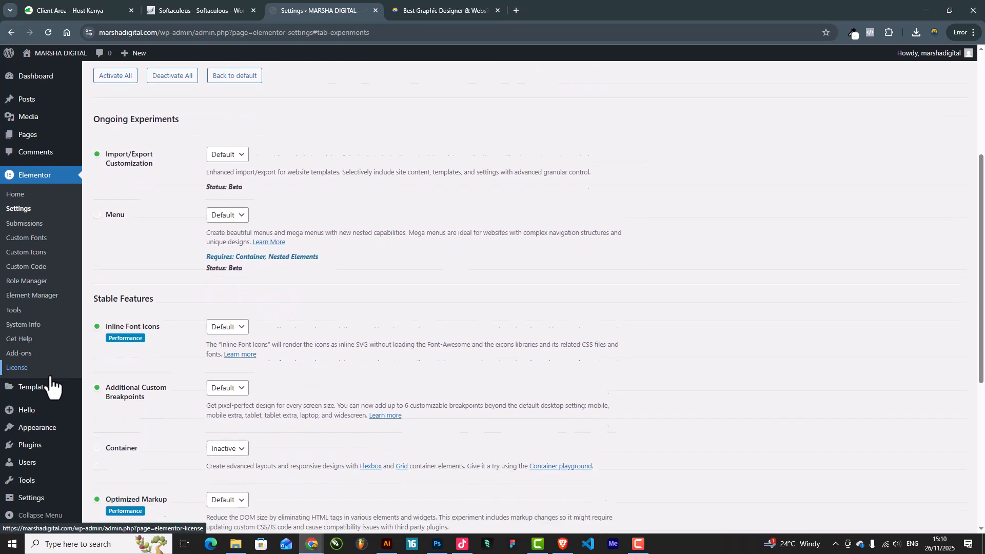
scroll(50, 386, up, 1)
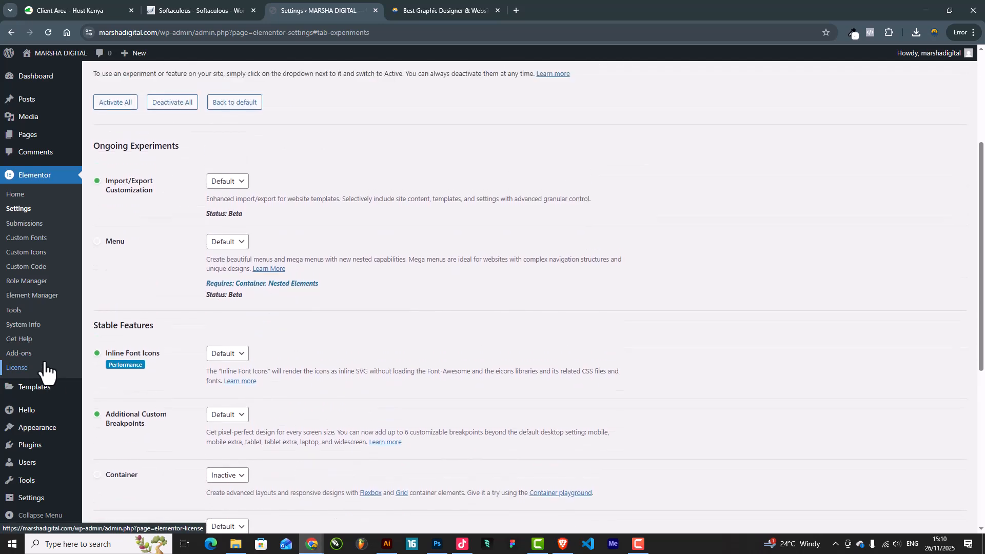
scroll(44, 418, down, 2)
mouse_move(28, 506)
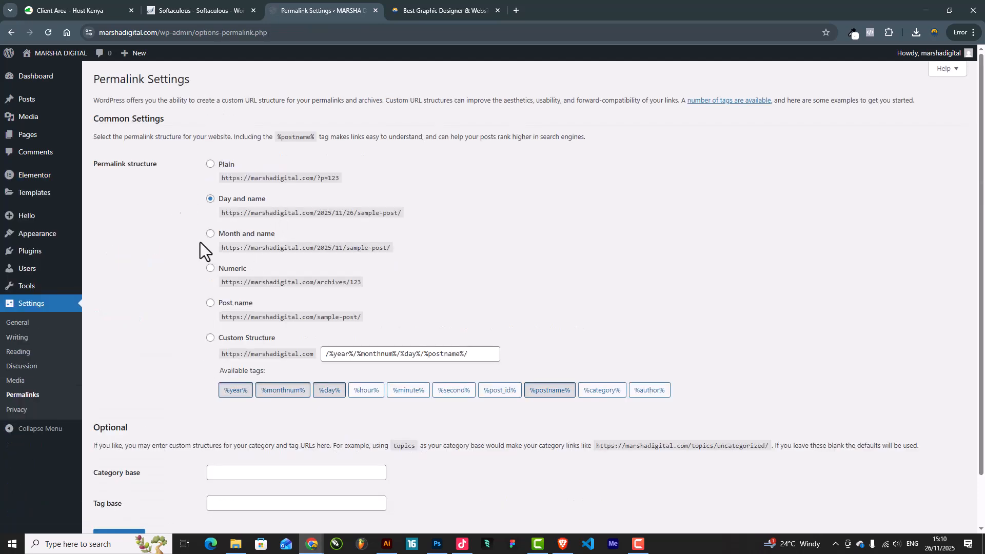
Choose the Post name permalink structure and save the change.
click(210, 303)
scroll(436, 307, down, 1)
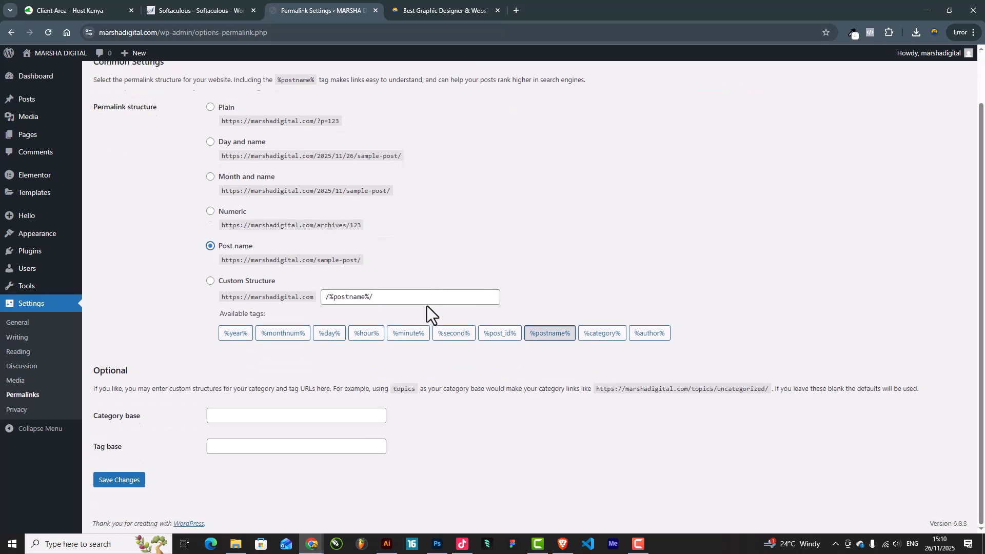
click(123, 481)
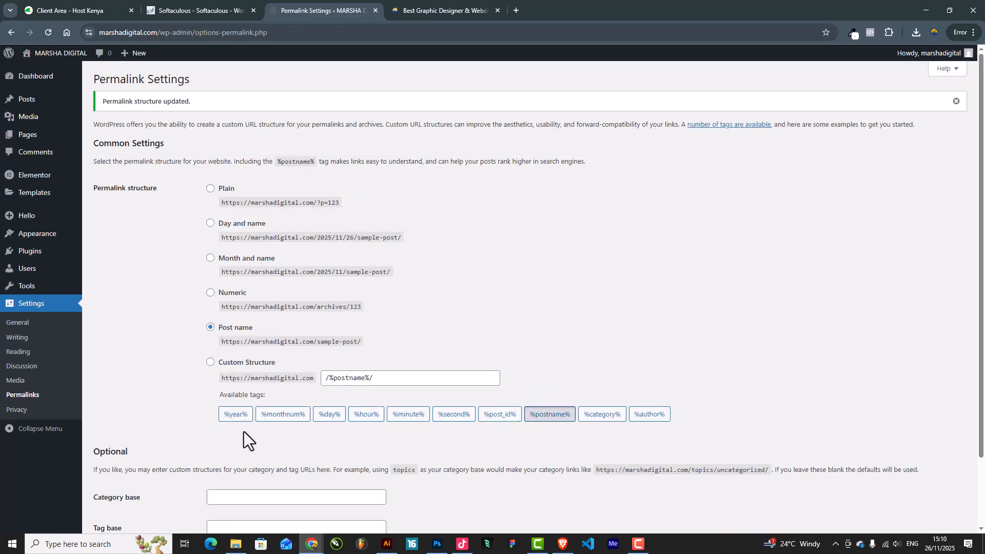
scroll(171, 406, down, 3)
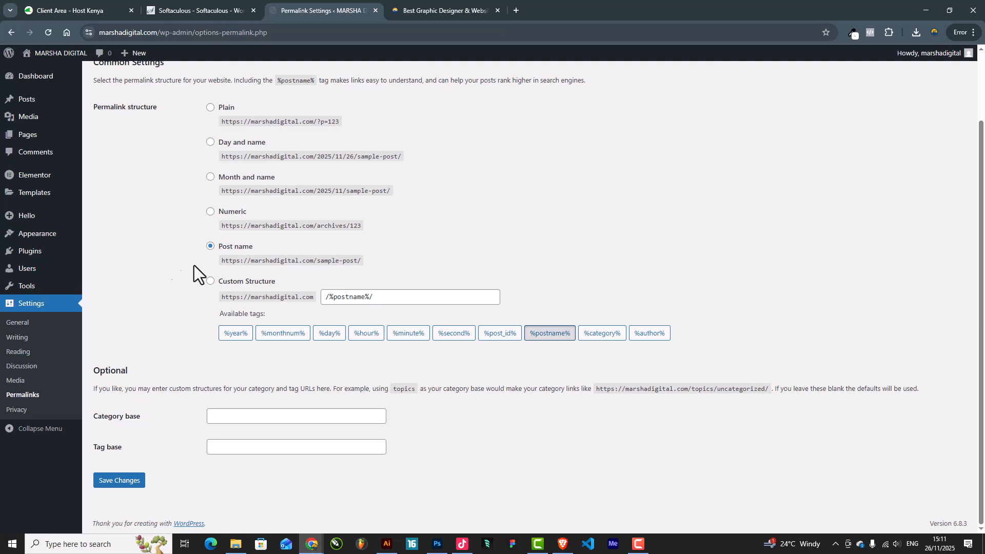
scroll(162, 193, up, 3)
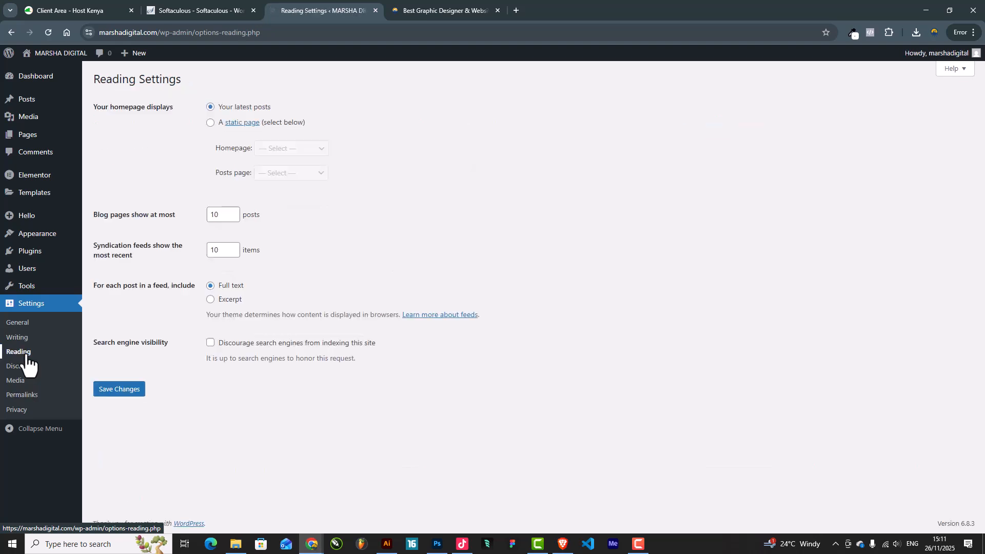
Set 'A static page' with Home as the homepage and save the Reading settings.
click(211, 123)
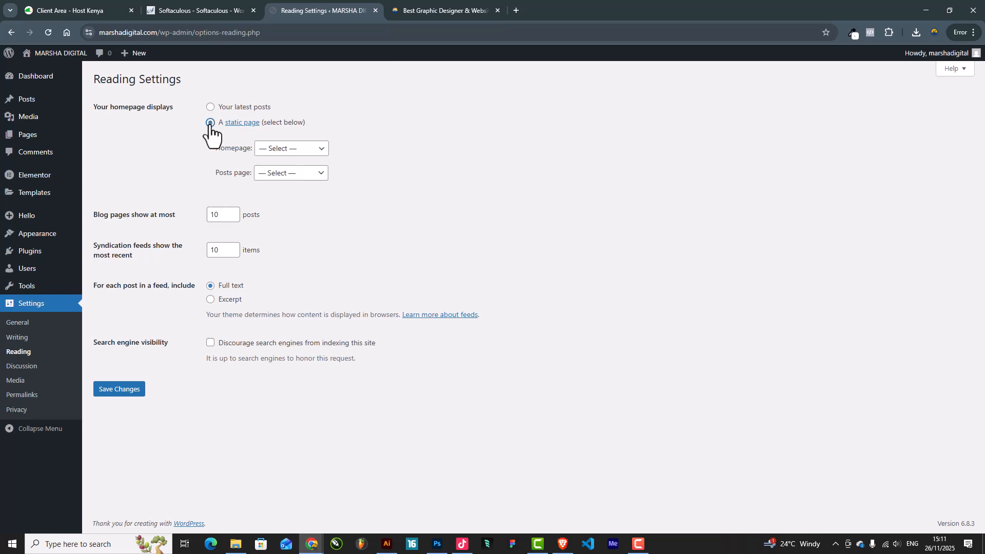
click(280, 150)
click(274, 224)
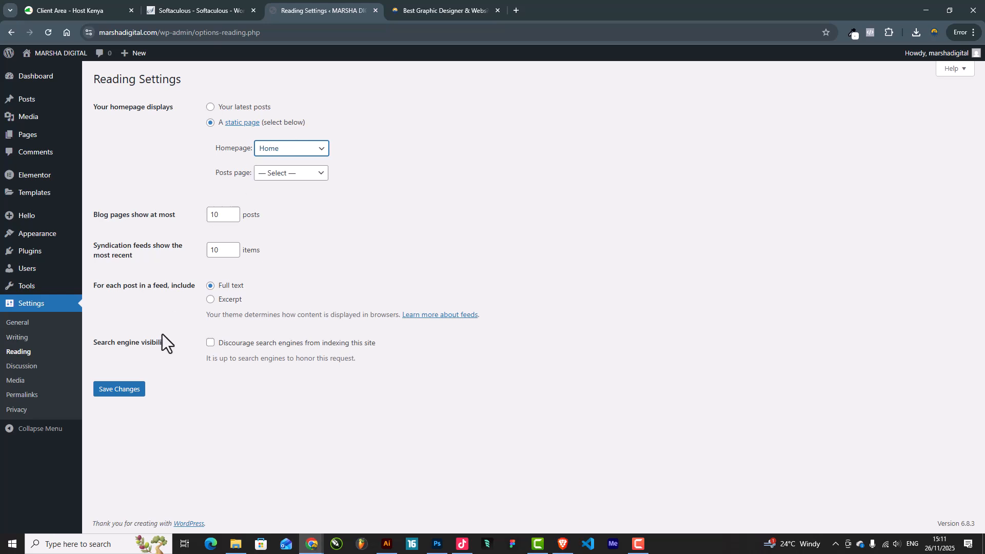
click(126, 391)
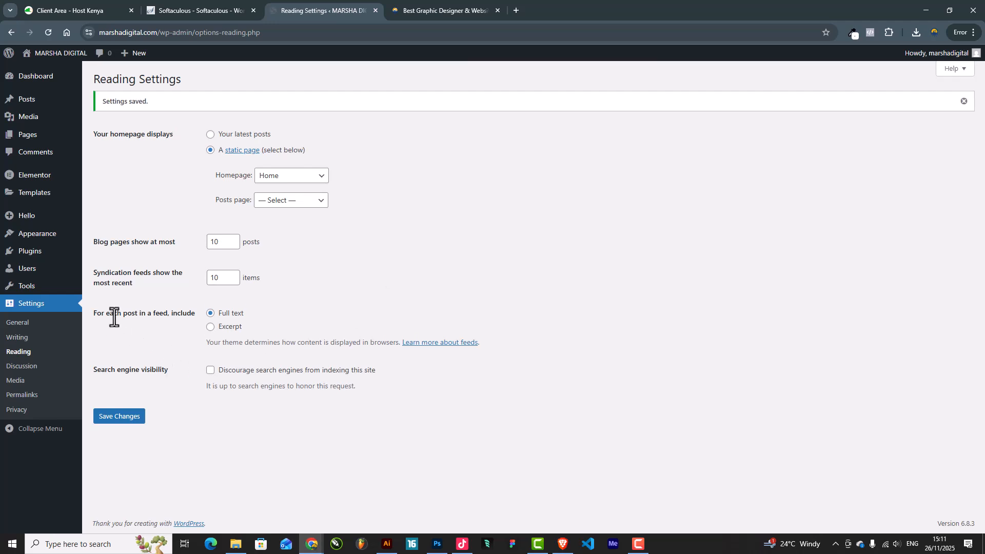
click(964, 103)
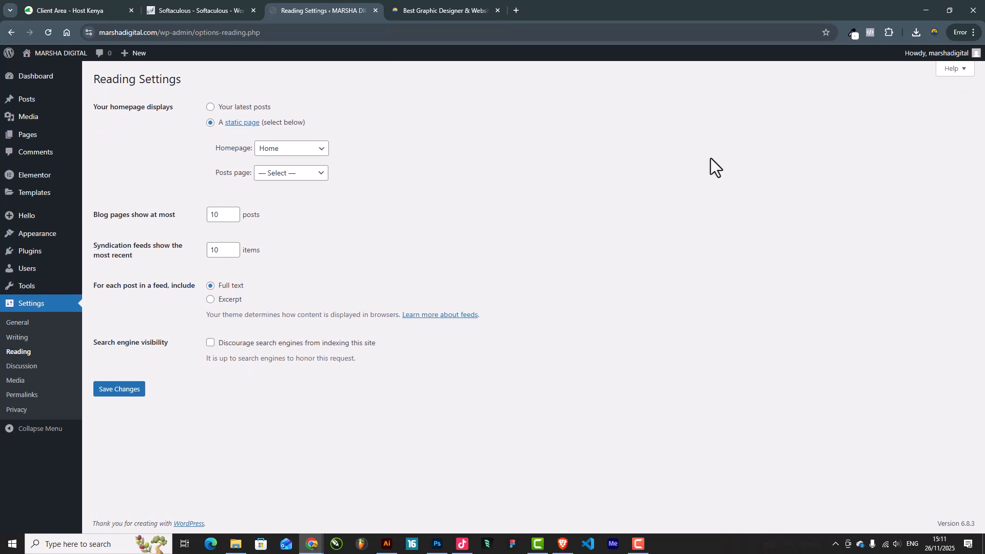
click(142, 384)
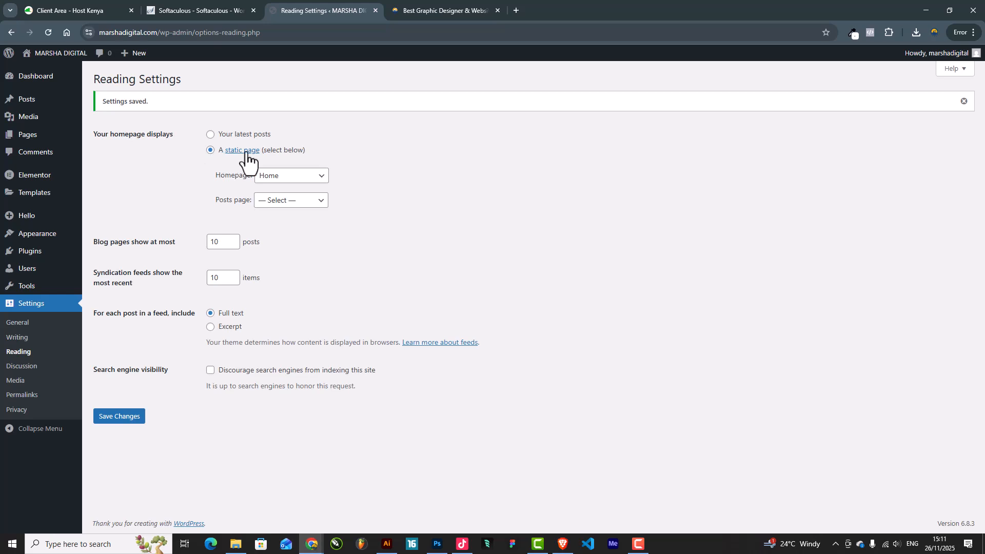
mouse_move(15, 277)
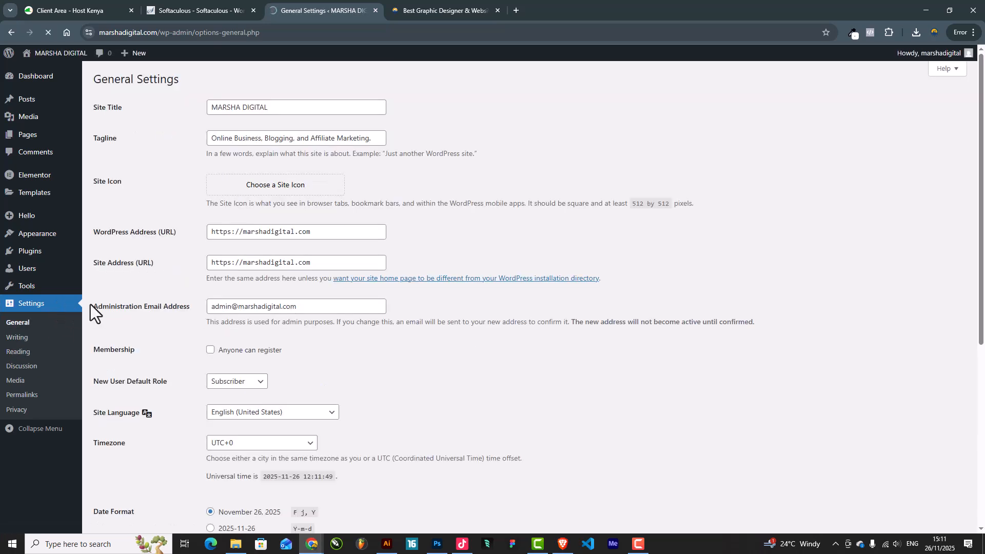
Review General Settings and select the Administration Email Address field text.
scroll(183, 338, down, 5)
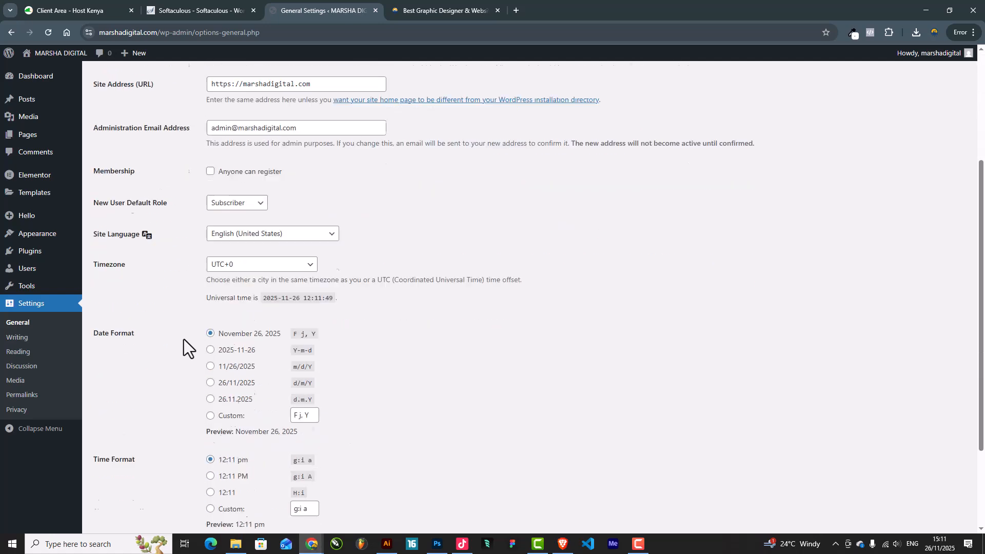
scroll(184, 339, up, 6)
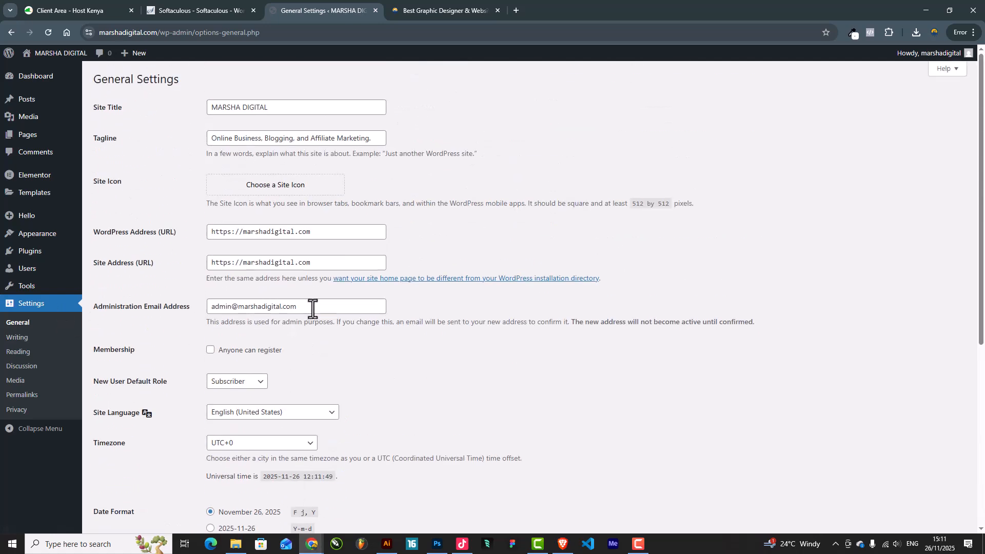
drag(313, 309, 102, 309)
click(167, 296)
drag(308, 309, 154, 313)
click(200, 296)
drag(312, 308, 170, 313)
click(232, 303)
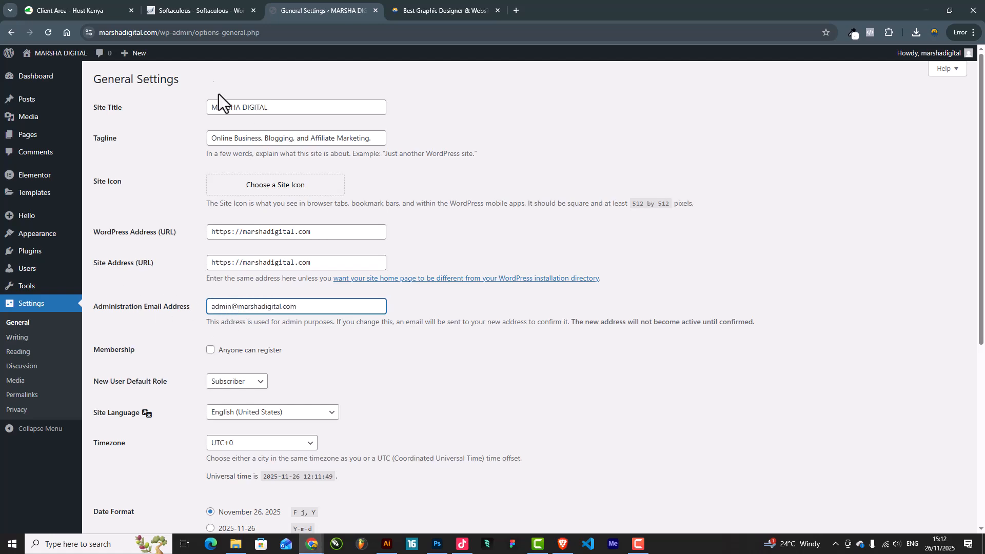
Load cPanel Tools from the Softaculous tab, then return to WordPress General Settings.
click(169, 11)
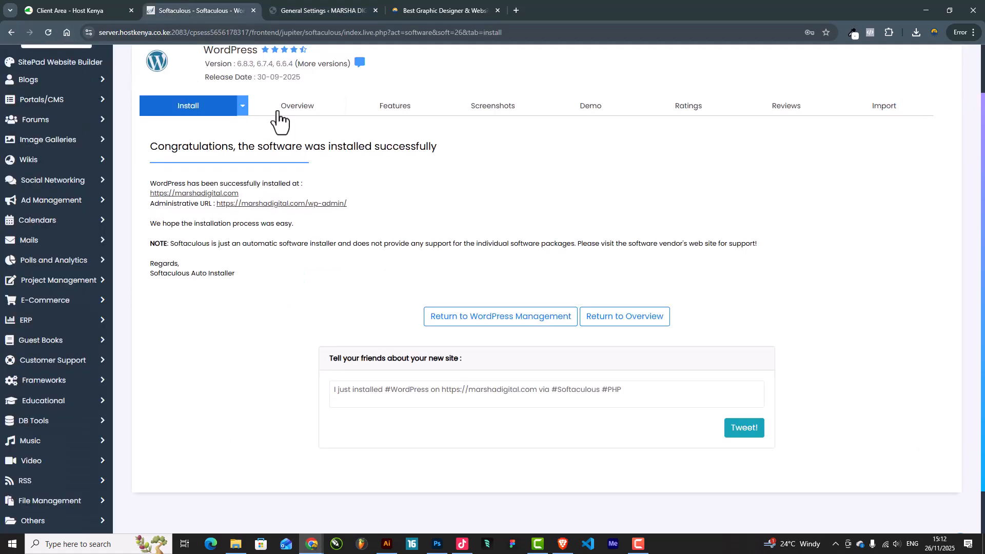
scroll(246, 95, up, 1)
click(741, 61)
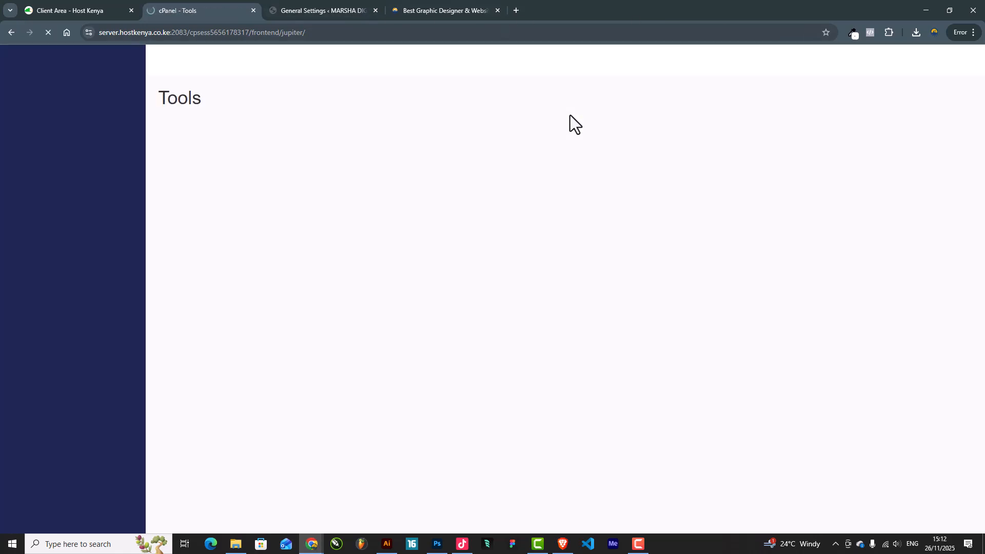
click(320, 11)
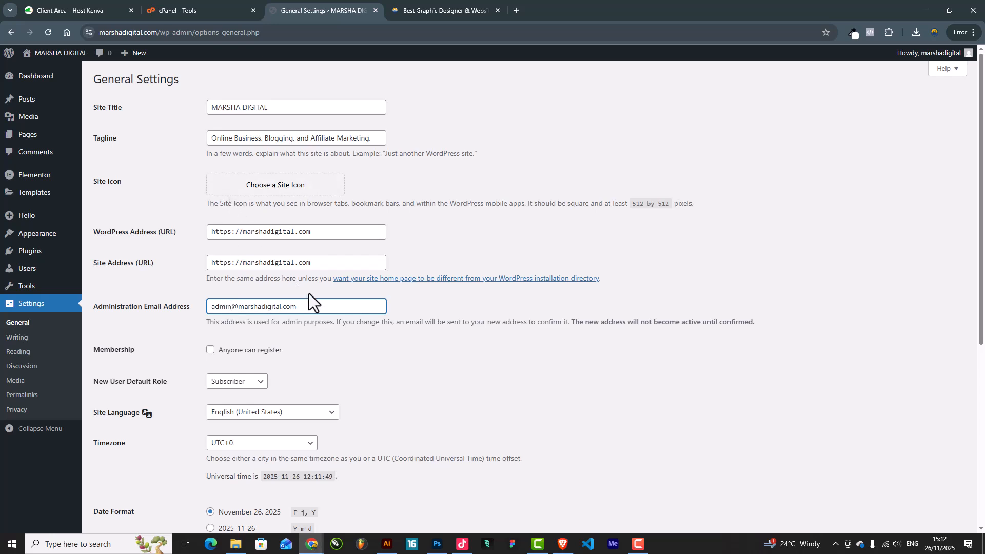
mouse_move(45, 177)
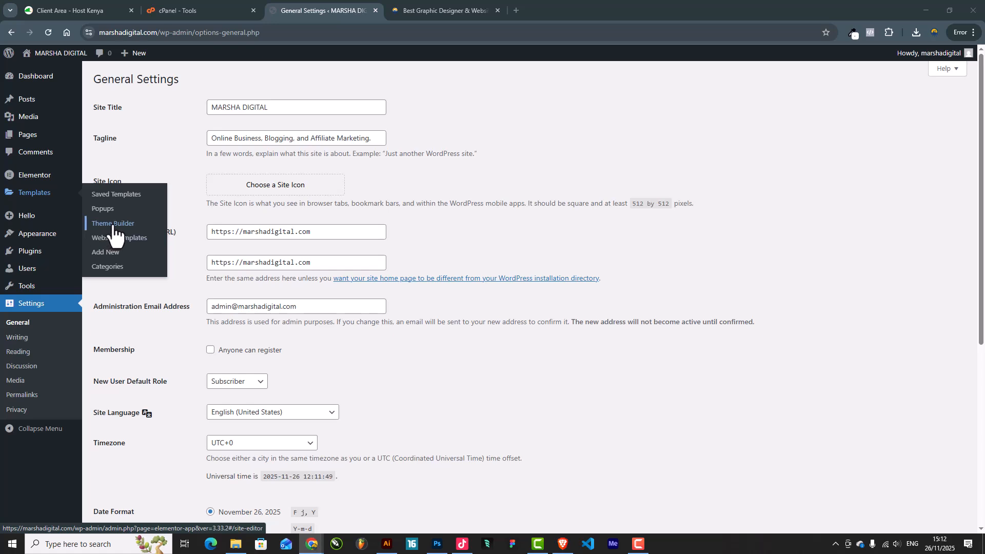
Open Theme Builder in a new tab, close the extra tab, and add a new Header template.
right_click(113, 225)
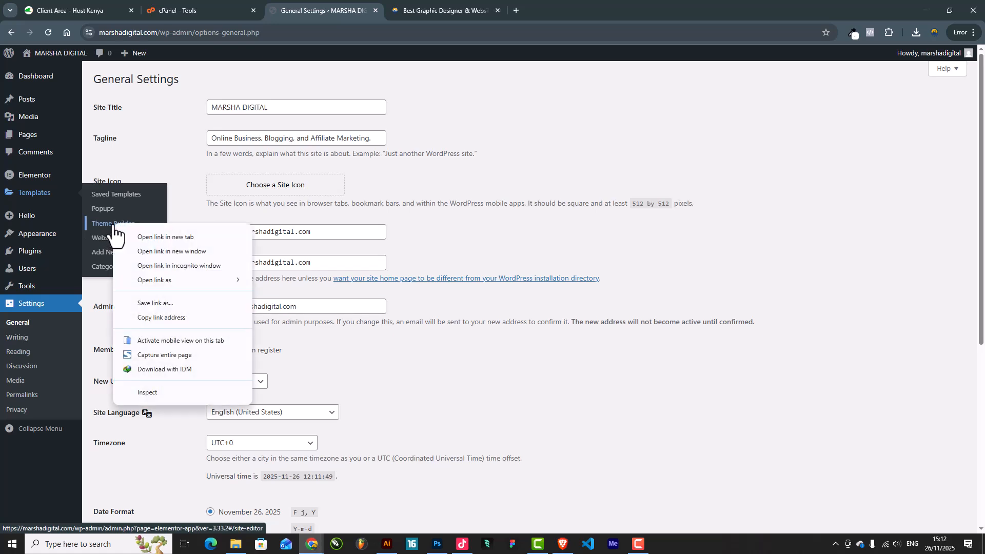
click(171, 239)
click(418, 6)
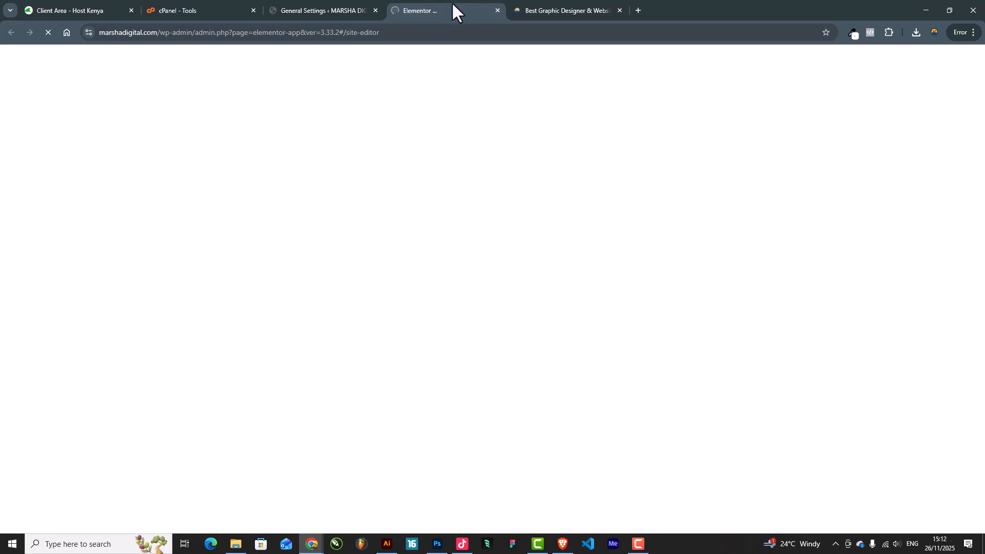
drag(452, 1, 529, 4)
click(467, 7)
click(496, 11)
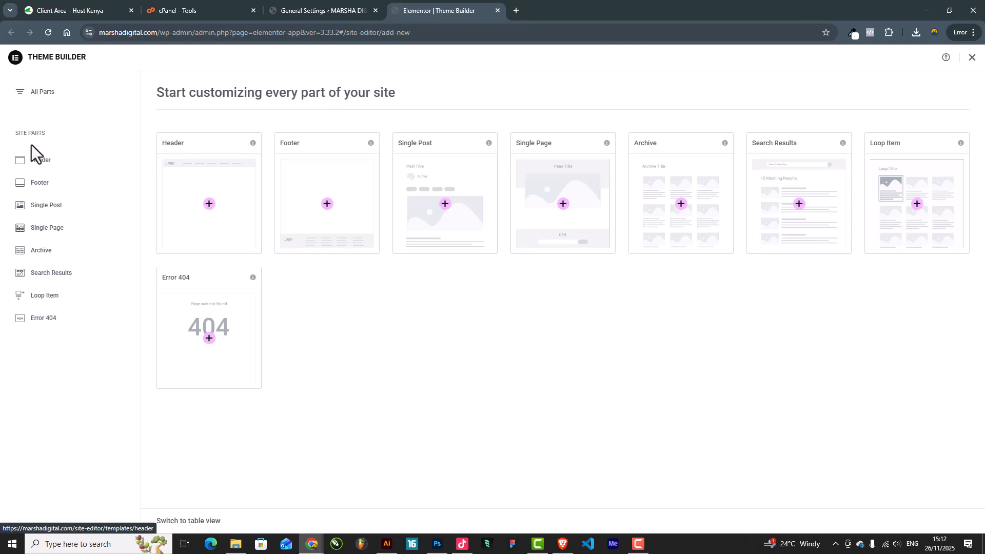
click(41, 160)
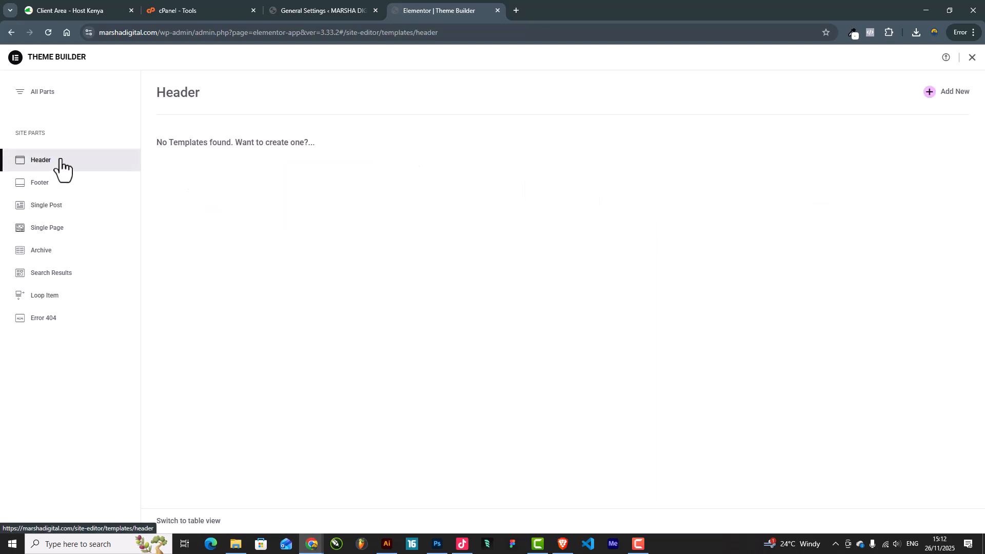
click(953, 91)
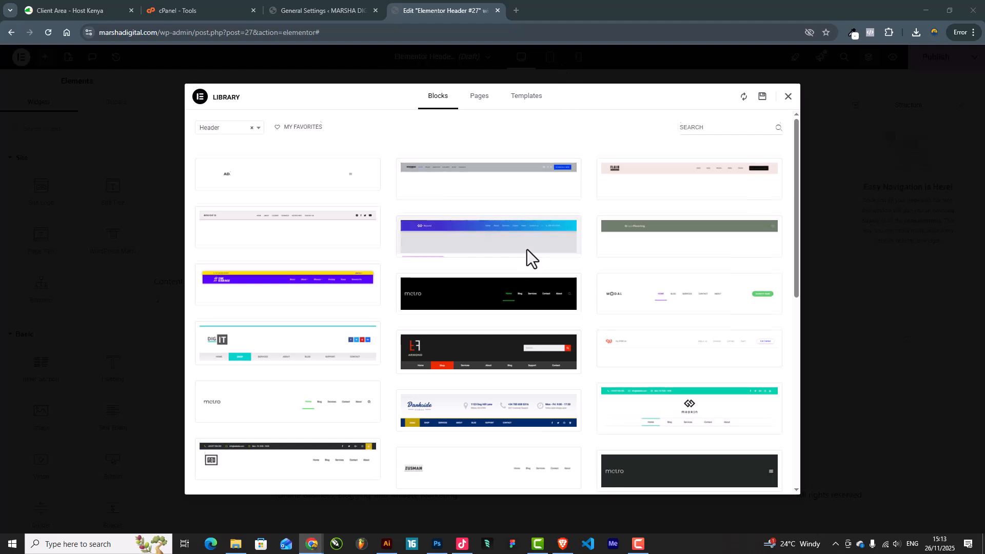
Close the block library, AI notifications and Structure panel, then open Elementor Site Settings.
scroll(528, 260, down, 5)
scroll(534, 269, up, 5)
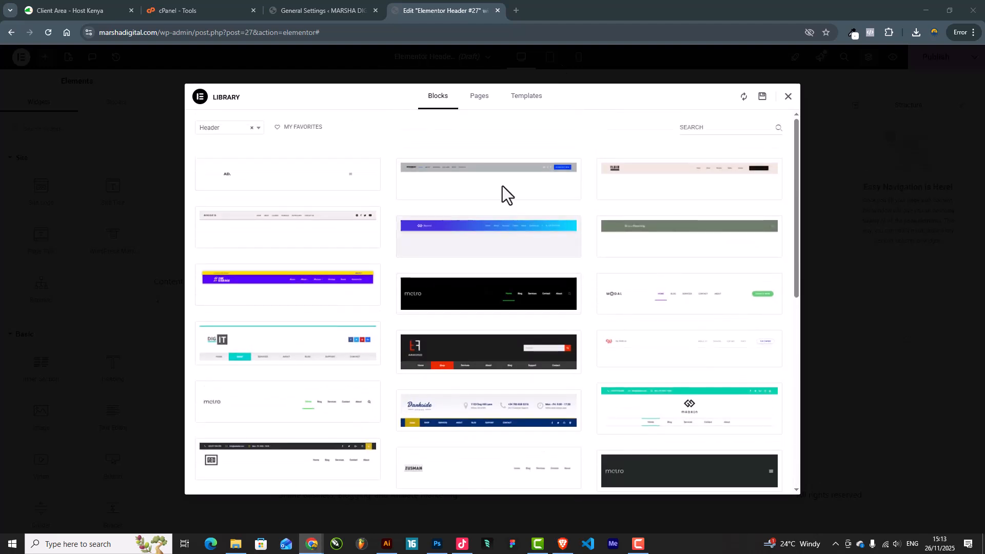
click(789, 101)
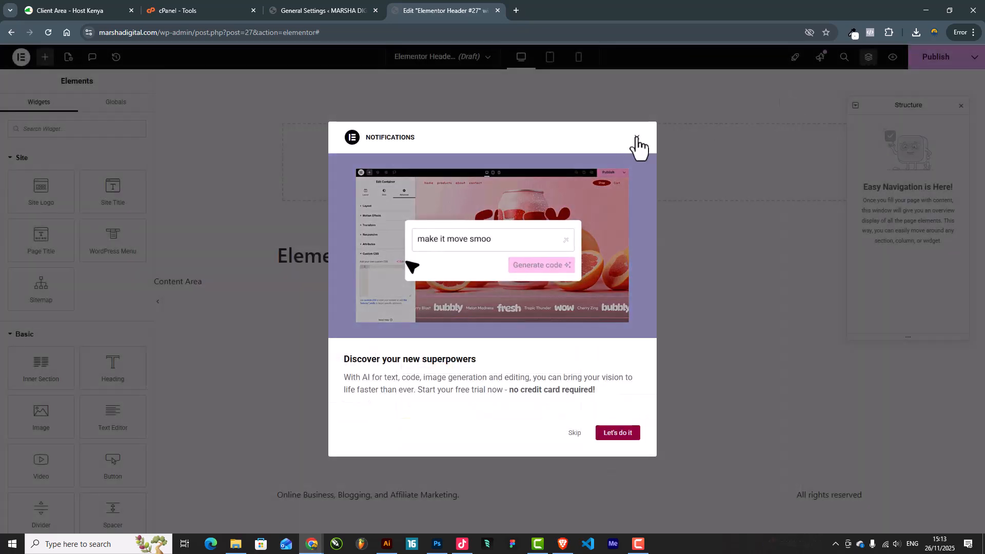
click(635, 137)
click(962, 105)
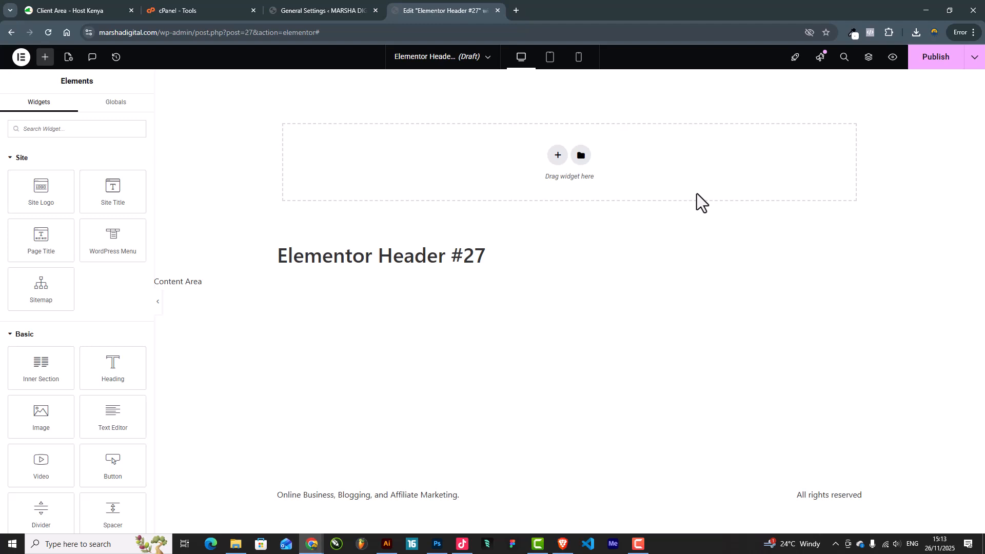
click(21, 59)
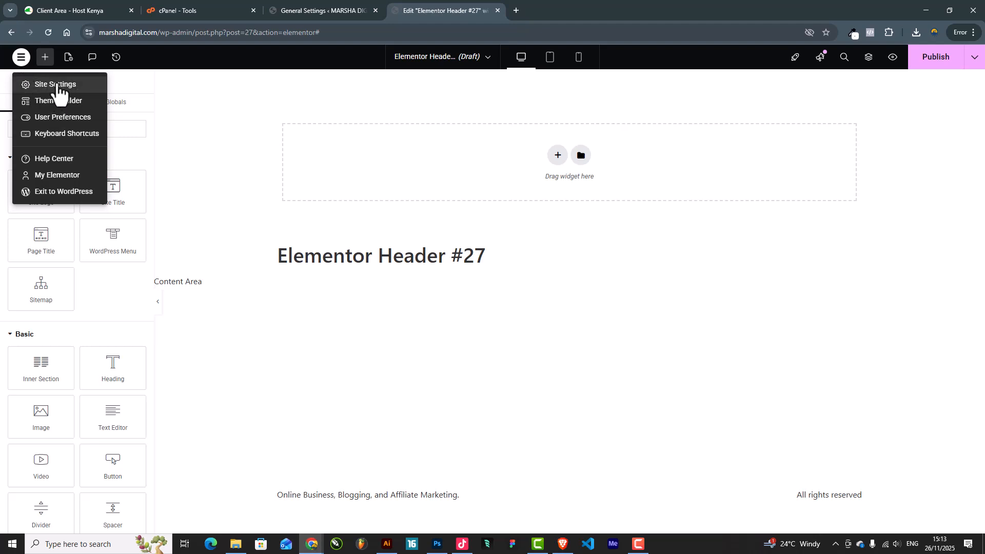
click(56, 85)
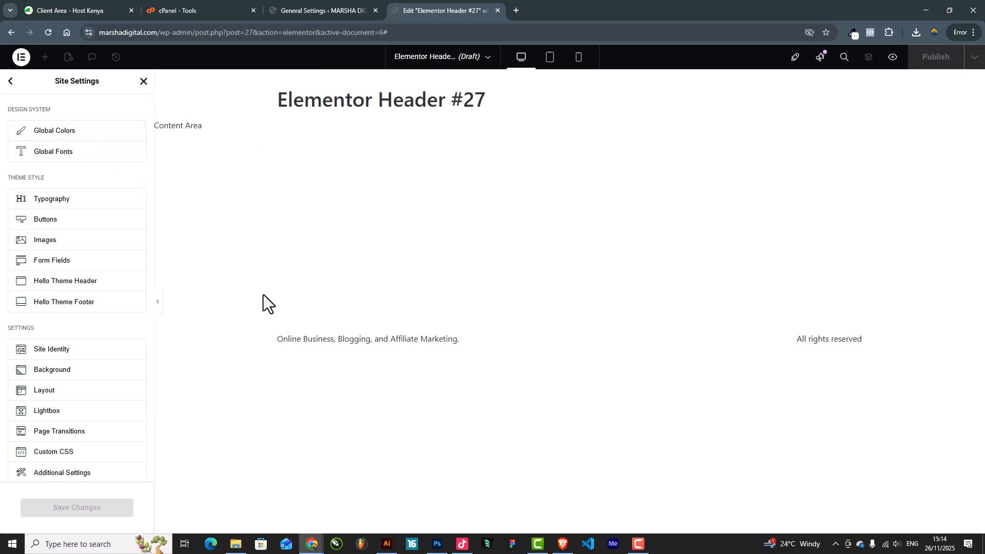
In Illustrator, select all the leftover icons and image and delete them.
click(388, 545)
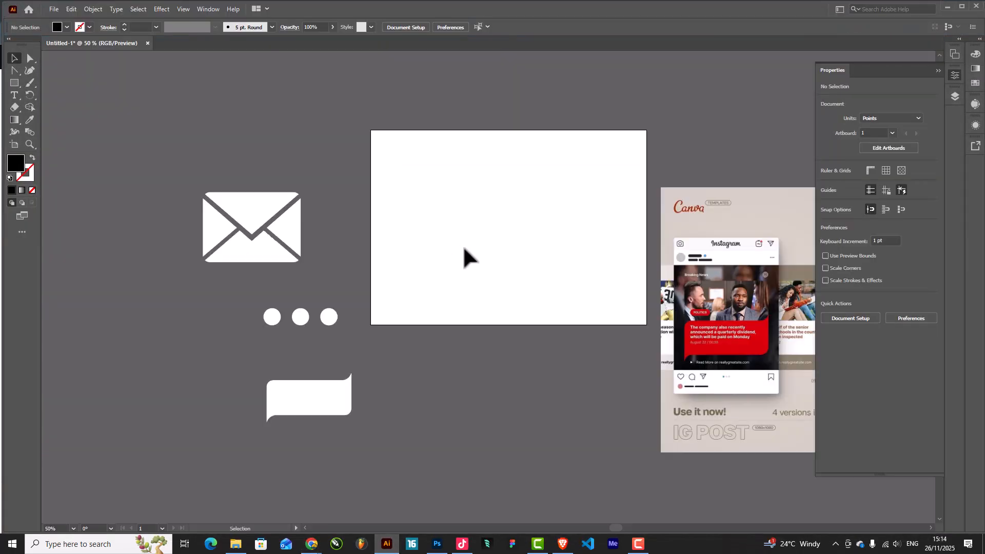
scroll(463, 245, up, 1)
scroll(389, 261, down, 2)
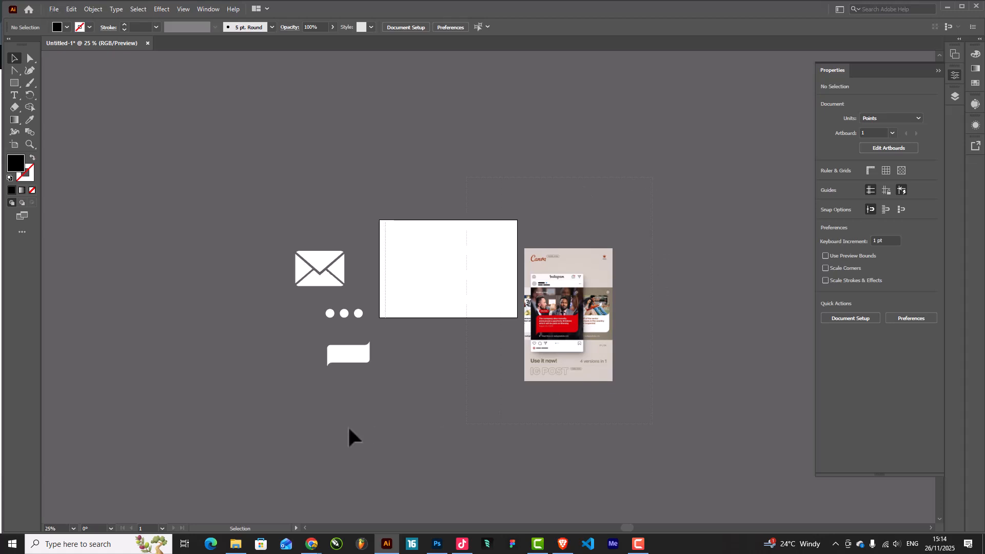
key(ctrl+a)
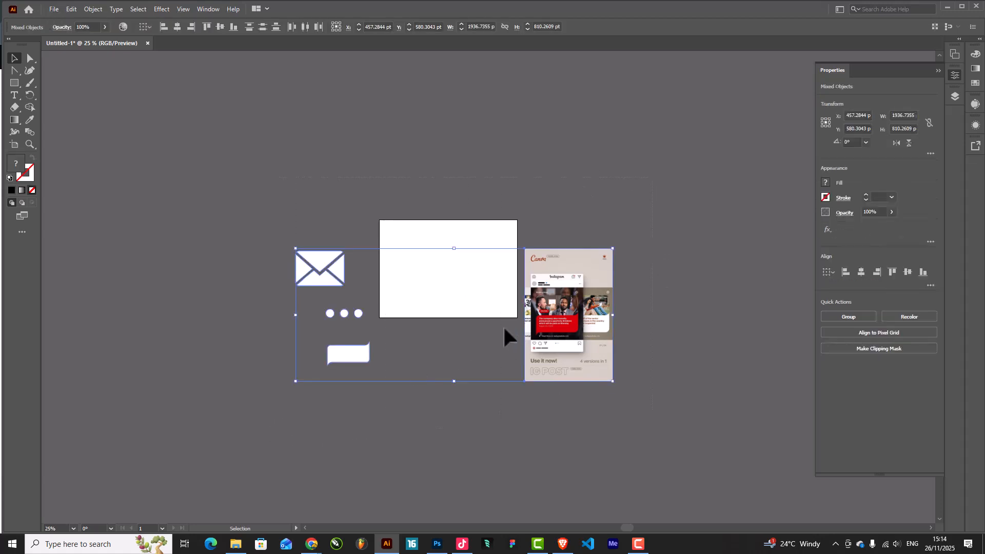
key(Delete)
scroll(454, 264, up, 4)
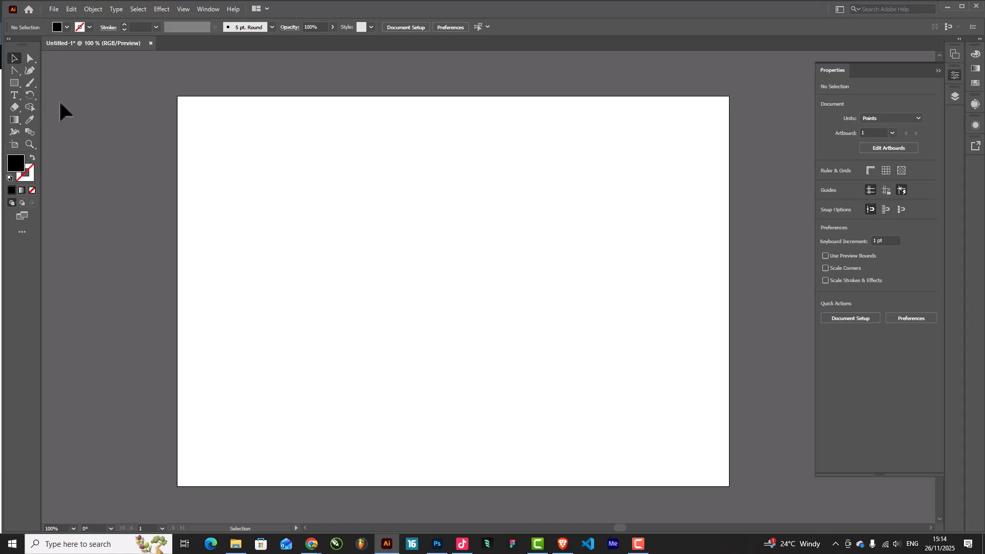
Add the text MARSHA DIGITAL to the artboard, fixing the typo, and scale it up to ~65 pt.
click(19, 97)
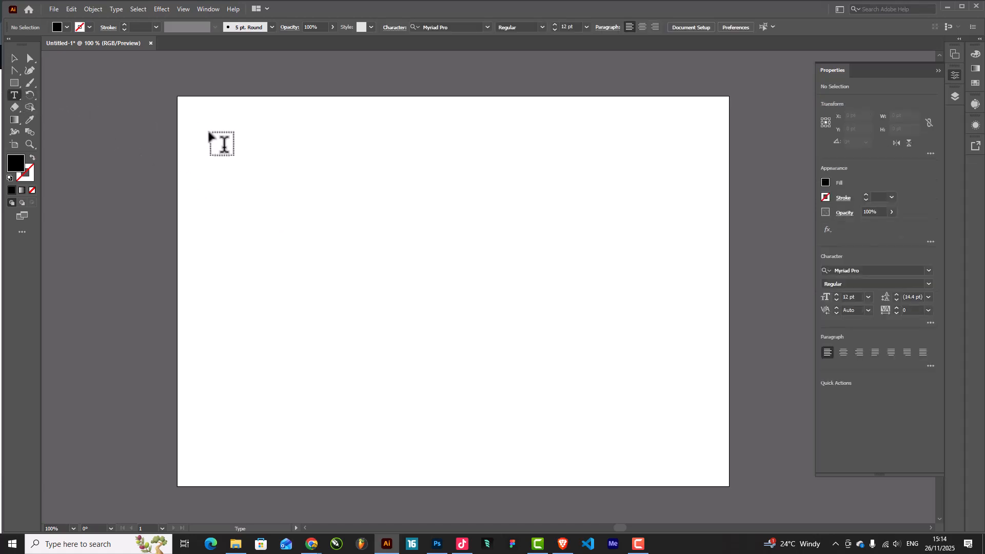
click(256, 232)
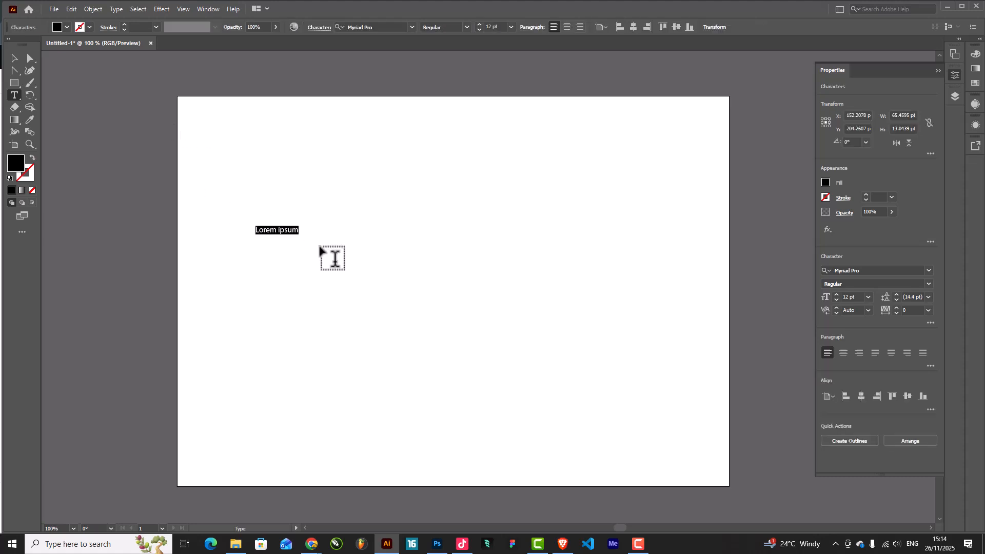
text(MARSHA CRAT)
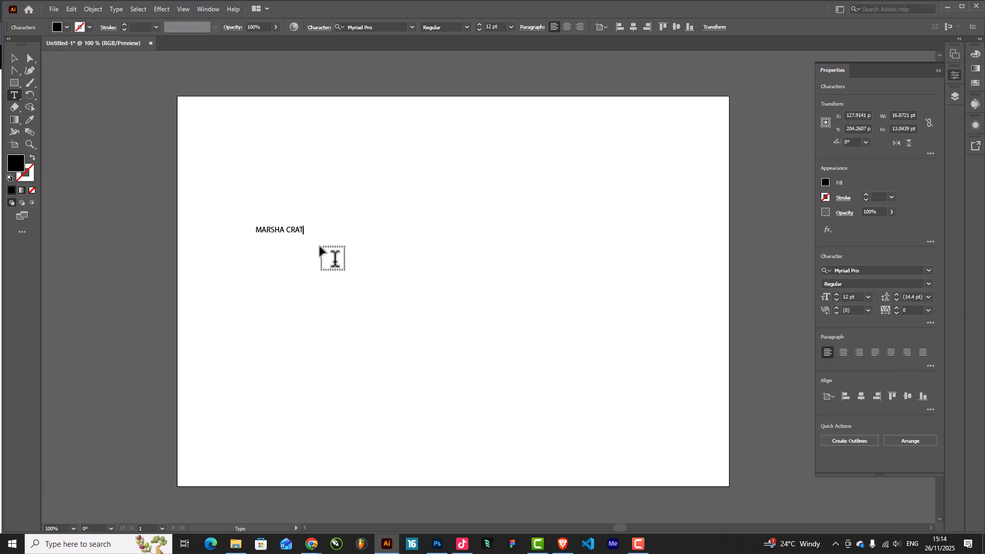
text(IVES)
key(alt+Tab)
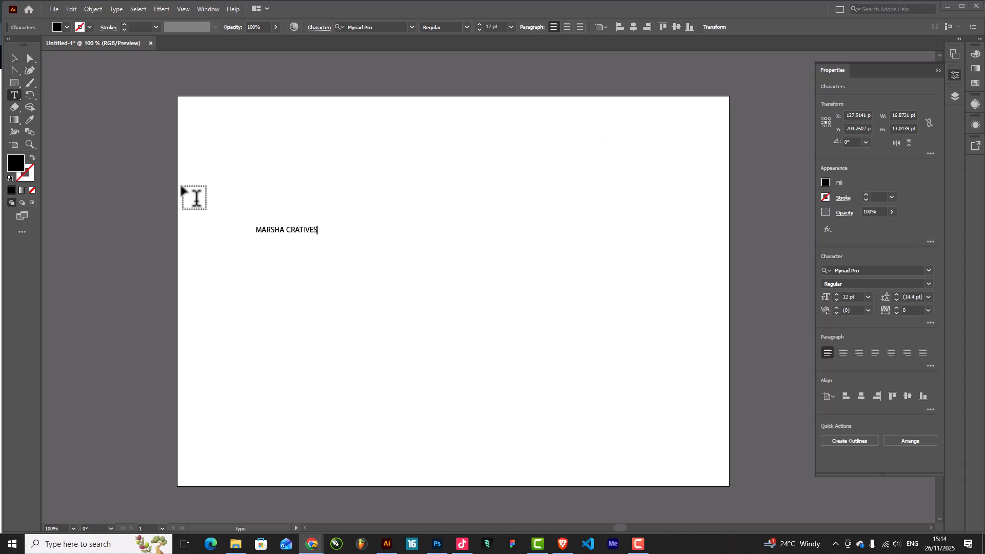
double_click(304, 231)
text(DIGI)
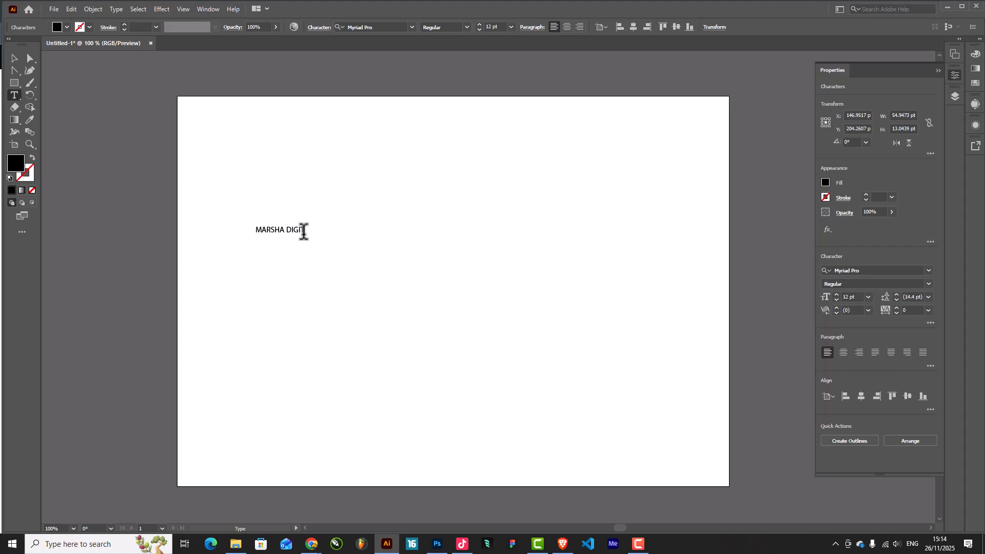
text(TAL)
click(13, 59)
drag(314, 234, 505, 216)
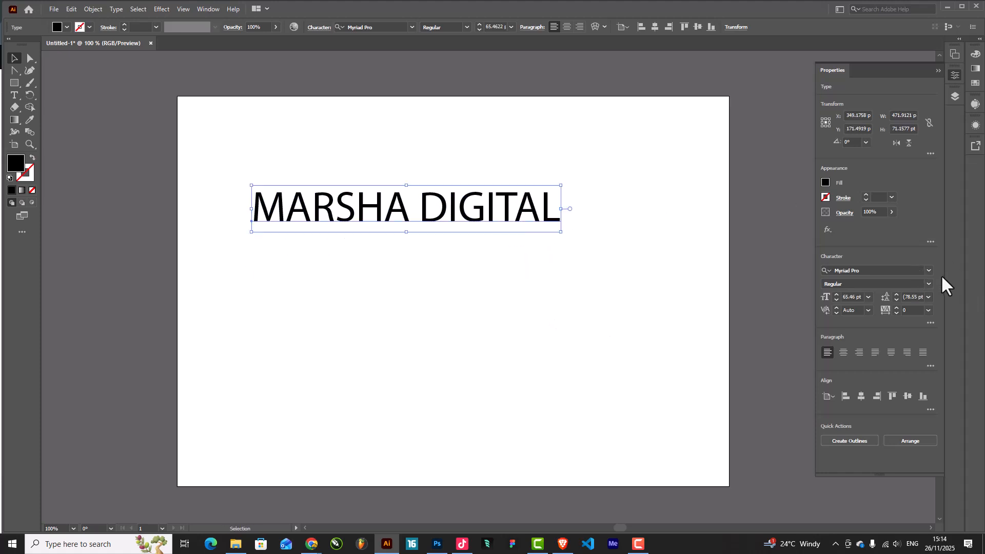
Change the title font from Nexa Bold to Montserrat Bold and set tracking to -50.
click(929, 270)
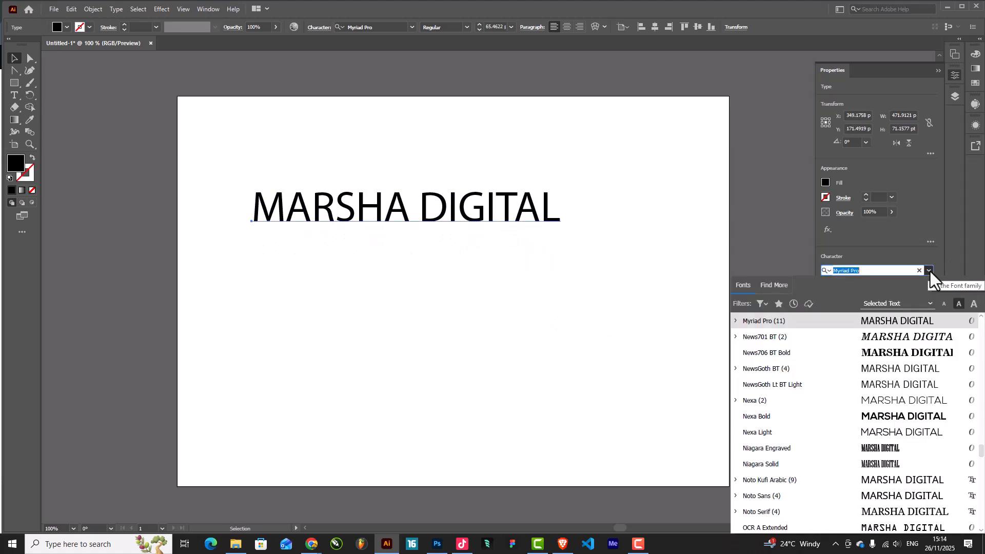
click(870, 416)
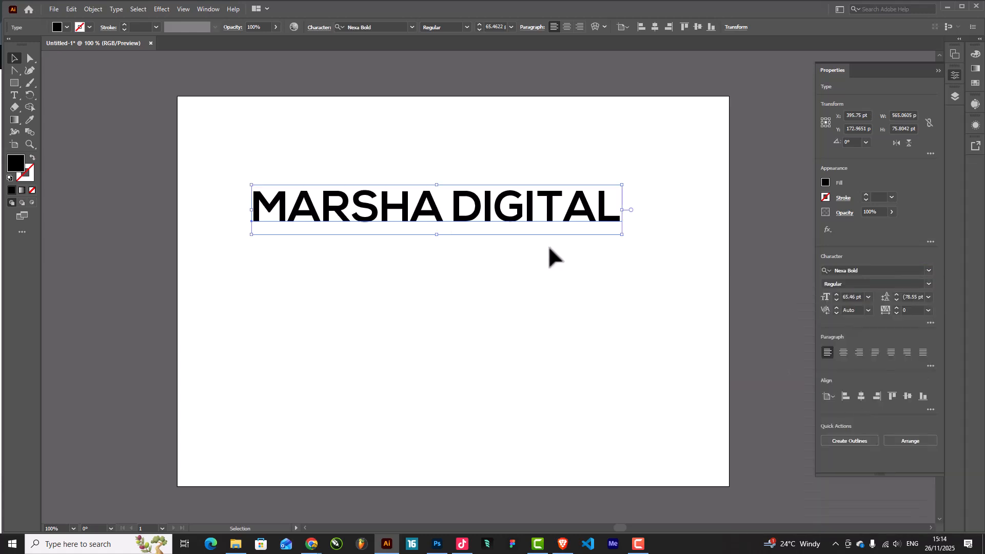
click(928, 270)
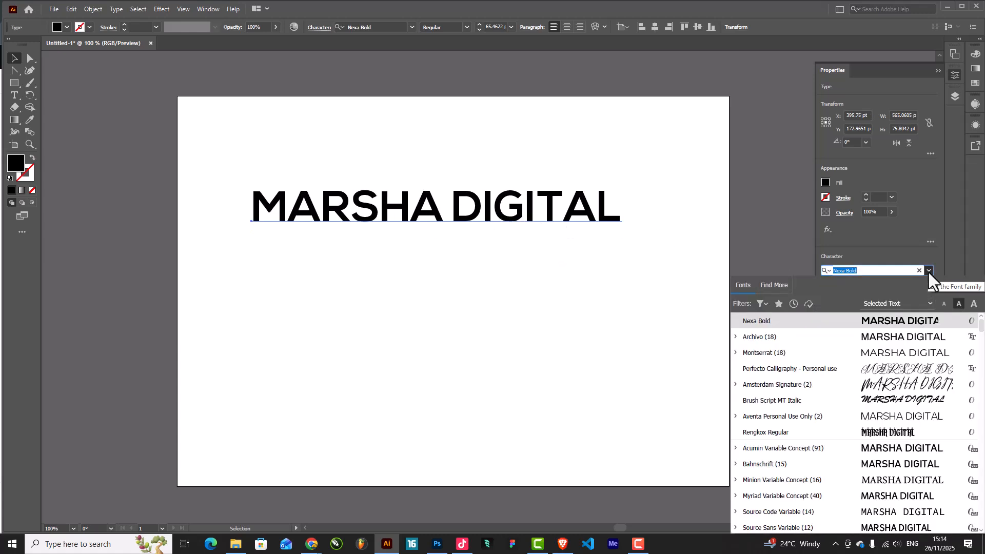
text(MONTSE)
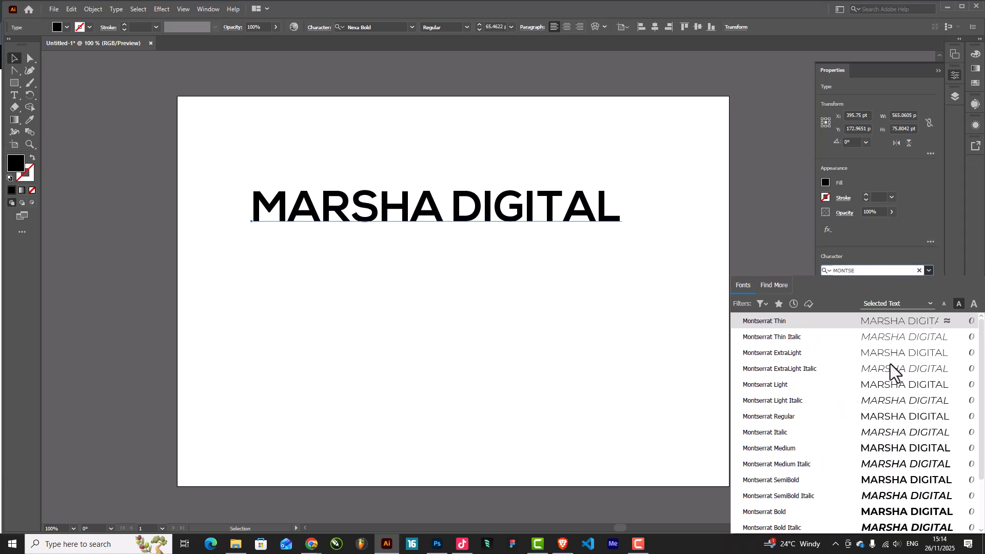
click(790, 512)
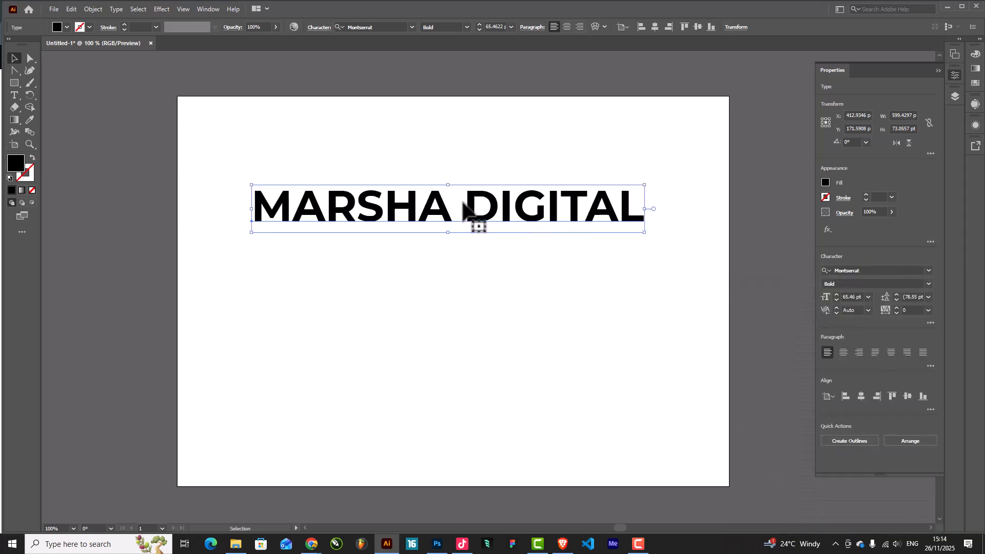
click(929, 311)
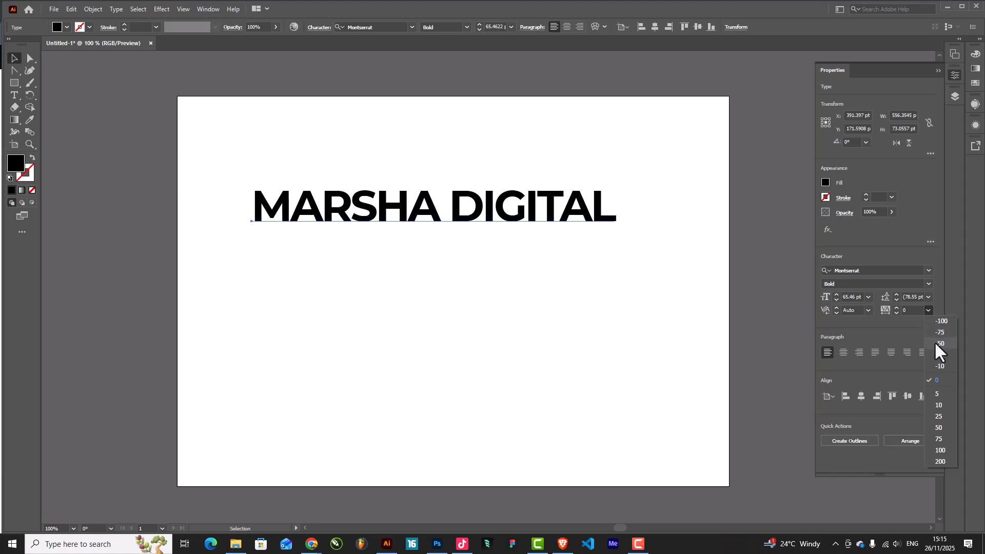
click(935, 343)
click(492, 269)
scroll(438, 207, up, 1)
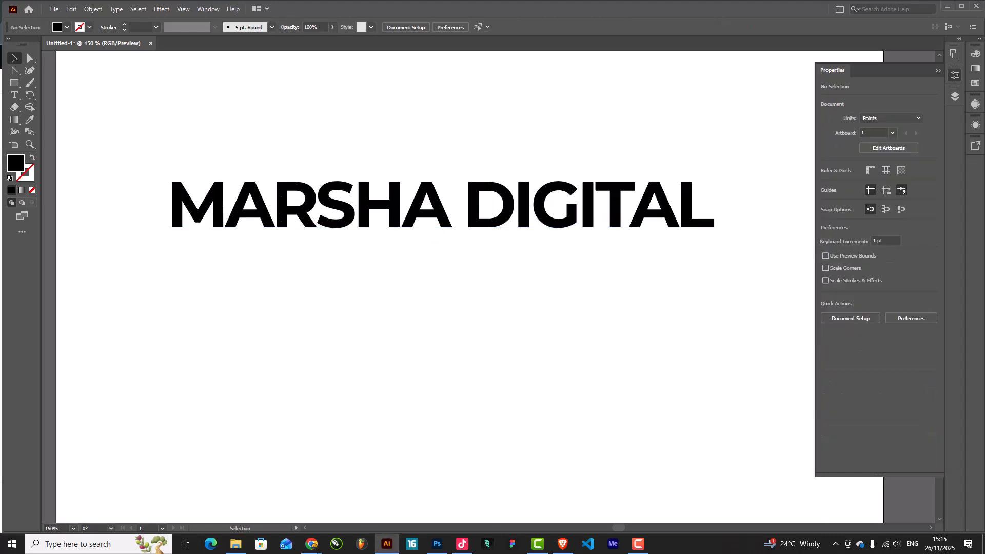
key(alt+Tab)
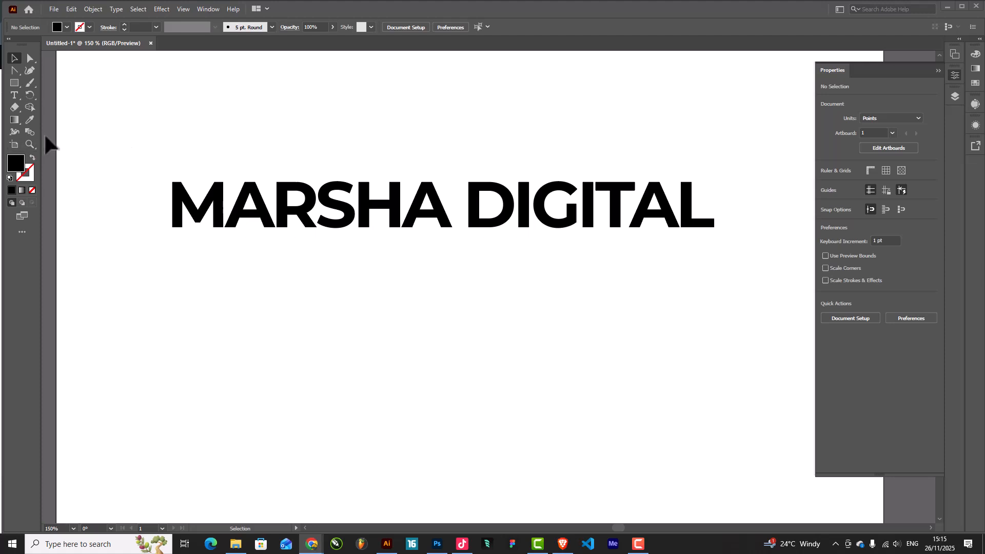
Give the title a #0A163F navy fill and move it up near the artboard top.
click(177, 194)
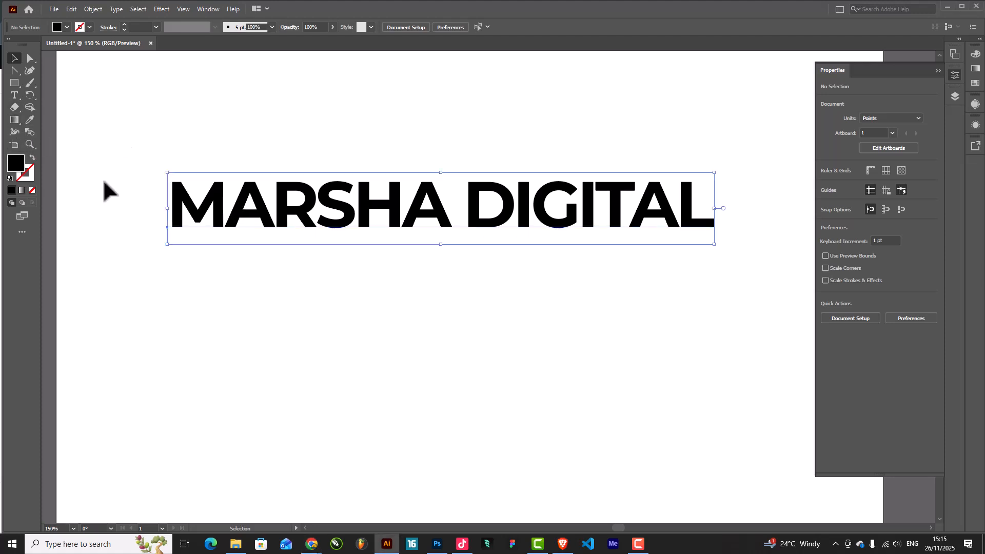
double_click(15, 164)
text(#0B1333)
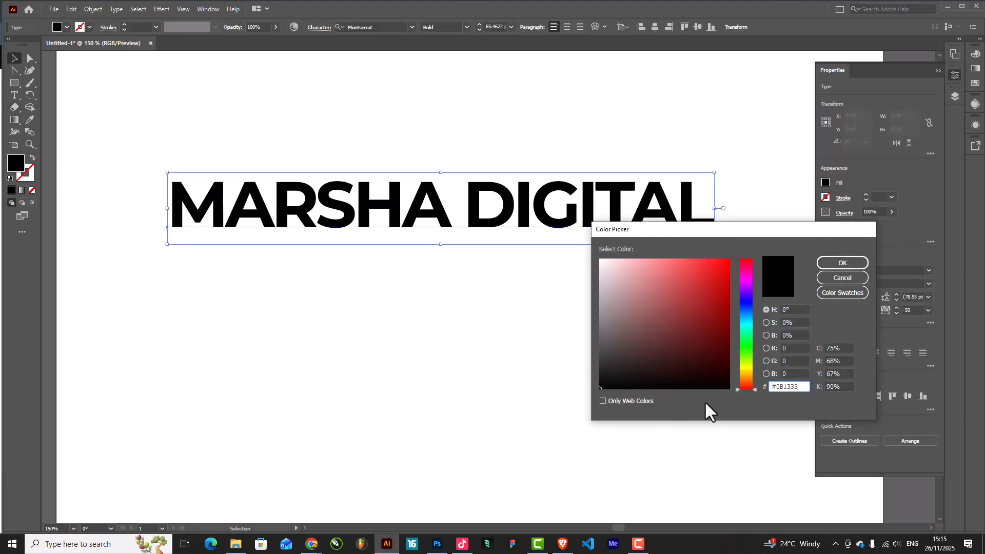
click(843, 263)
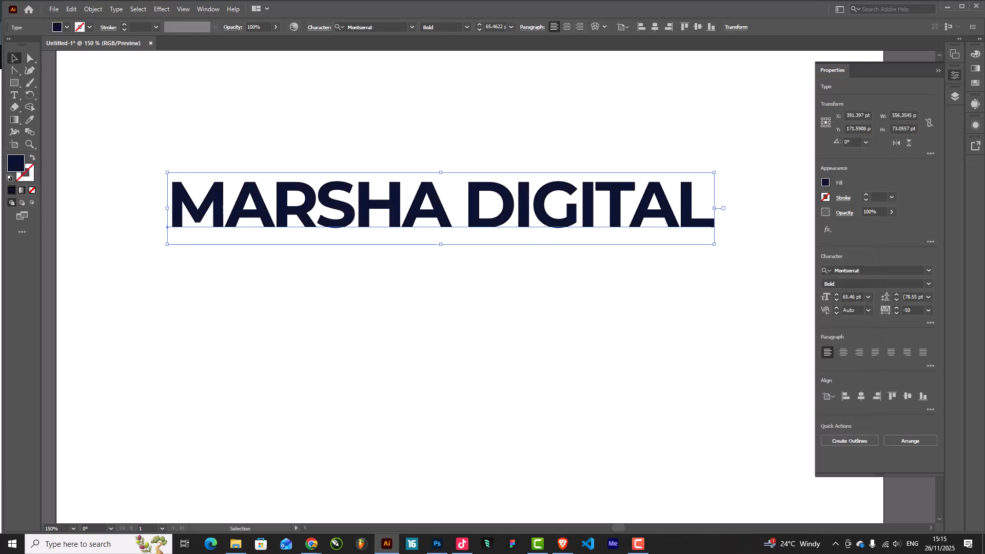
scroll(427, 198, down, 3)
scroll(362, 213, up, 1)
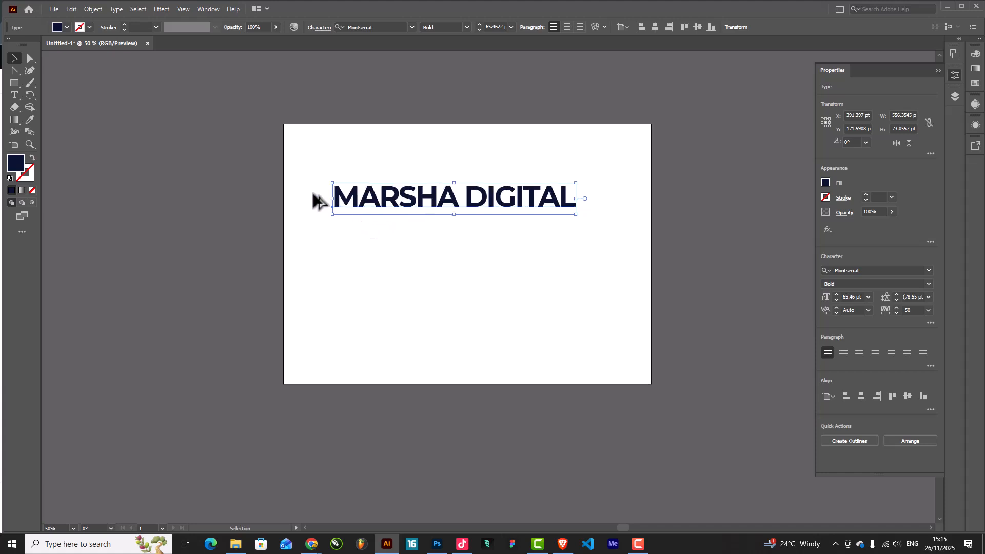
double_click(16, 164)
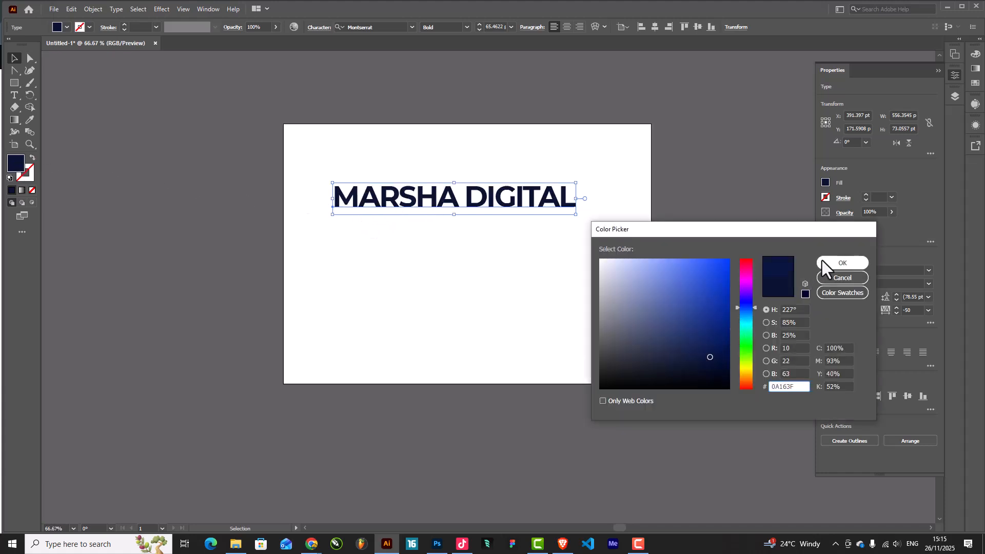
click(844, 264)
scroll(451, 177, up, 3)
scroll(436, 179, down, 3)
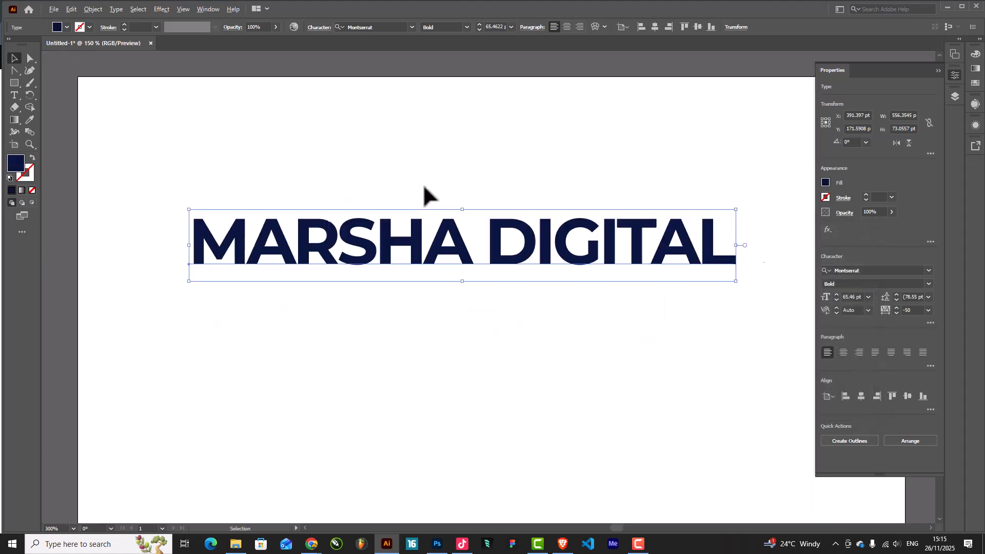
mouse_move(468, 236)
mouse_down()
mouse_move(518, 90)
mouse_move(491, 203)
mouse_move(529, 55)
mouse_move(477, 150)
mouse_up()
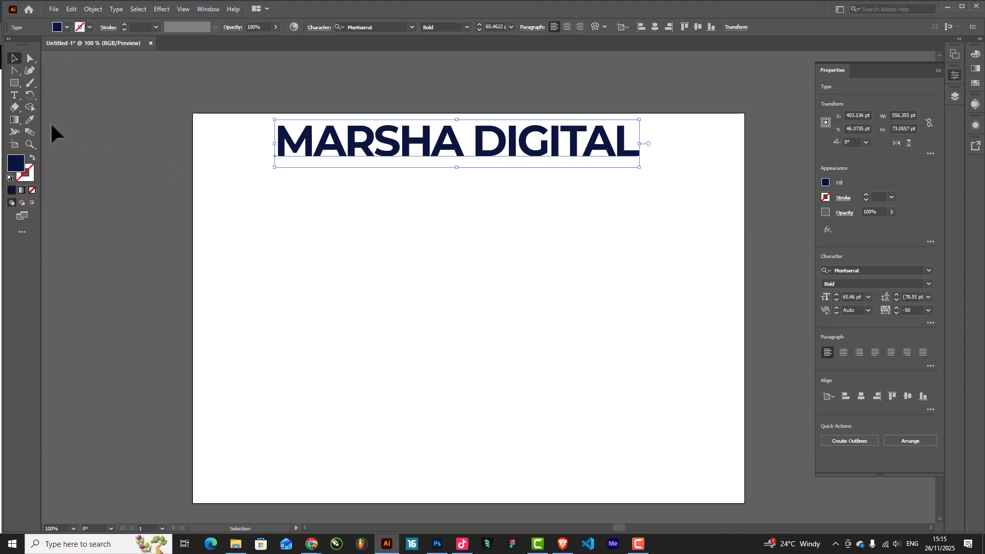
Draw a roughly 155 × 147 pt navy square under the title and Alt-drag a copy to its right.
click(14, 82)
drag(275, 232, 377, 329)
click(15, 58)
drag(318, 292, 457, 304)
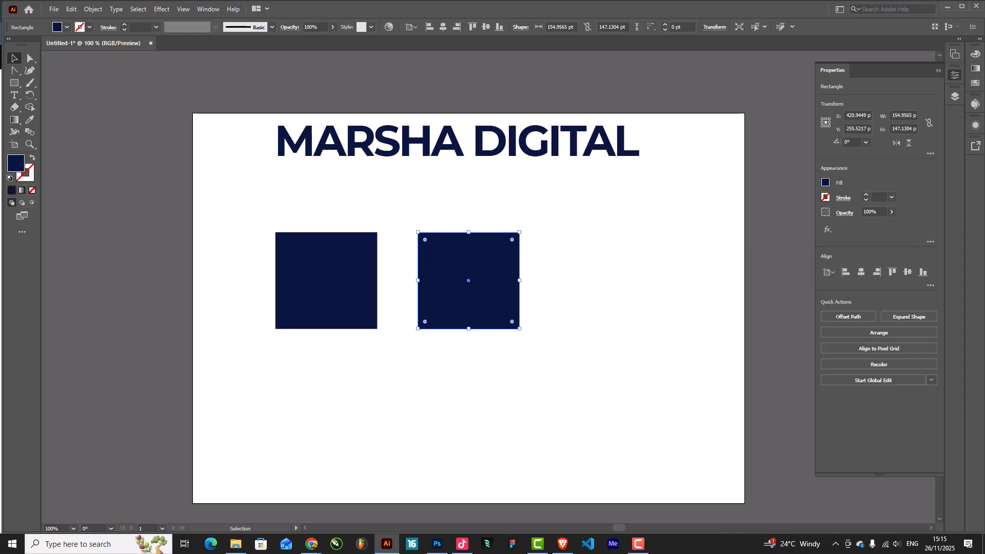
key(alt+Tab)
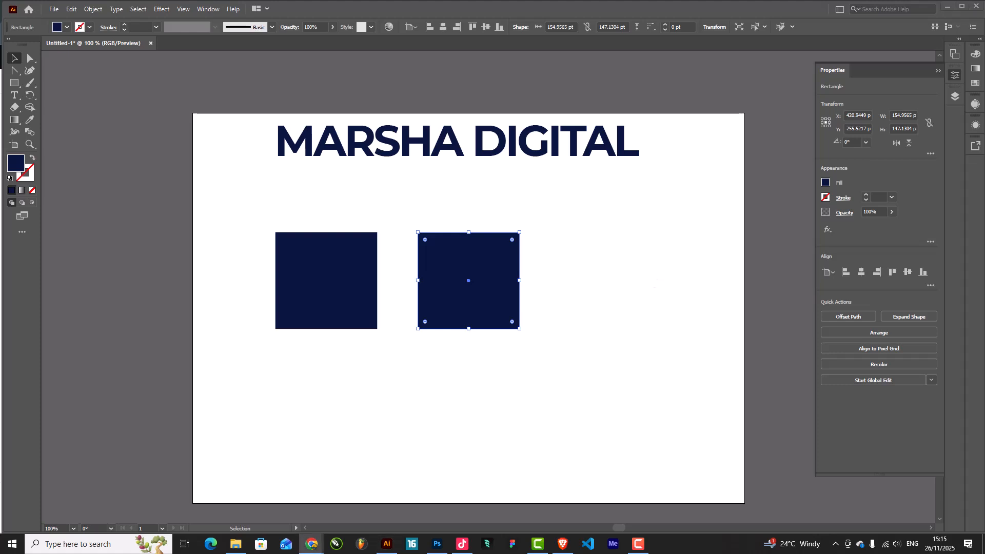
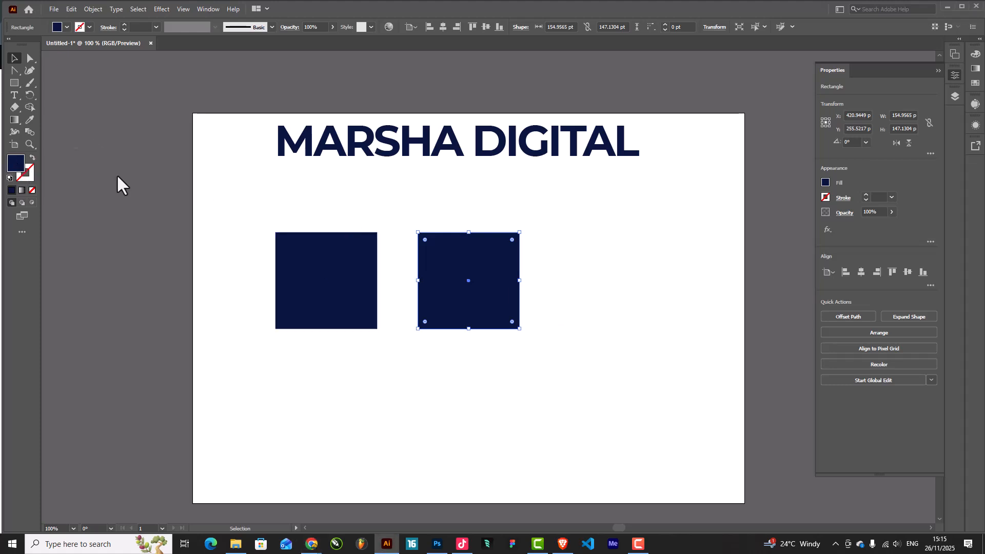
Fill the right square with bright blue #2F8AE4 through the Color Picker.
double_click(16, 163)
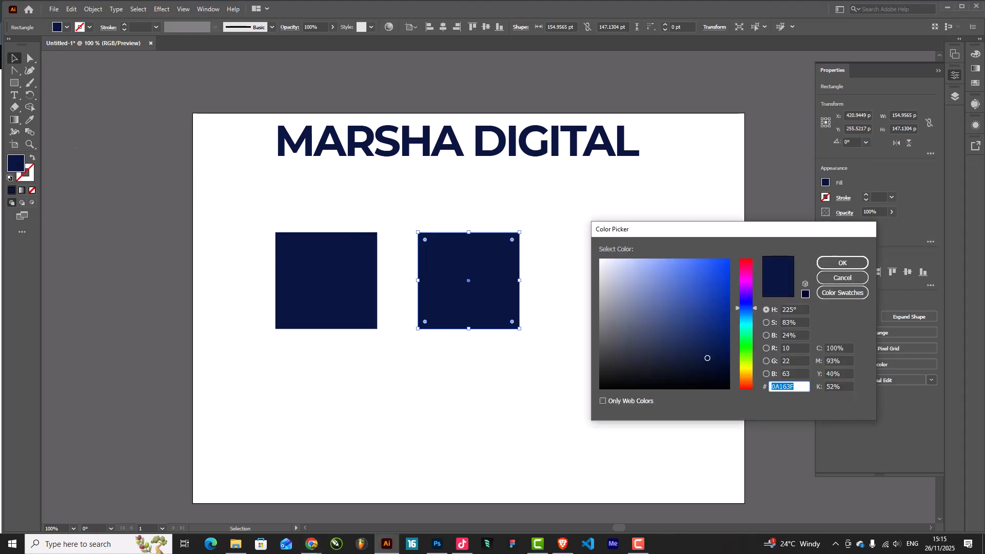
key(alt+Tab)
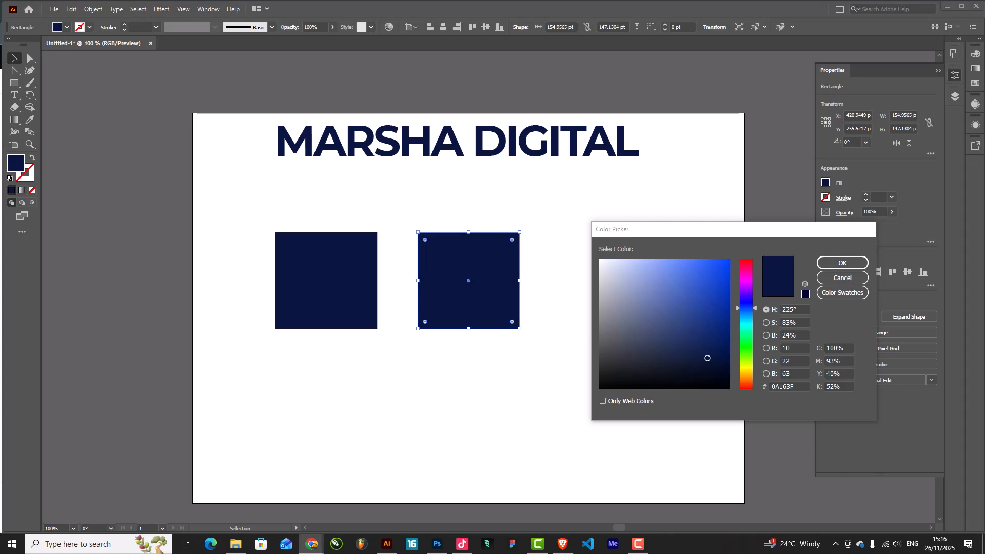
click(774, 387)
click(844, 259)
click(620, 269)
Nudge the MARSHA DIGITAL title slightly left and down.
scroll(722, 232, down, 2)
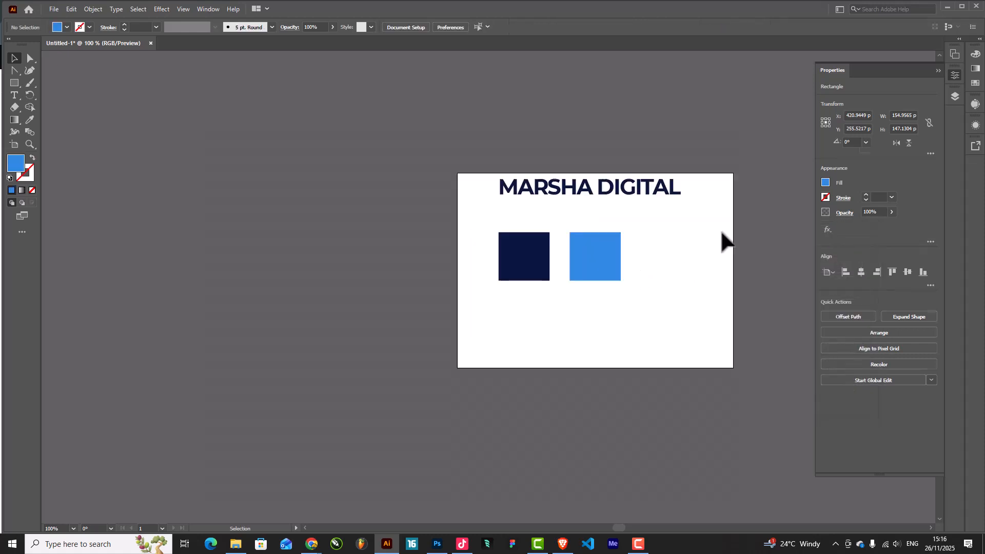
scroll(580, 194, up, 2)
drag(605, 186, 553, 204)
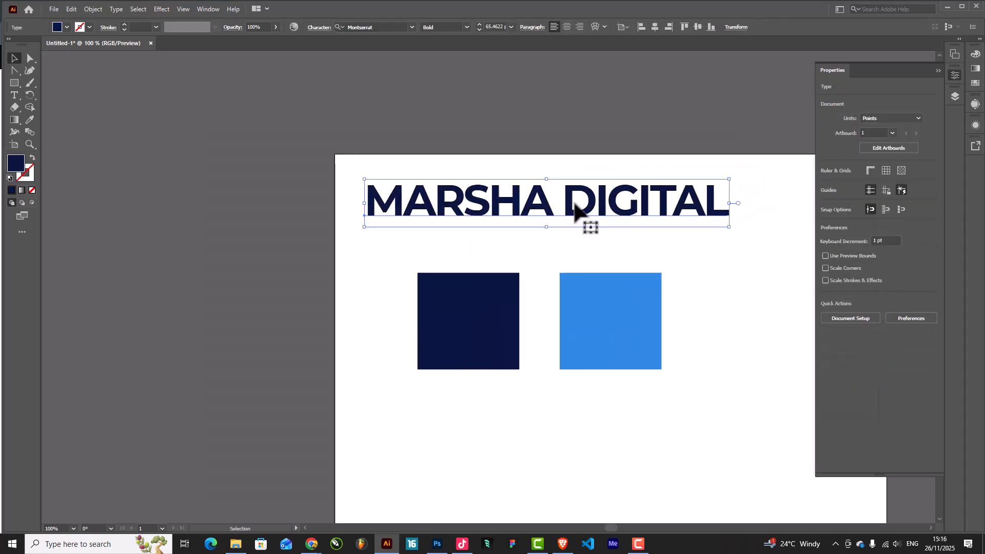
Convert the MARSHA DIGITAL title to outlines and ungroup the letters.
scroll(552, 205, down, 1)
right_click(554, 207)
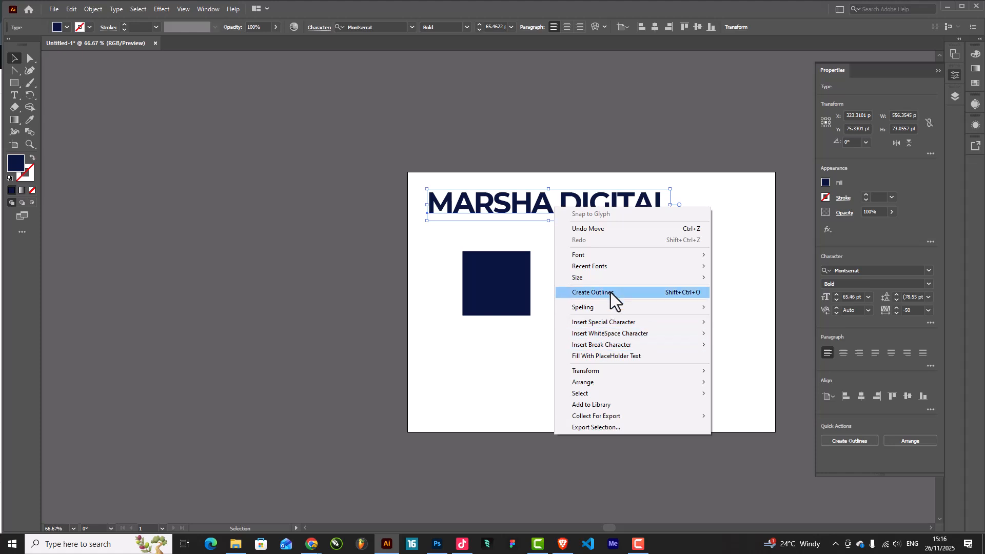
click(610, 292)
right_click(598, 206)
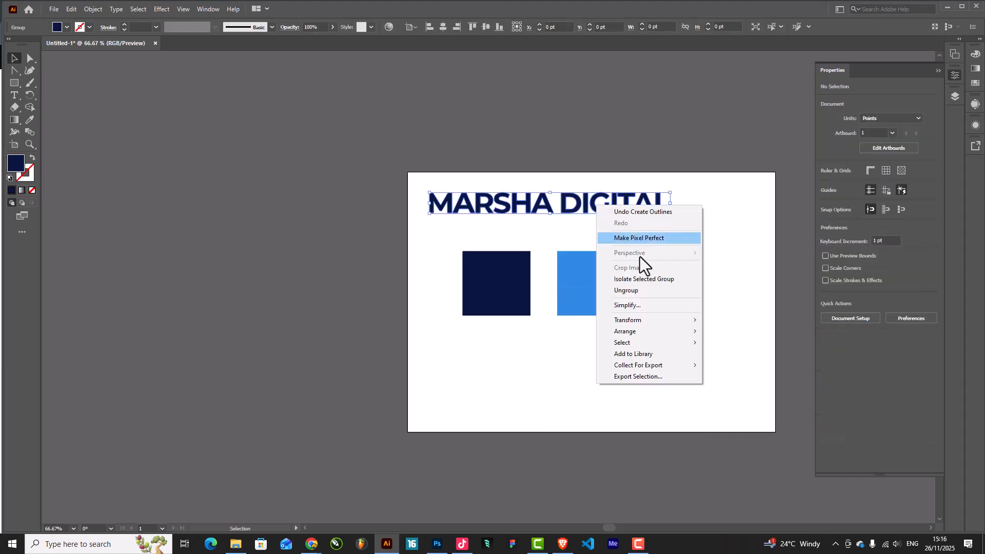
click(639, 289)
Group the DIGITAL letters and move the word left against MARSHA.
click(565, 220)
click(565, 207)
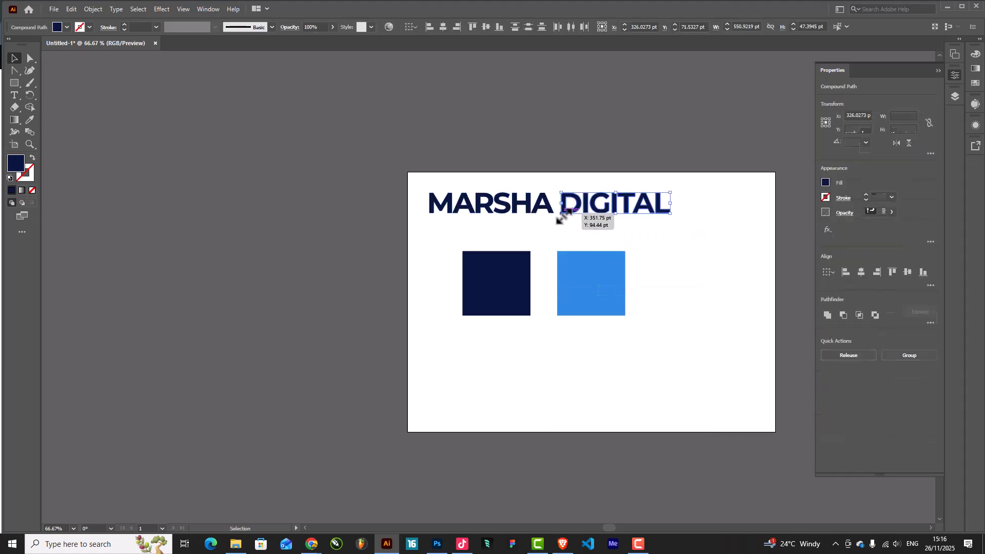
key(ctrl+g)
drag(555, 185, 422, 223)
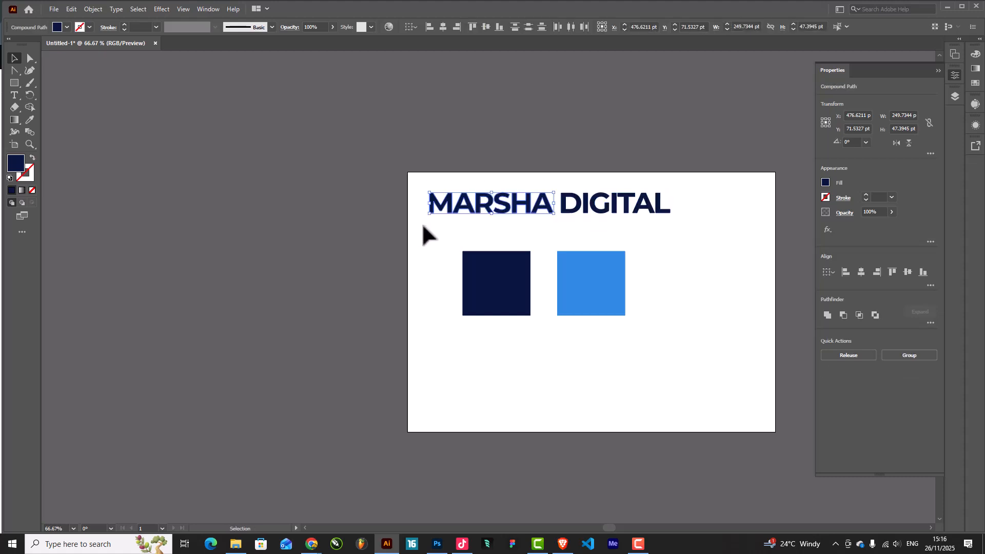
click(583, 209)
scroll(583, 209, up, 3)
drag(576, 213, 554, 212)
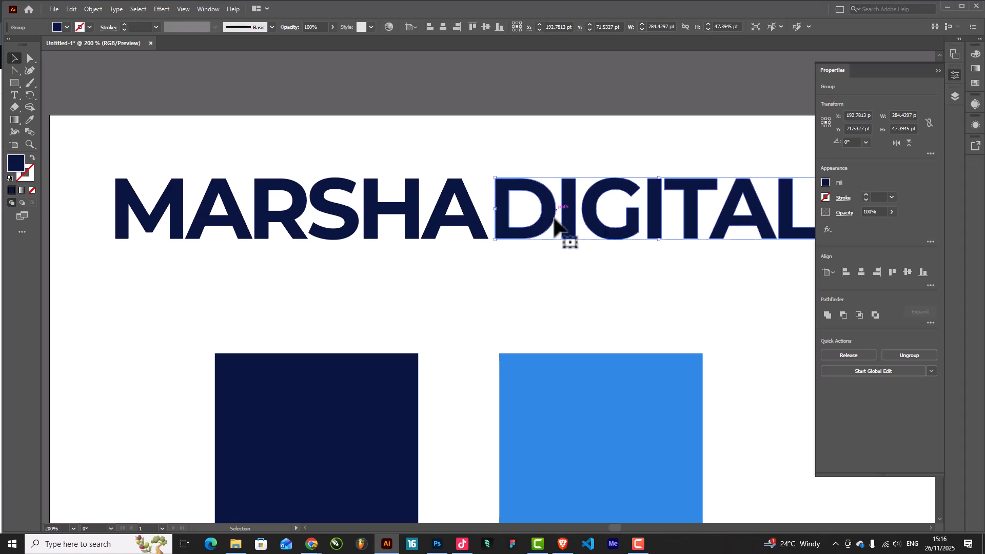
Colour DIGITAL with the right square's #2F8AE4 blue using the Eyedropper.
scroll(553, 236, down, 1)
key(i)
click(601, 364)
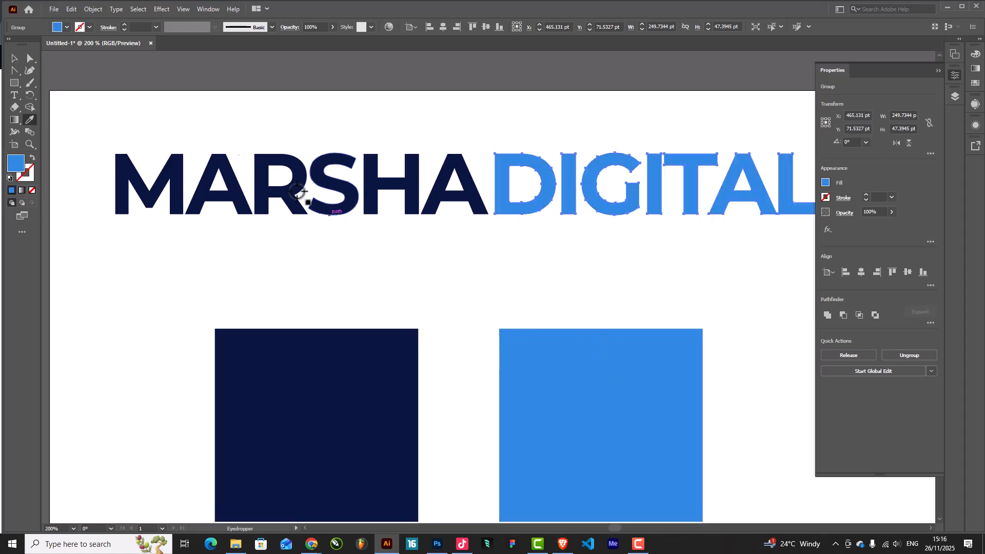
click(14, 58)
scroll(616, 221, down, 2)
click(527, 197)
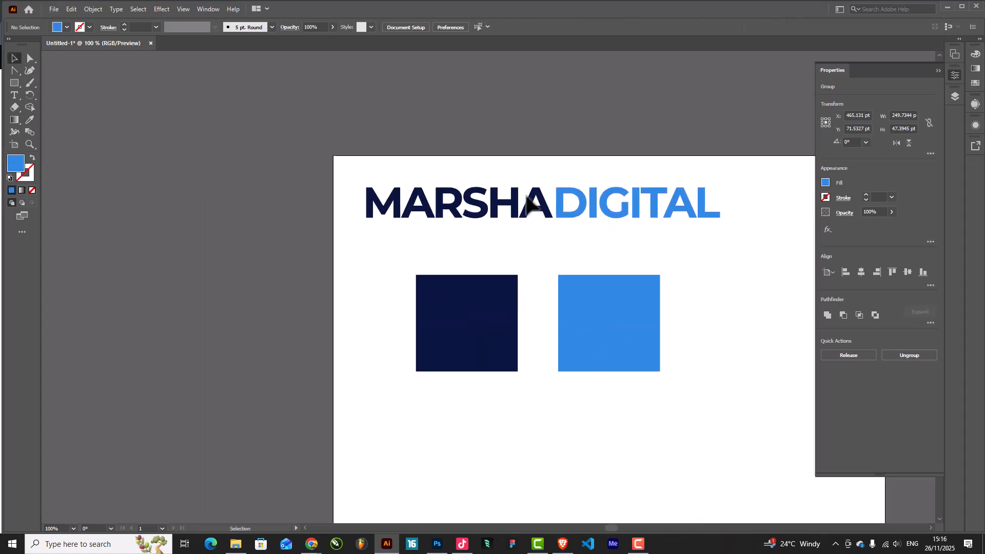
scroll(527, 197, down, 1)
scroll(612, 194, up, 1)
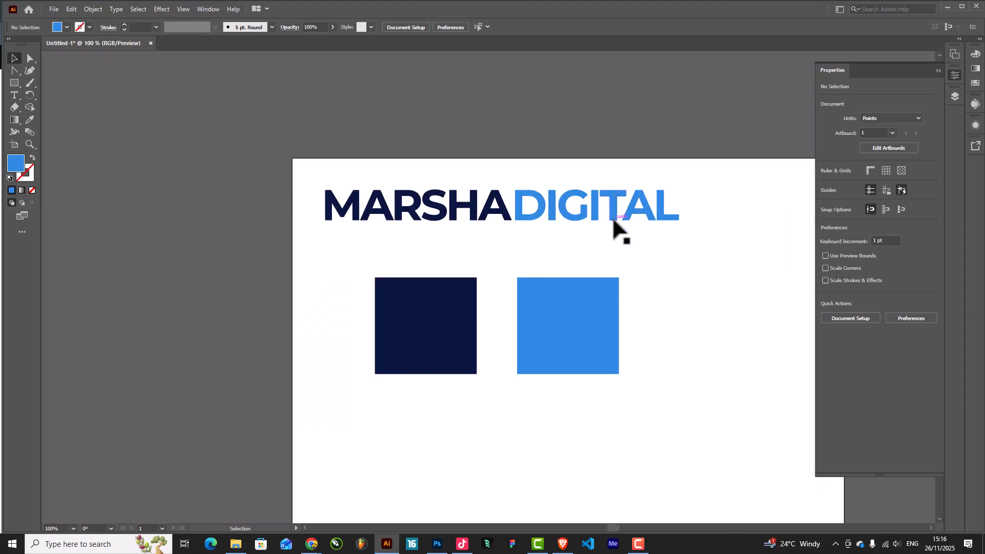
drag(704, 176, 331, 234)
click(506, 241)
scroll(490, 231, up, 1)
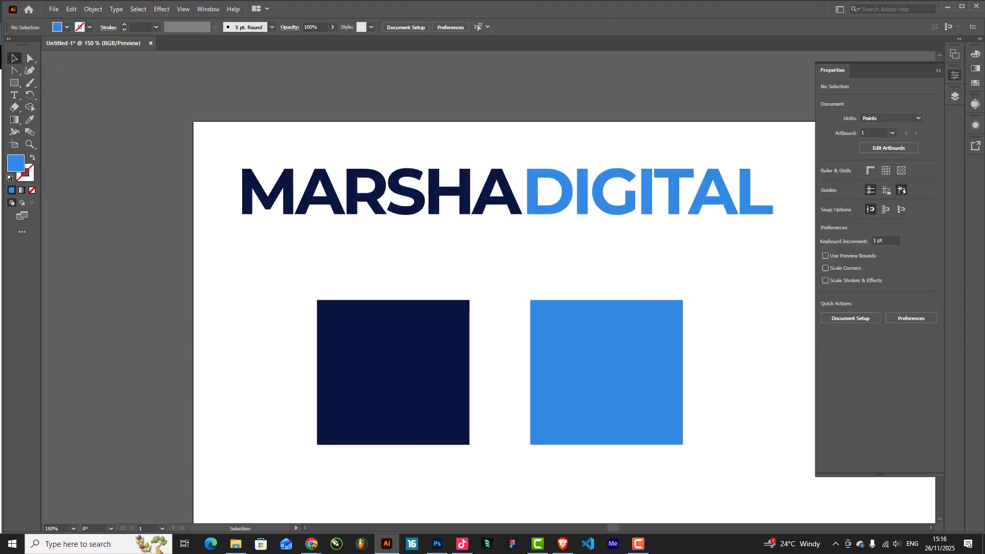
key(alt+Tab)
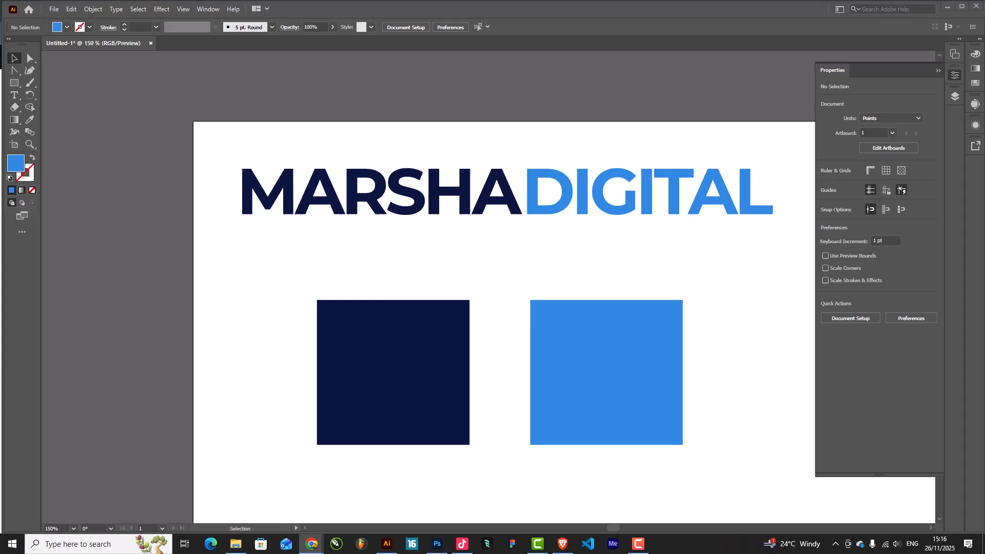
Paste the tagline as new Regular-weight text below the title.
click(485, 239)
key(t)
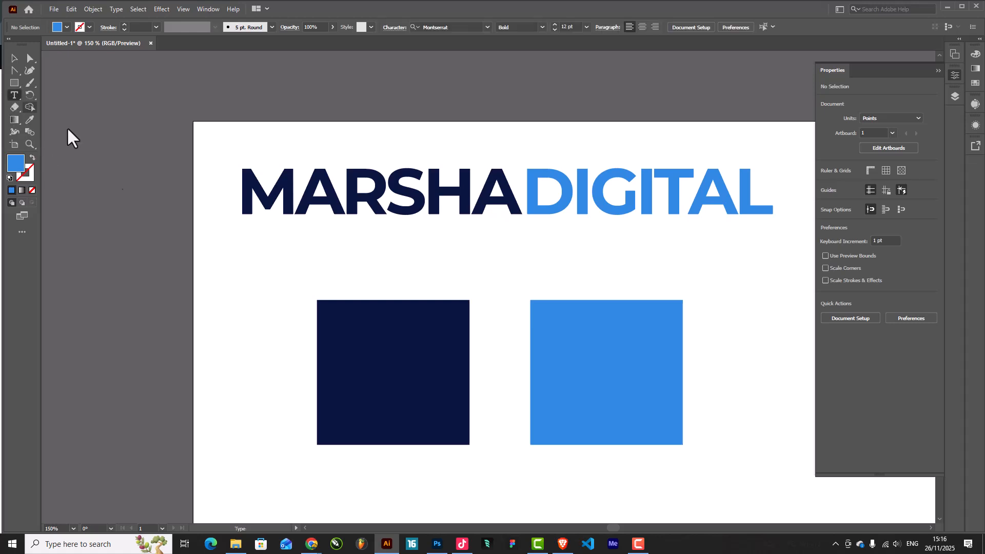
click(268, 258)
key(ctrl+v)
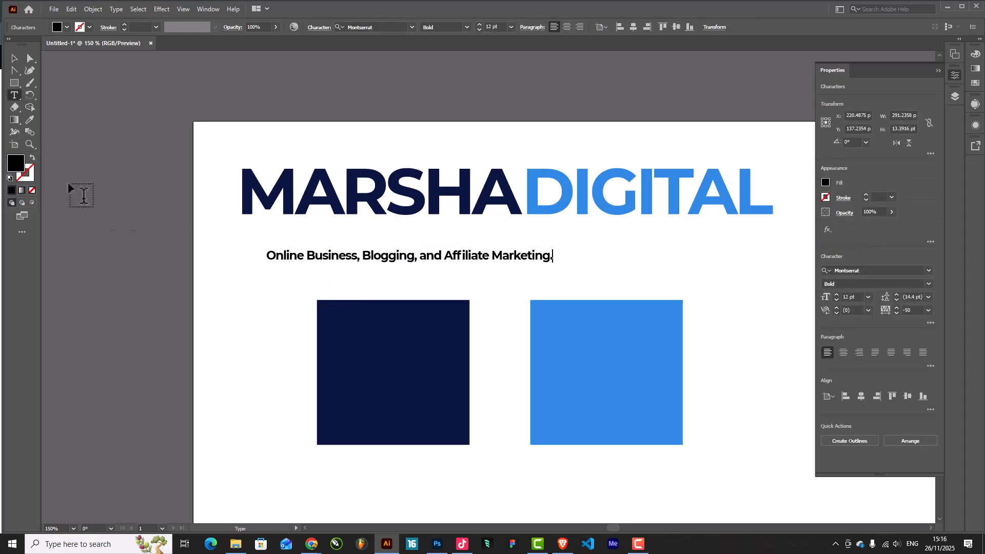
click(14, 58)
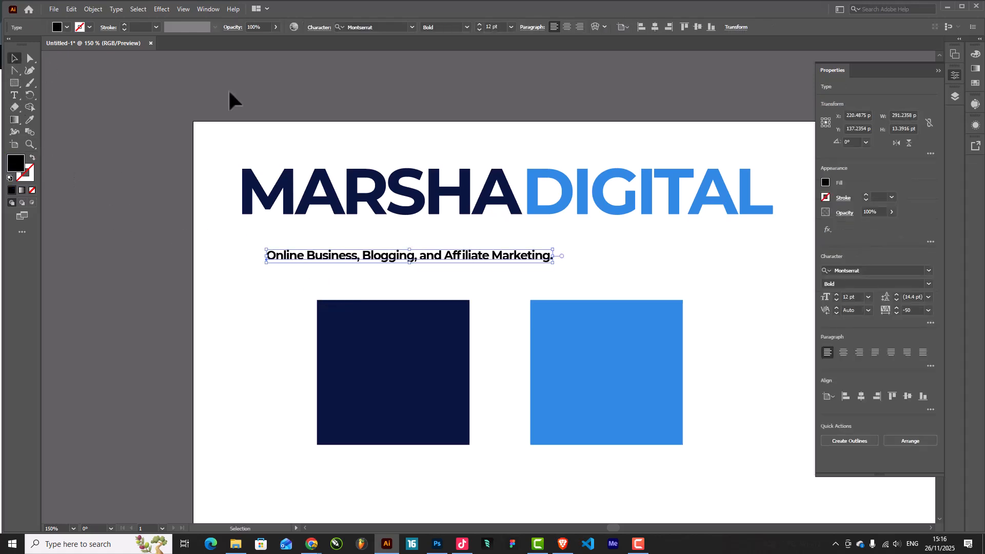
click(929, 284)
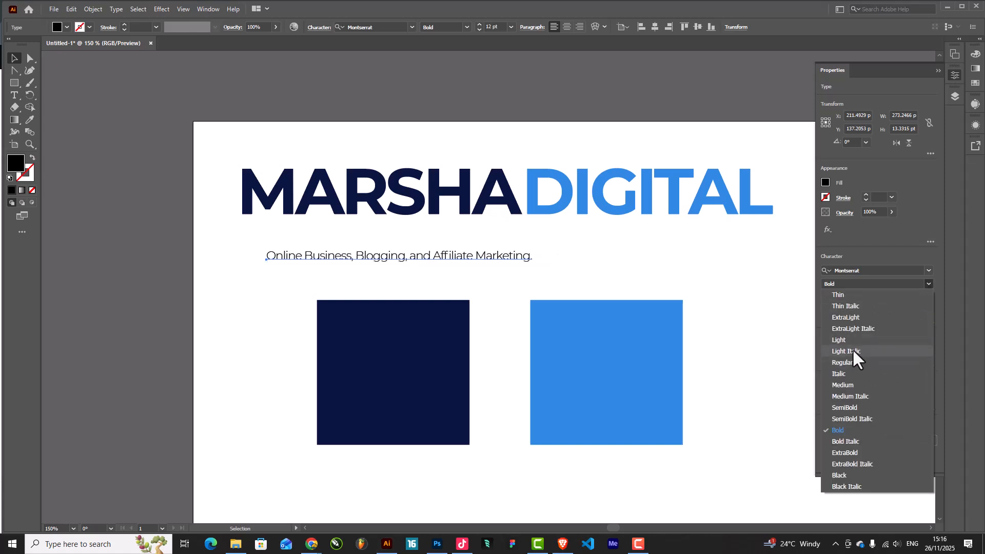
click(844, 362)
Scale the tagline to fit under the title, make it all caps with tracking 200.
drag(538, 261, 643, 240)
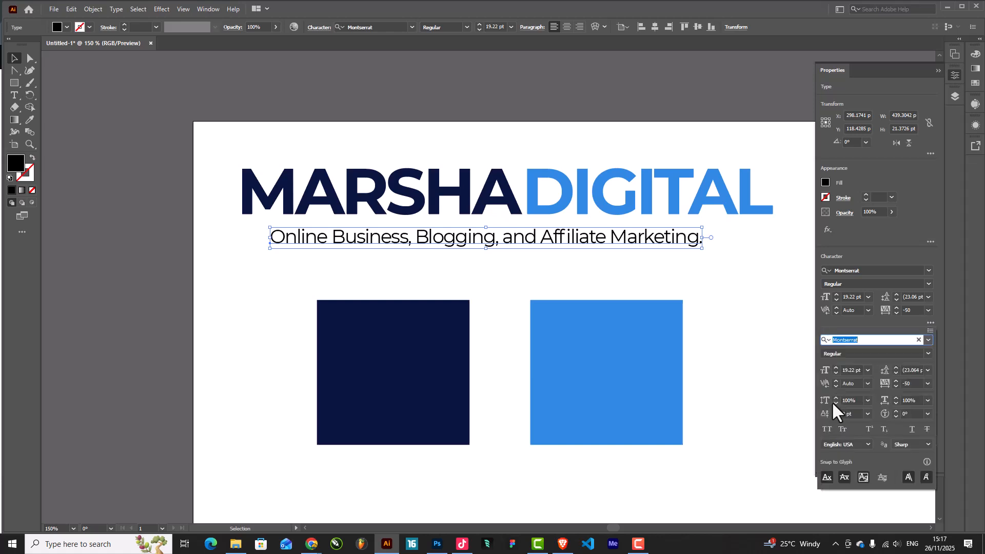
click(827, 429)
click(791, 239)
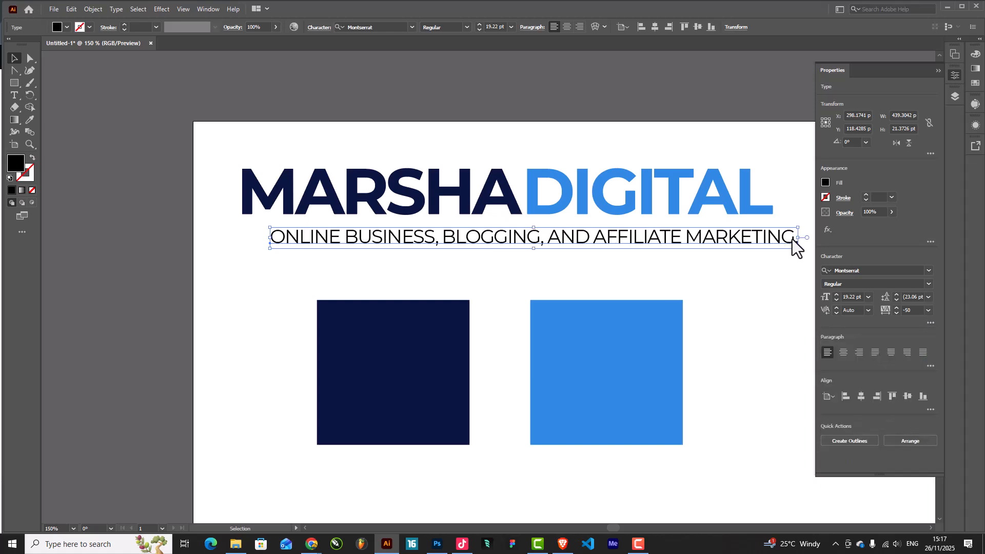
drag(799, 240, 605, 241)
click(928, 310)
click(941, 461)
Colour the tagline with the right square's blue using the Eyedropper.
scroll(605, 237, down, 2)
scroll(735, 238, up, 2)
click(645, 251)
scroll(565, 240, down, 2)
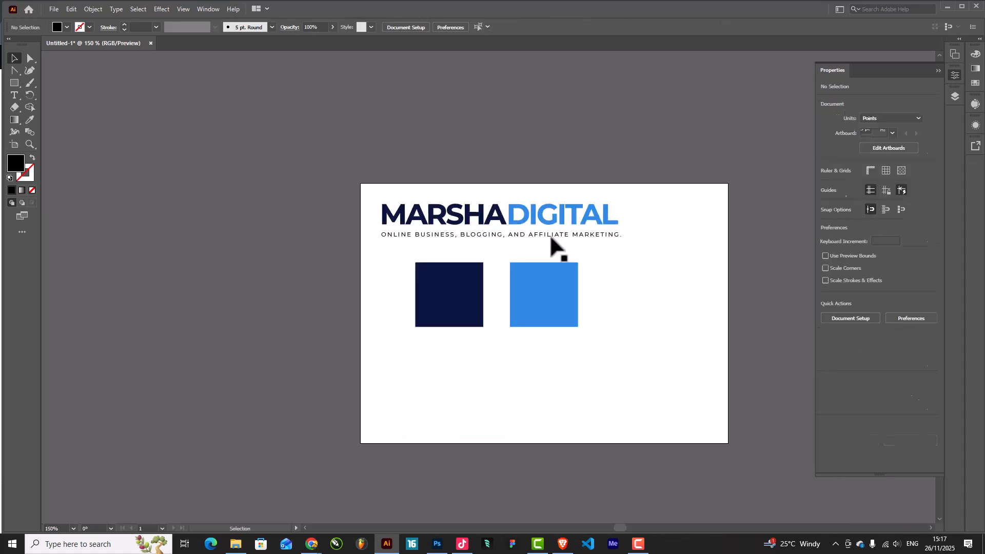
scroll(559, 237, up, 2)
click(539, 235)
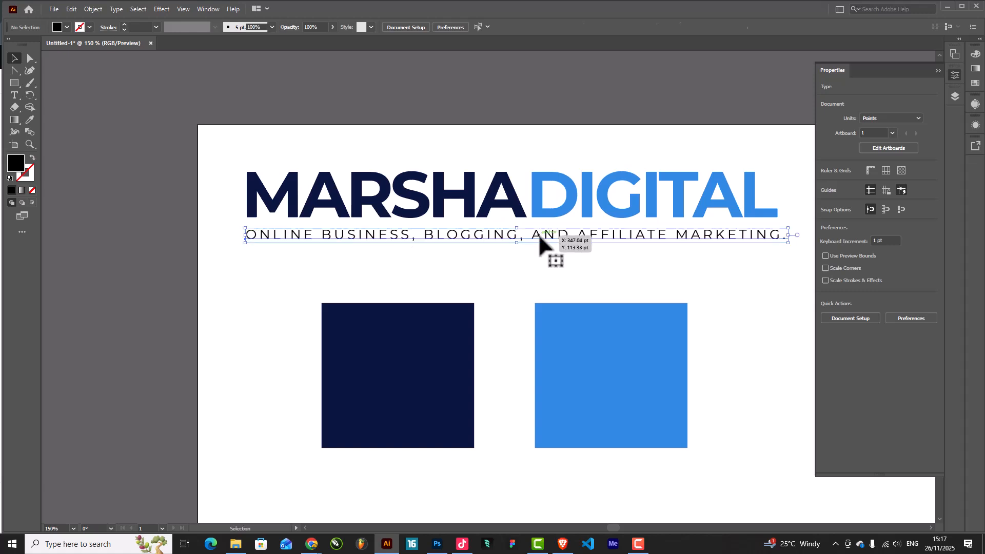
key(i)
click(595, 362)
key(v)
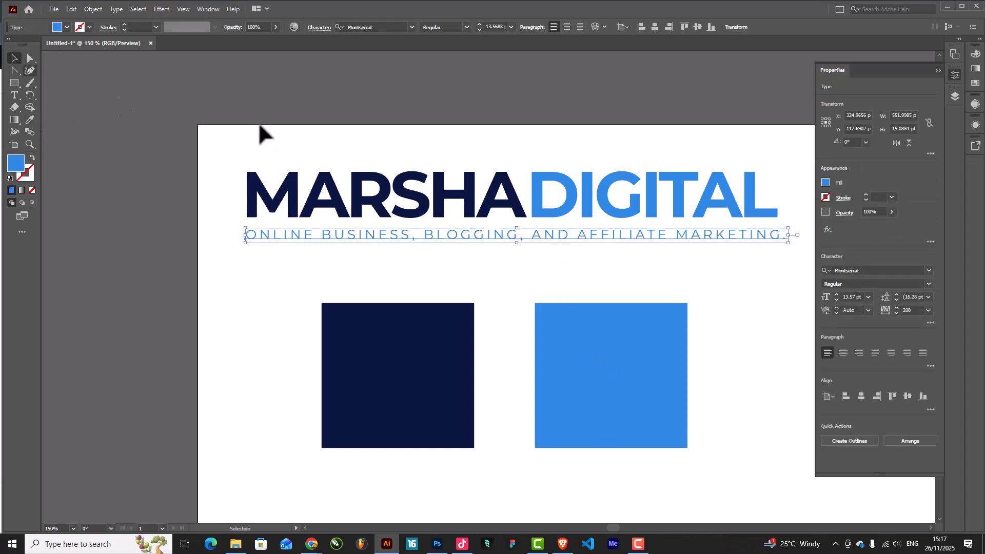
click(118, 95)
scroll(480, 237, down, 2)
scroll(481, 228, up, 1)
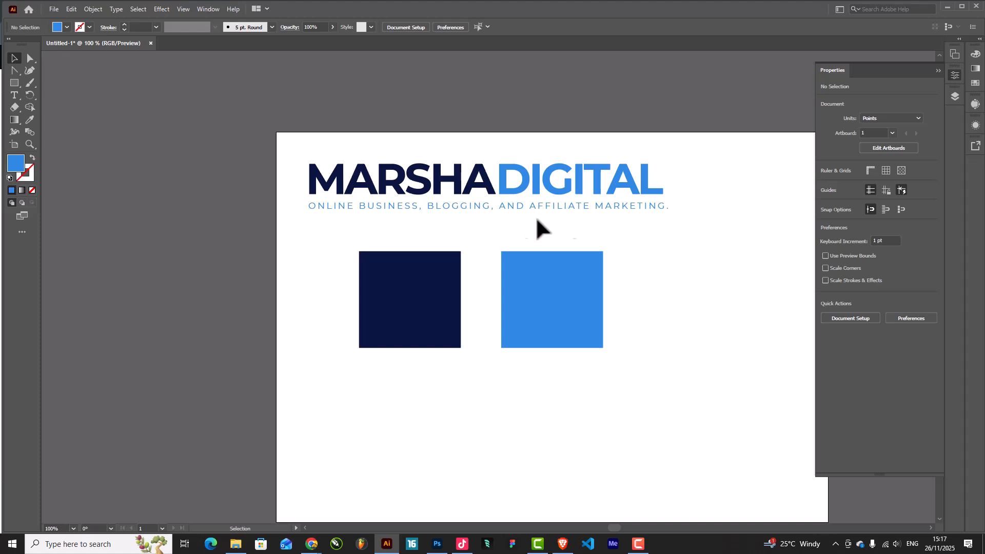
Replace the word 'AND' in the tagline with '&'.
click(601, 185)
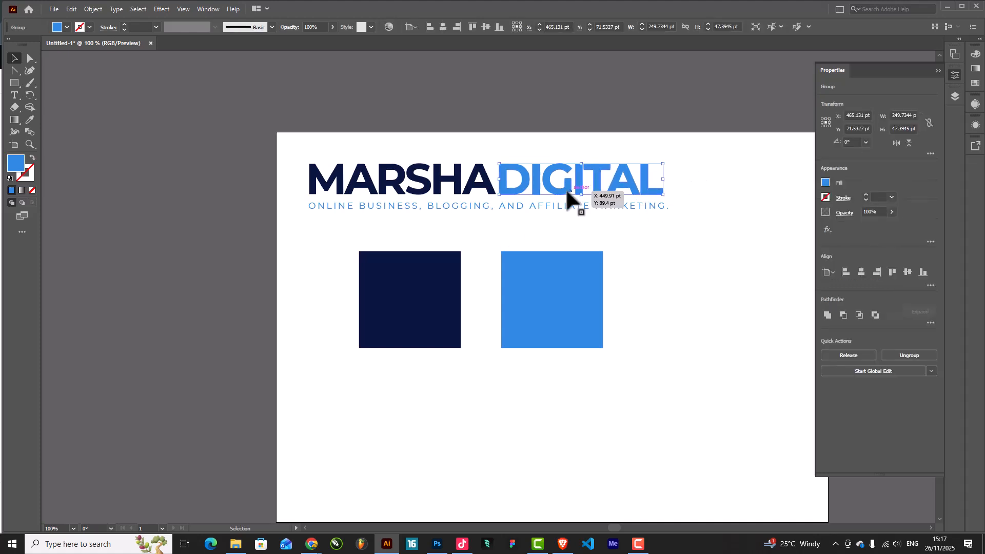
scroll(567, 194, up, 1)
click(571, 215)
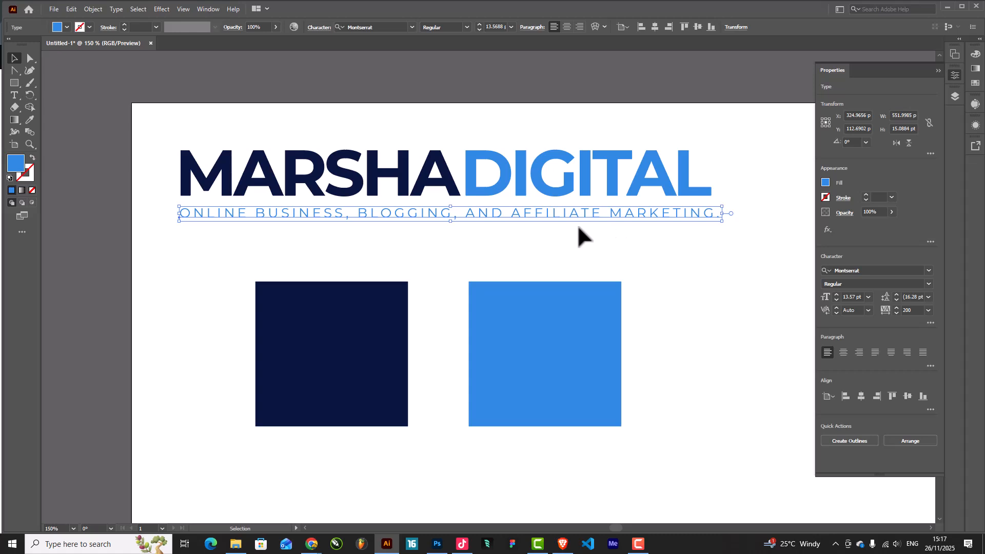
click(306, 246)
scroll(485, 214, up, 1)
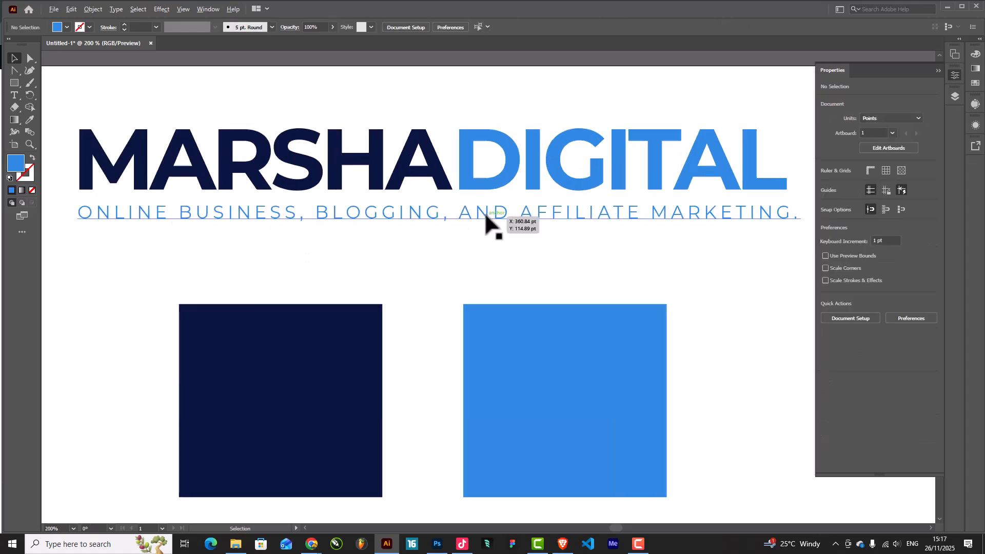
double_click(486, 214)
key(ctrl+a)
double_click(486, 214)
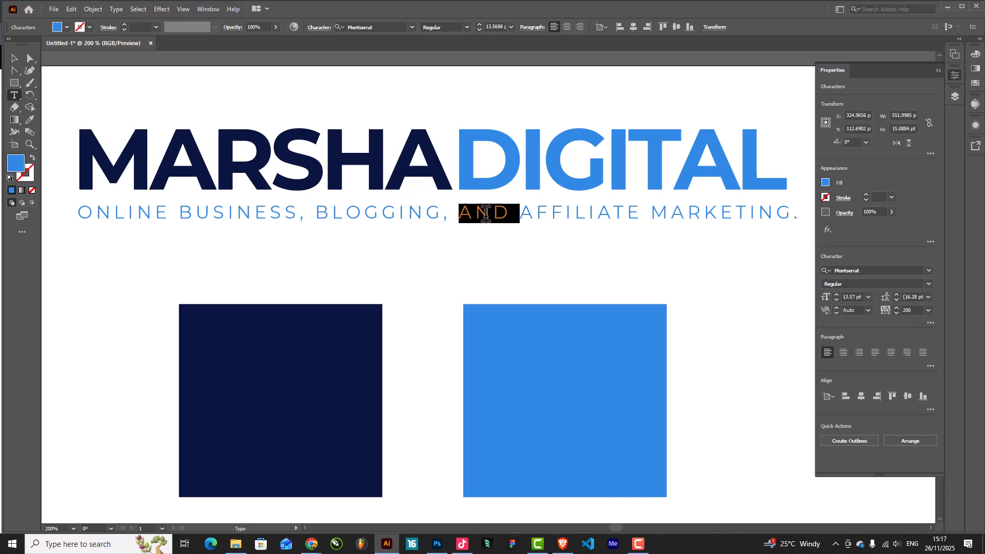
text(&)
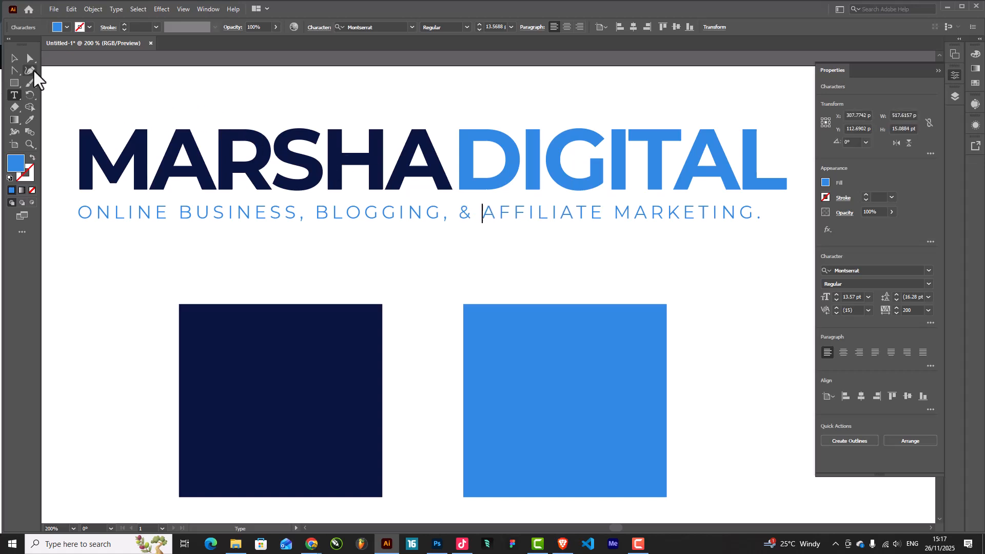
click(14, 57)
scroll(627, 208, down, 2)
click(703, 183)
drag(721, 156, 315, 224)
click(461, 145)
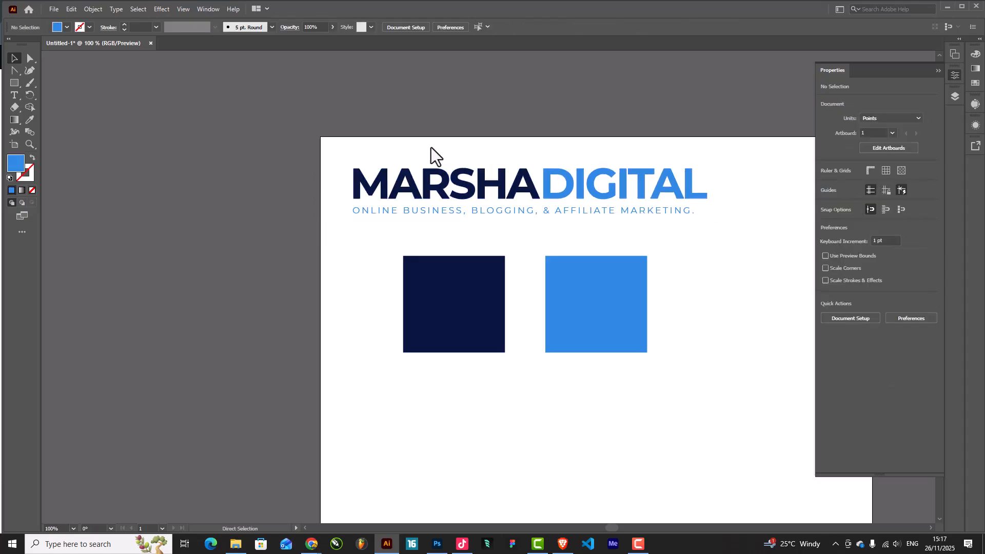
In Save As, browse to MARSHA CREATIVES > YOU TUBE > MARSHA DIGITAL.
key(ctrl+s)
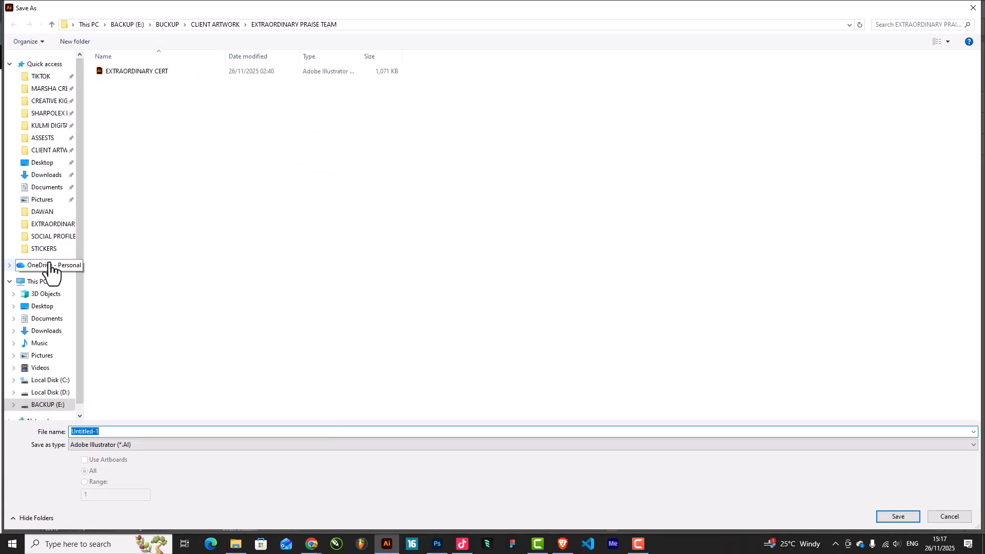
click(47, 152)
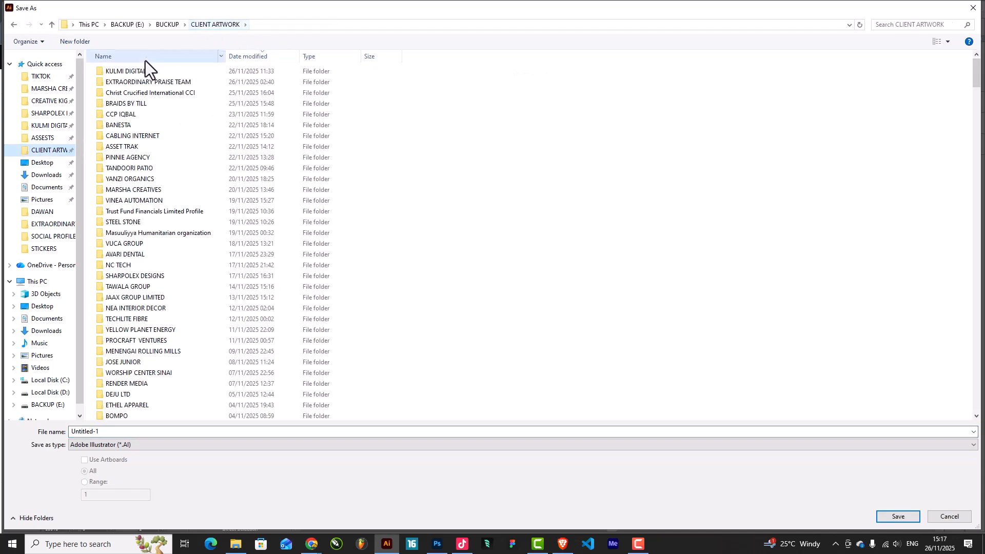
scroll(44, 215, down, 1)
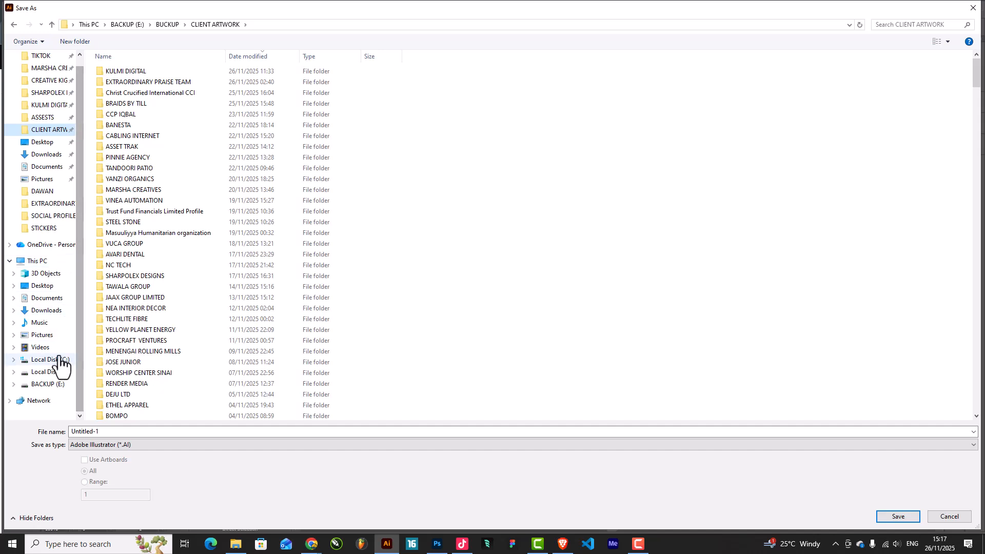
scroll(61, 352, up, 1)
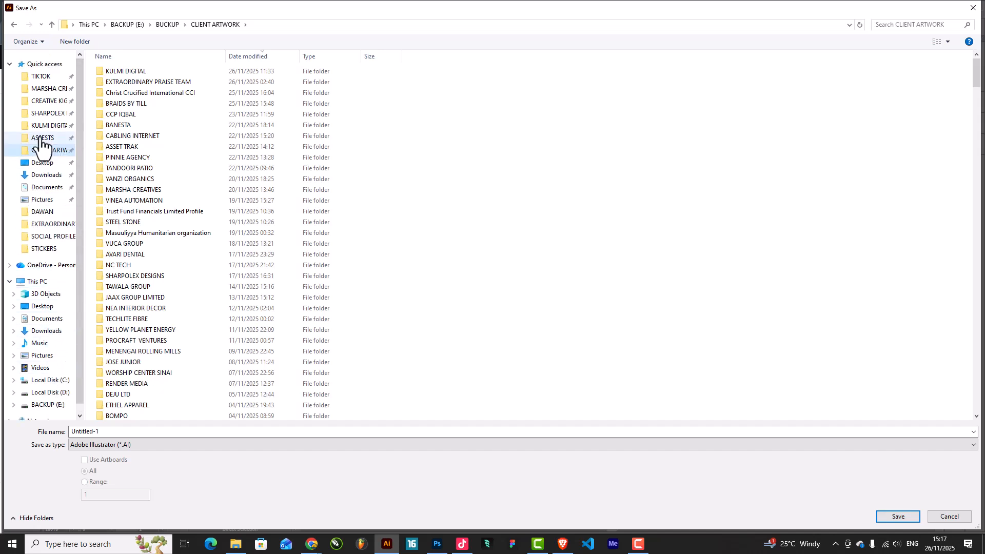
click(46, 90)
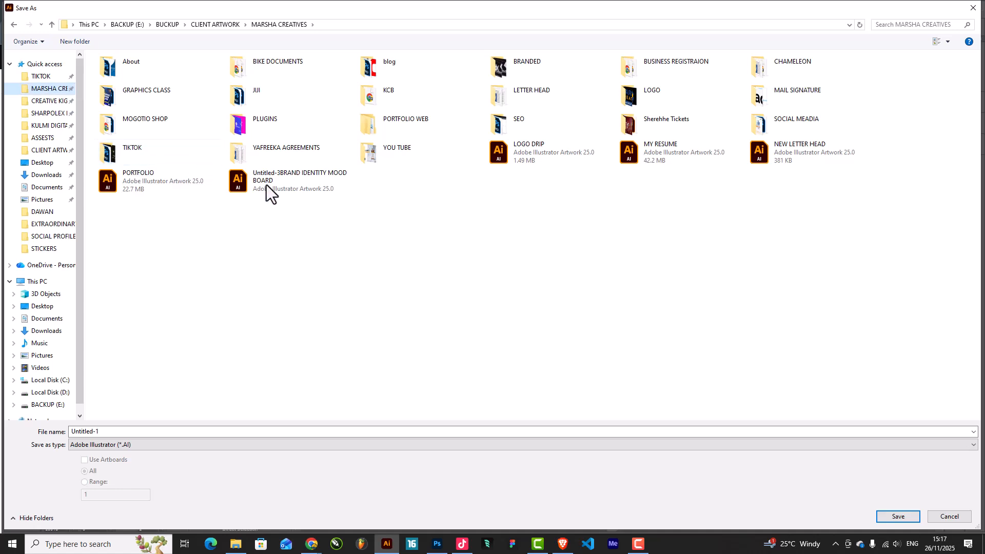
double_click(429, 148)
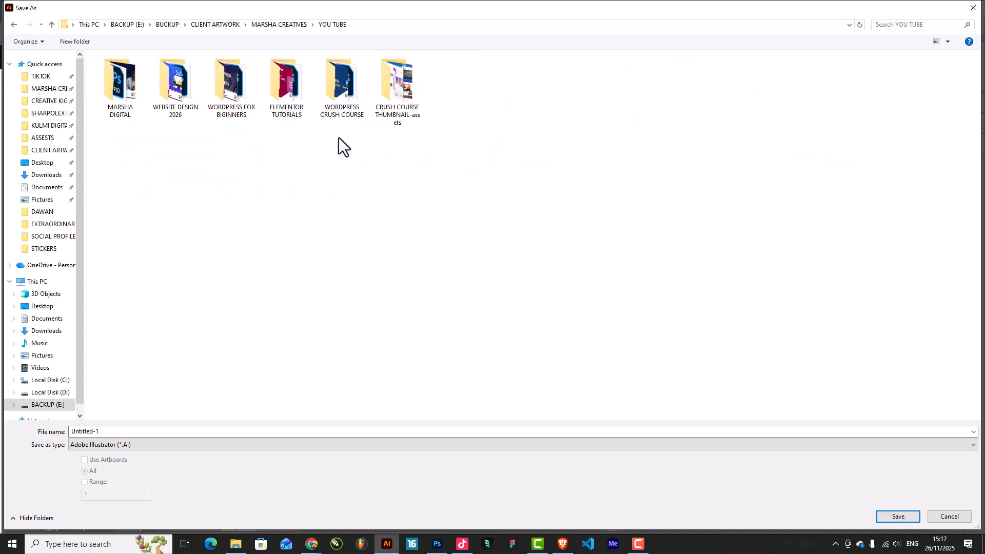
double_click(114, 88)
Create a LOGO folder there and save the file as MD LOGO.
click(82, 48)
text(LOGO)
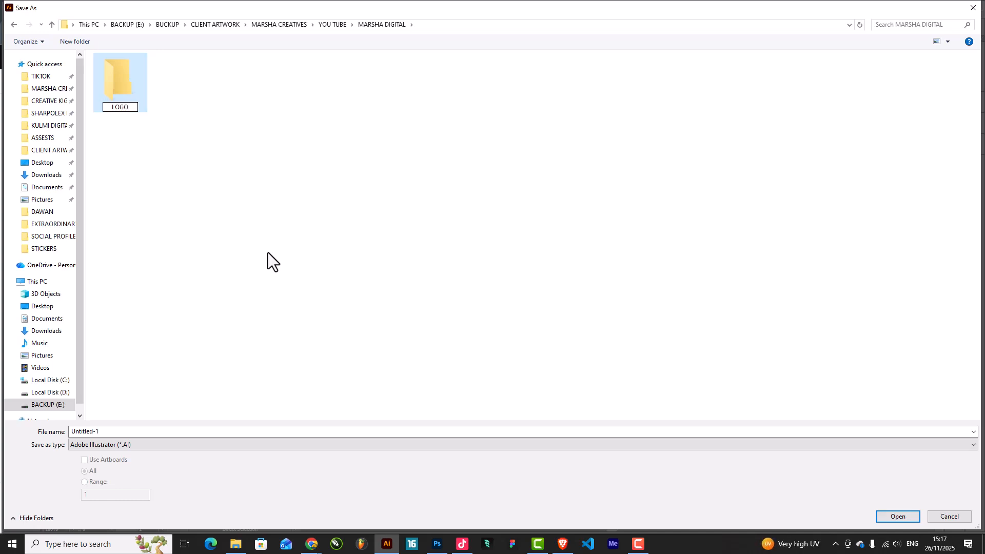
key(Return)
key(Return)
click(146, 432)
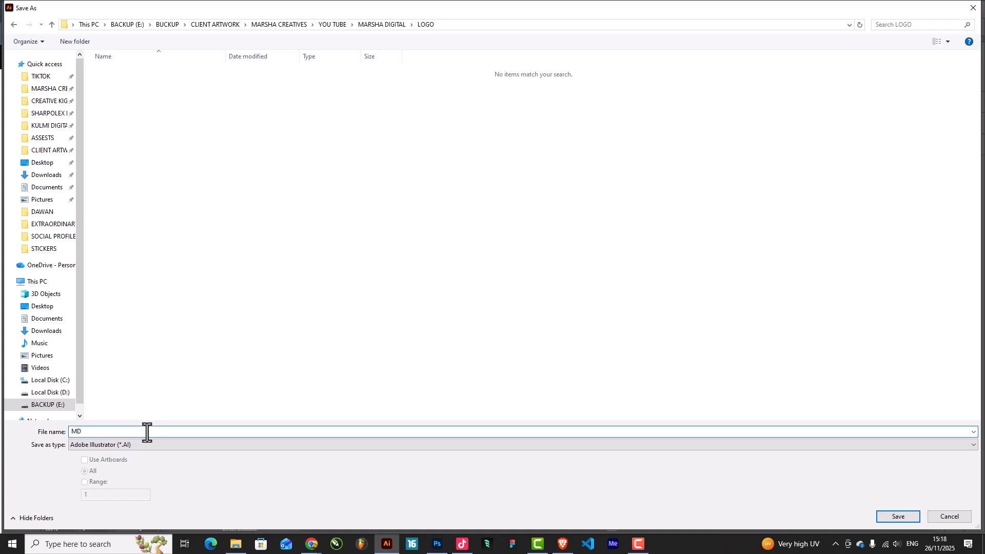
text(MD LOGO)
key(Return)
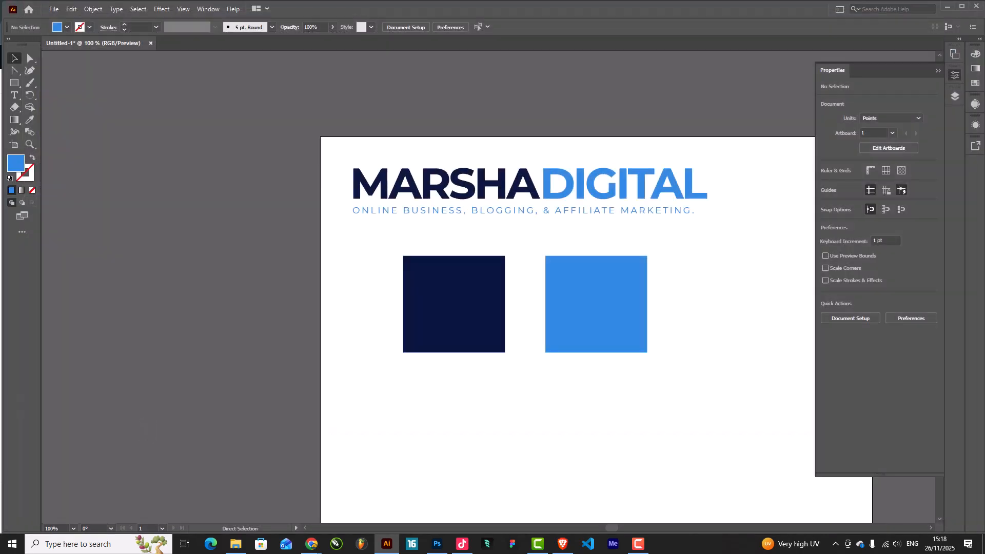
Accept the default Illustrator save options and duplicate the whole logo.
key(Return)
drag(728, 147, 312, 222)
scroll(311, 221, down, 2)
mouse_move(395, 195)
mouse_down()
mouse_move(400, 148)
mouse_move(400, 193)
mouse_up()
scroll(393, 191, up, 2)
Make the copy's MARSHA lettering and tagline white with the Eyedropper.
click(396, 175)
click(409, 204)
shift+click(491, 225)
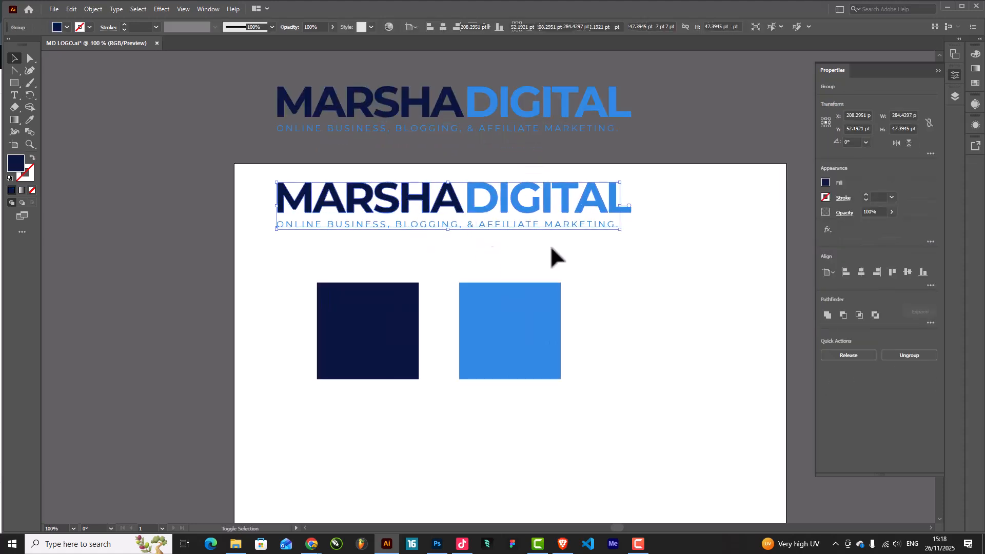
shift+click(491, 225)
key(o)
key(i)
click(634, 268)
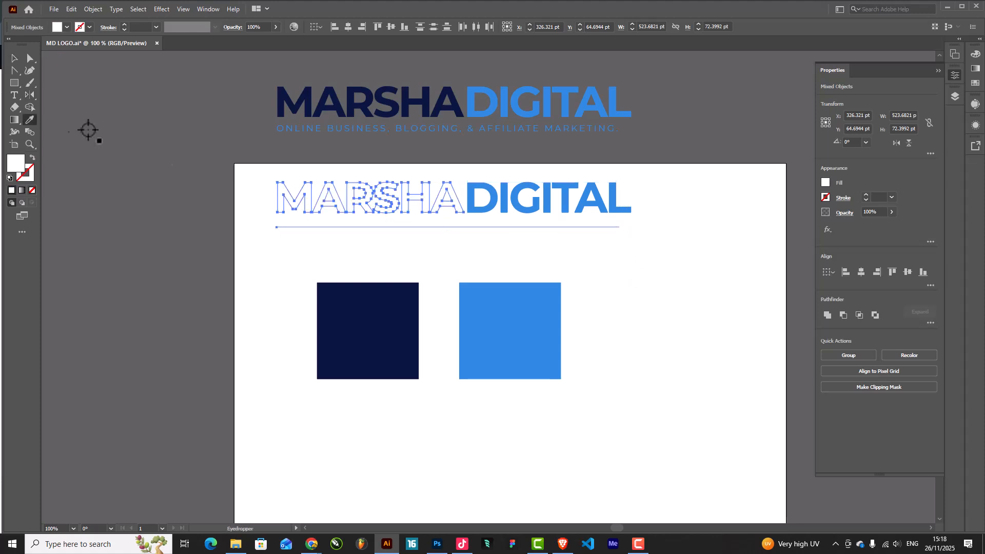
Move the whole white-and-blue logo copy up off the artboard.
click(16, 60)
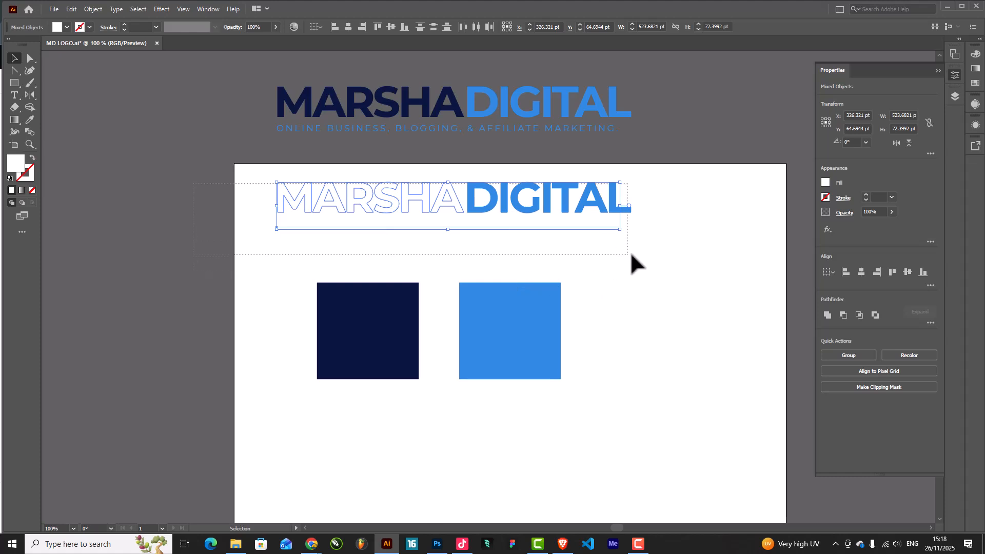
shift+click(548, 204)
drag(548, 204, 633, 177)
scroll(401, 239, down, 2)
Move the colour squares aside and centre the dark logo on Artboard 1.
drag(505, 248, 293, 323)
drag(405, 266, 209, 250)
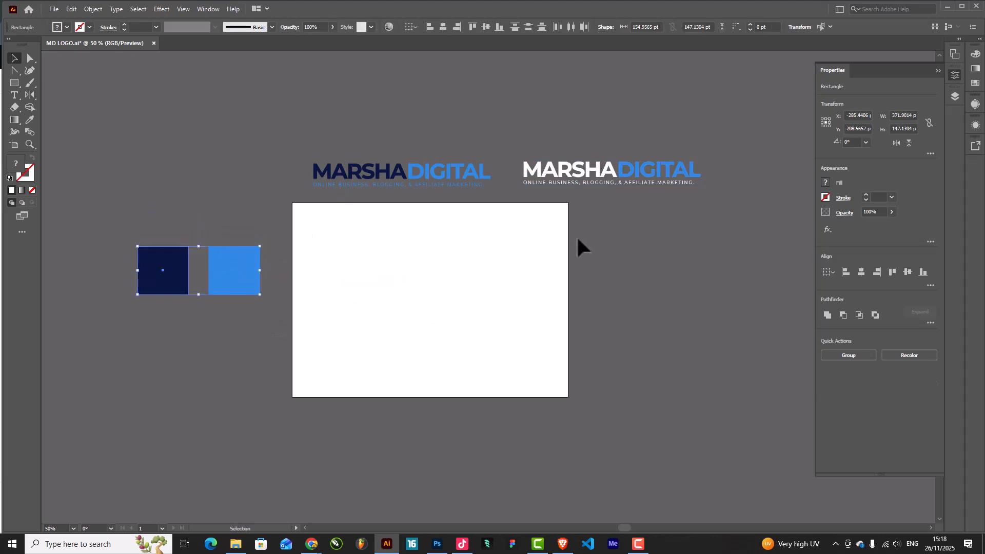
click(578, 246)
click(955, 54)
click(955, 54)
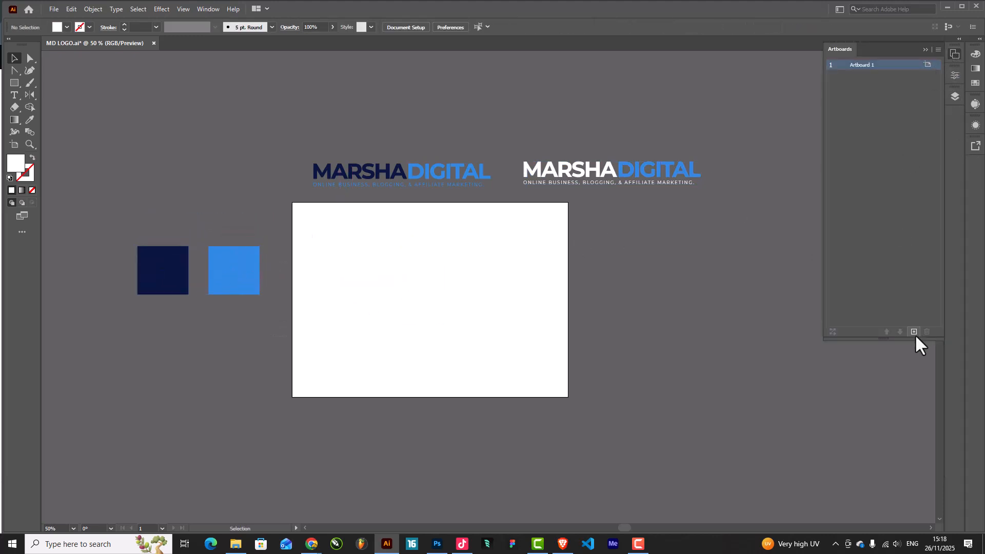
click(492, 197)
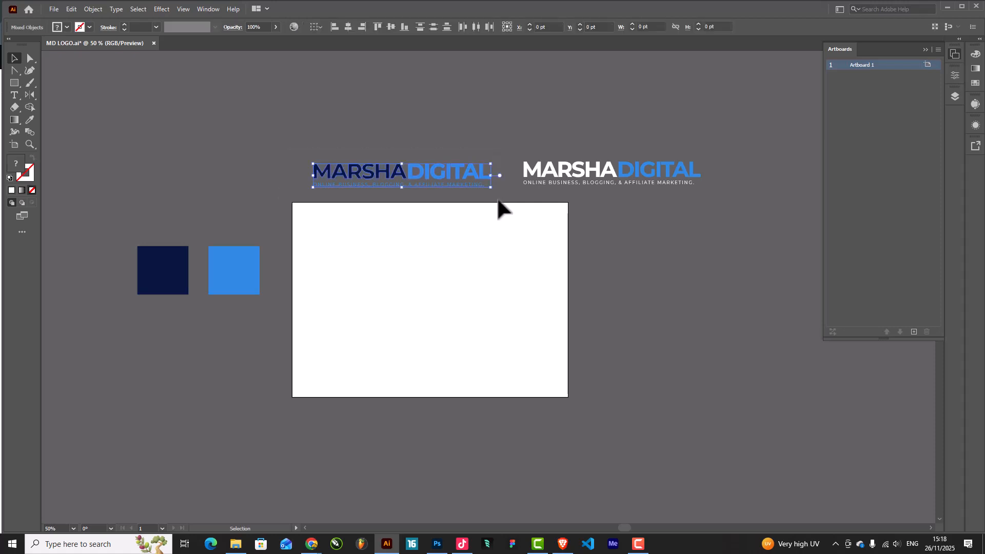
click(352, 26)
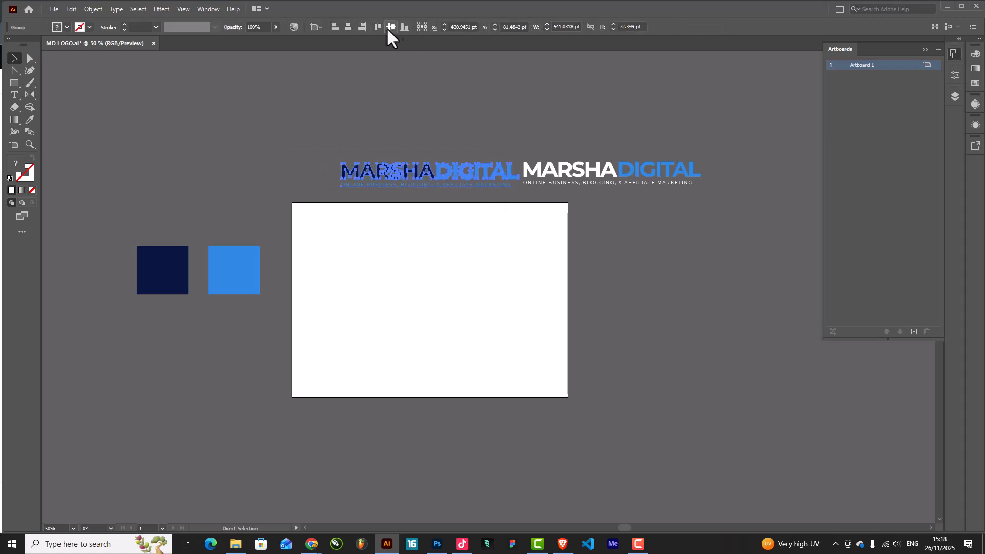
click(390, 26)
Add Artboard 2 and cover it with a rectangle filled with the logo's navy.
click(913, 332)
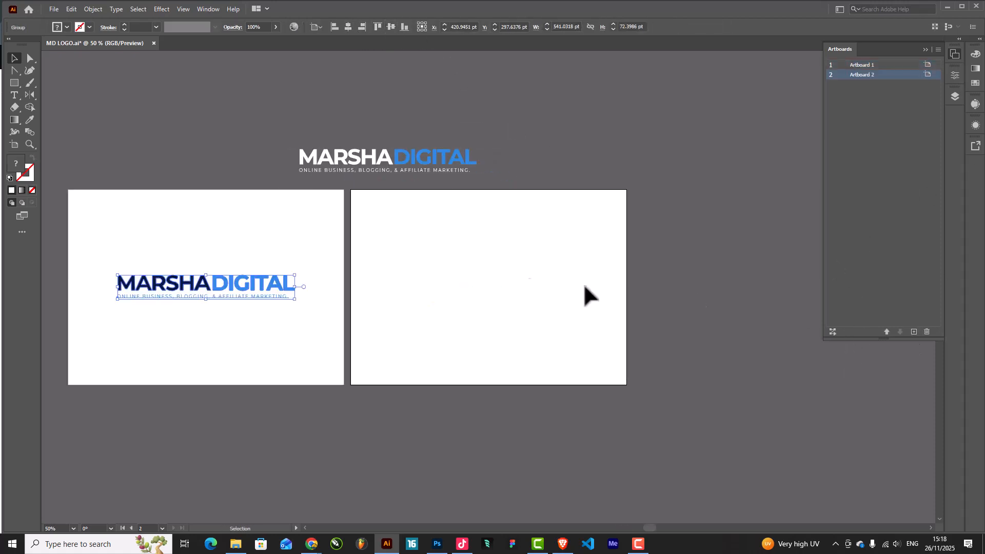
click(15, 83)
scroll(352, 234, up, 1)
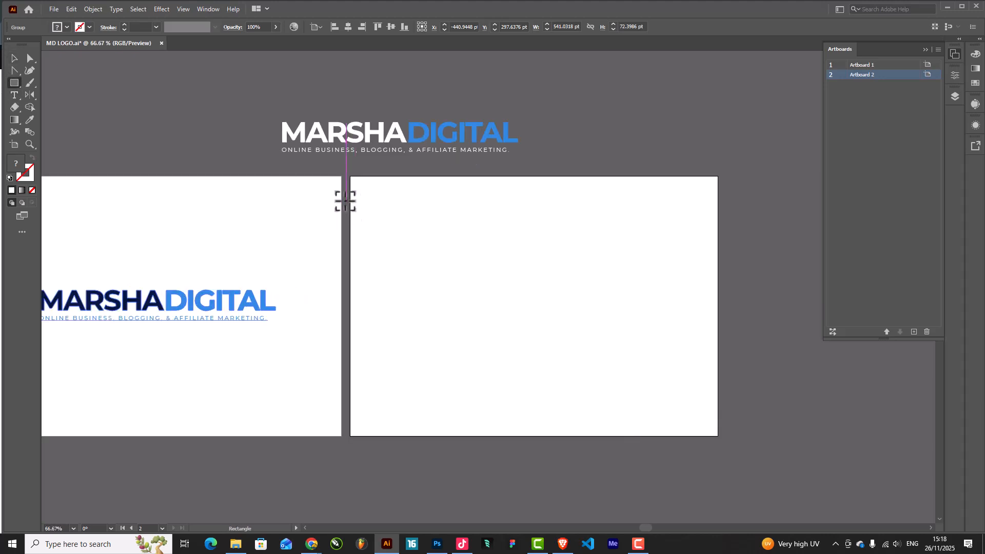
drag(351, 178, 718, 436)
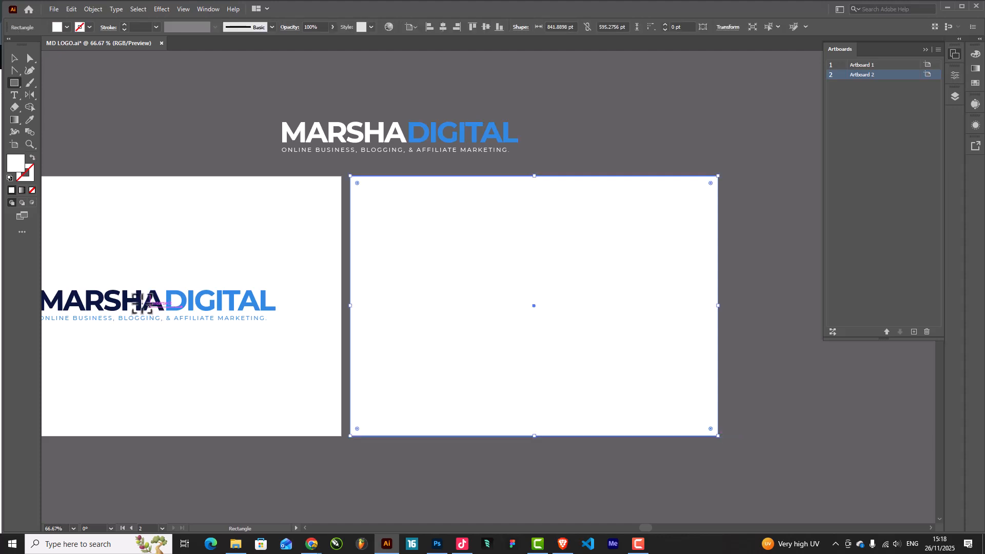
scroll(136, 297, up, 3)
key(i)
click(146, 299)
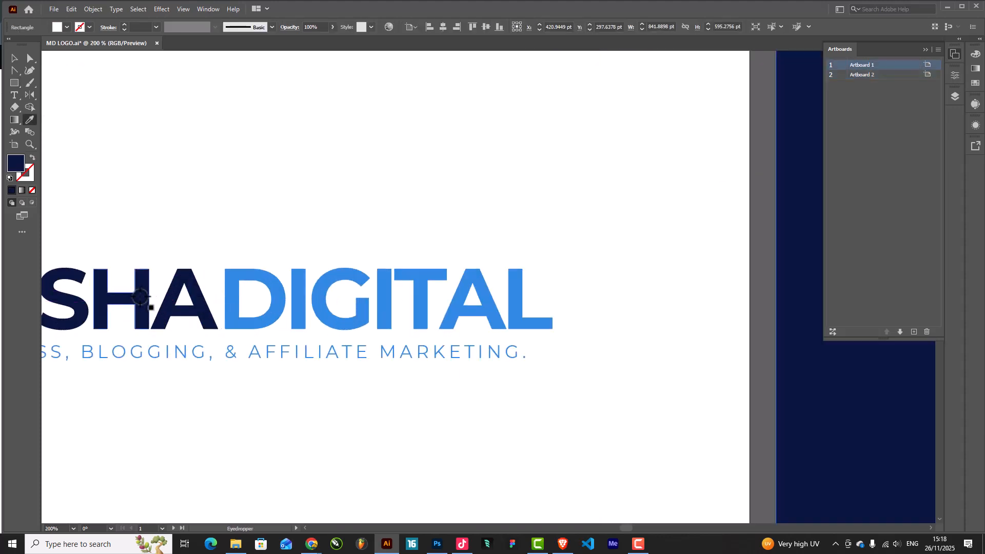
click(14, 58)
scroll(168, 184, down, 3)
scroll(457, 112, up, 2)
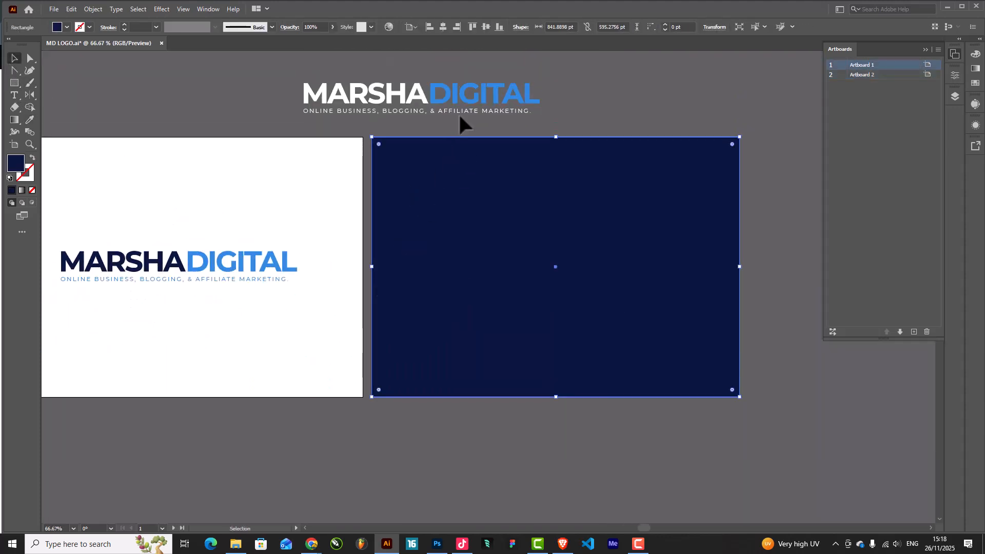
Move the white logo onto the navy artboard and bring it to the front.
click(459, 110)
scroll(544, 113, up, 2)
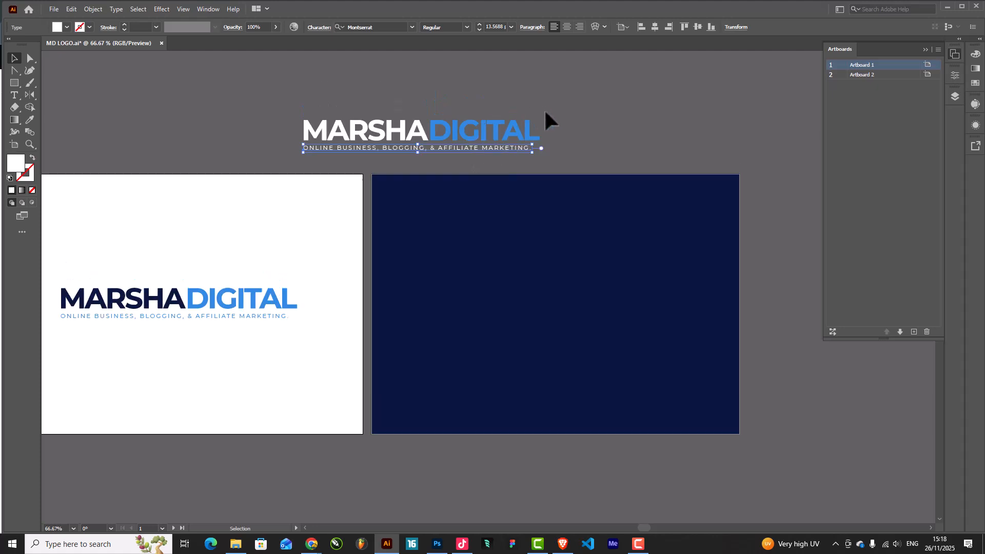
click(308, 152)
click(349, 26)
click(390, 27)
drag(193, 303, 580, 303)
right_click(580, 302)
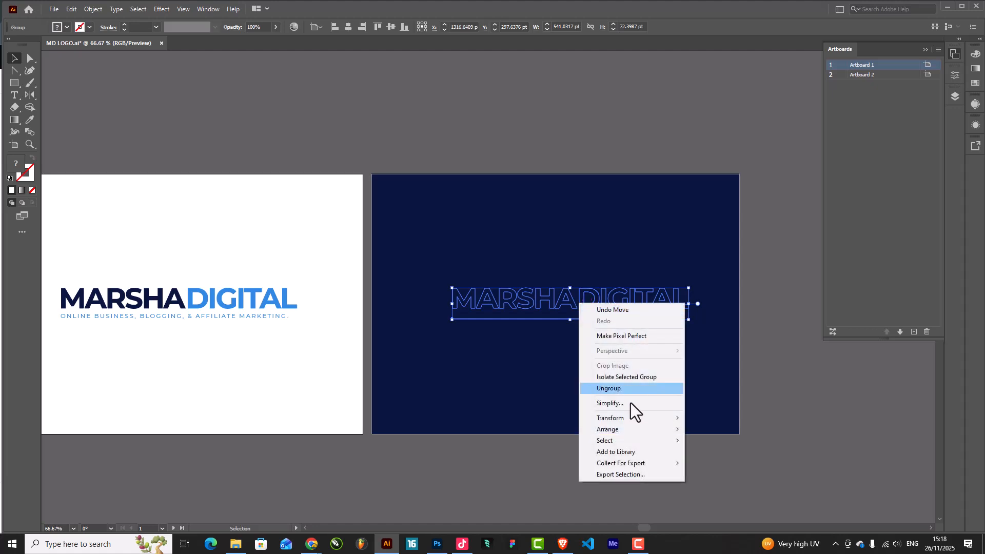
mouse_move(632, 437)
click(709, 435)
Centre the white logo horizontally on the navy artboard, then shift both logos together.
click(568, 270)
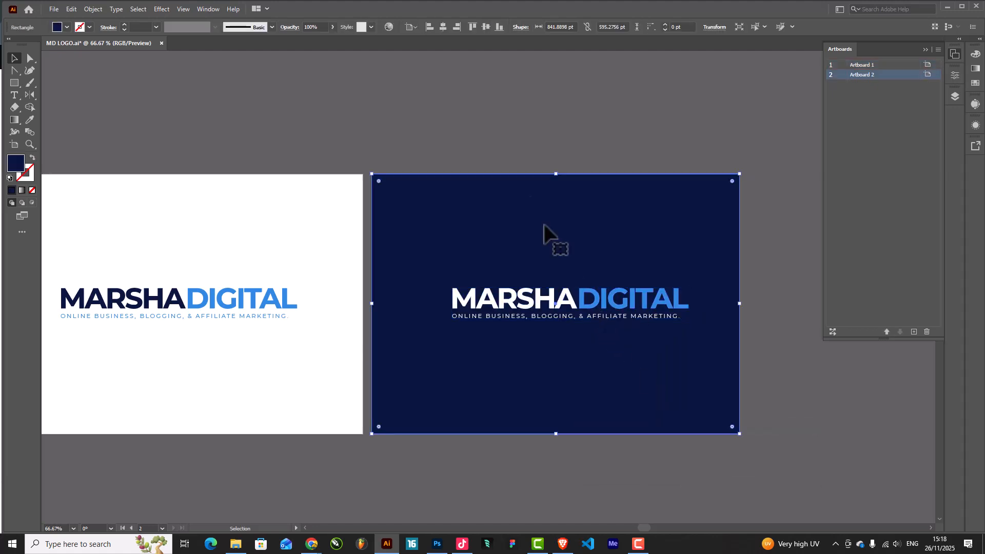
click(590, 314)
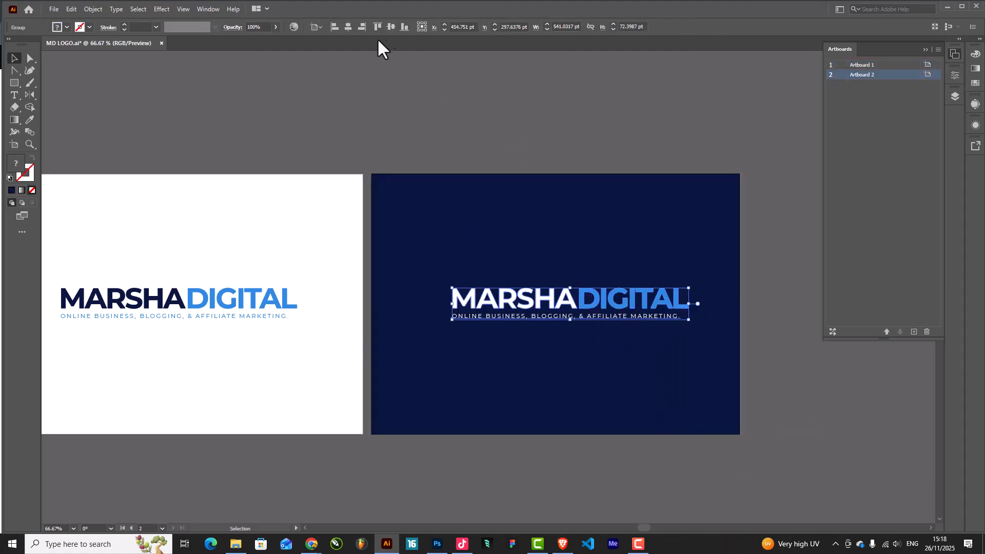
click(350, 27)
click(497, 117)
scroll(641, 177, down, 1)
scroll(594, 264, up, 1)
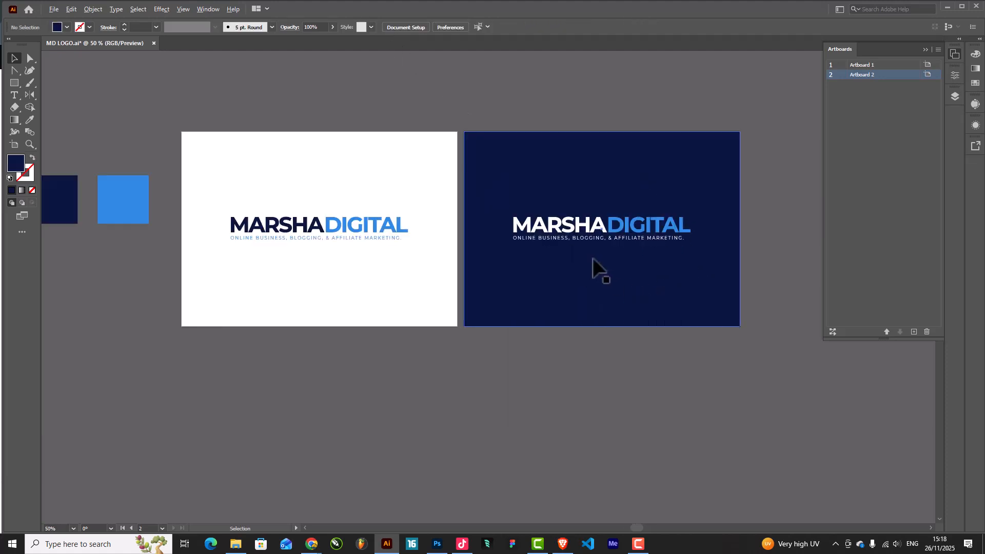
click(685, 225)
shift+click(356, 225)
drag(356, 224, 893, 212)
Export both MARSHA DIGITAL logo assets as 300 ppi PNGs and check them in the LOGO folder.
click(976, 146)
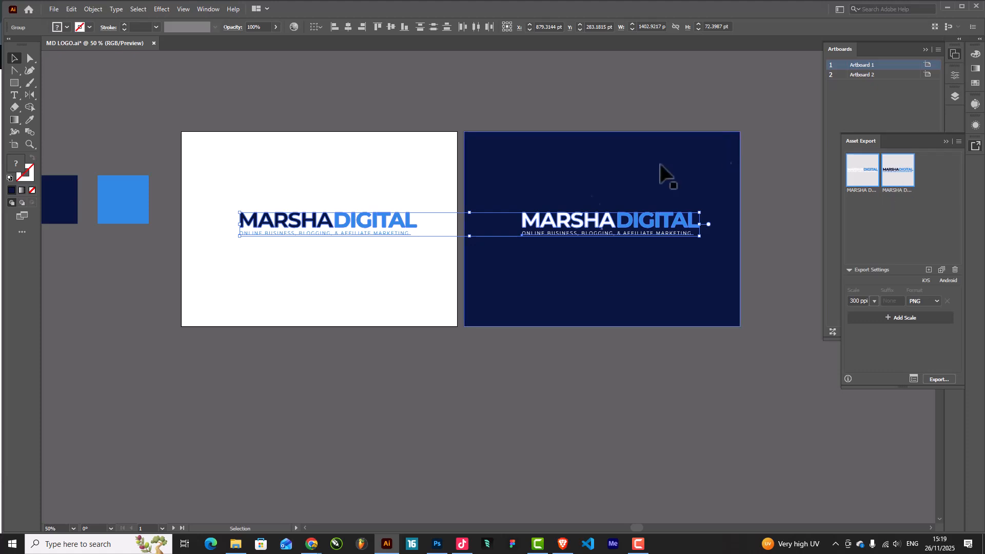
click(54, 11)
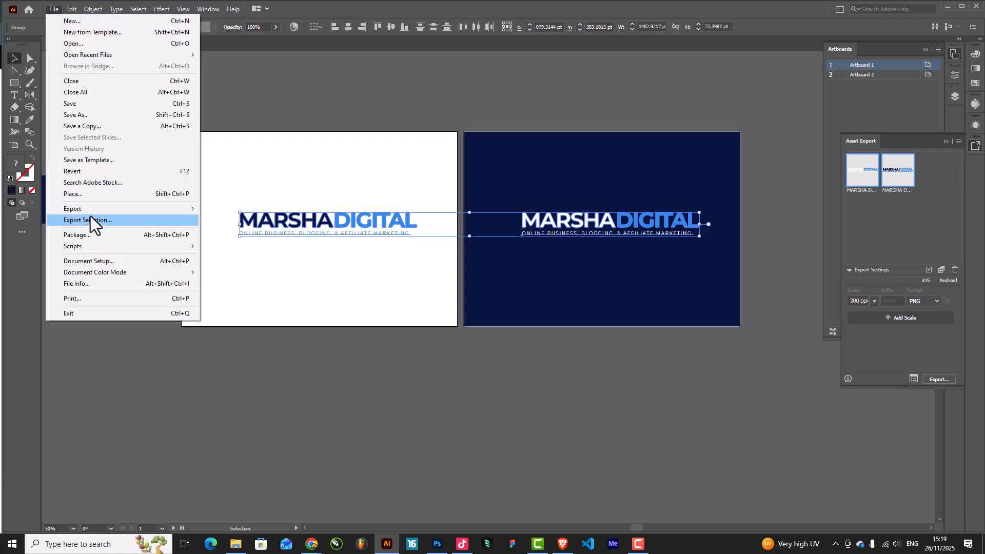
click(219, 209)
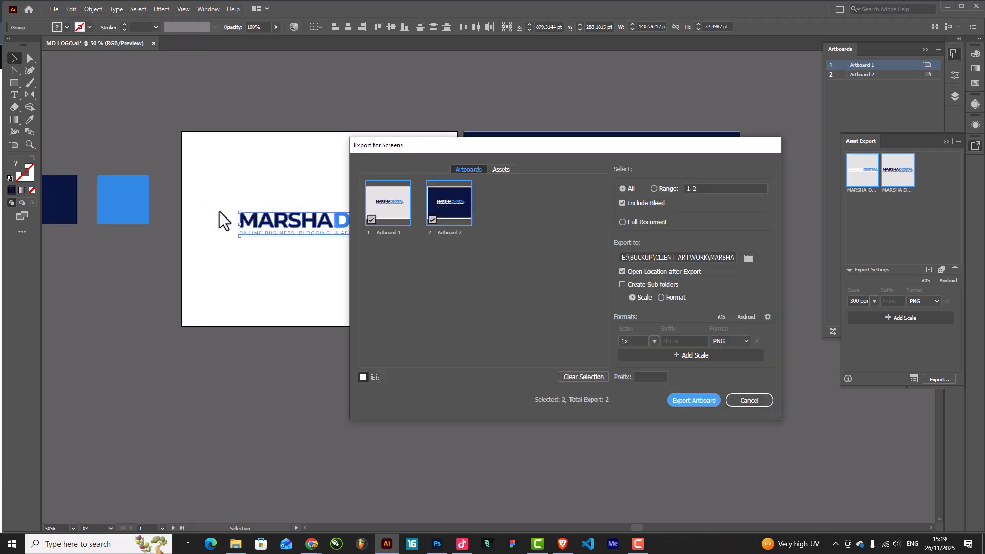
click(501, 169)
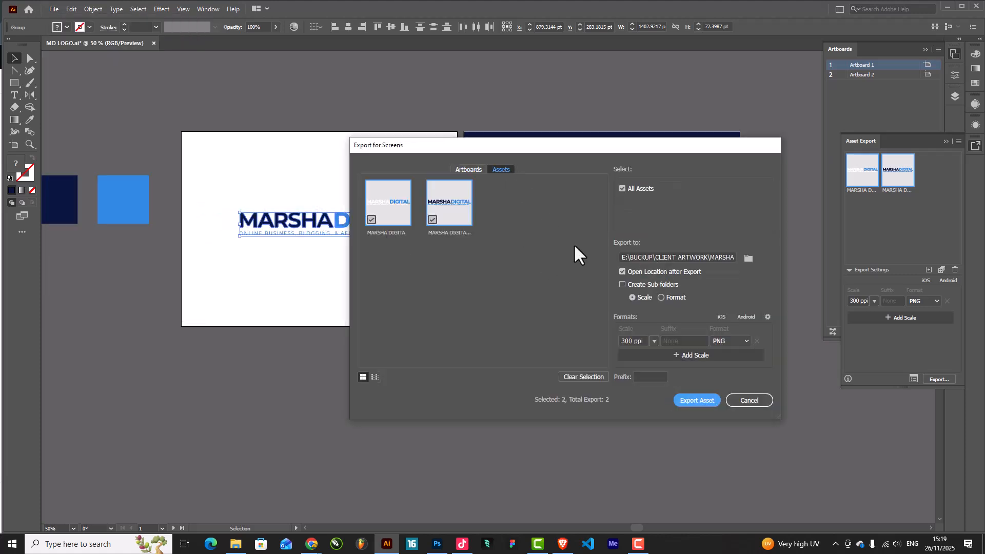
click(698, 400)
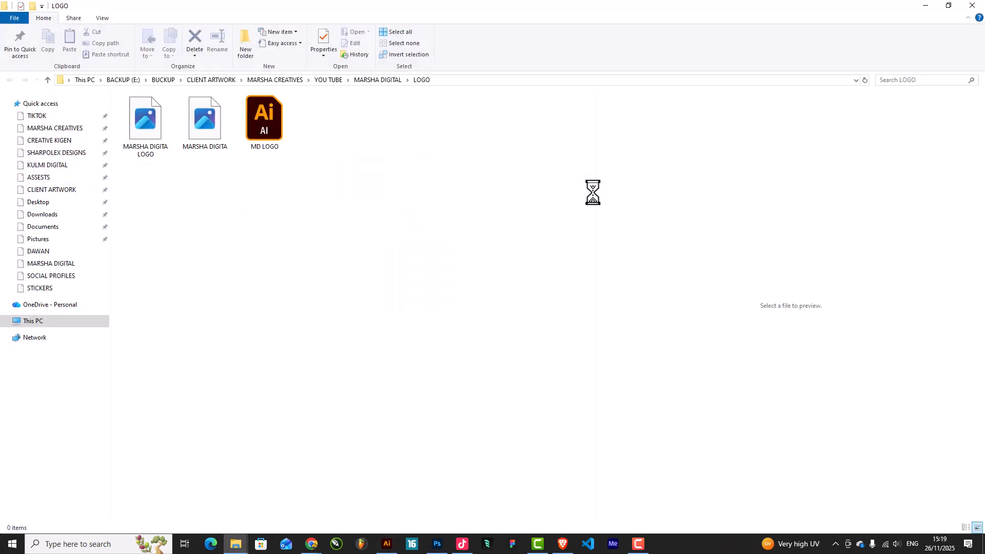
click(158, 143)
key(Right)
click(925, 6)
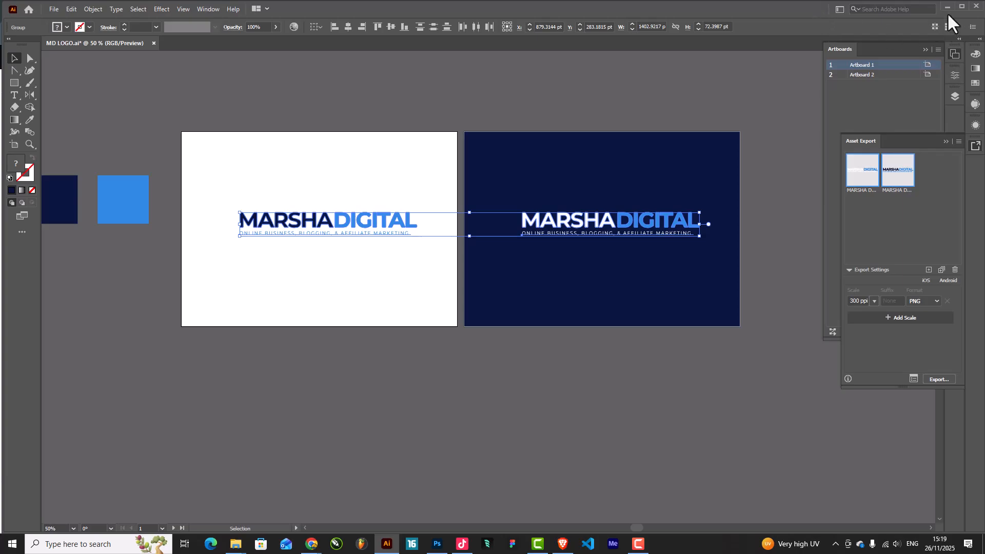
In Elementor Site Settings, open Site Identity and the Site Logo media picker.
click(949, 4)
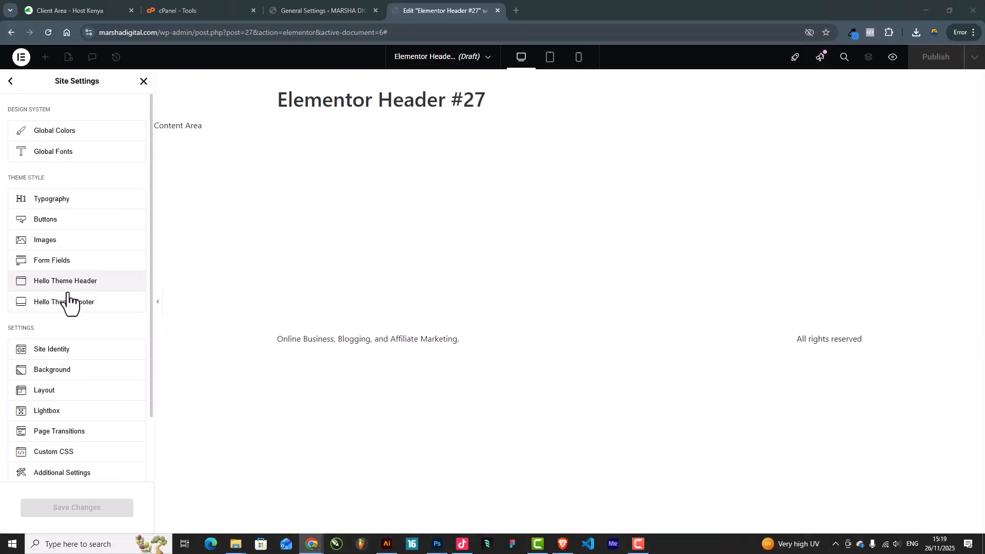
scroll(131, 272, down, 2)
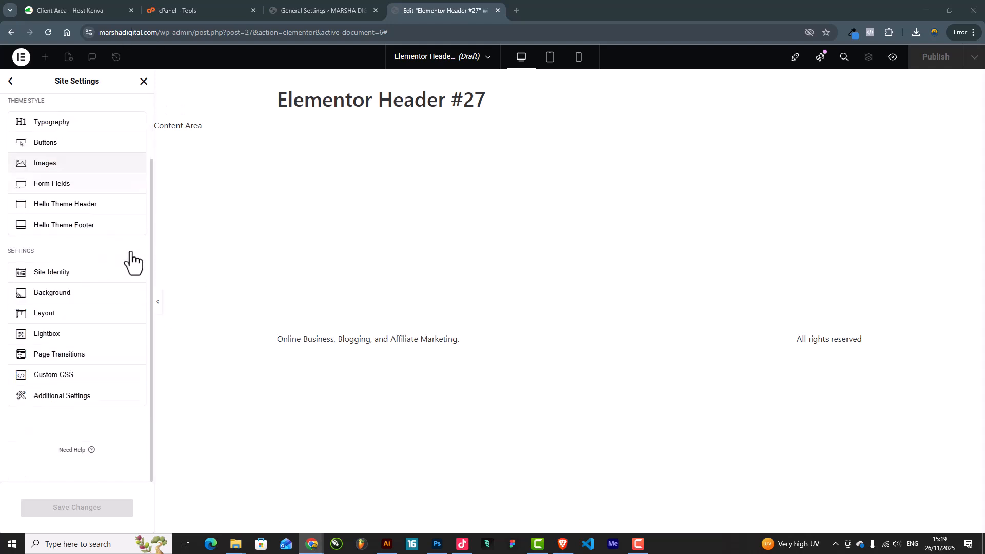
click(60, 277)
mouse_move(71, 272)
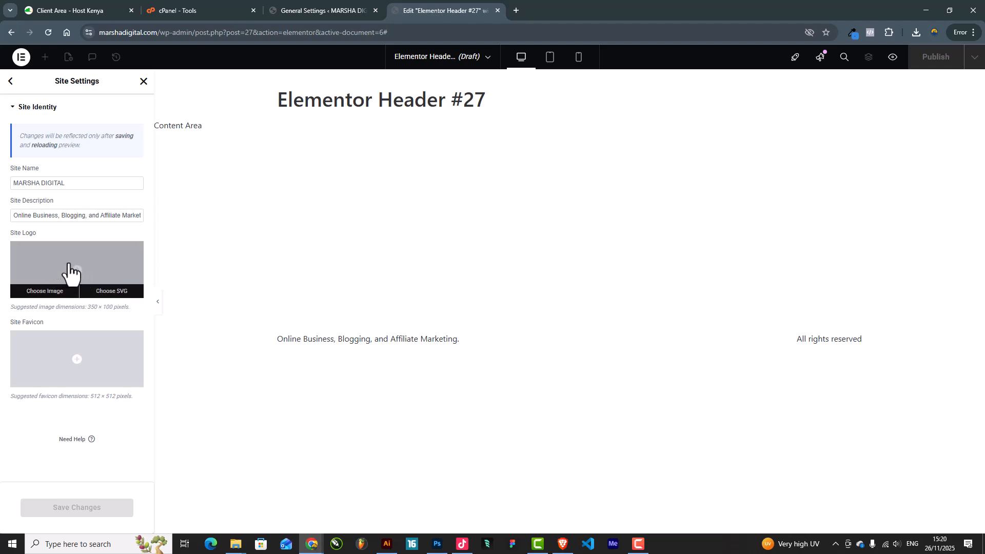
click(70, 273)
Upload both logo PNGs from the LOGO folder and set MARSHA-DIGITA.png as the site logo.
click(556, 271)
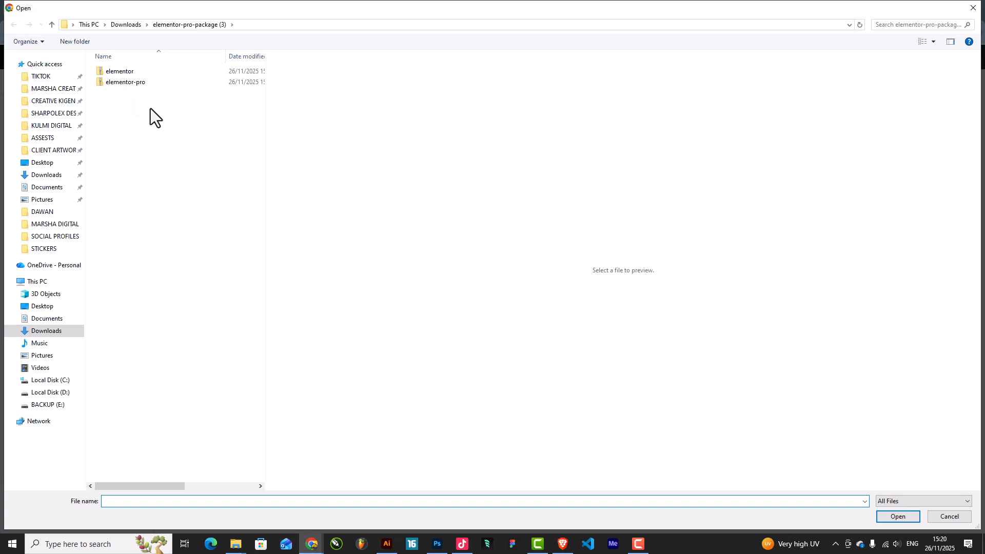
click(57, 225)
double_click(114, 89)
drag(127, 142, 190, 113)
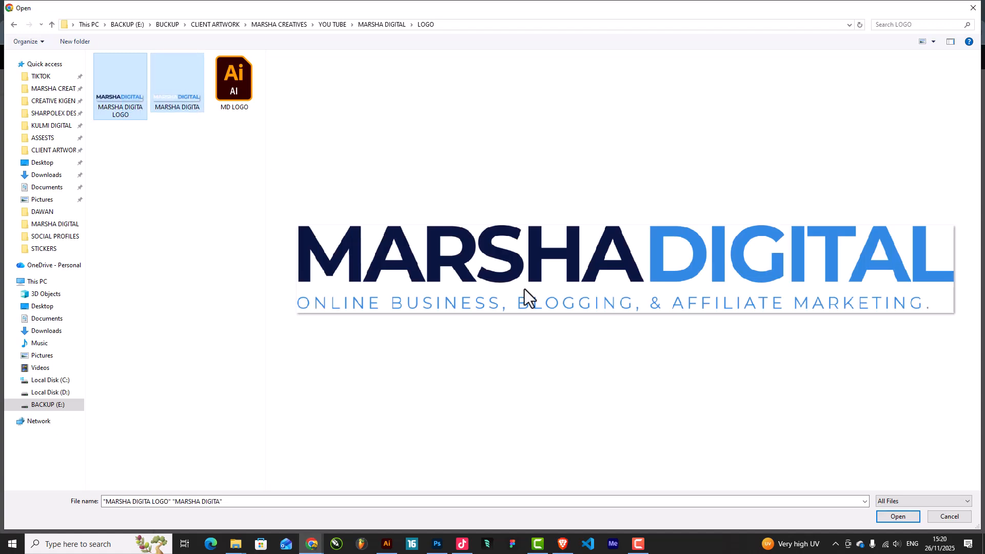
click(897, 517)
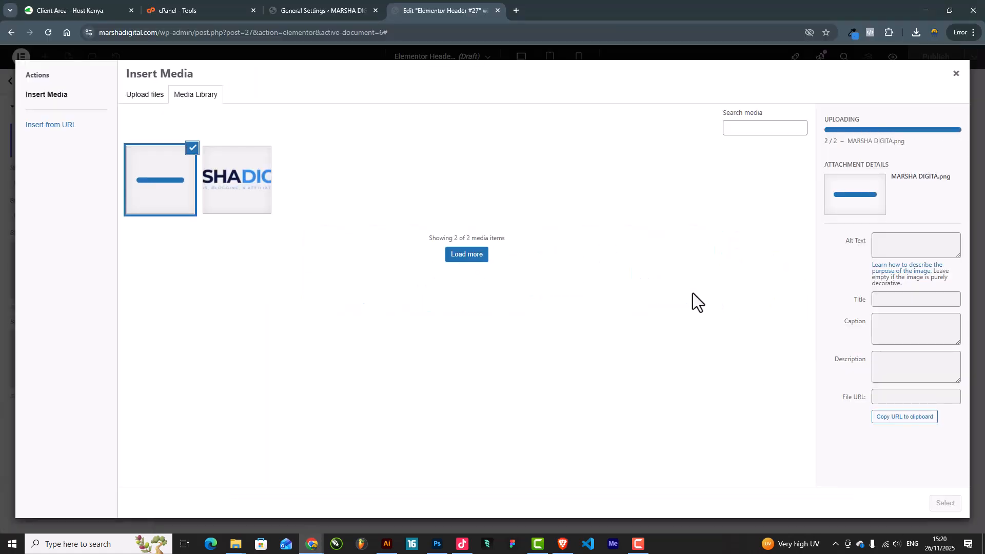
click(180, 182)
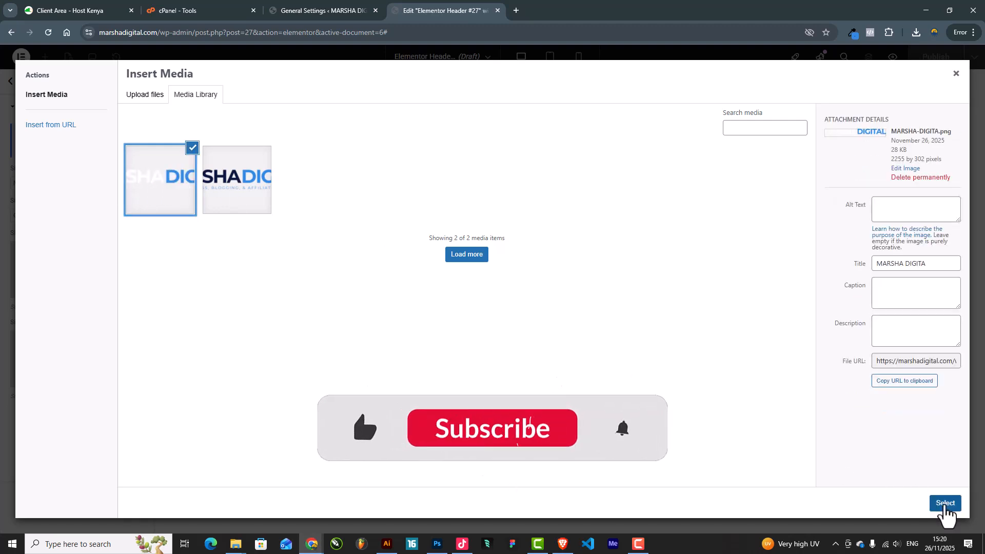
click(946, 504)
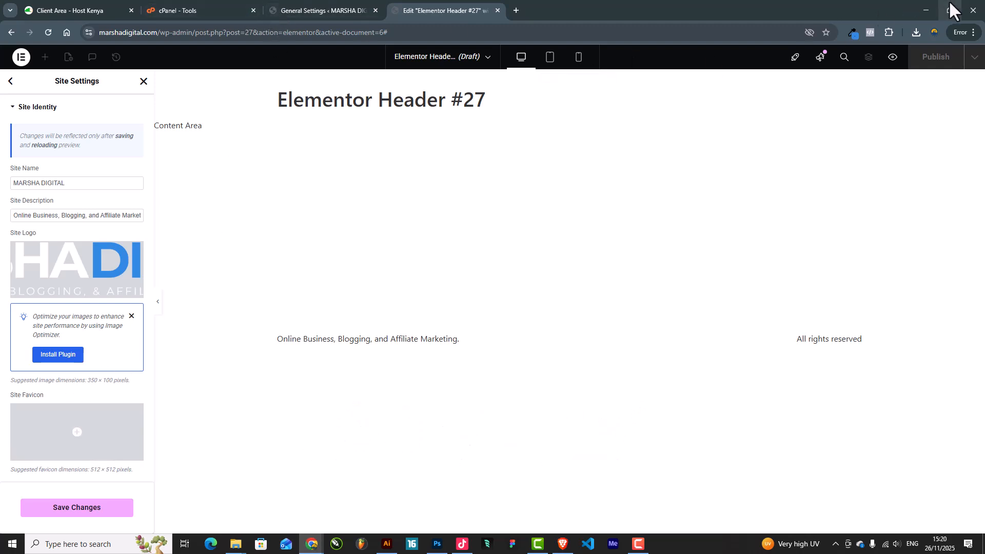
click(927, 10)
Add 'MD' text below the logo on the white artboard and enlarge it to about 102 pt.
click(389, 544)
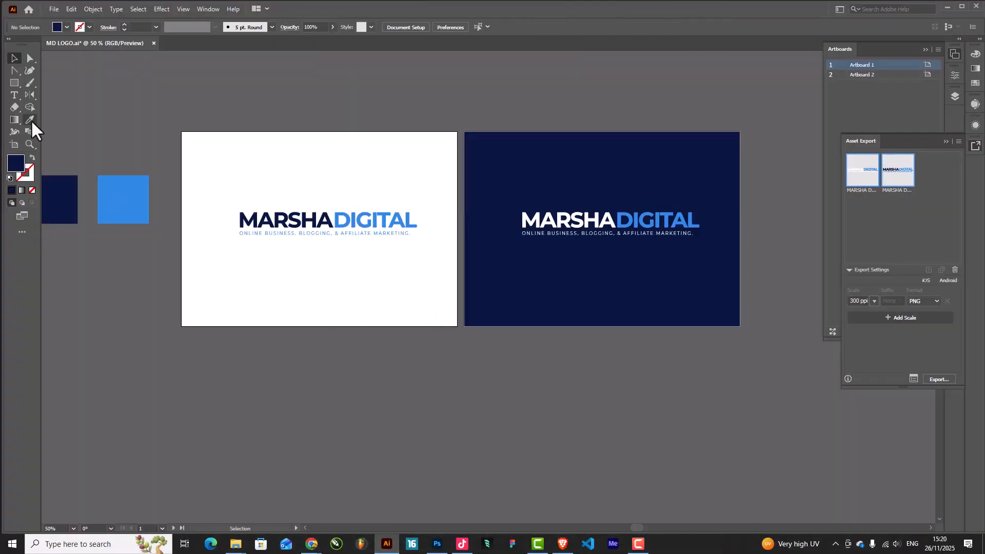
click(14, 94)
click(281, 292)
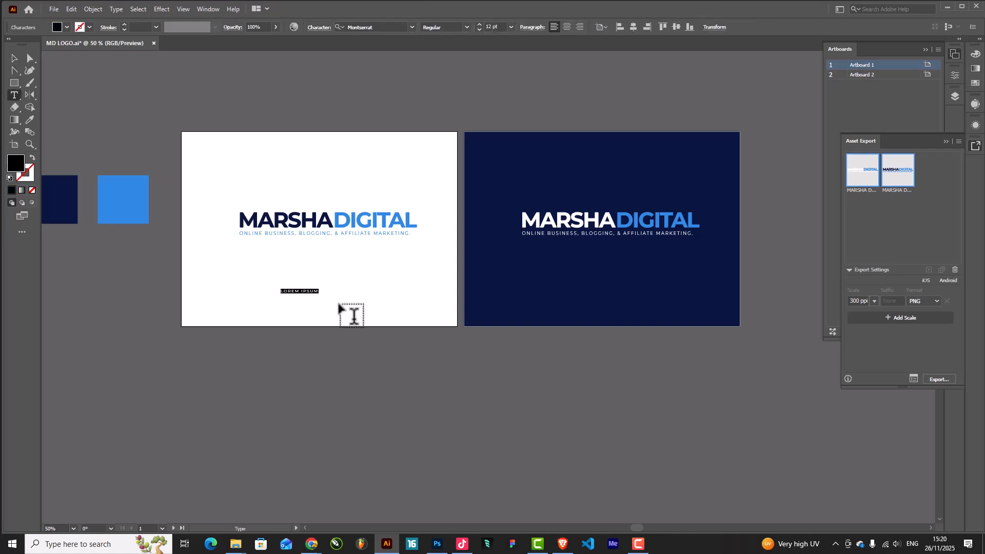
text(MD)
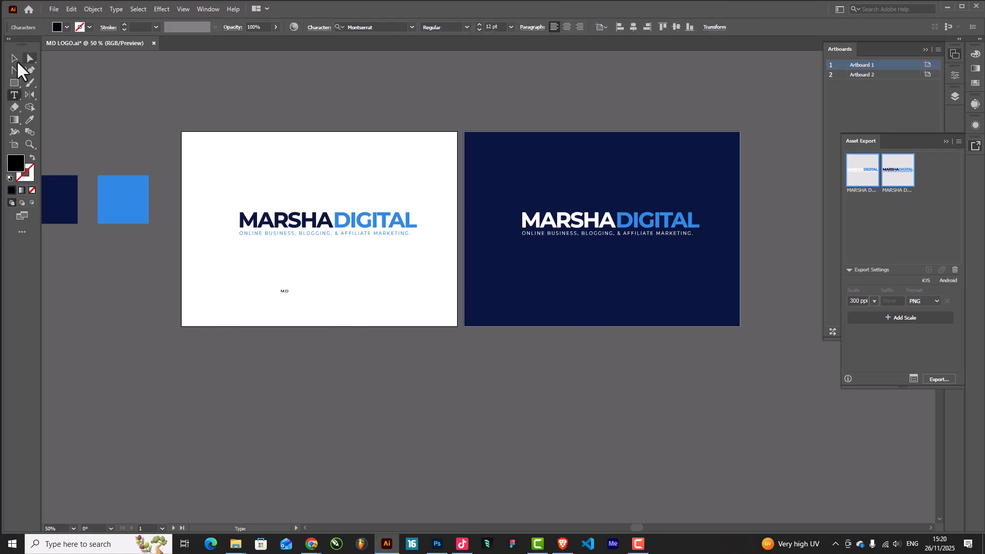
click(15, 58)
scroll(278, 300, up, 2)
drag(300, 278, 567, 216)
drag(383, 241, 376, 267)
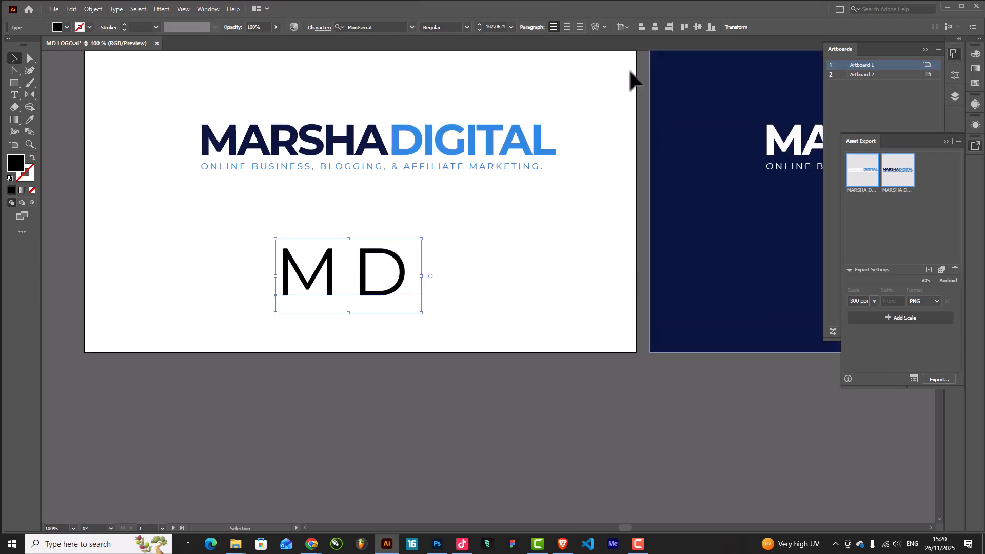
Set the MD text to Montserrat Bold Italic with -50 tracking.
click(955, 75)
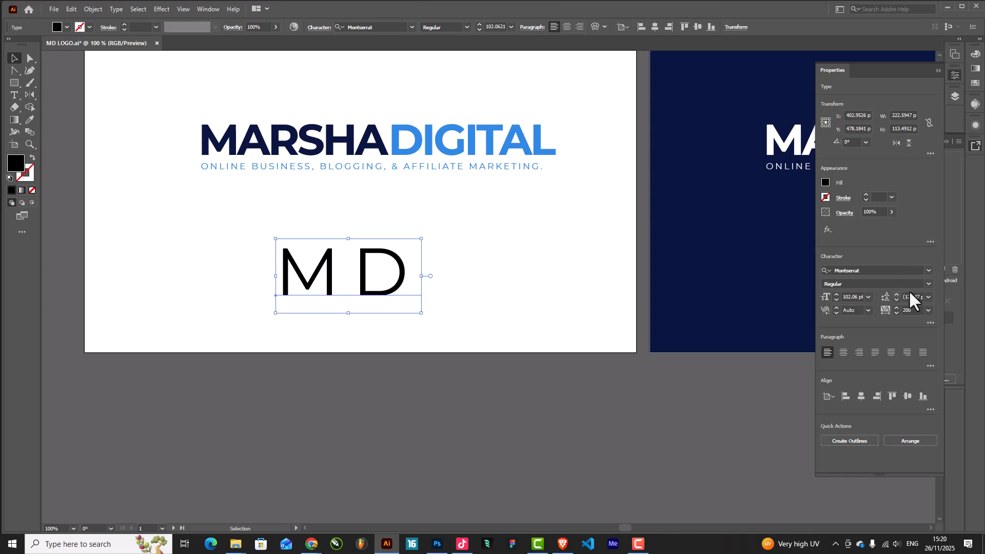
click(929, 269)
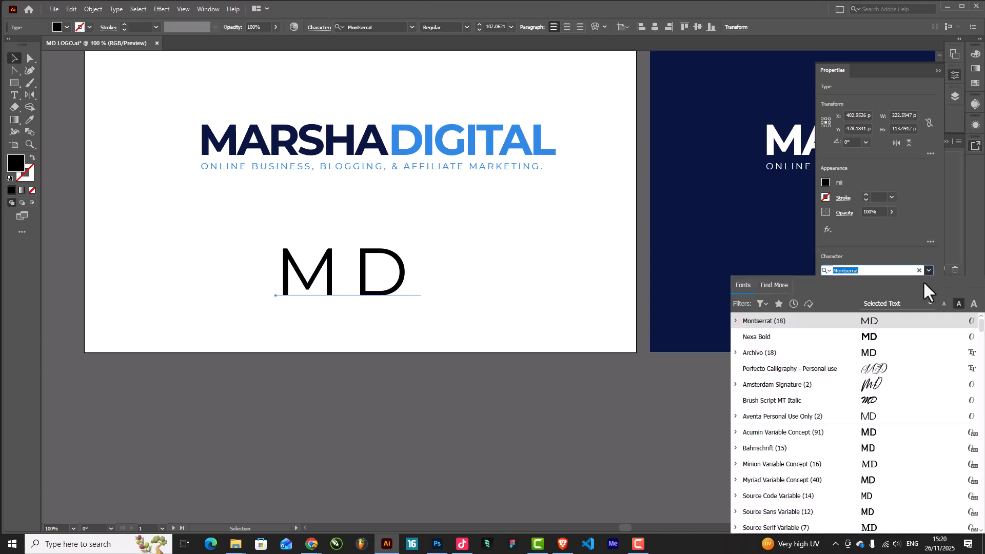
click(928, 270)
click(926, 283)
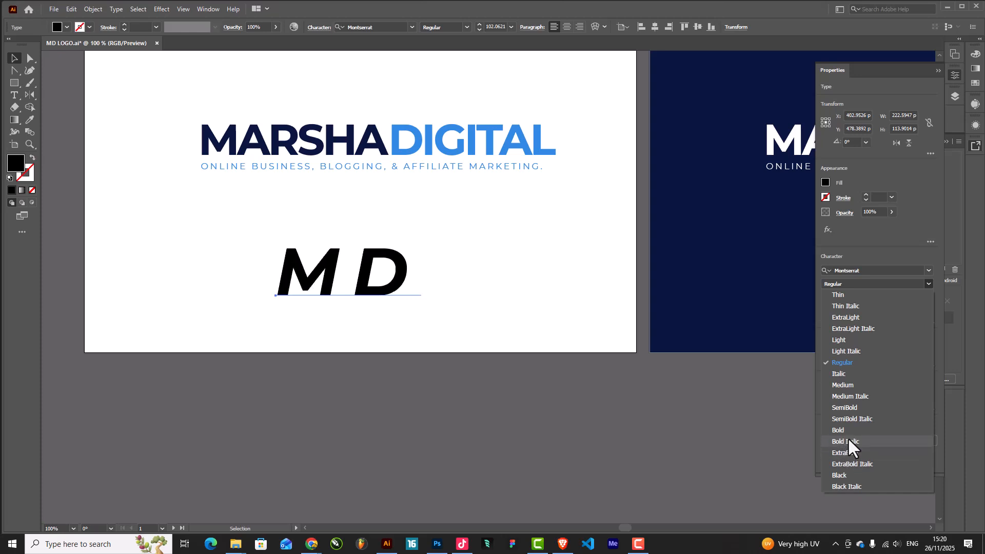
click(848, 441)
click(929, 310)
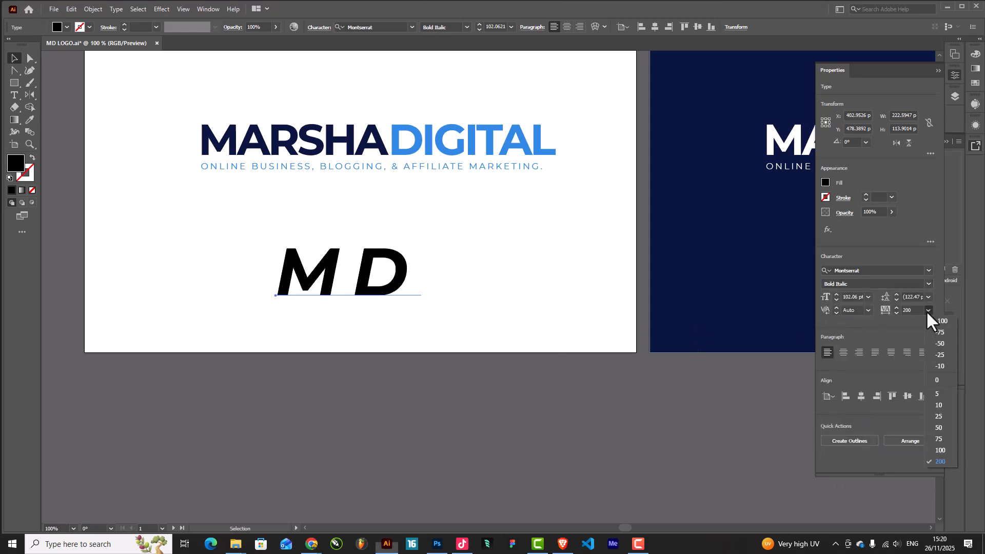
click(935, 343)
Move the MD text below the artboards, convert it to outlines and ungroup the letters.
drag(390, 280, 520, 268)
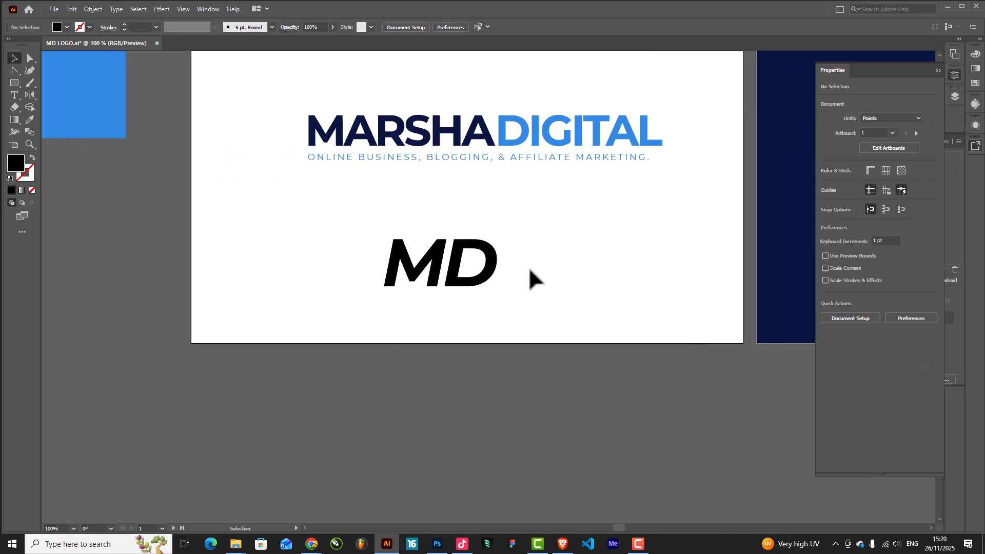
scroll(477, 257, down, 2)
click(471, 262)
scroll(468, 260, up, 1)
drag(458, 267, 495, 369)
key(ctrl+z)
right_click(463, 363)
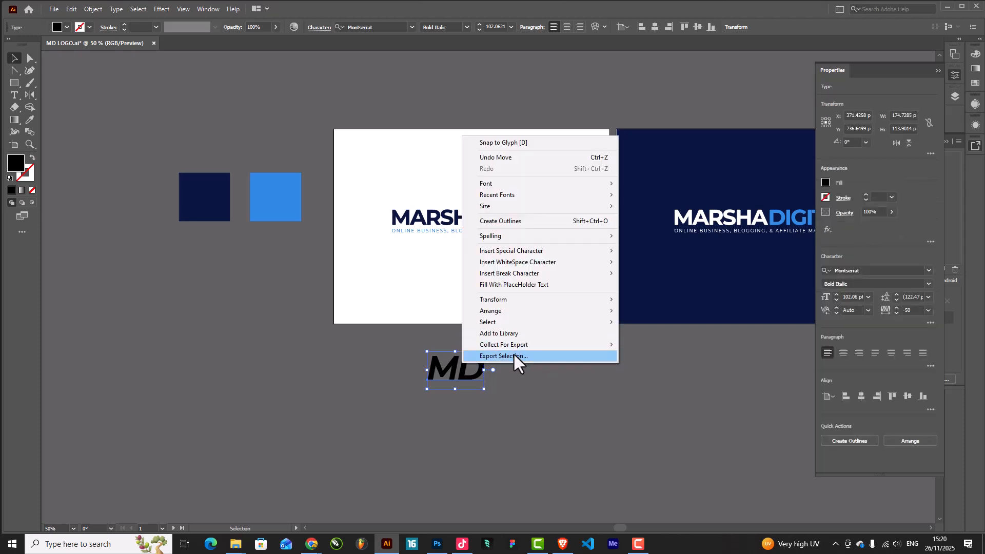
click(512, 222)
scroll(514, 393, down, 2)
right_click(470, 305)
click(506, 383)
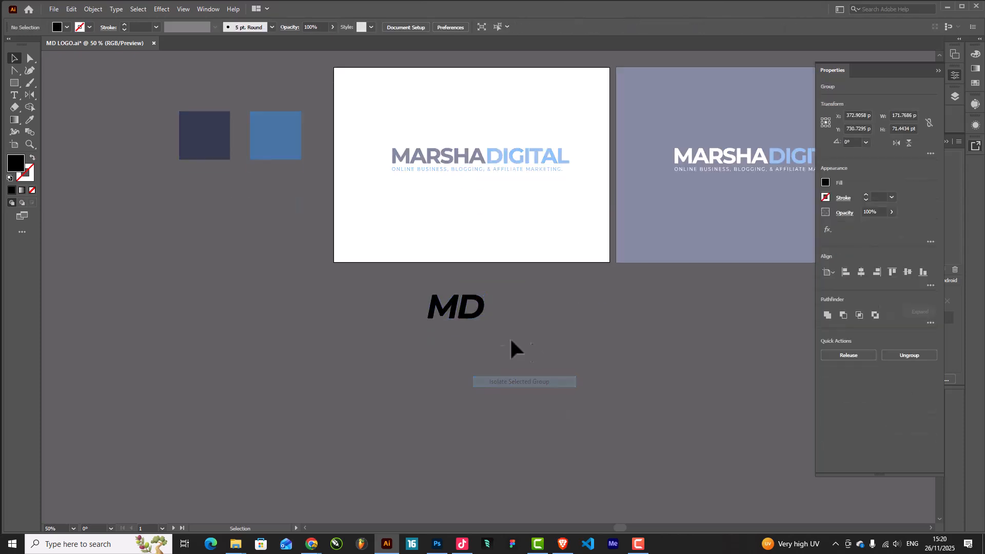
scroll(476, 319, up, 2)
double_click(521, 326)
scroll(433, 308, down, 2)
right_click(459, 295)
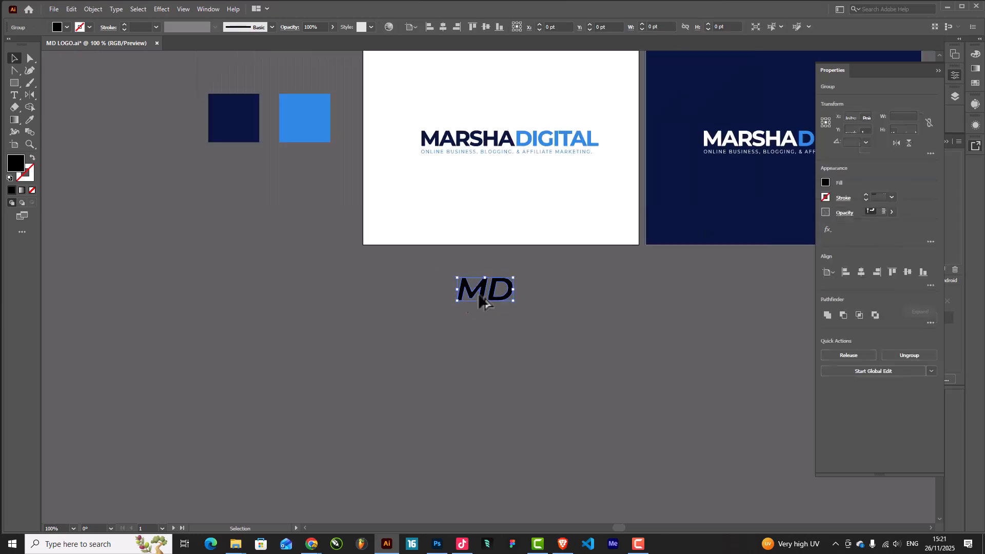
click(518, 383)
click(570, 319)
Colour the M navy and the D light blue by sampling the coloured squares.
click(478, 288)
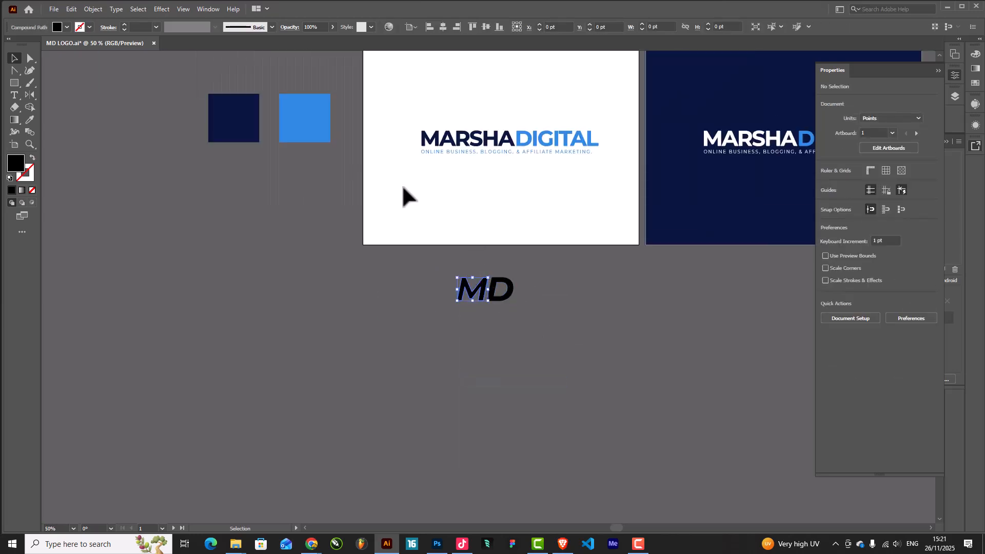
key(i)
click(235, 120)
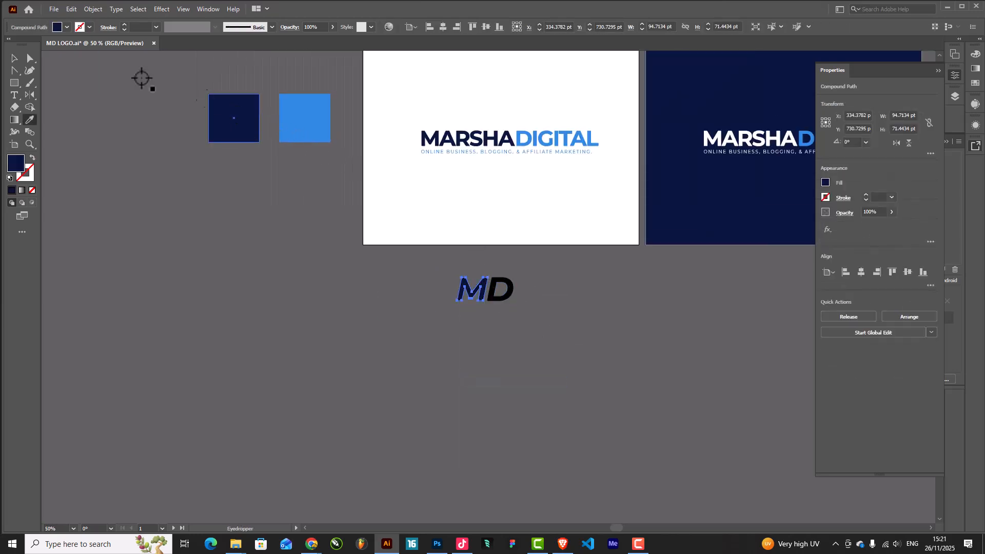
key(v)
click(500, 290)
key(i)
click(308, 126)
click(13, 57)
Select both MD letters and scale them up.
click(538, 236)
scroll(497, 293, up, 2)
scroll(472, 254, down, 2)
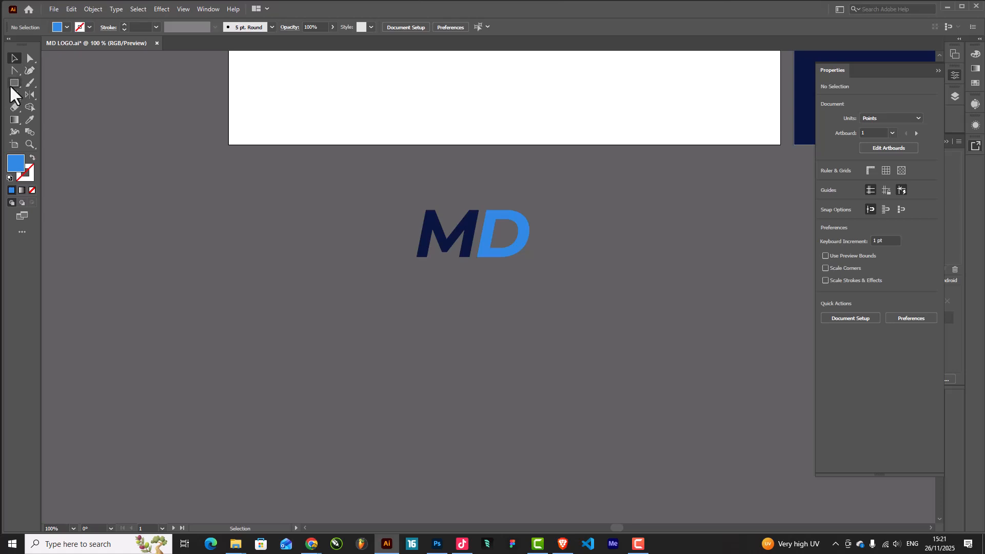
scroll(479, 219, down, 3)
click(482, 220)
drag(486, 237, 479, 304)
Show the rulers and switch the document units to pixels.
click(480, 303)
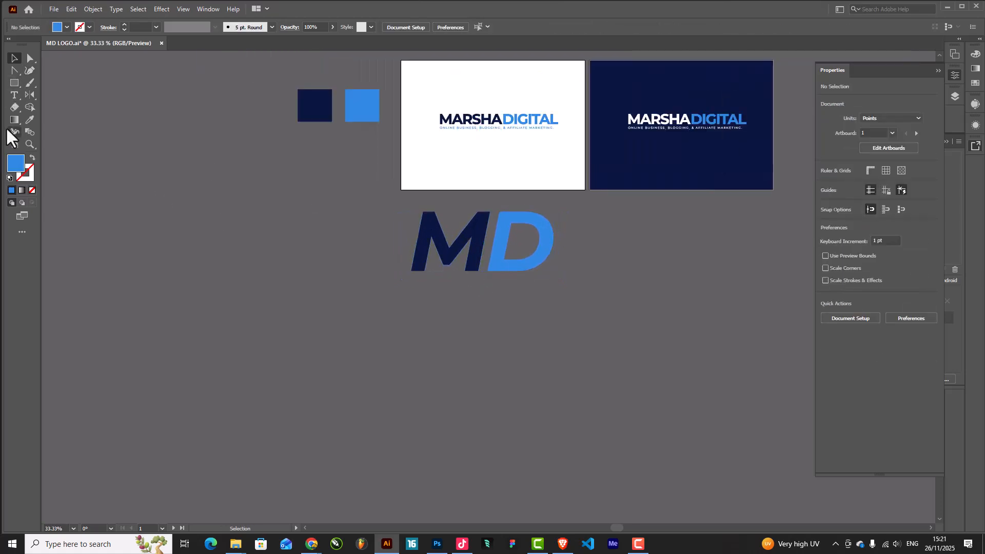
click(15, 84)
click(359, 221)
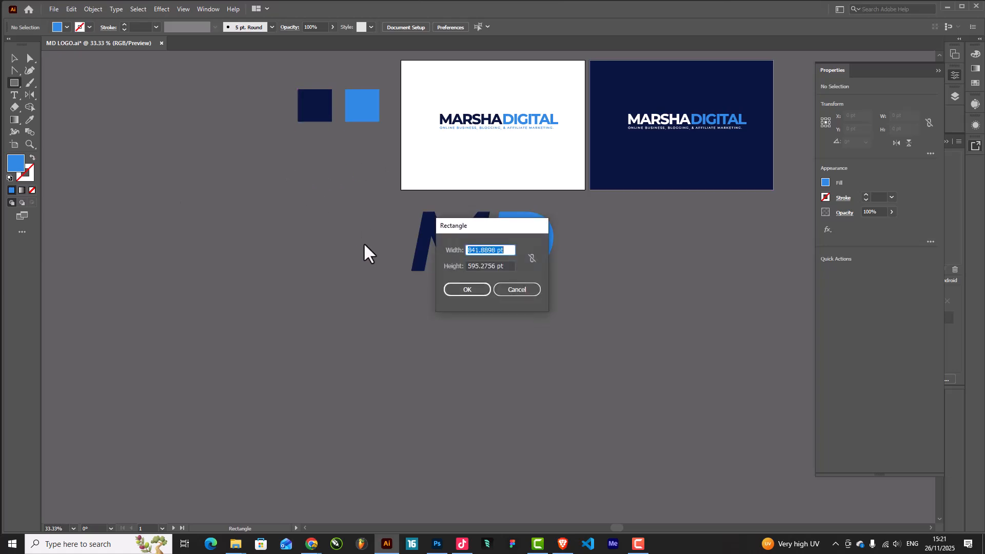
click(517, 289)
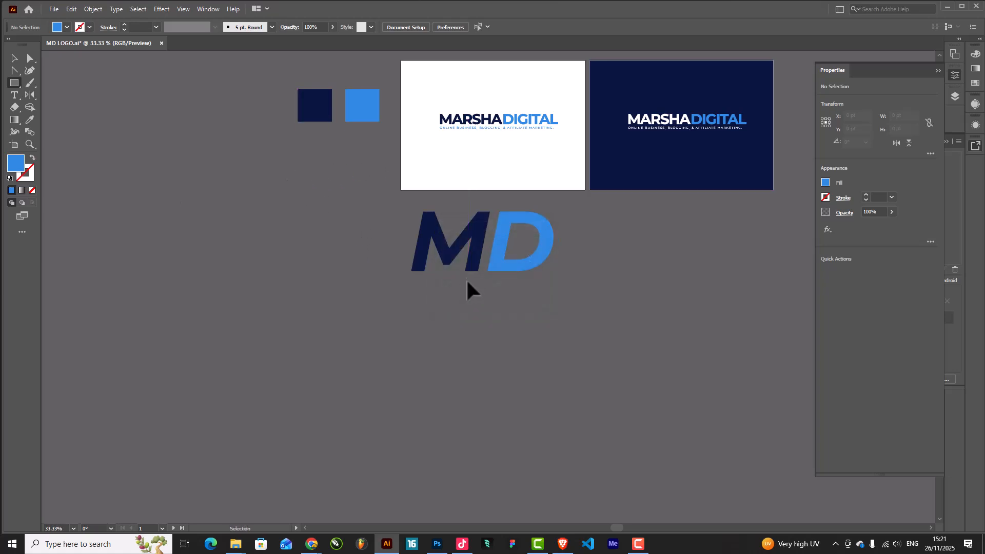
key(ctrl+r)
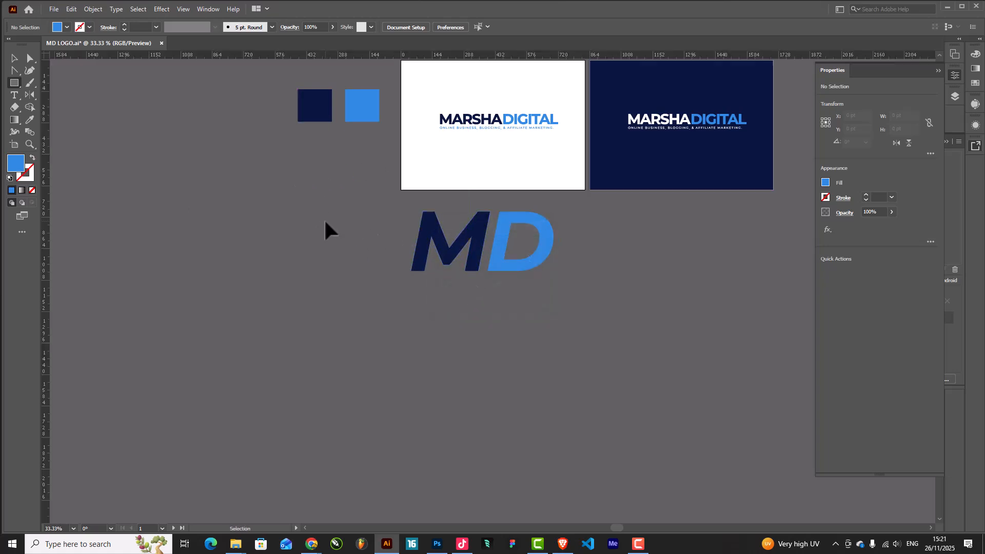
right_click(46, 181)
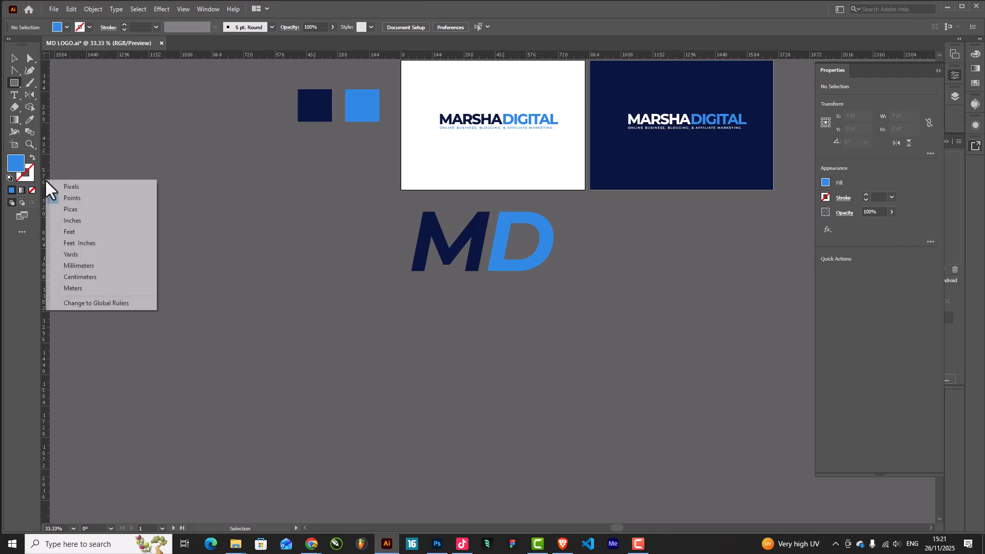
click(81, 188)
Create a 512 × 512 px blue square, replacing a mistyped taller one.
click(424, 297)
text(512)
key(Tab)
text(5123)
key(Return)
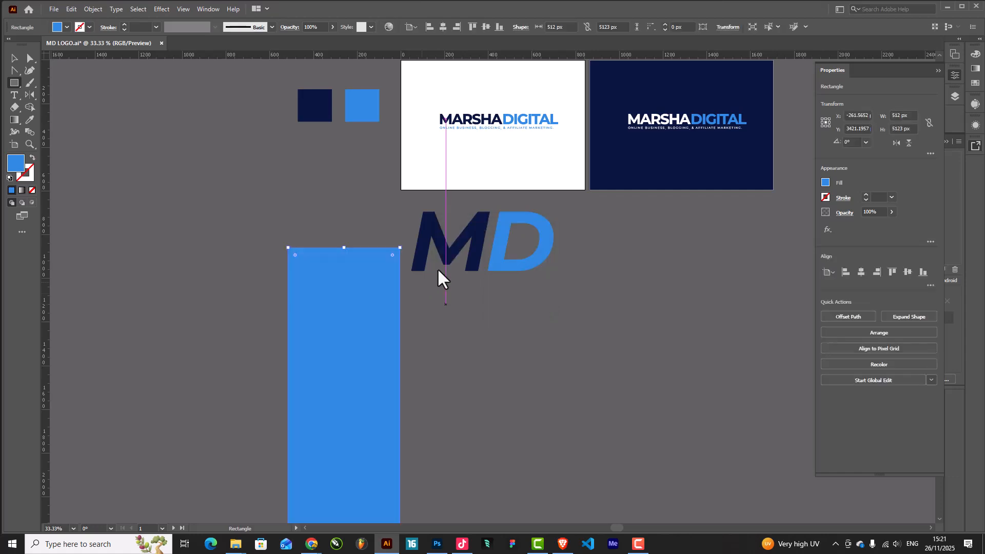
key(Delete)
click(365, 268)
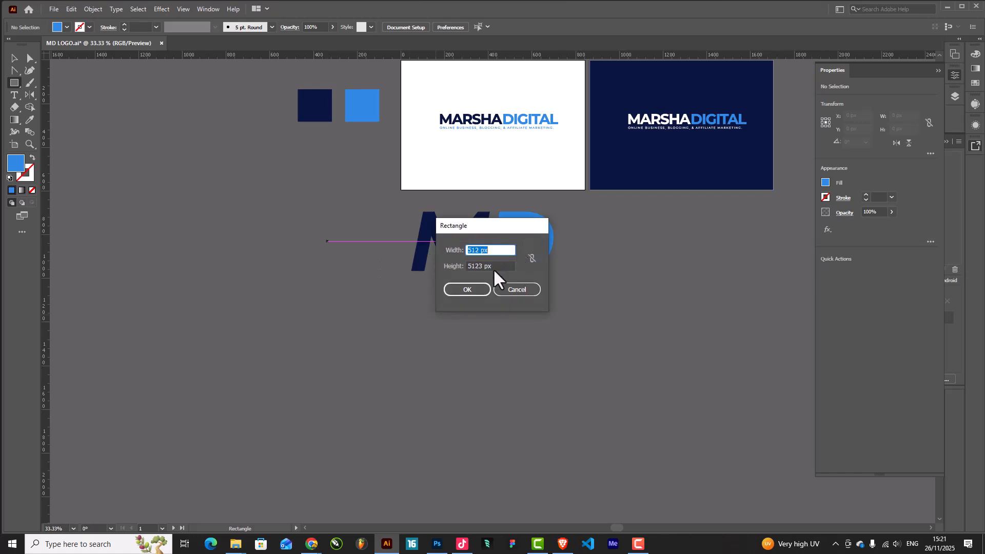
click(482, 285)
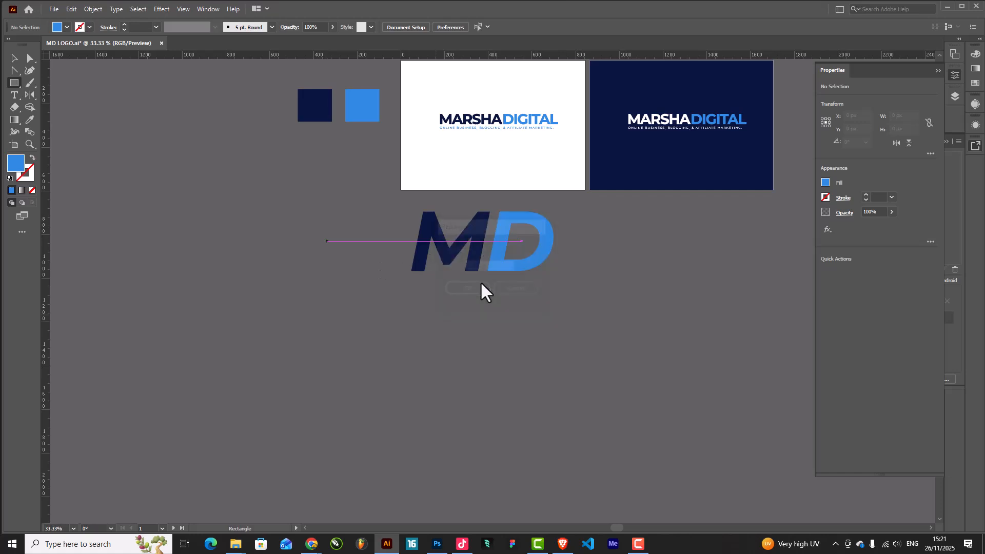
Move the square into empty space and place the MD letters over it.
click(14, 59)
drag(409, 323, 632, 360)
click(470, 250)
drag(470, 246, 611, 332)
scroll(695, 347, up, 2)
Shrink the MD letters, bring them in front of the square, and fill the square white.
drag(673, 341, 616, 368)
right_click(611, 362)
mouse_move(598, 446)
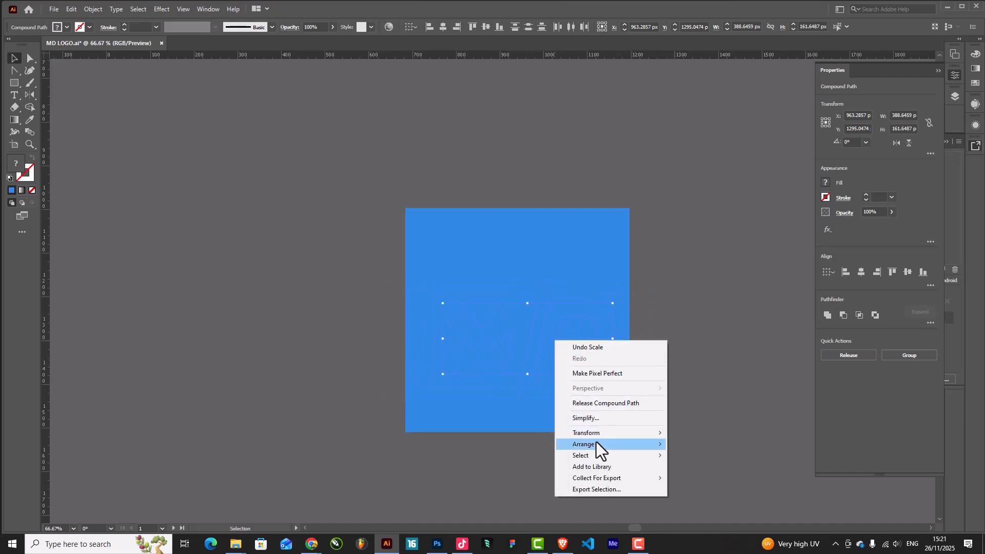
click(687, 445)
click(670, 252)
scroll(668, 247, down, 1)
click(568, 207)
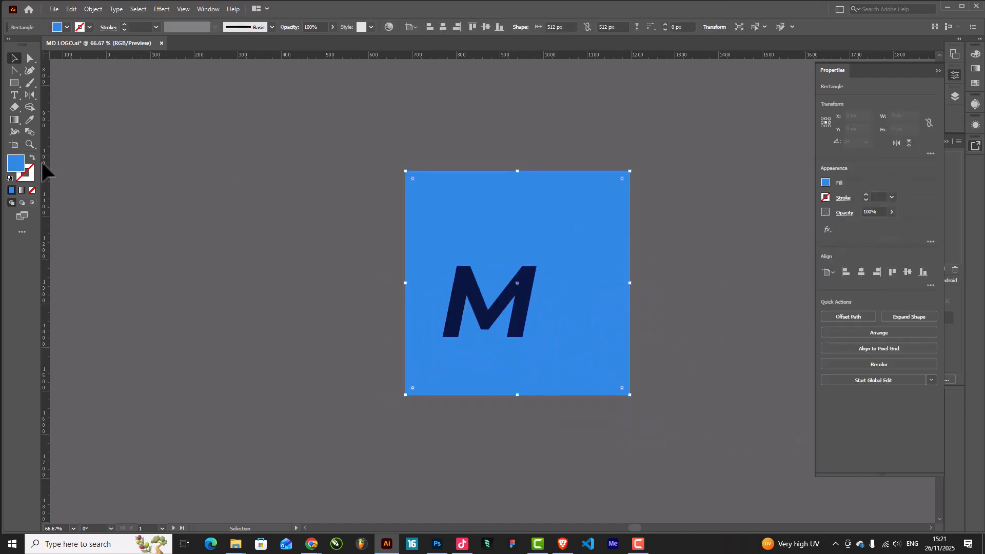
click(825, 186)
click(728, 219)
click(647, 252)
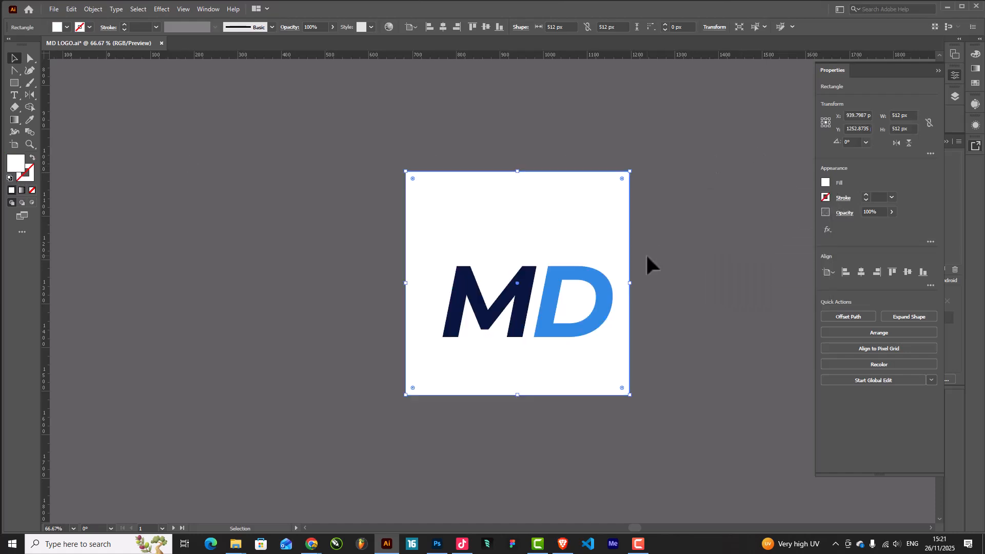
click(645, 253)
Centre and shrink the MD letters on the square, then group M and D.
key(ctrl+a)
drag(549, 290, 545, 268)
click(655, 271)
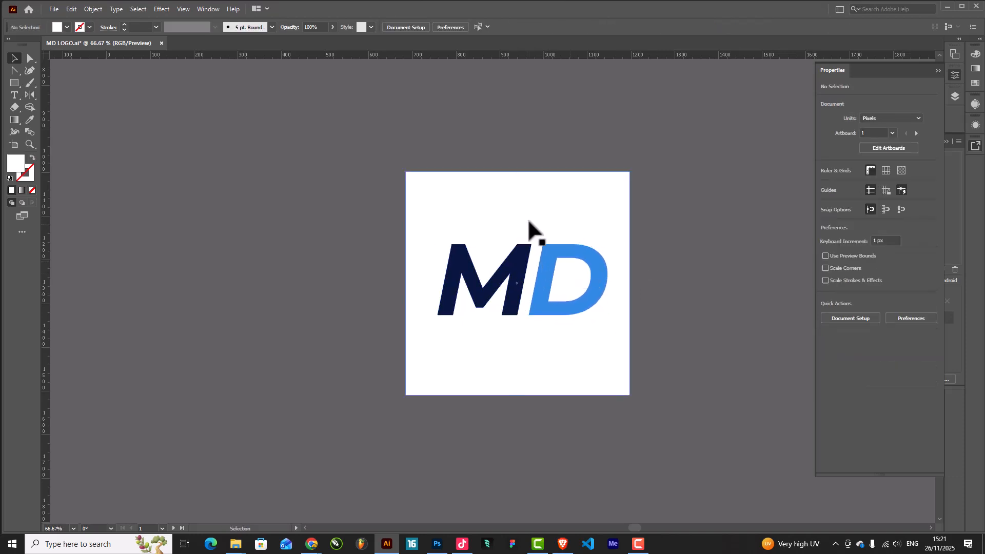
click(553, 307)
drag(608, 284, 590, 285)
click(631, 293)
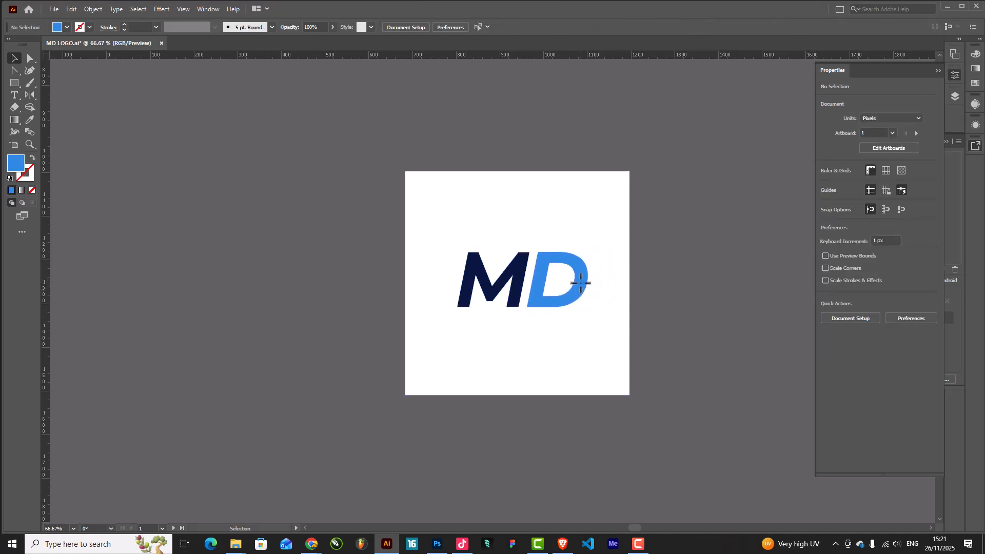
click(580, 285)
shift+click(517, 269)
key(ctrl+g)
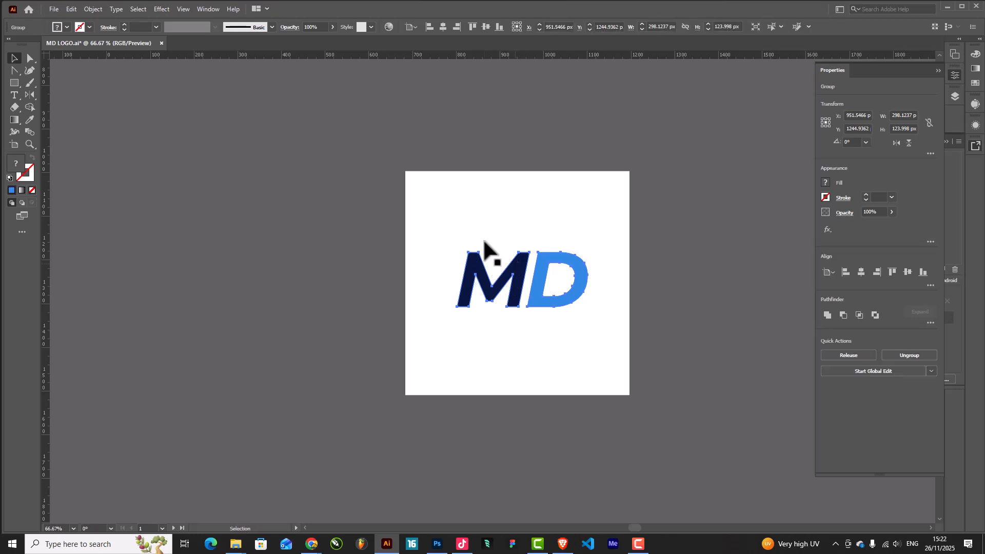
Draw a large blue circle centred over the MD letters with the Ellipse tool.
click(15, 92)
drag(15, 84, 46, 95)
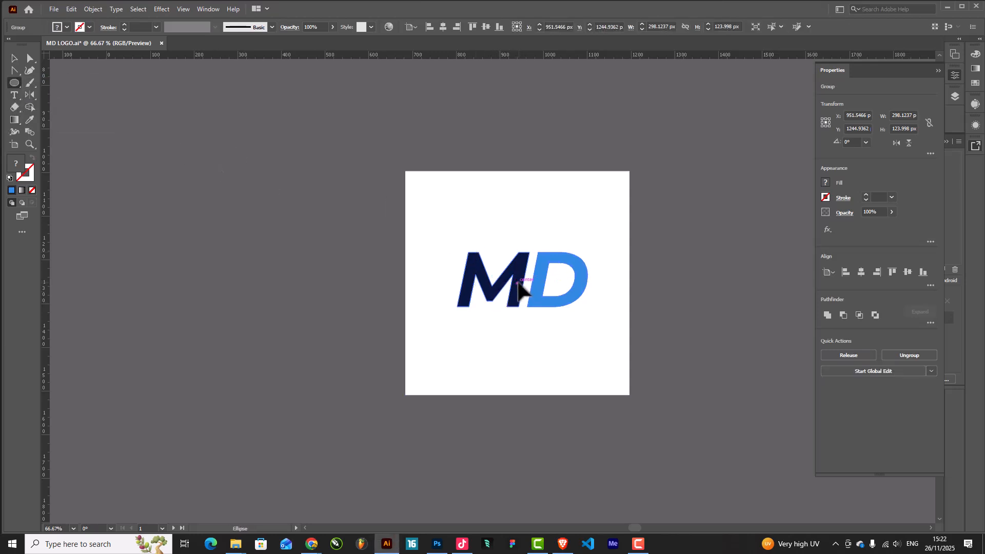
mouse_move(517, 283)
mouse_down()
mouse_move(579, 314)
mouse_move(614, 318)
mouse_up()
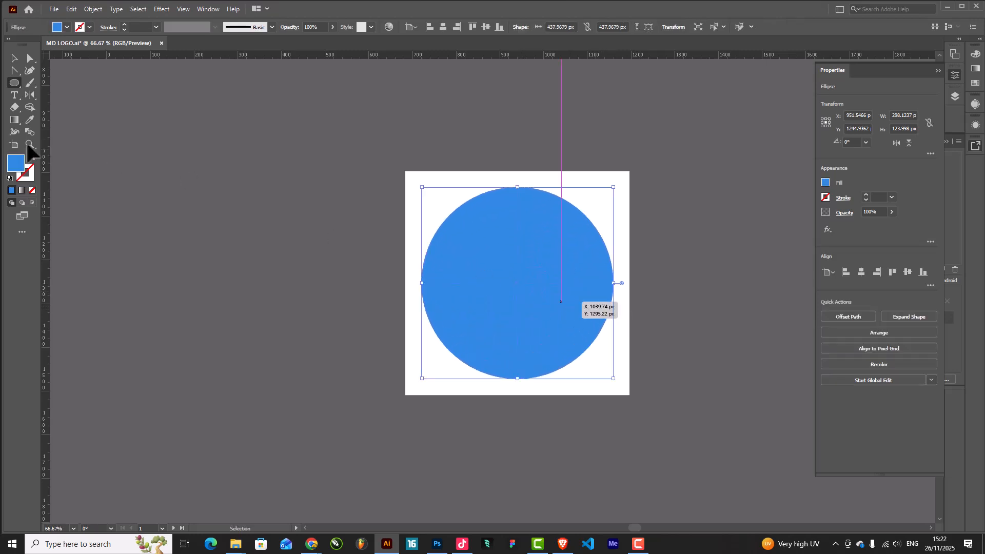
Swap the circle's fill and stroke and set a 13 pt stroke to make a blue ring.
click(28, 158)
key(v)
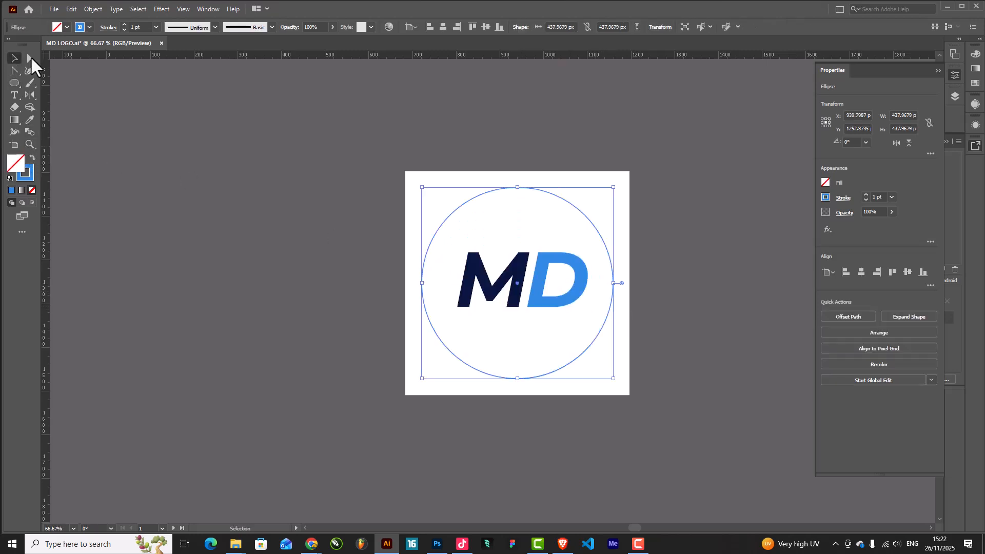
click(123, 24)
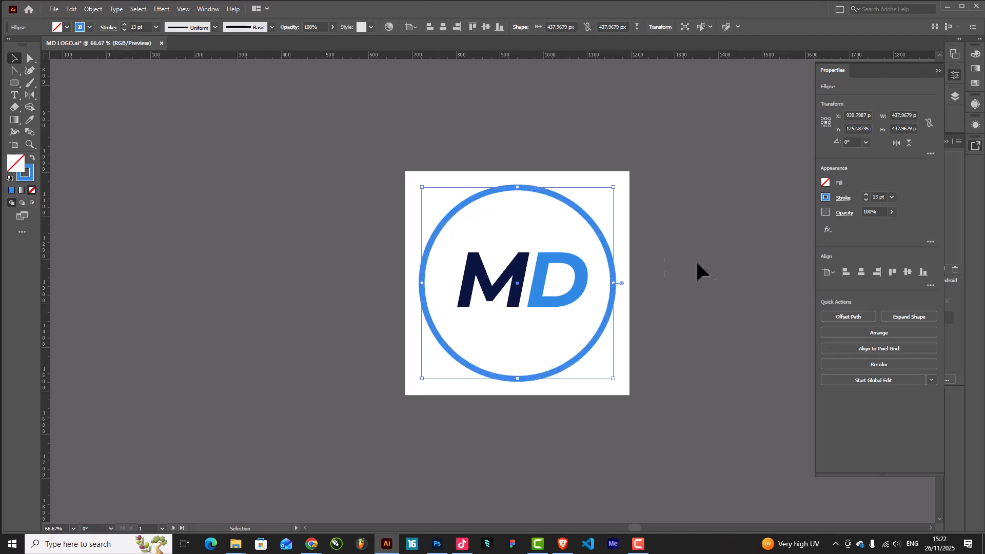
scroll(637, 258, up, 1)
Resize and centre the MD letter group inside the ring.
click(475, 314)
drag(465, 332, 460, 356)
drag(496, 309, 497, 304)
drag(587, 295, 573, 297)
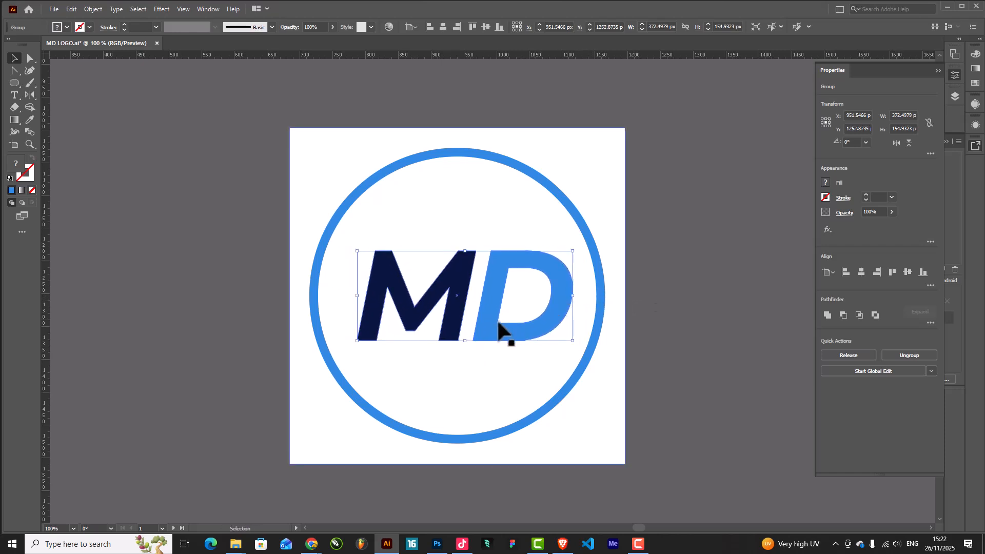
drag(479, 328, 456, 346)
scroll(574, 277, down, 2)
click(652, 275)
Select the whole MD circle icon and group its parts.
scroll(622, 249, down, 2)
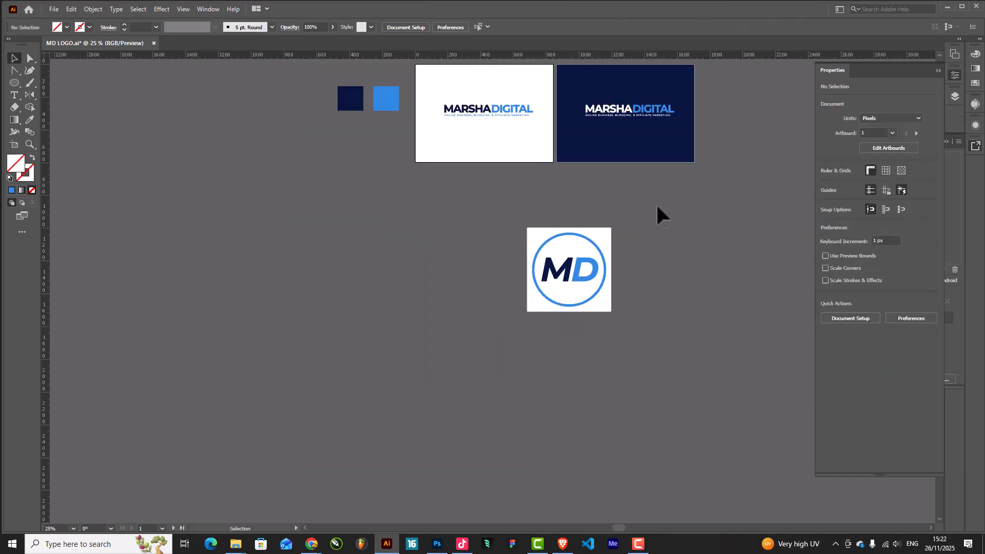
click(565, 299)
scroll(572, 292, up, 2)
scroll(588, 293, up, 2)
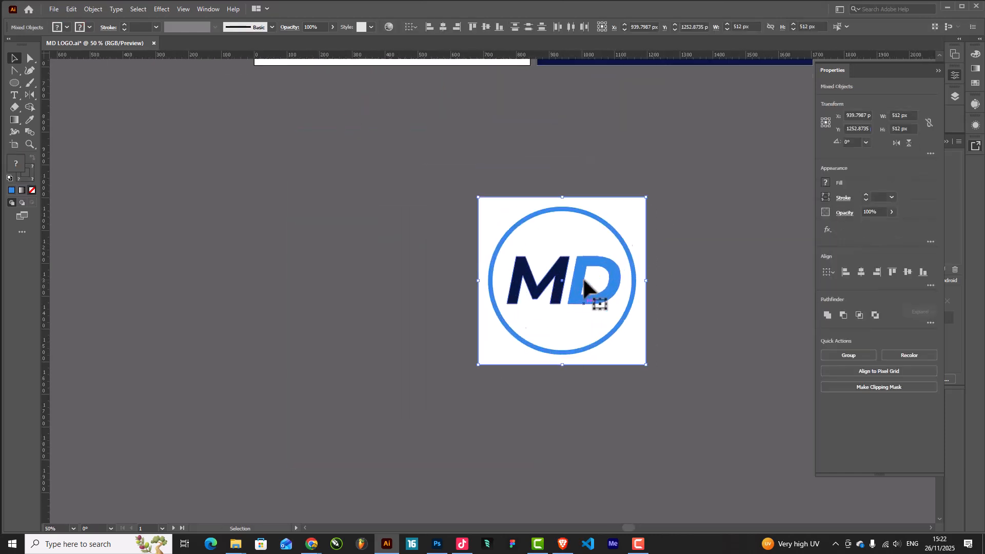
key(ctrl+g)
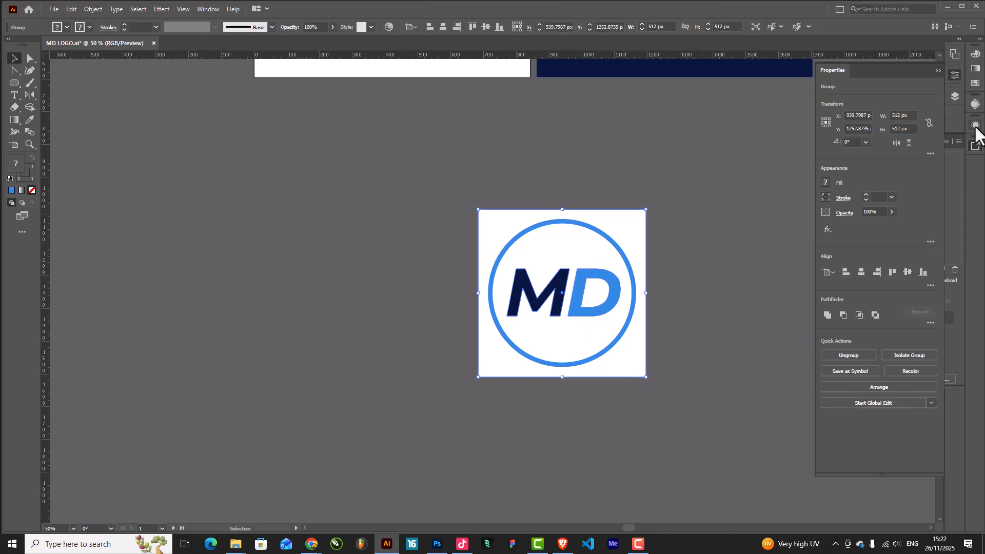
Export the selection as a 300 ppi PNG named MARSHA DIGITAL FAV ICON.
click(54, 10)
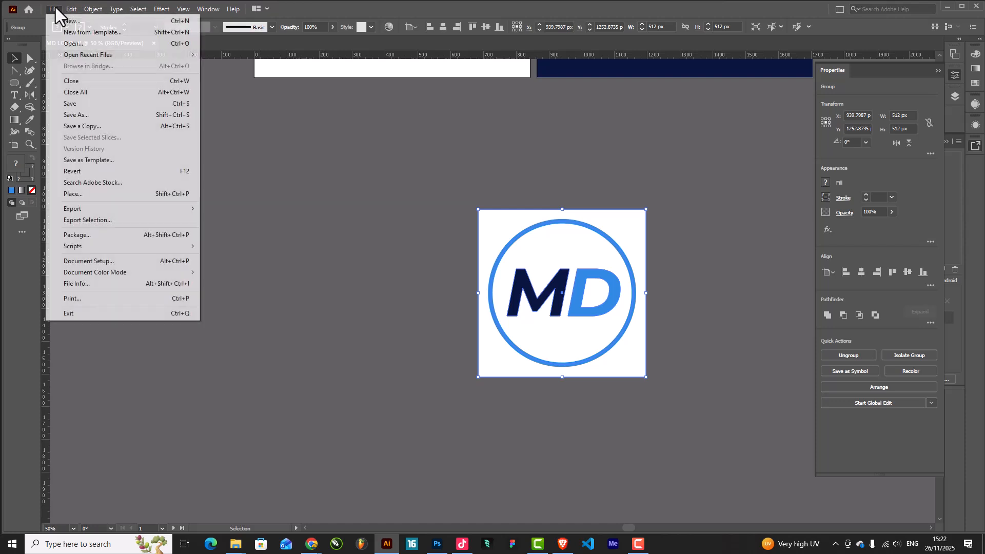
click(92, 221)
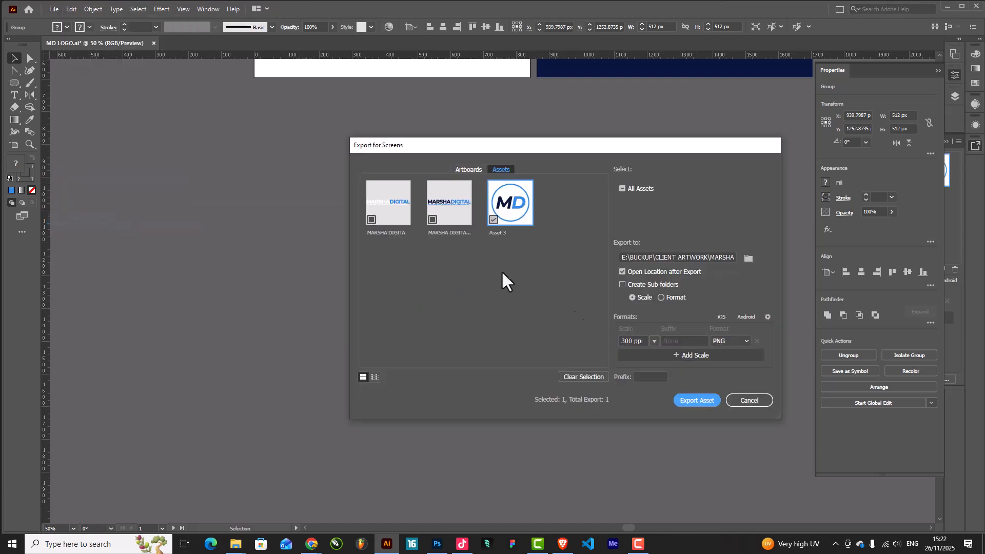
double_click(500, 231)
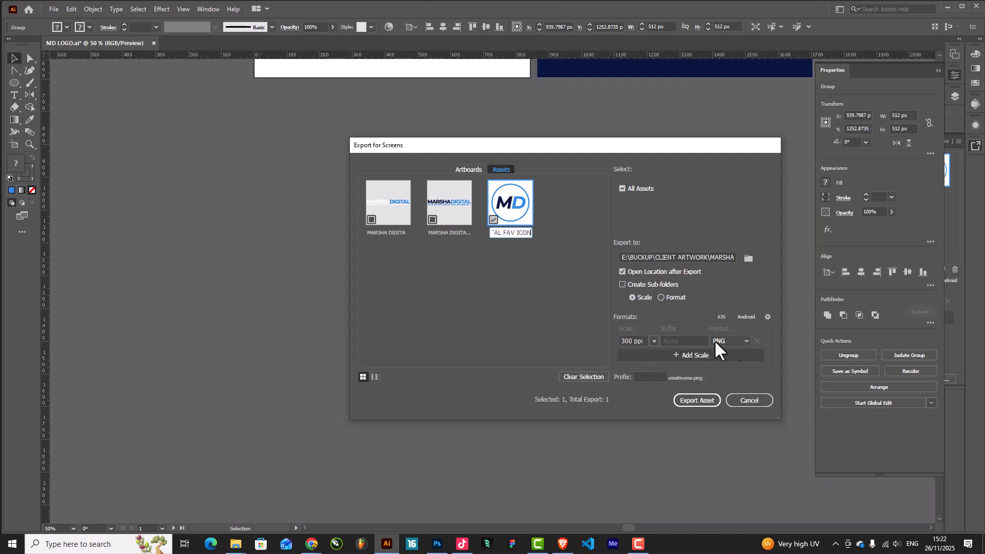
click(701, 396)
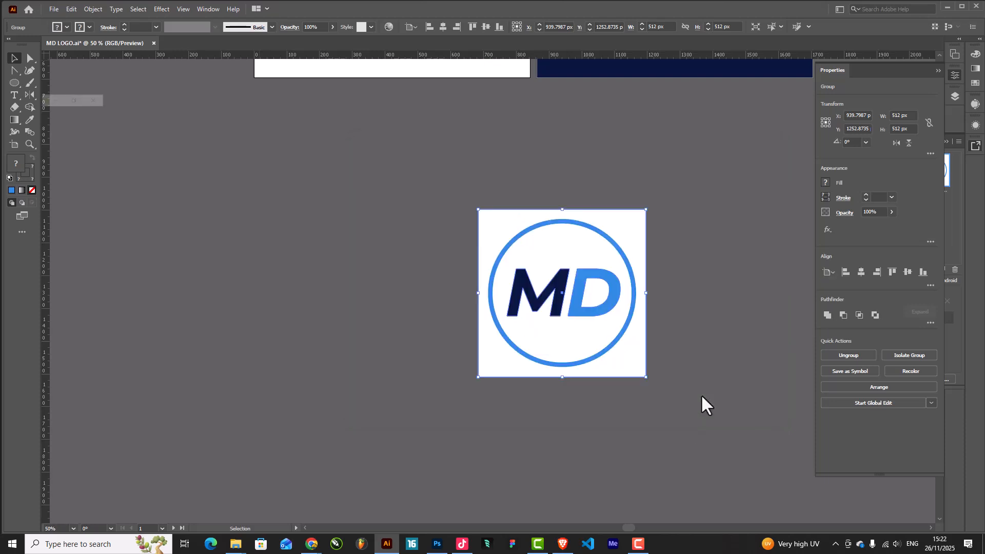
click(662, 100)
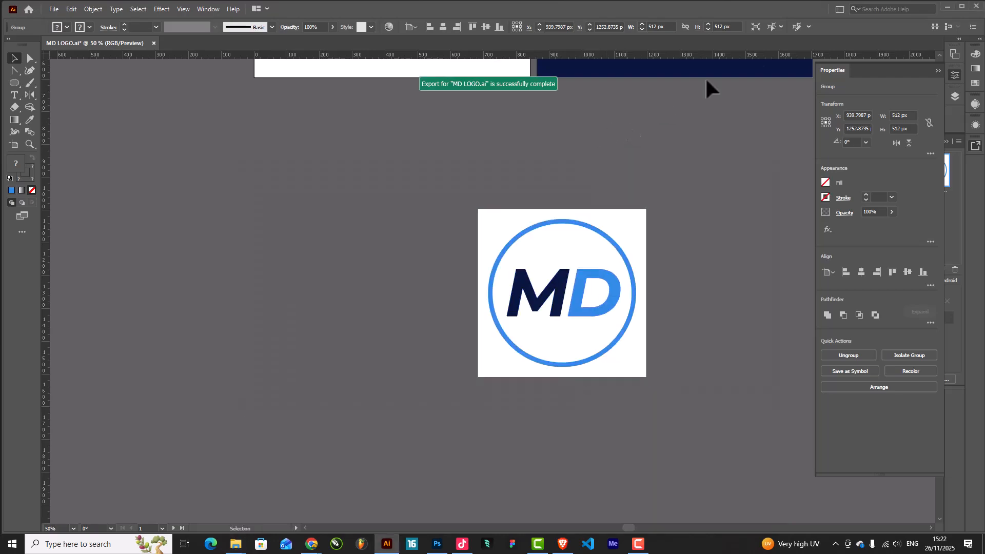
click(948, 6)
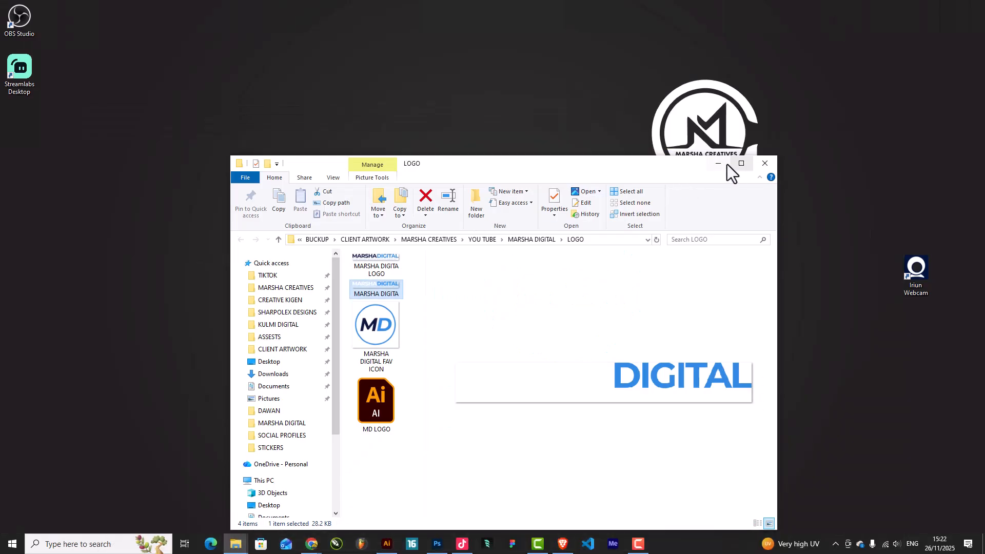
From Elementor's Site Favicon picker, upload the MARSHA DIGITAL FAV ICON image to the media library.
click(718, 164)
mouse_move(312, 544)
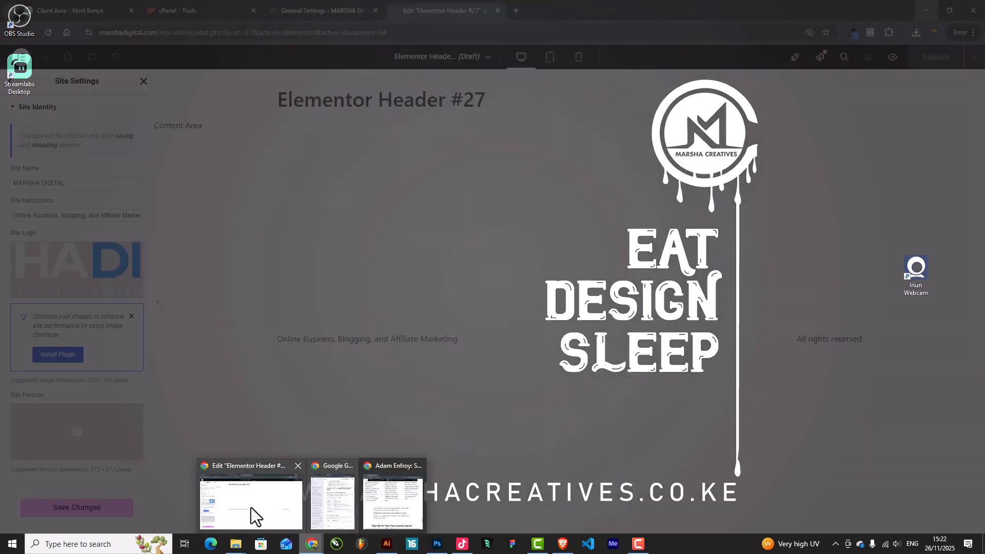
click(250, 507)
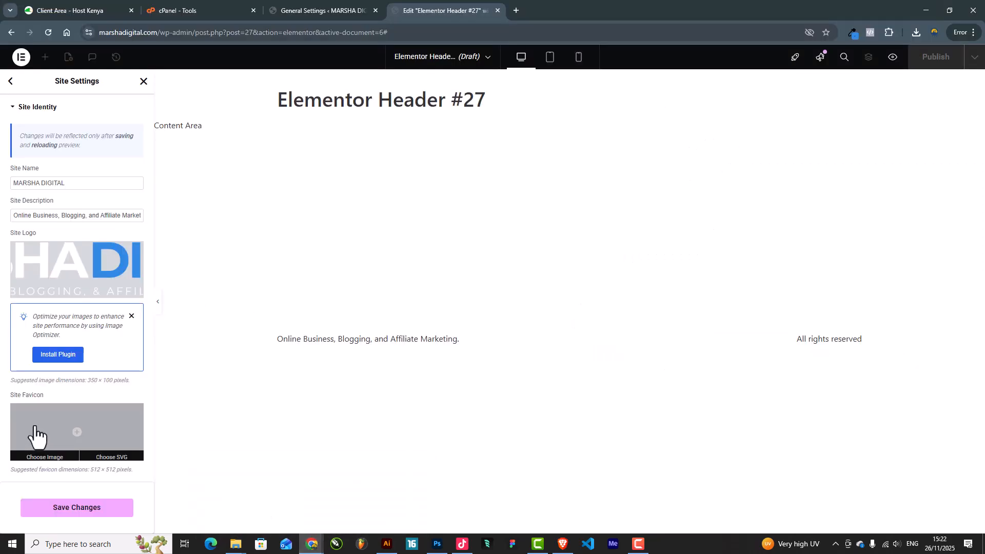
scroll(51, 247, down, 2)
mouse_move(30, 197)
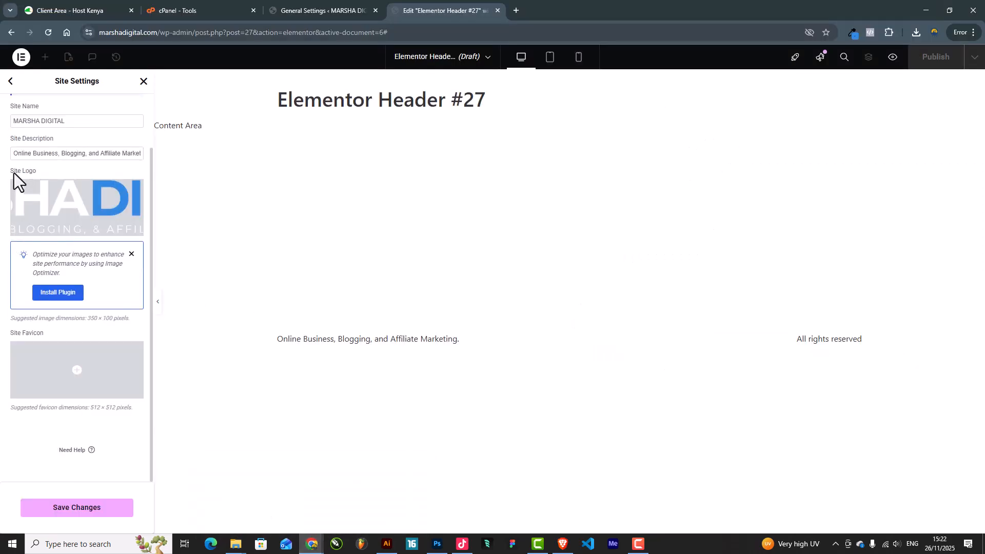
click(71, 366)
click(144, 100)
click(528, 271)
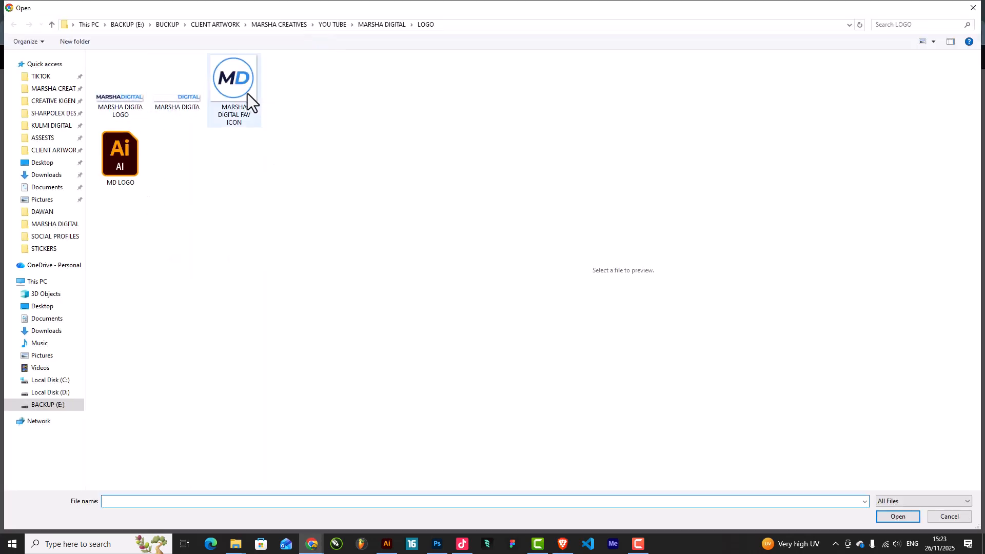
click(233, 90)
double_click(233, 88)
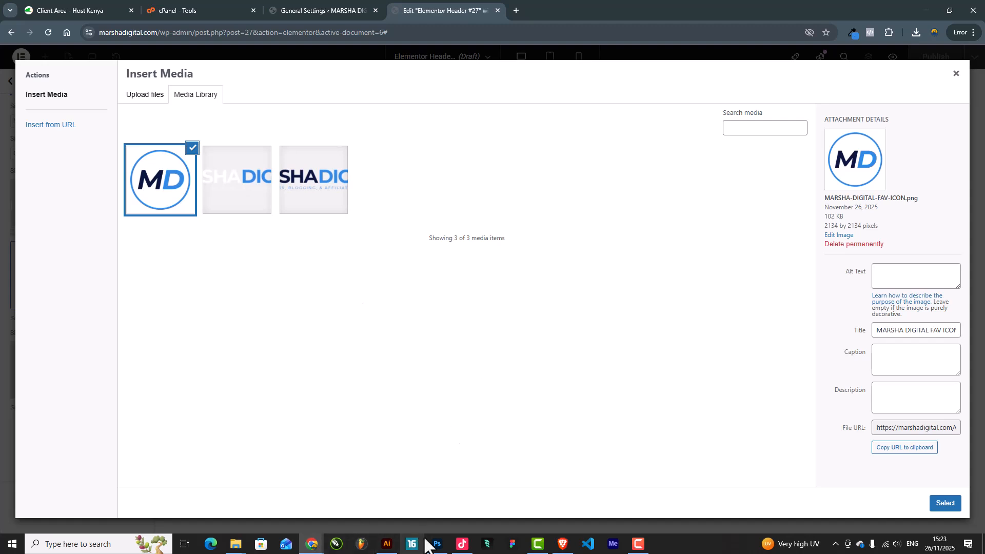
mouse_move(450, 548)
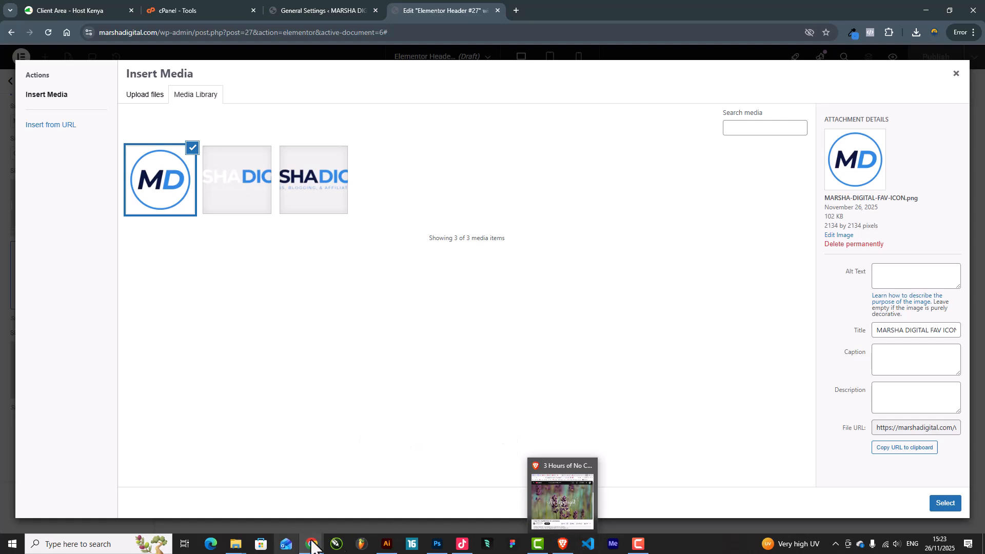
Ungroup the MD icon in the MD LOGO artwork into its separate parts.
click(387, 544)
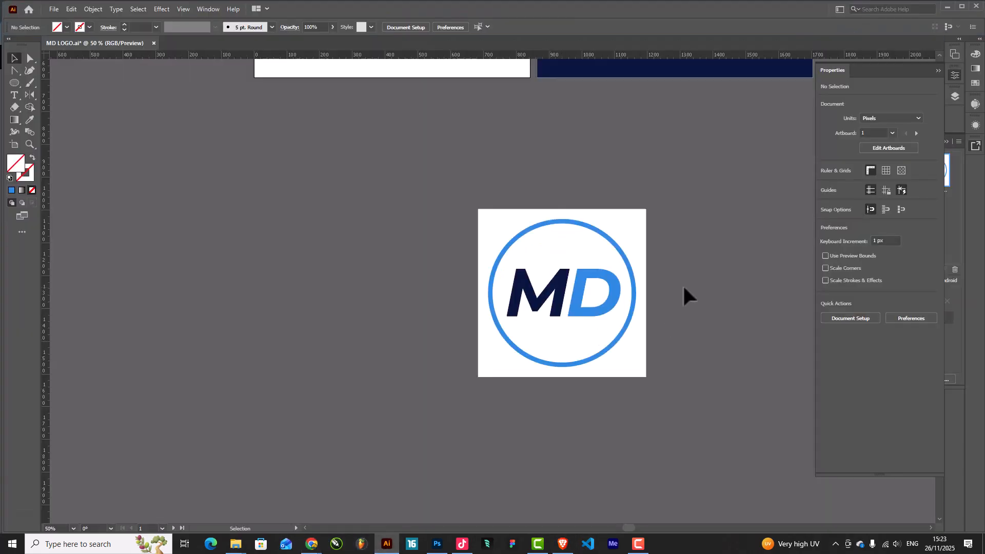
click(629, 212)
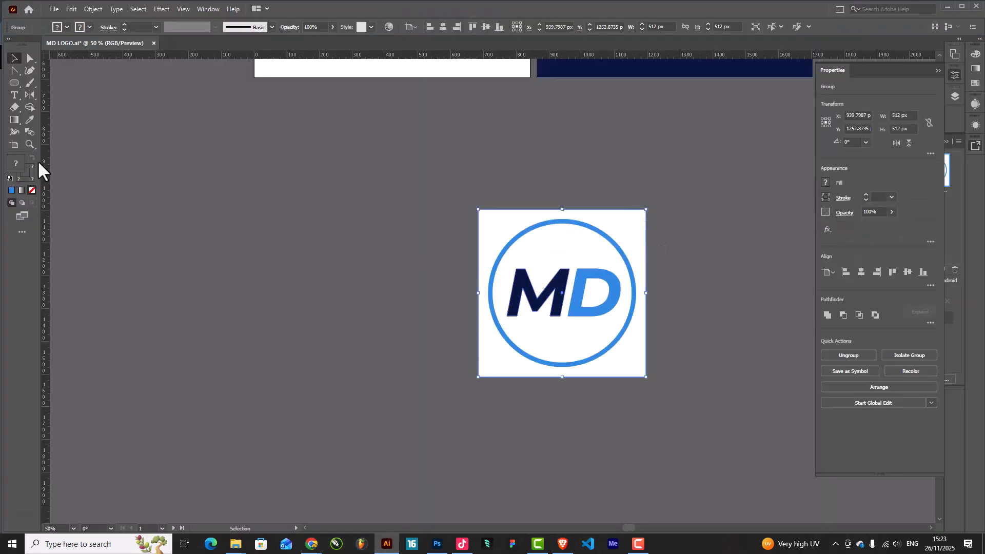
click(274, 227)
click(497, 224)
right_click(529, 226)
click(546, 328)
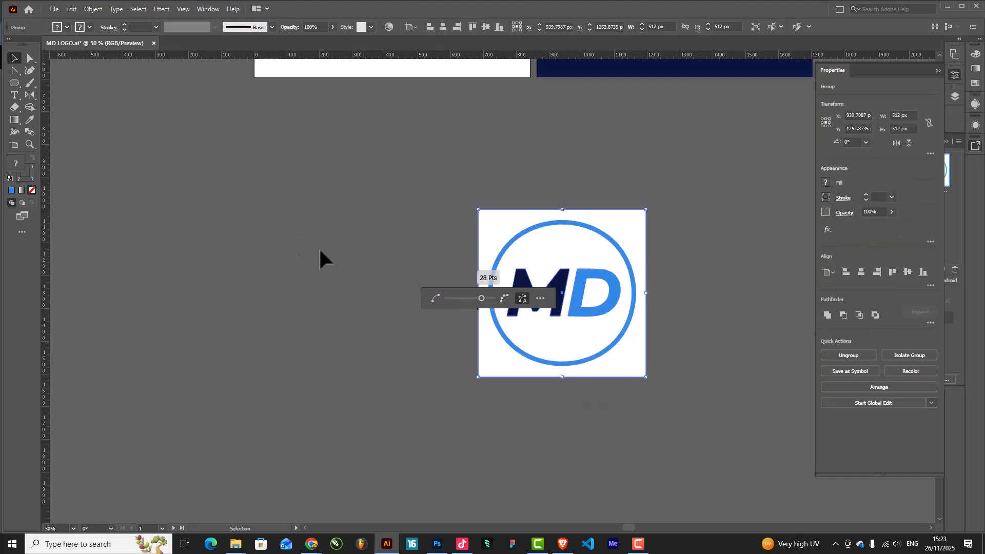
click(357, 261)
click(566, 231)
right_click(575, 232)
click(577, 324)
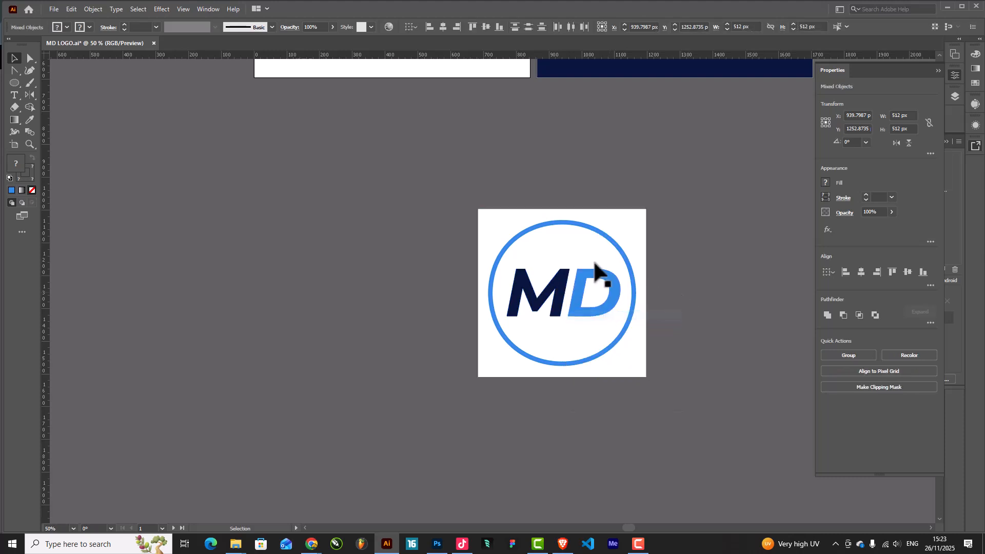
click(636, 231)
Remove the white square's fill and delete the blue circle around the MD letters.
click(636, 222)
click(32, 190)
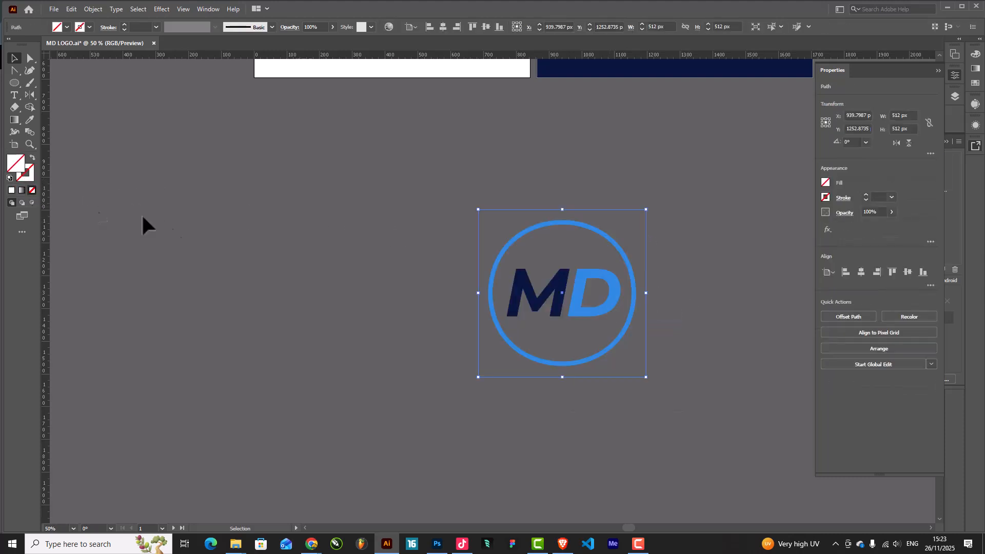
click(539, 260)
click(626, 259)
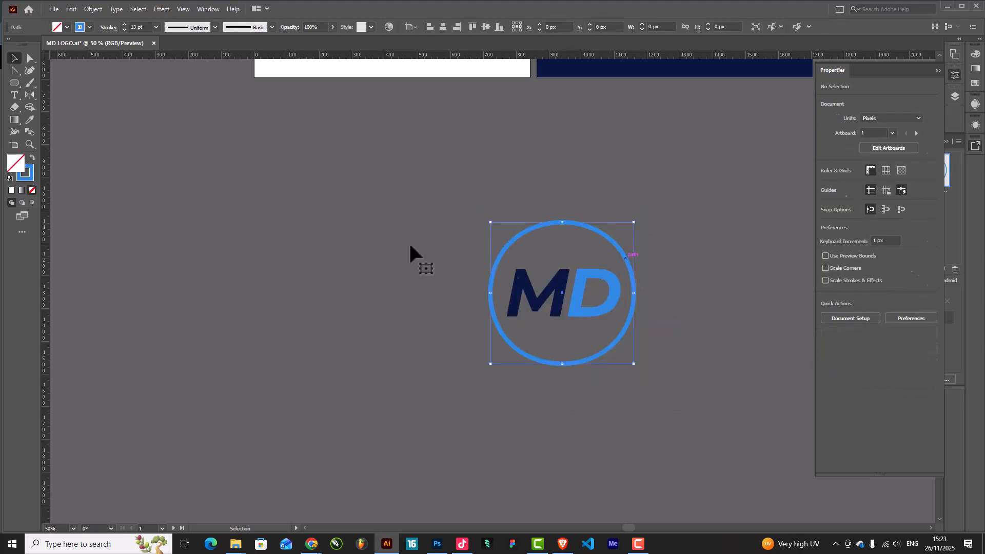
key(Delete)
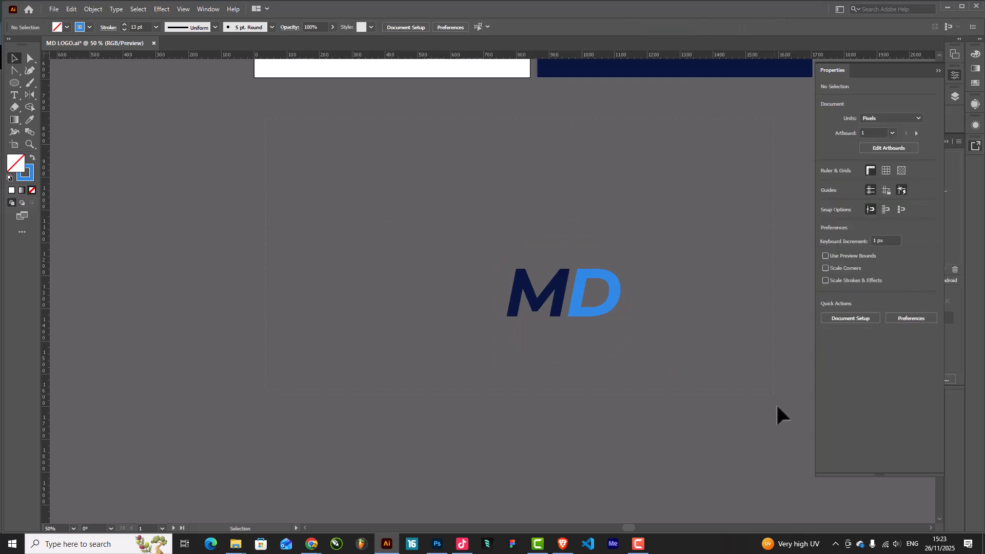
key(ctrl+a)
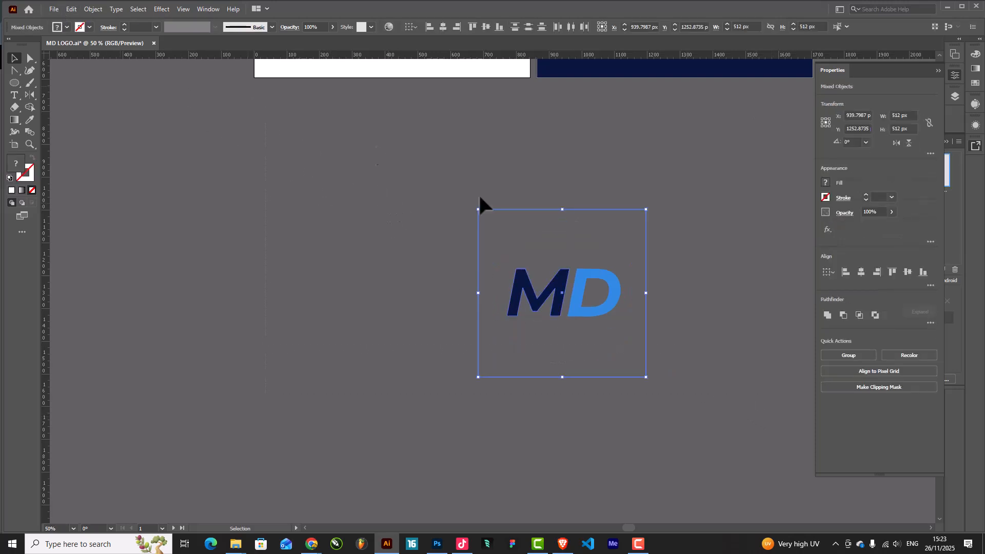
Enlarge the MD letters around their centre inside the 512 px square.
click(594, 293)
click(577, 291)
scroll(621, 288, up, 1)
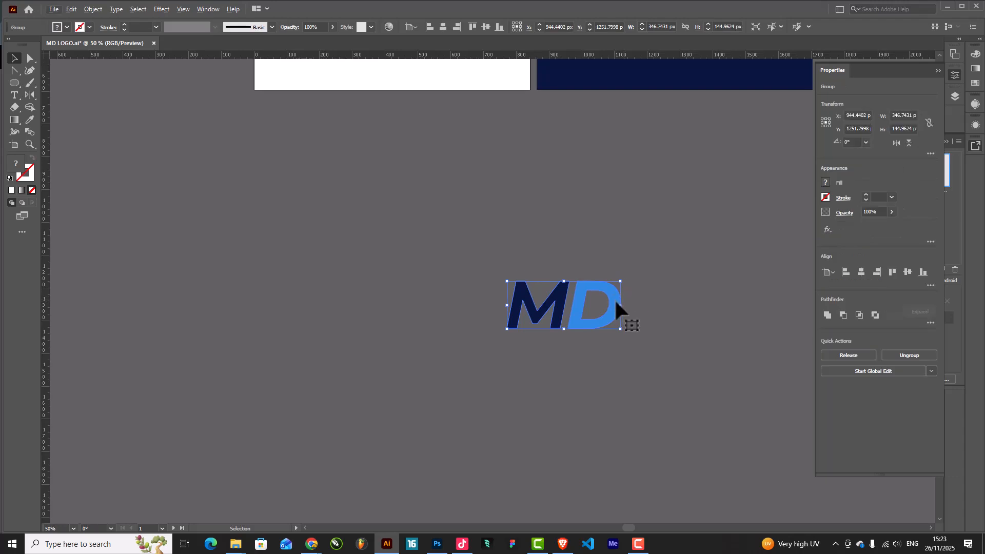
drag(621, 307, 637, 330)
drag(693, 239, 507, 371)
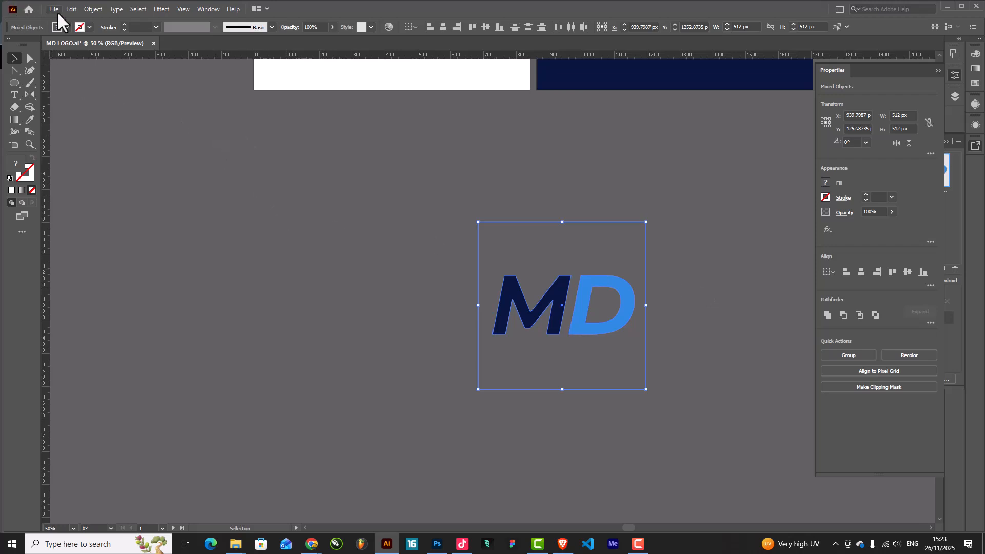
click(669, 339)
click(561, 282)
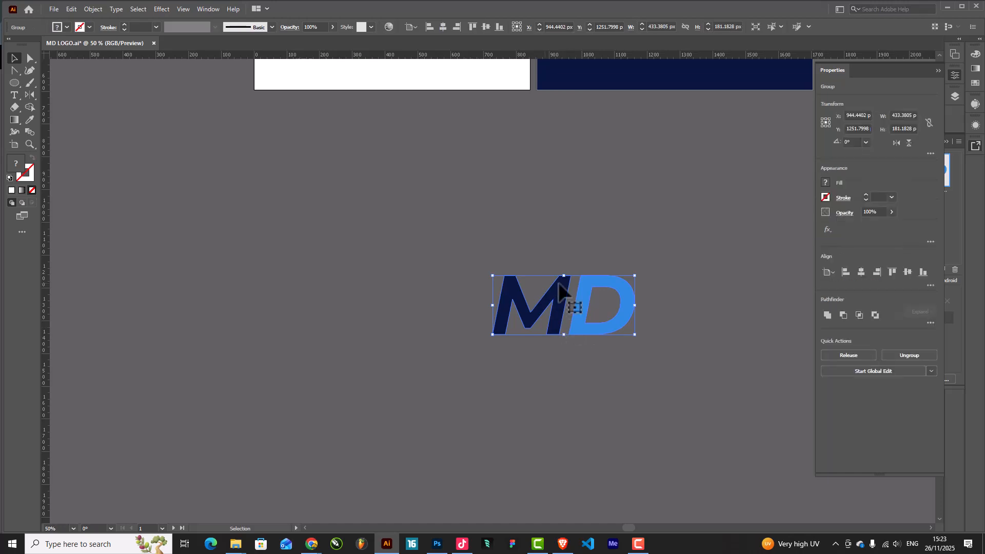
drag(564, 277, 565, 272)
Shrink the MD letters slightly to fit, then select them together with the 512 px square.
drag(347, 280, 662, 381)
click(665, 328)
click(588, 311)
scroll(589, 310, up, 1)
drag(669, 308, 664, 310)
shift+click(604, 323)
scroll(606, 307, down, 2)
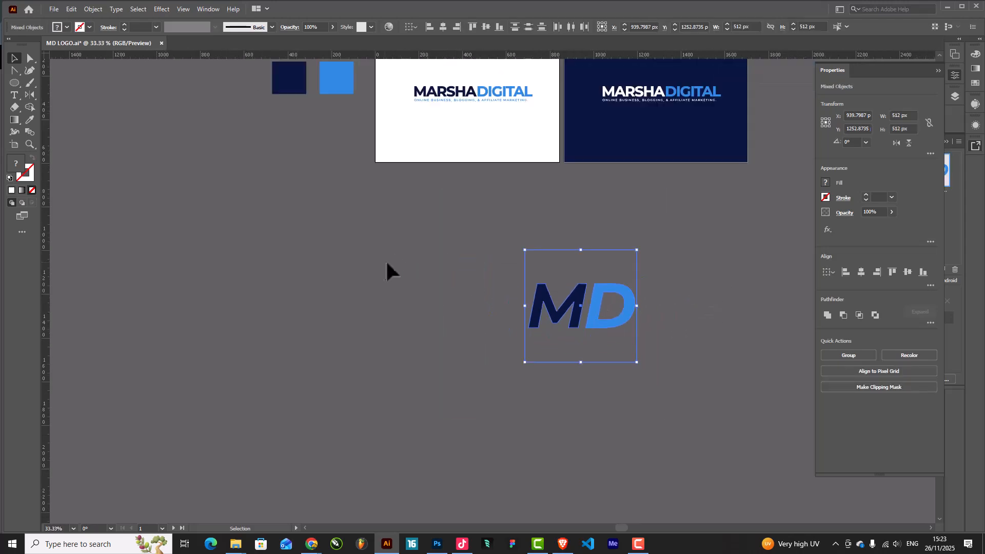
click(53, 9)
Export the selection as a PNG asset named MARSHA DIGITAL FAV ICON_1, then return to the browser.
click(199, 219)
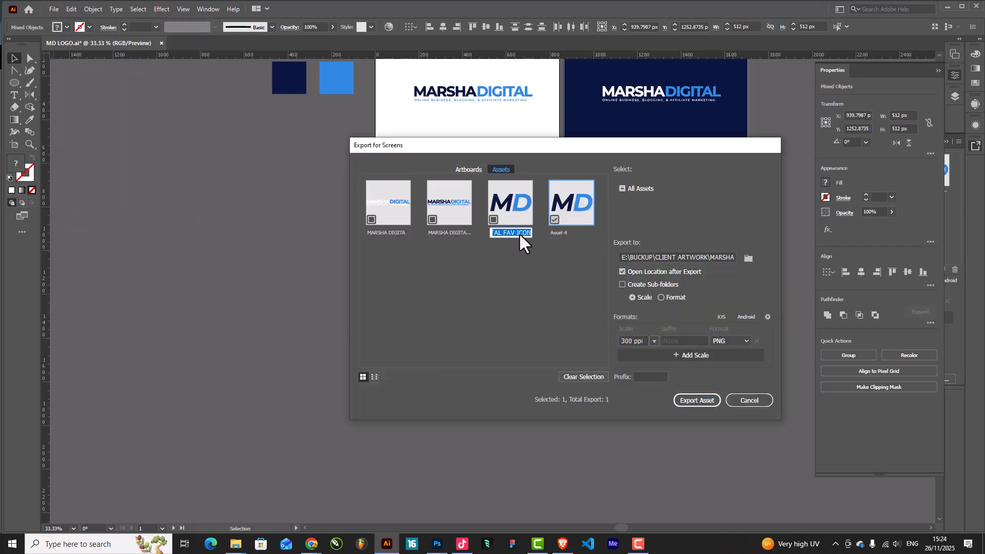
click(565, 232)
key(ctrl+v)
click(700, 400)
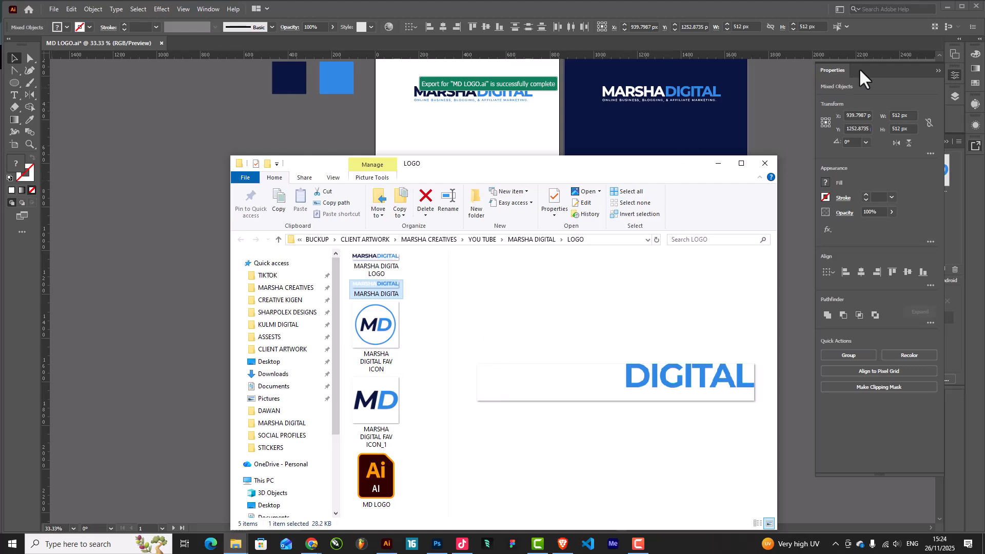
click(946, 4)
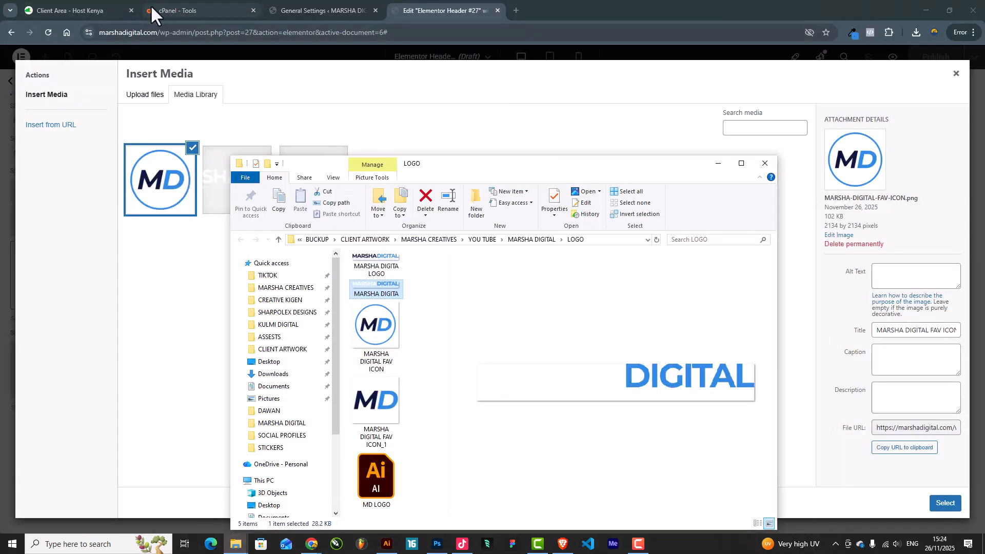
mouse_move(148, 7)
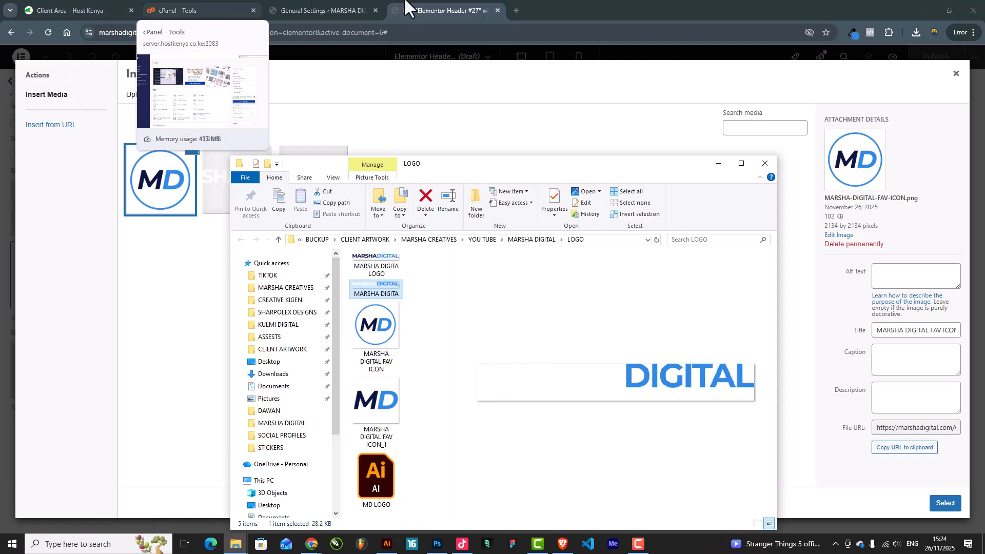
Upload MARSHA DIGITAL FAV ICON_1 and select it as the site favicon.
click(430, 13)
click(146, 96)
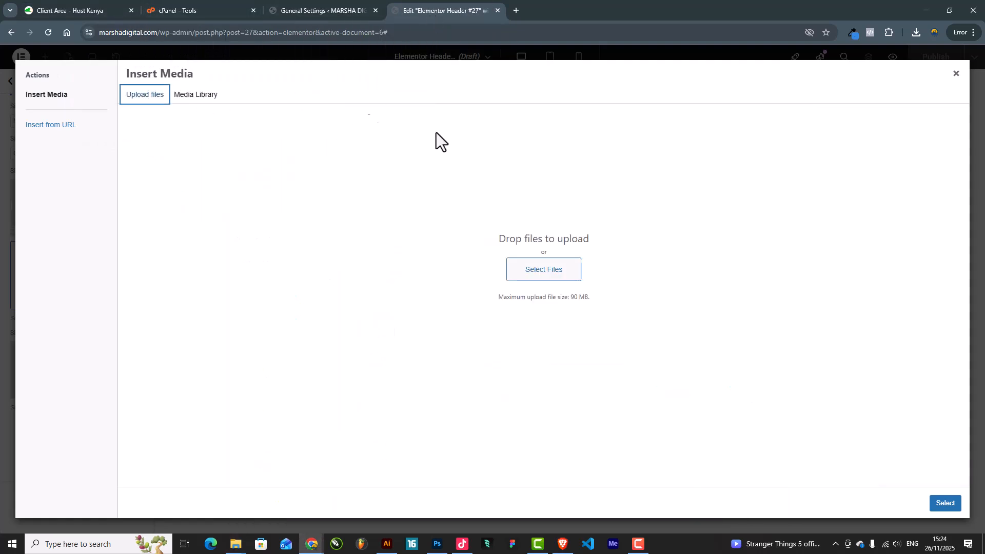
click(548, 276)
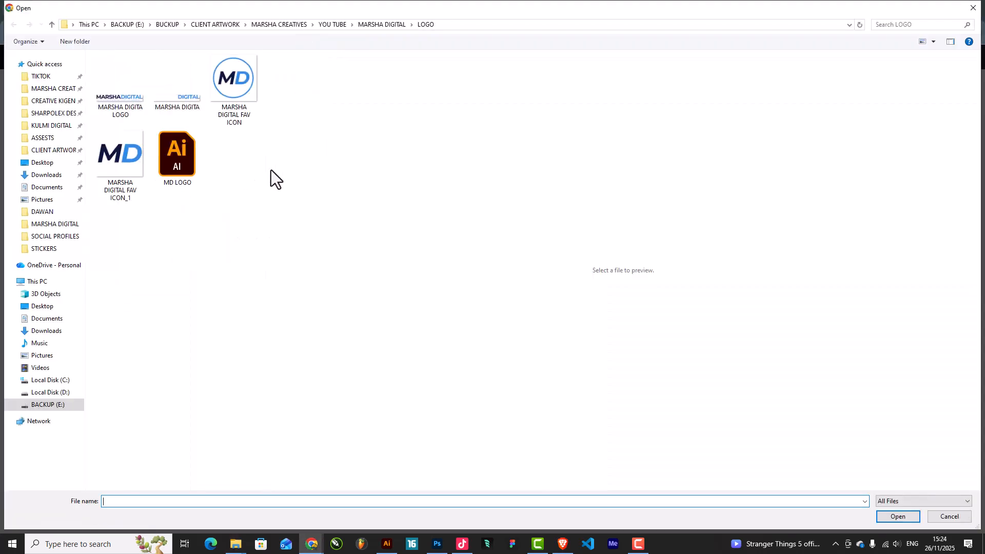
double_click(123, 164)
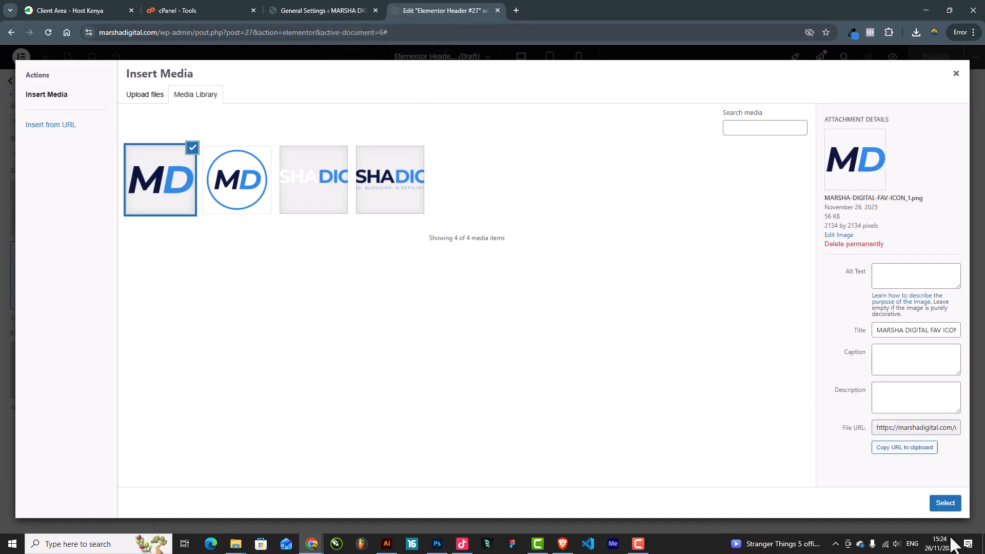
click(945, 502)
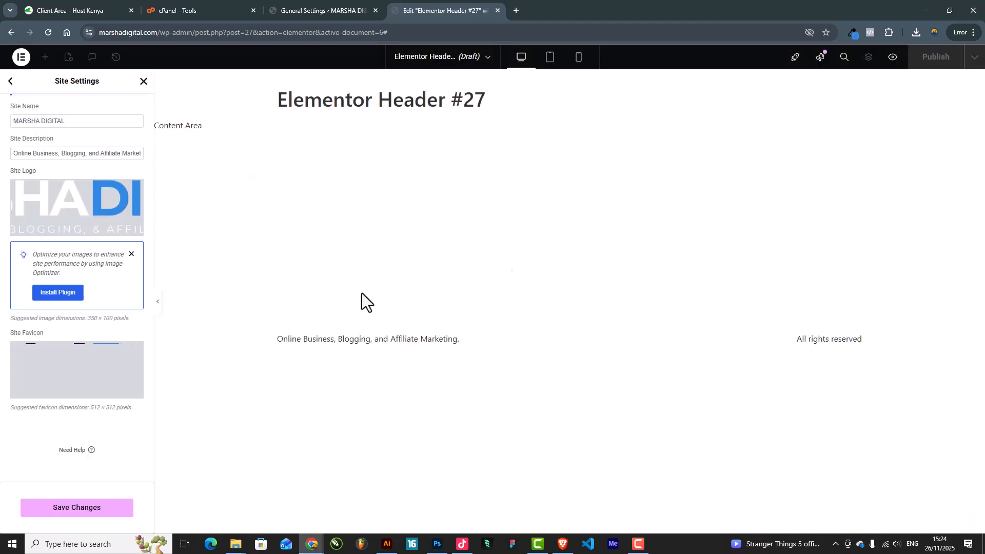
Save the site settings and go back to the settings list.
scroll(137, 423, down, 2)
click(96, 509)
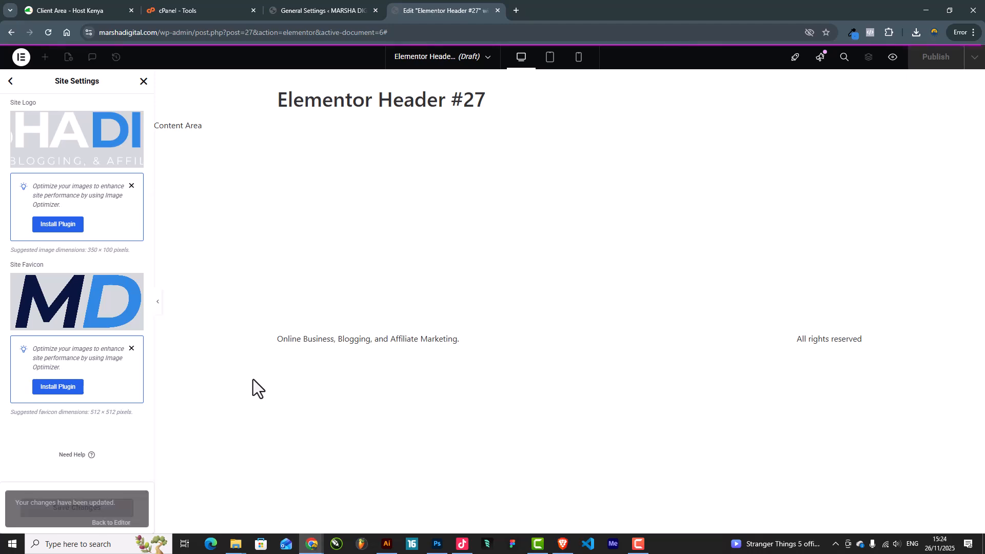
click(9, 81)
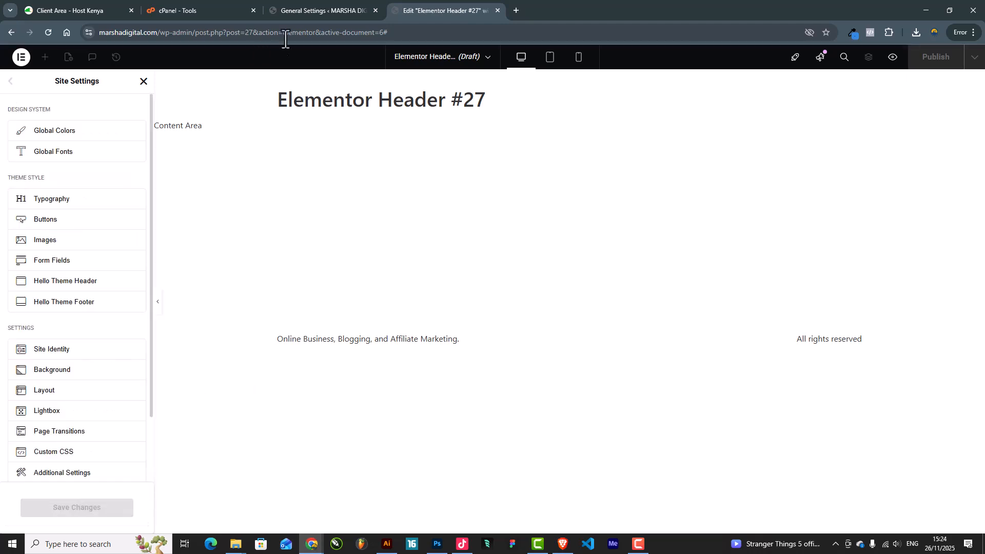
Check General Settings, then view Site Identity with the MARSHA DIGITAL logo and MD favicon.
click(308, 10)
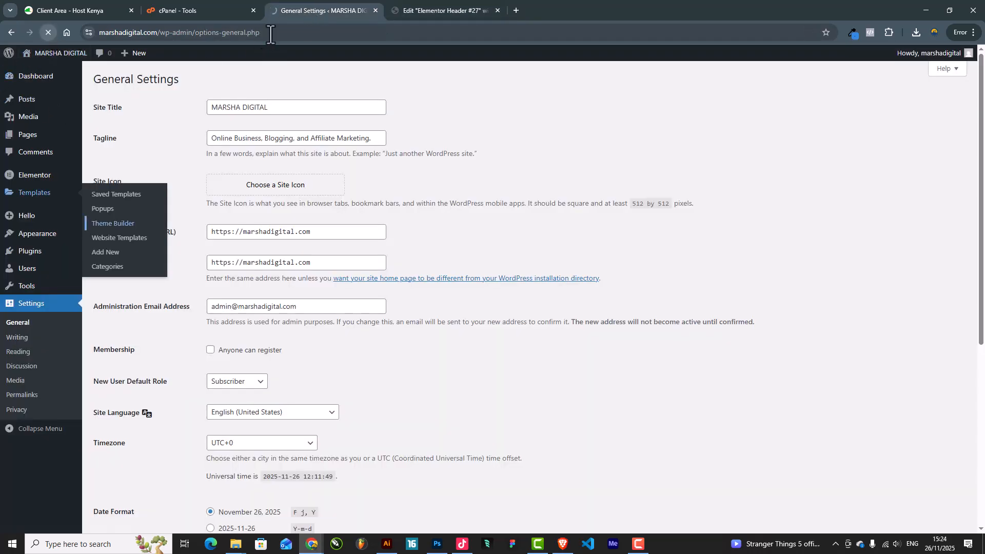
click(428, 7)
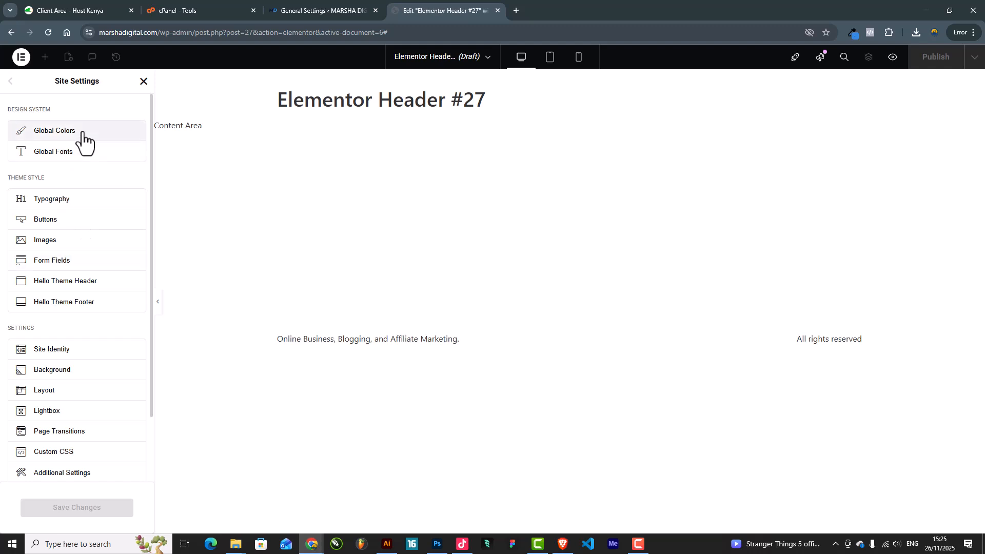
click(64, 351)
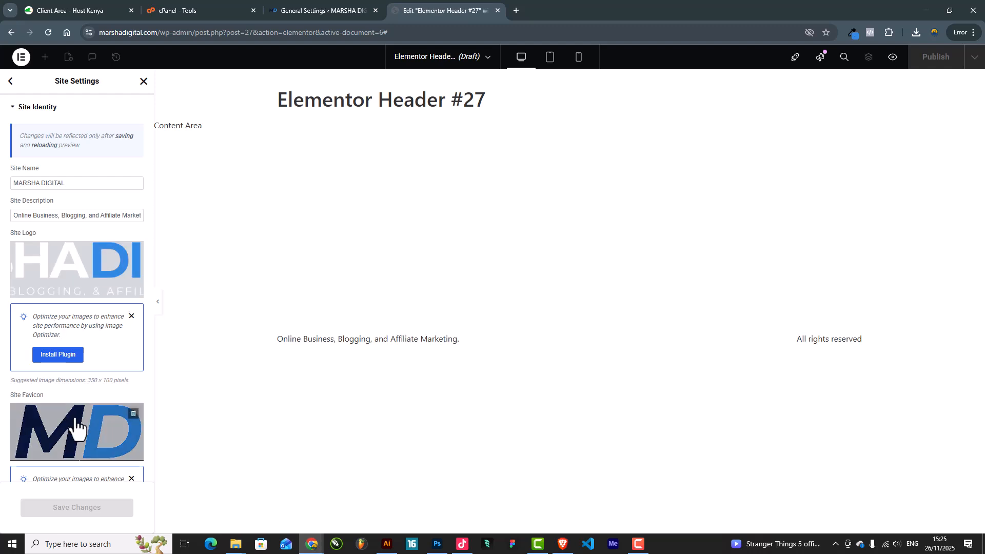
click(11, 82)
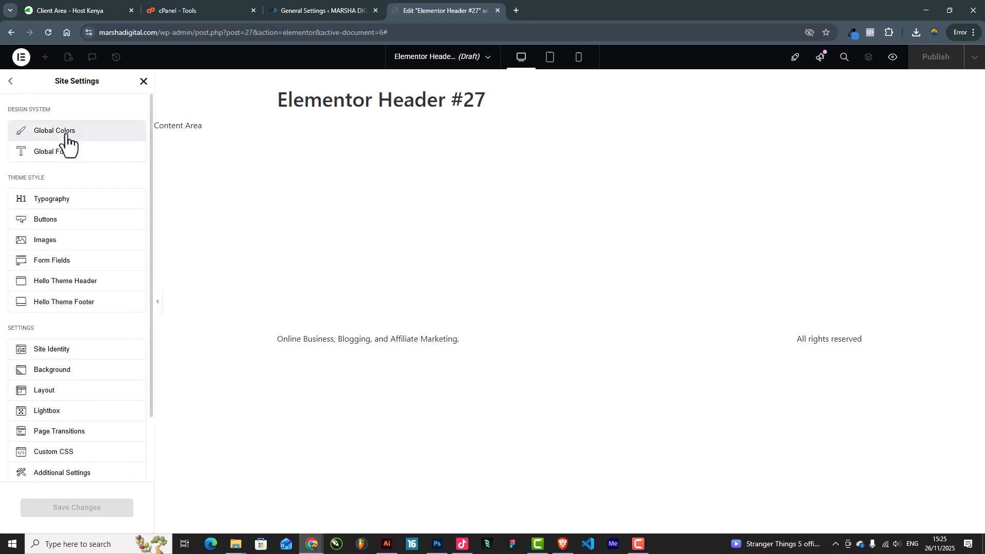
In Global Colors, set Primary to navy #0A163F copied from the Illustrator logo.
click(64, 131)
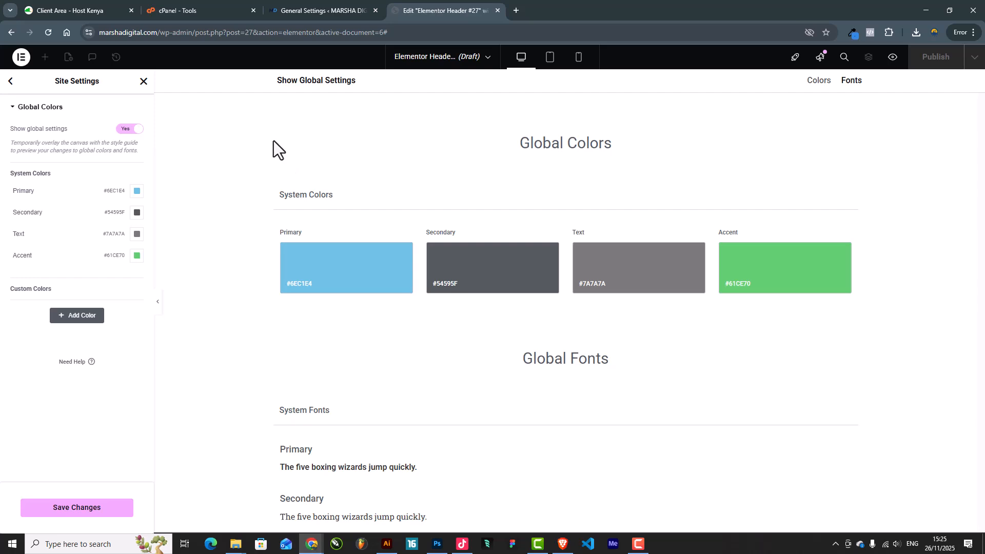
click(387, 544)
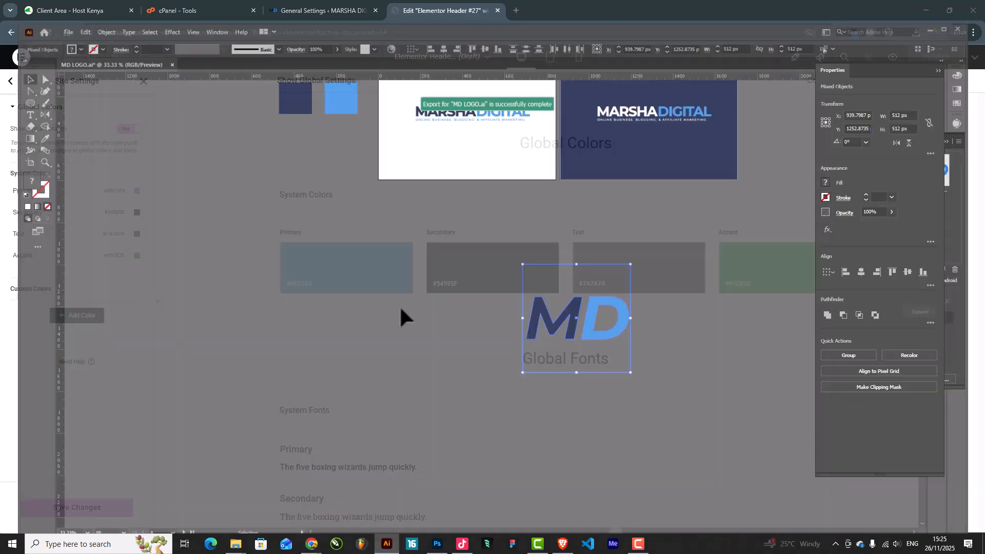
scroll(677, 215, up, 2)
click(515, 203)
click(289, 128)
double_click(22, 165)
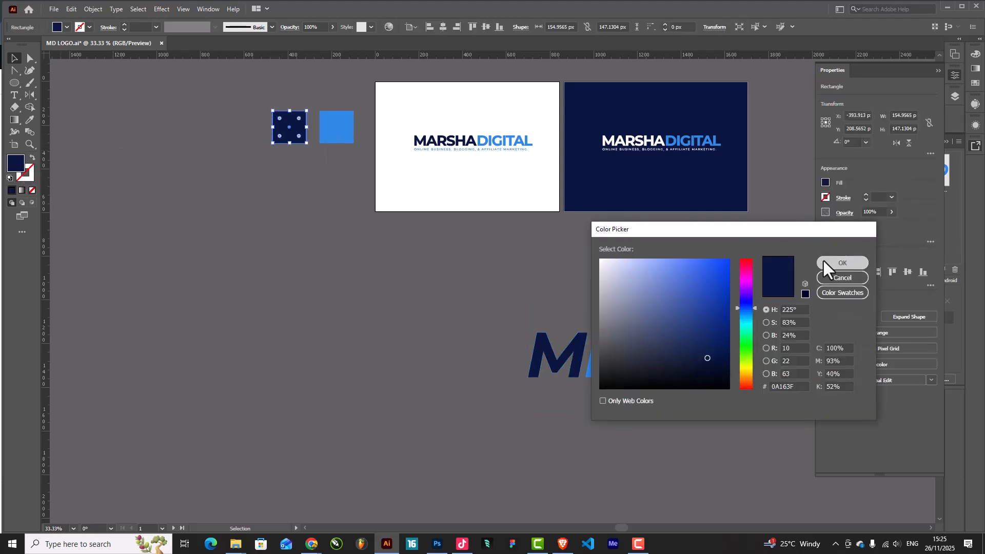
click(842, 263)
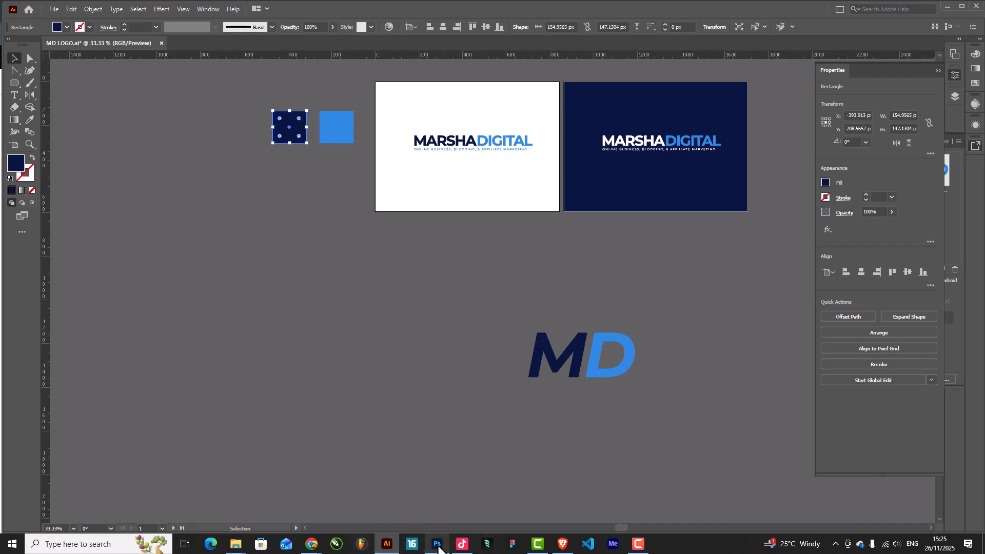
mouse_move(312, 544)
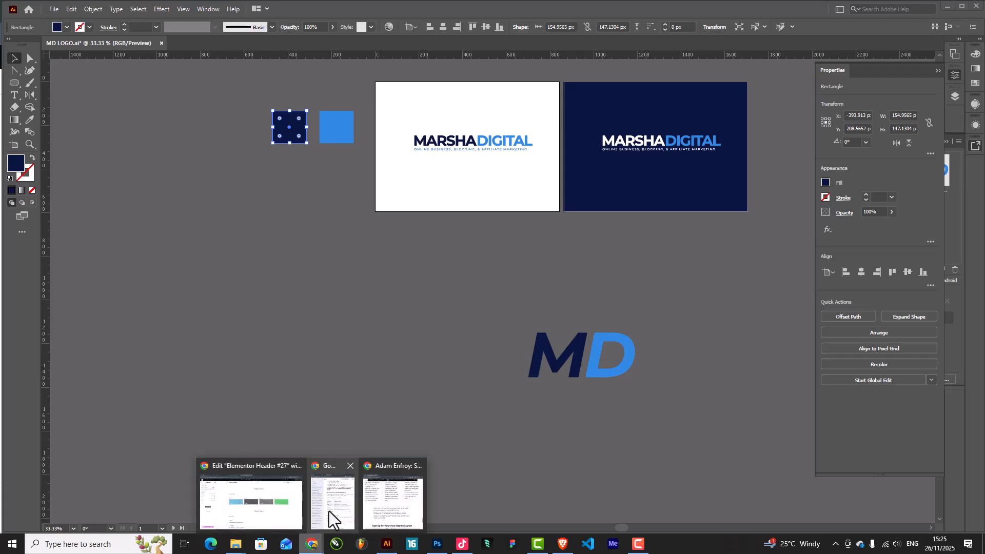
click(328, 515)
click(355, 282)
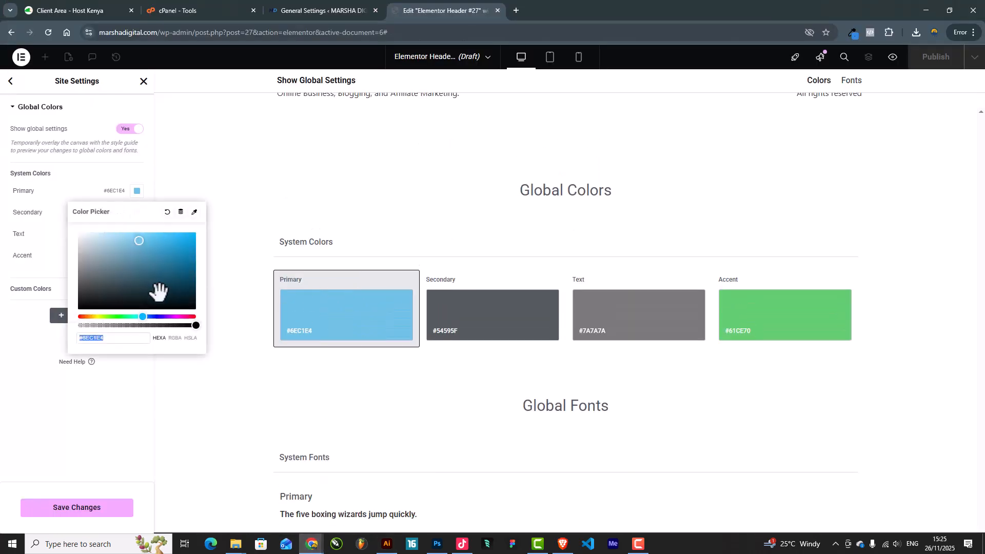
text(0A163F)
click(137, 426)
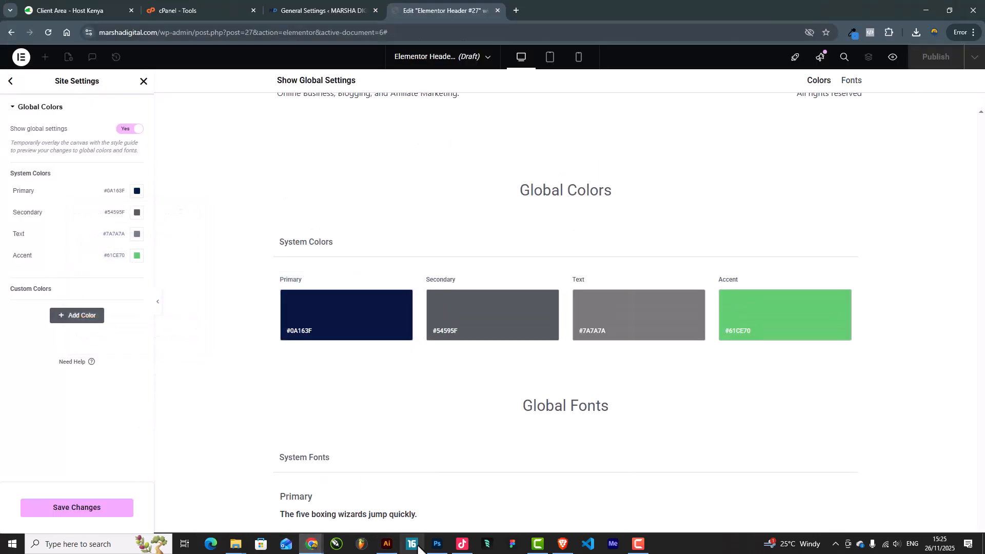
Set Secondary to the logo blue #2F8AE4 copied from Illustrator.
click(387, 544)
click(329, 138)
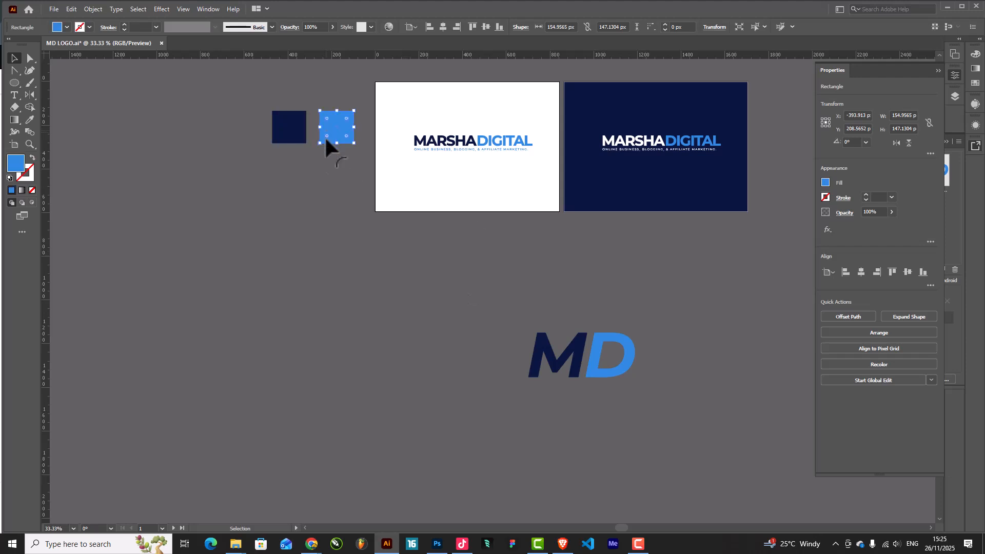
double_click(16, 163)
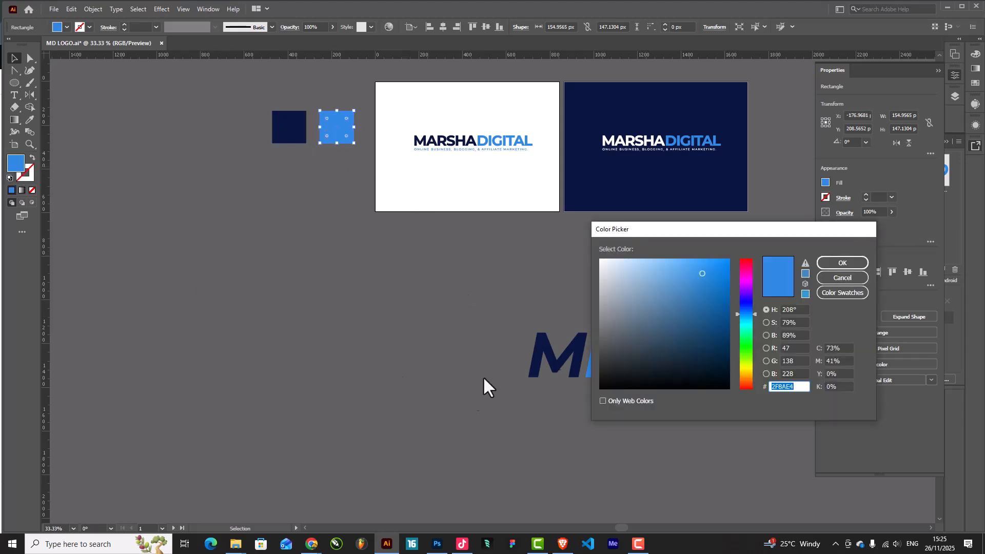
click(842, 263)
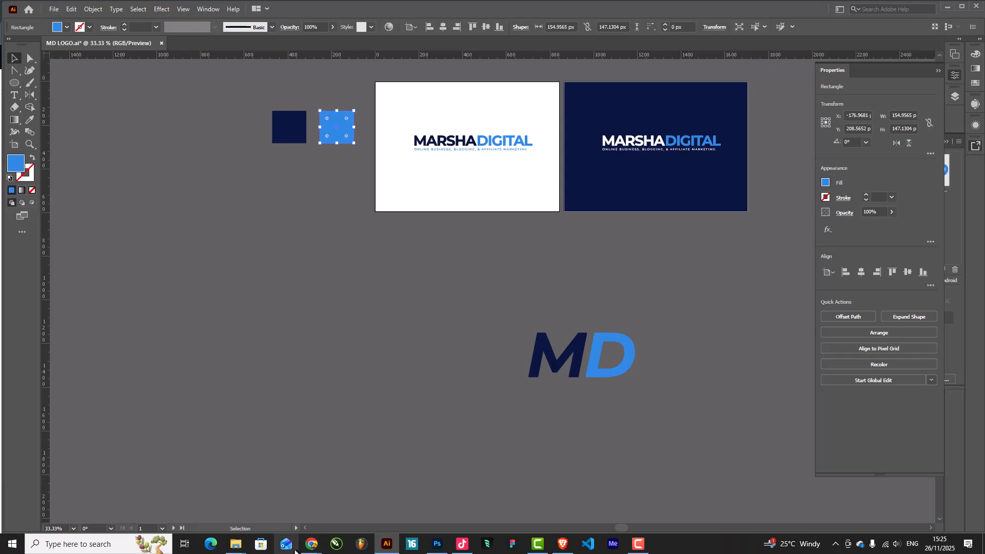
mouse_move(312, 543)
click(270, 508)
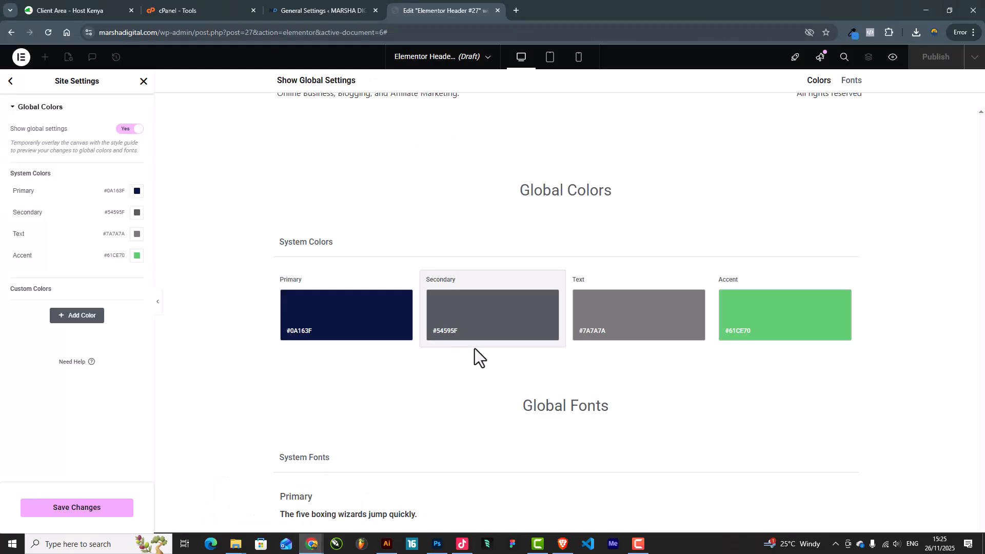
click(512, 329)
text(#2F8AE4)
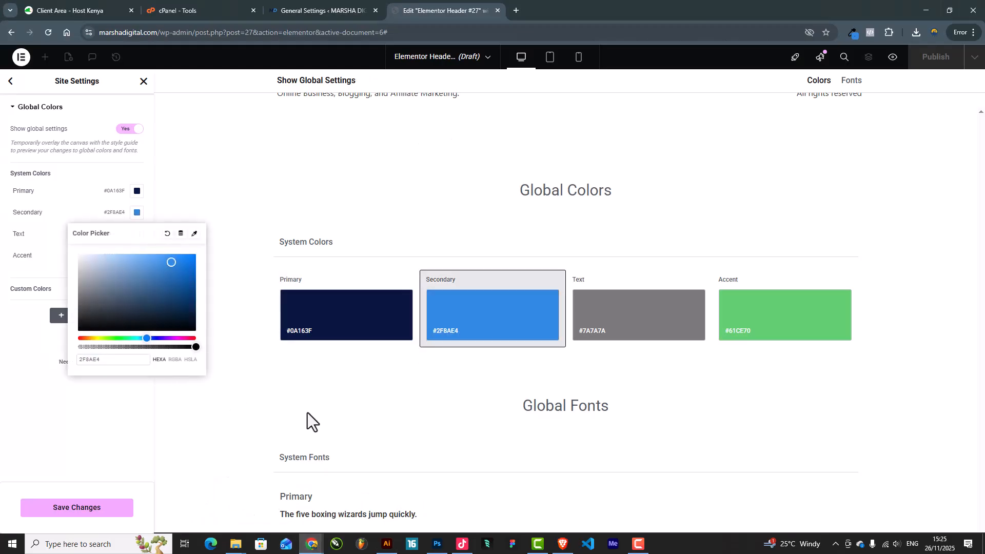
click(318, 411)
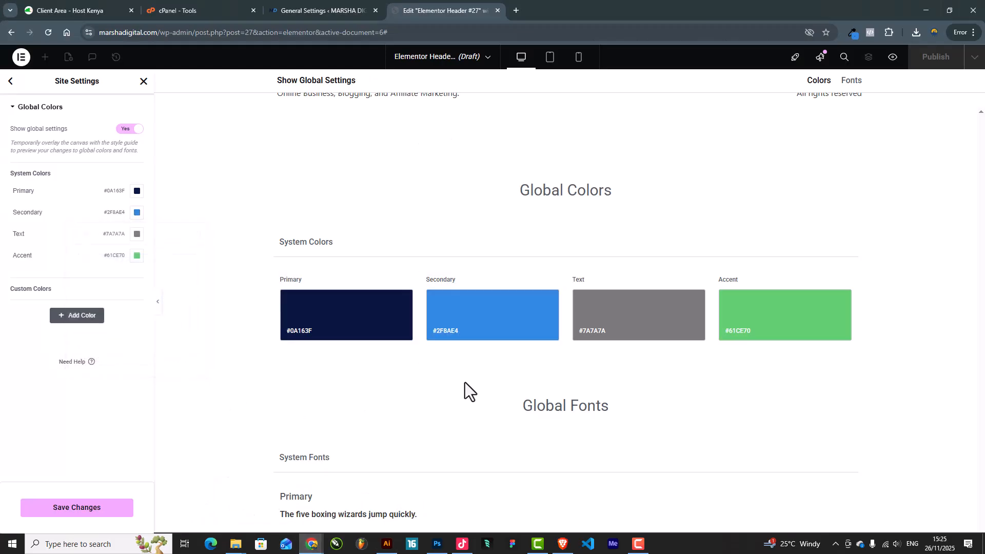
Set the Accent colour to the darker blue #1467B9.
click(788, 324)
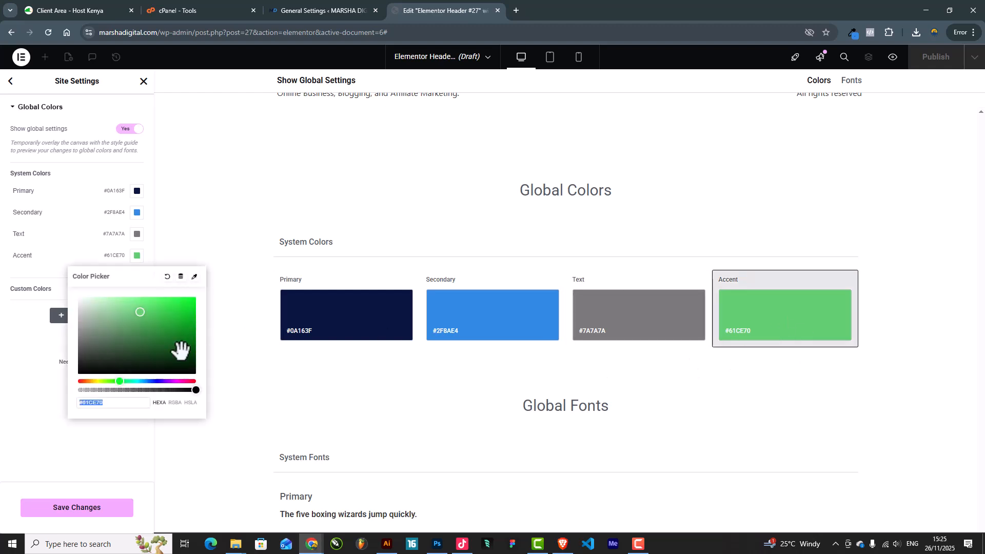
text(#2F8AE4)
drag(169, 306, 183, 321)
click(230, 384)
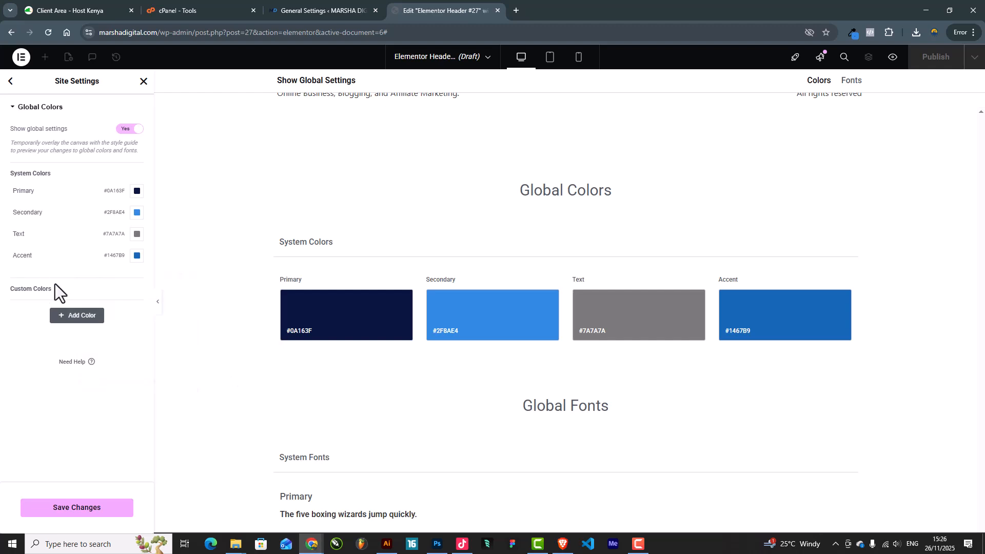
Set the Text colour to #515151 and save the global colours.
click(625, 344)
drag(72, 324, 67, 333)
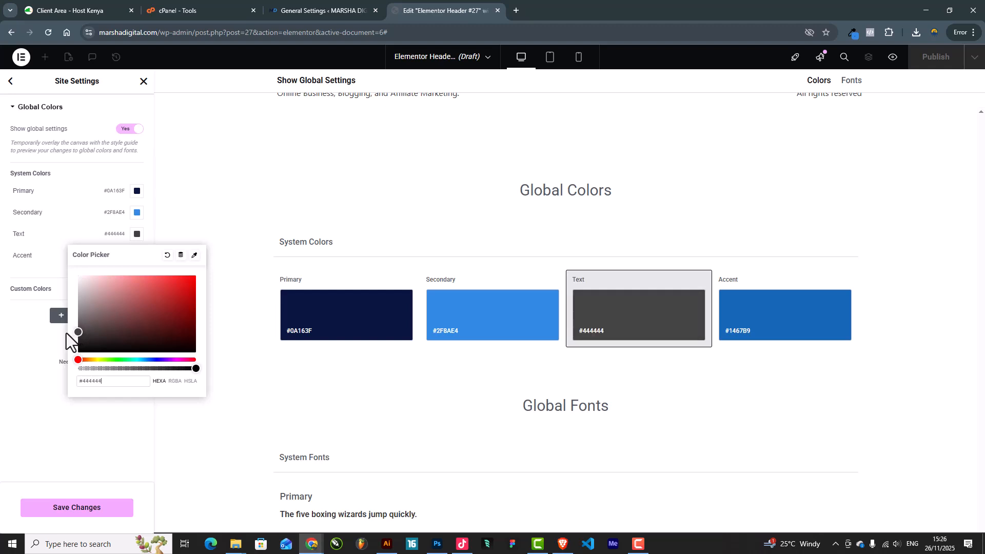
click(95, 418)
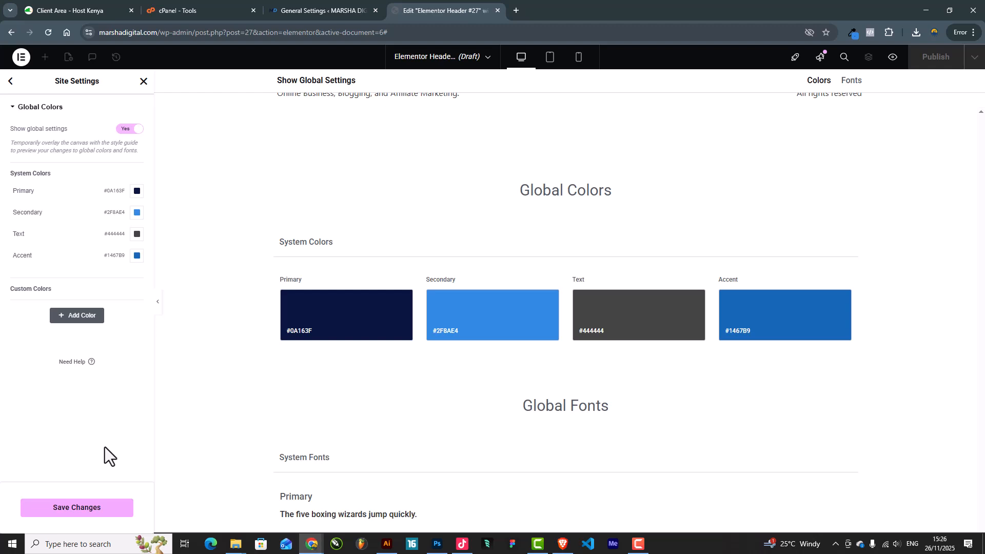
click(136, 235)
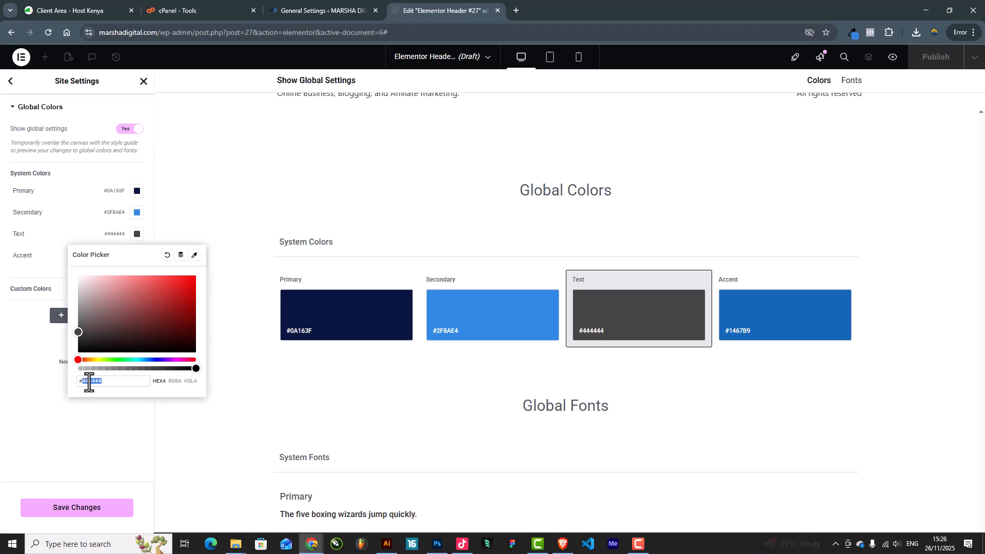
text(#515151)
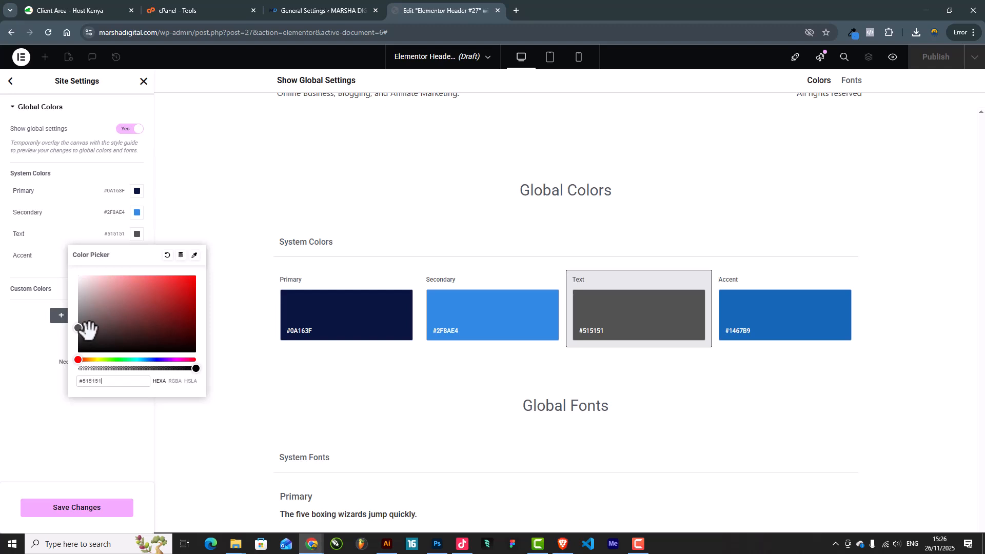
click(107, 453)
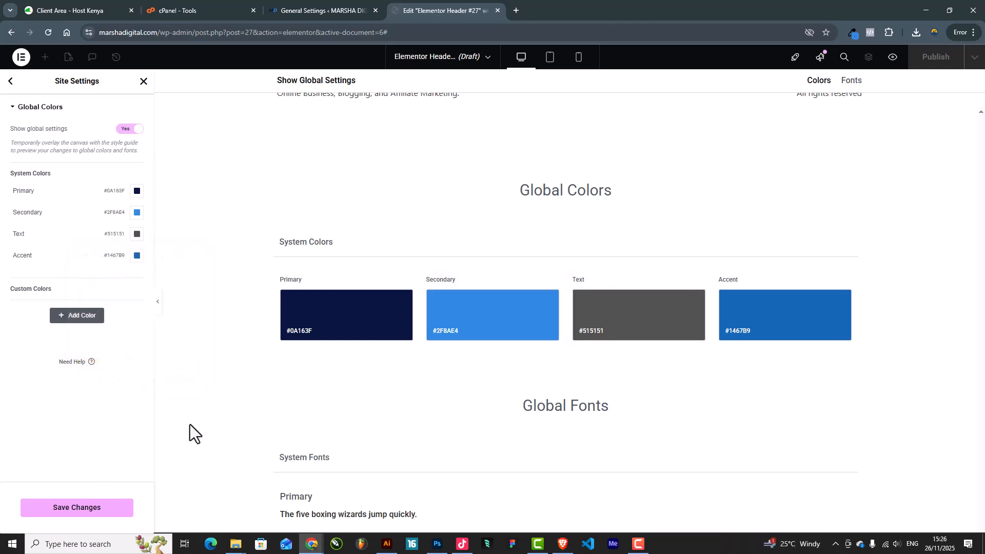
click(82, 510)
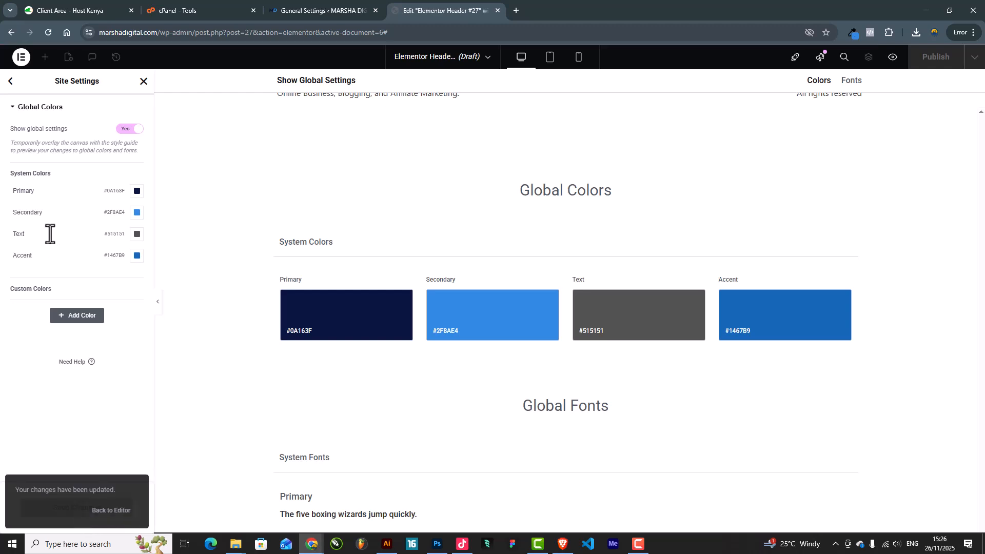
click(10, 82)
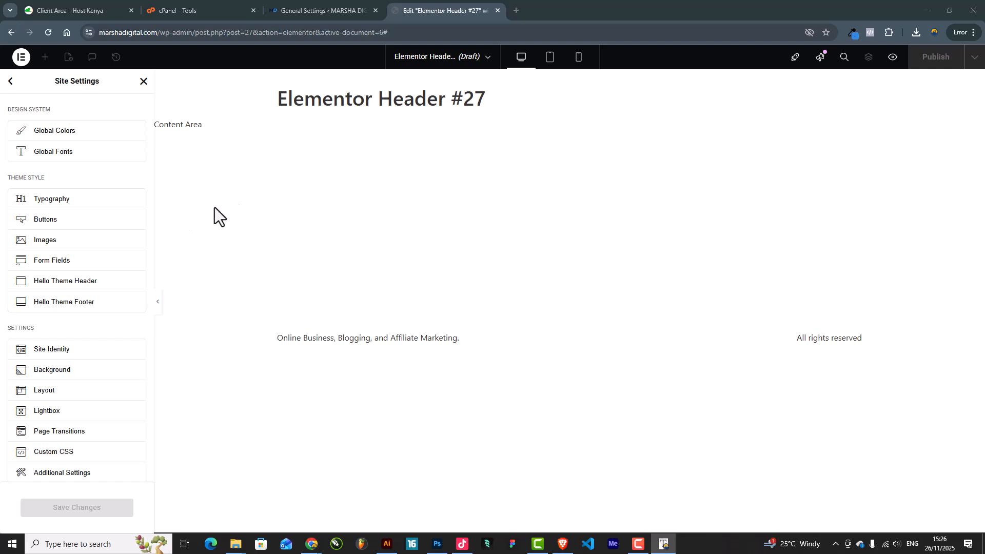
Open Global Fonts, edit the Primary font and search the family list for 'sys'.
click(62, 205)
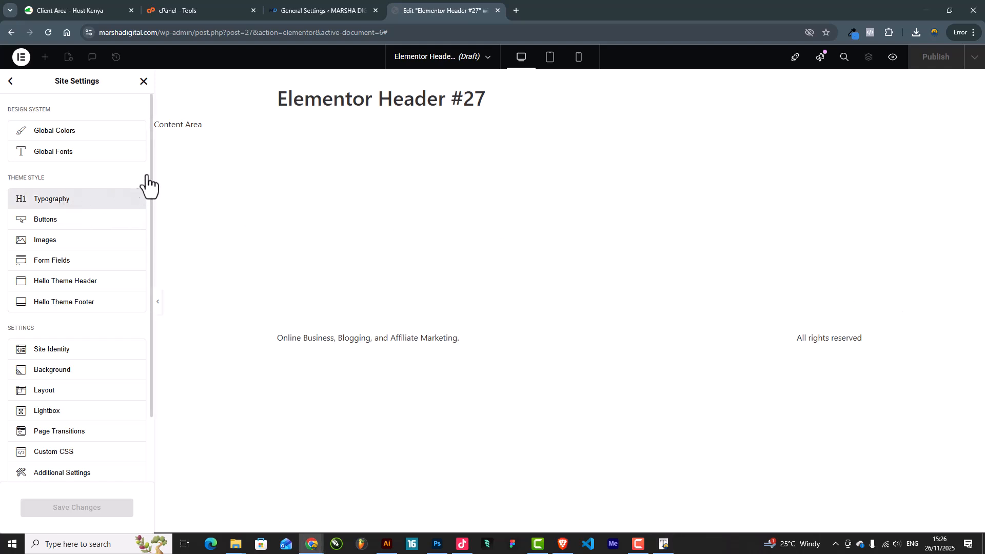
click(11, 82)
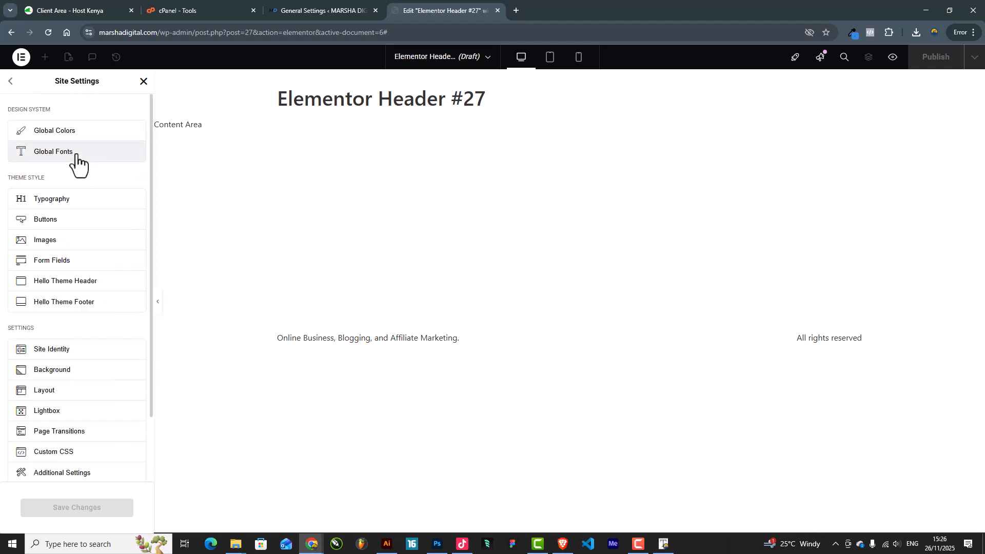
click(76, 157)
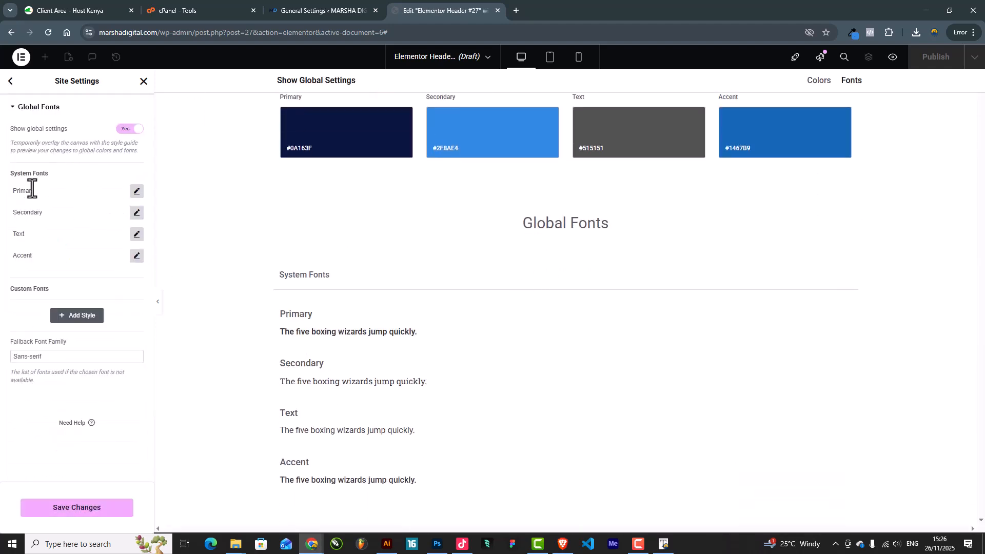
click(136, 191)
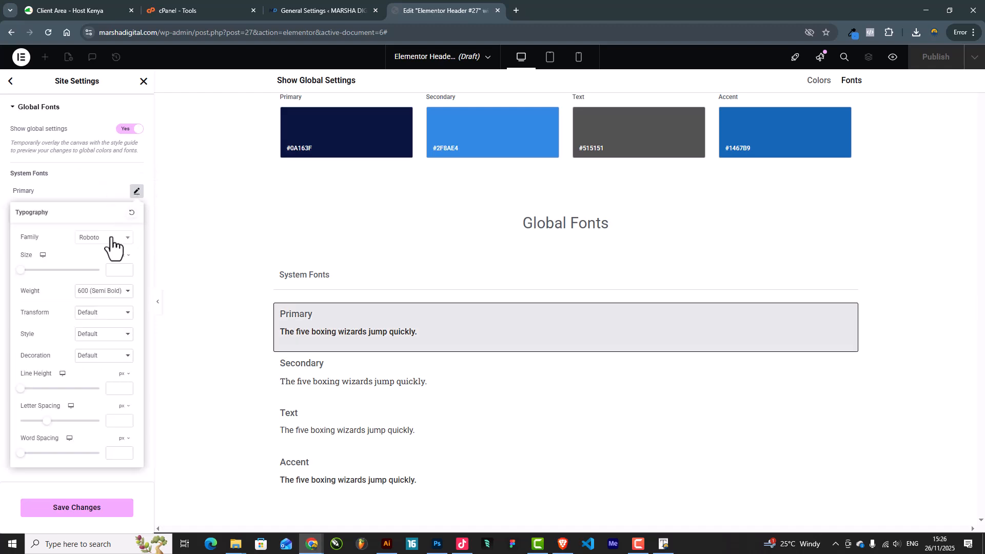
click(112, 241)
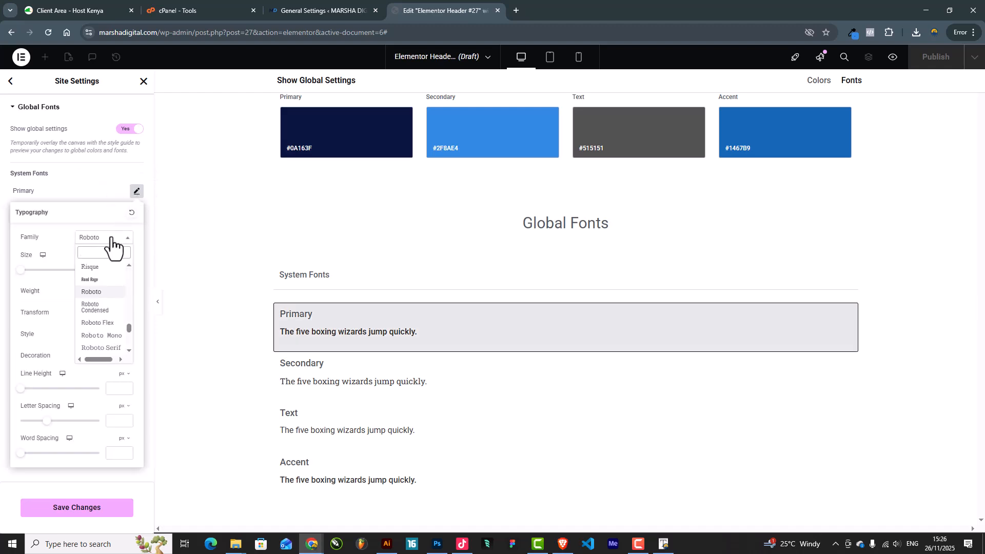
text(SYS)
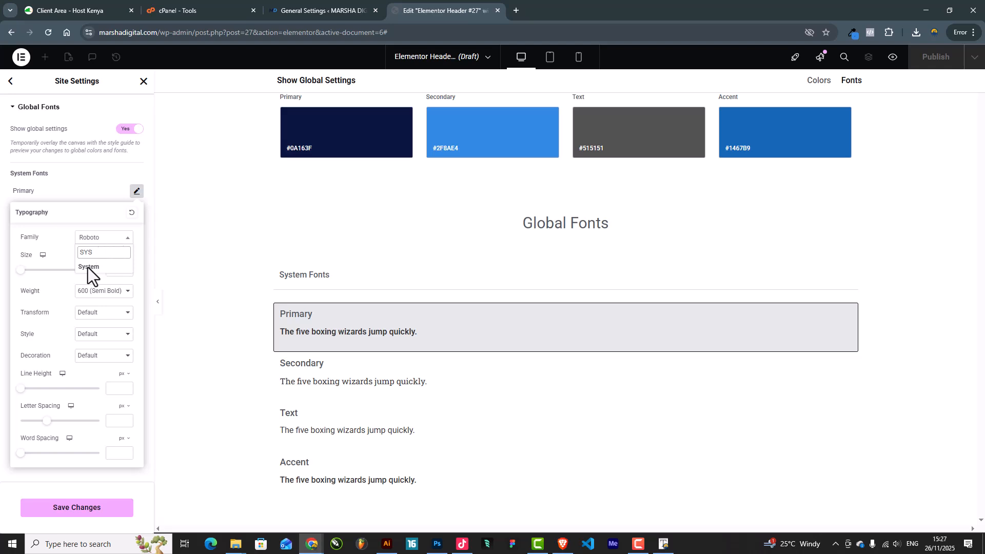
key(BackSpace)
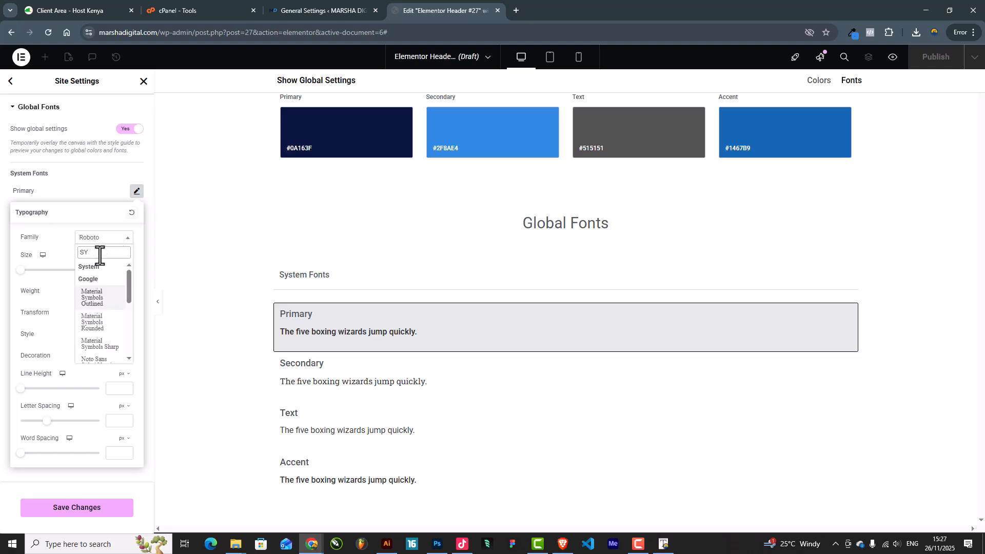
key(BackSpace)
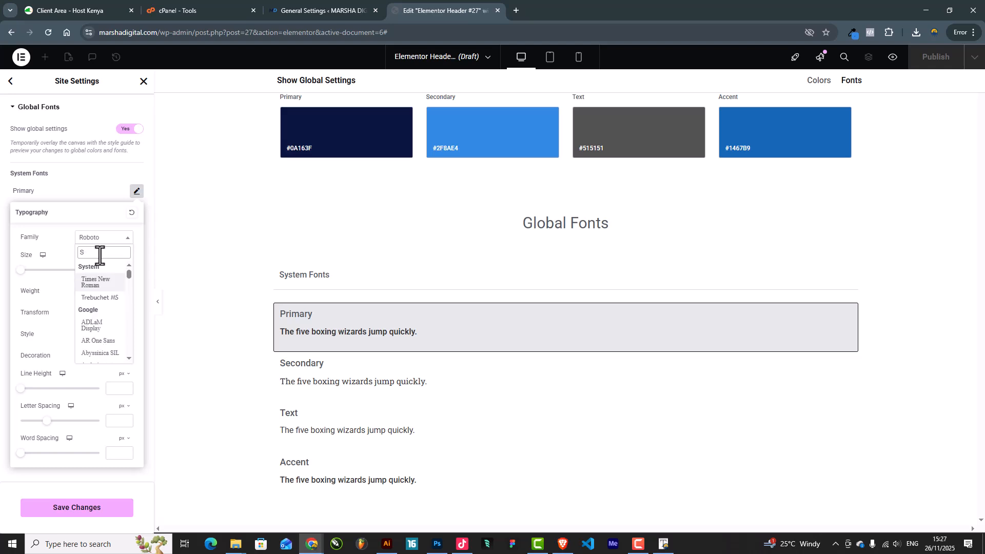
key(BackSpace)
text(sysrt=)
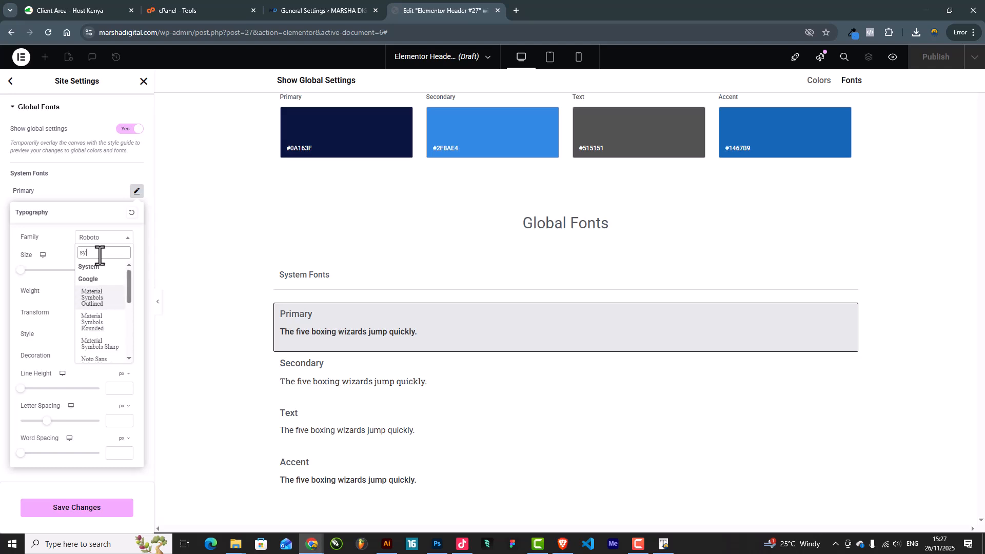
key(BackSpace)
key(BackSpace)
key(BackSpace)
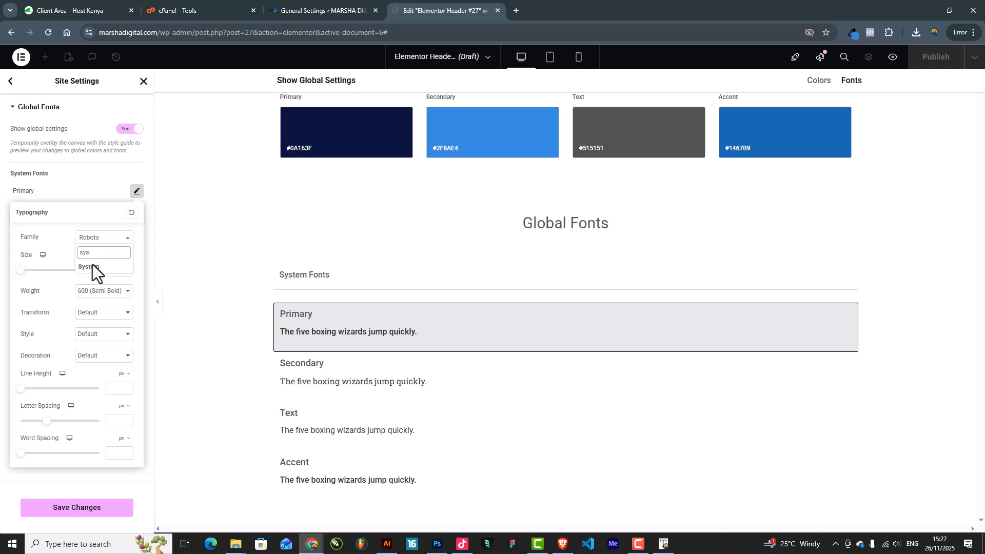
click(102, 239)
Search the Primary font family list for 'sego', then 'open'.
click(102, 239)
click(103, 239)
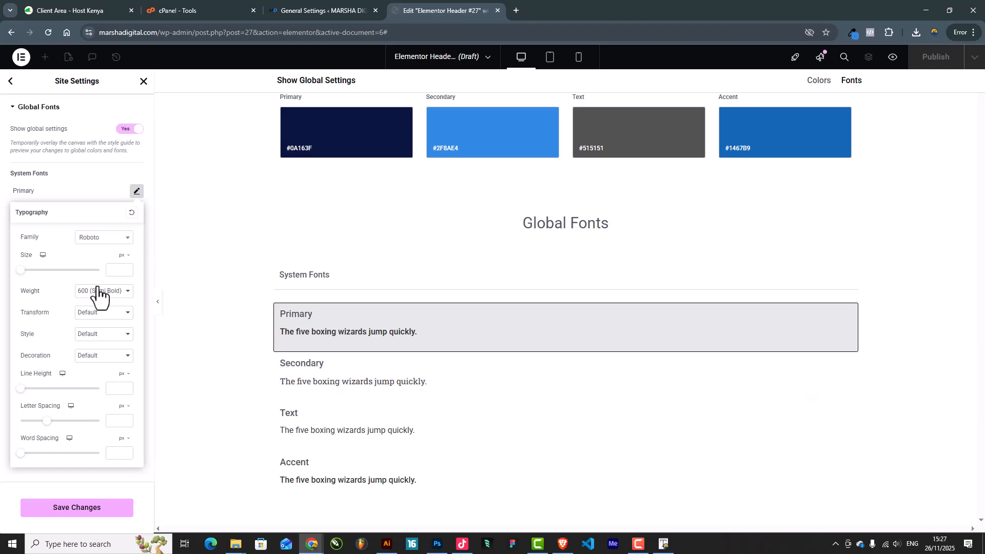
click(107, 240)
click(108, 240)
click(106, 248)
text(sego)
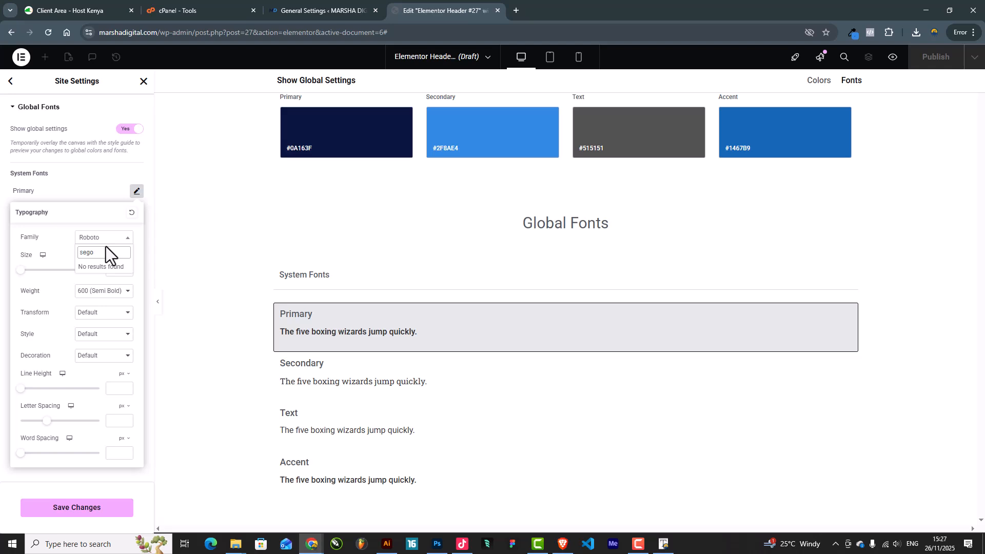
key(BackSpace)
key(BackSpace)
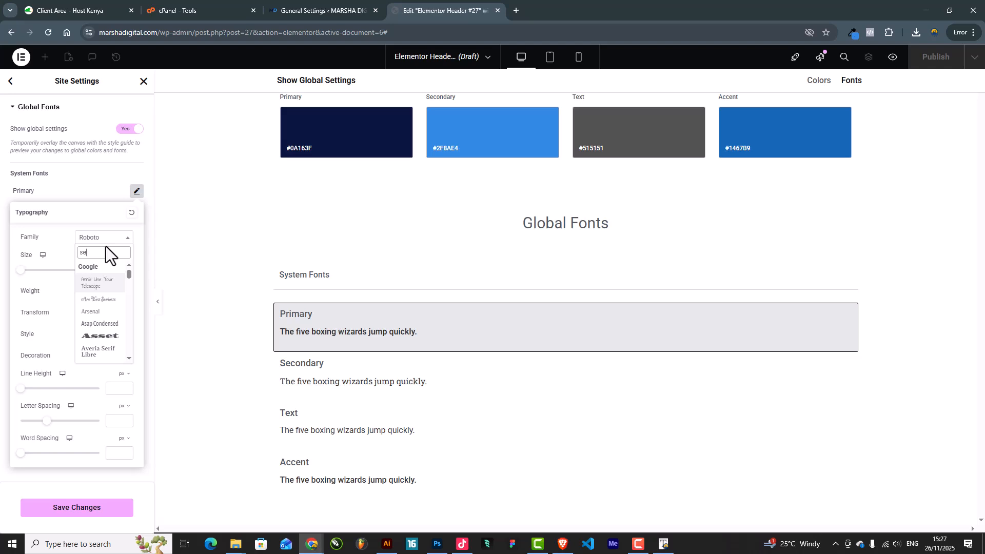
key(BackSpace)
key(BackSpace)
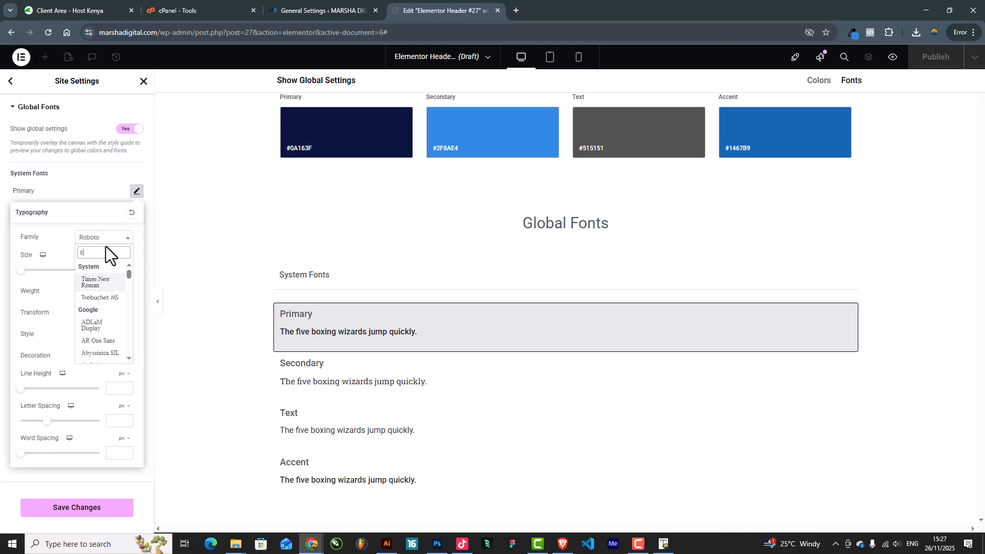
text(open)
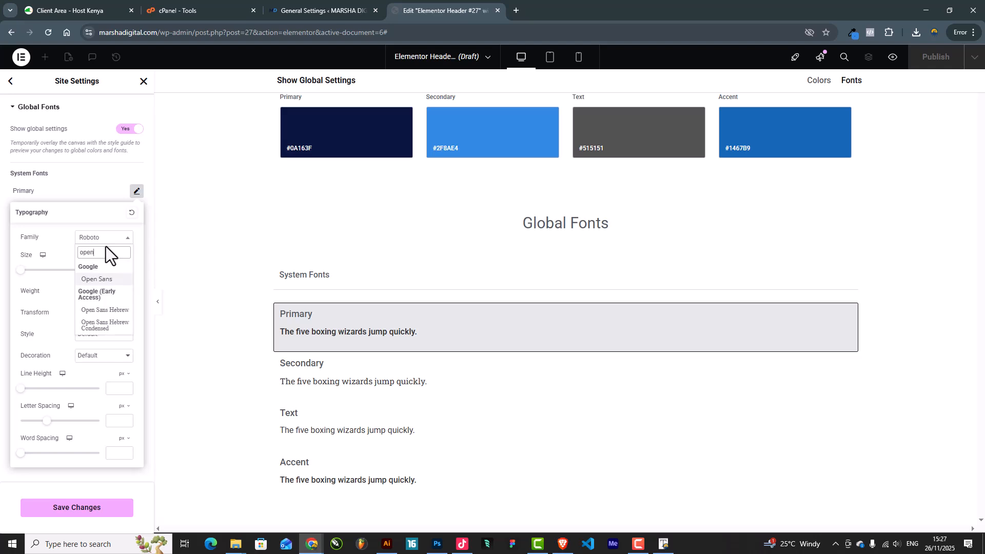
Try Open Sans, then set the Primary font family to Orienta.
click(104, 278)
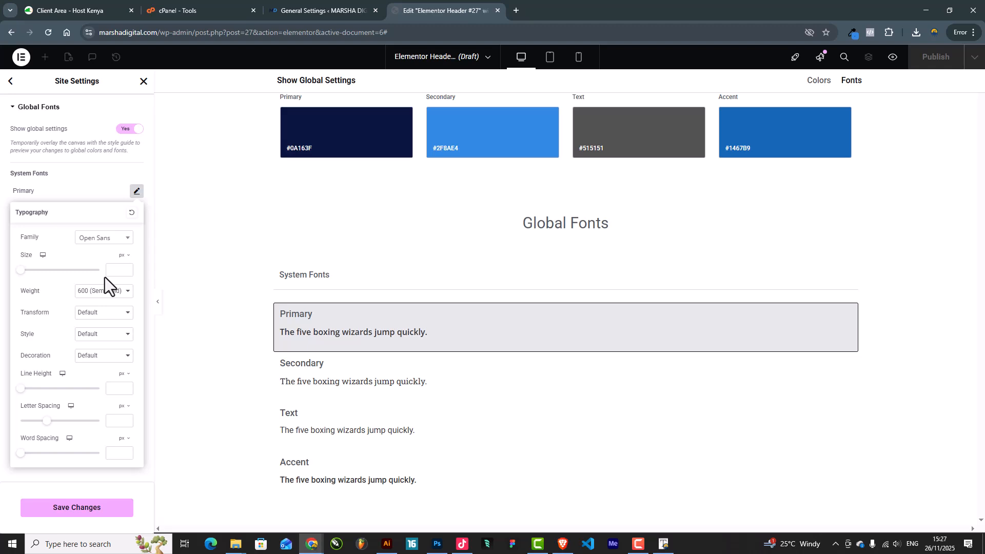
click(103, 244)
scroll(104, 318, down, 4)
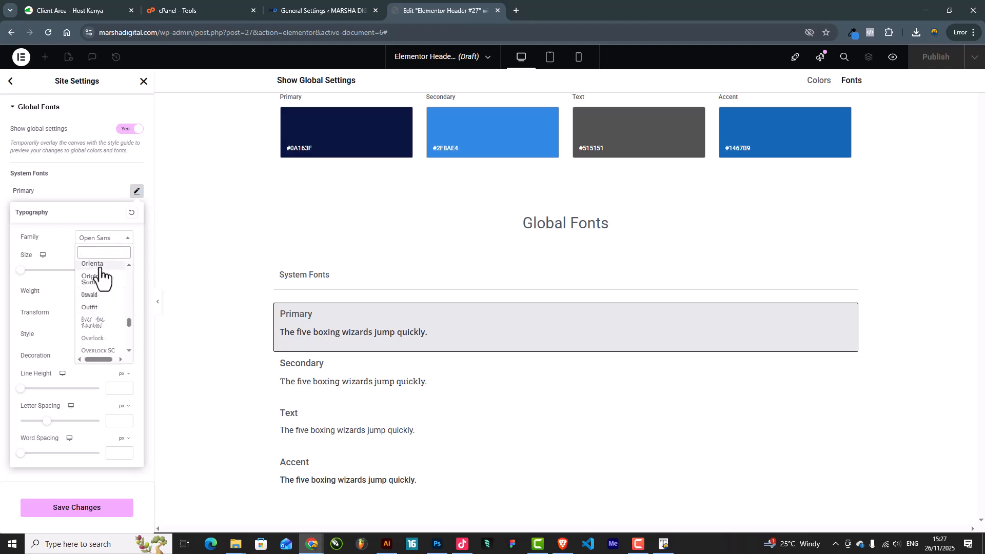
click(100, 277)
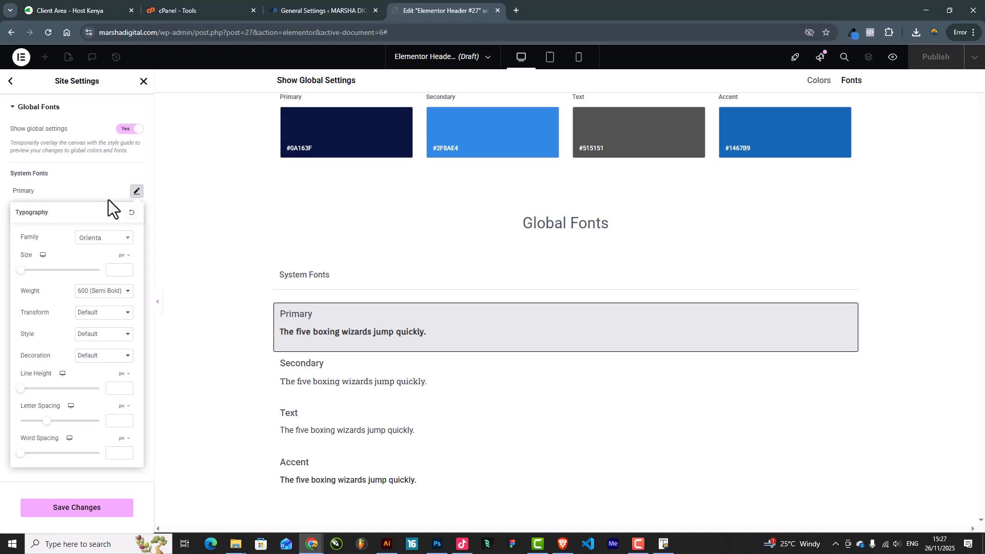
click(77, 191)
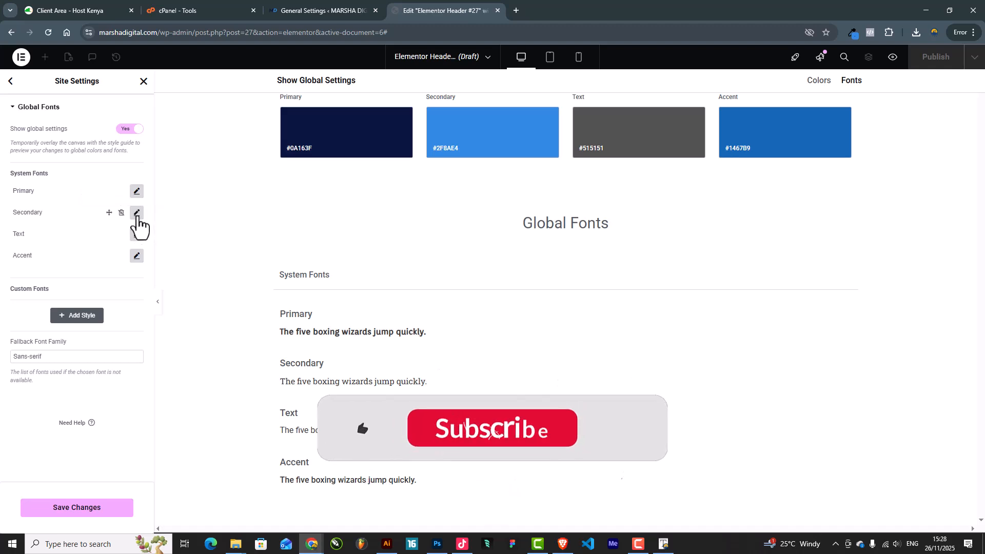
Set the Secondary global font family to Orienta.
click(136, 212)
click(109, 260)
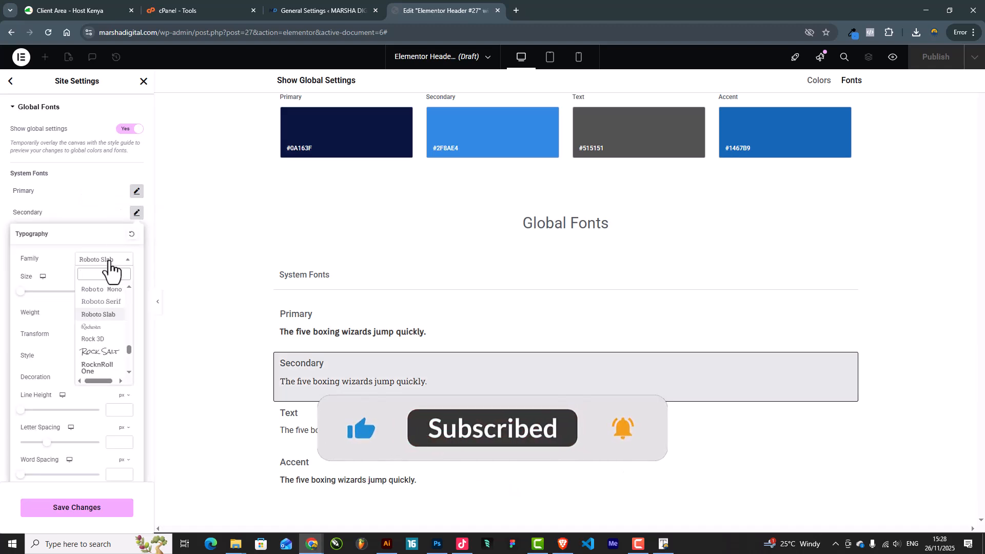
text(orie)
click(93, 302)
click(88, 193)
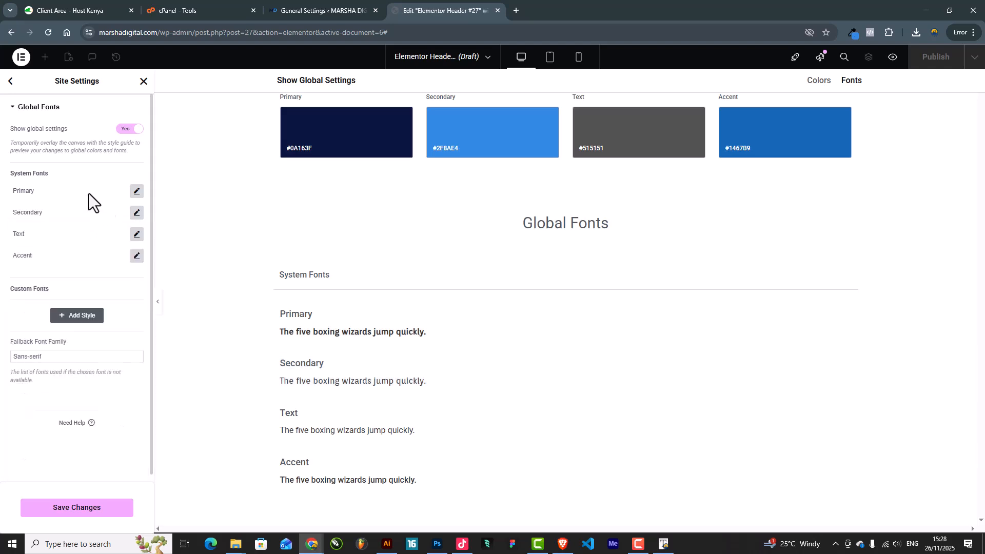
Set the Text global font family to Orienta.
click(137, 234)
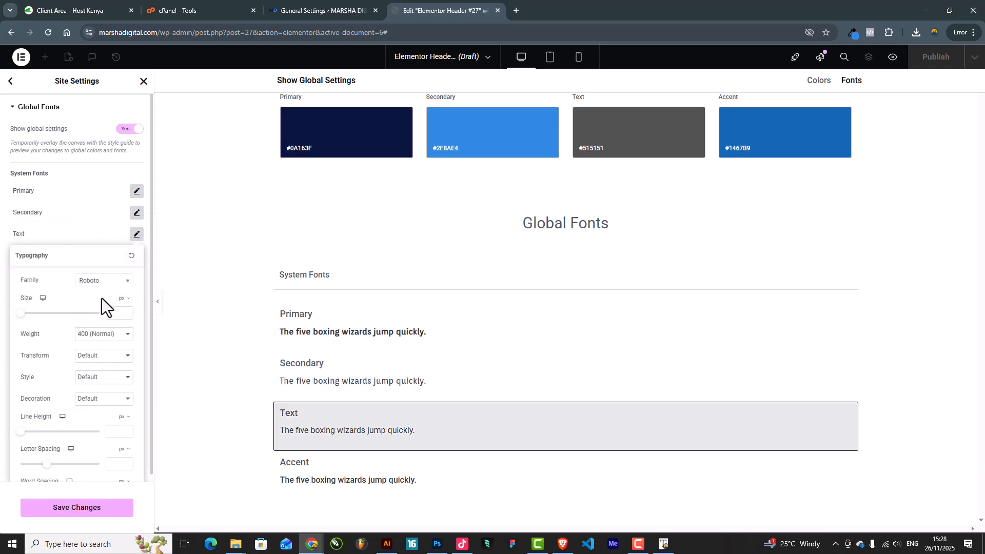
click(101, 284)
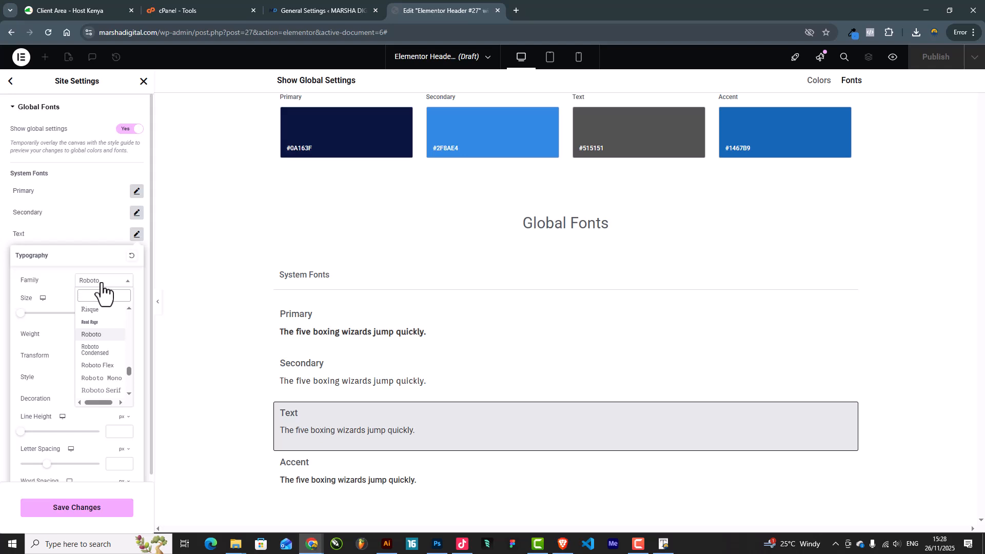
text(orie)
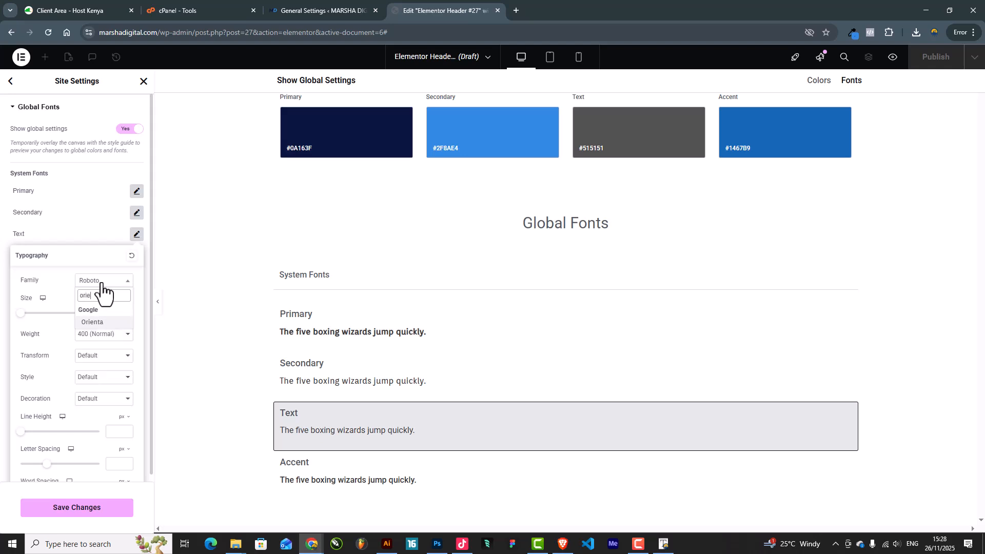
click(97, 325)
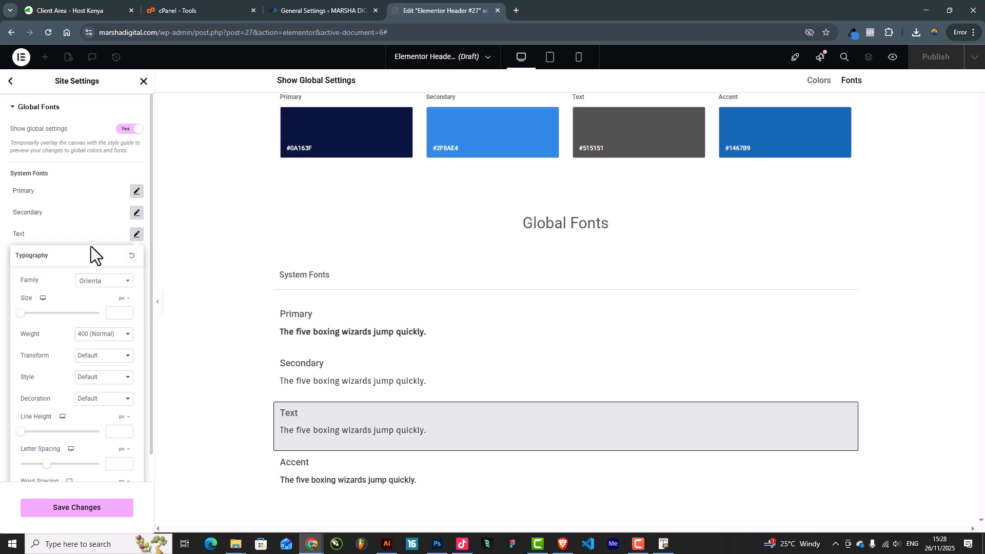
click(96, 245)
Set the Accent global font family to Orienta and save the changes.
click(136, 255)
click(105, 307)
click(107, 309)
click(108, 311)
text(orie)
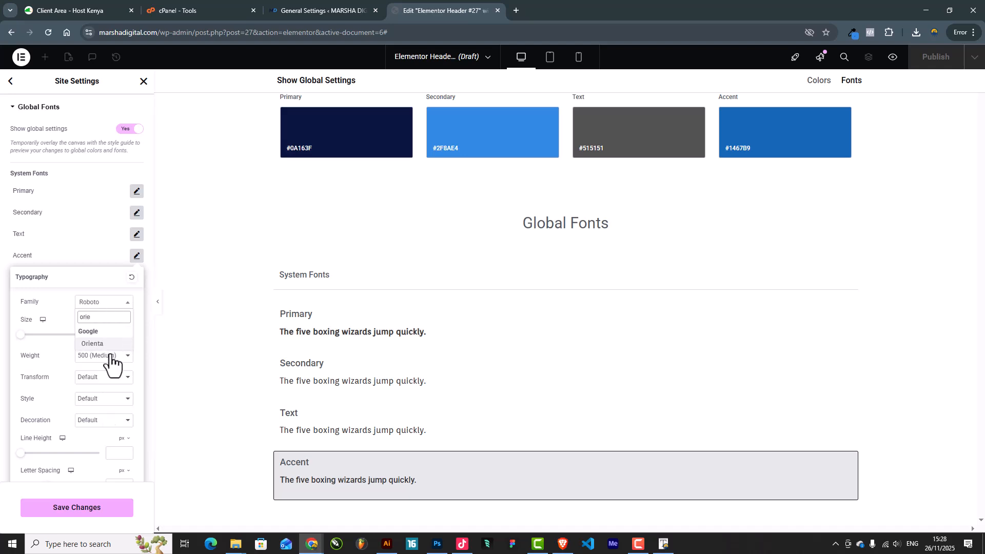
click(111, 345)
click(97, 233)
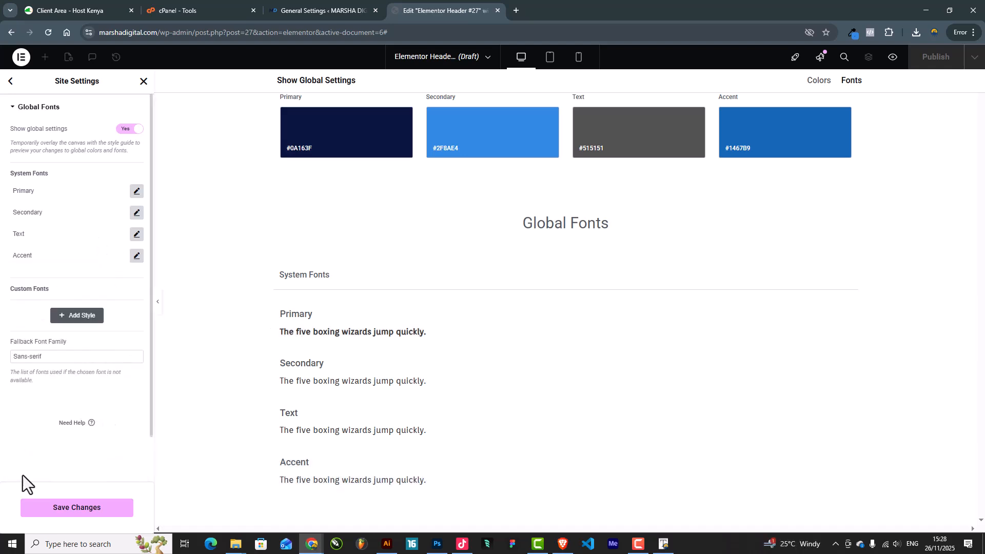
click(66, 510)
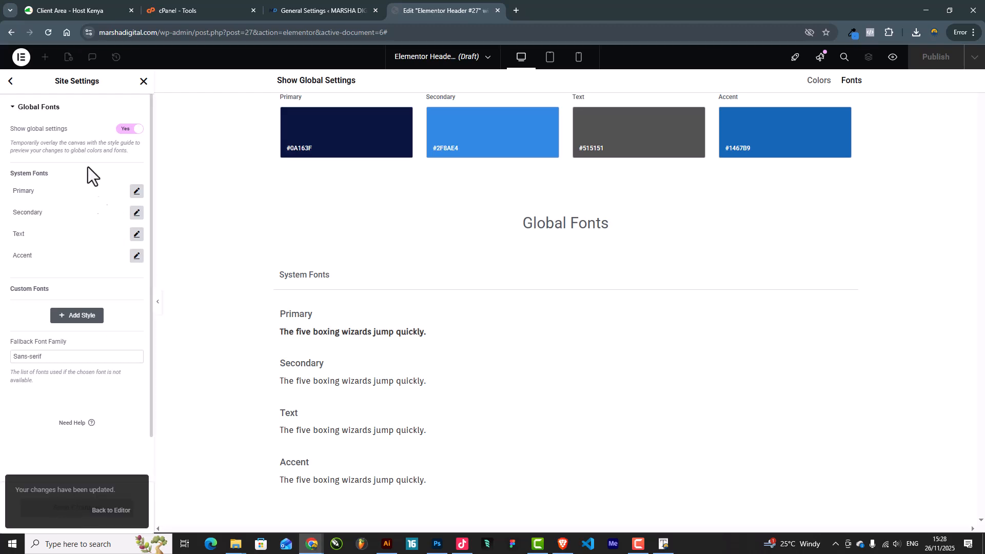
Set the theme typography Link Color to the Secondary global colour and save changes.
click(11, 82)
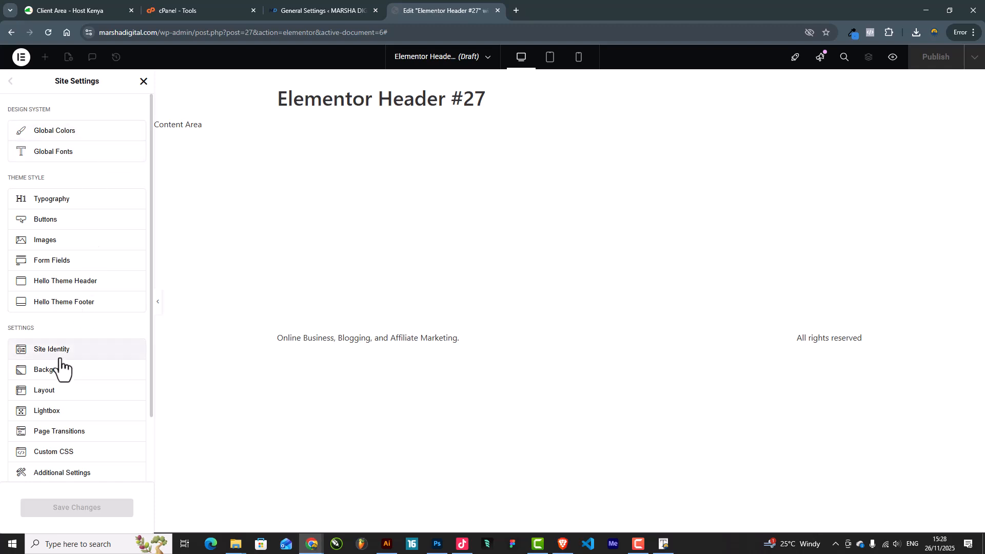
click(65, 203)
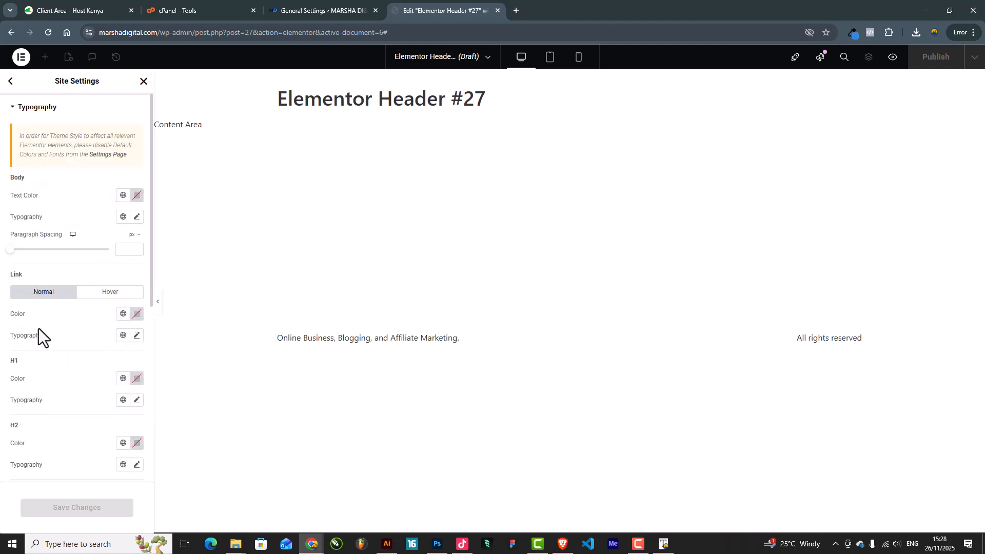
click(123, 314)
click(123, 314)
click(123, 314)
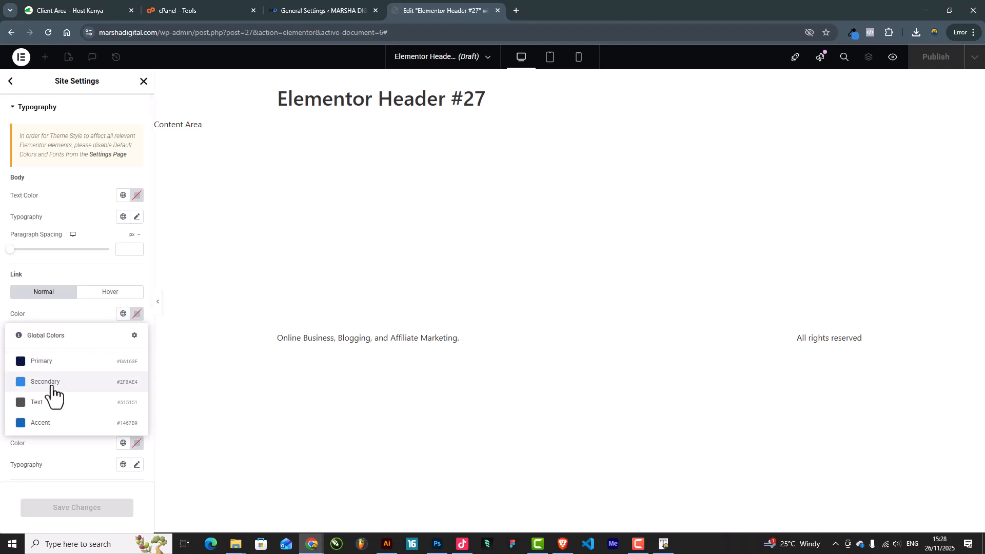
click(53, 382)
click(55, 508)
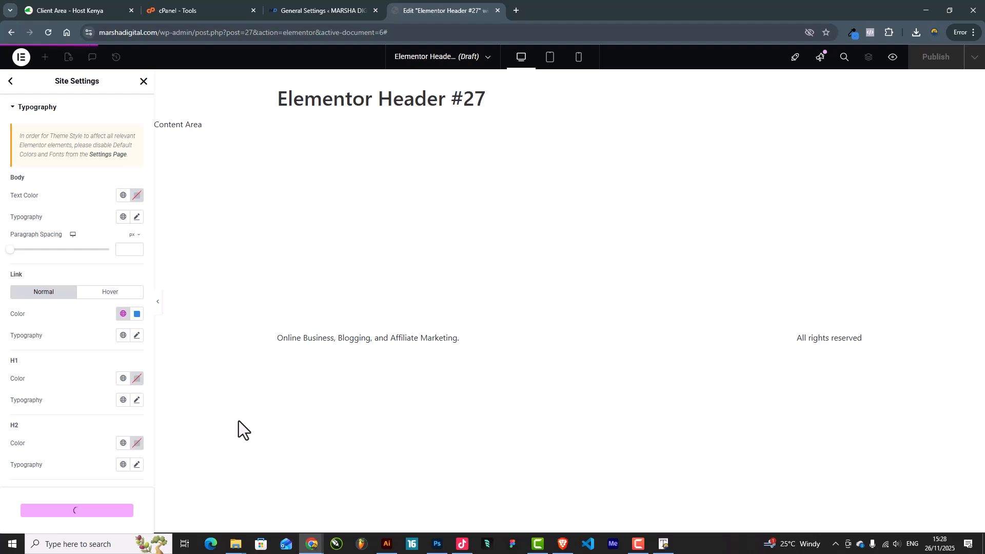
Go back to the Site Settings overview and close Site Settings.
click(11, 81)
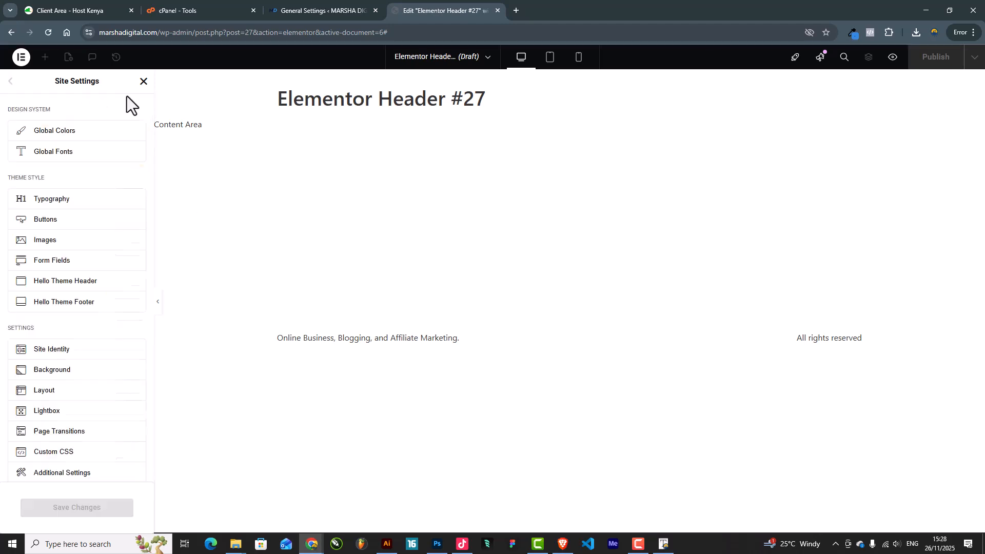
scroll(80, 365, down, 2)
scroll(80, 373, up, 3)
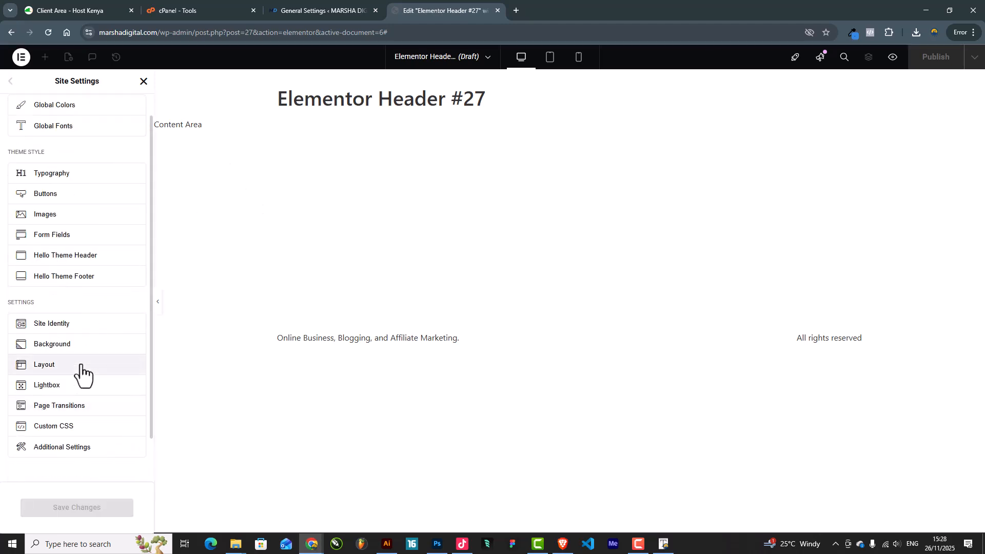
click(144, 81)
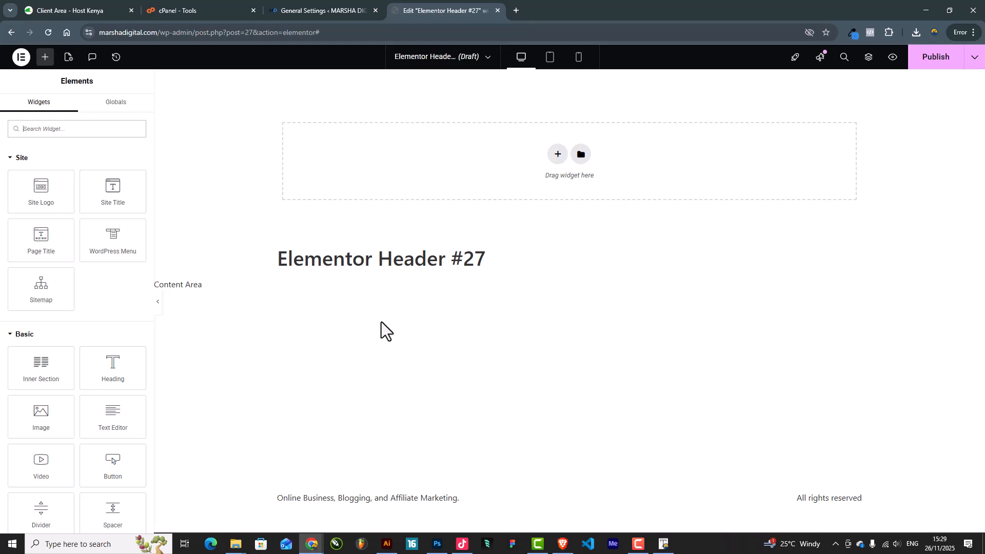
Add a one-column section to the header with a classic navy Primary colour background.
click(558, 154)
click(440, 177)
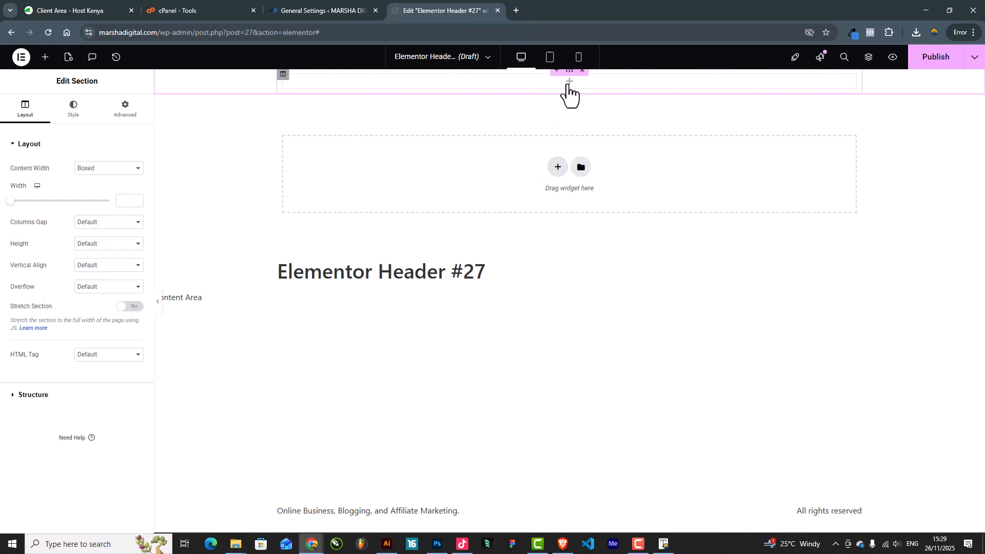
click(73, 105)
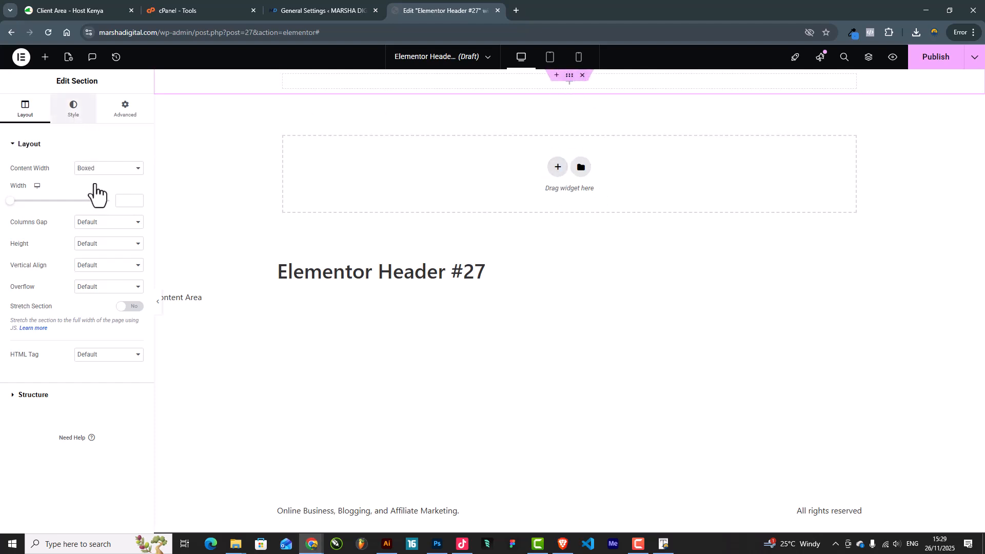
click(95, 191)
click(123, 211)
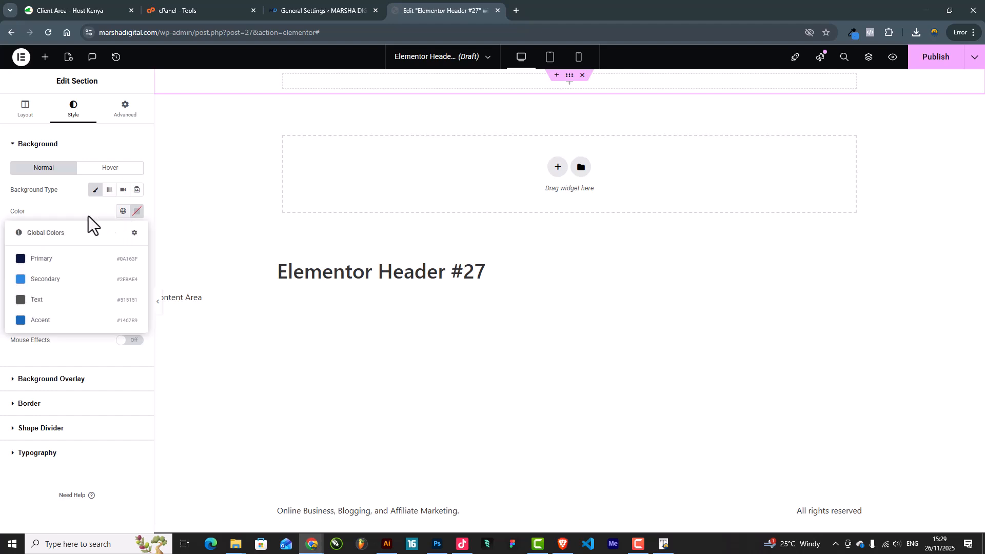
click(46, 260)
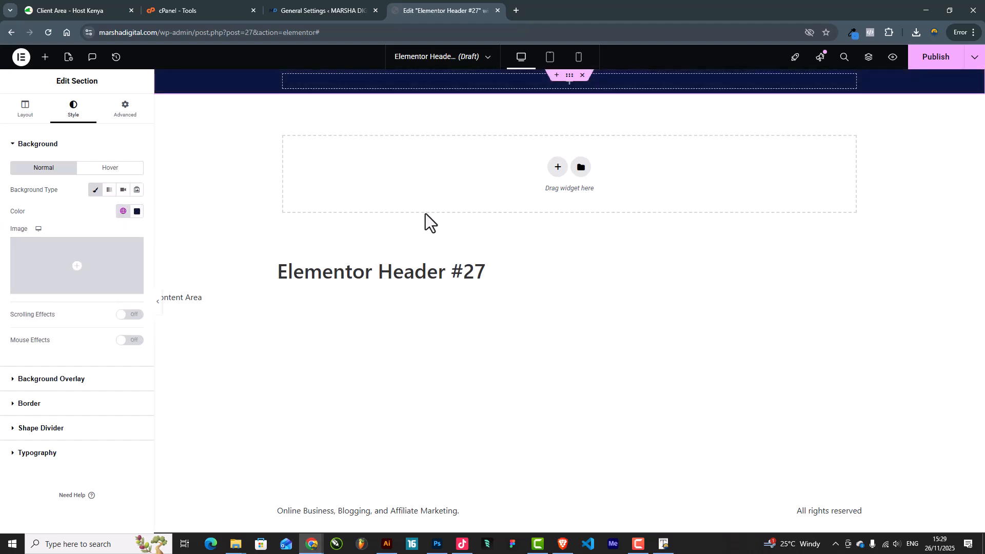
Set the section's Columns Gap to No Gap and a 90 px minimum height.
click(24, 110)
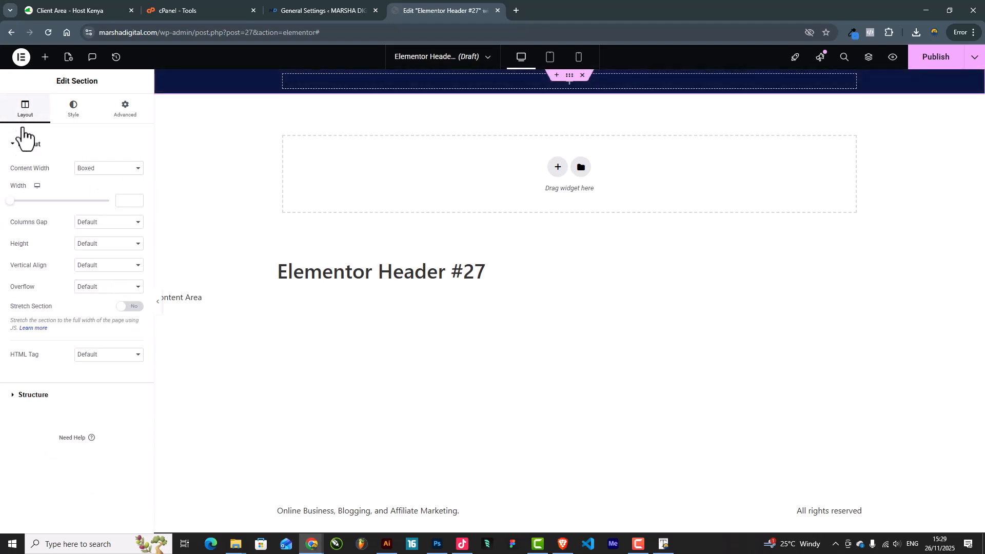
click(84, 225)
click(94, 247)
click(80, 245)
click(87, 282)
double_click(118, 277)
text(90)
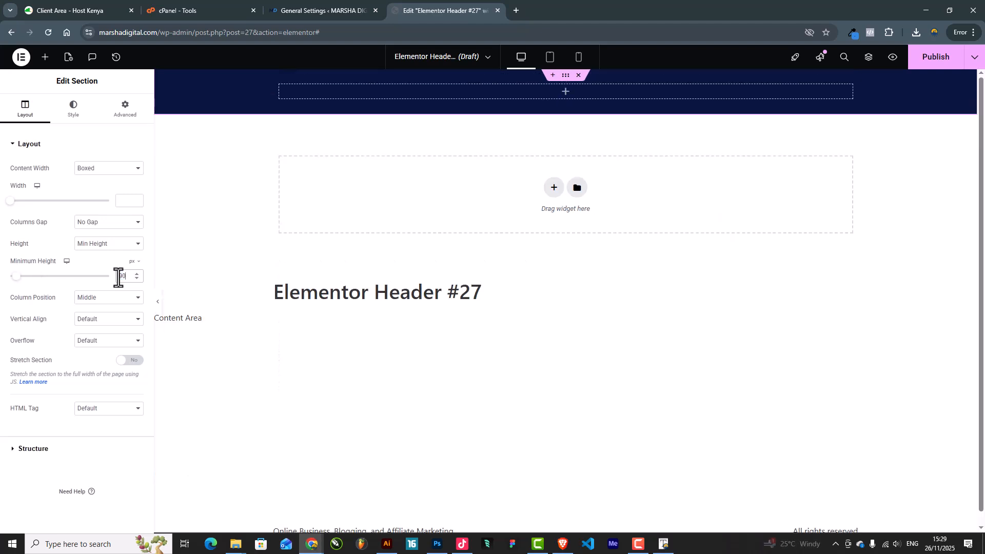
click(49, 60)
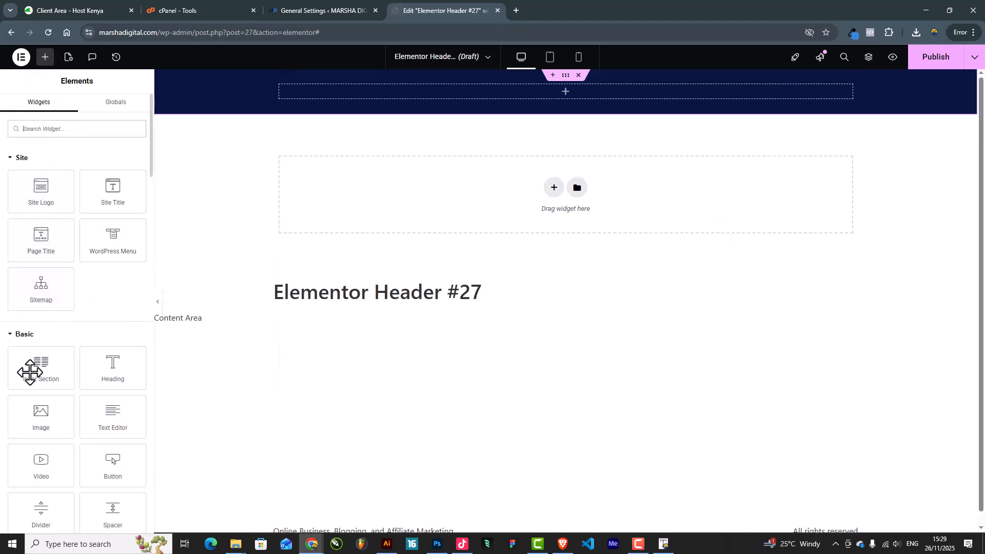
Drop an Inner Section into the navy header and add a third column.
drag(38, 371, 540, 92)
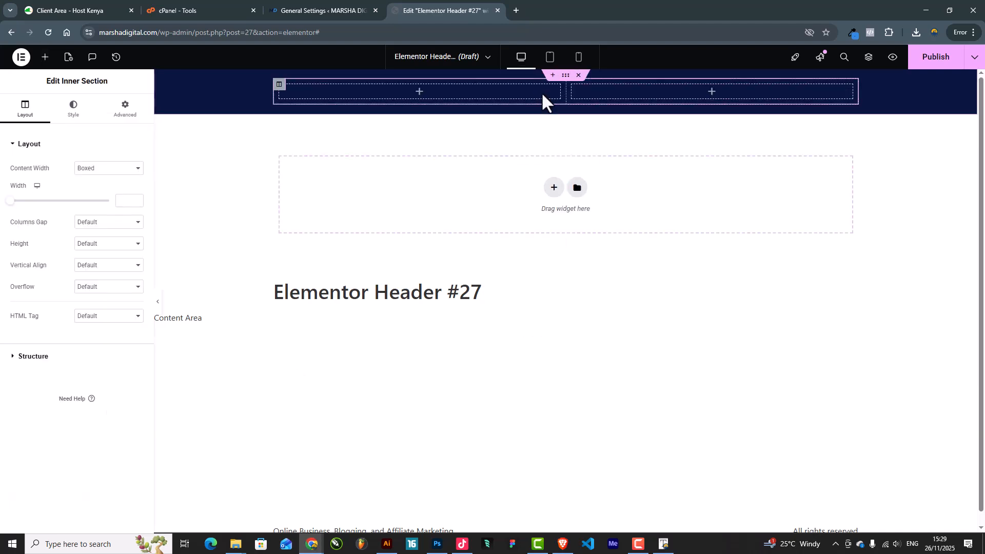
right_click(571, 91)
click(599, 120)
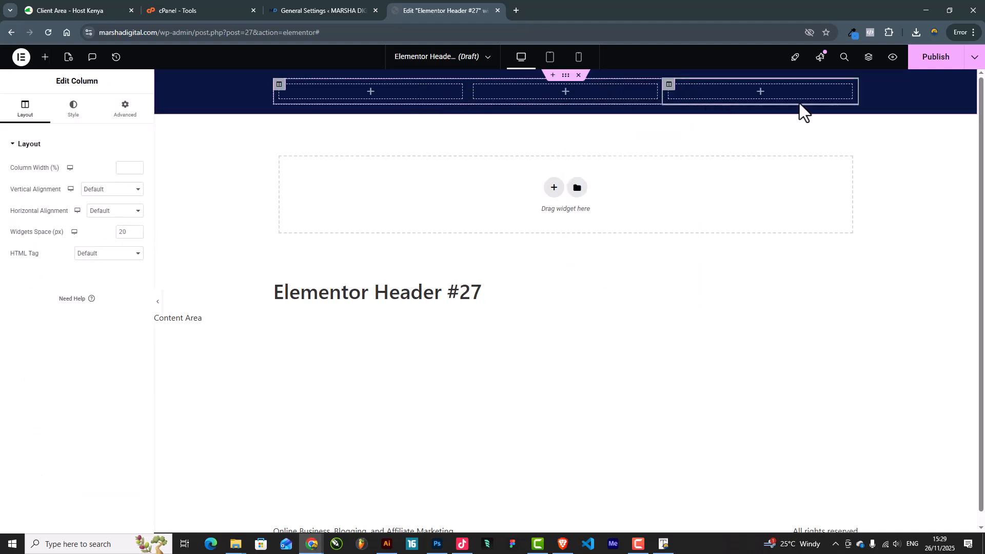
drag(660, 98, 741, 101)
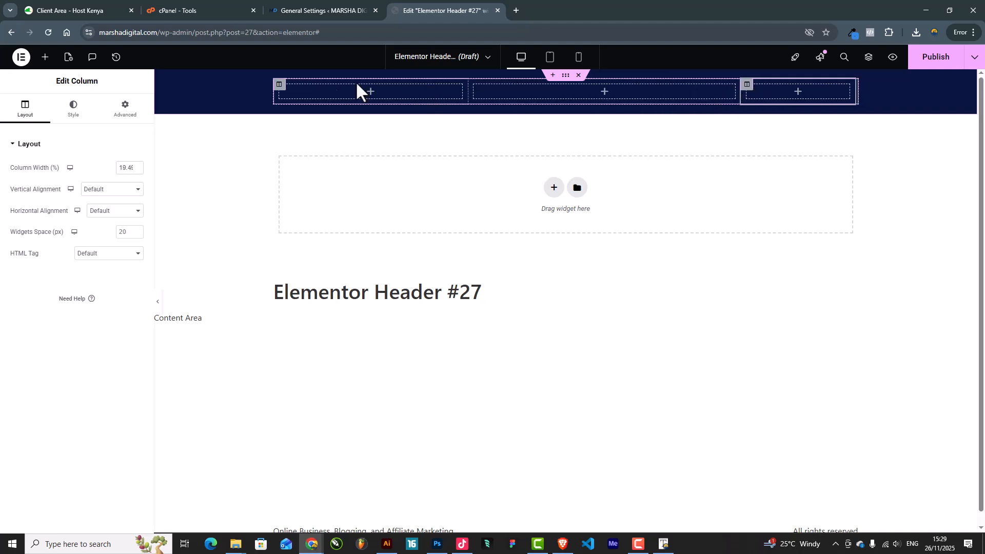
Set the header column widths to 20% left, 20% right and 60% middle.
click(282, 86)
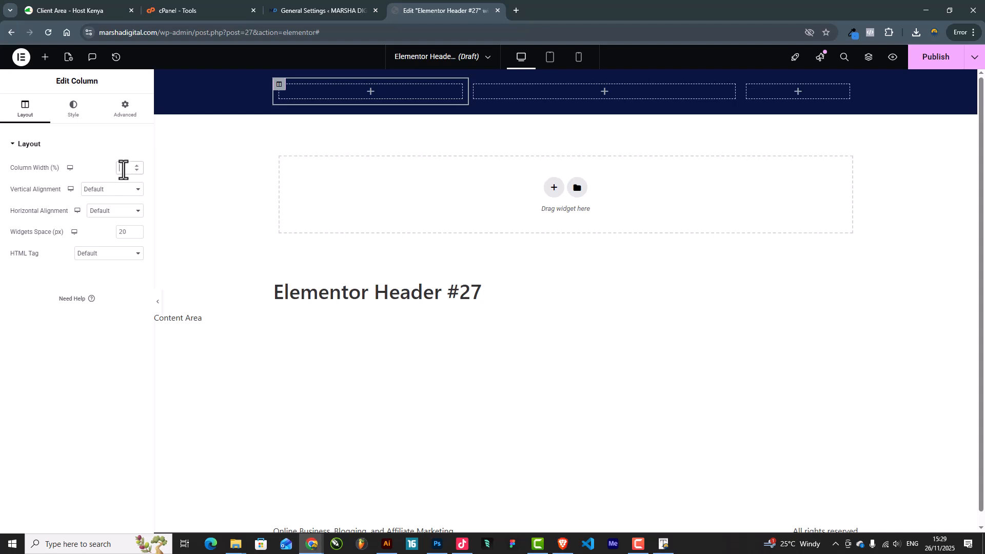
text(25)
text(20)
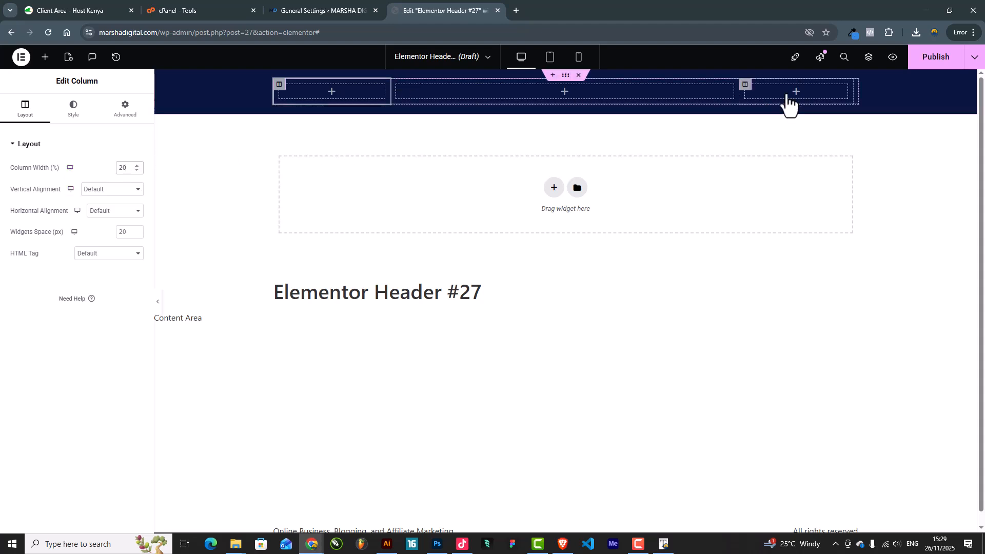
click(749, 99)
double_click(125, 168)
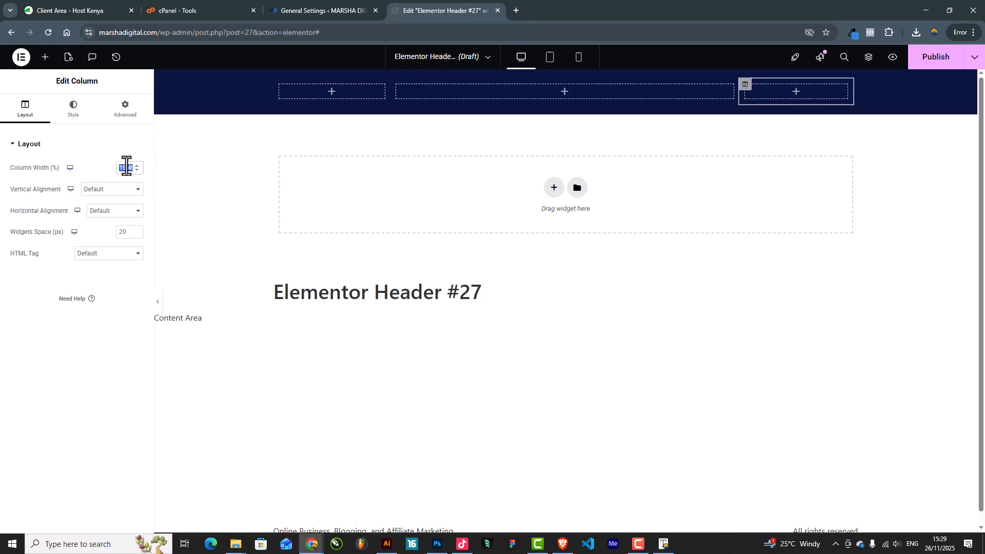
text(20)
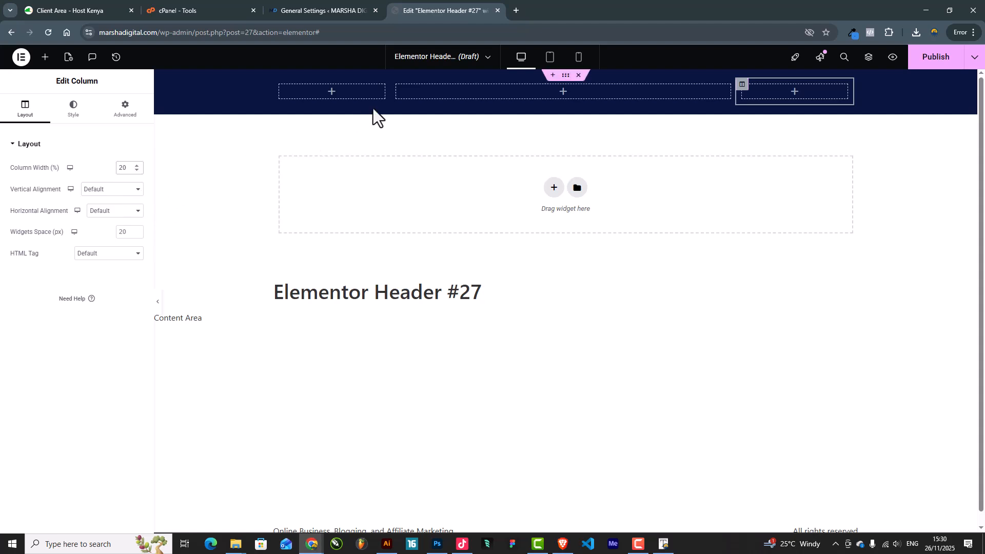
click(395, 85)
double_click(125, 167)
text(60)
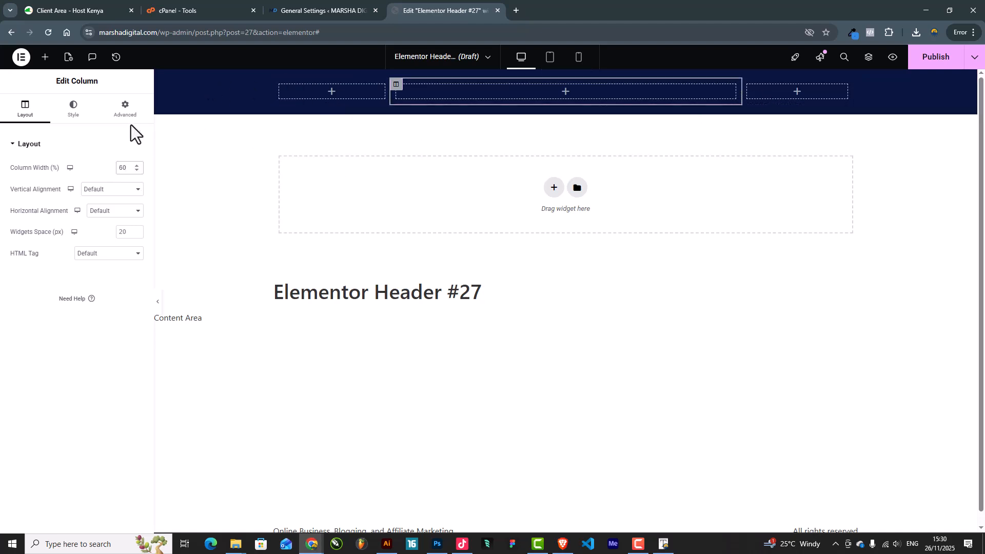
Place the Site Logo widget with MARSHA DIGITAL in the left header column and preview.
click(46, 58)
drag(41, 192, 329, 94)
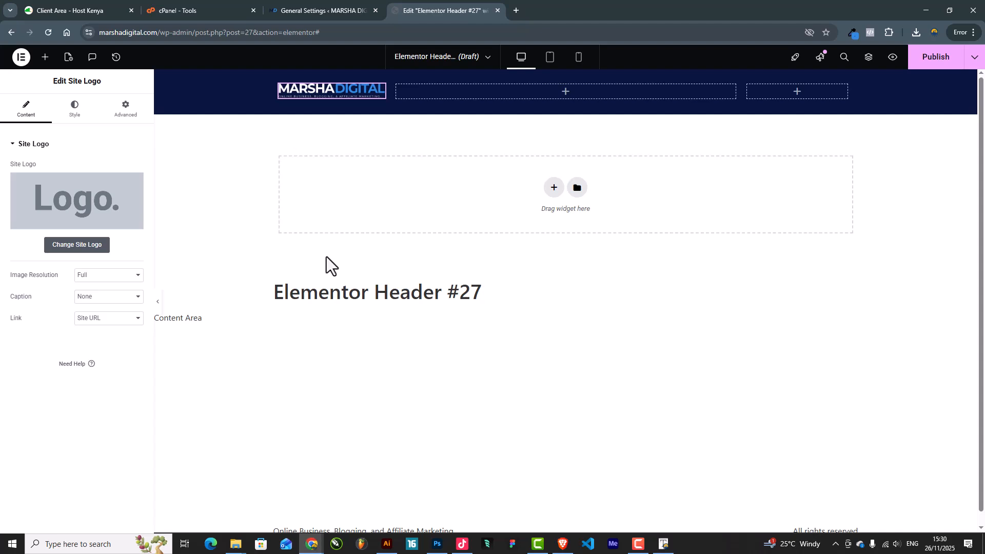
click(158, 302)
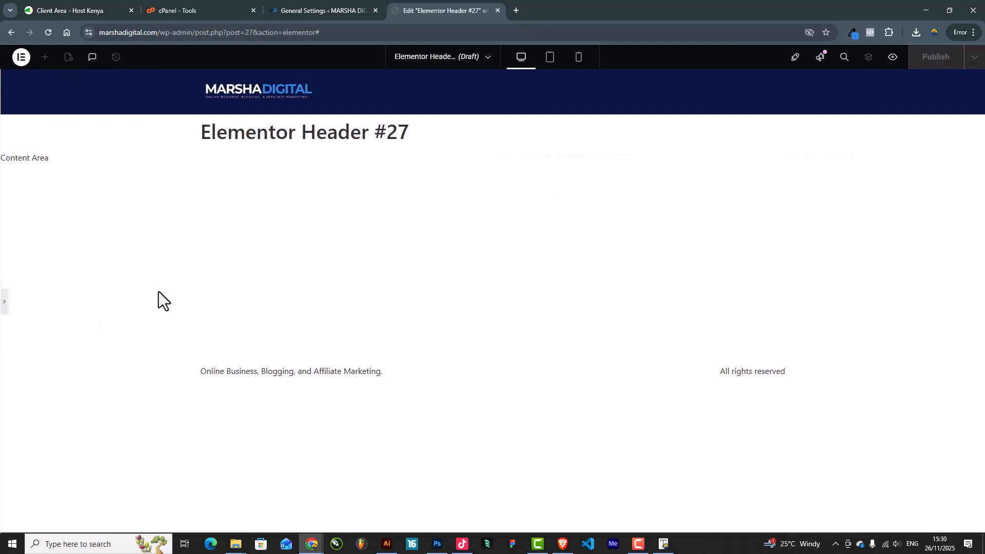
click(4, 307)
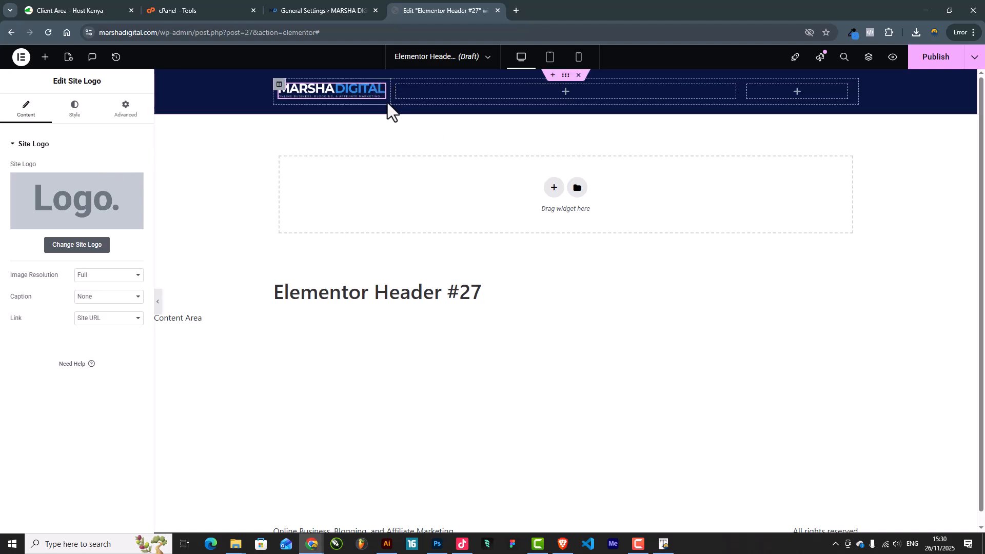
Widen the left column to 25% so the logo appears larger, then check General Settings.
drag(391, 99, 435, 108)
click(158, 302)
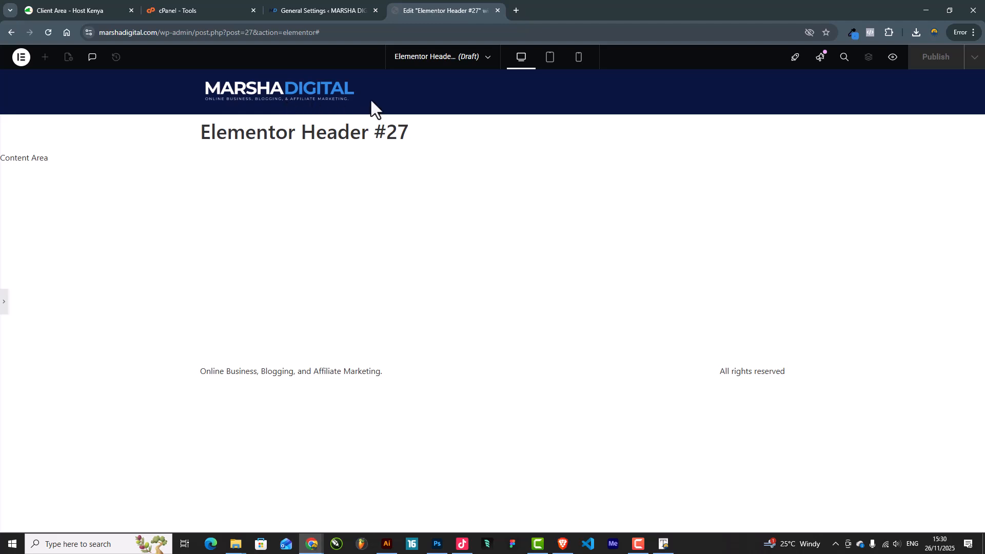
click(4, 308)
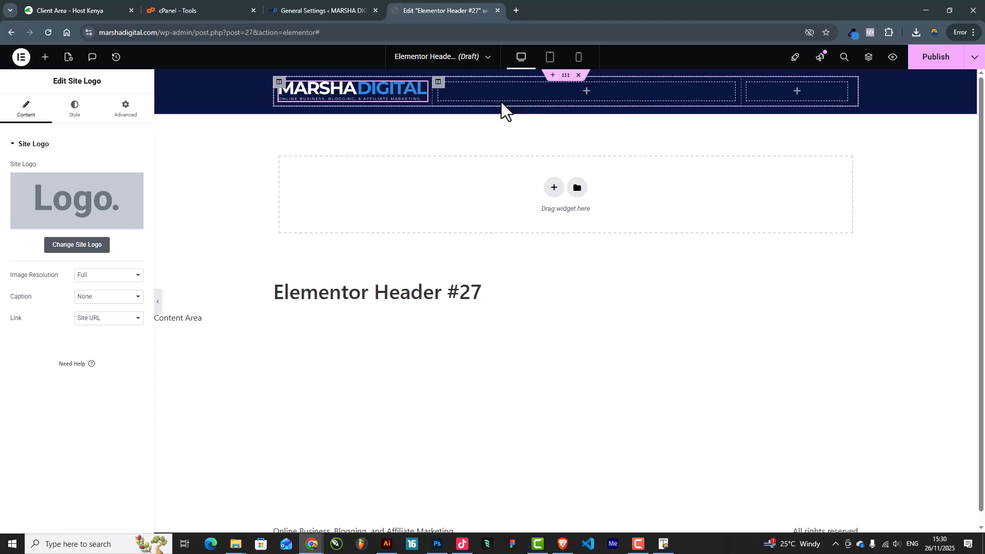
click(337, 8)
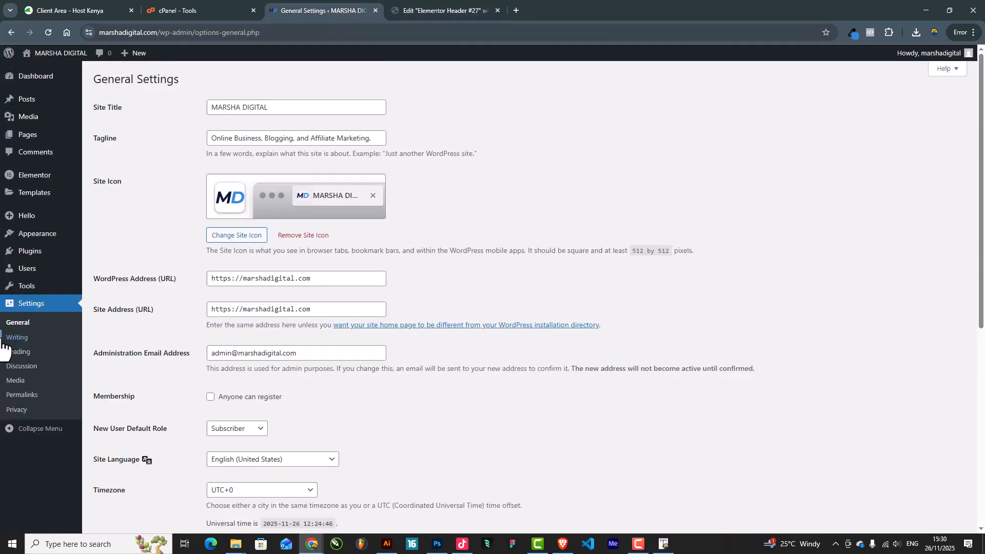
click(443, 6)
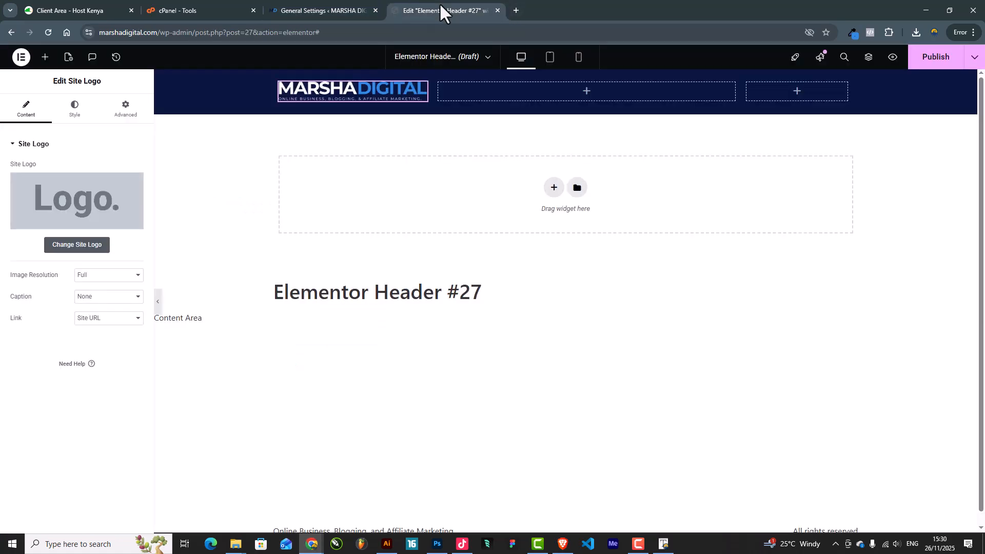
Place the WordPress Menu widget with the Main Menu in the middle header column and preview.
click(45, 57)
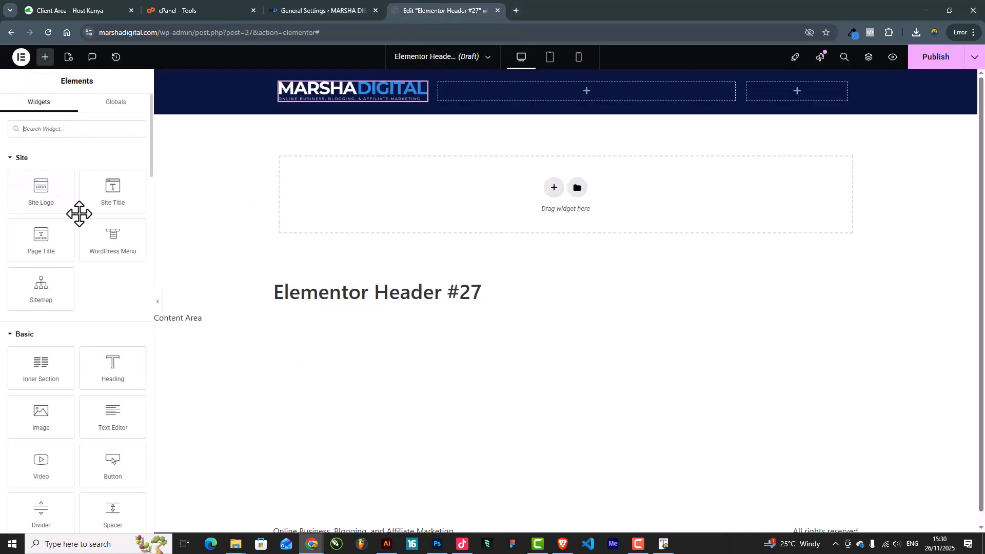
drag(112, 242, 596, 95)
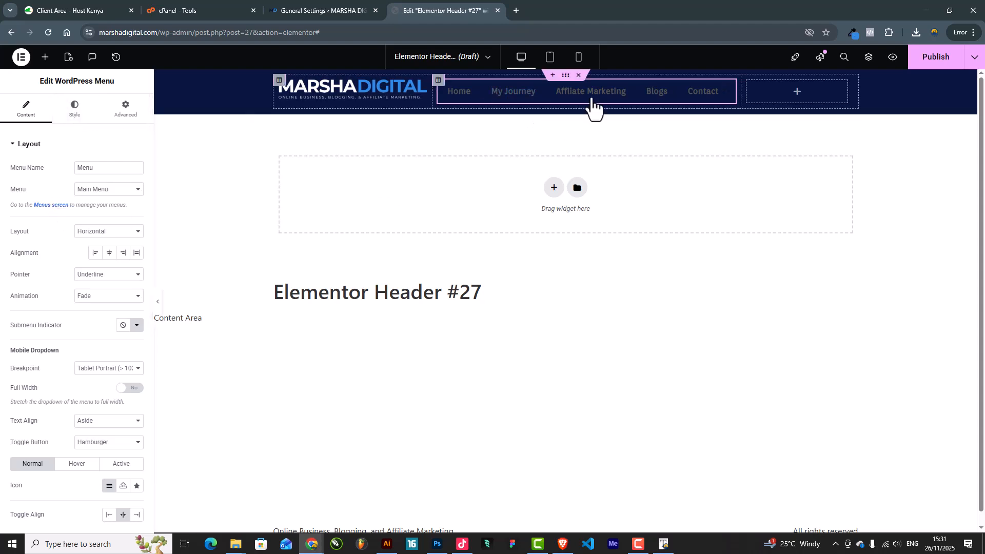
click(161, 308)
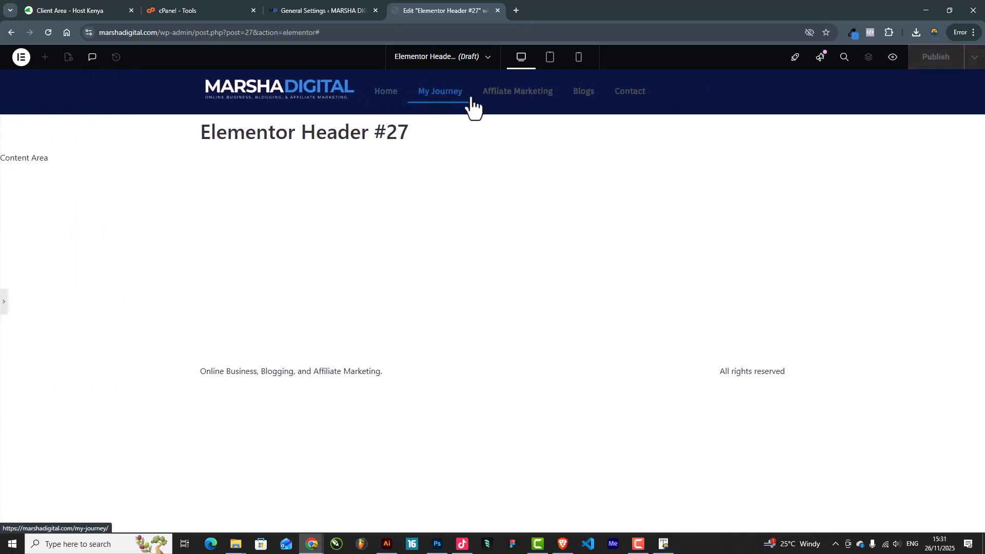
click(3, 307)
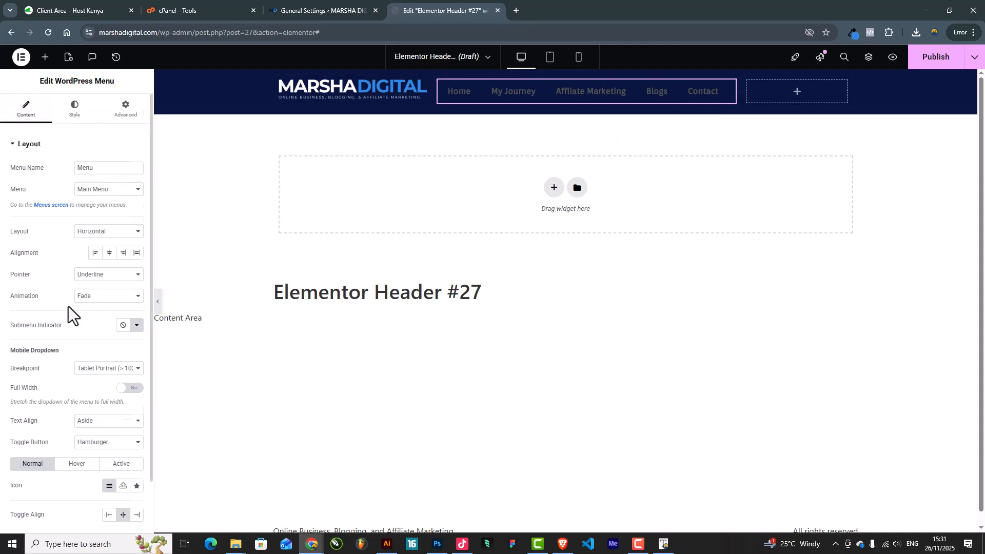
Set the menu's hover Pointer effect to None.
scroll(68, 304, down, 1)
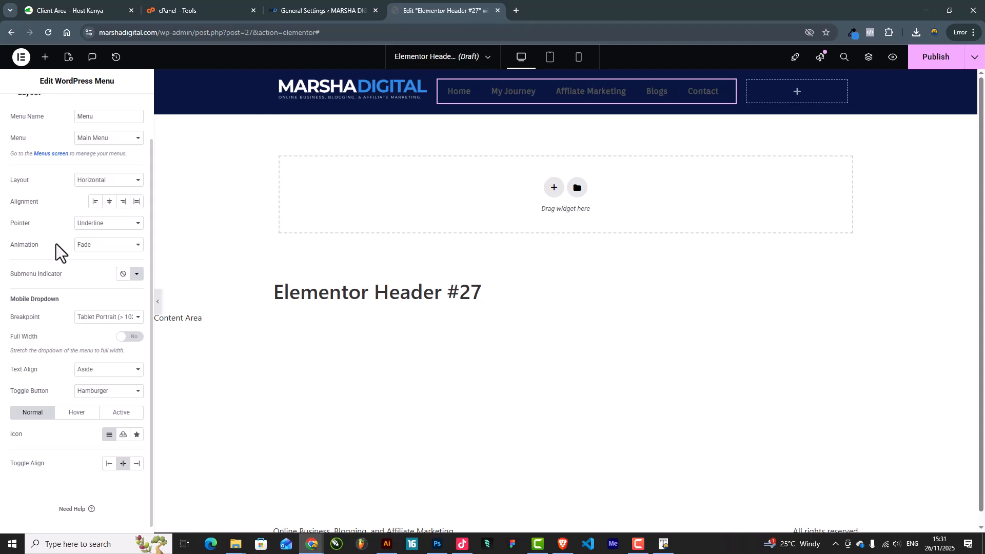
drag(13, 224, 29, 224)
click(83, 224)
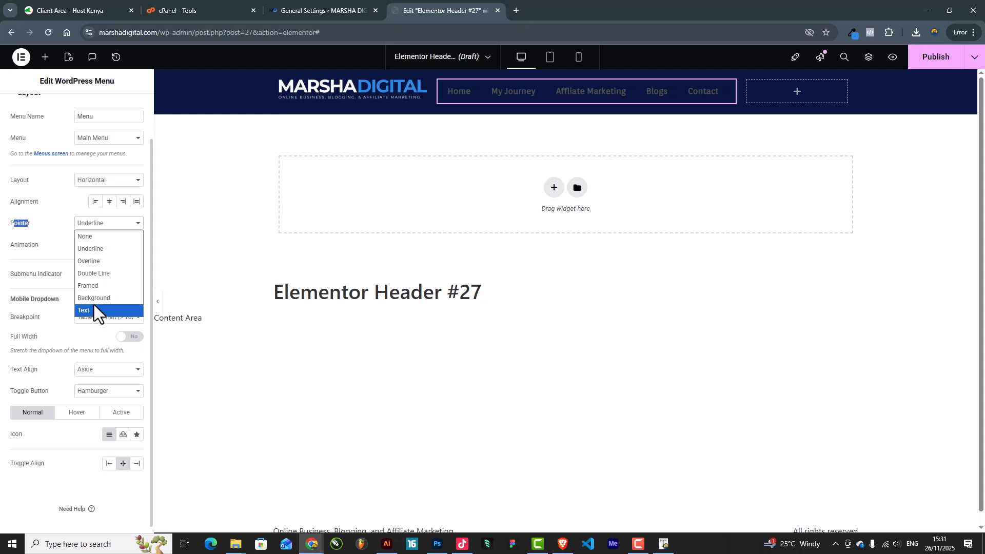
click(93, 241)
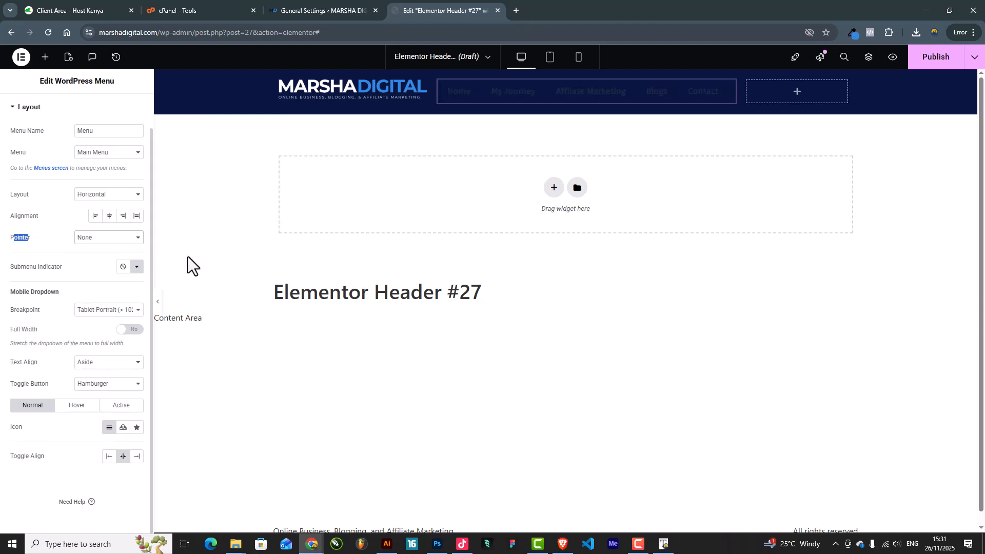
scroll(73, 123, up, 2)
click(76, 110)
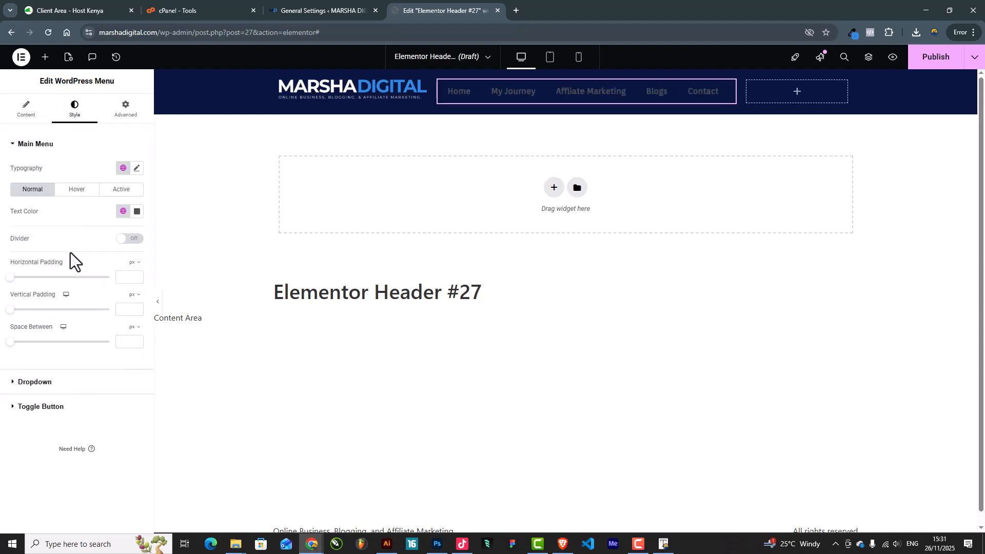
Set the menu typography to weight 400 (Normal), Uppercase transform and 16 px size.
click(137, 168)
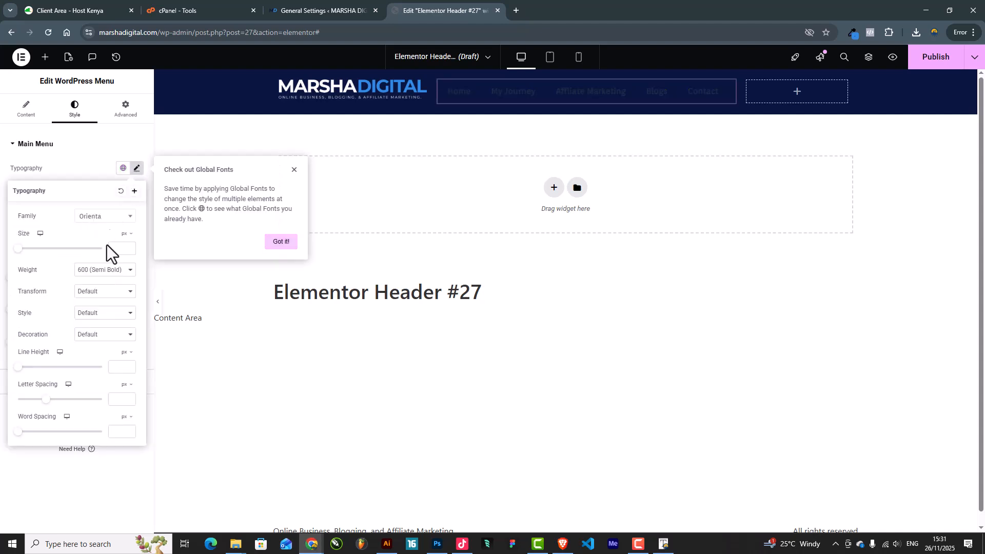
click(96, 272)
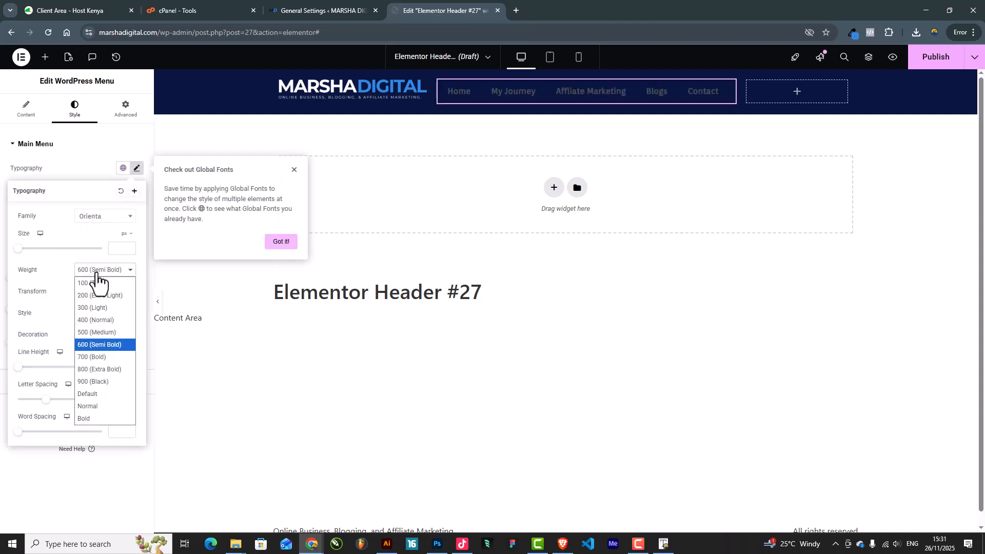
click(100, 324)
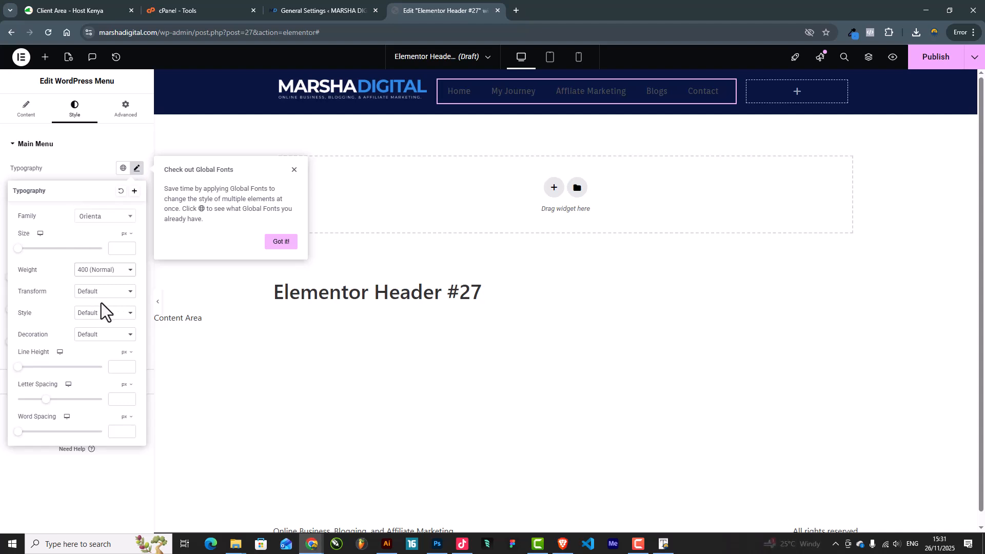
click(93, 337)
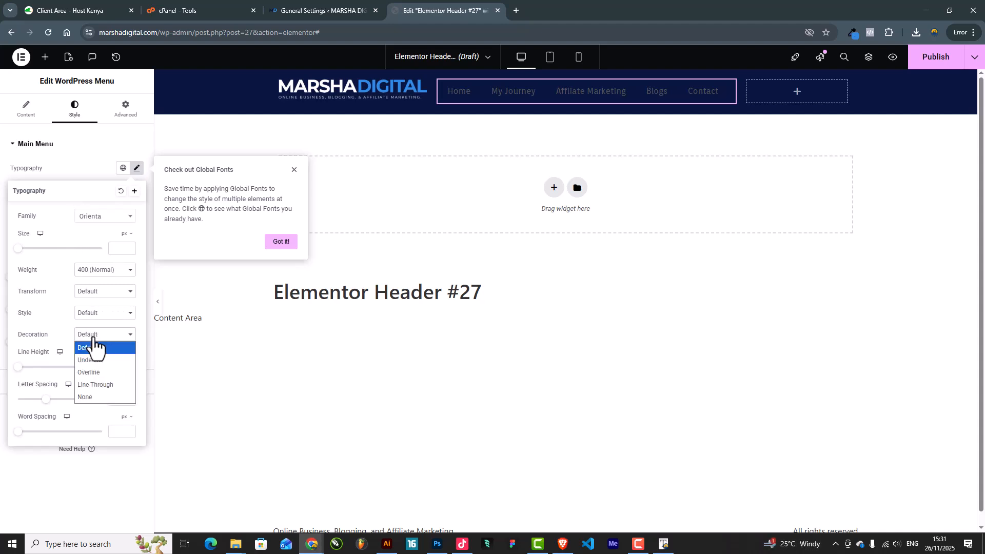
click(93, 338)
click(98, 294)
click(100, 319)
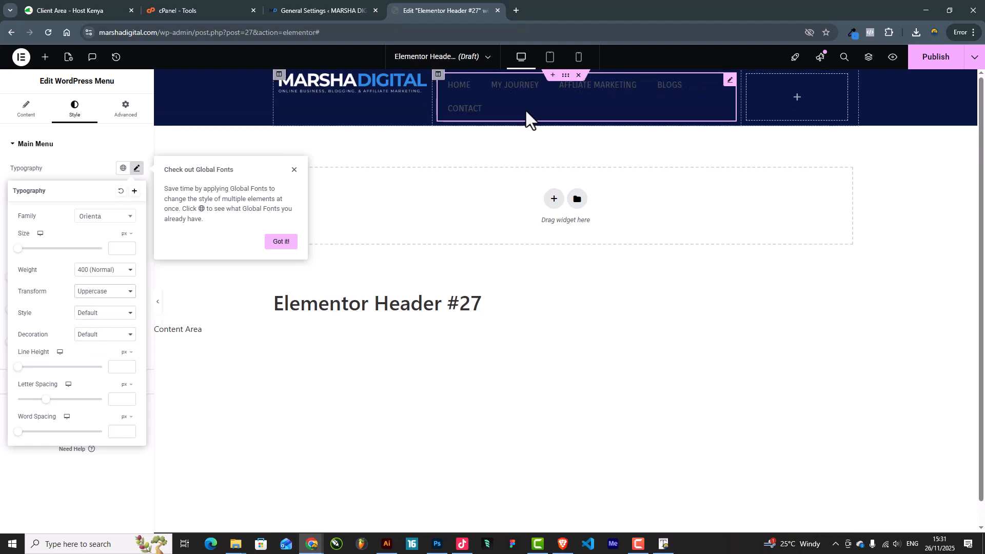
click(77, 164)
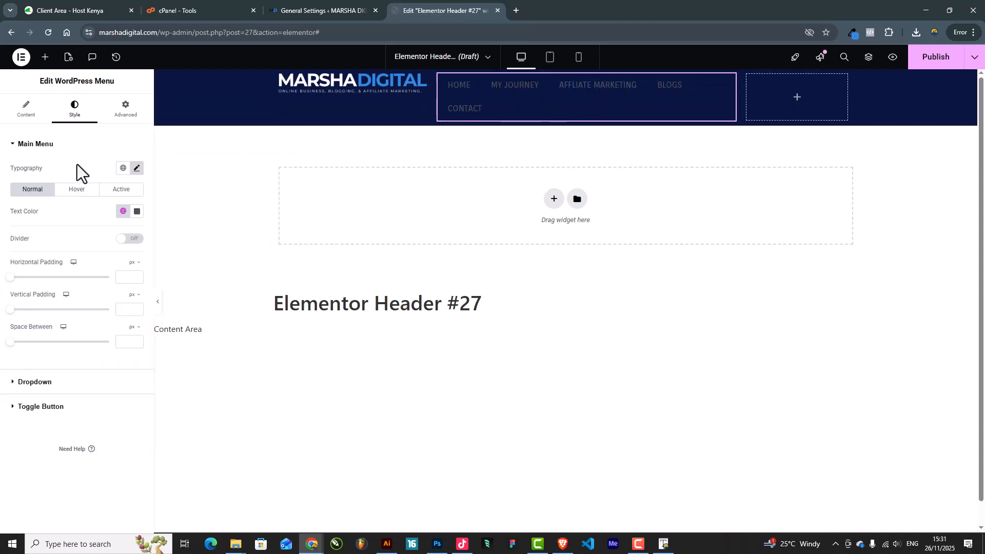
click(136, 169)
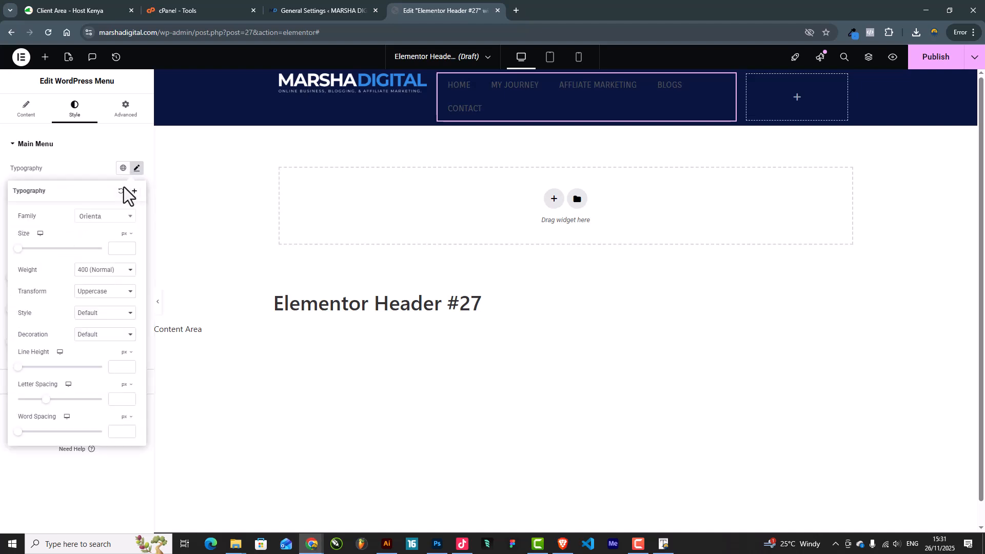
click(115, 249)
text(16)
Make the header menu text colour white.
click(78, 169)
click(138, 211)
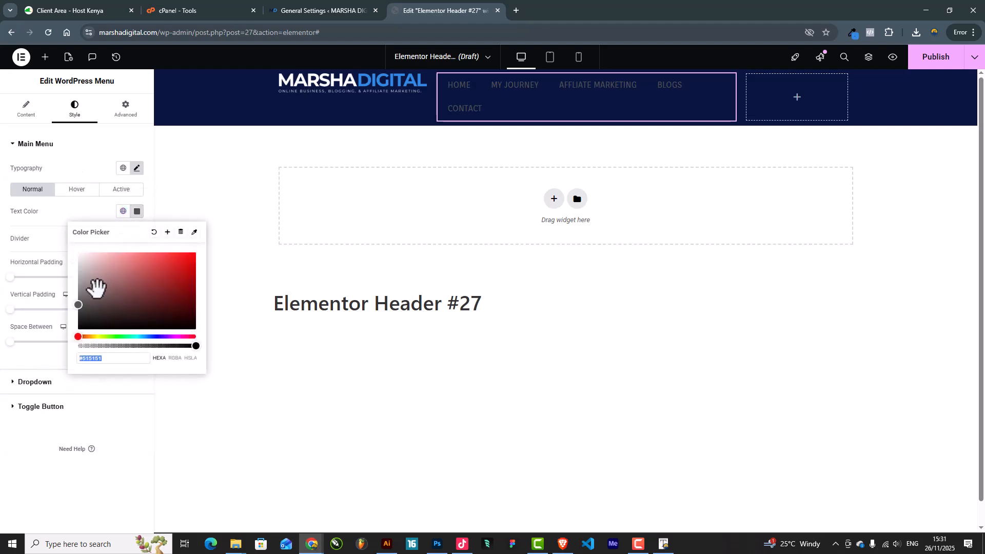
drag(97, 286, 59, 232)
click(59, 230)
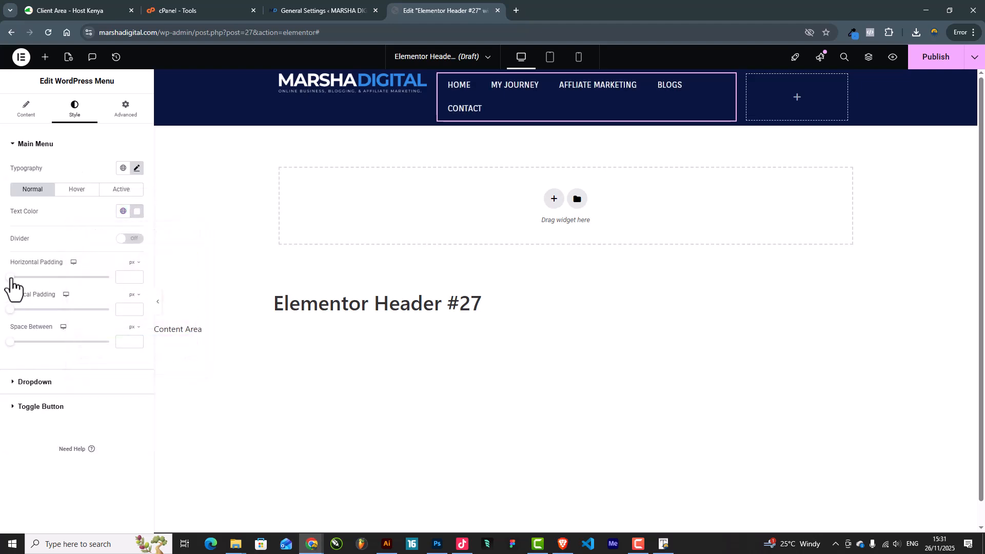
Give the menu items 17 px horizontal padding and preview the header.
drag(10, 277, 46, 287)
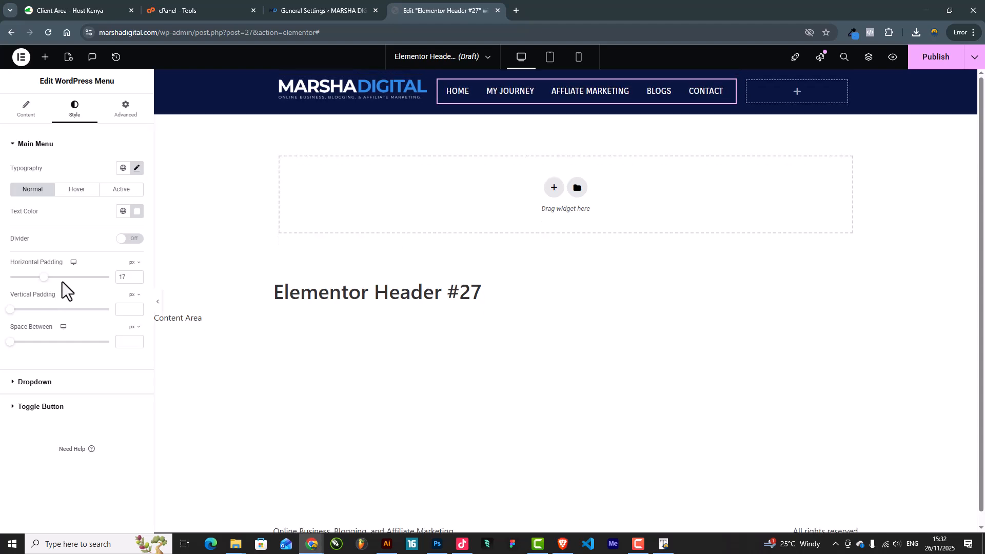
click(135, 275)
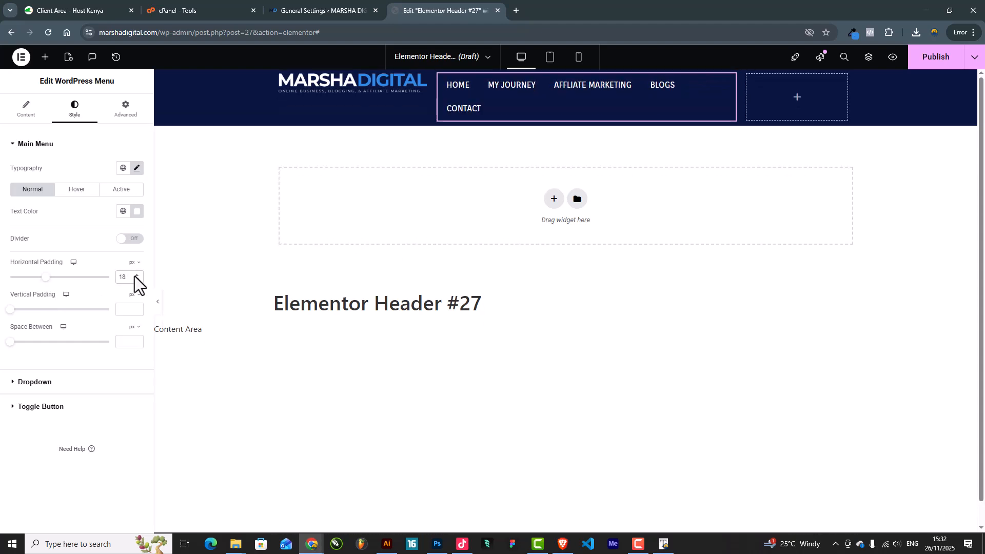
click(136, 280)
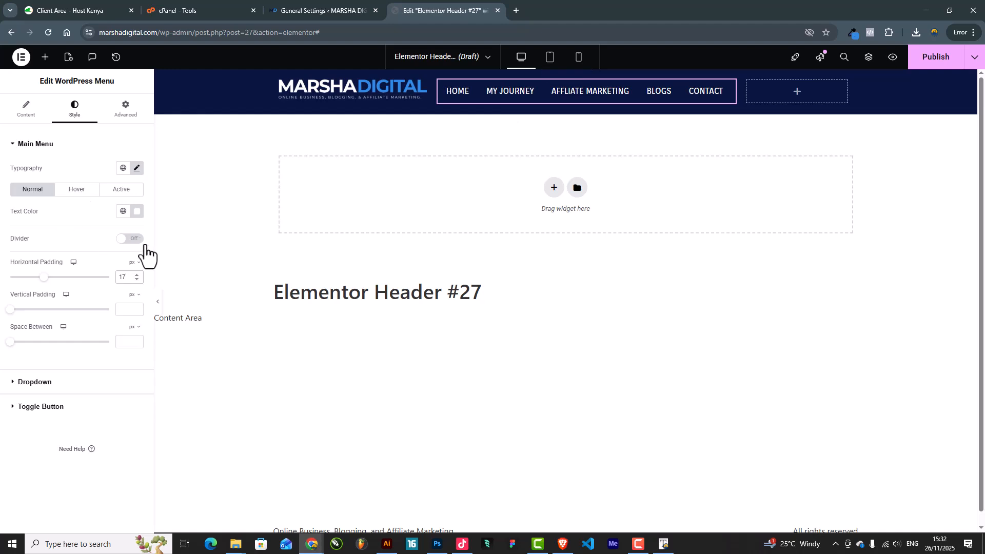
click(160, 304)
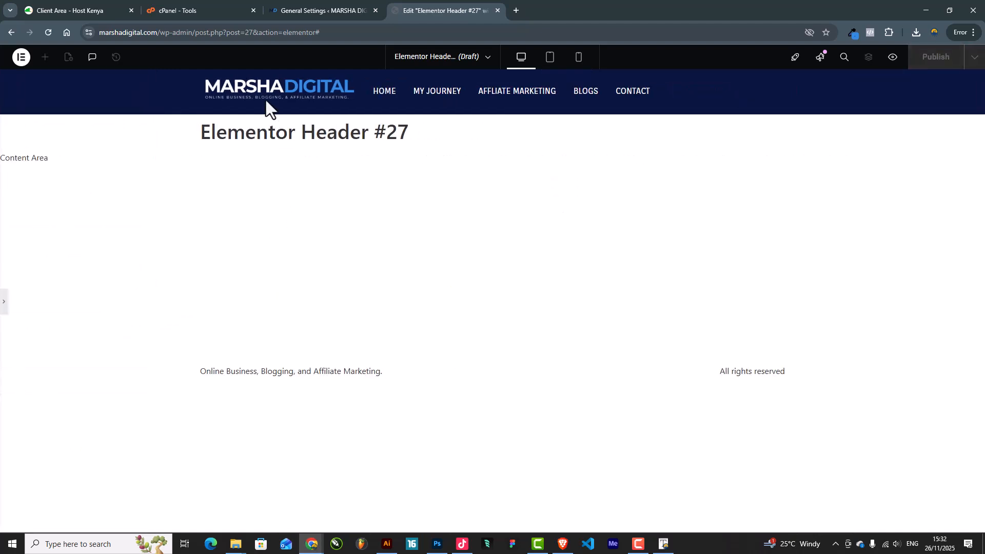
click(5, 305)
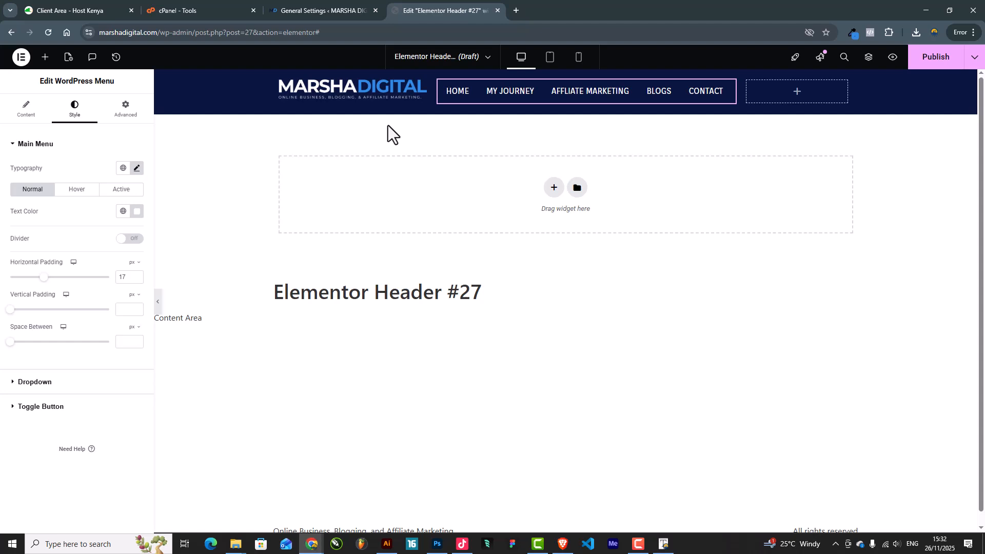
Remove Home from the Main Menu under Appearance > Menus and save the menu.
click(340, 9)
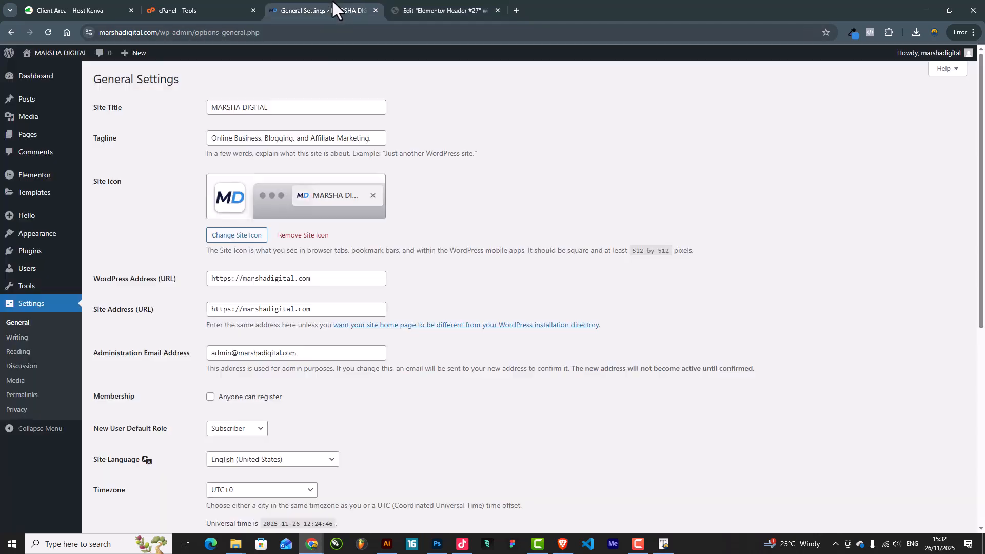
mouse_move(28, 237)
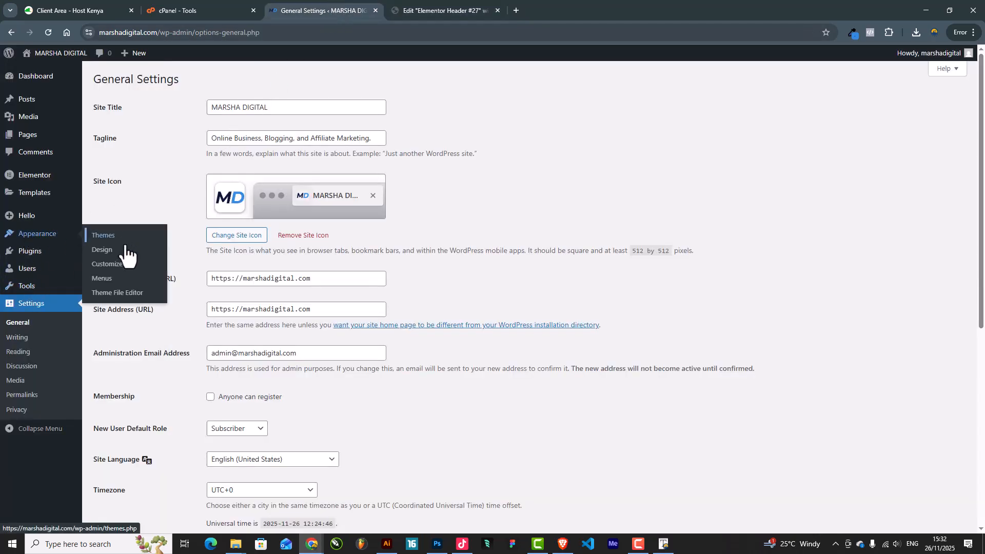
click(106, 280)
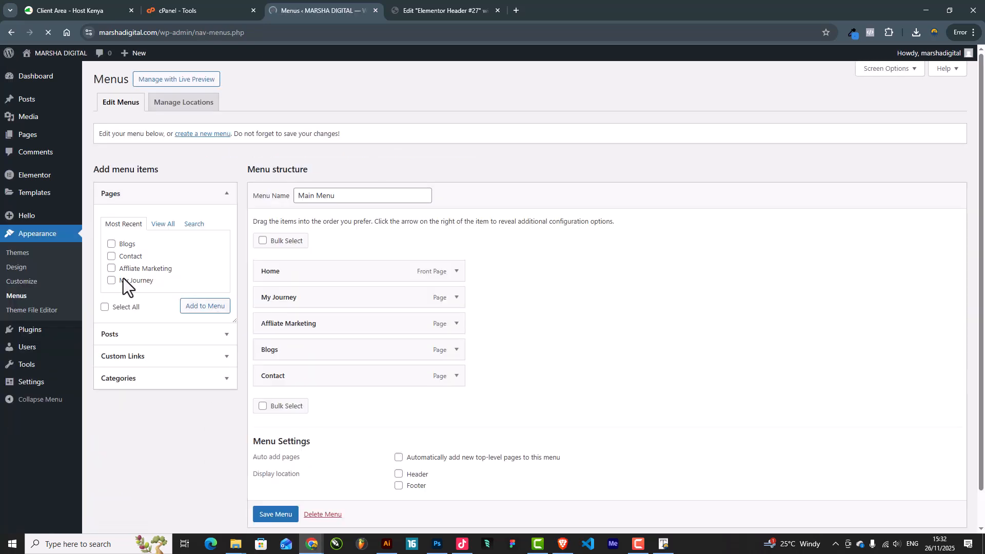
click(455, 277)
click(268, 396)
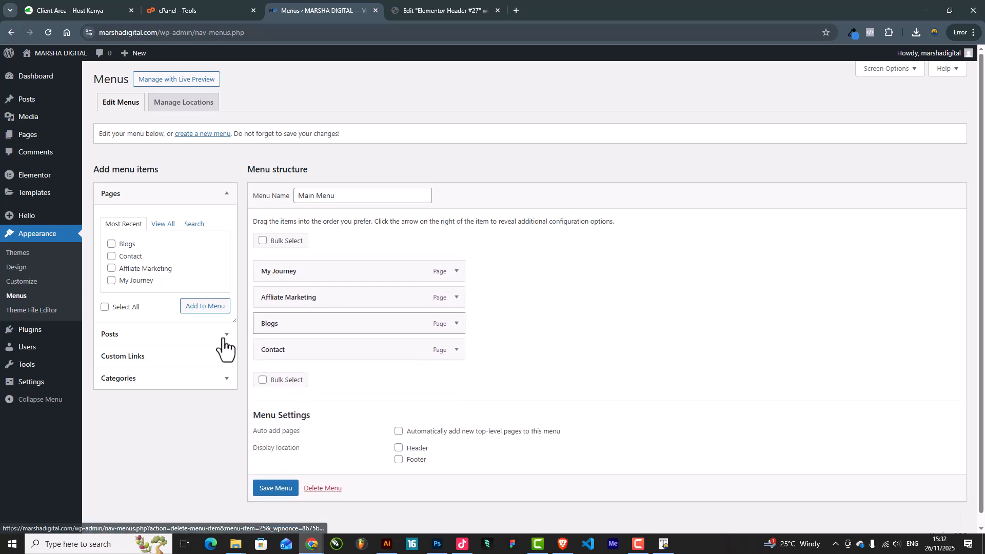
click(270, 489)
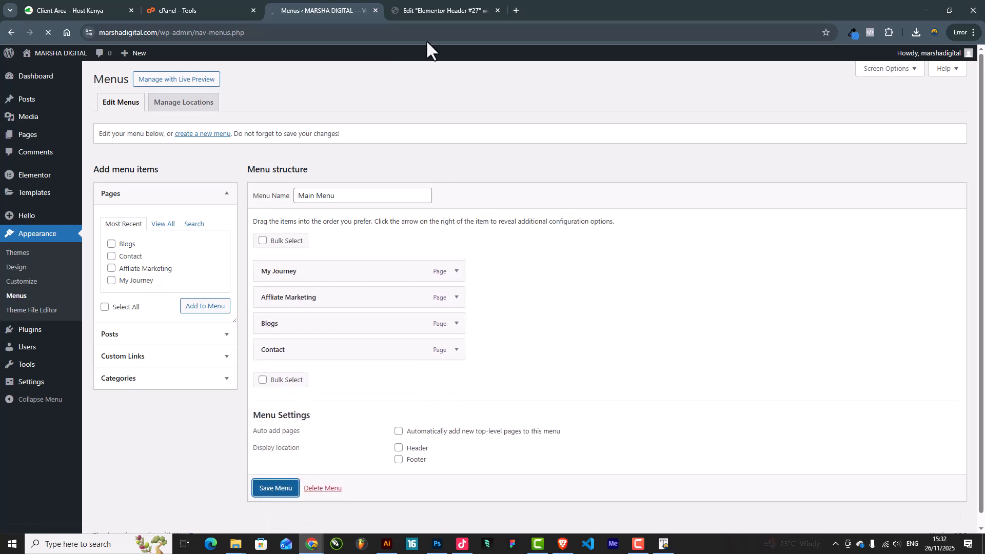
click(439, 10)
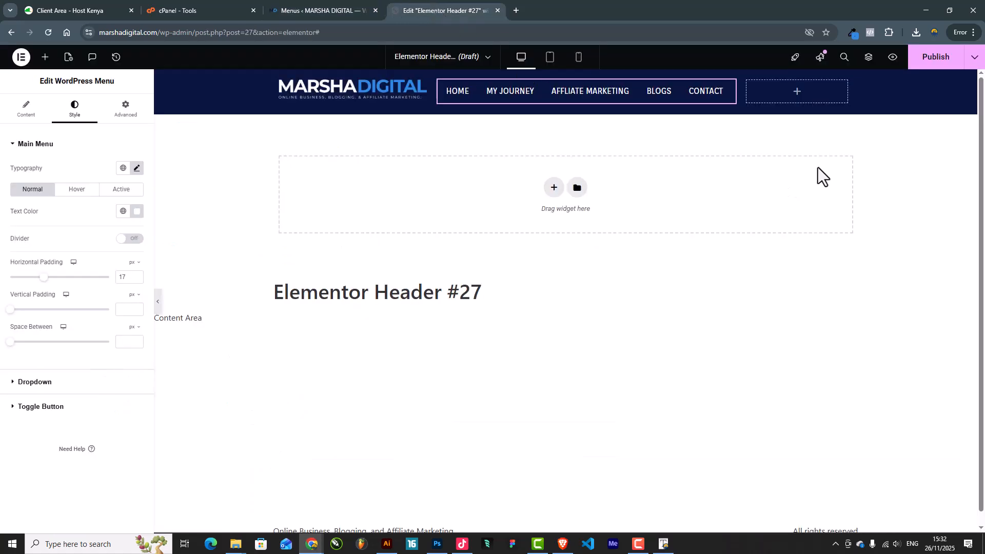
Publish the header template with an Include Entire Site condition and reload the editor.
click(918, 65)
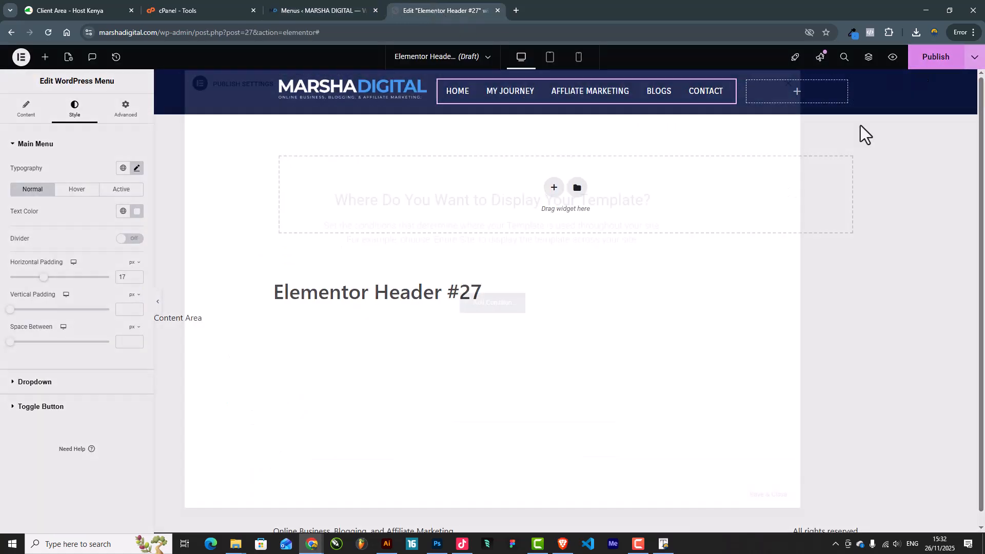
click(483, 313)
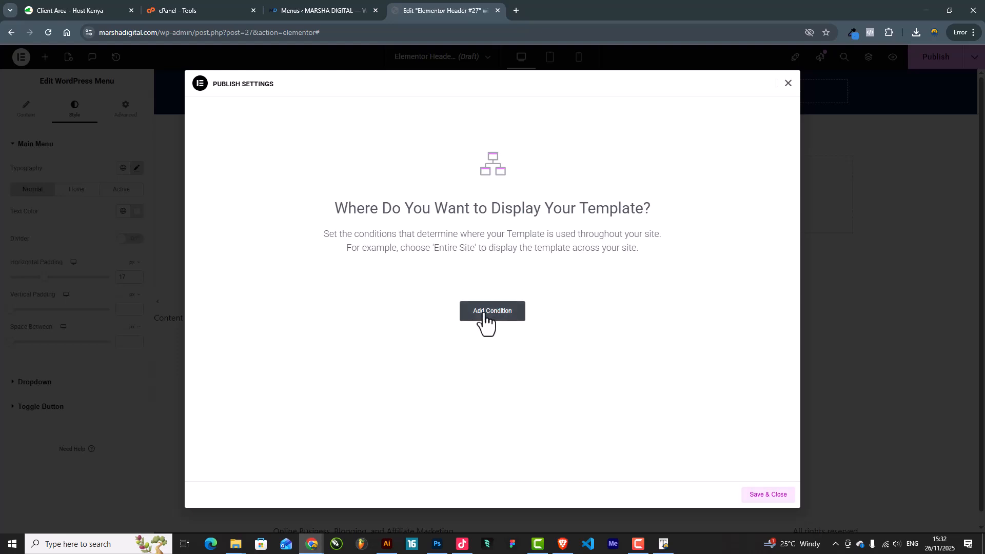
click(768, 494)
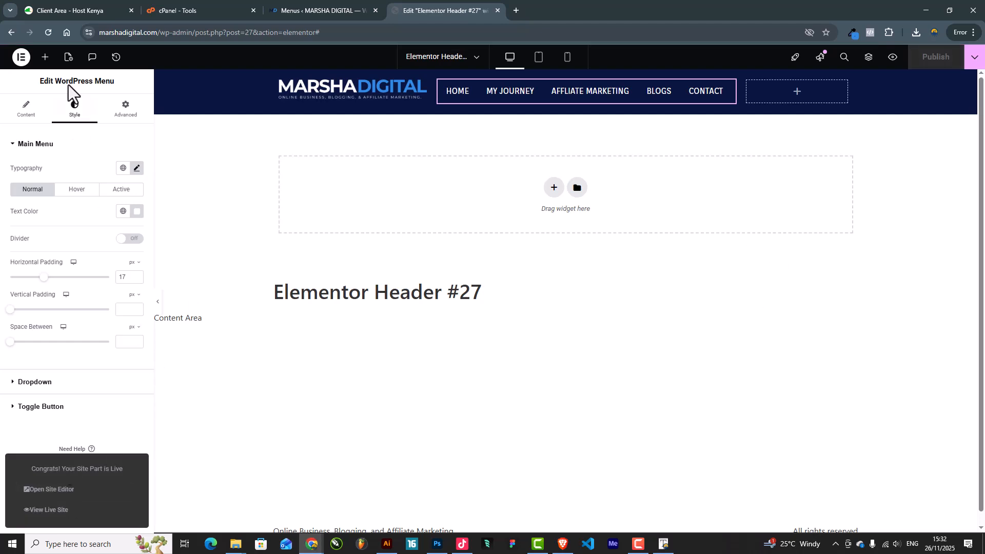
click(50, 33)
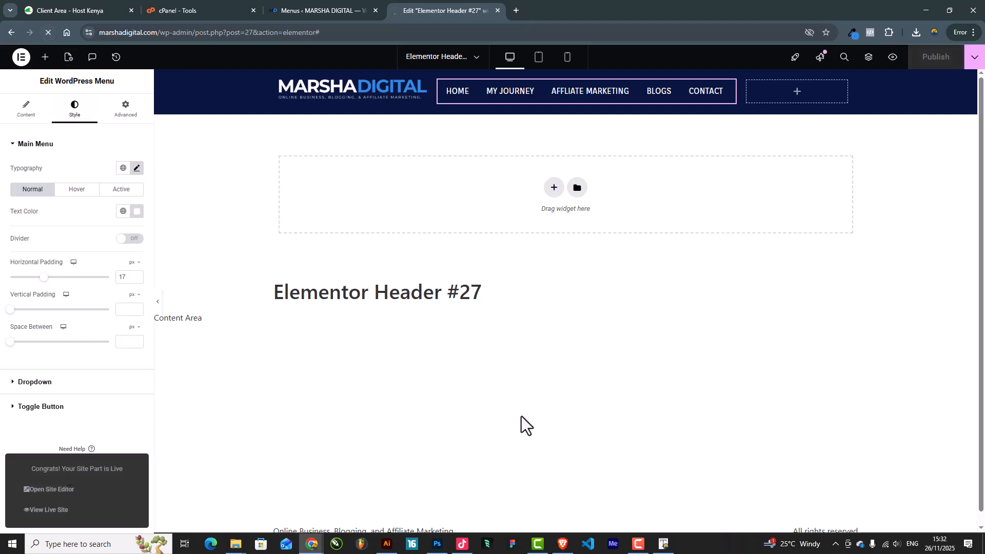
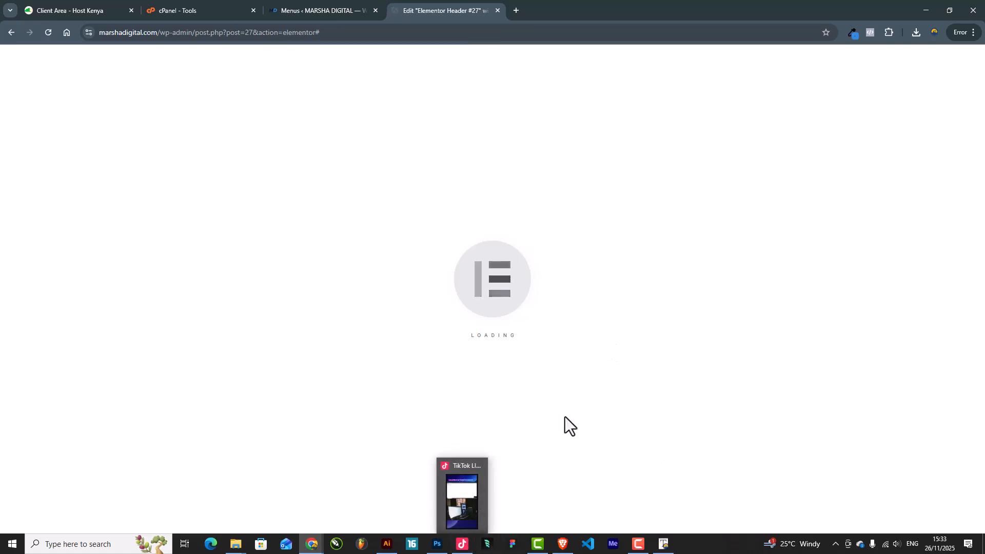
Increase the header navigation menu's horizontal padding to 26 px.
click(460, 543)
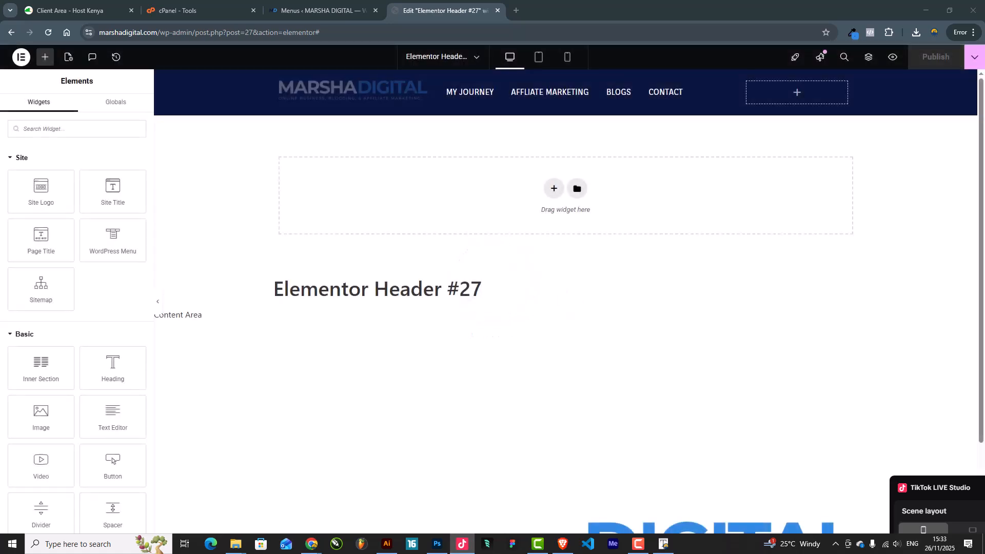
key(alt+Tab)
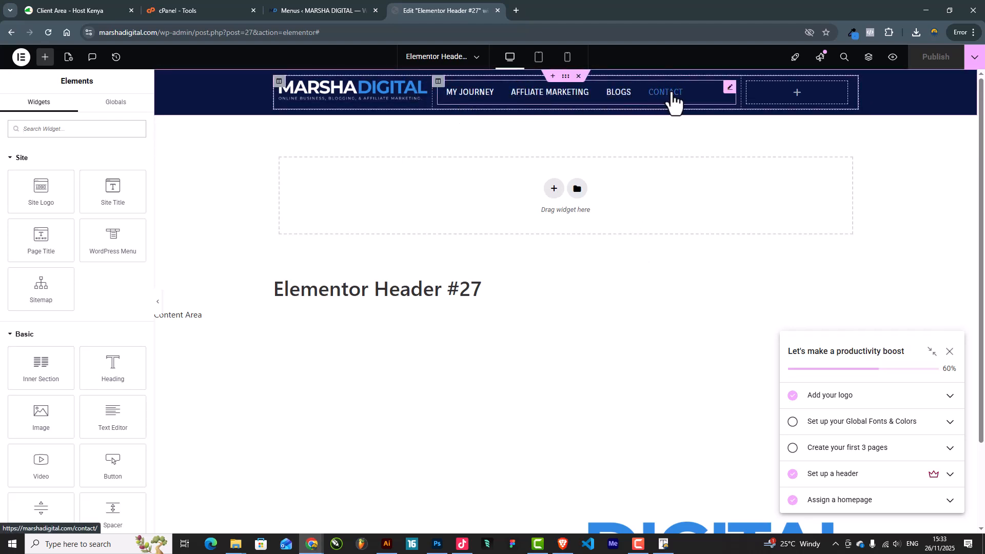
click(729, 89)
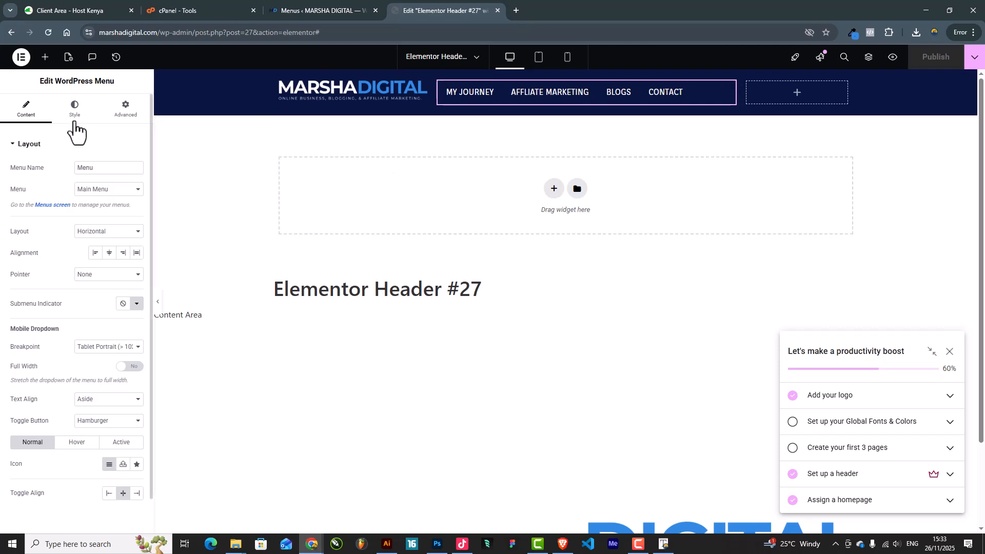
click(74, 108)
drag(42, 277, 61, 278)
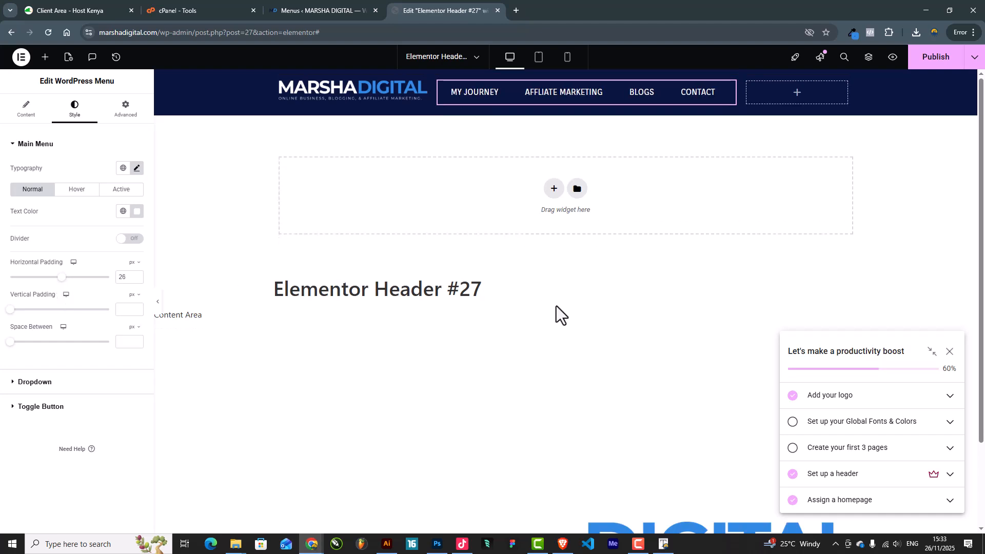
click(45, 57)
Add a Button widget to the header's right column labelled 'Blogging Blueprint'.
scroll(108, 465, down, 1)
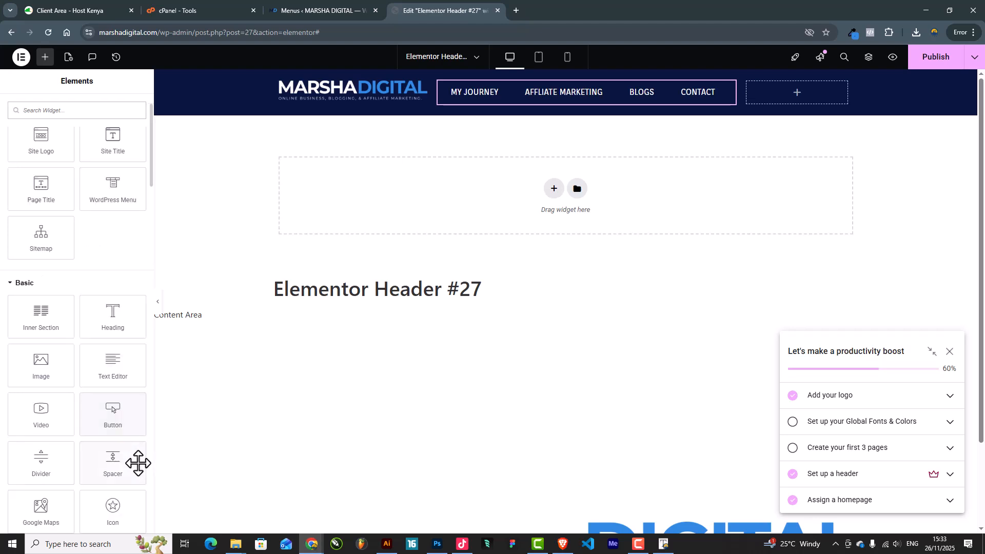
drag(115, 422, 790, 99)
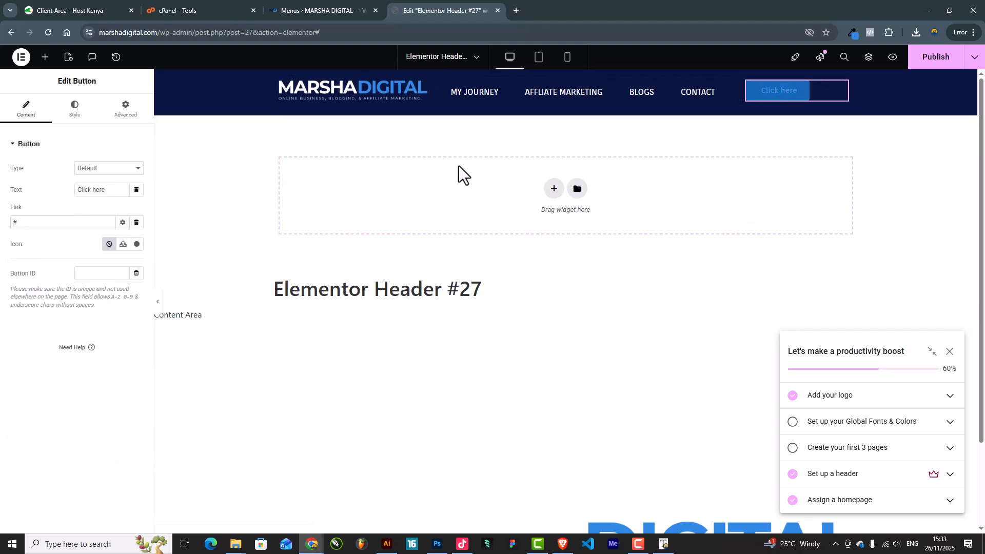
click(75, 109)
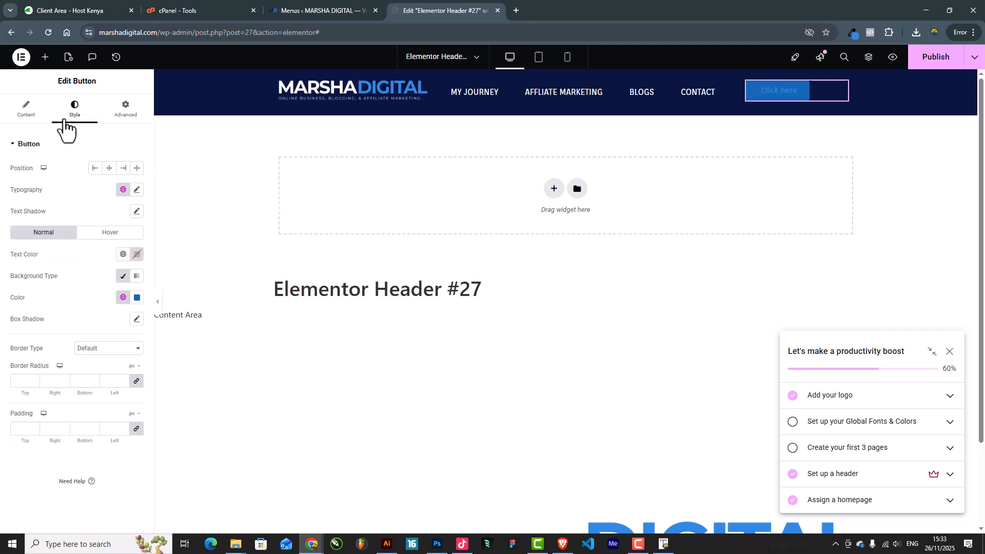
click(26, 110)
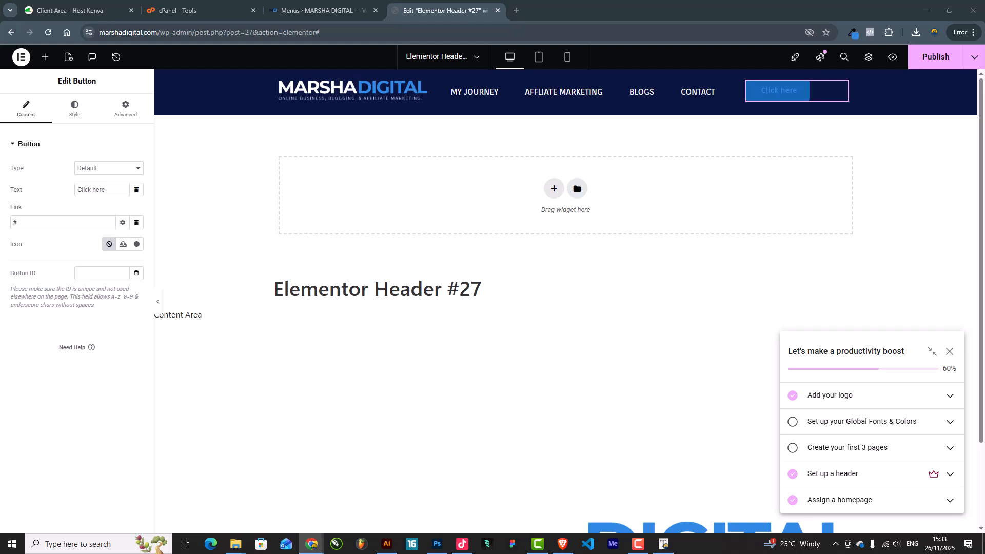
drag(112, 189, 3, 192)
text(Blogging)
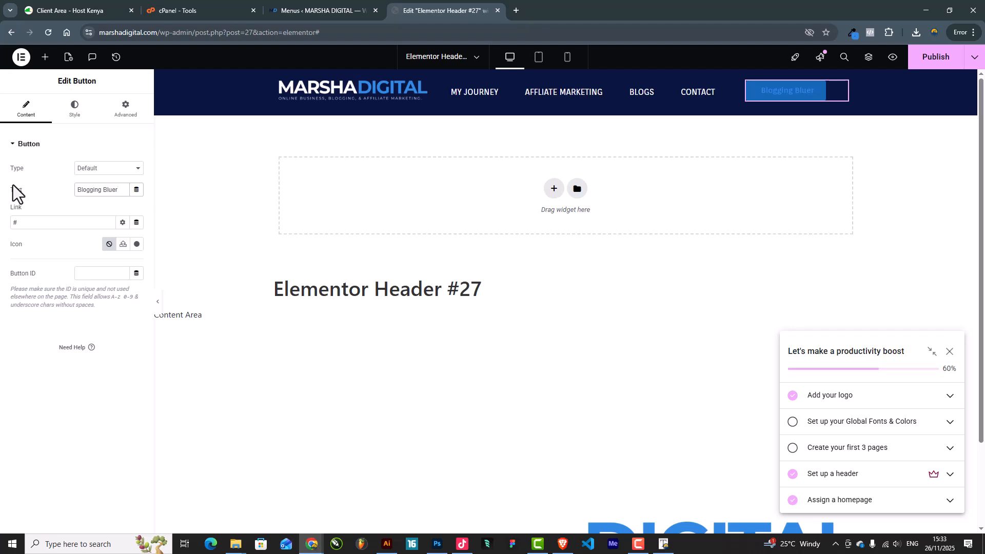
text(Blueprint)
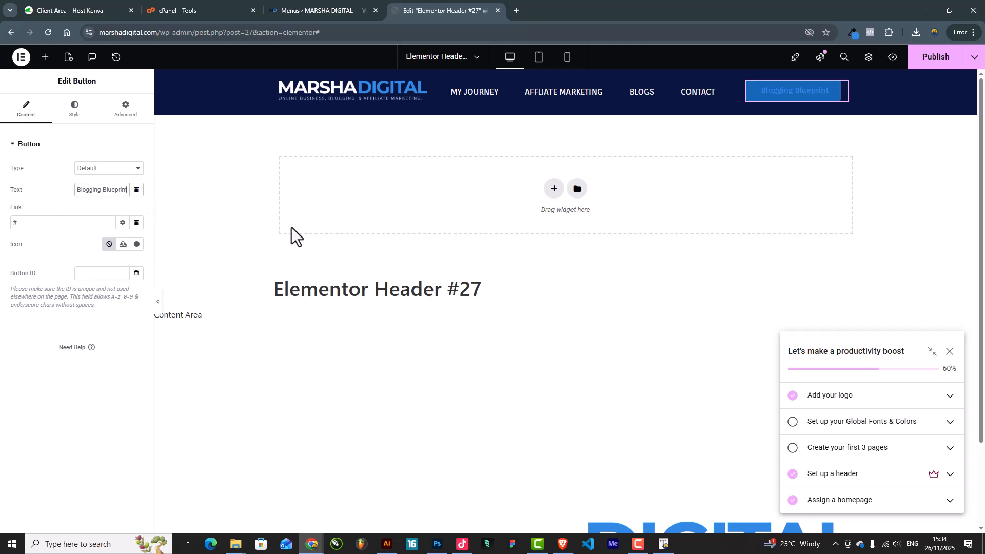
Make the button text white, align the button right, and preview full width.
click(79, 119)
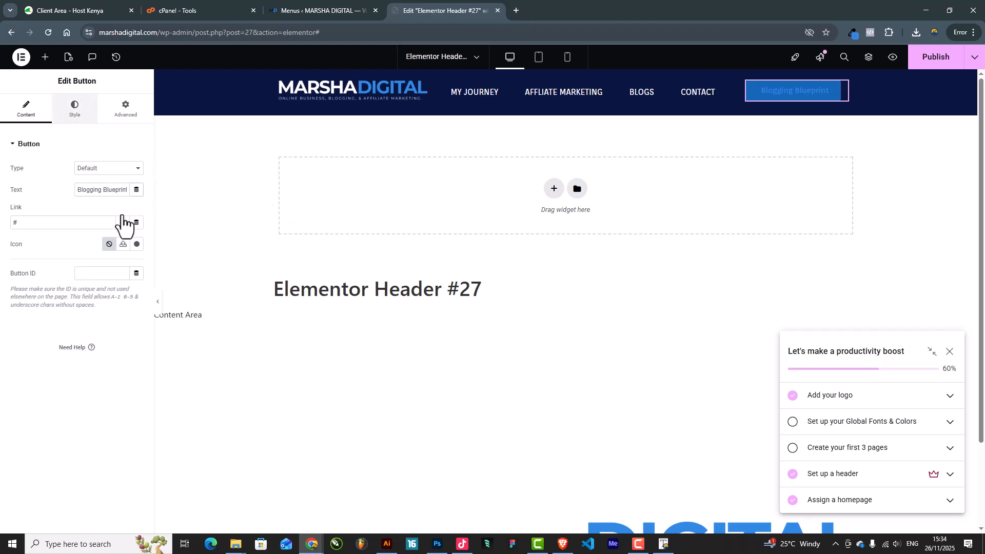
click(136, 254)
click(81, 308)
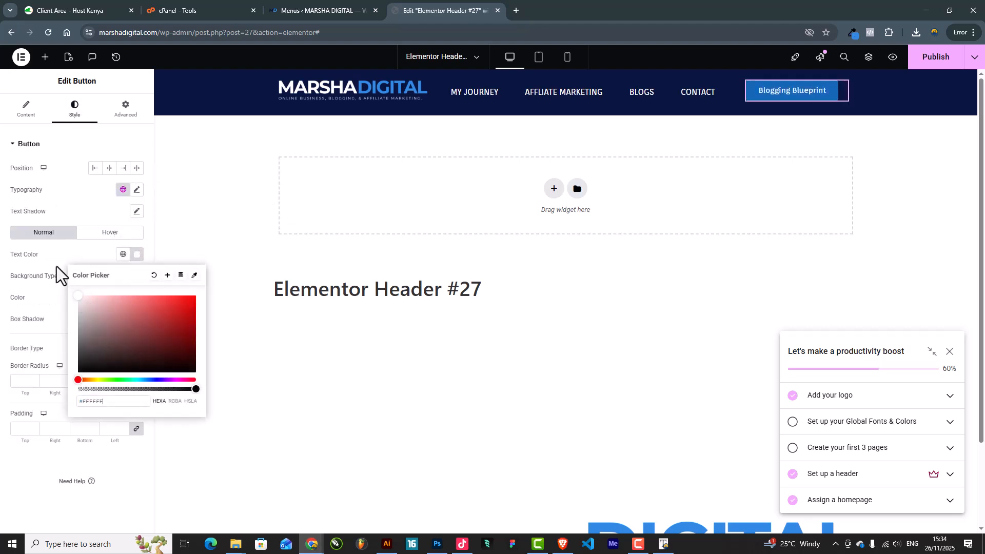
click(58, 265)
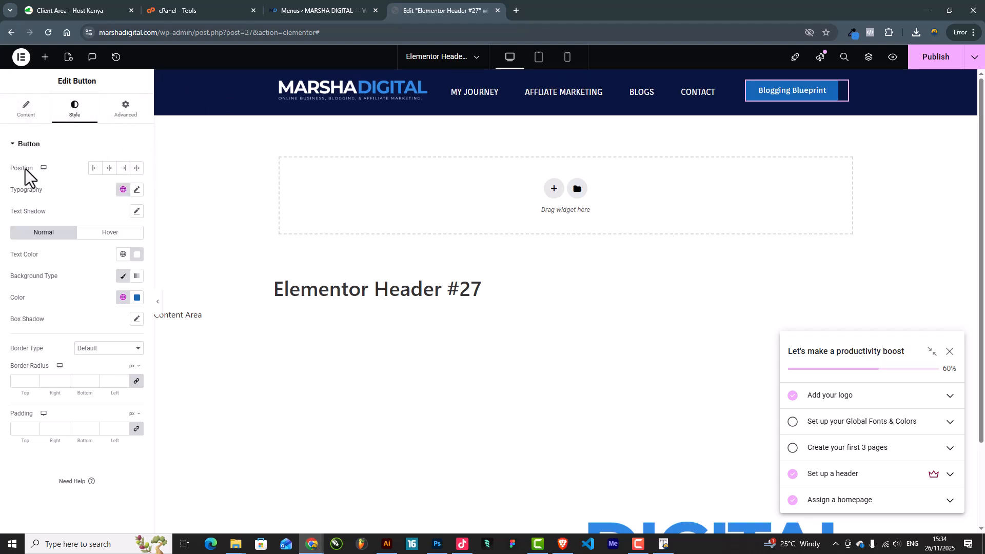
click(124, 169)
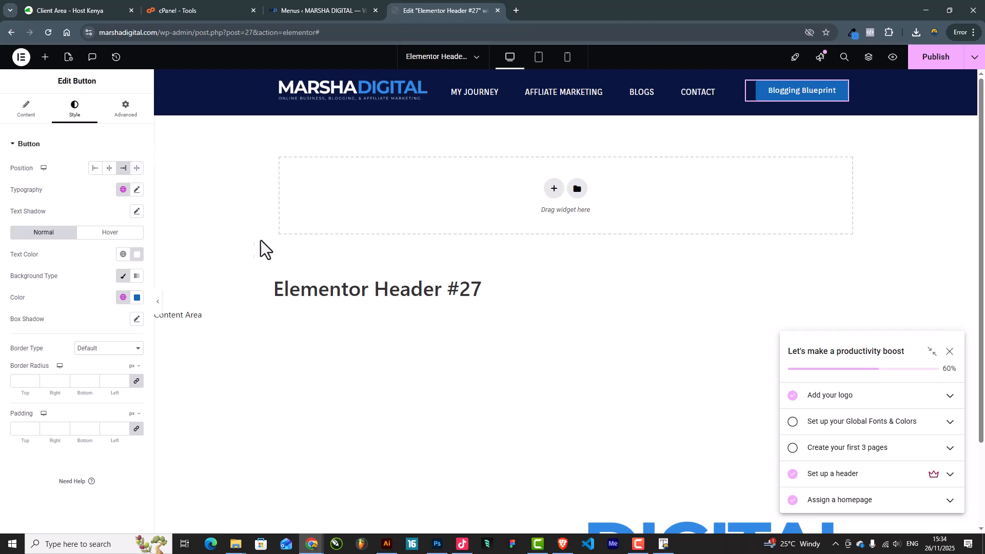
click(158, 307)
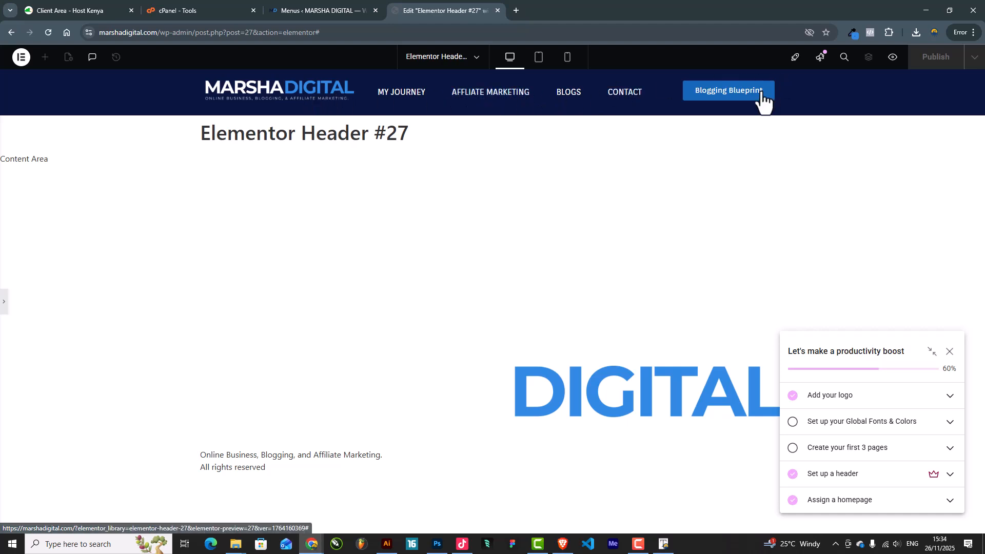
Try Oregano, Oswald and Overpass Mono as the header menu font.
click(3, 304)
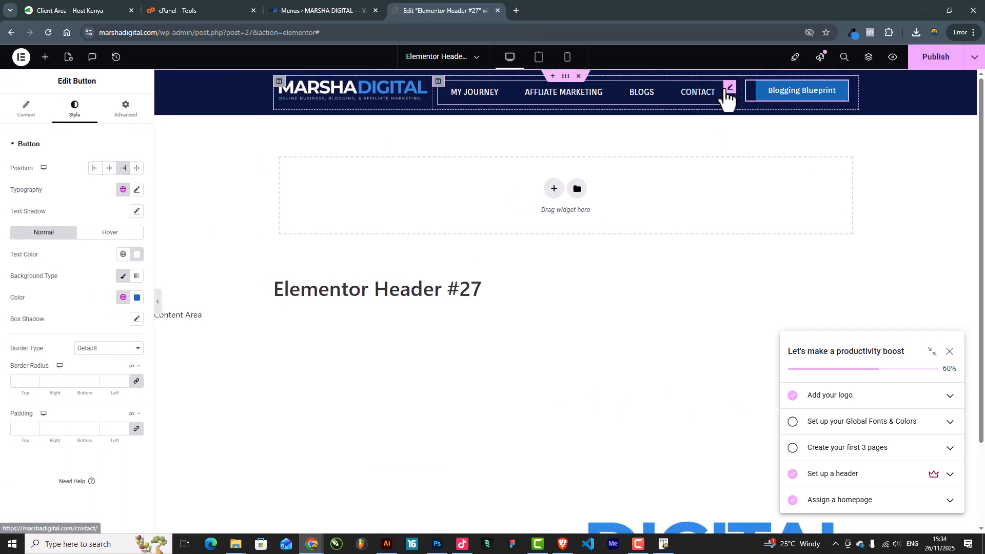
click(728, 89)
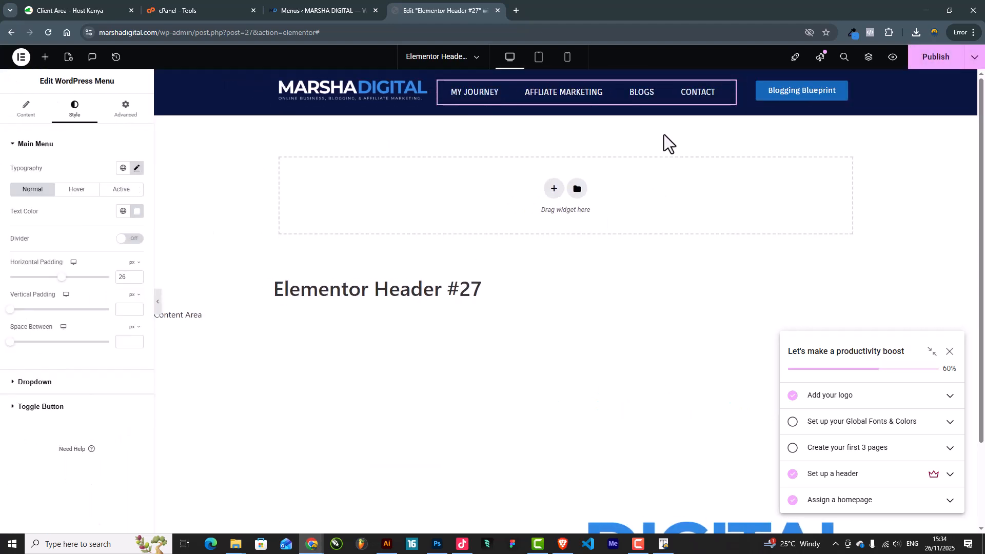
click(136, 169)
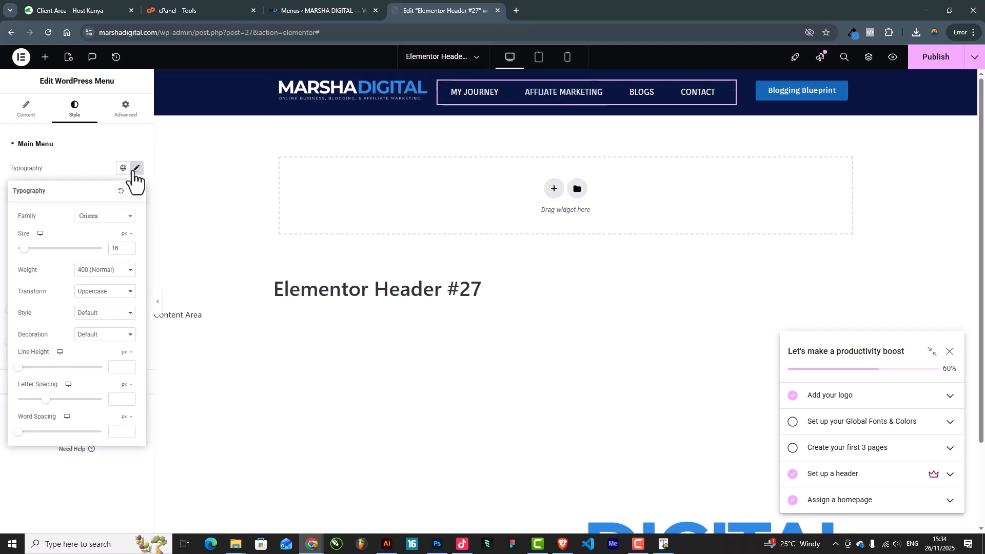
click(113, 218)
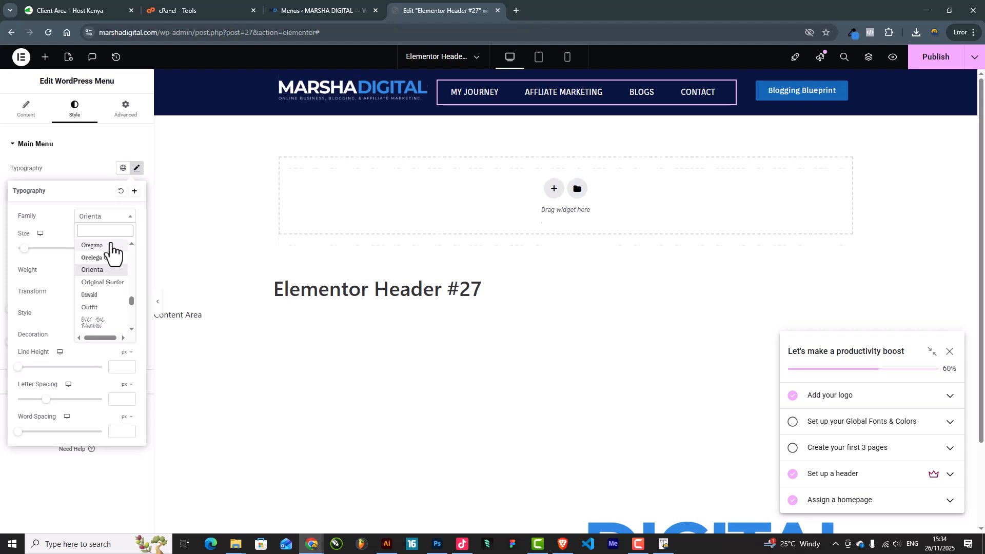
click(95, 246)
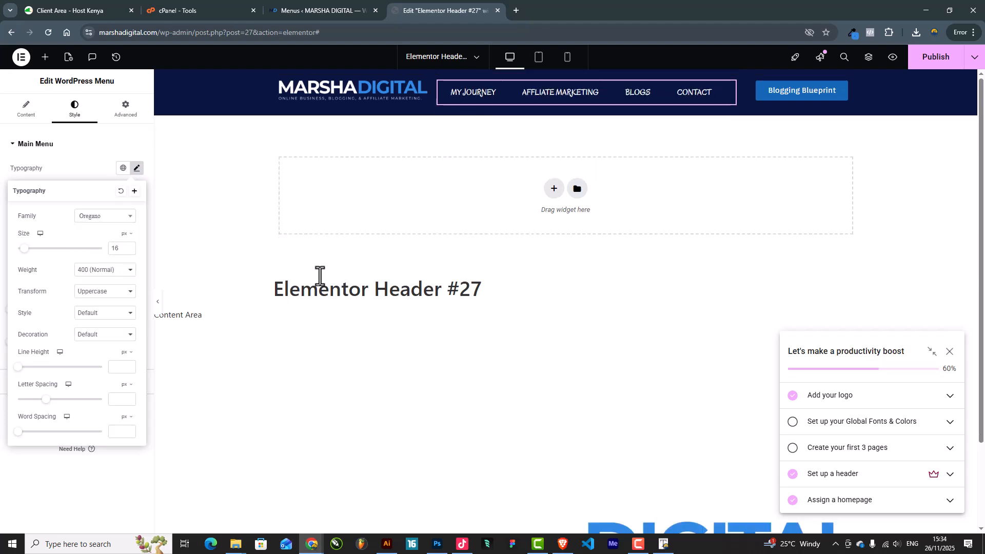
click(120, 218)
scroll(115, 295, down, 2)
click(111, 272)
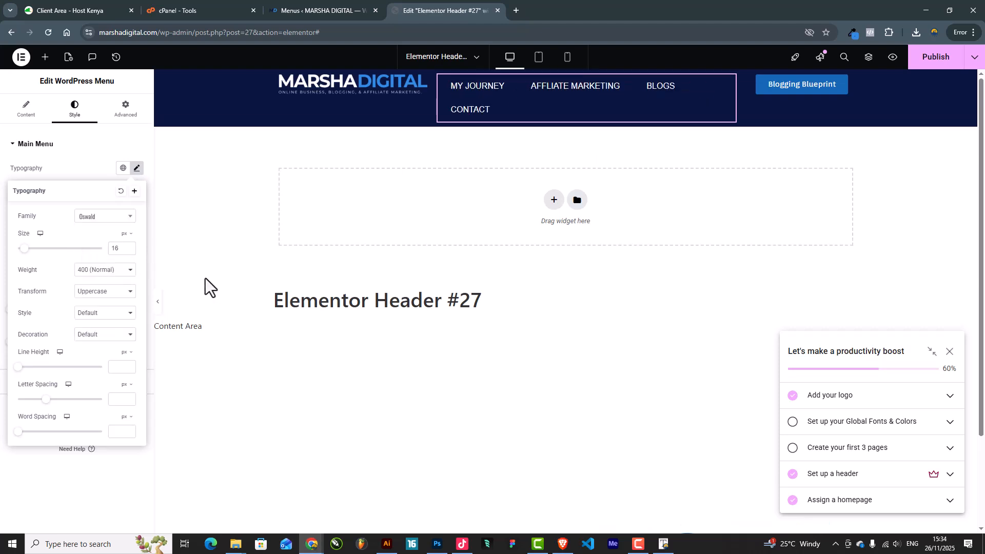
click(117, 224)
scroll(105, 323, down, 3)
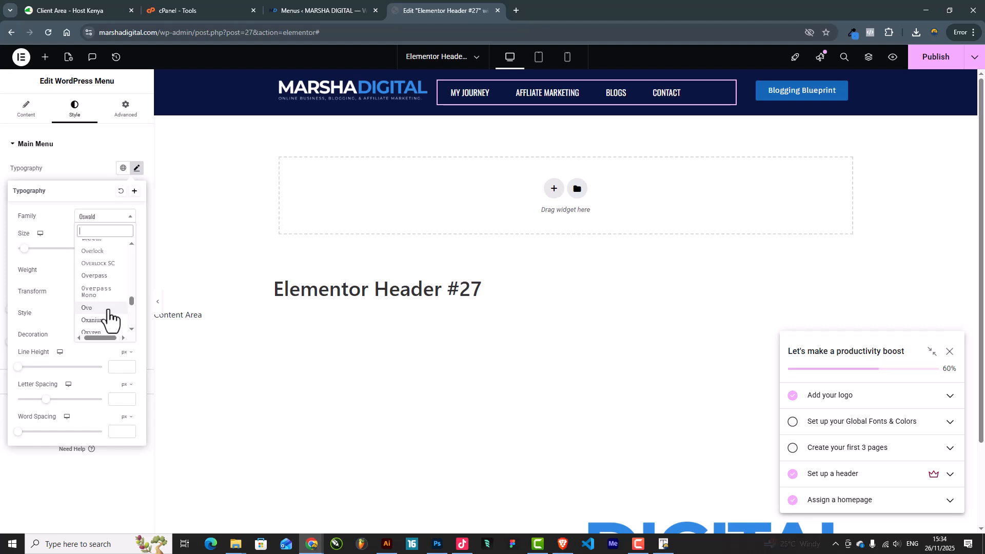
scroll(108, 318, down, 2)
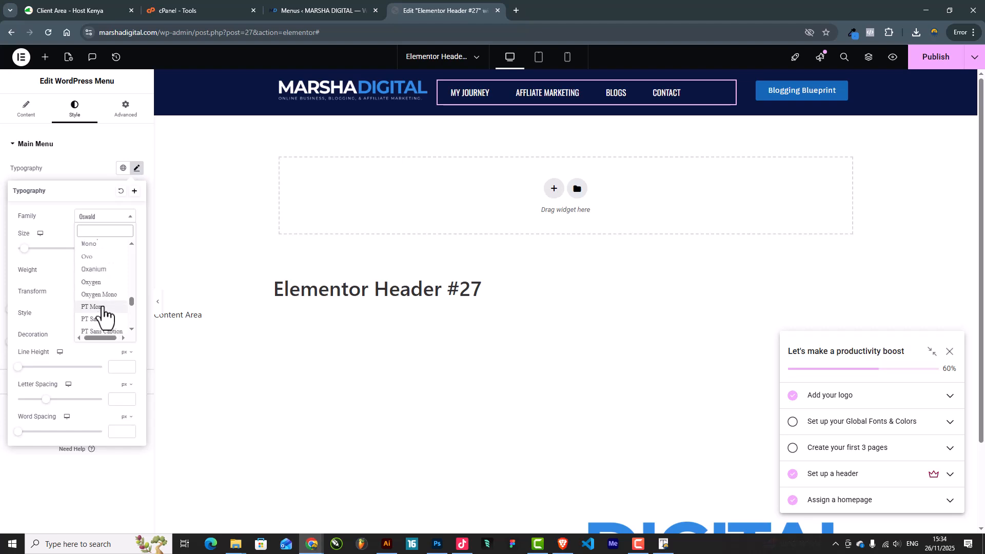
click(97, 249)
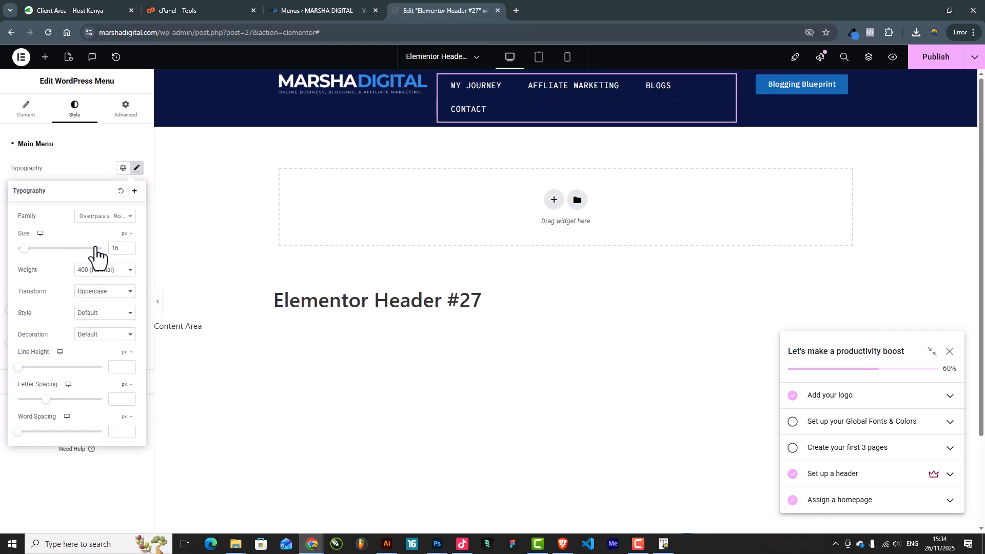
Set the menu font to Raleway and tighten horizontal padding to 22 px, then preview.
click(113, 220)
scroll(103, 315, down, 3)
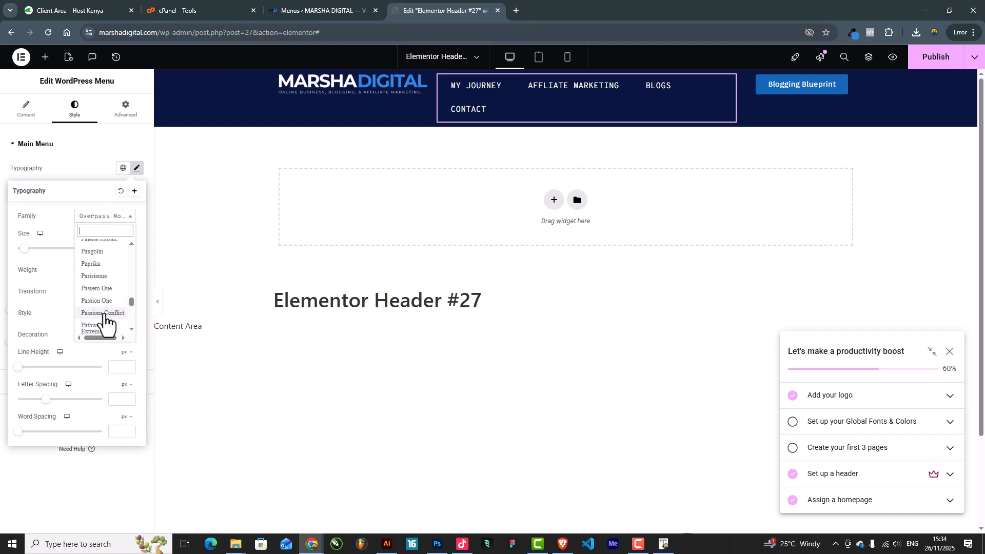
scroll(105, 321, down, 2)
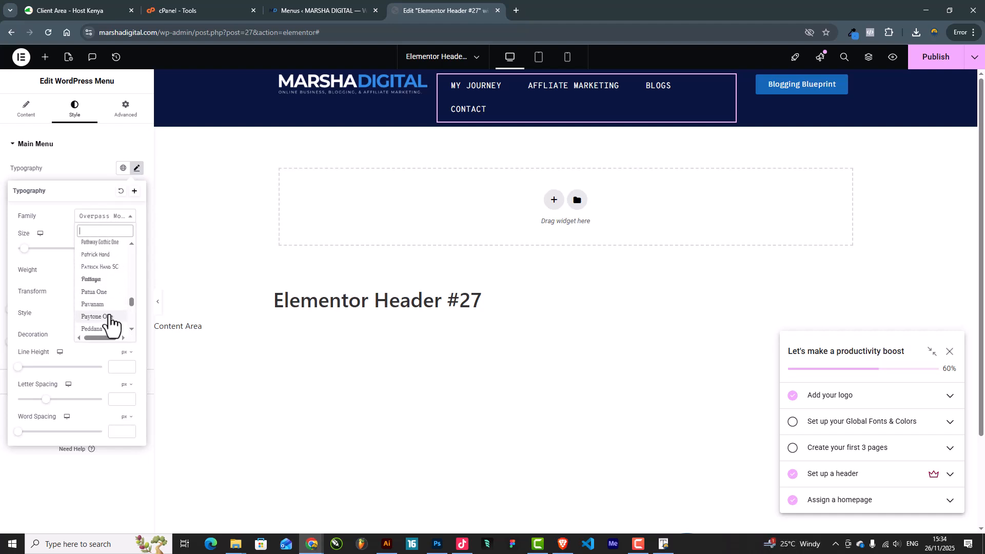
text(ralew)
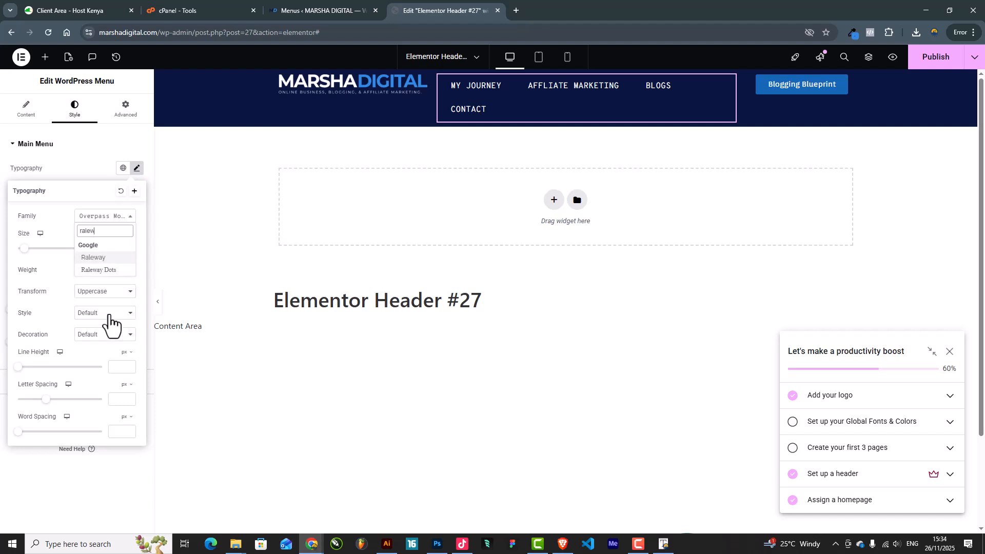
click(97, 260)
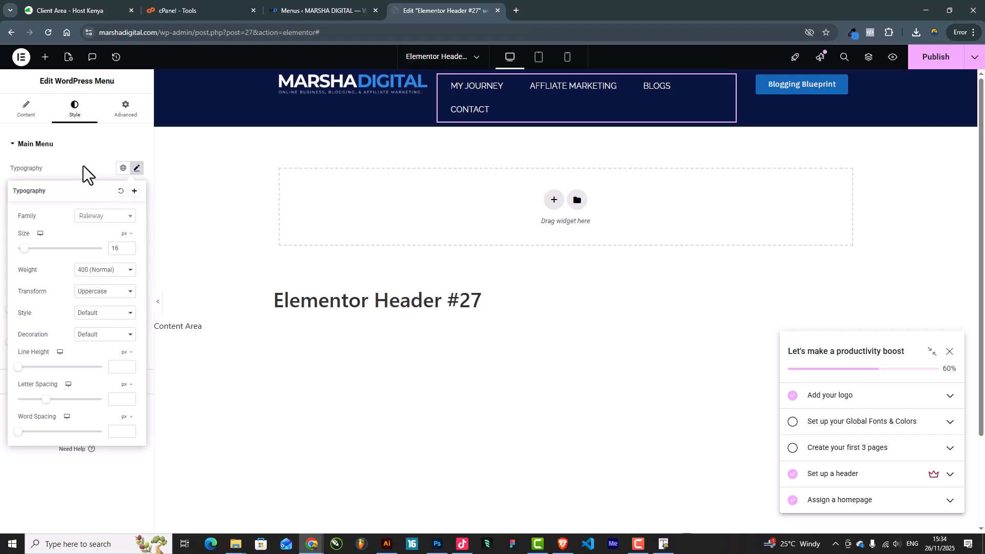
click(27, 110)
click(74, 110)
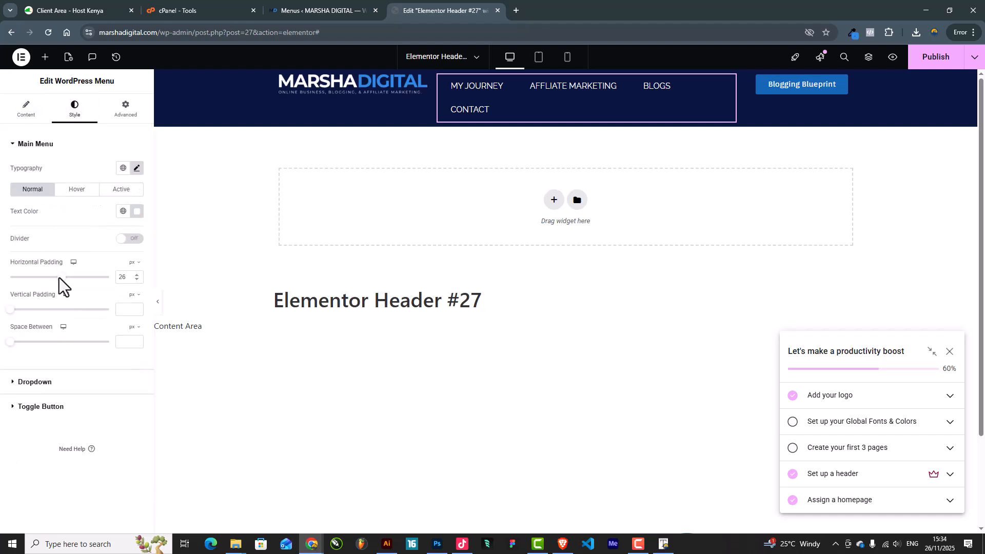
drag(61, 282, 55, 282)
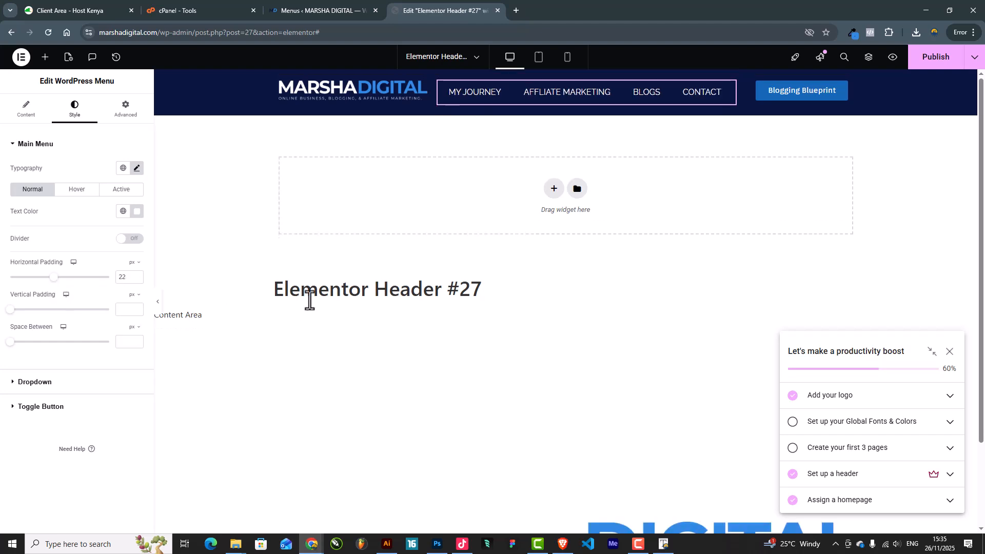
click(158, 302)
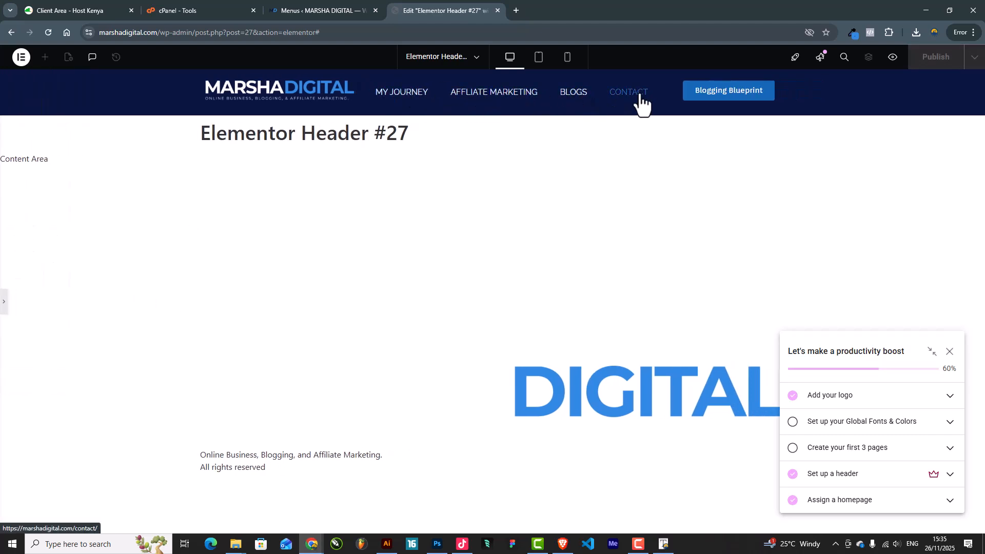
Set the menu typography weight to 600 (Semi Bold).
click(4, 308)
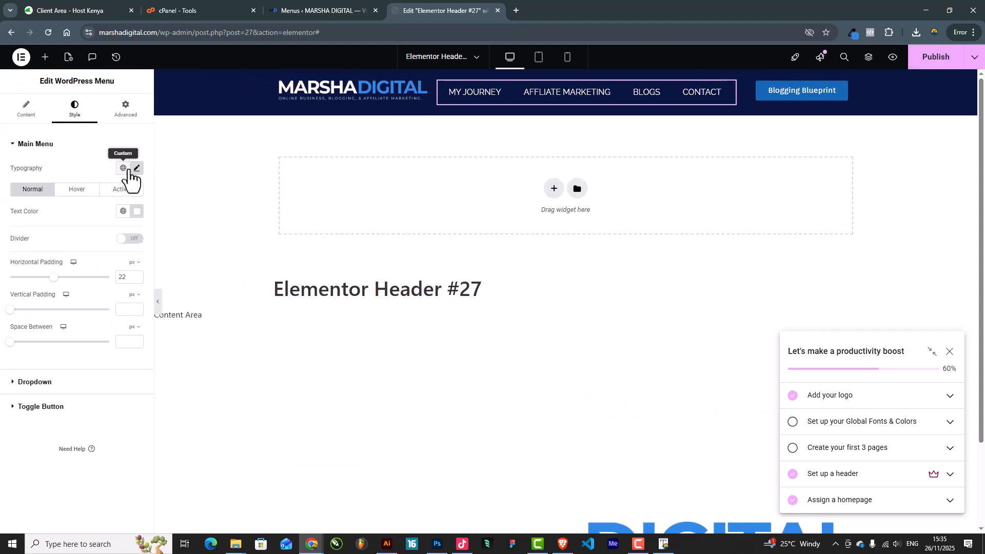
click(136, 169)
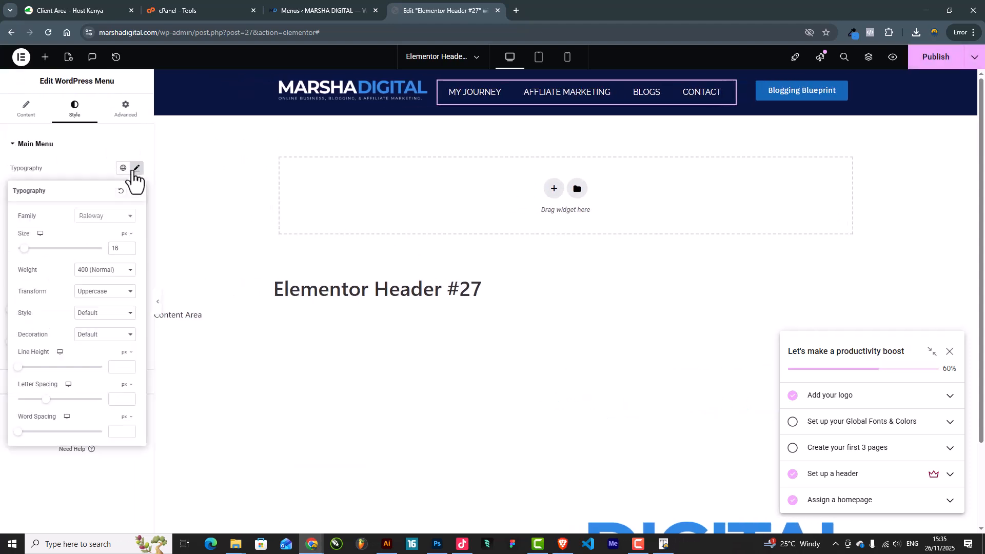
click(103, 270)
click(103, 343)
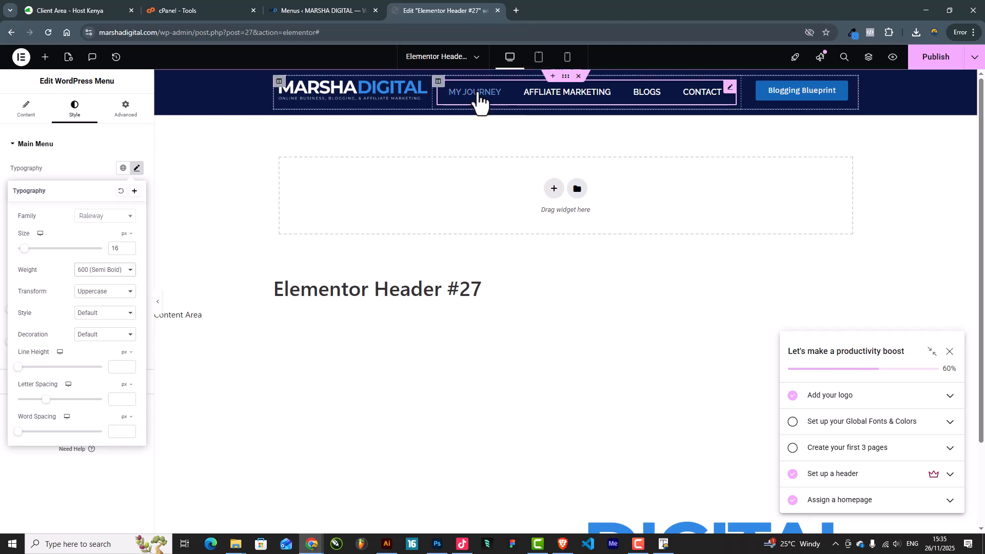
click(53, 145)
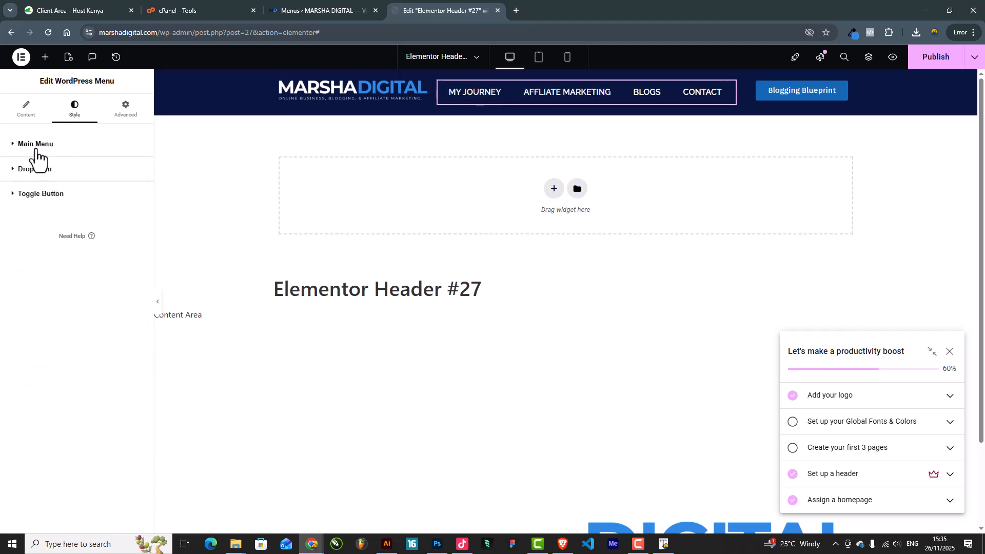
click(35, 146)
Use the Accent colour for hovered menu text and Secondary for the active item.
click(77, 190)
click(123, 212)
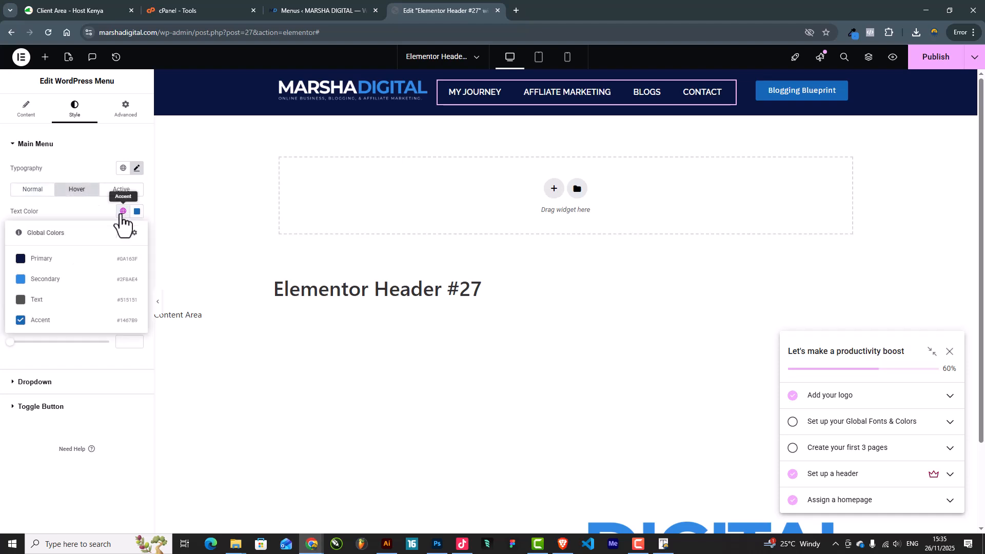
click(57, 281)
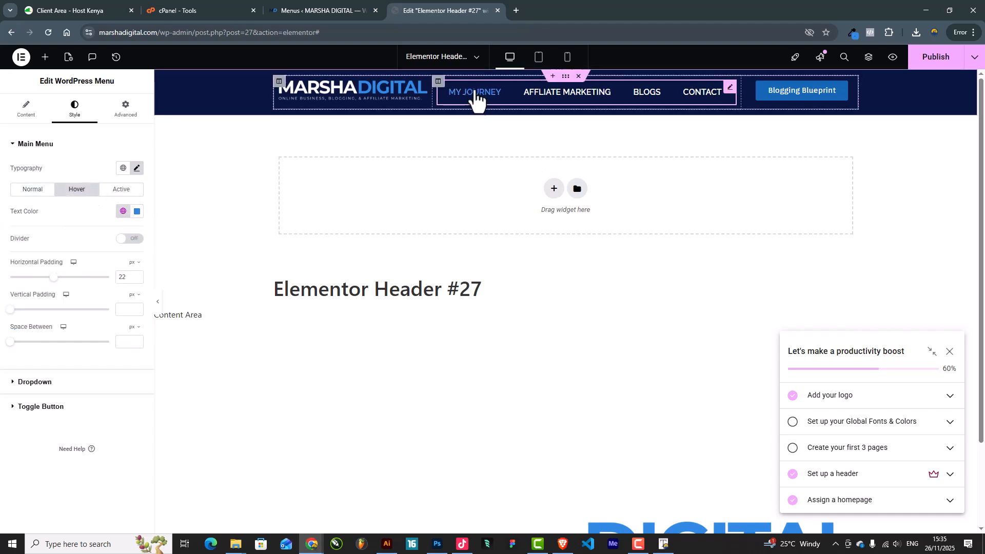
click(122, 189)
click(137, 211)
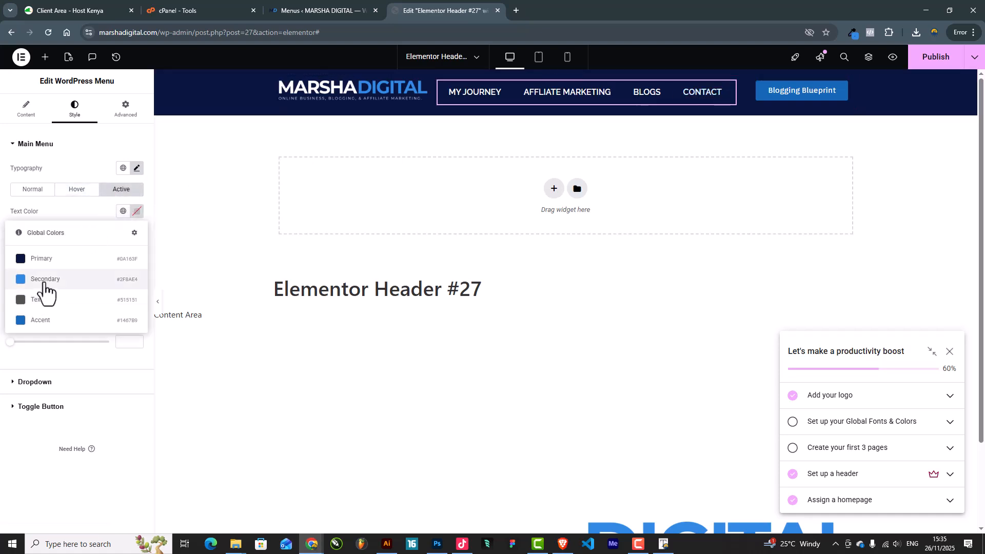
click(45, 281)
click(271, 232)
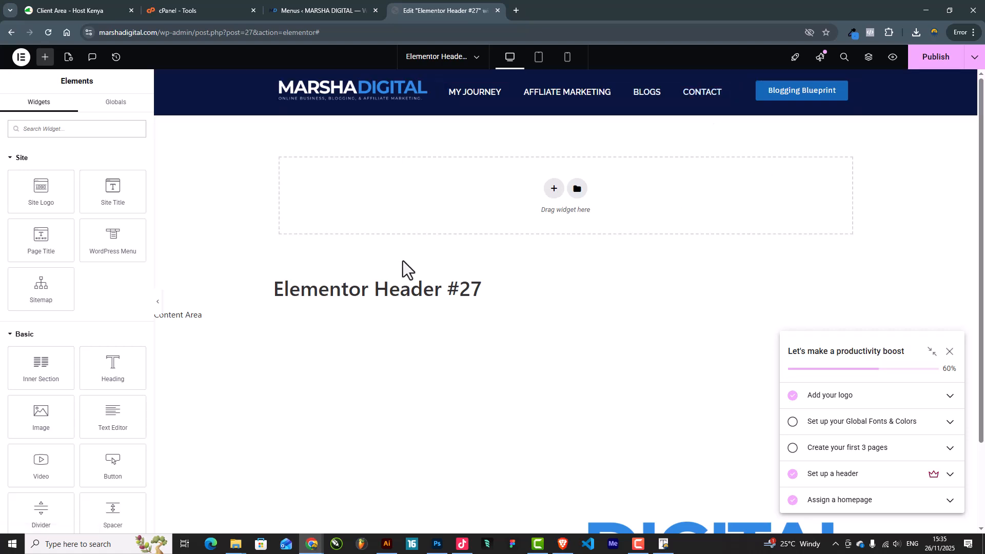
In Mobile Portrait view, set the menu column width to 20% and the button column to 80%.
click(567, 59)
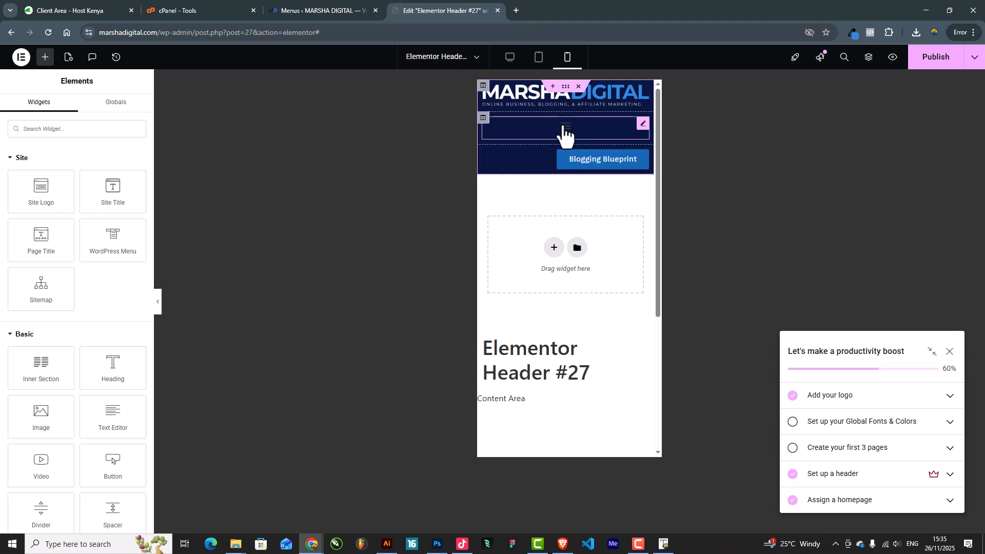
click(487, 123)
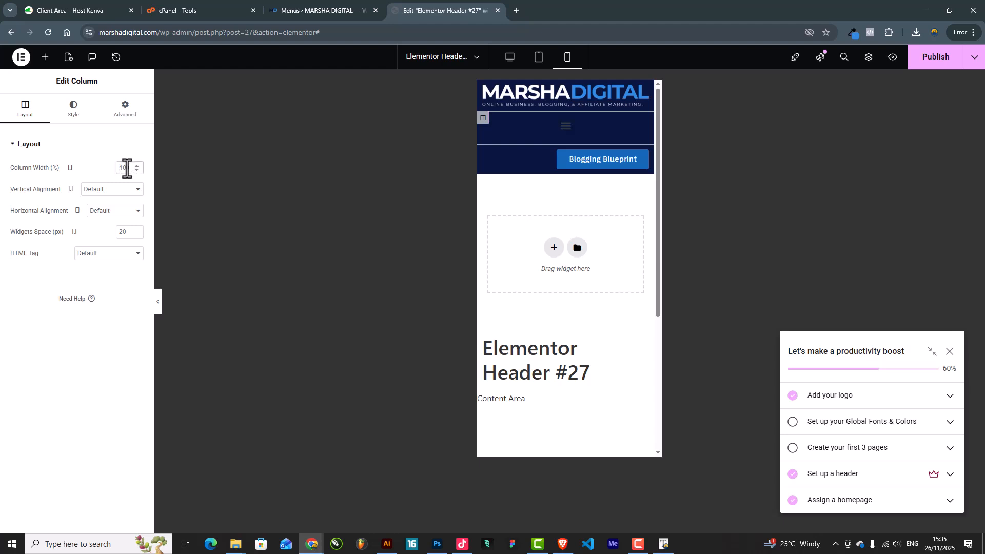
text(20)
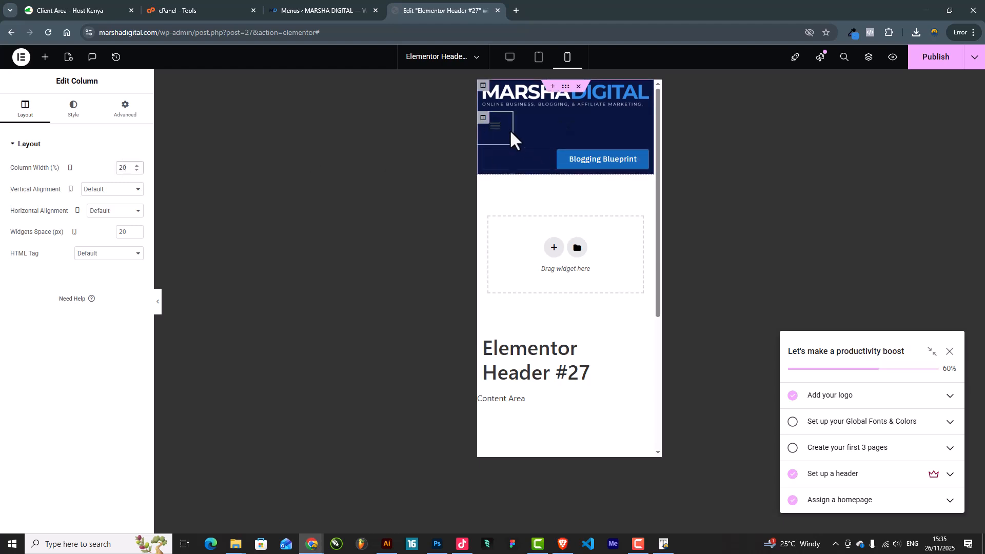
click(486, 153)
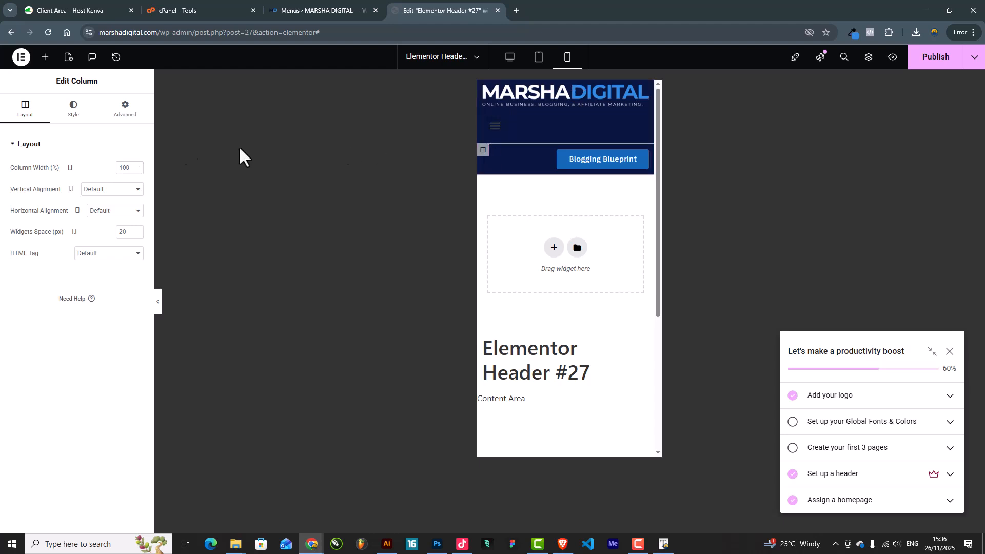
text(80)
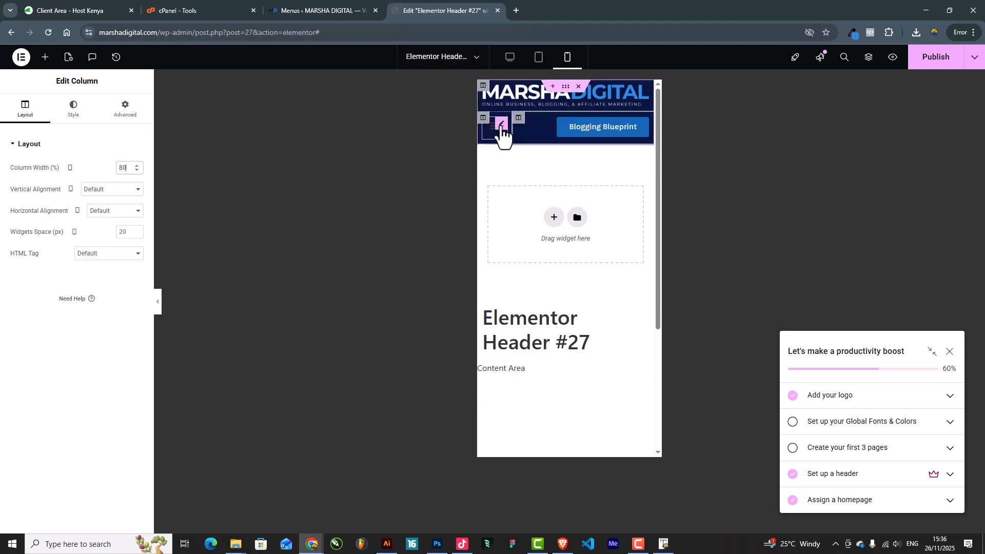
click(502, 125)
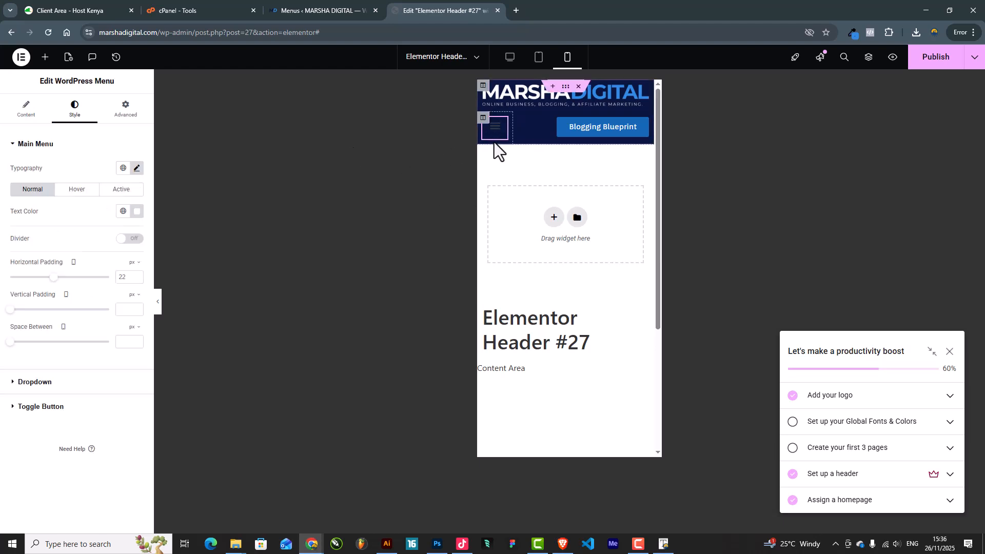
Give the mobile menu toggle button a fully transparent background.
click(495, 129)
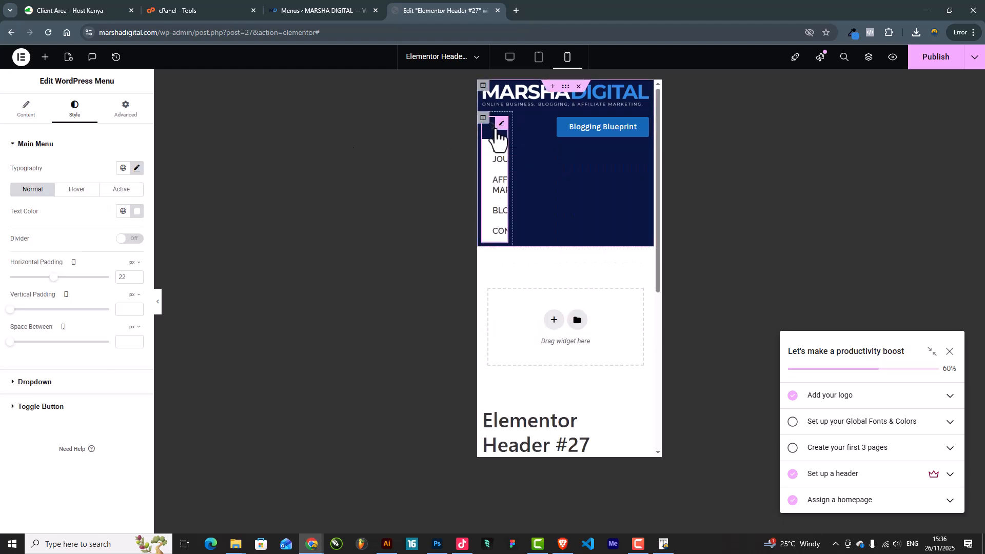
click(495, 128)
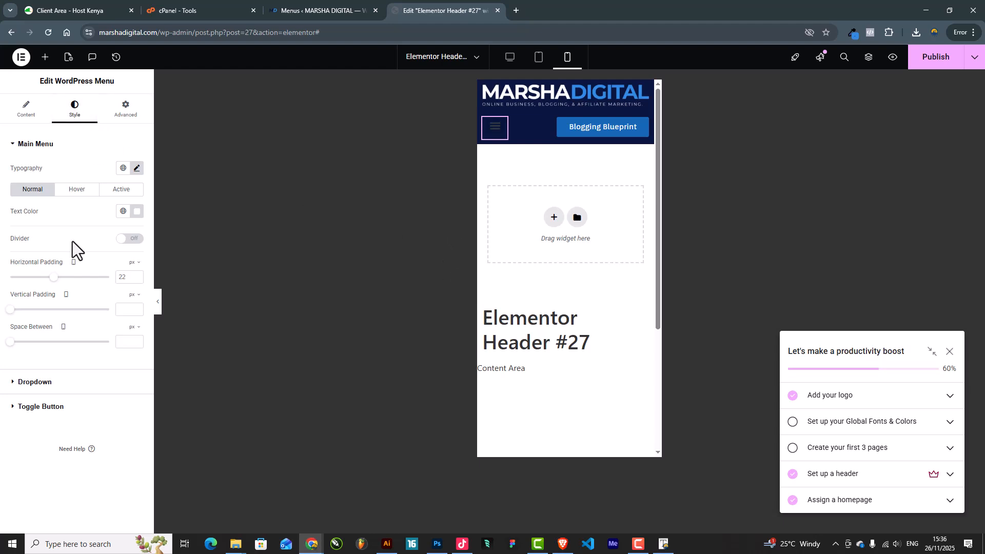
click(47, 409)
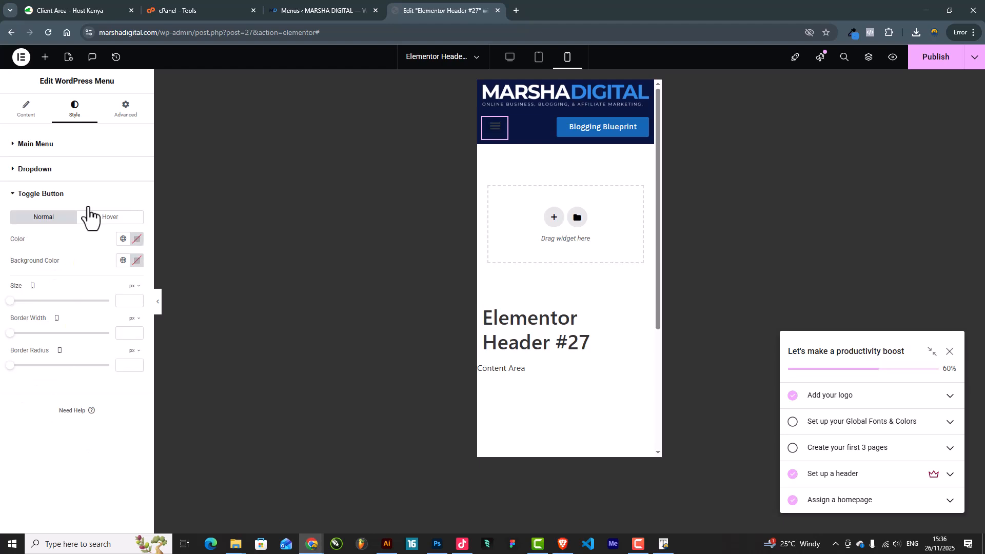
click(123, 261)
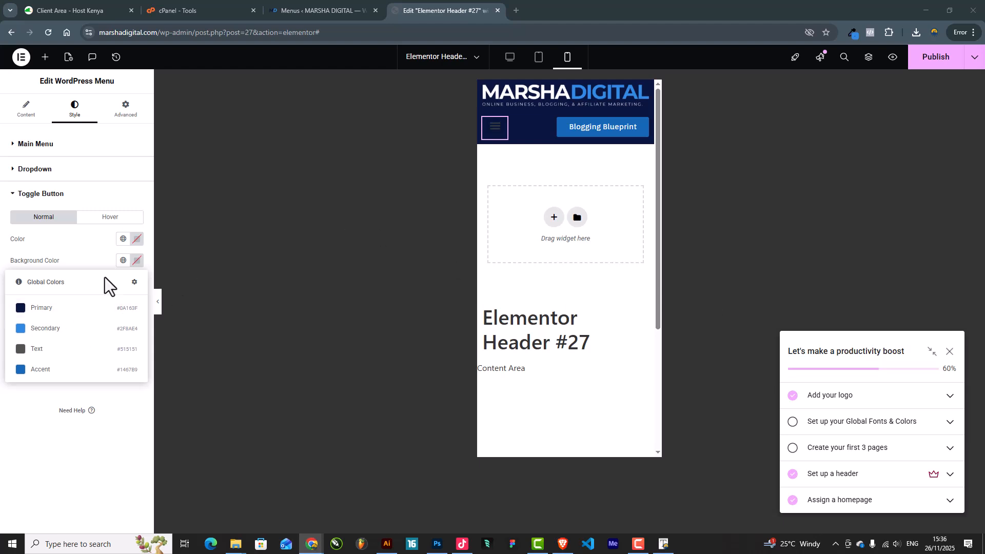
click(136, 261)
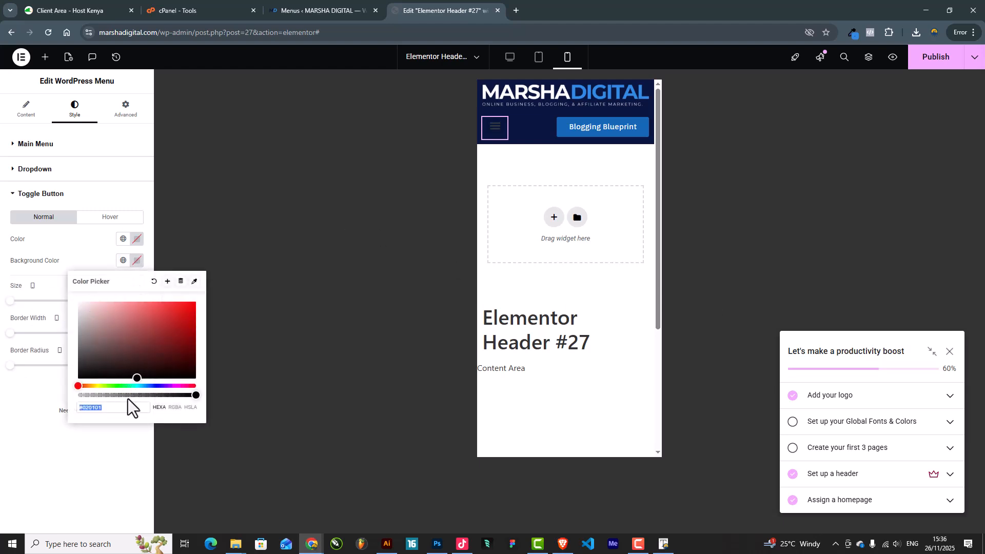
drag(99, 396, 60, 397)
click(51, 398)
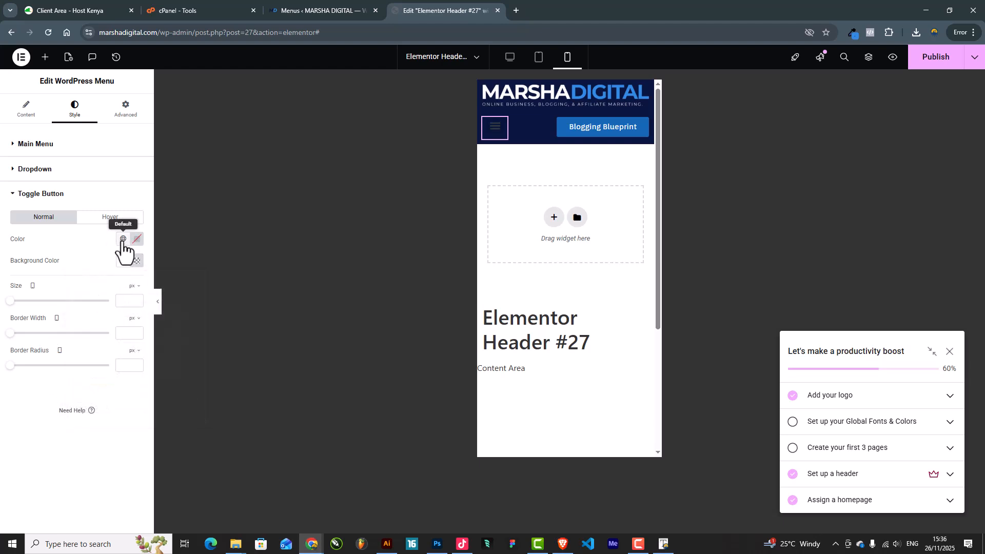
Make the toggle icon white (#FFFFFF) and enlarge it to size 27.
click(123, 239)
click(136, 240)
click(93, 297)
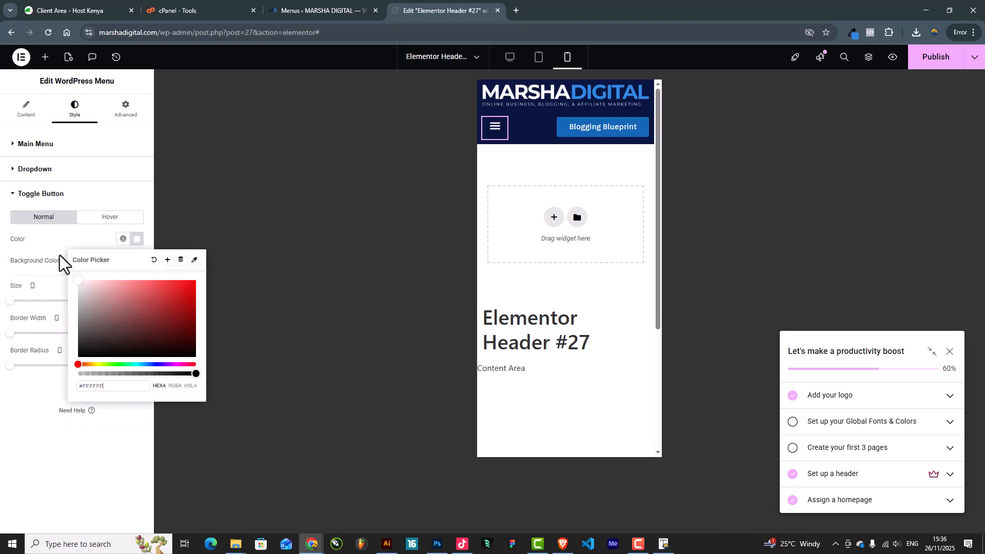
click(60, 253)
drag(11, 302, 14, 332)
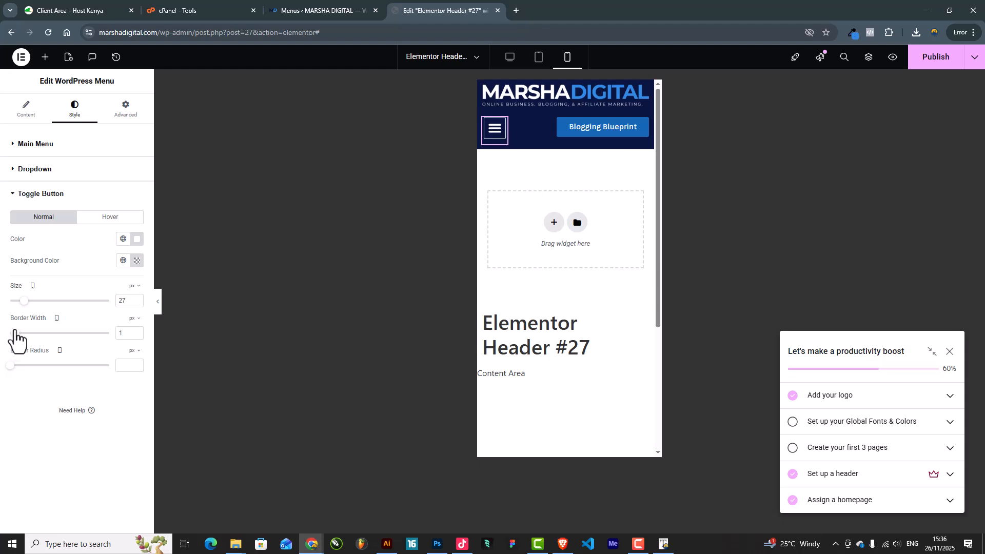
Preview the mobile header and test opening and closing the hamburger menu.
click(157, 303)
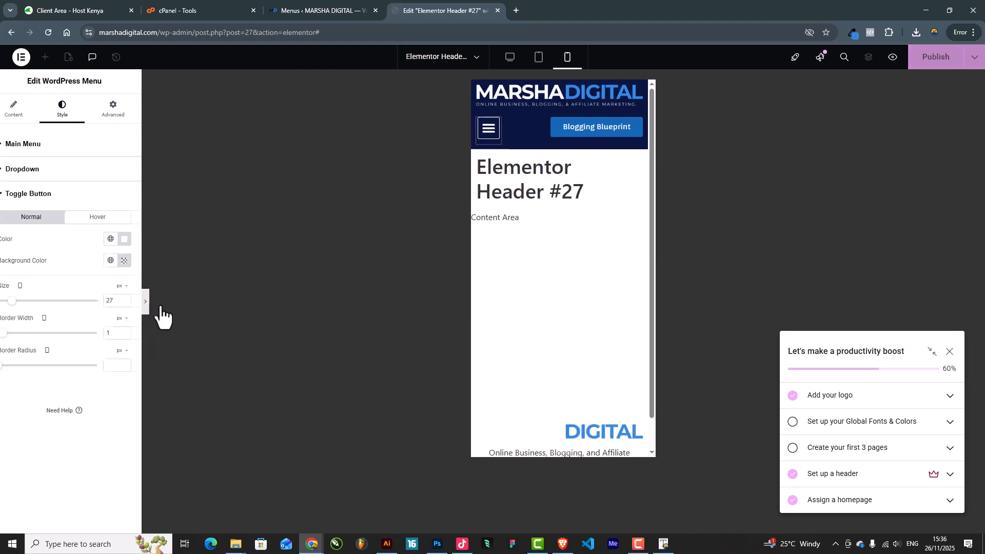
click(418, 131)
click(418, 131)
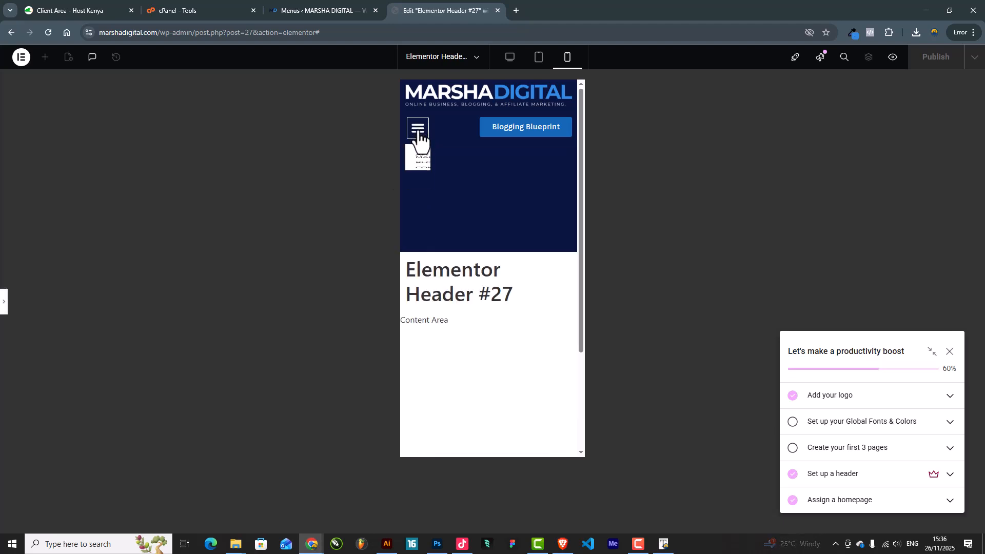
click(418, 130)
click(418, 131)
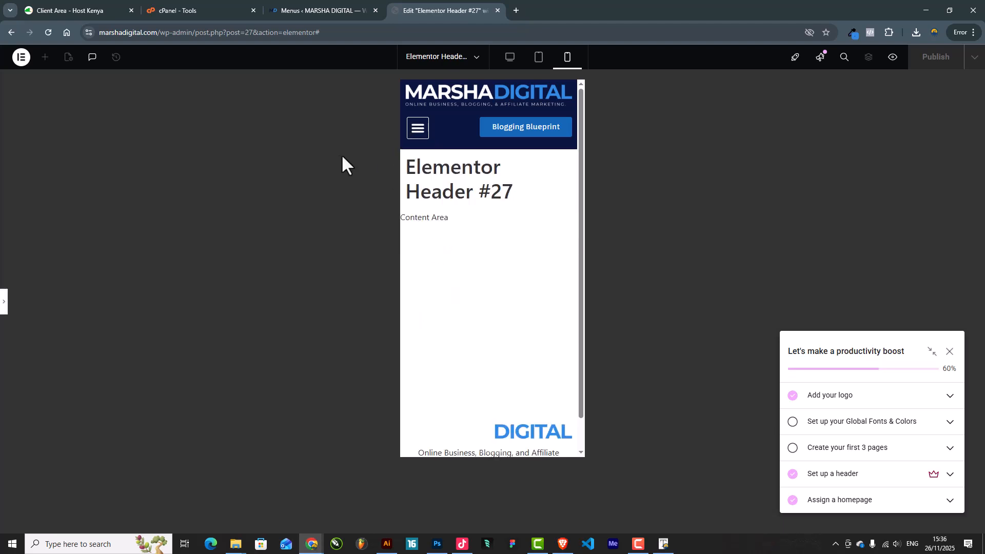
click(416, 129)
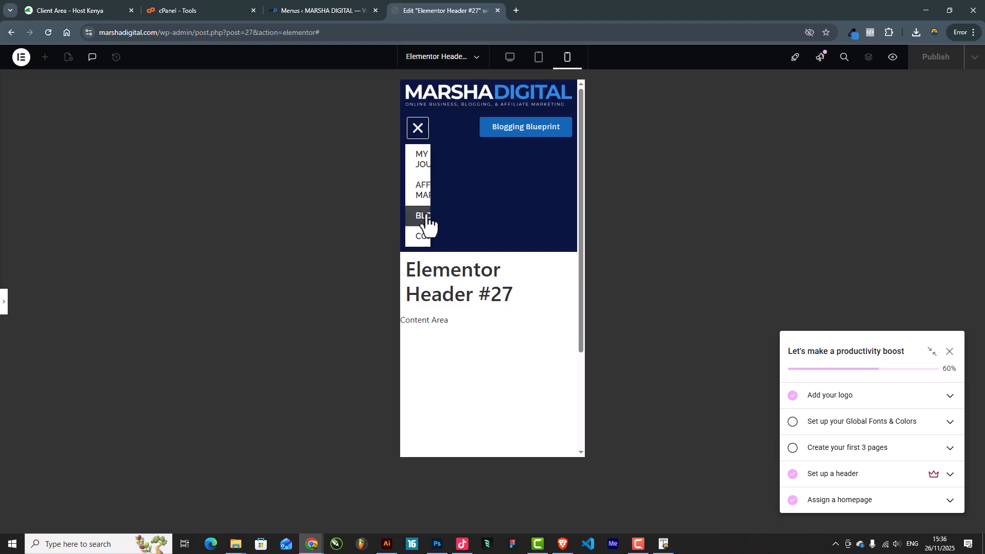
click(5, 302)
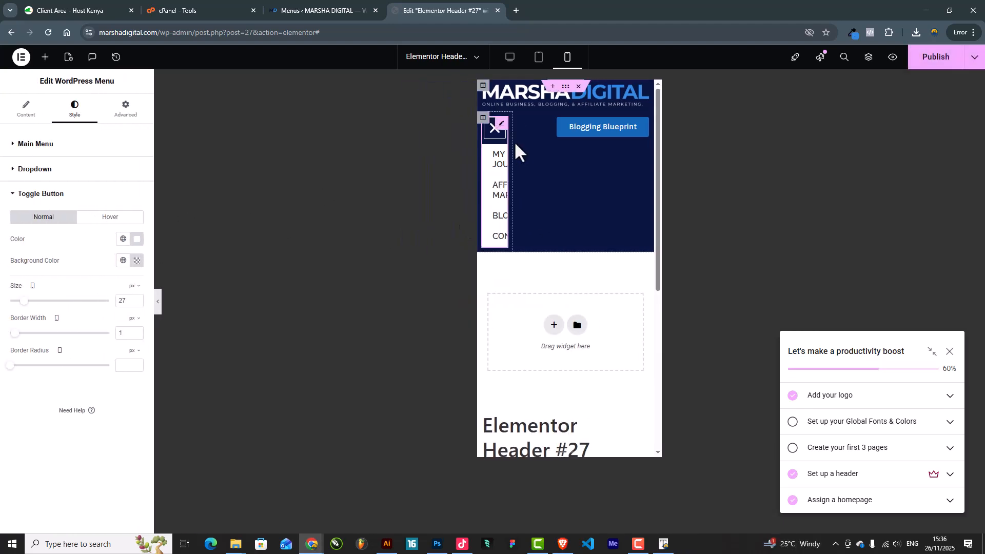
Set the menu breakpoint to Mobile Portrait and Full Width to Yes, then test the dropdown.
click(27, 111)
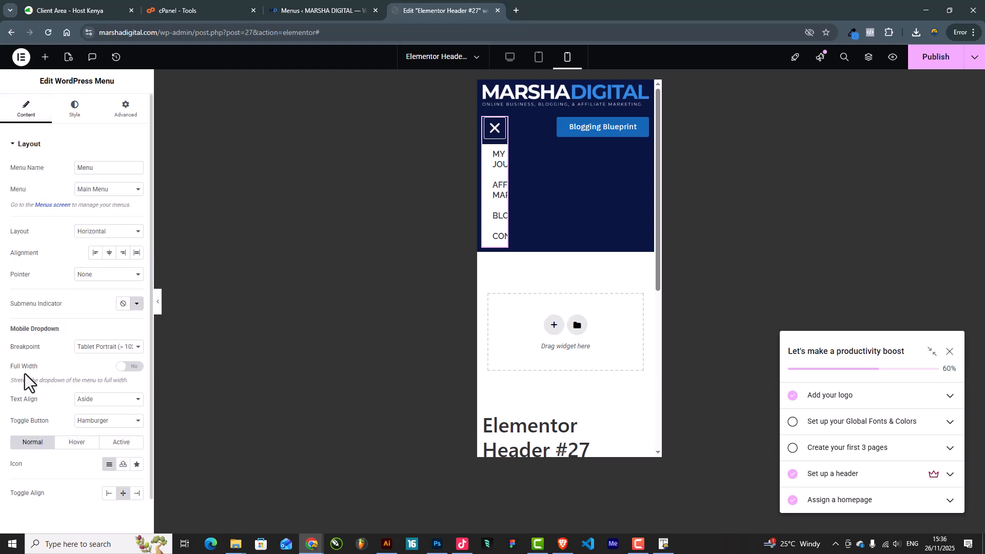
scroll(31, 378, down, 1)
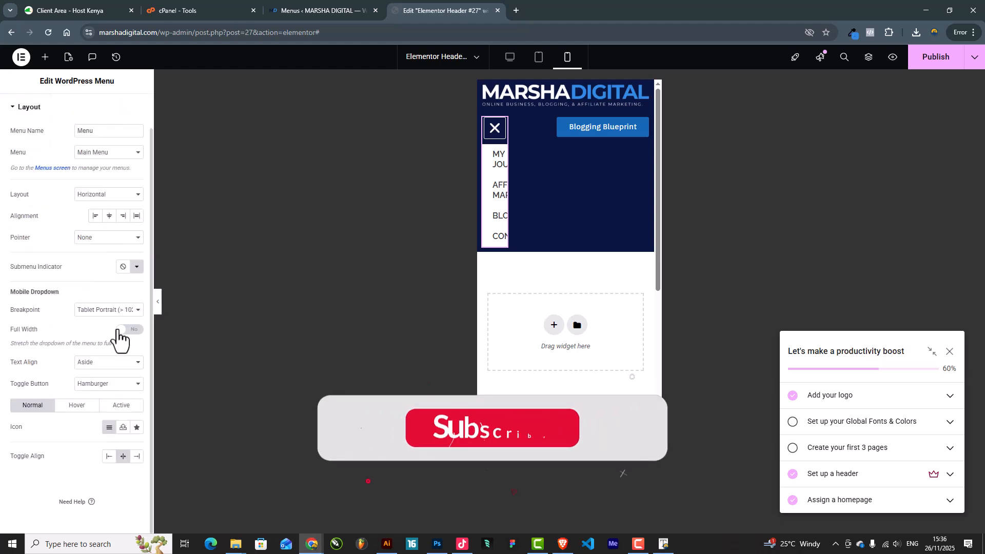
click(109, 310)
click(106, 323)
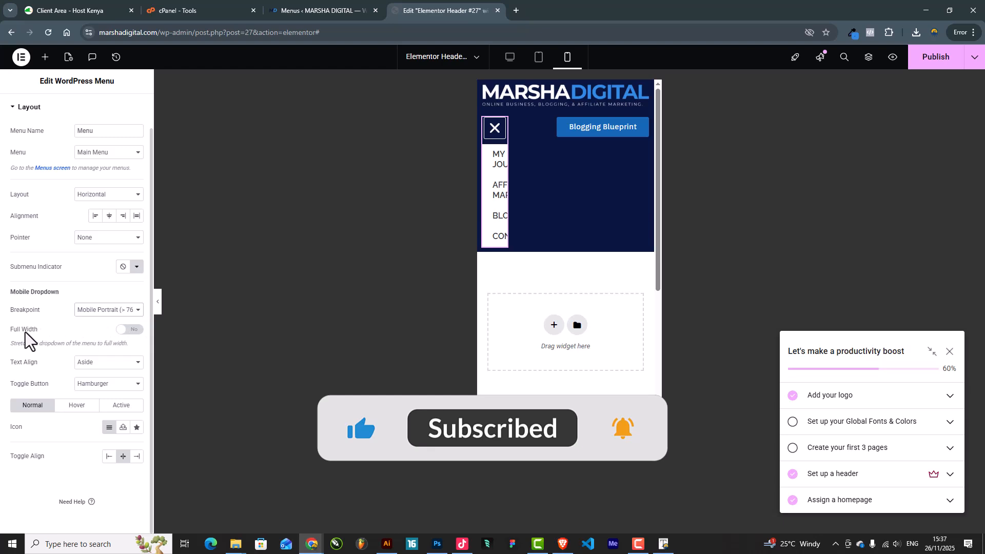
click(133, 332)
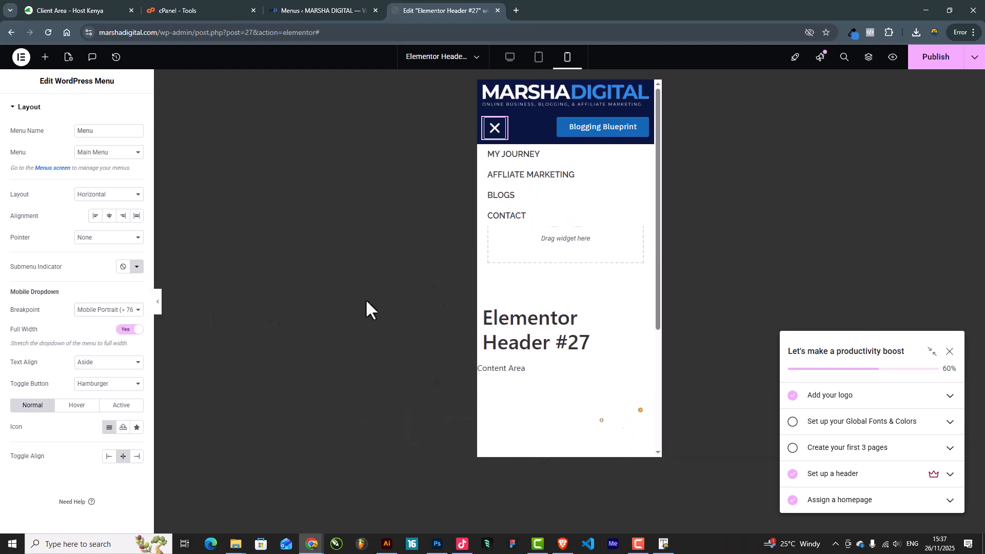
click(491, 138)
click(491, 137)
click(492, 136)
click(493, 137)
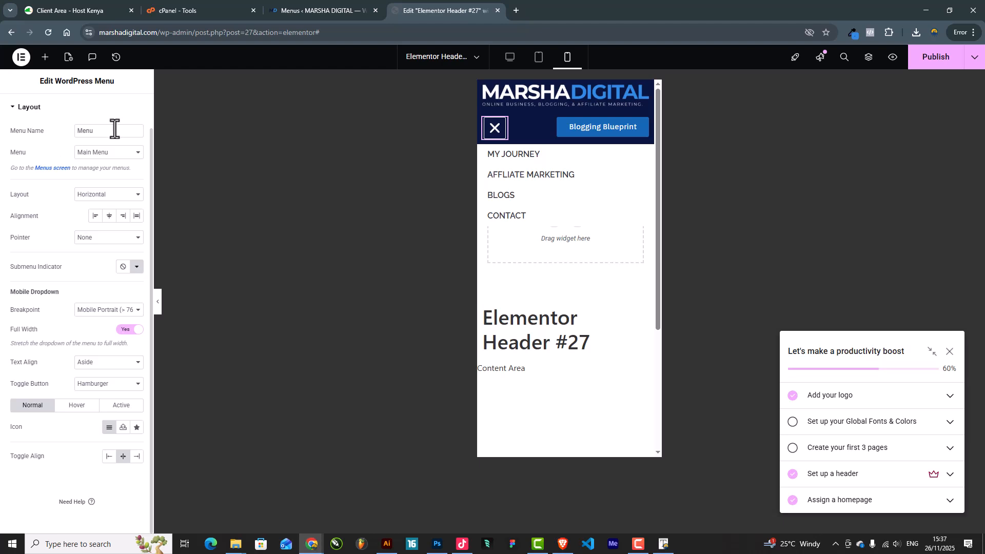
scroll(116, 128, up, 2)
click(77, 109)
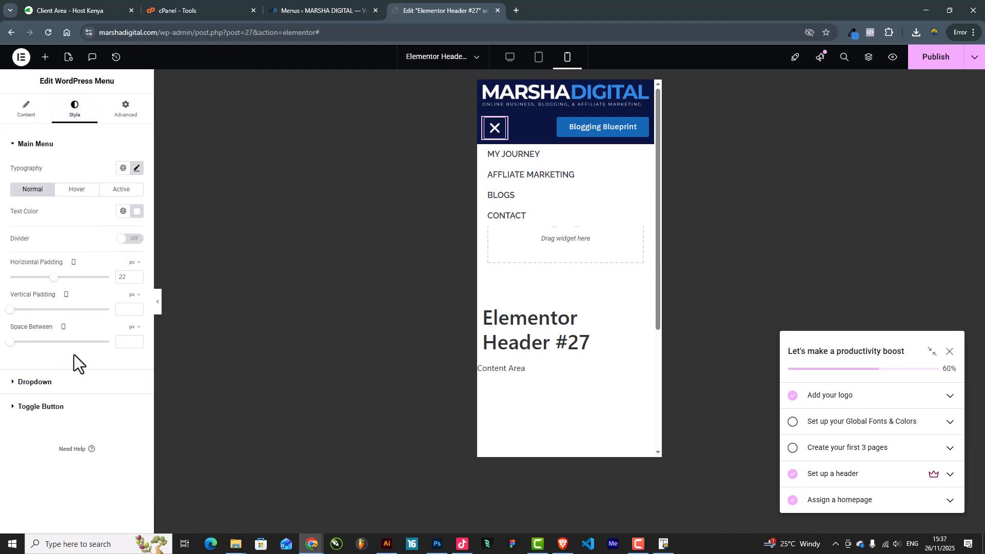
Give the dropdown a navy Primary background with white text.
click(36, 382)
click(123, 259)
click(68, 306)
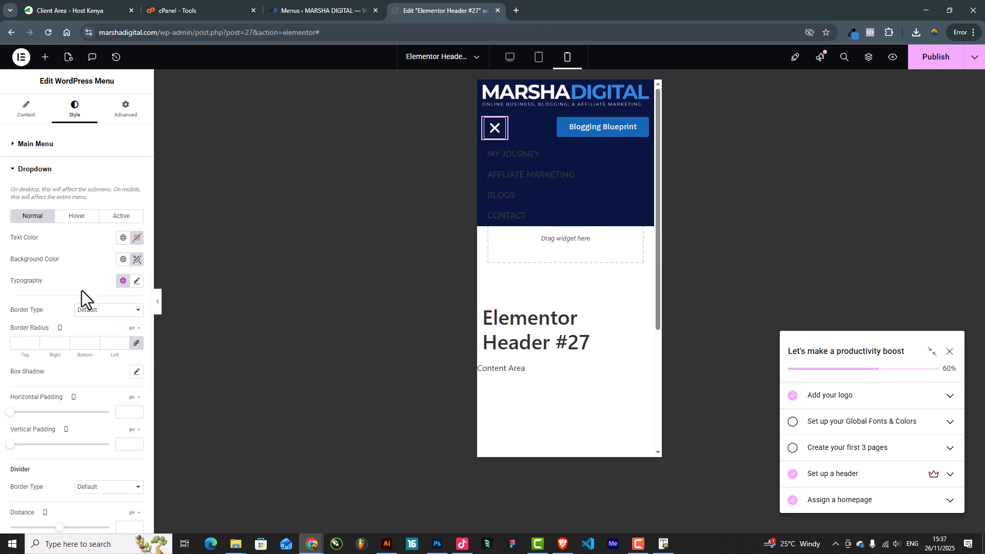
click(135, 241)
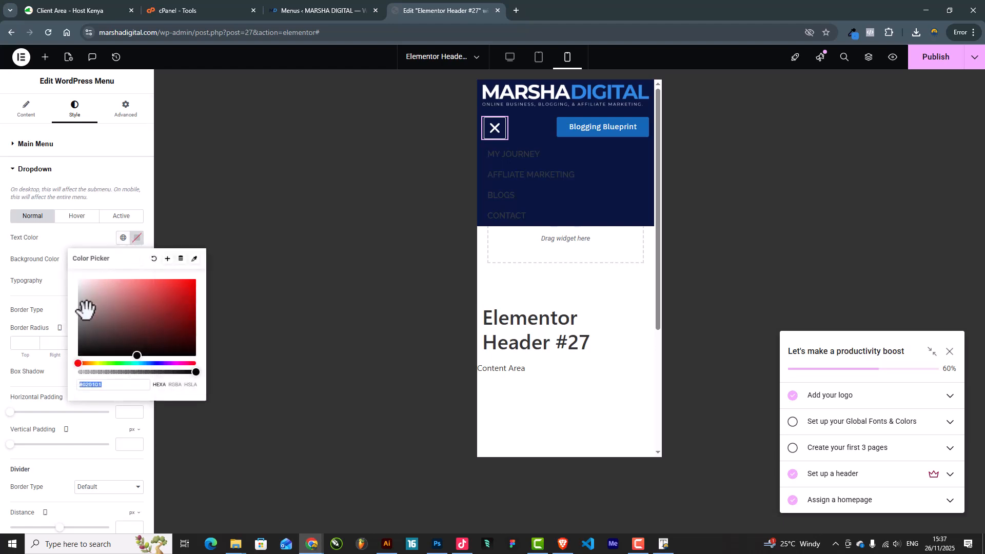
drag(82, 299, 72, 259)
click(98, 244)
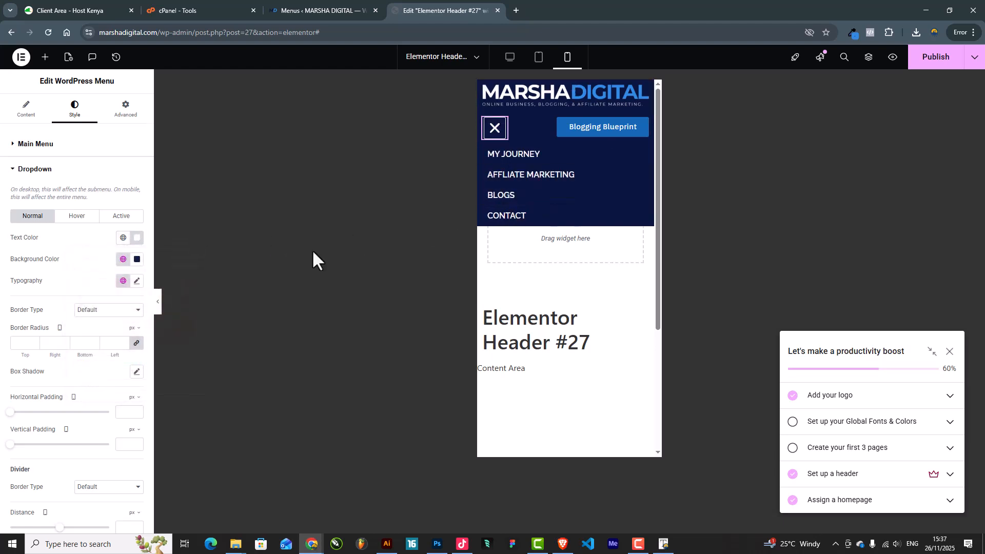
Give hovered dropdown items a Secondary blue background with light text.
click(77, 216)
click(125, 259)
click(53, 326)
click(136, 240)
drag(90, 287, 77, 271)
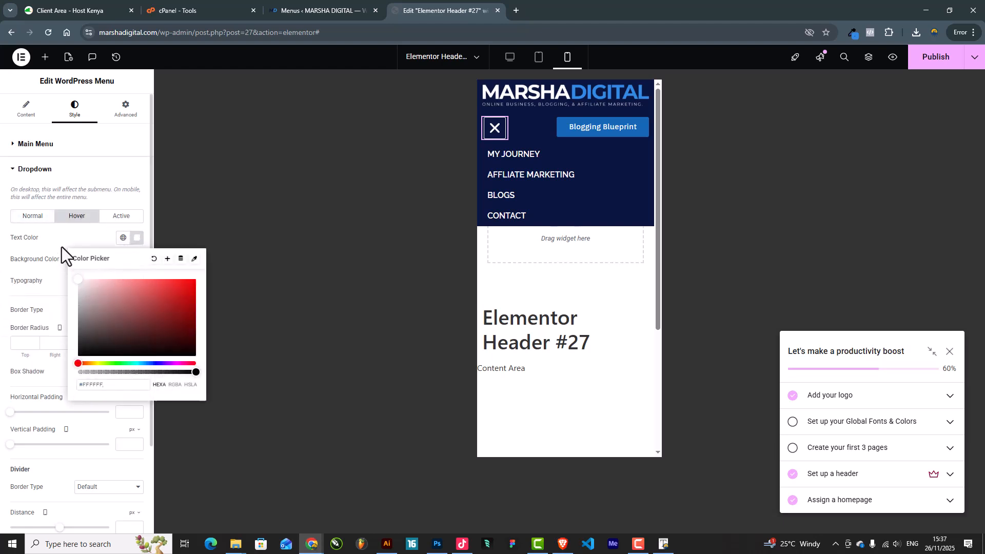
click(62, 247)
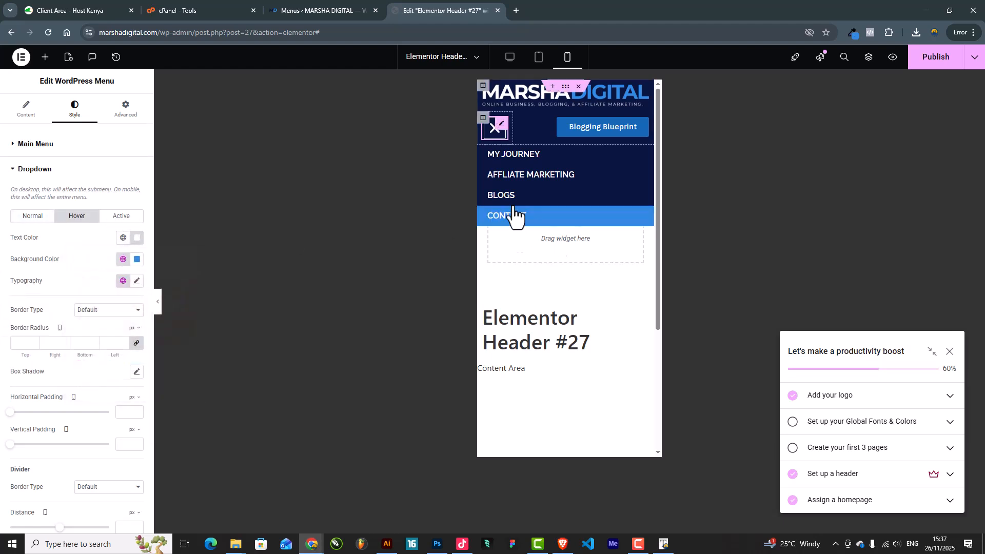
Give the active dropdown item a Secondary blue background with white text, then preview.
click(121, 216)
click(123, 259)
click(54, 328)
click(137, 238)
click(83, 293)
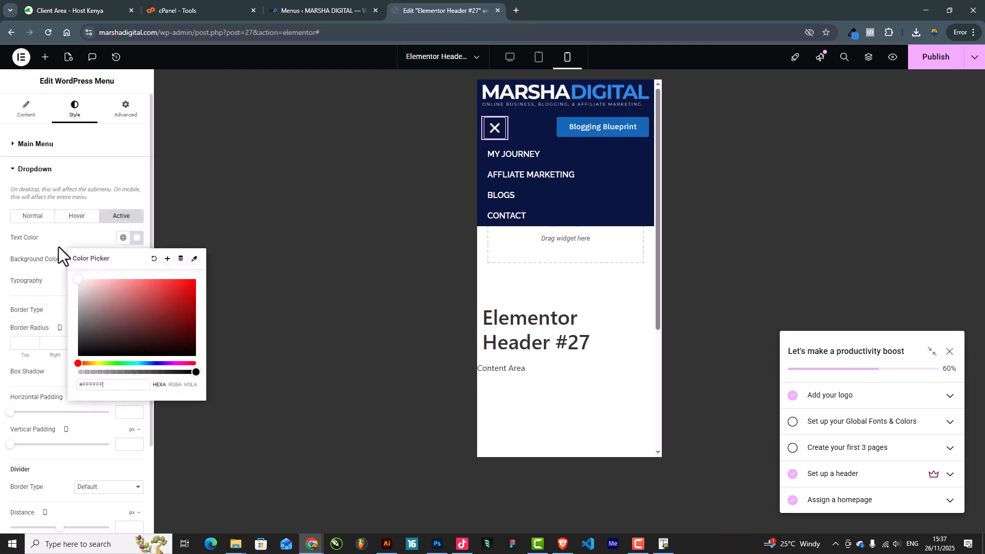
click(58, 248)
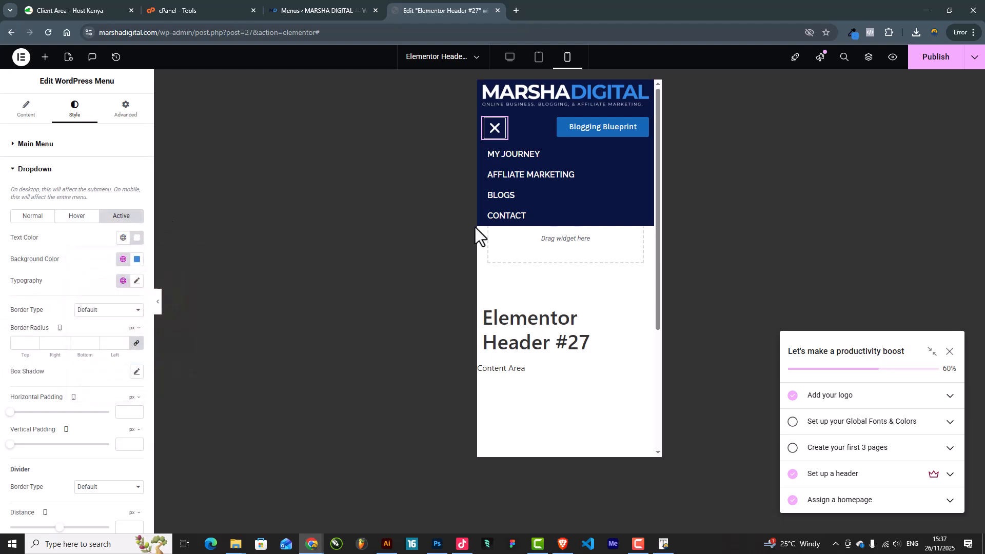
click(158, 302)
click(418, 136)
click(418, 134)
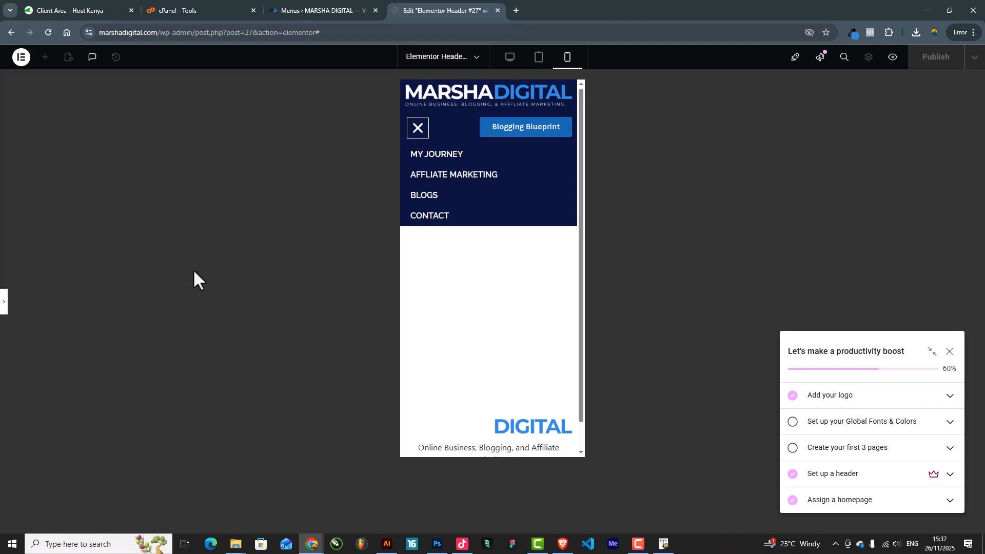
click(4, 303)
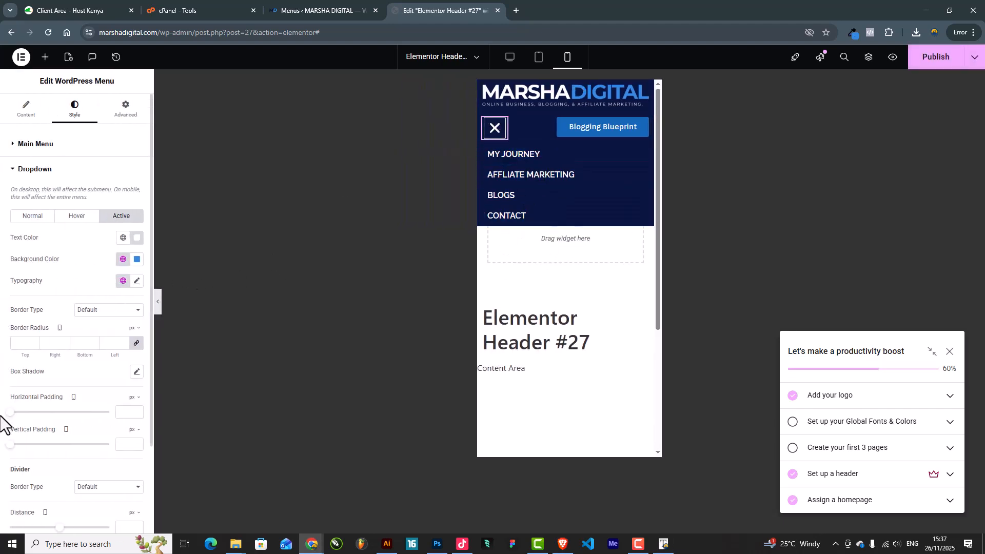
Set dropdown item vertical padding to 14 and distance to 11.
drag(10, 446, 37, 457)
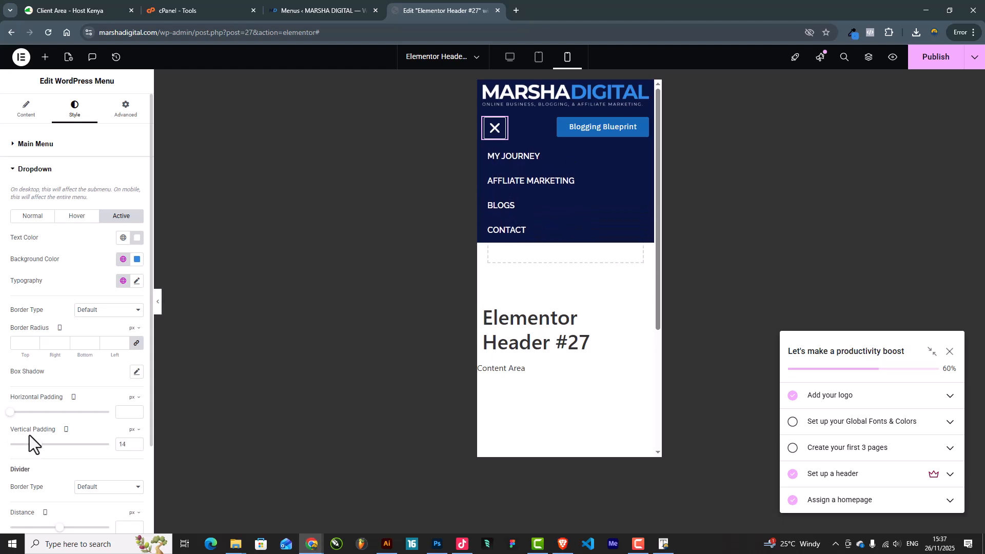
scroll(66, 478, down, 2)
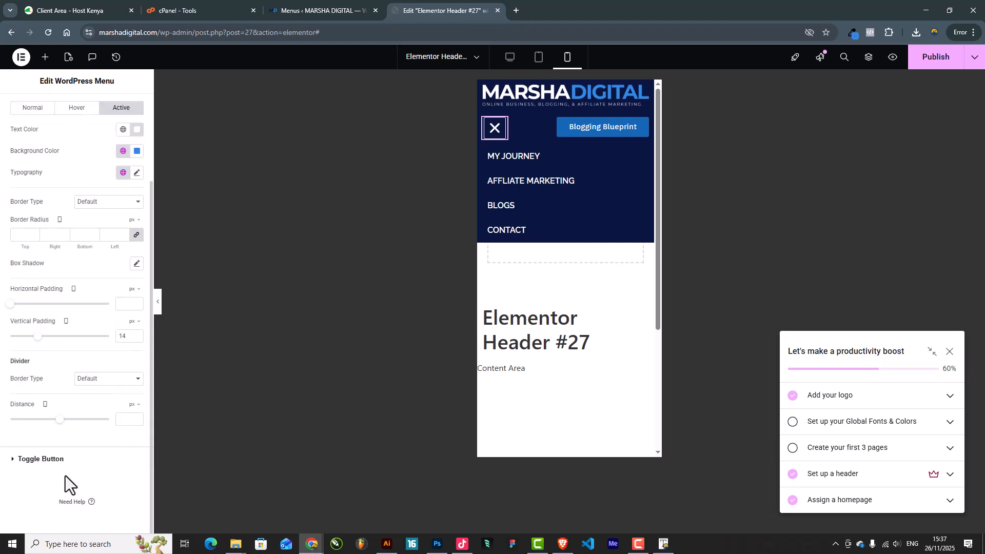
drag(61, 427, 67, 434)
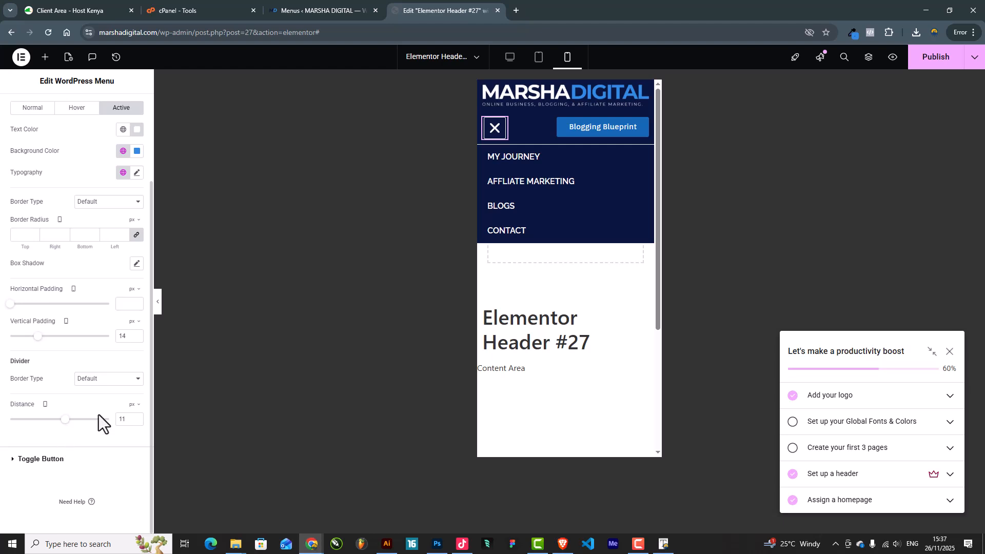
Add 1 px solid, semi-transparent white dividers between dropdown items and preview them.
click(95, 380)
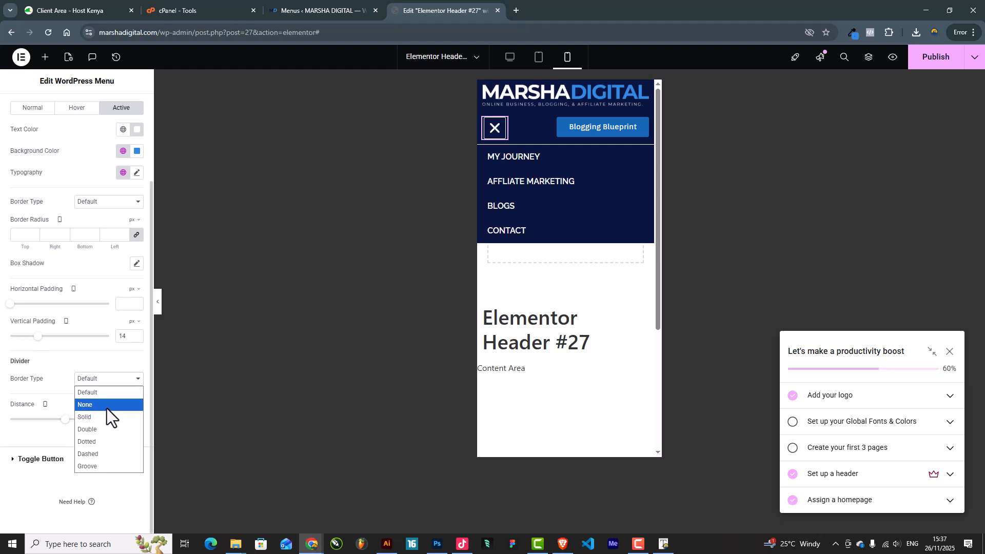
click(104, 415)
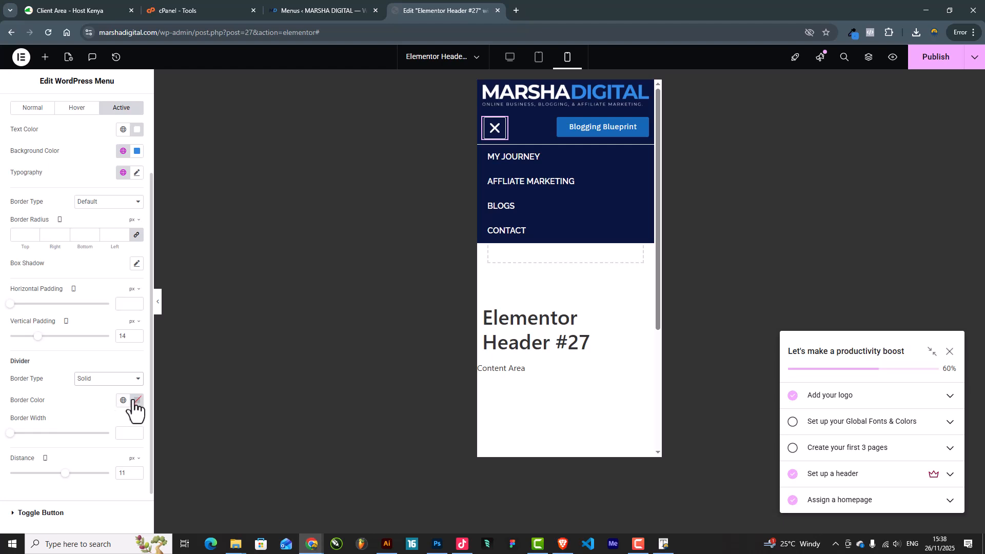
click(135, 401)
click(78, 269)
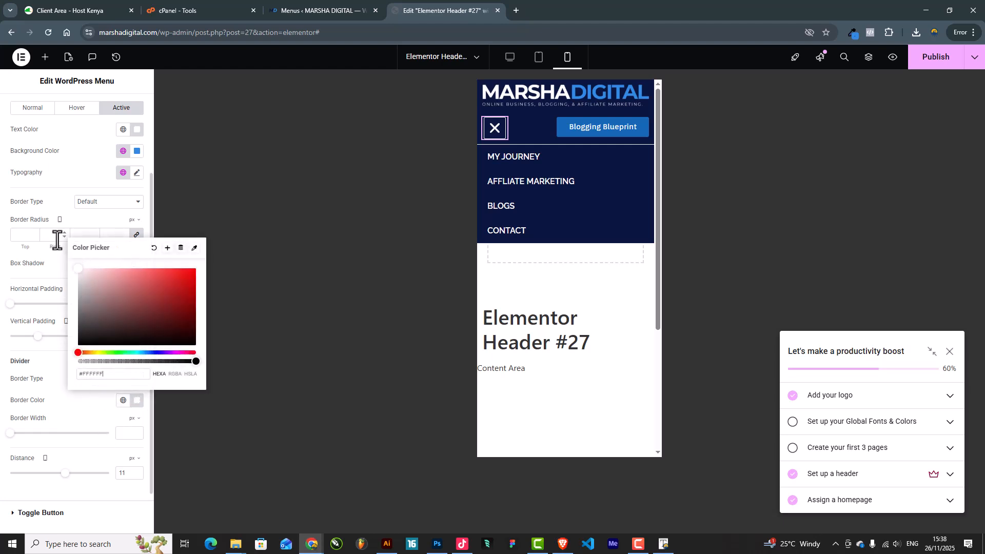
click(57, 396)
click(136, 430)
click(136, 401)
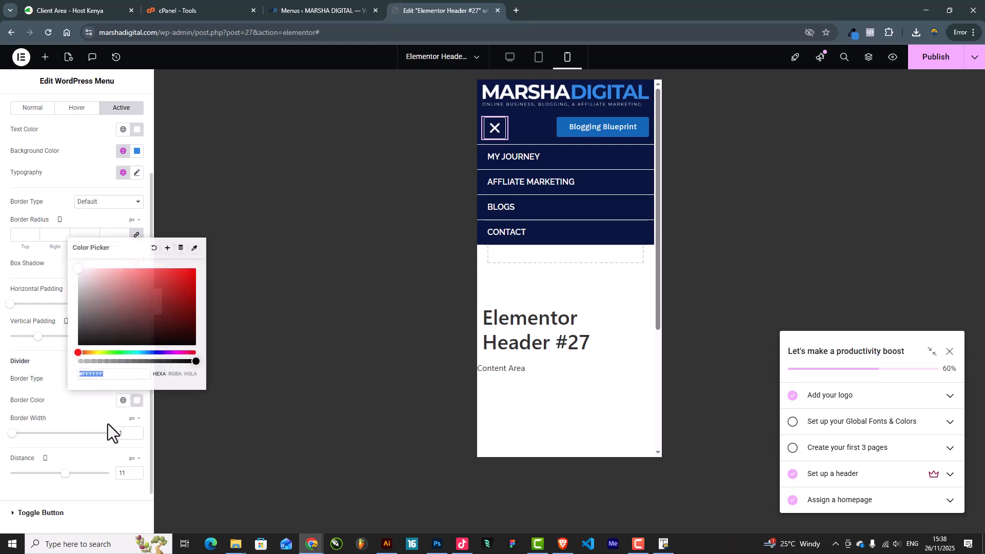
drag(150, 361, 116, 361)
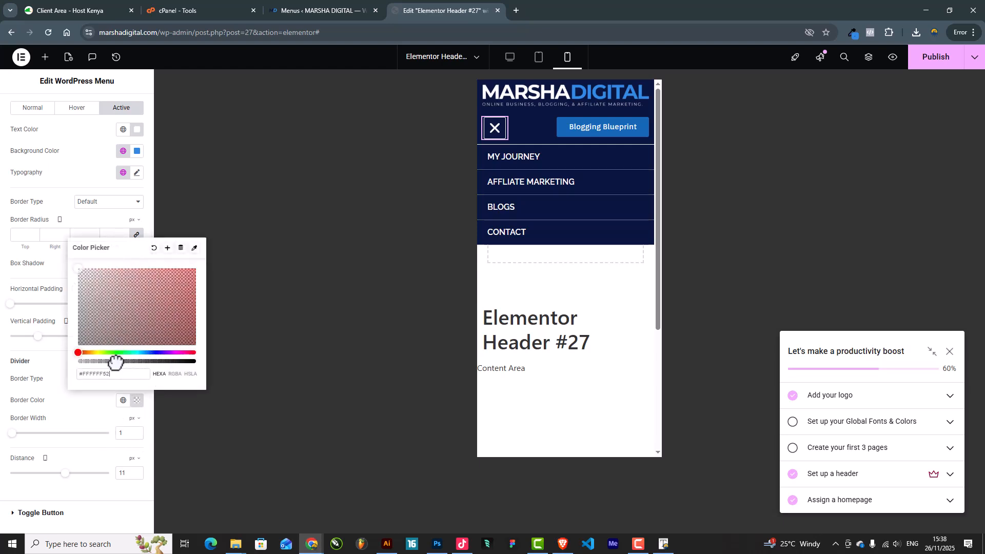
click(215, 450)
click(157, 308)
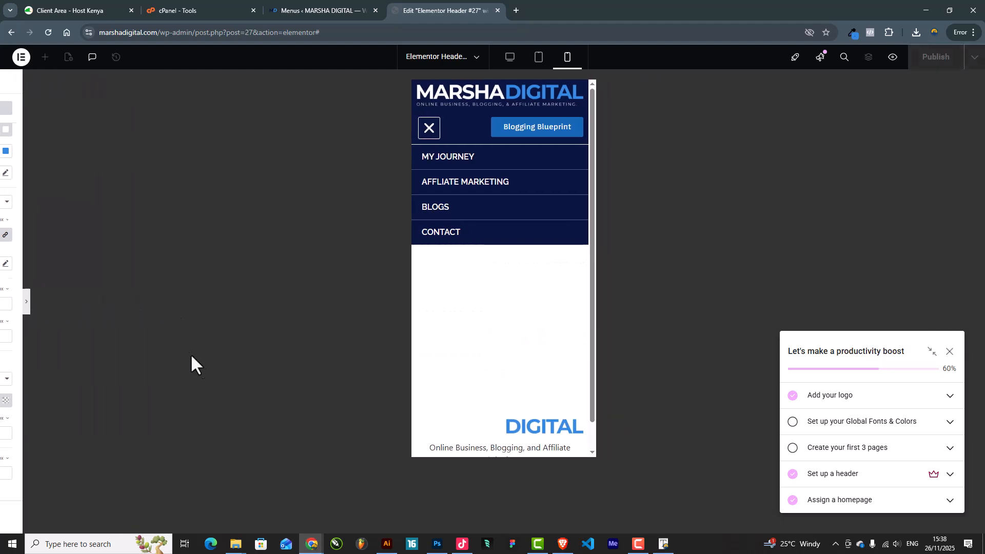
click(418, 129)
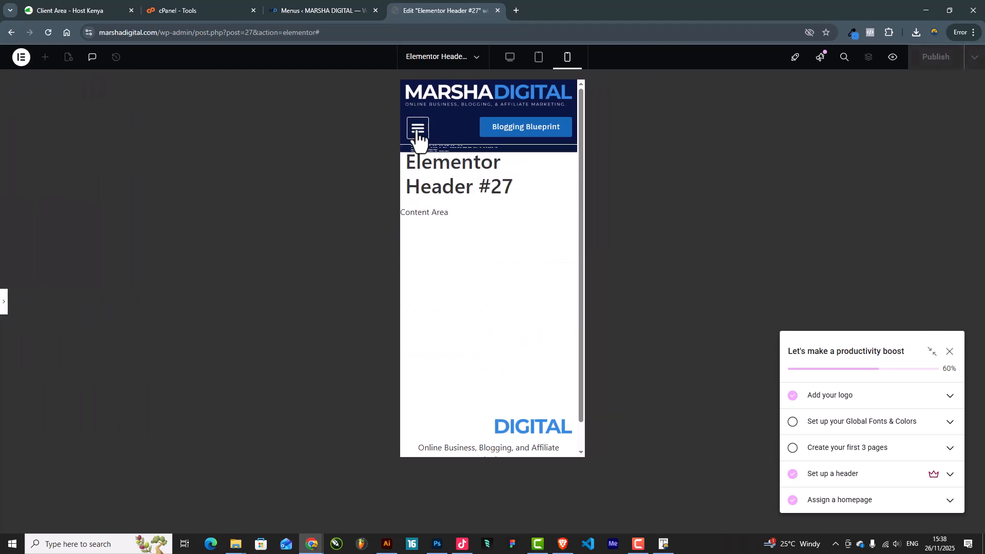
click(417, 131)
Open and close the mobile menu twice in the preview to check its dividers.
click(418, 131)
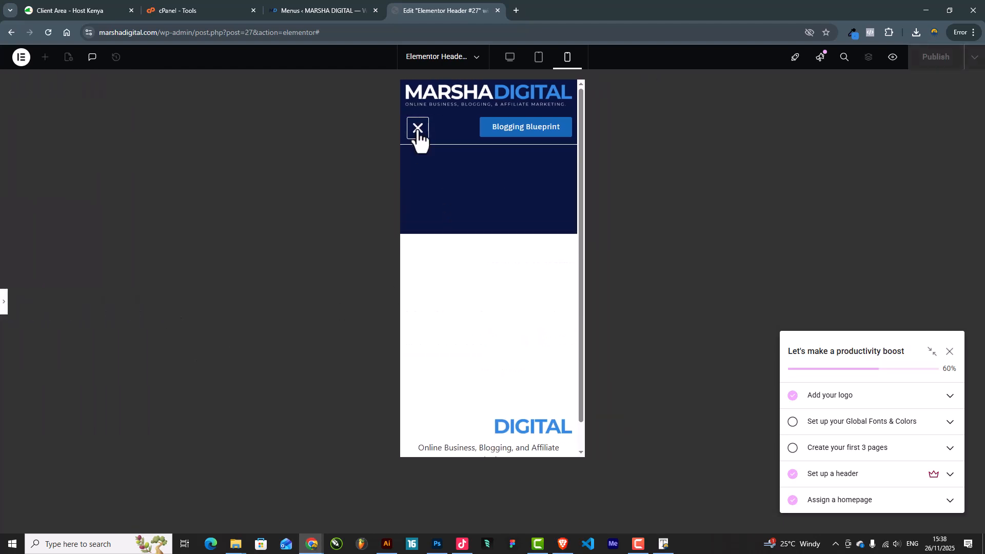
click(418, 131)
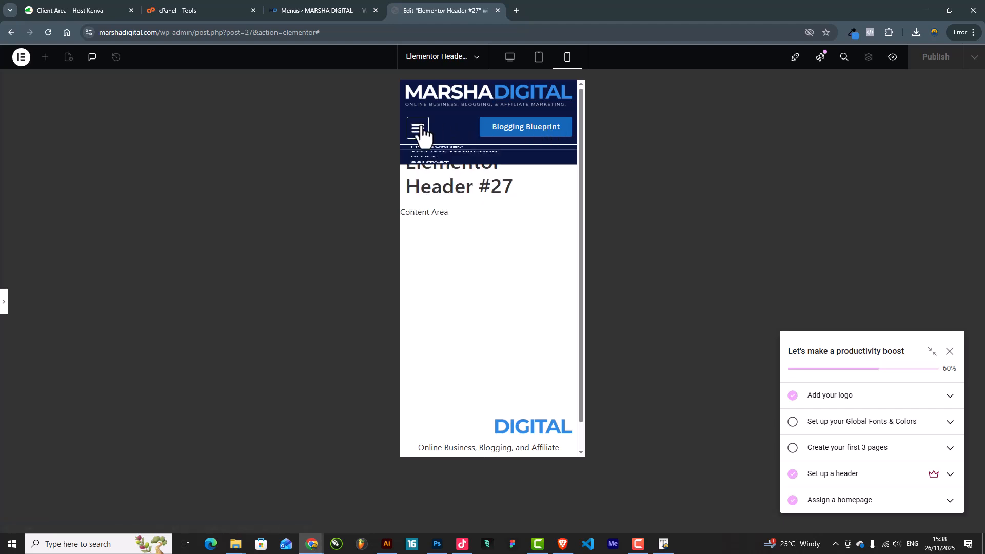
click(419, 131)
click(418, 135)
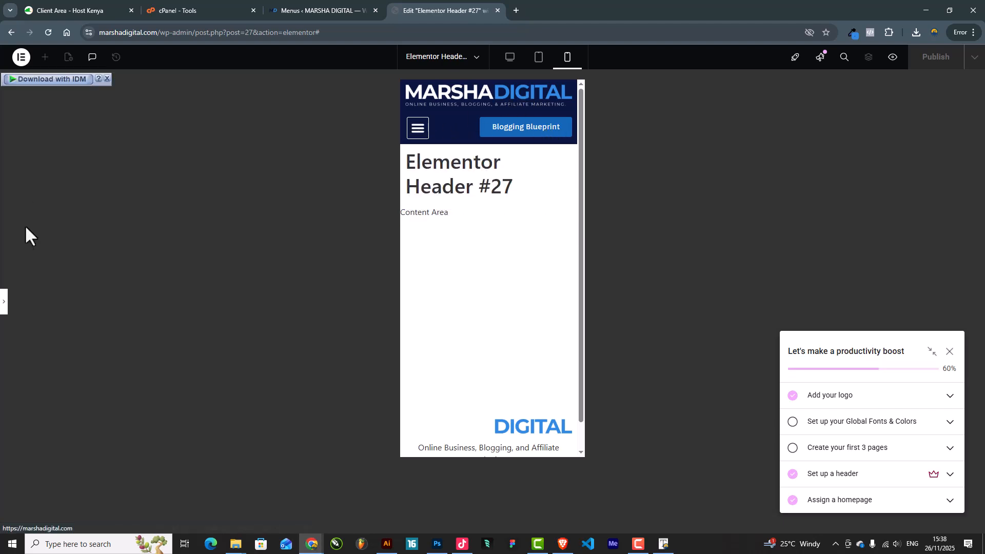
Give the site logo 6 px padding on all sides in its advanced settings.
click(5, 297)
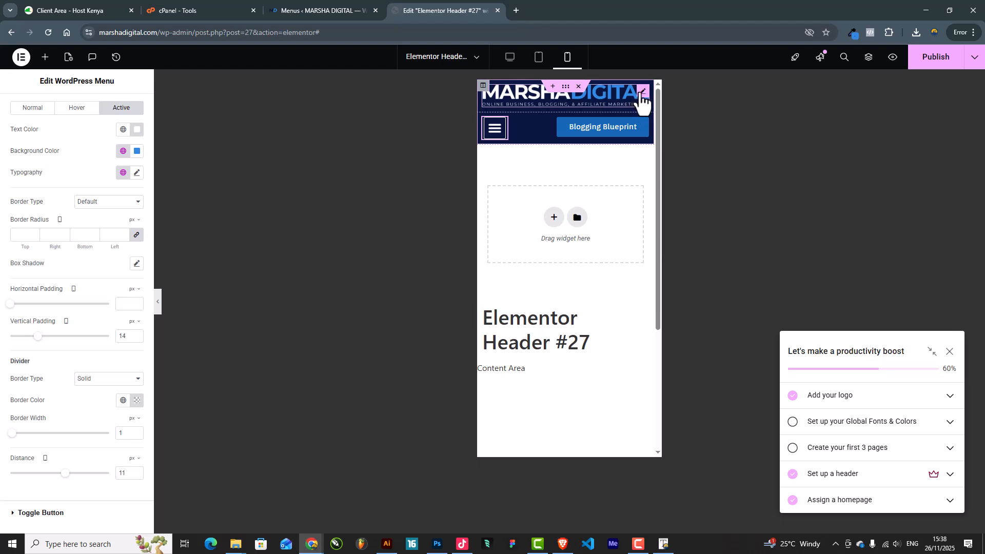
click(643, 93)
click(116, 114)
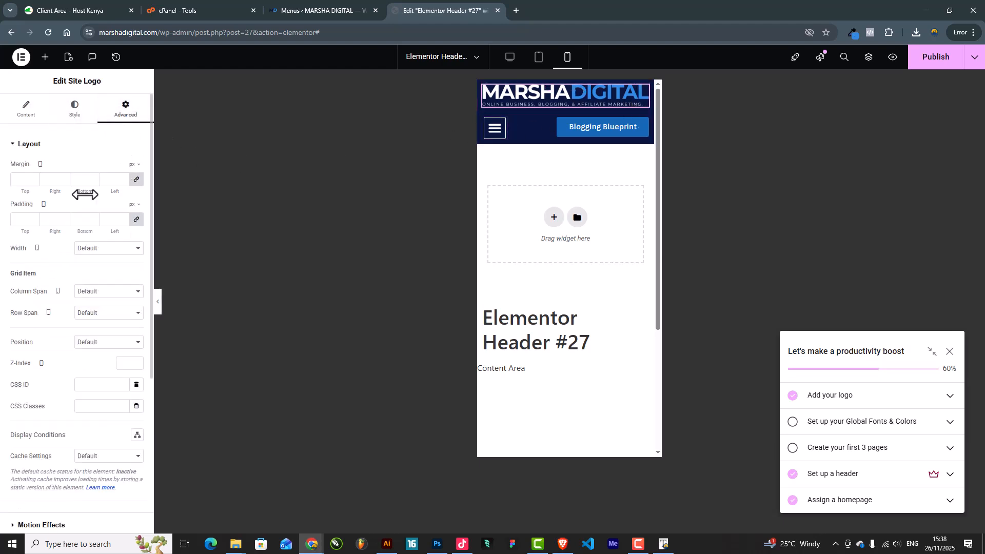
click(65, 217)
click(66, 217)
click(66, 217)
click(65, 218)
click(66, 217)
click(66, 217)
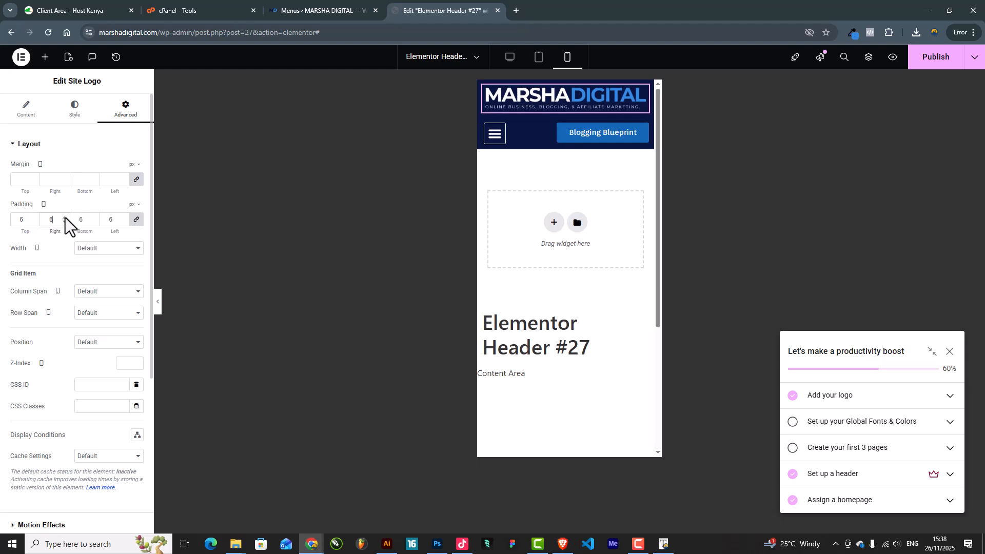
Preview the mobile header with the menu opened and closed, then restore the logo's panel.
click(157, 307)
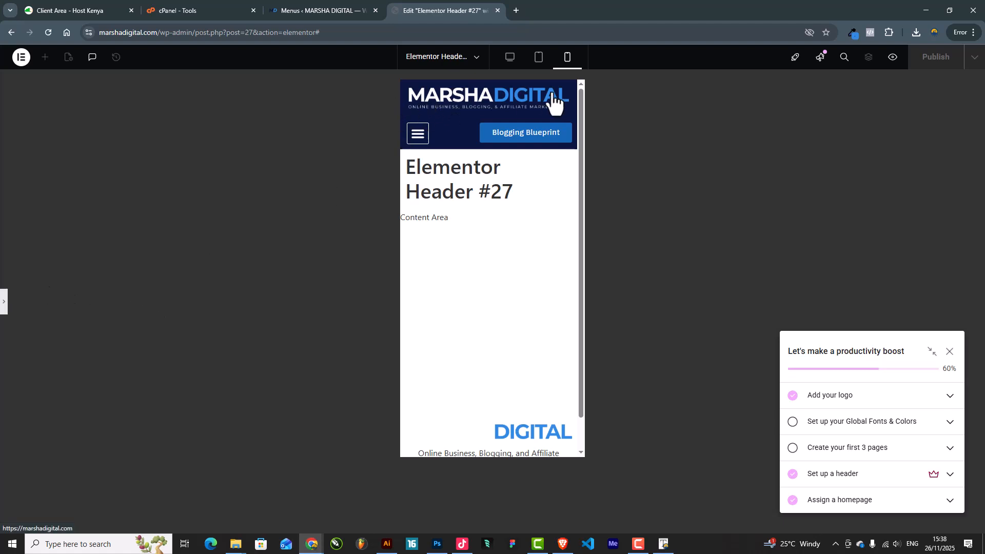
click(417, 136)
click(418, 135)
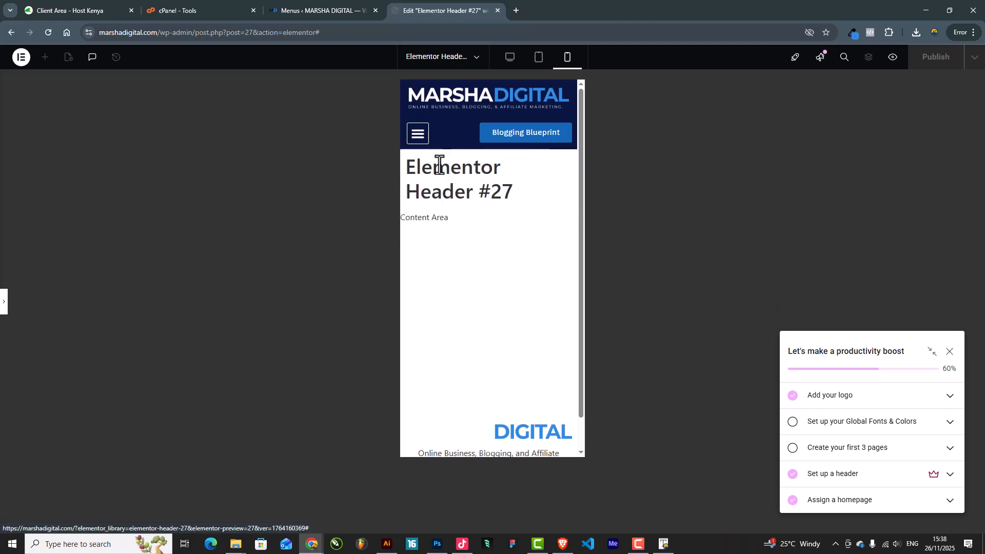
click(4, 303)
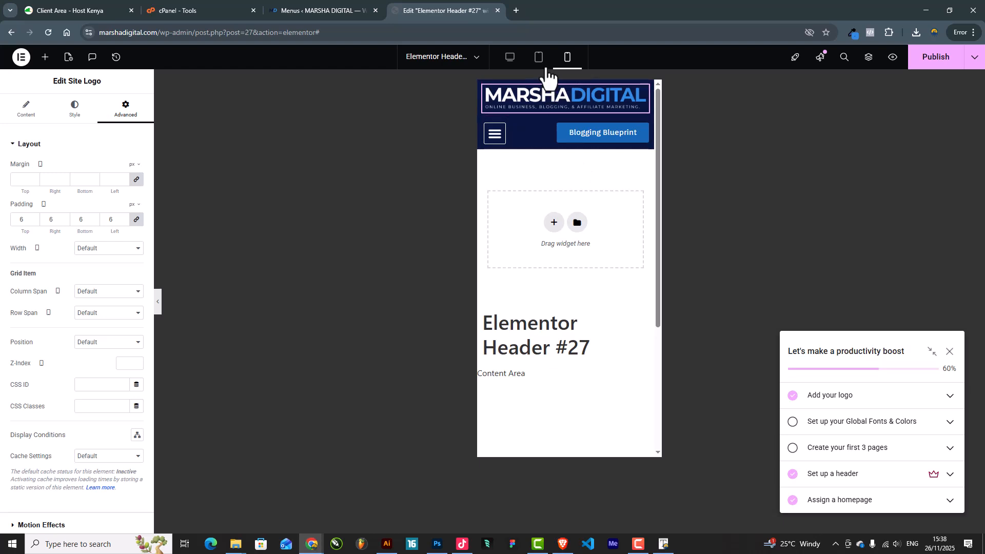
In tablet view, set the header section's linked padding to 6 px and open the Navigator.
click(538, 57)
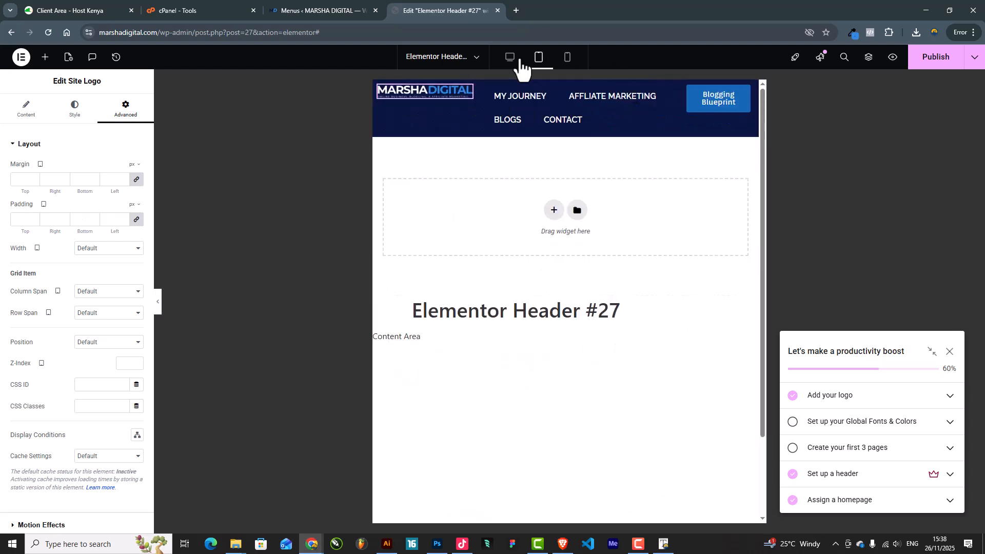
click(566, 87)
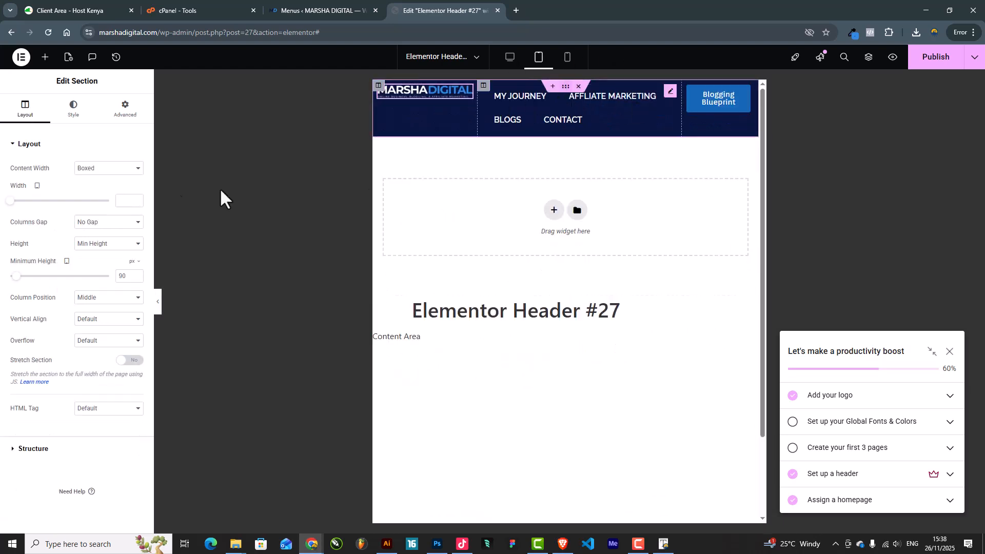
click(125, 114)
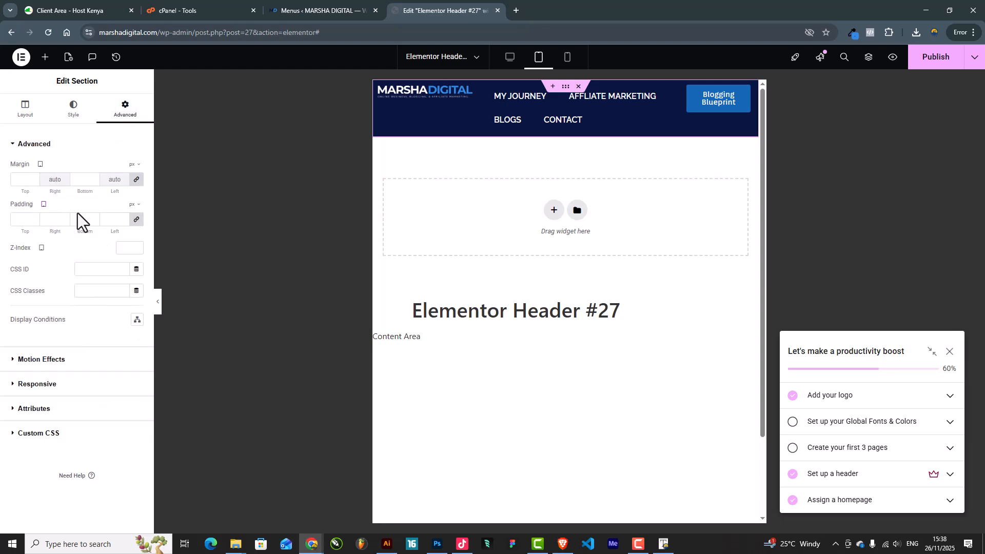
click(59, 221)
text(1)
key(BackSpace)
text(6)
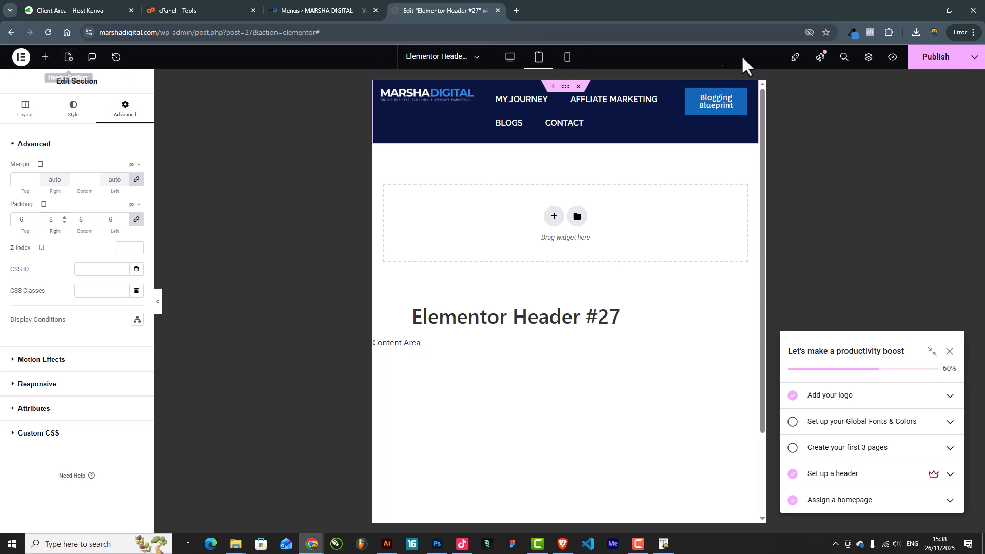
click(868, 58)
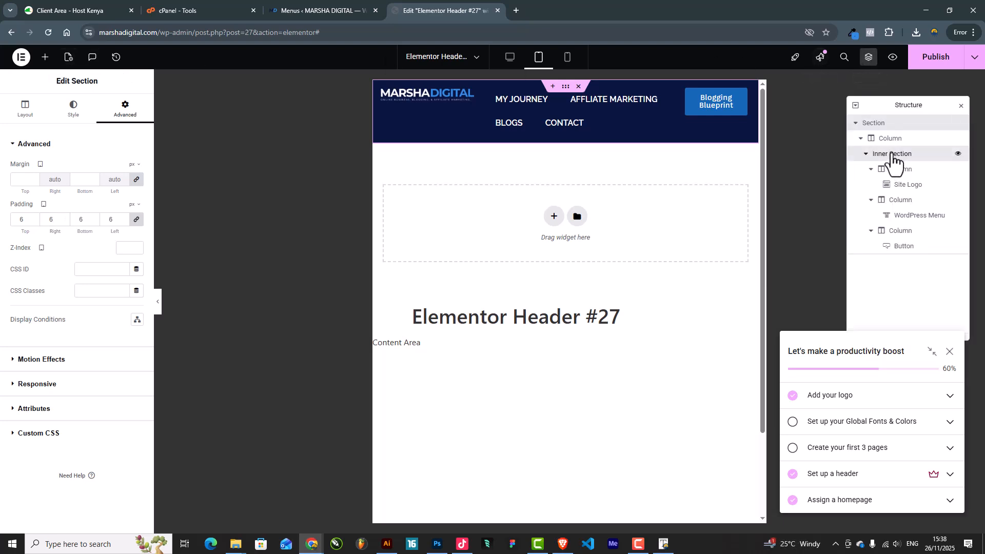
Vertically centre the header's inner section to Middle and set the menu alignment to Center.
click(887, 154)
click(82, 266)
click(92, 305)
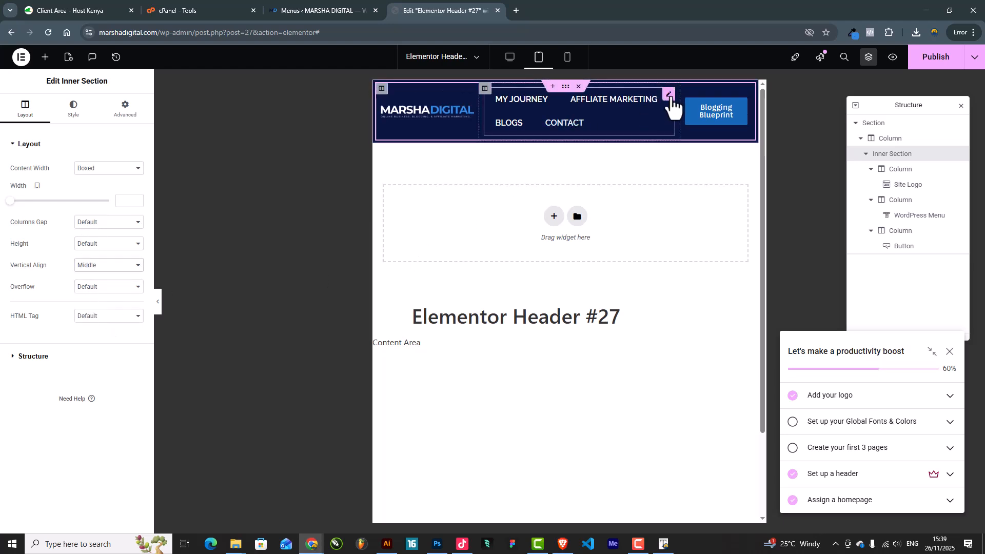
click(669, 96)
click(27, 109)
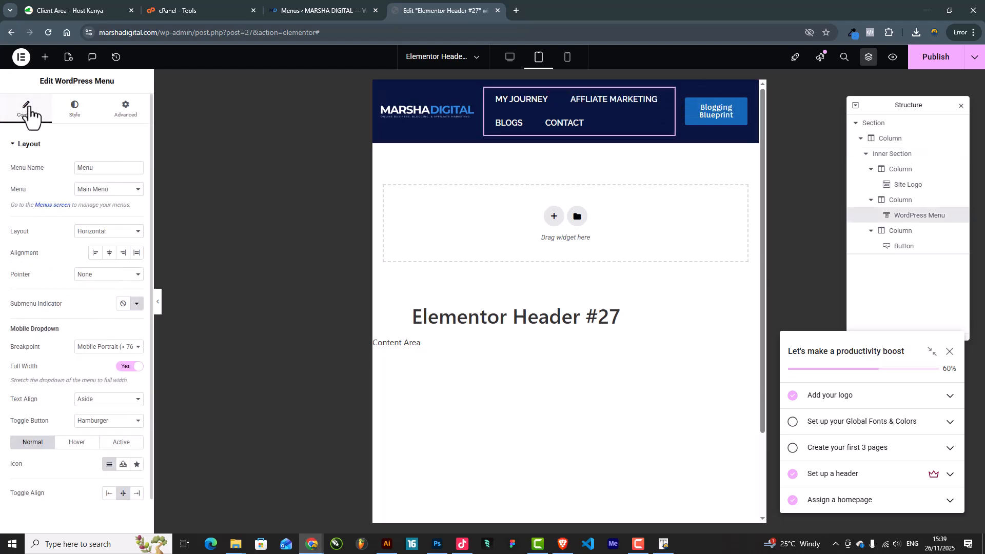
click(108, 254)
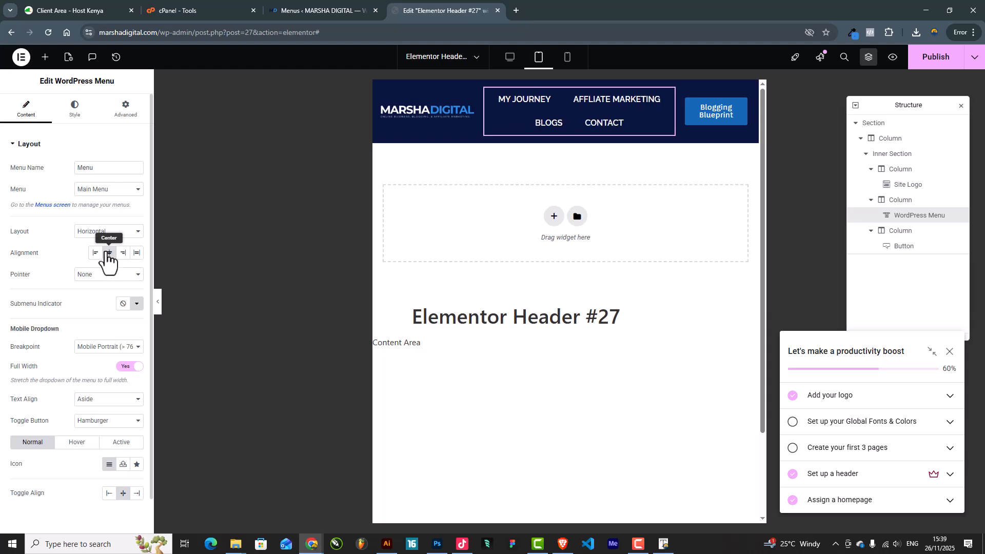
Stretch the site logo to 100% width in tablet view, then return to desktop preview.
click(511, 57)
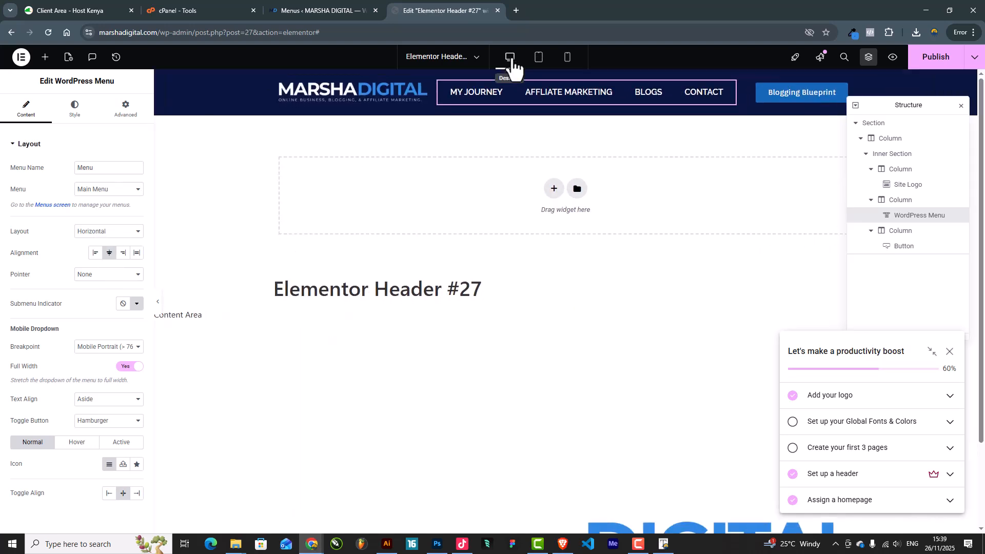
click(567, 57)
click(539, 57)
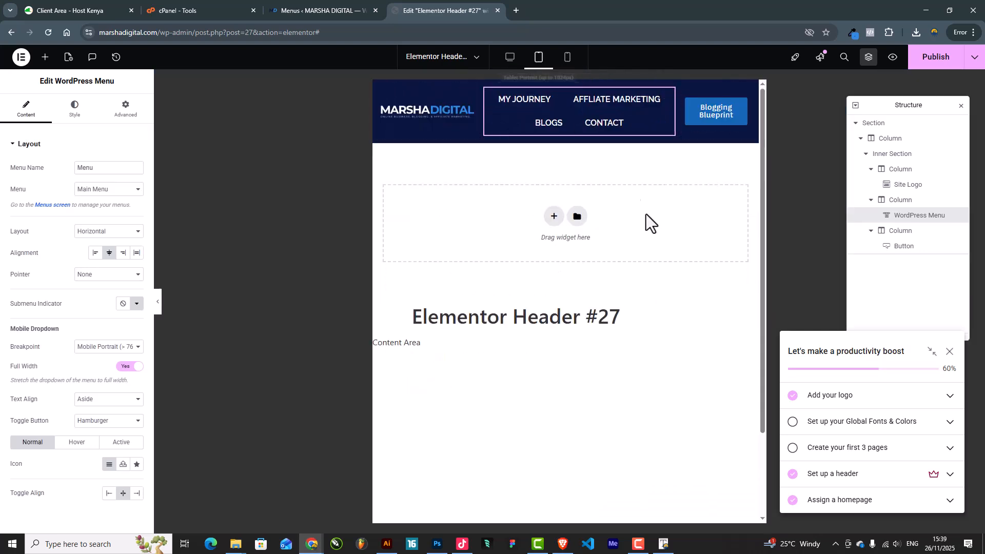
click(469, 112)
click(75, 109)
drag(10, 201, 116, 203)
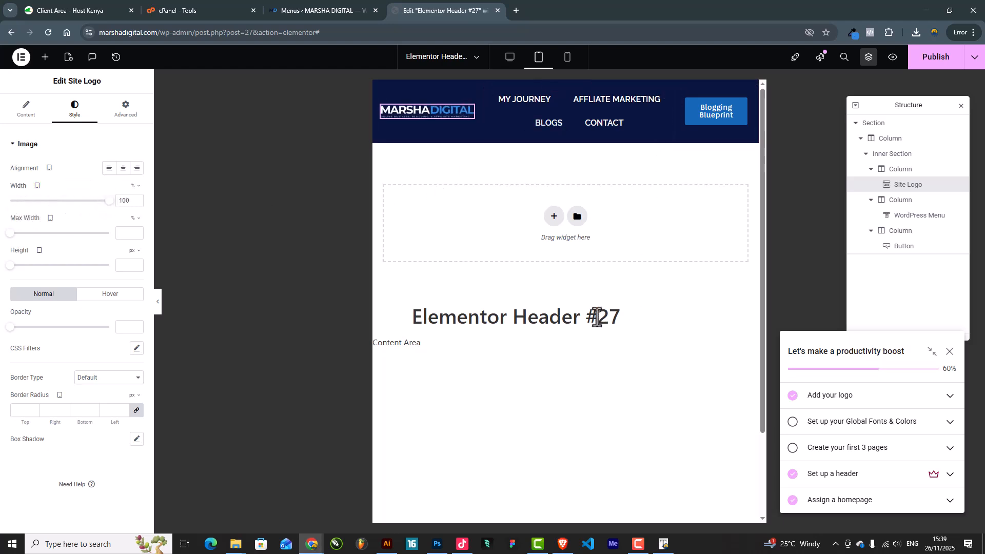
click(511, 59)
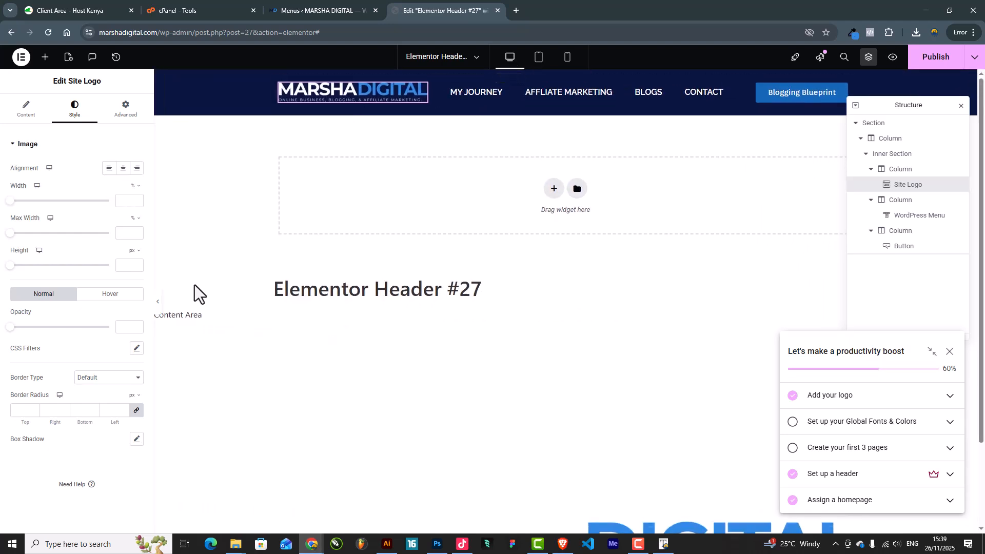
Preview the header at tablet and mobile widths, publish it, and return to desktop view.
click(158, 303)
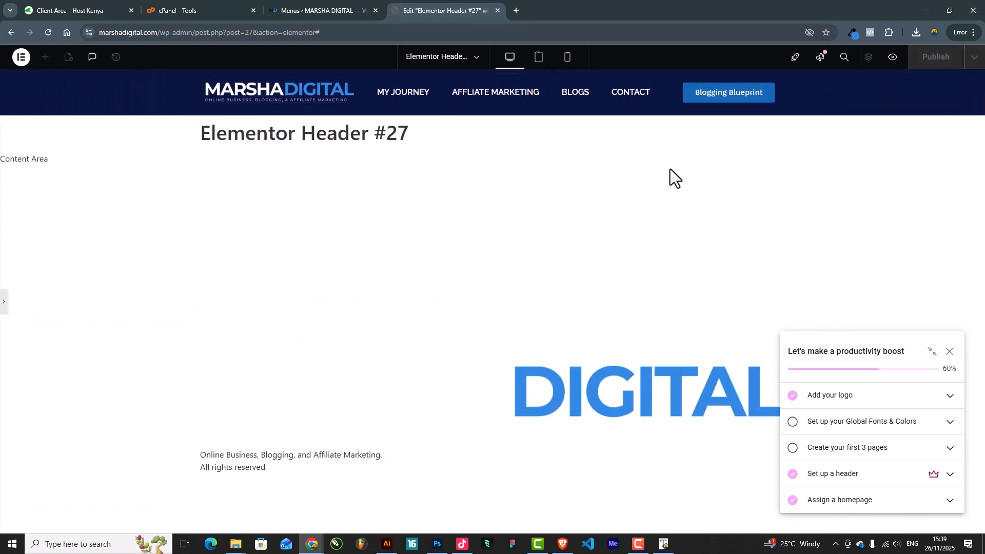
click(539, 57)
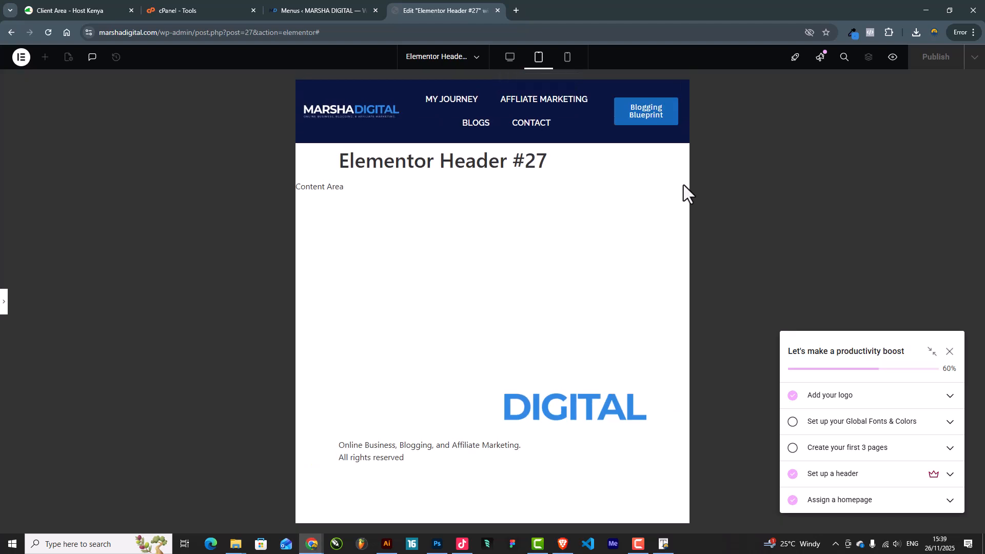
click(568, 58)
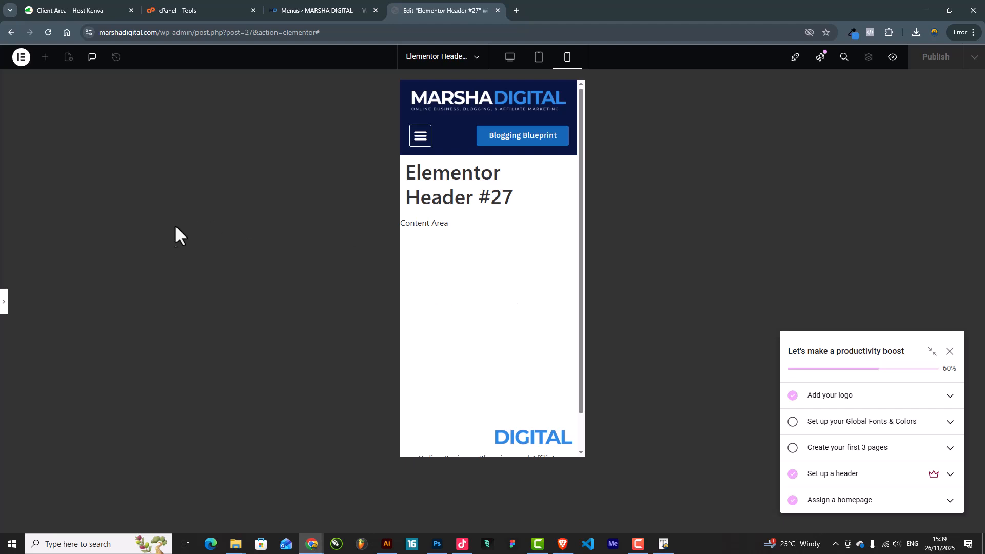
click(4, 306)
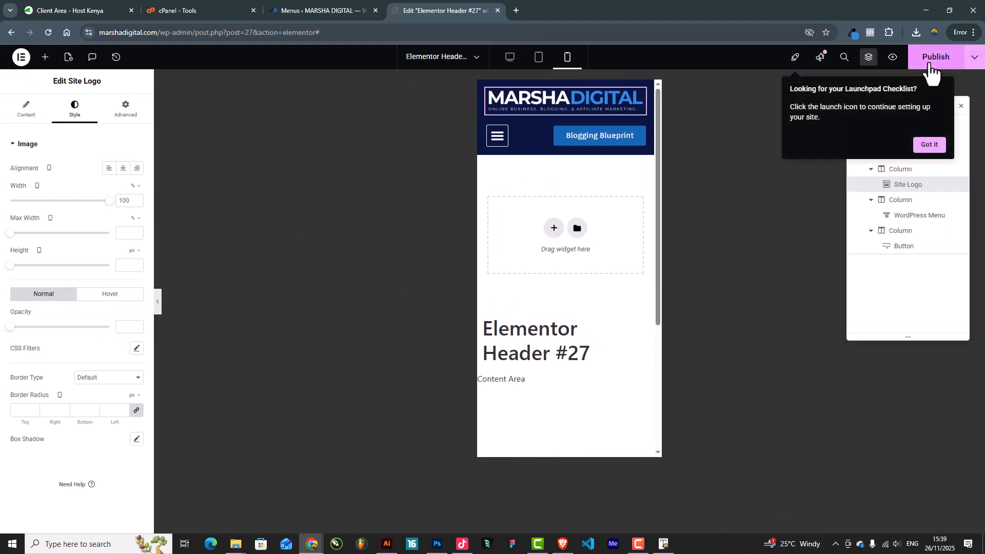
click(930, 66)
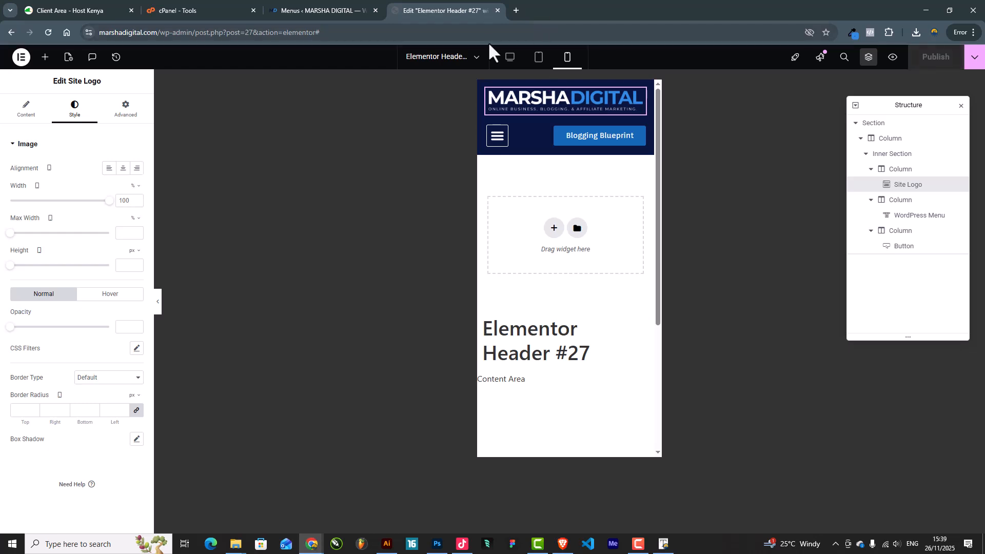
click(510, 57)
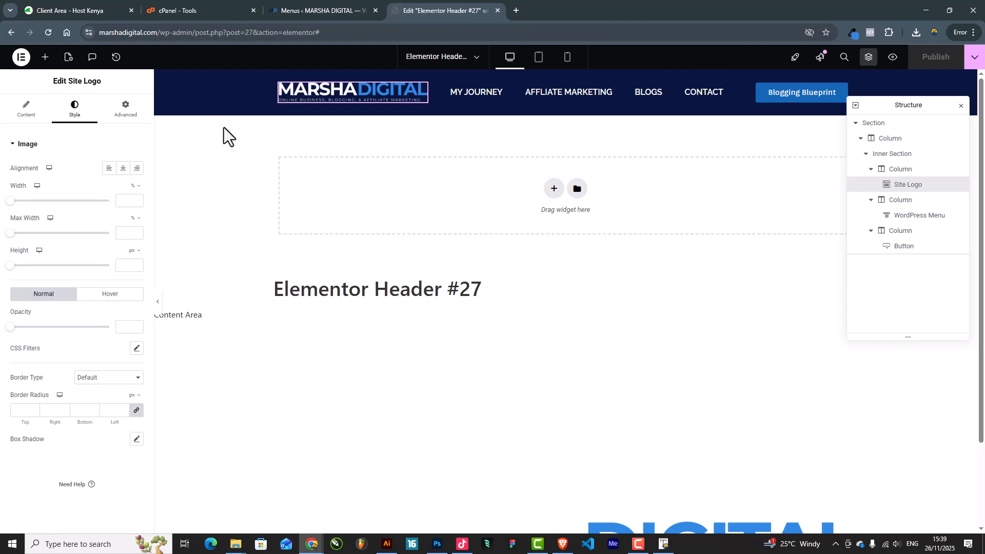
scroll(719, 369, down, 2)
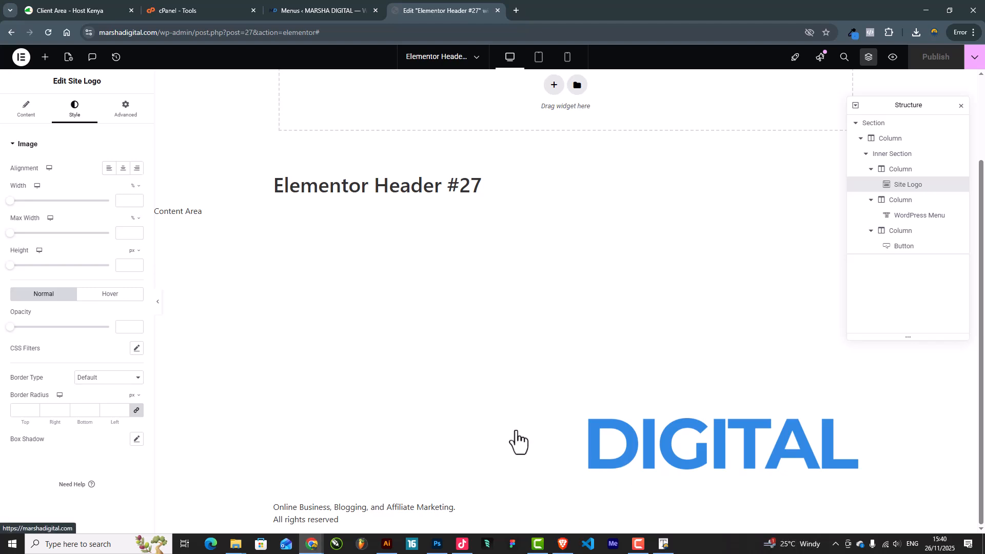
From the Theme Builder's Footer list, add a new footer template, Elementor Footer #41.
click(21, 58)
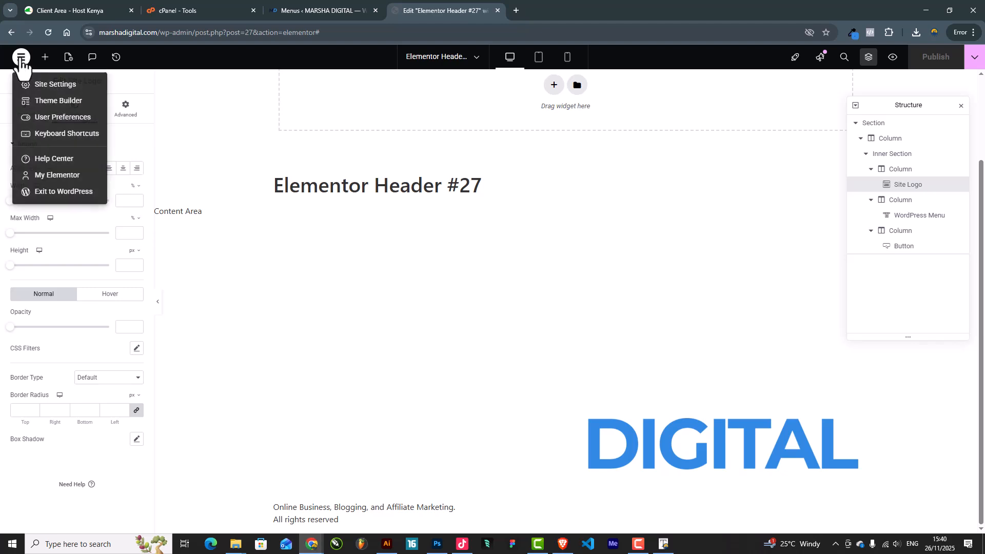
click(49, 102)
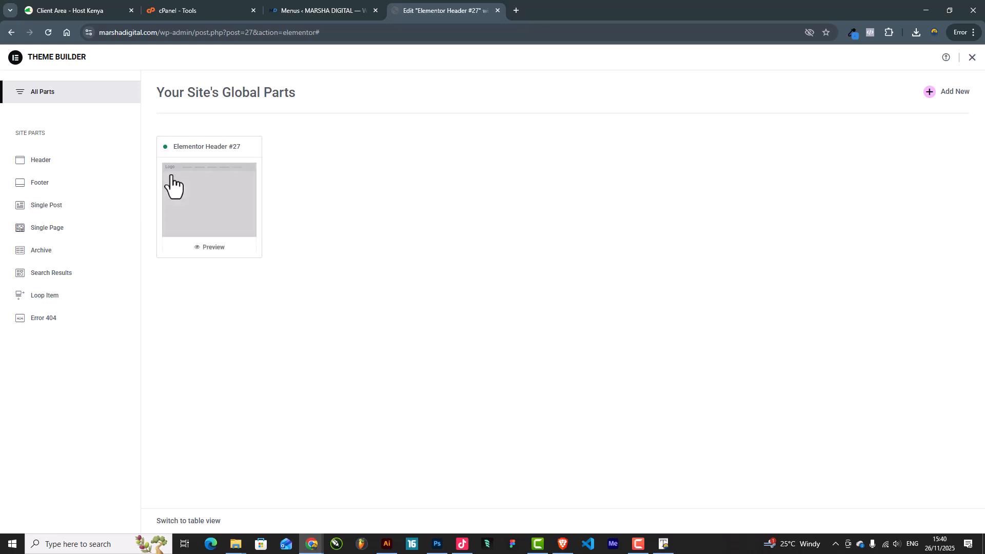
click(41, 163)
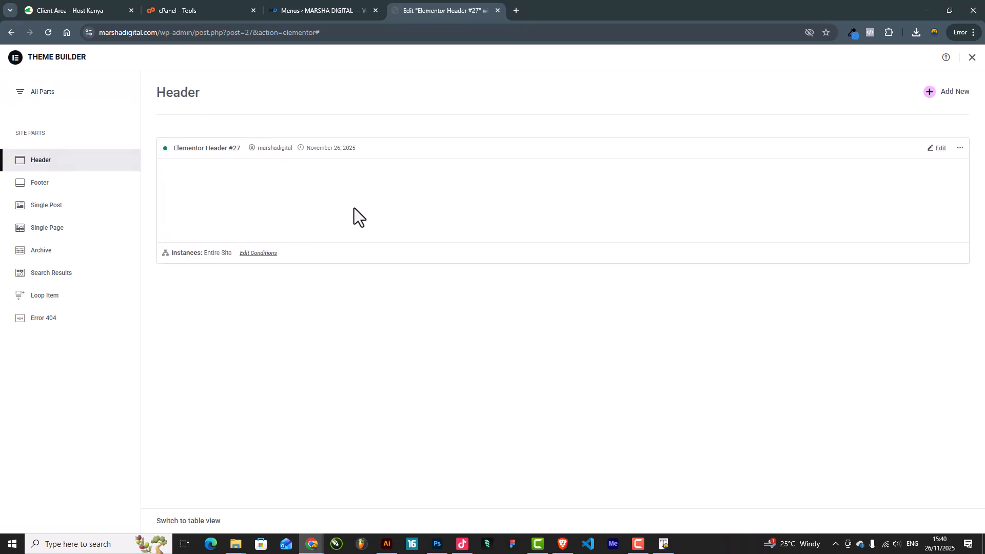
click(61, 186)
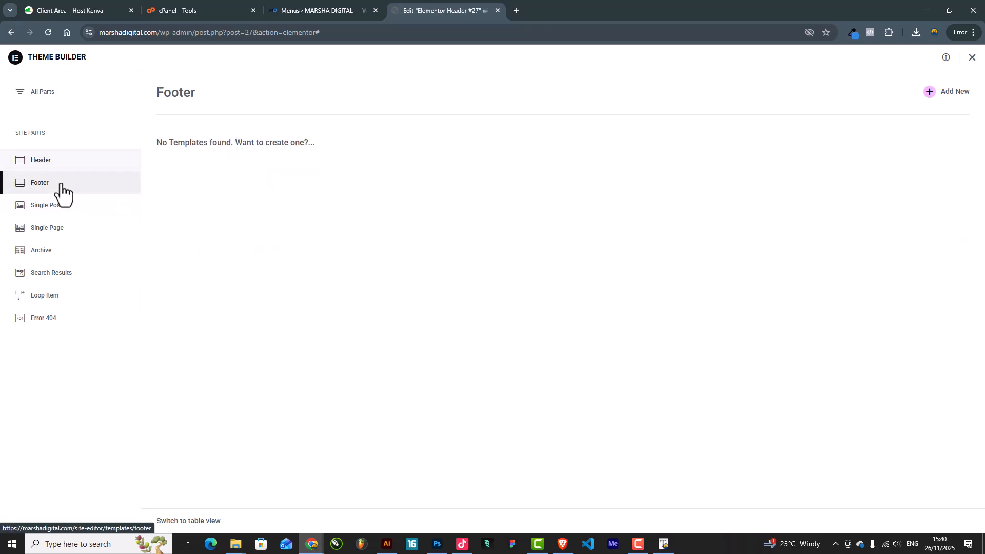
click(948, 95)
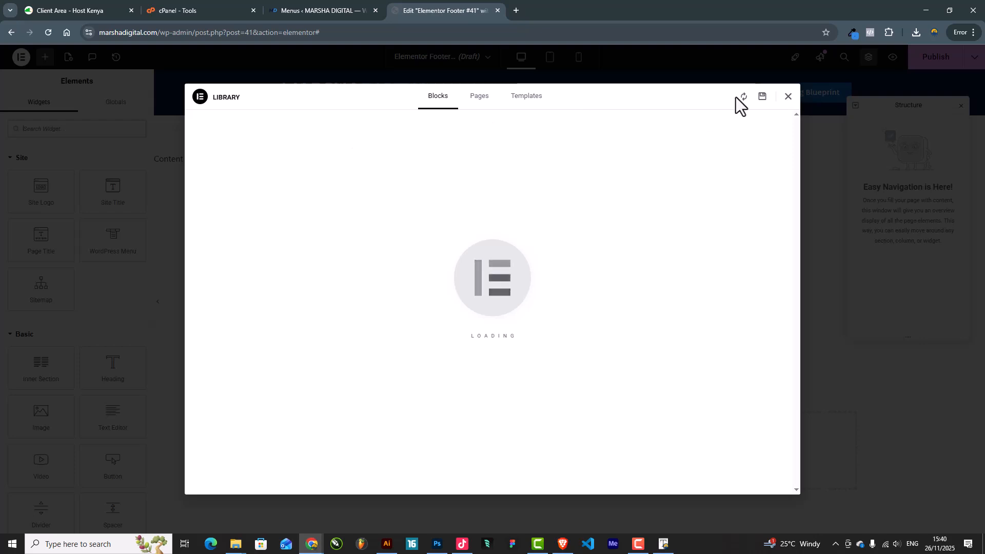
Close the template library and add a single-column section to the footer.
click(789, 99)
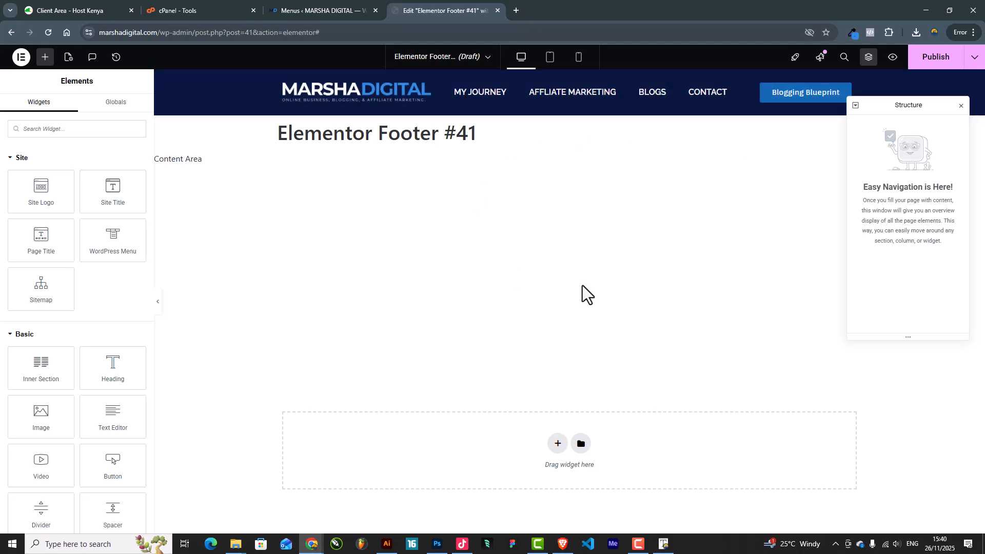
click(552, 444)
click(419, 469)
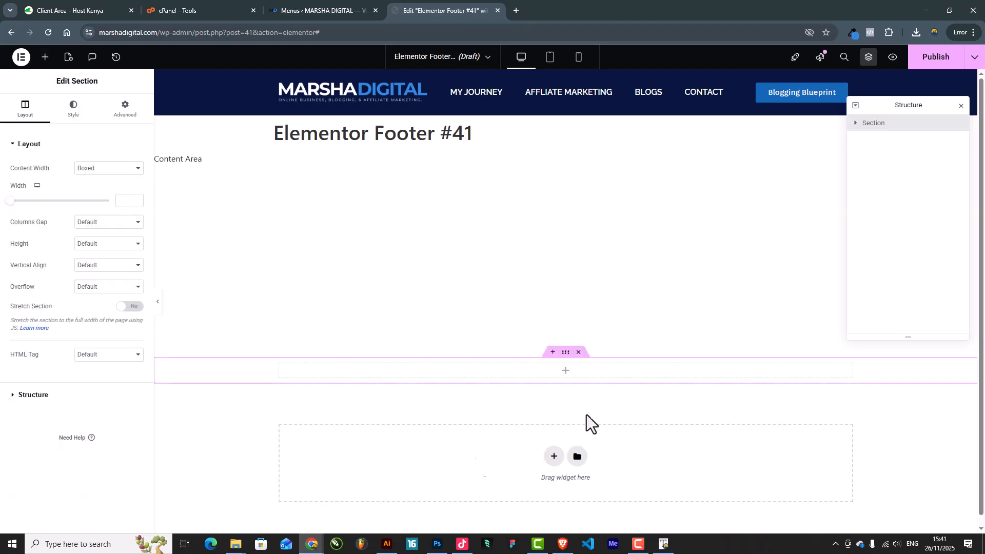
Unlink the section's padding and set the top padding to 50 px.
click(122, 107)
click(139, 219)
drag(25, 218, 11, 217)
text(50)
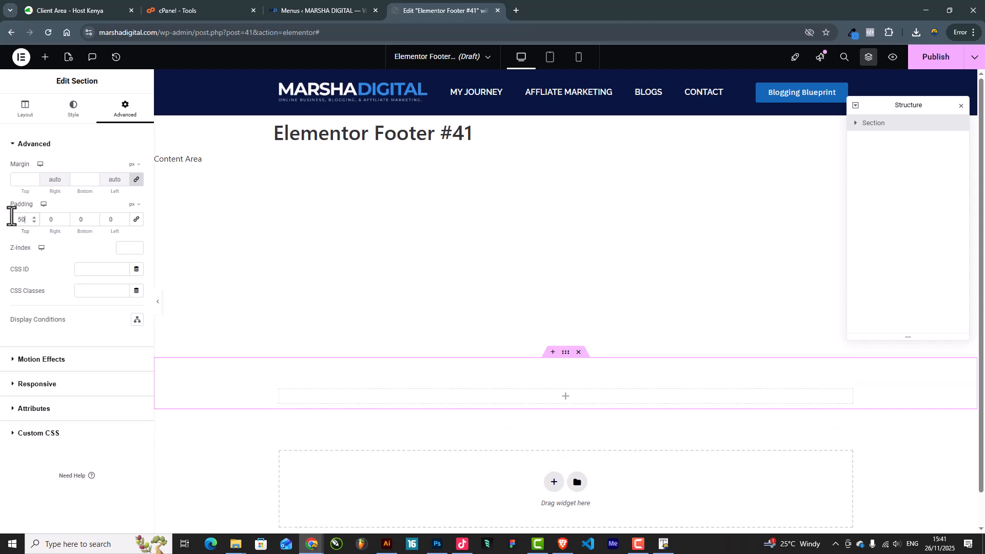
double_click(78, 221)
Set the bottom padding to 50 and give the section a Classic navy Primary global-colour background.
text(50)
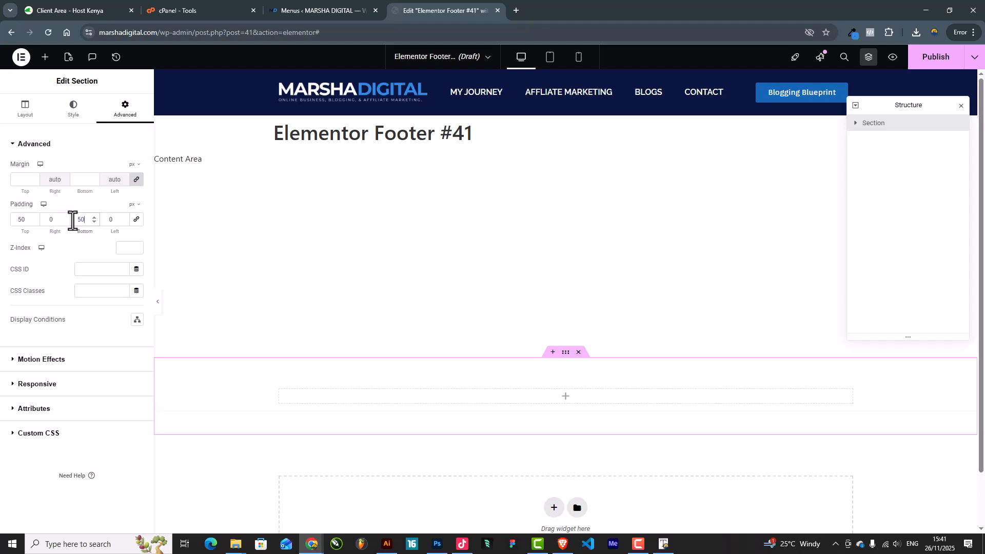
click(55, 116)
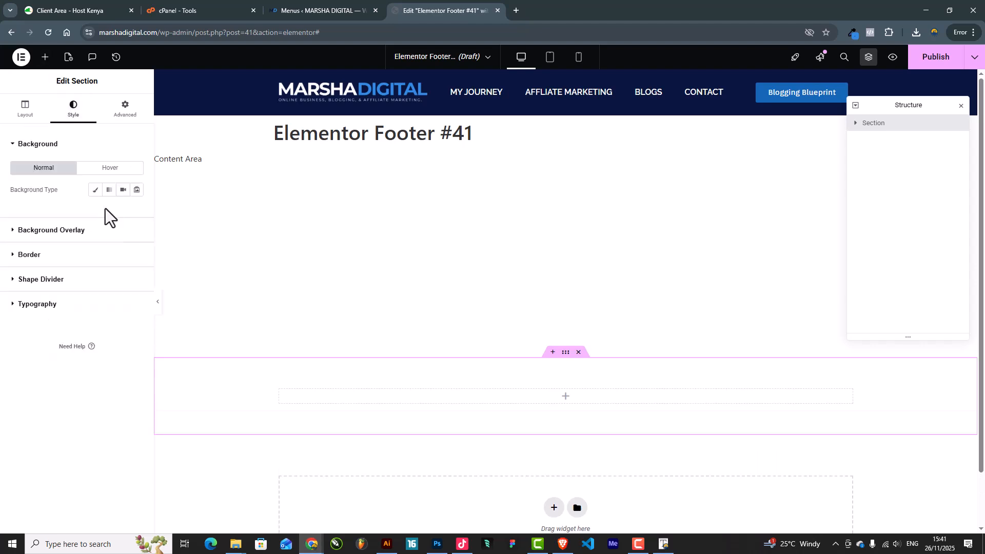
click(95, 189)
click(124, 211)
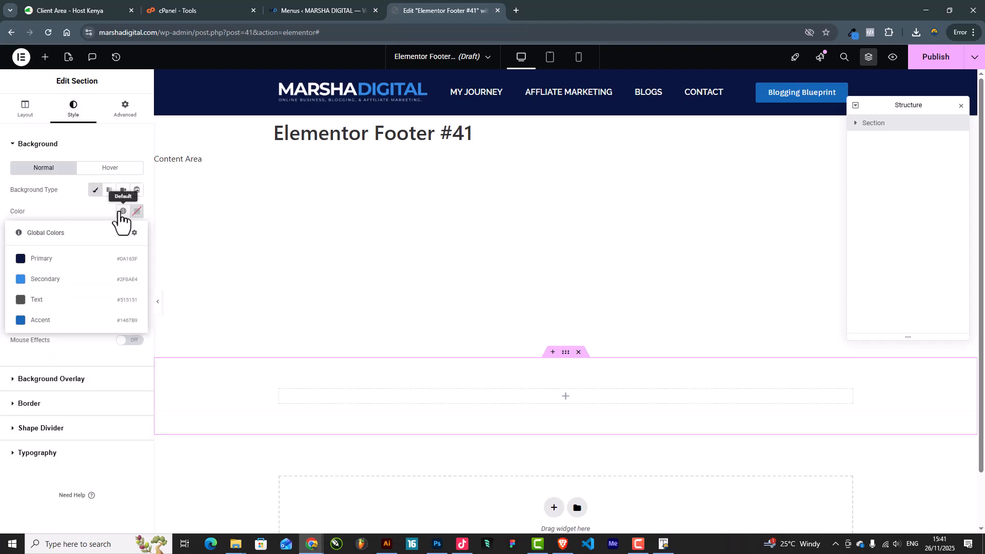
click(41, 259)
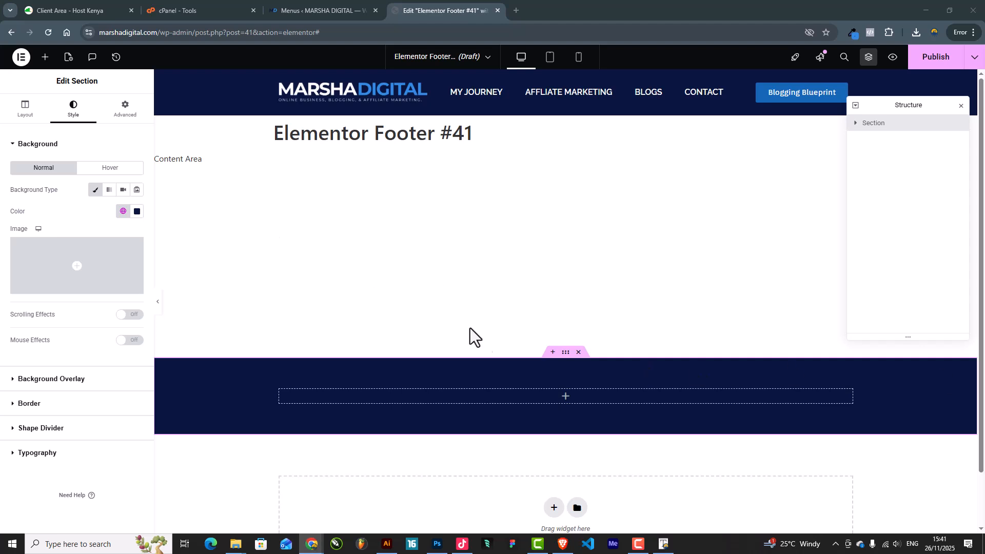
click(45, 58)
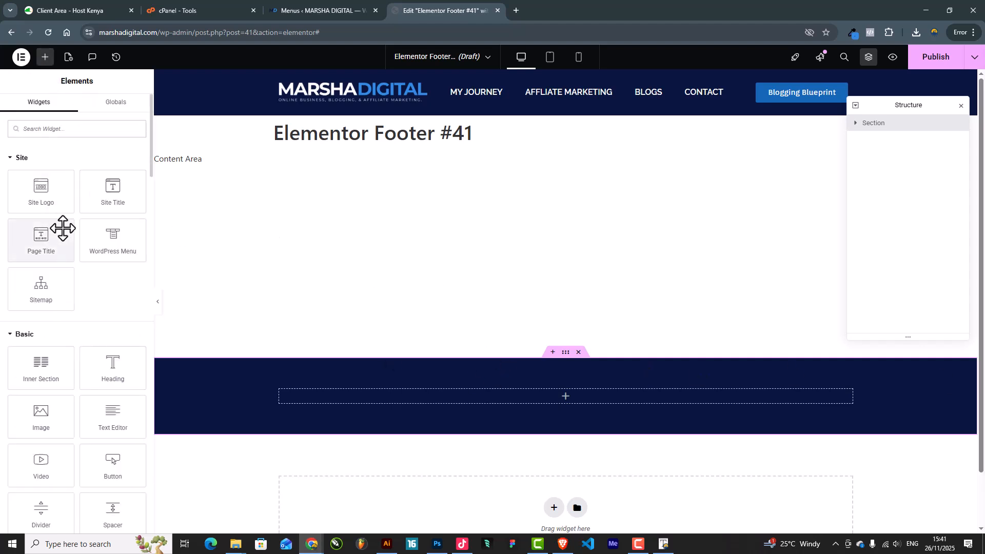
Add an inner section, duplicate a column to make three, and narrow the first to about 23%.
drag(37, 365, 544, 394)
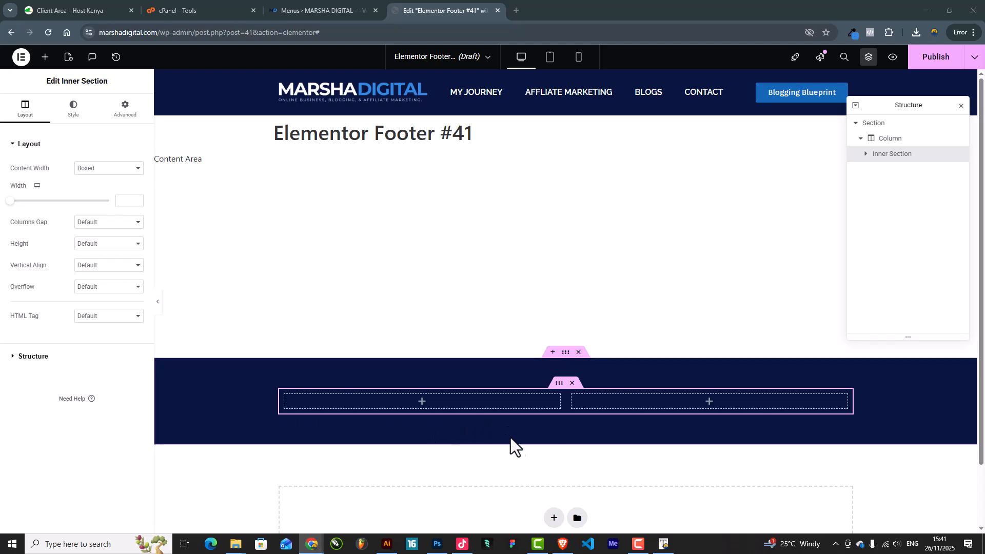
right_click(561, 385)
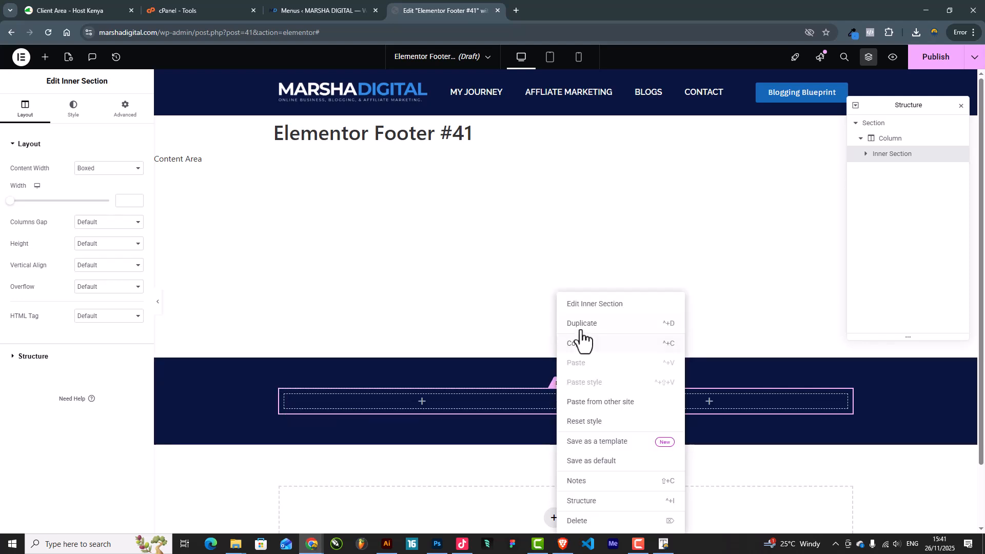
click(575, 403)
right_click(574, 403)
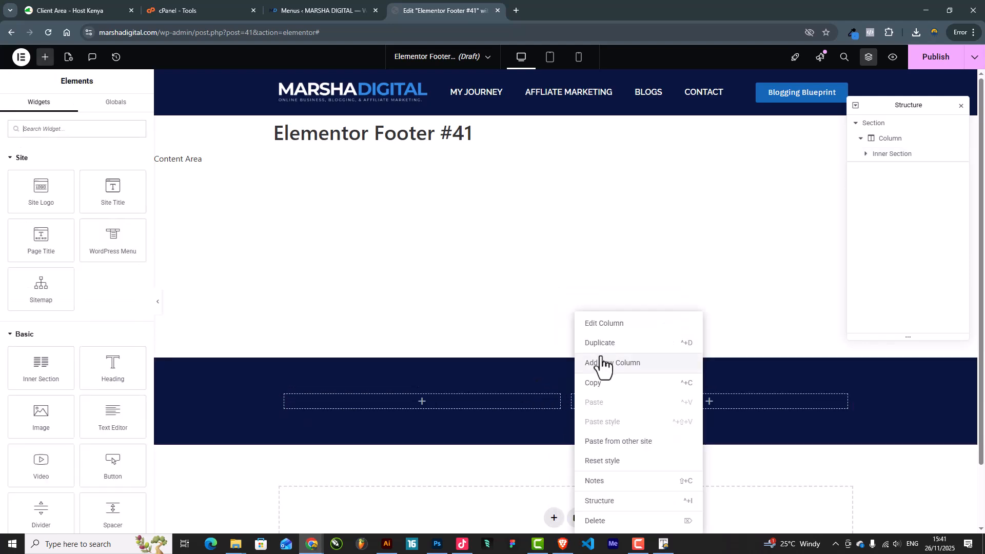
click(605, 356)
drag(472, 409, 415, 409)
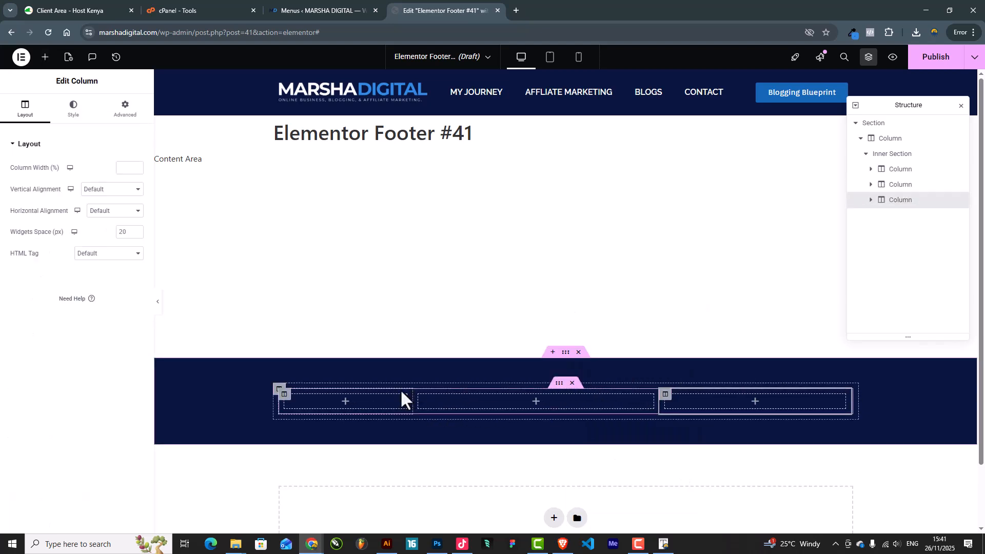
Drag the Site Logo widget into the footer's first column.
click(45, 57)
drag(42, 194, 332, 392)
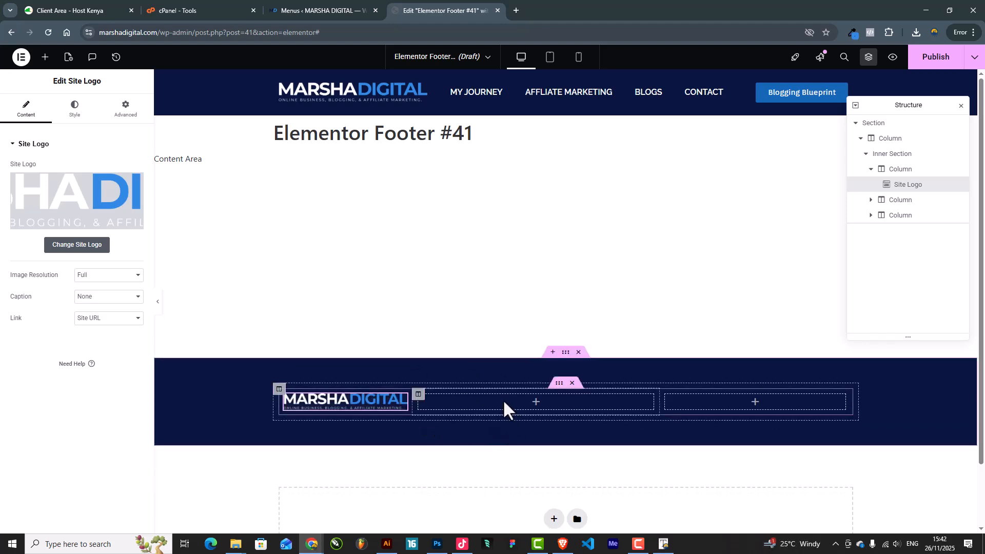
click(45, 57)
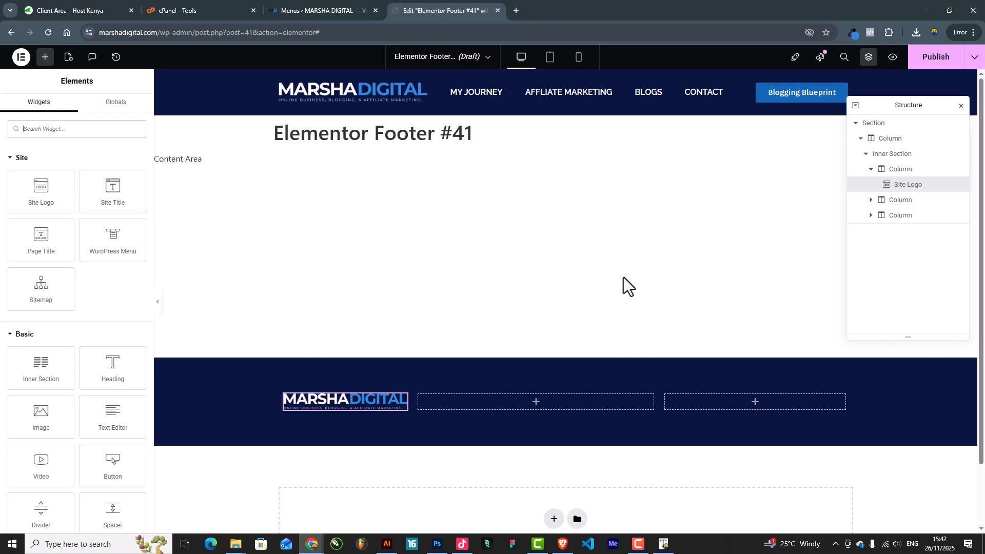
Publish the footer template with an Include / Entire Site display condition.
click(962, 105)
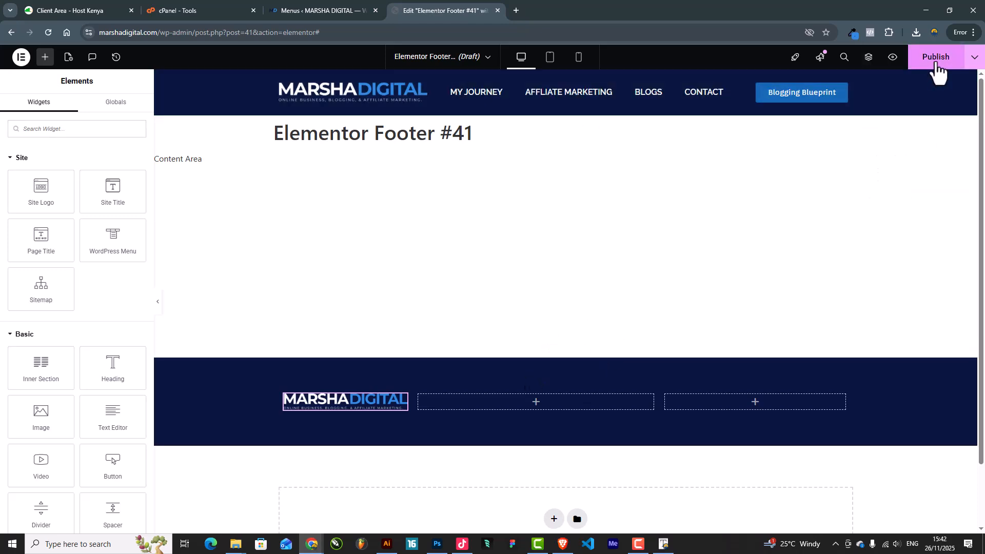
click(935, 62)
click(469, 314)
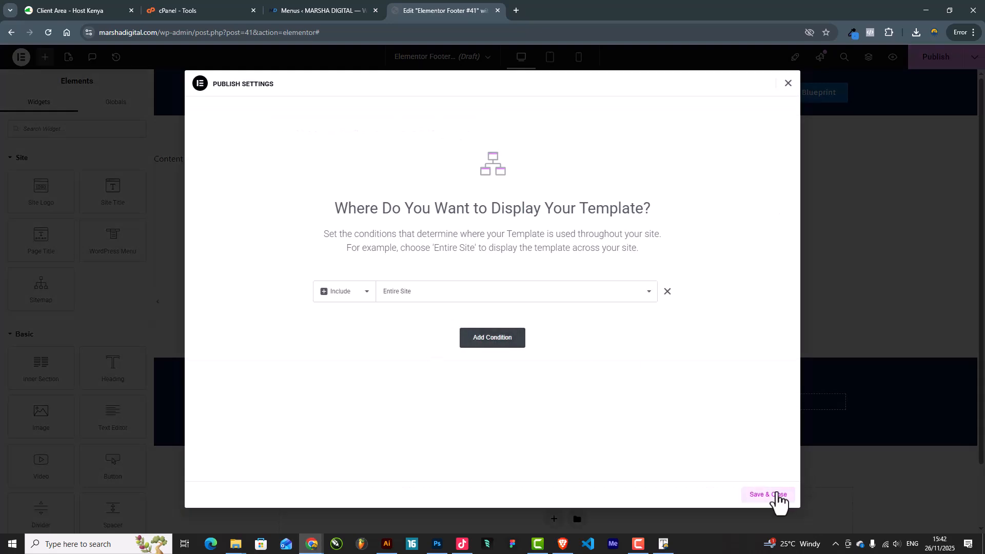
click(770, 495)
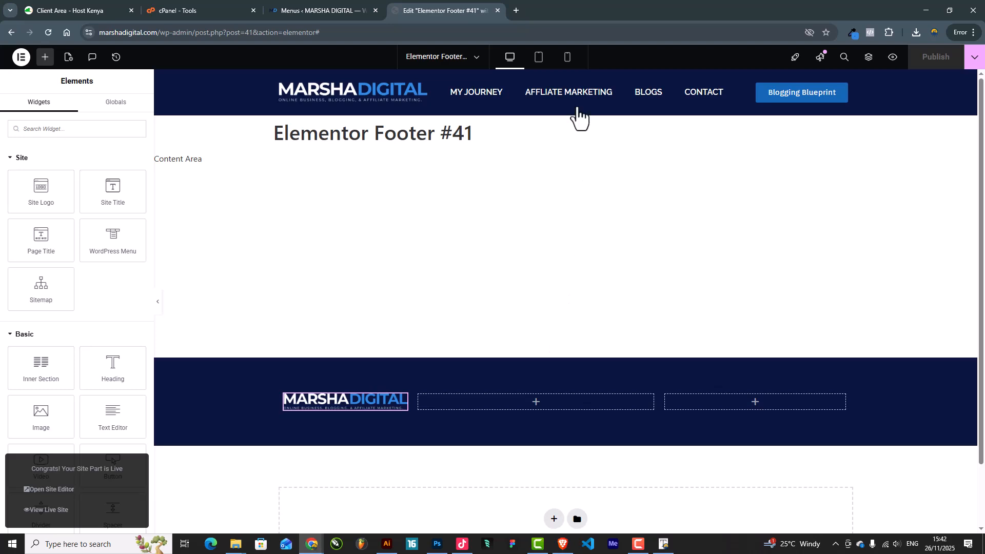
Copy the menu widget from the site header, then go back to editing the footer.
click(564, 80)
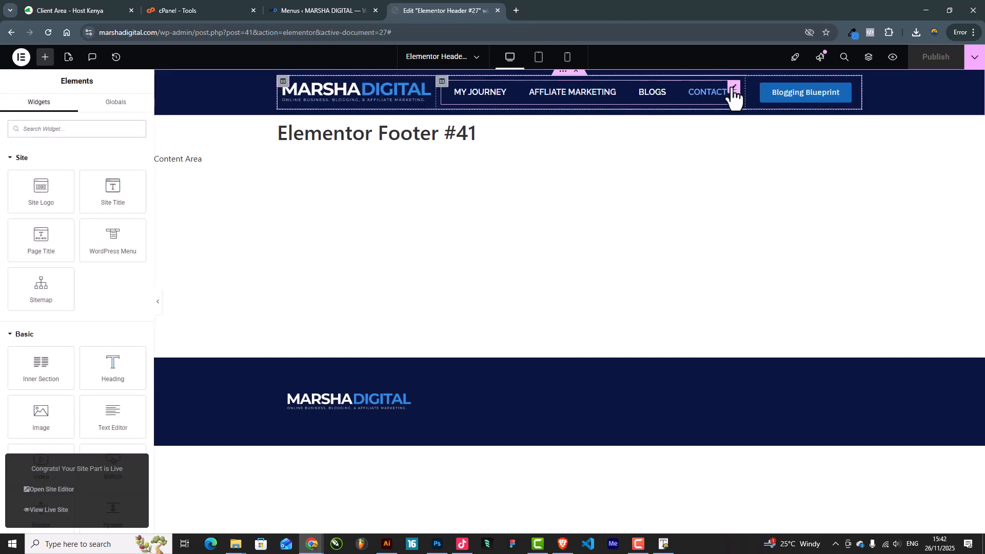
right_click(727, 110)
click(754, 138)
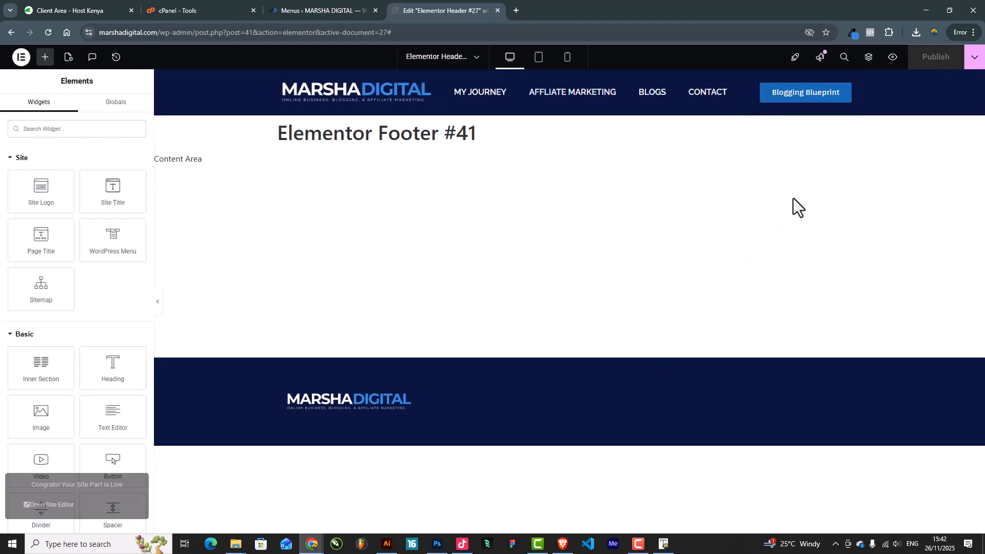
click(569, 371)
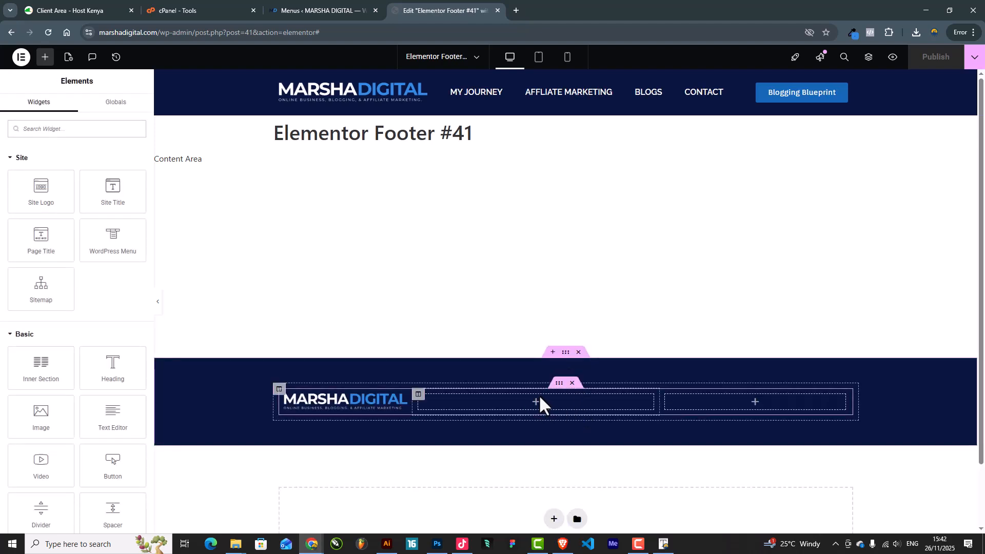
Paste the copied menu into the middle column and widen it to about 46.5%.
right_click(539, 395)
click(569, 402)
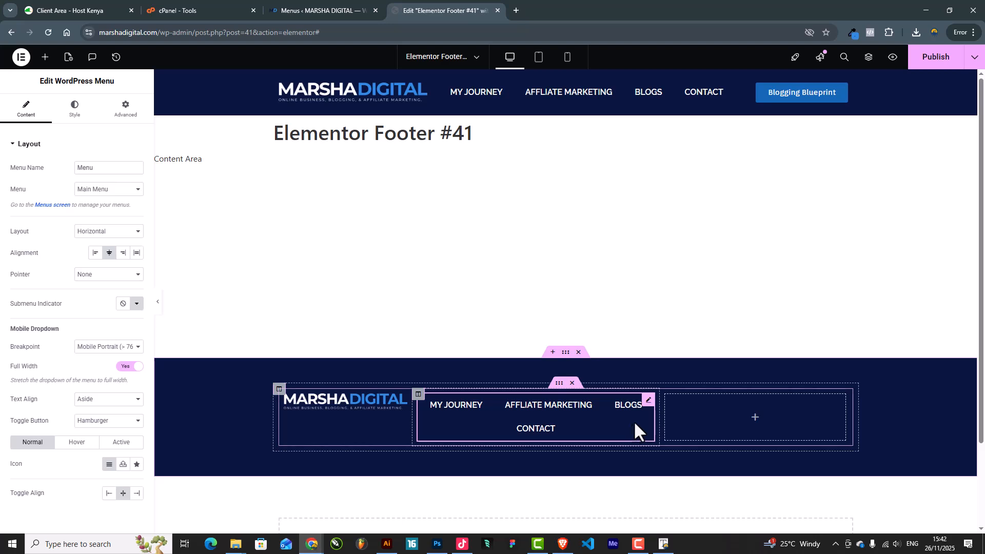
drag(661, 428, 679, 424)
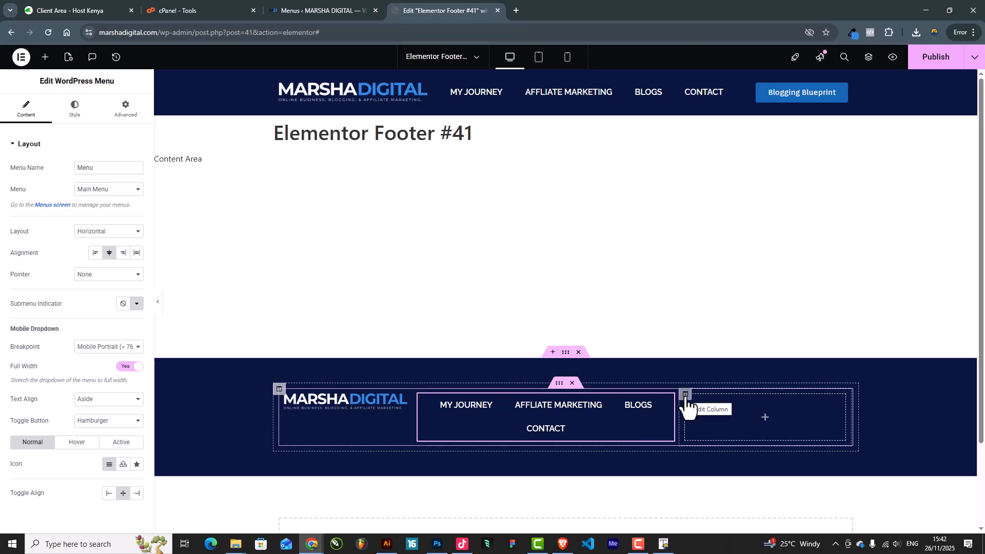
Set the inner section's vertical align to Middle and move the logo above it at full width.
click(559, 385)
click(74, 111)
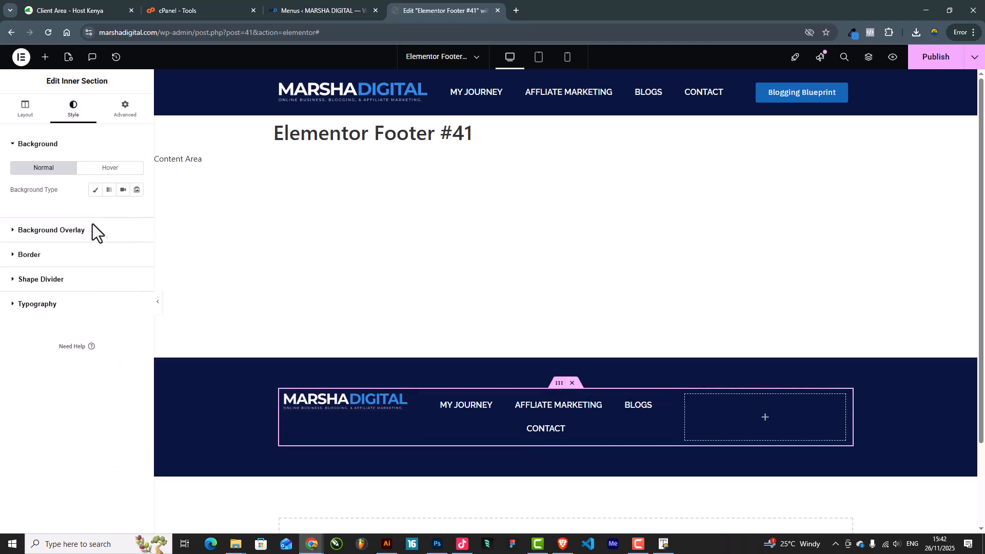
click(26, 113)
click(102, 267)
click(87, 303)
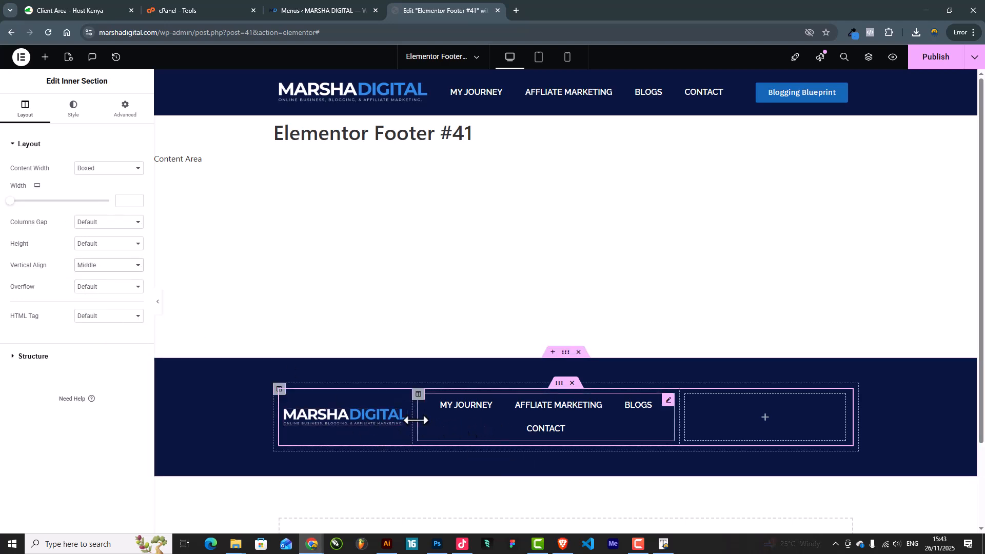
drag(403, 414, 554, 390)
scroll(654, 425, down, 4)
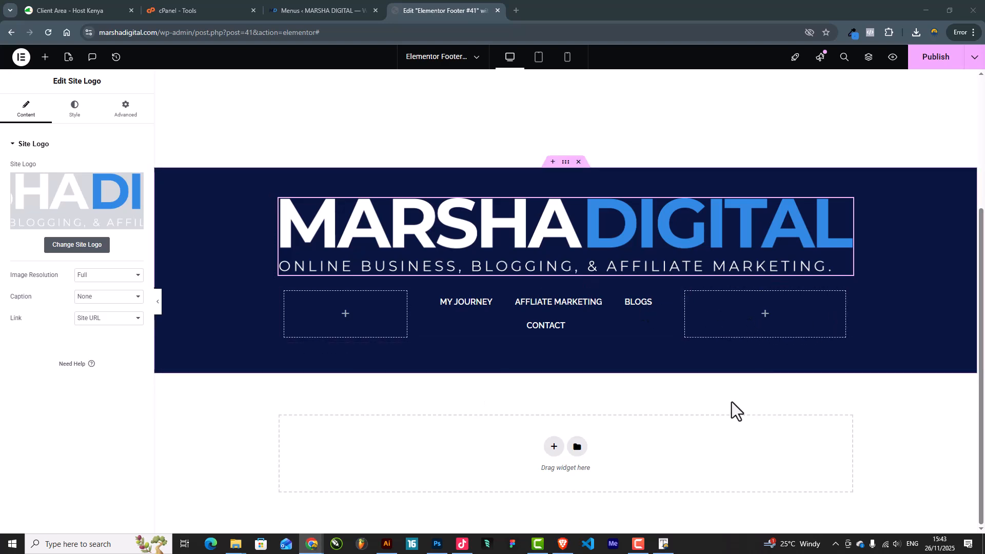
Add a Text Editor block to the footer's right column and paste in the Privacy Policy and Terms of Service links.
click(44, 58)
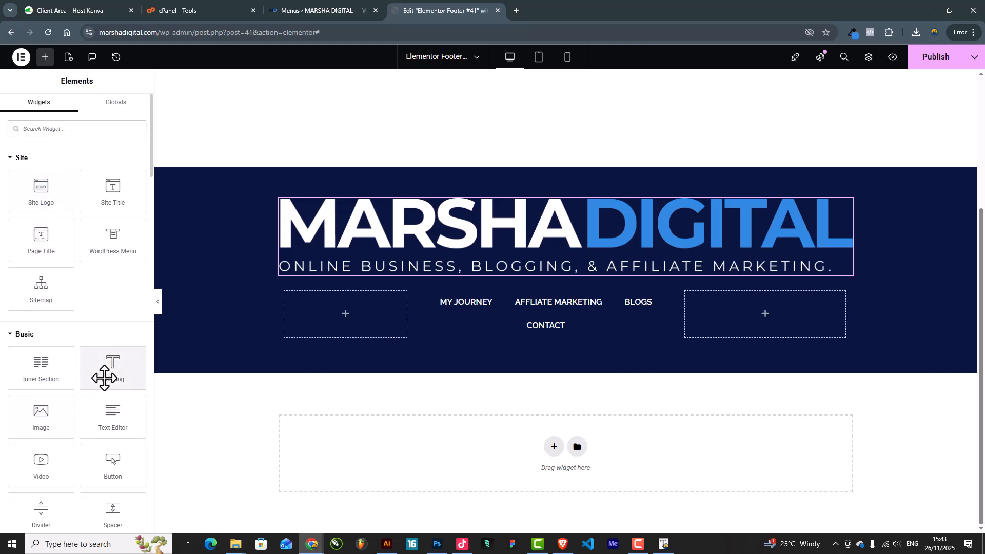
drag(109, 417, 759, 322)
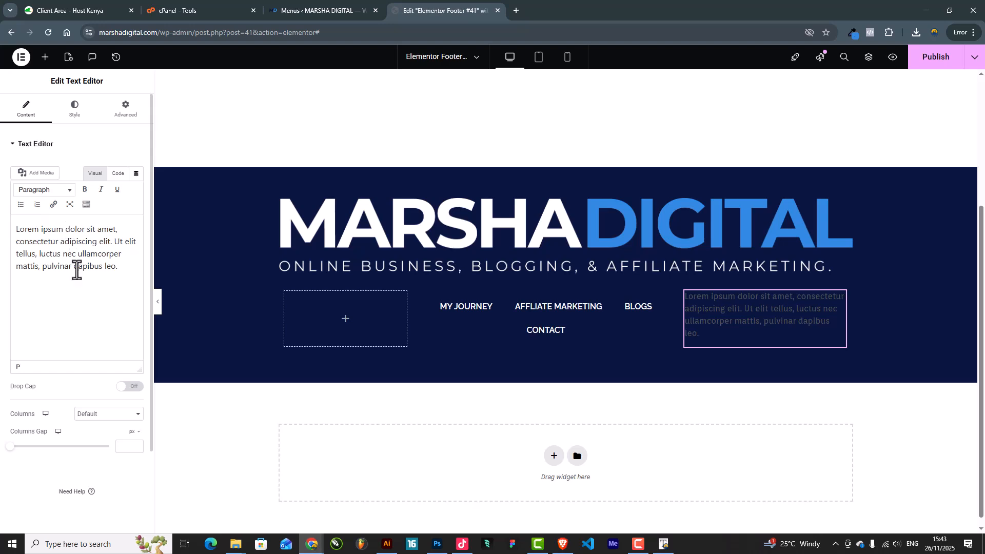
key(ctrl+a)
text(Privacy Policy Terms of Service)
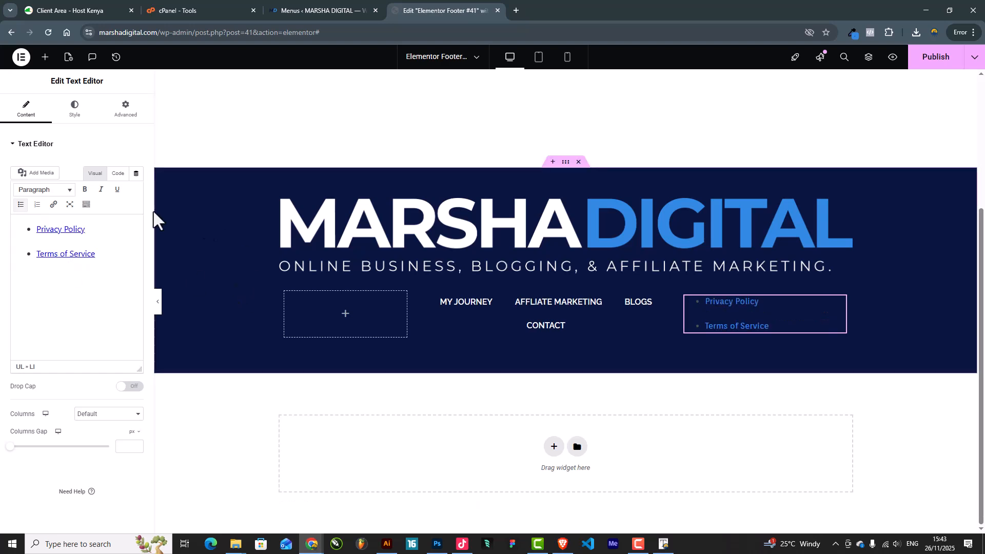
Keep the Privacy Policy link and clear the Terms of Service link address.
click(56, 225)
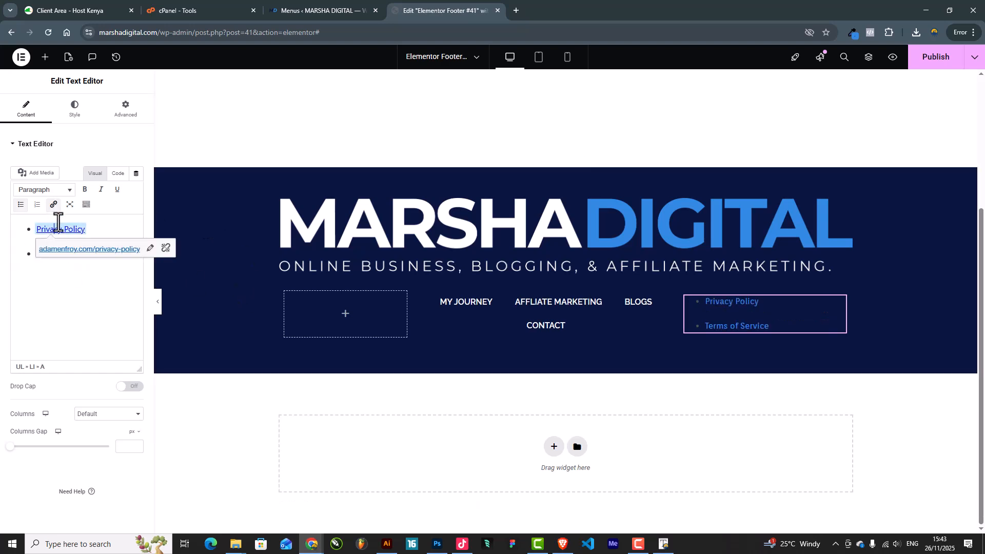
click(150, 249)
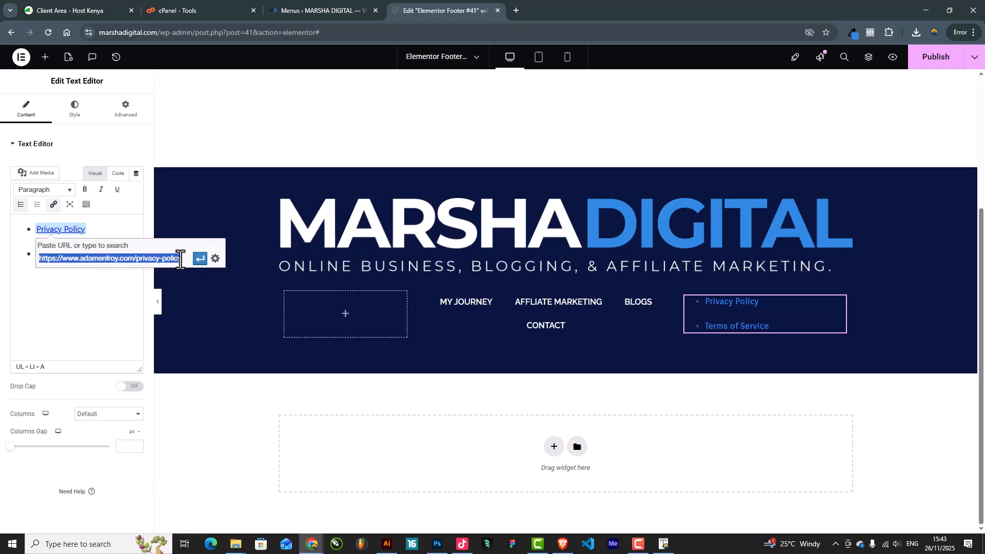
click(200, 259)
click(74, 257)
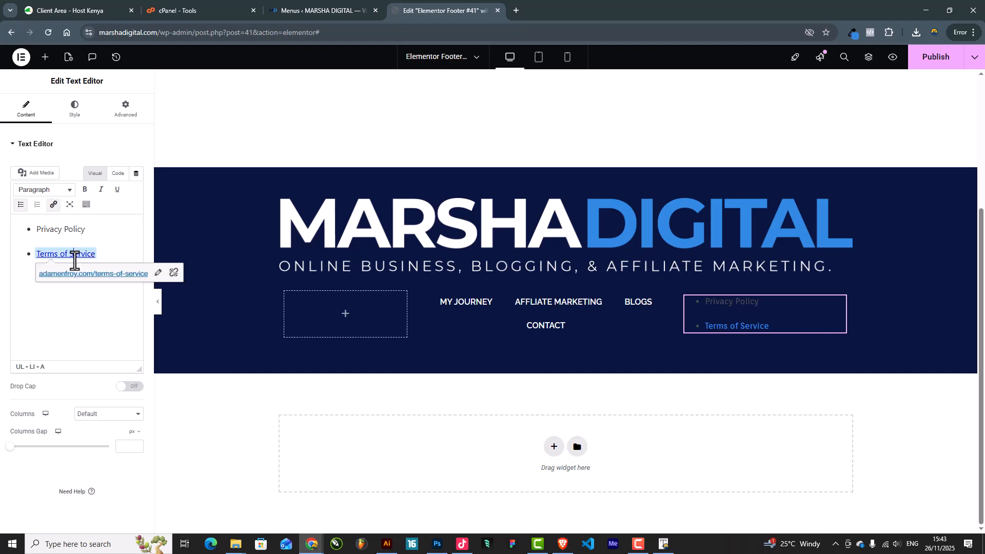
click(156, 273)
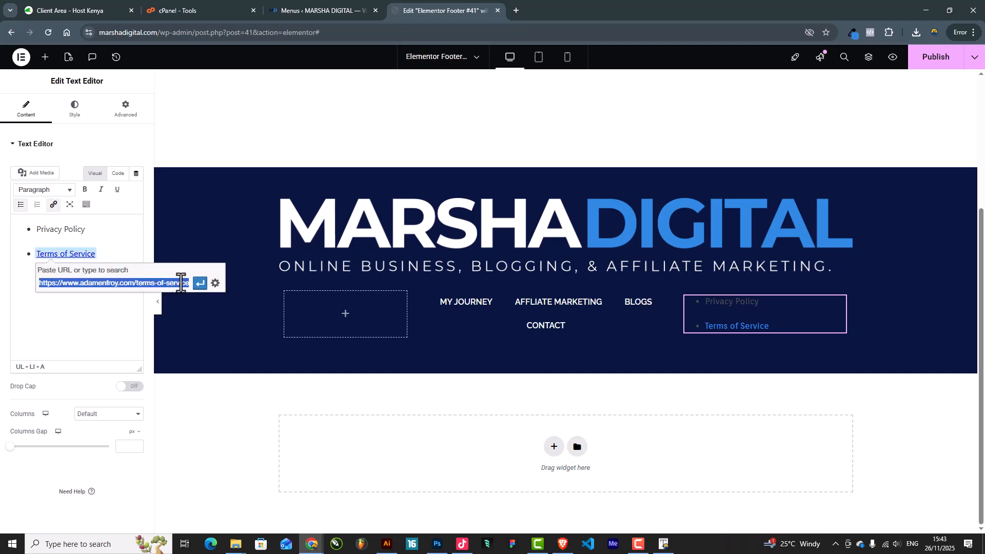
key(BackSpace)
click(200, 283)
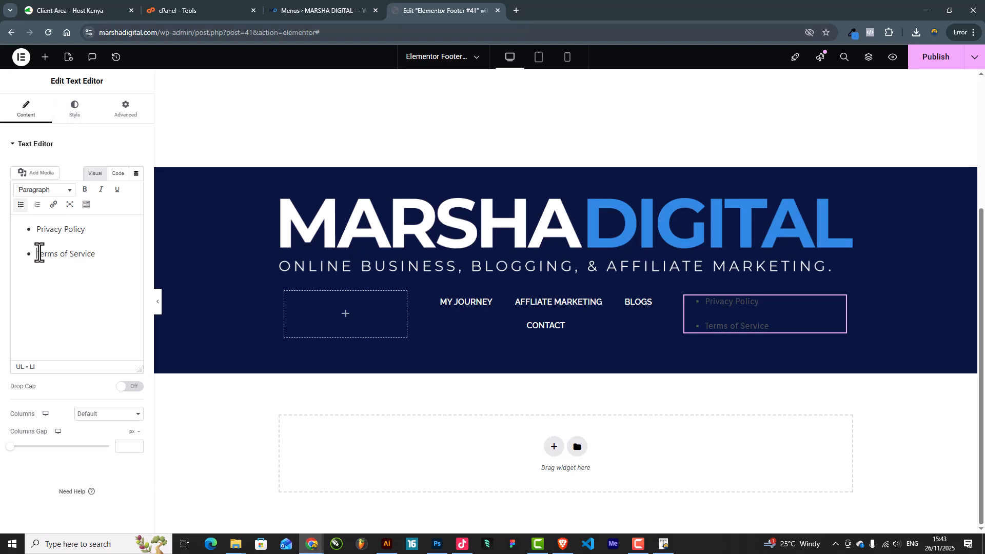
Remove the extra bullet and pasted formatting from the policy text.
key(BackSpace)
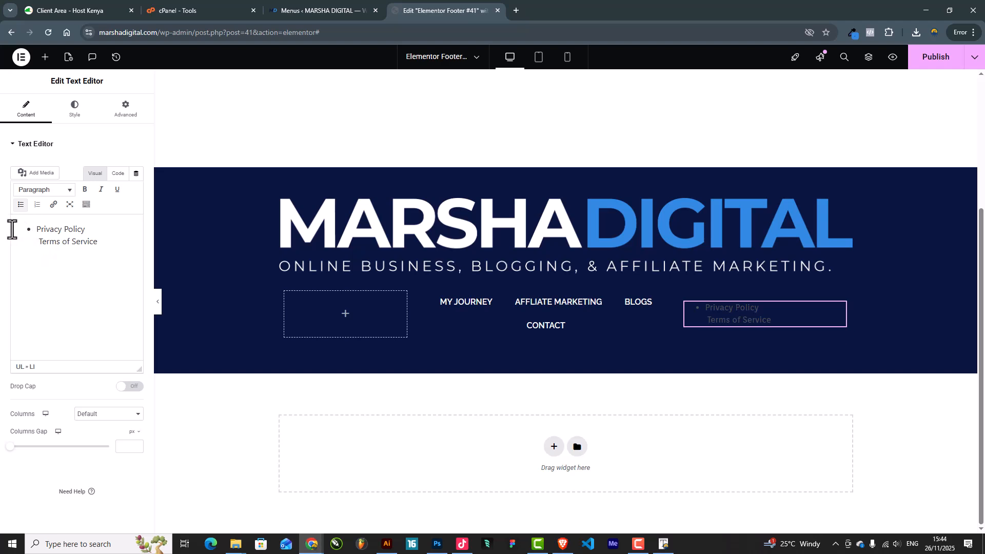
key(BackSpace)
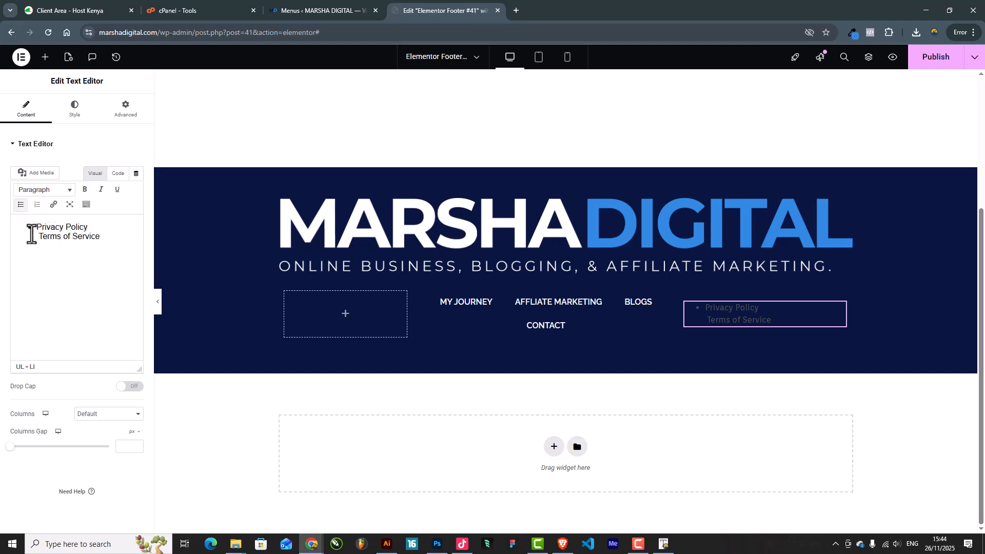
key(Return)
key(BackSpace)
drag(90, 227, 37, 226)
click(124, 242)
drag(116, 237, 23, 213)
click(30, 227)
Split Privacy Policy and Terms of Service into two separate bullet items.
click(98, 231)
key(Return)
click(37, 246)
key(BackSpace)
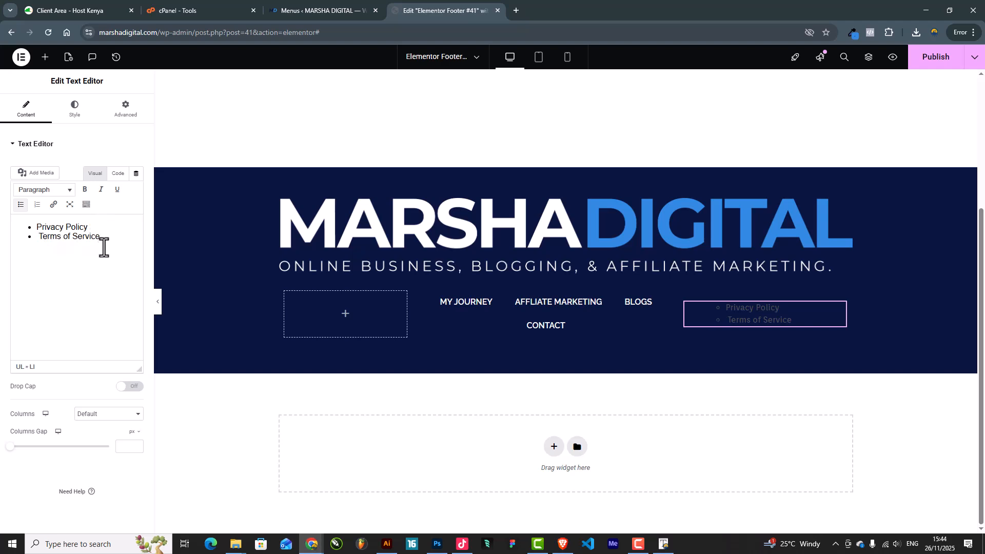
drag(88, 226, 52, 237)
click(56, 226)
click(86, 237)
Make the policy links white and increase their paragraph spacing and line height.
click(75, 110)
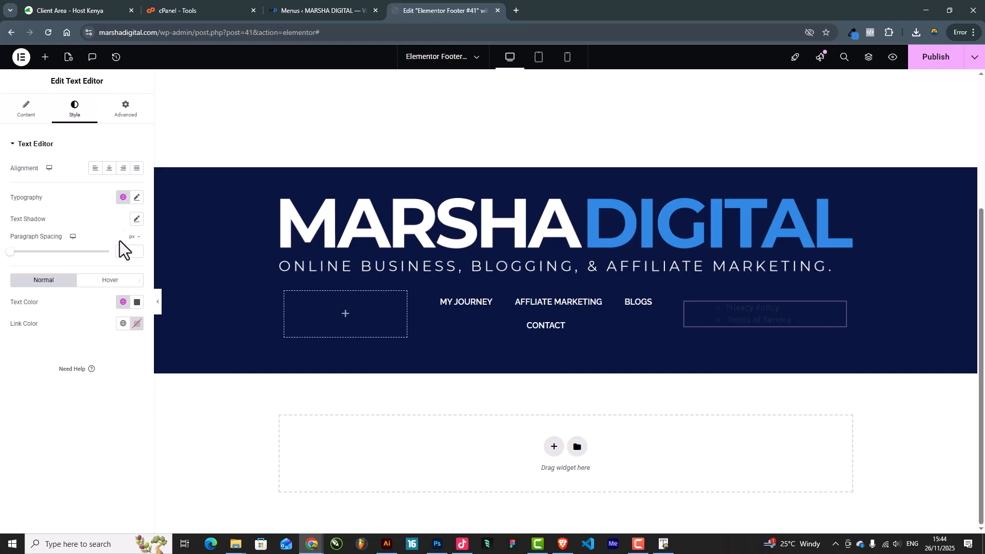
click(137, 302)
click(87, 348)
click(48, 313)
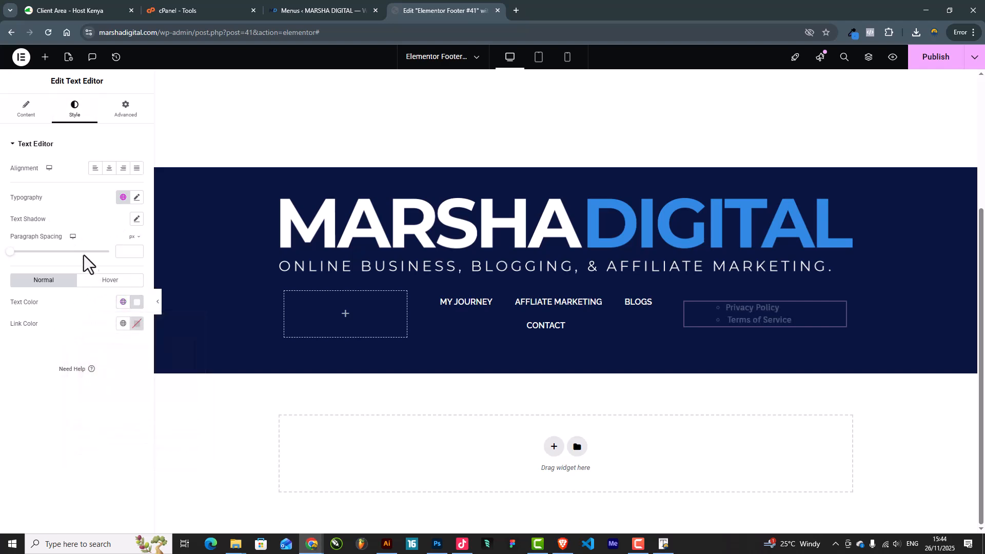
mouse_move(11, 252)
mouse_down()
mouse_move(43, 265)
mouse_move(11, 255)
mouse_up()
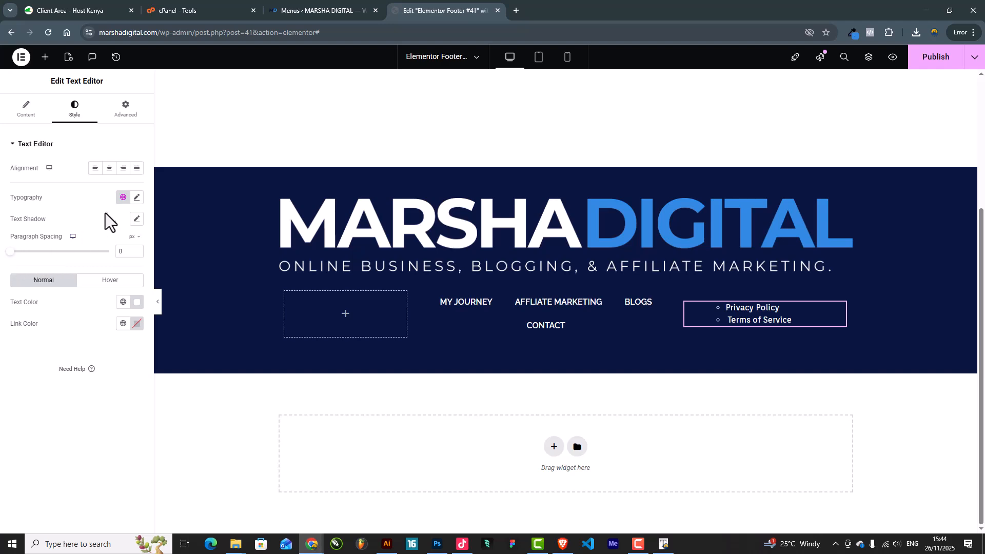
click(136, 198)
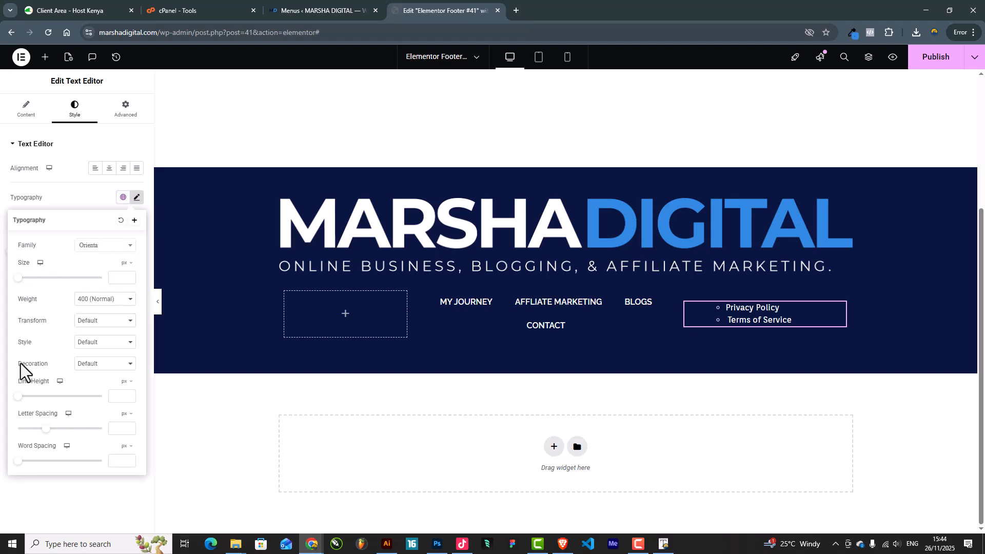
drag(18, 397, 37, 399)
Rejoin and re-split the two policy list items to tidy the bullets.
click(26, 111)
click(58, 245)
key(BackSpace)
key(BackSpace)
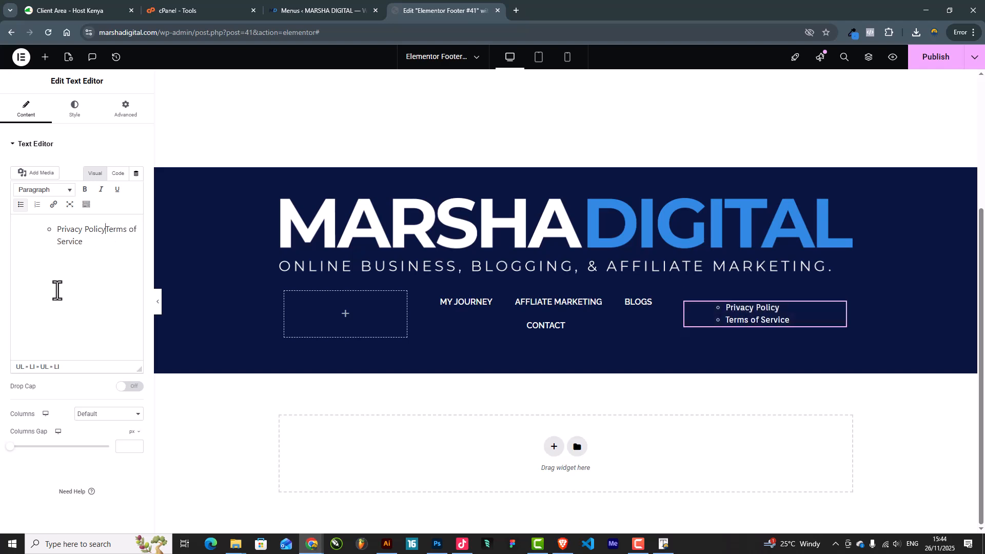
key(Return)
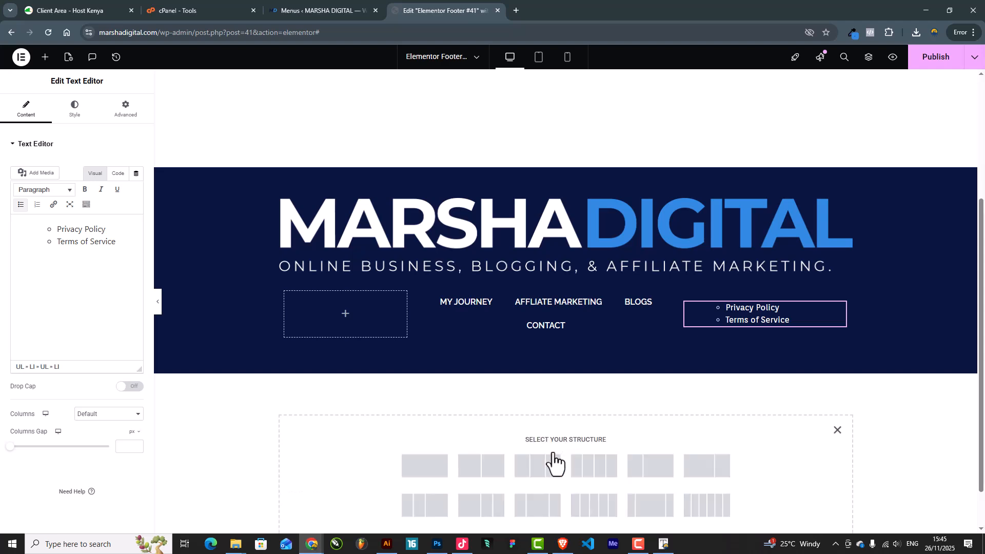
Add a single-column section under the footer with a Classic background in the Accent global colour.
click(431, 468)
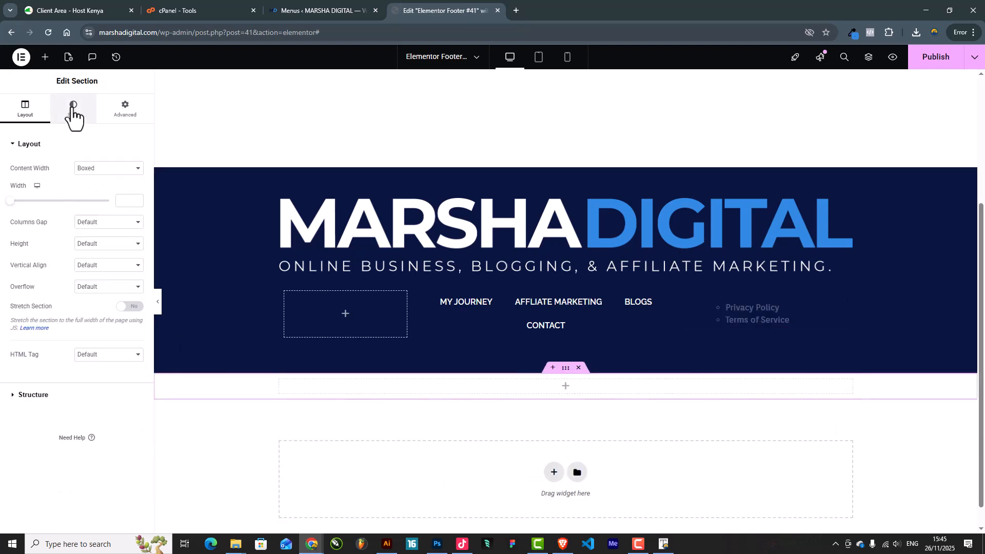
click(73, 111)
click(95, 189)
click(123, 211)
click(44, 280)
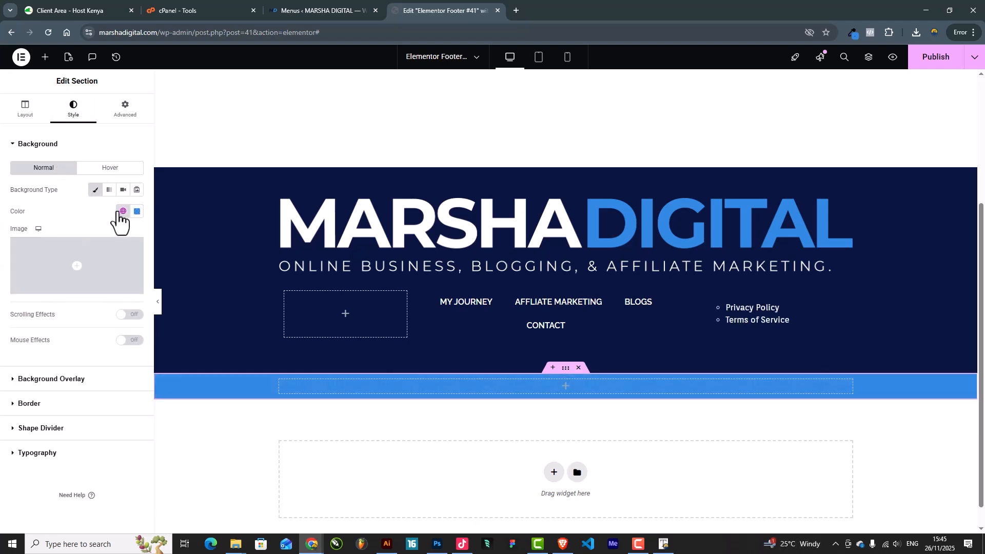
click(119, 212)
click(47, 322)
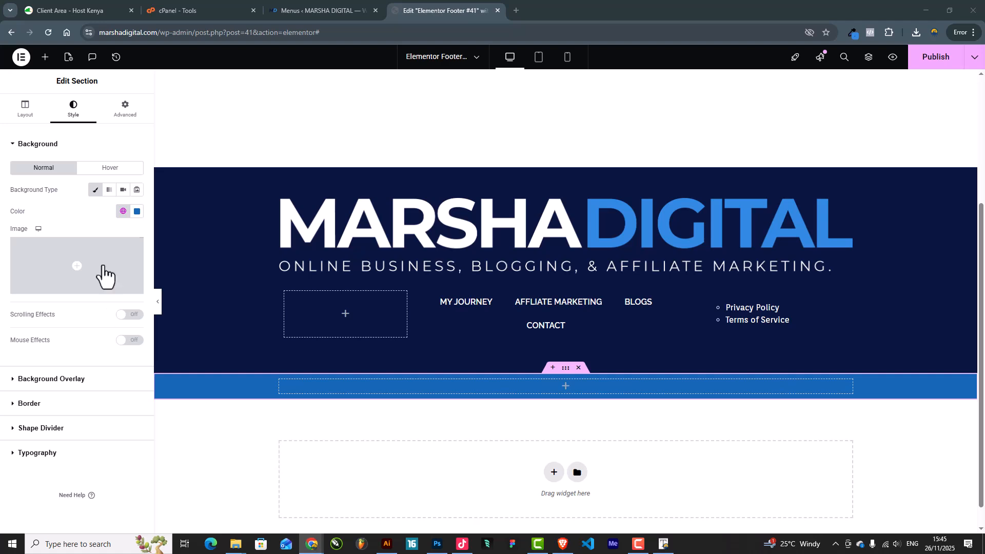
click(45, 57)
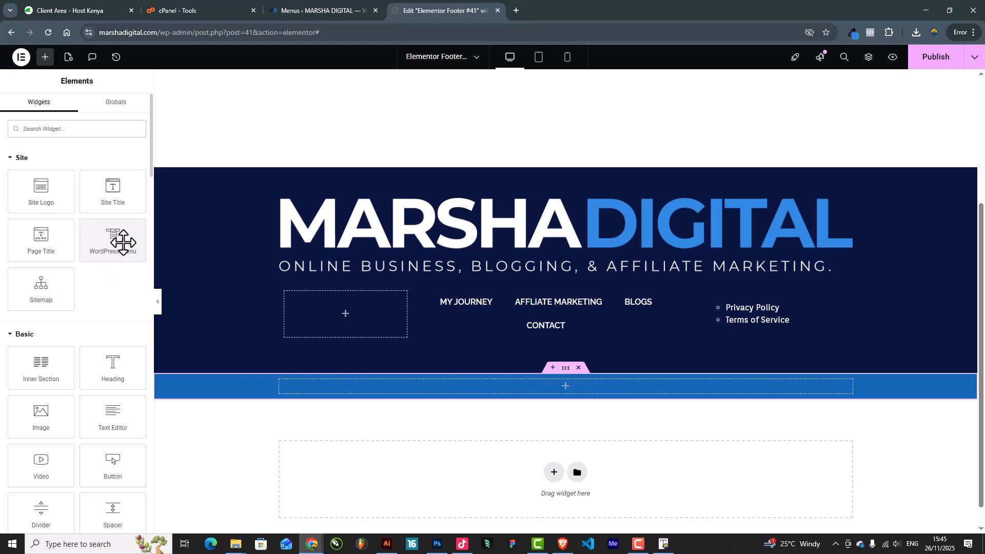
Drop a Text Editor block into the blue section and paste in the copyright line.
drag(90, 429, 558, 389)
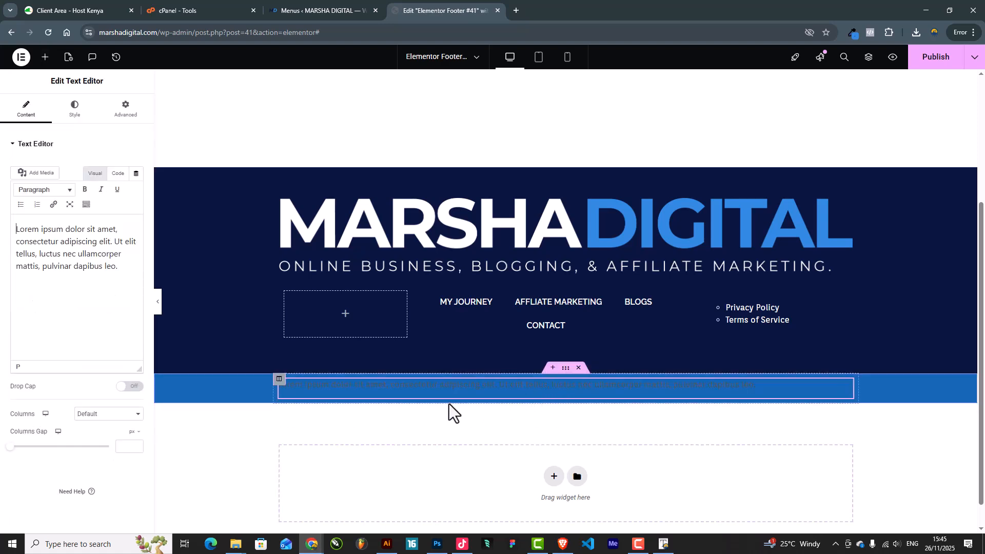
key(ctrl+a)
text(© 2023 Marsha Creatives. All rights reserved.)
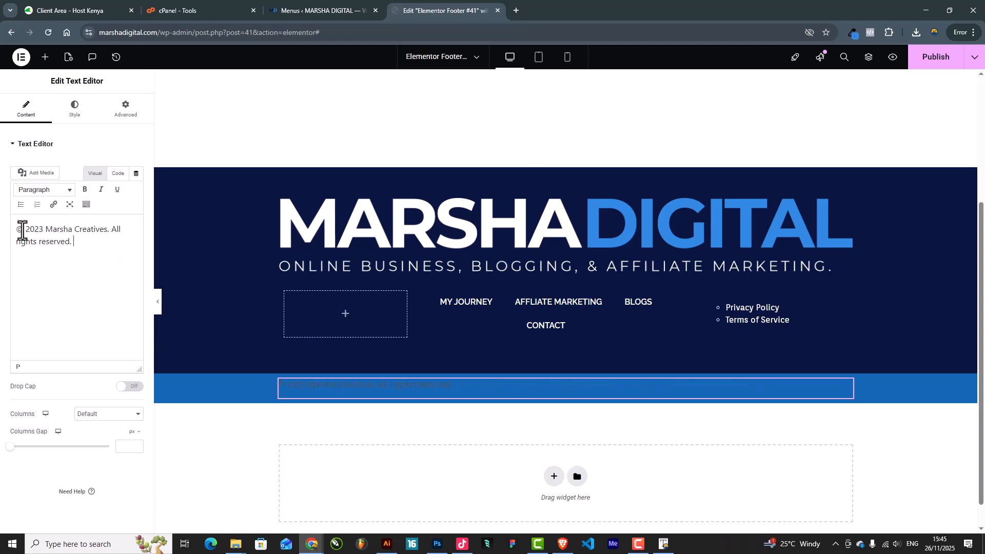
Change the copyright year to 2026 and replace 'Creatives' with 'Digital'.
click(44, 229)
key(BackSpace)
text(6)
double_click(93, 229)
key(BackSpace)
key(BackSpace)
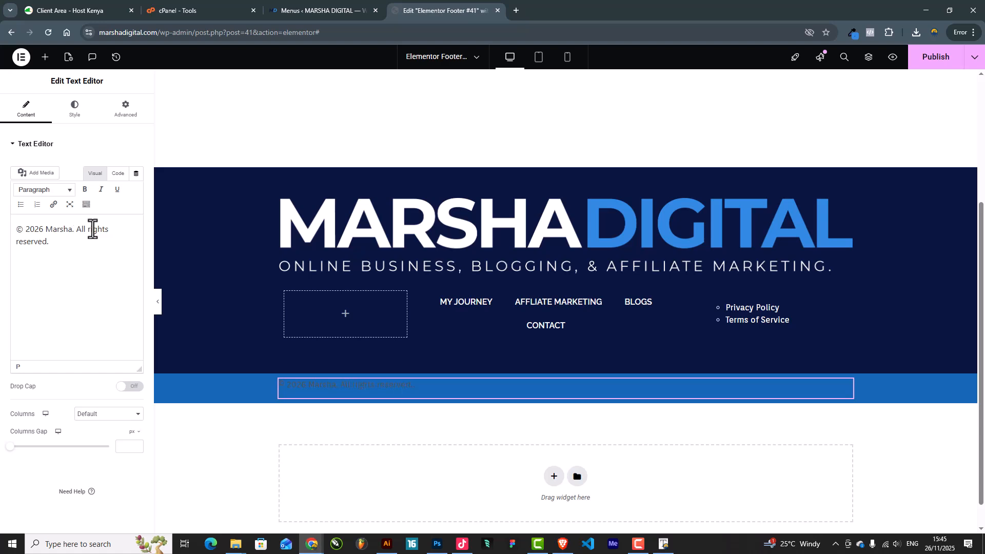
text(Digital)
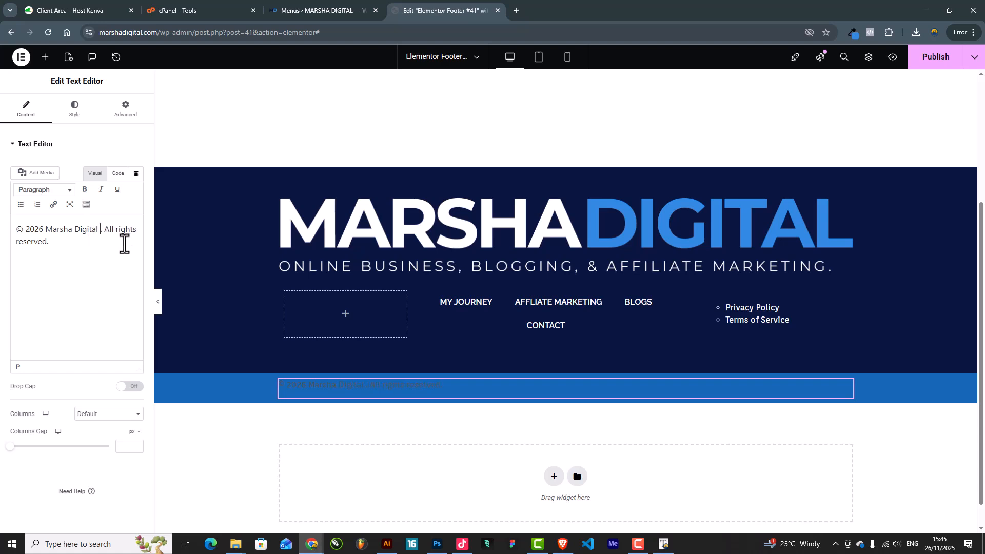
click(58, 247)
click(124, 110)
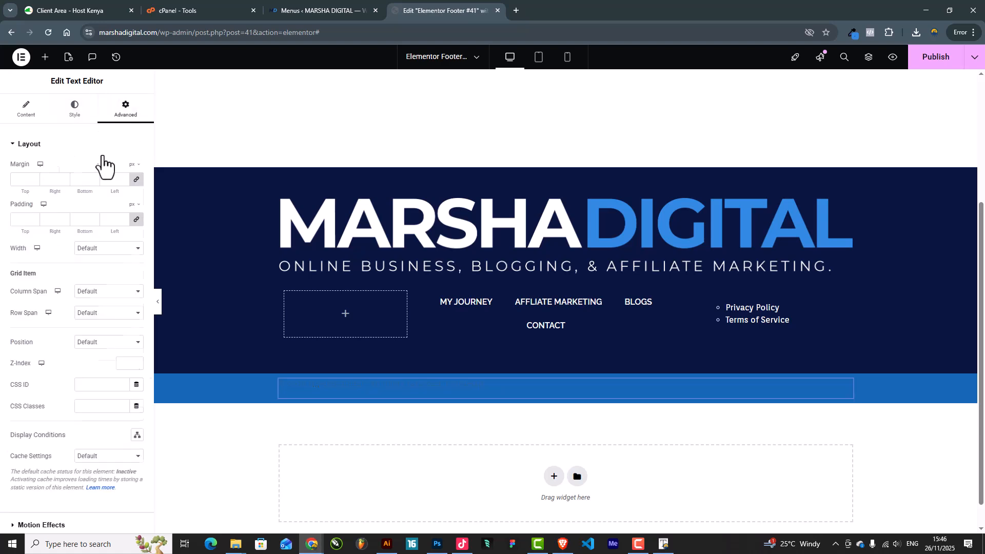
click(26, 109)
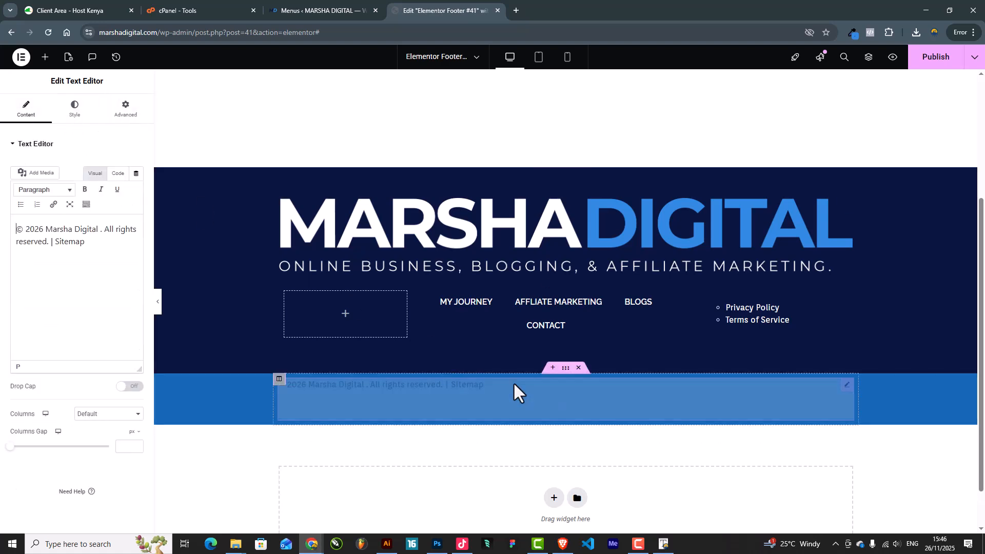
Give the blue section a narrow column gap.
click(565, 368)
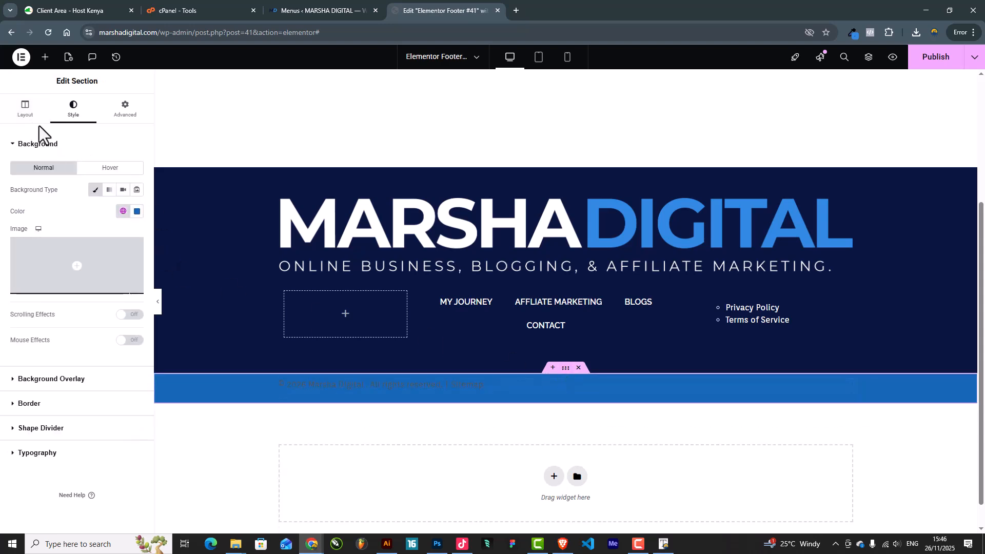
click(28, 114)
click(108, 222)
click(94, 262)
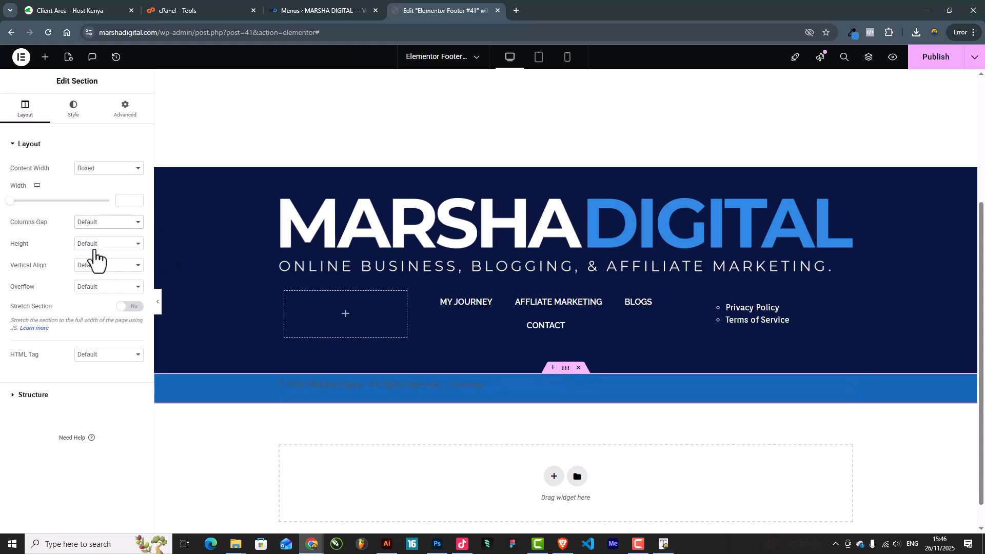
Set the copyright text block's top margin to 6.
click(411, 384)
click(125, 109)
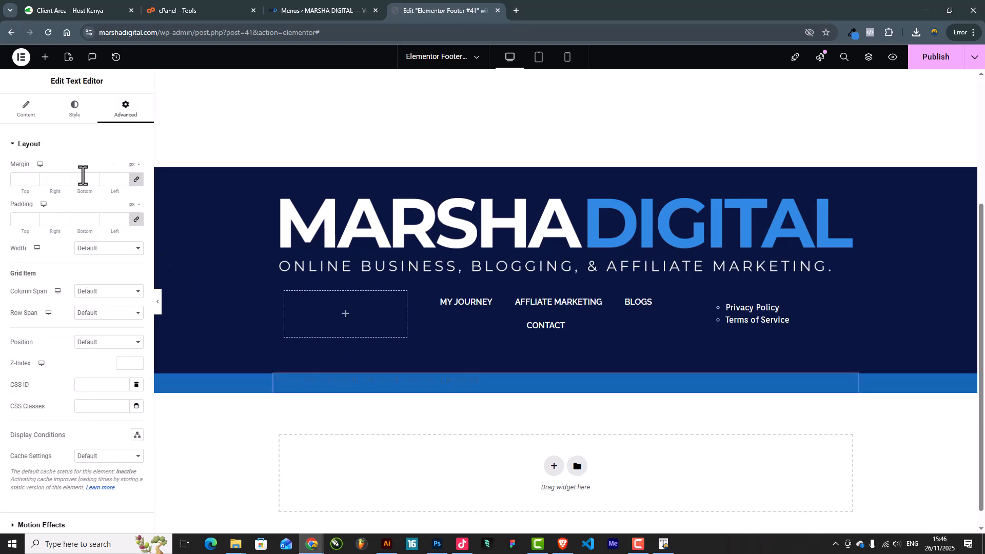
click(33, 179)
click(34, 179)
click(33, 179)
click(33, 179)
click(33, 179)
click(33, 179)
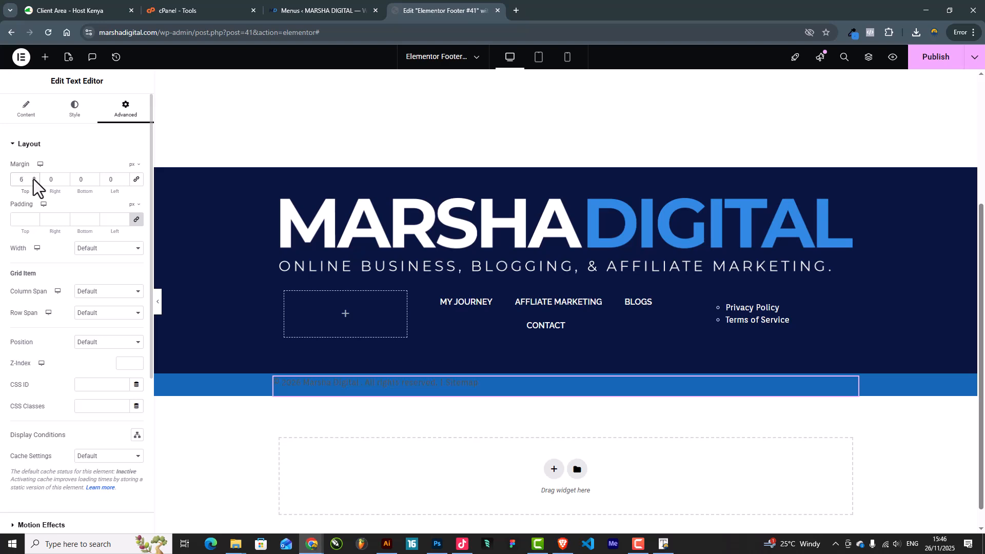
Make the copyright text white.
click(74, 112)
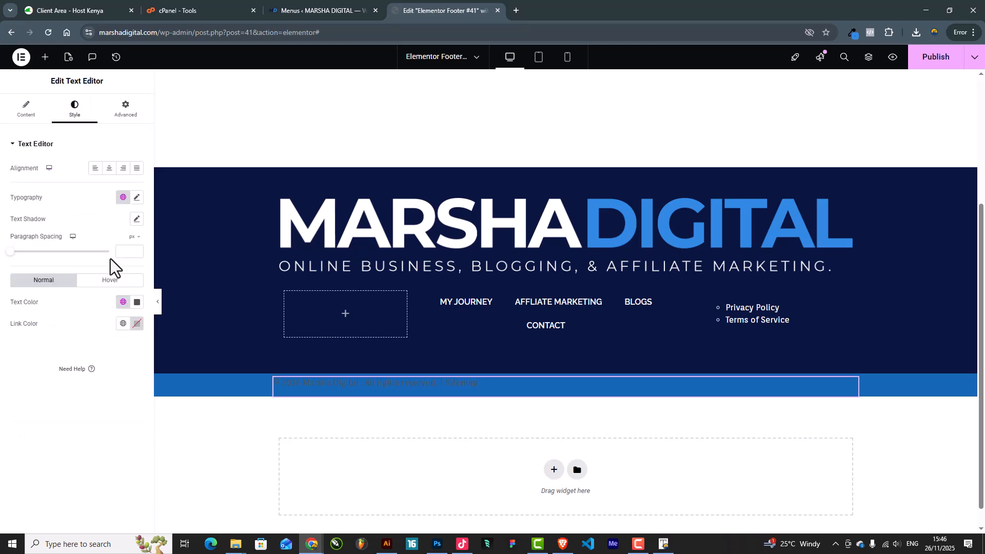
click(135, 307)
drag(82, 366, 51, 306)
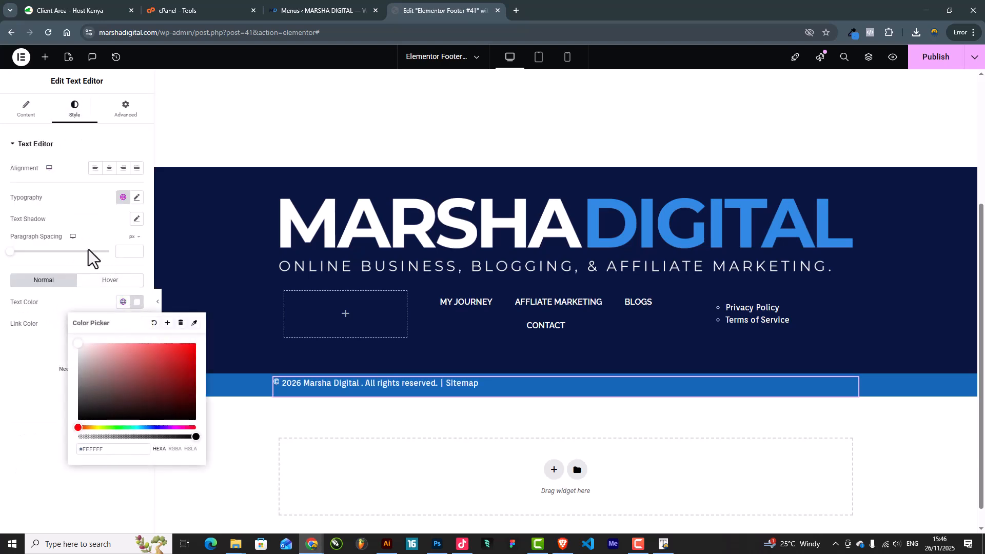
Set the copyright text's font weight to 200 (Extra Light).
click(136, 199)
click(101, 303)
click(100, 336)
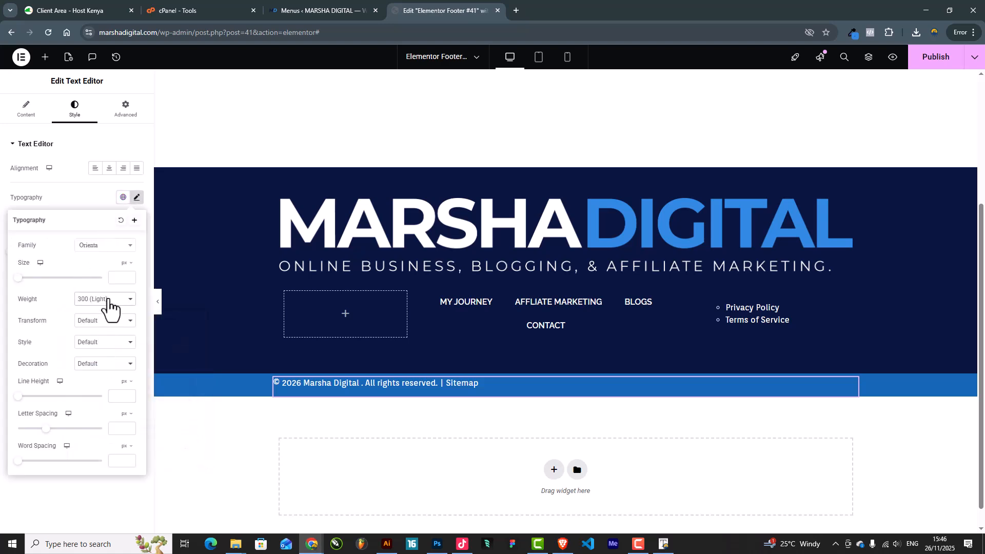
click(104, 300)
click(104, 314)
click(114, 302)
click(105, 325)
click(72, 199)
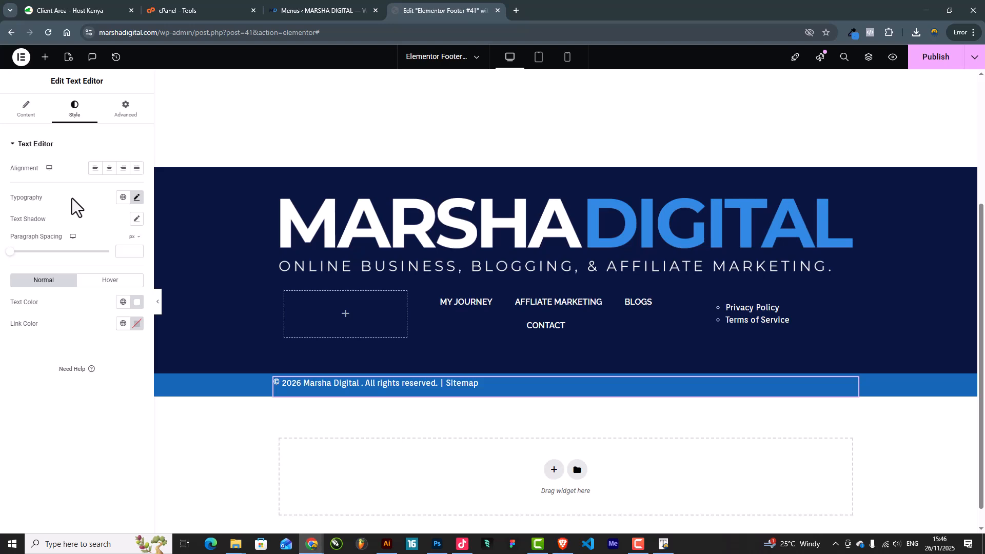
click(136, 198)
click(136, 198)
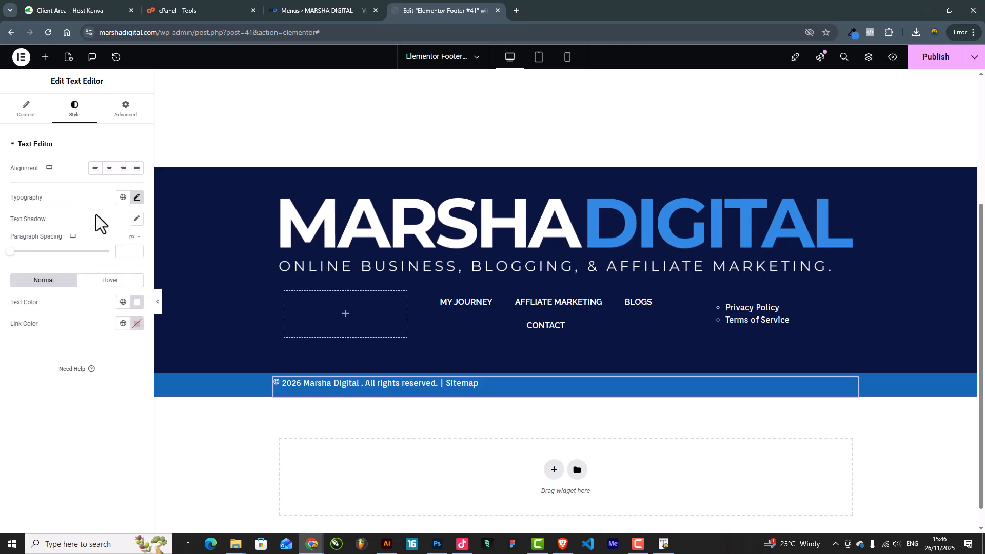
click(136, 199)
Change the copyright font family to Montserrat.
click(92, 257)
text(rale)
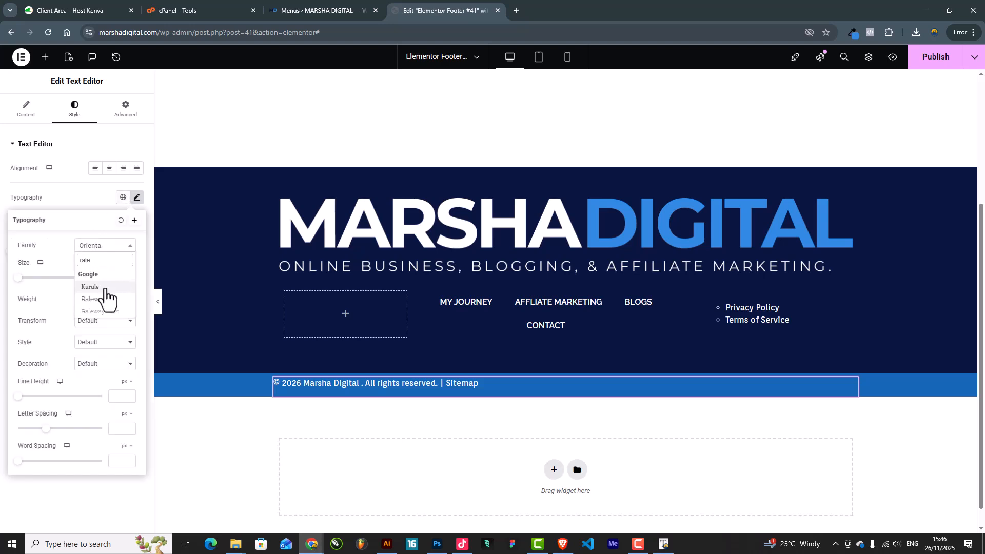
click(95, 299)
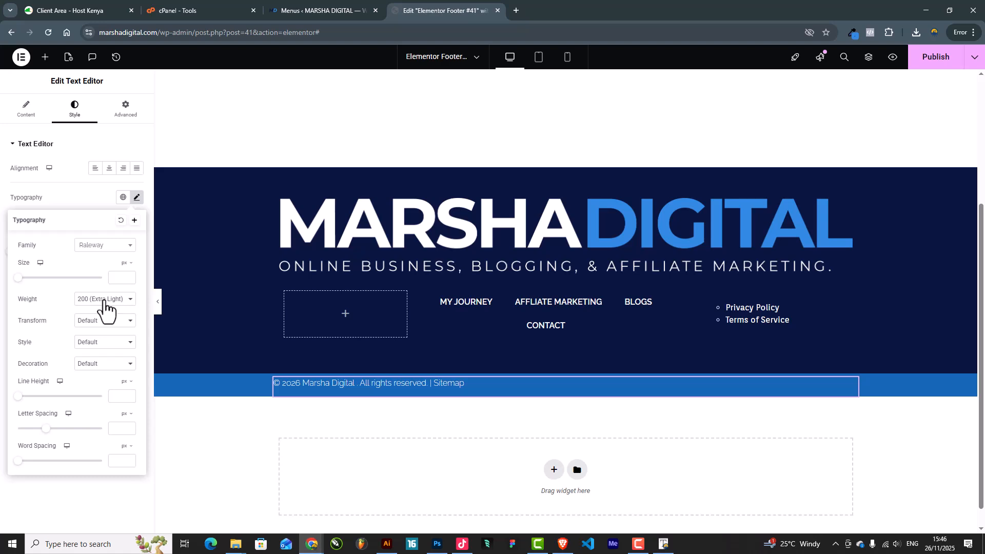
click(110, 248)
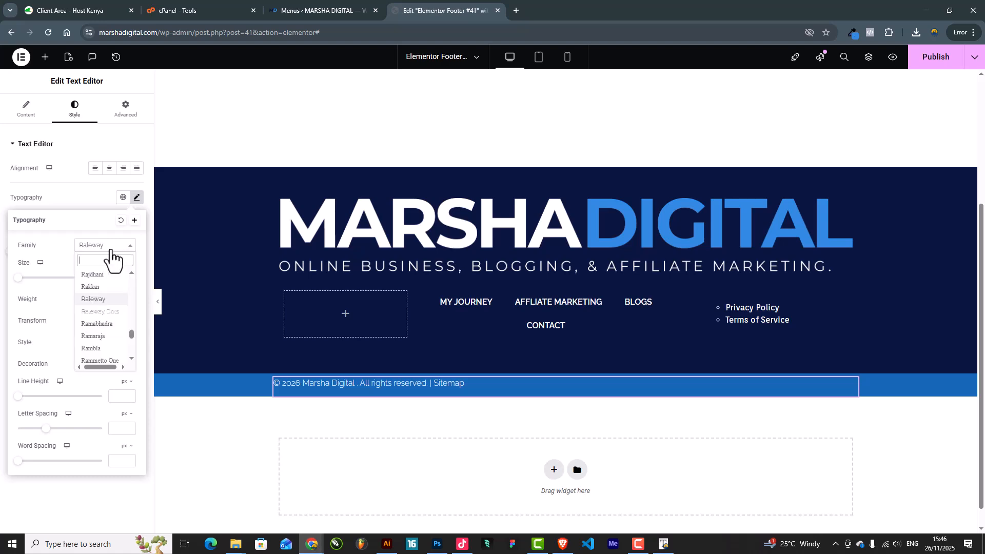
text(montse)
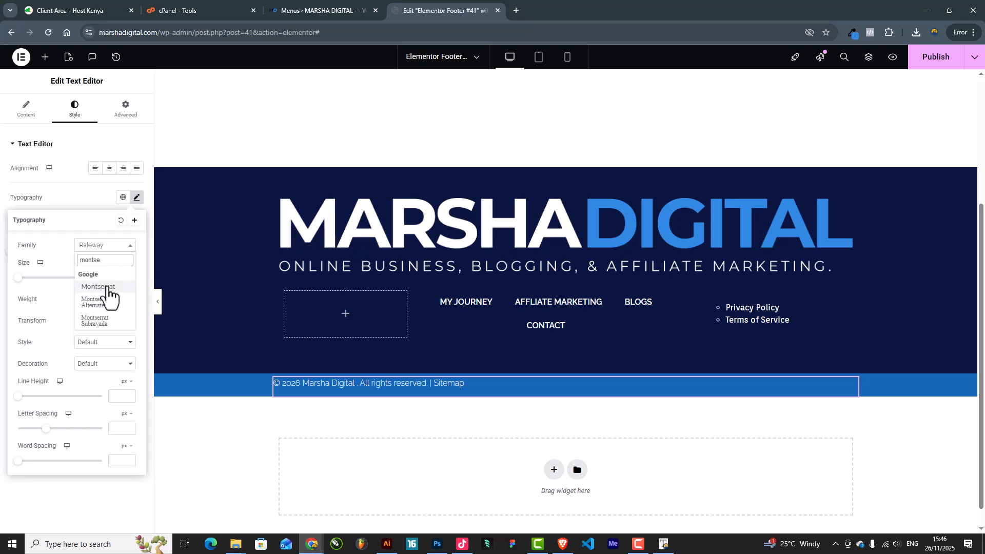
click(108, 289)
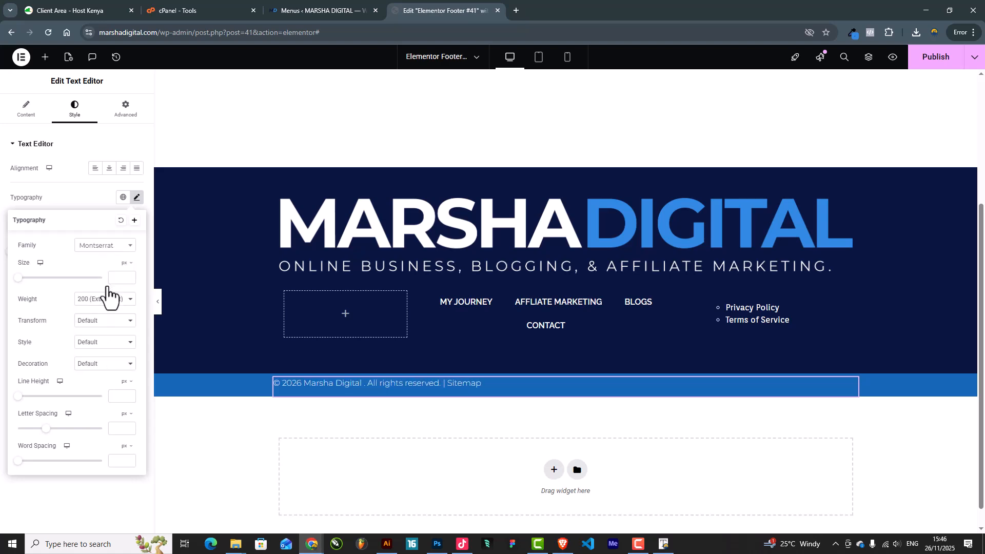
Raise the copyright text's top margin to 10.
click(128, 116)
click(34, 177)
click(34, 177)
click(34, 177)
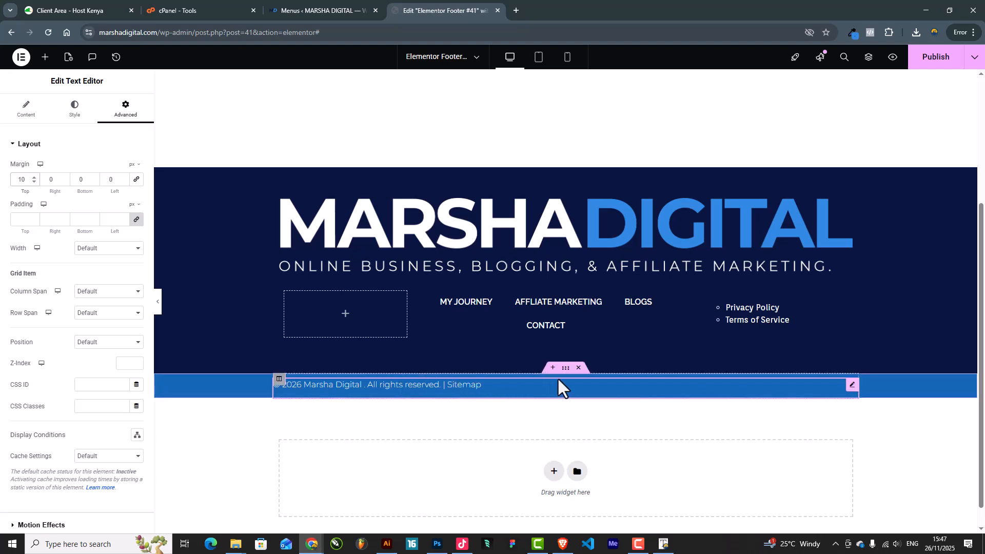
click(27, 110)
Delete the word 'Sitemap' from the copyright line and preview the footer.
double_click(70, 242)
key(BackSpace)
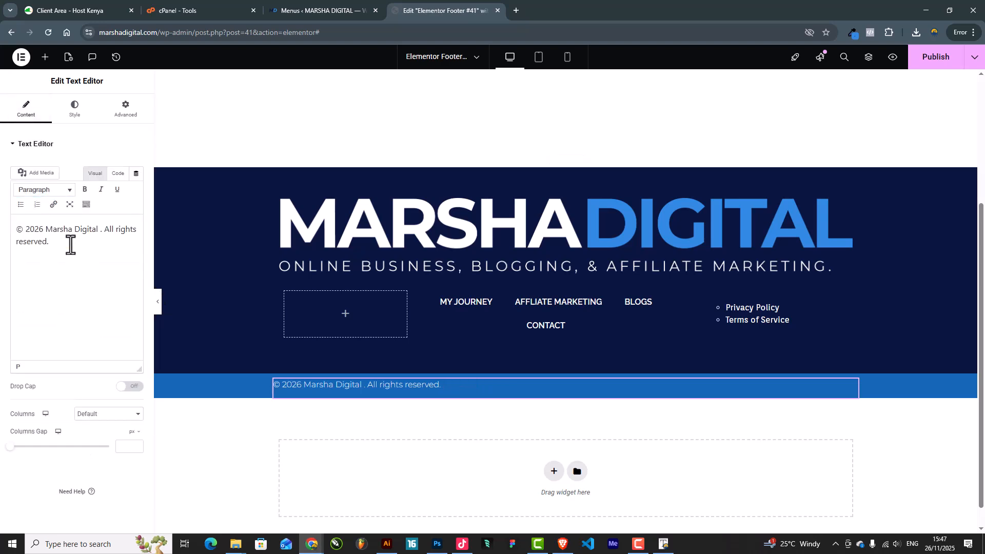
click(158, 302)
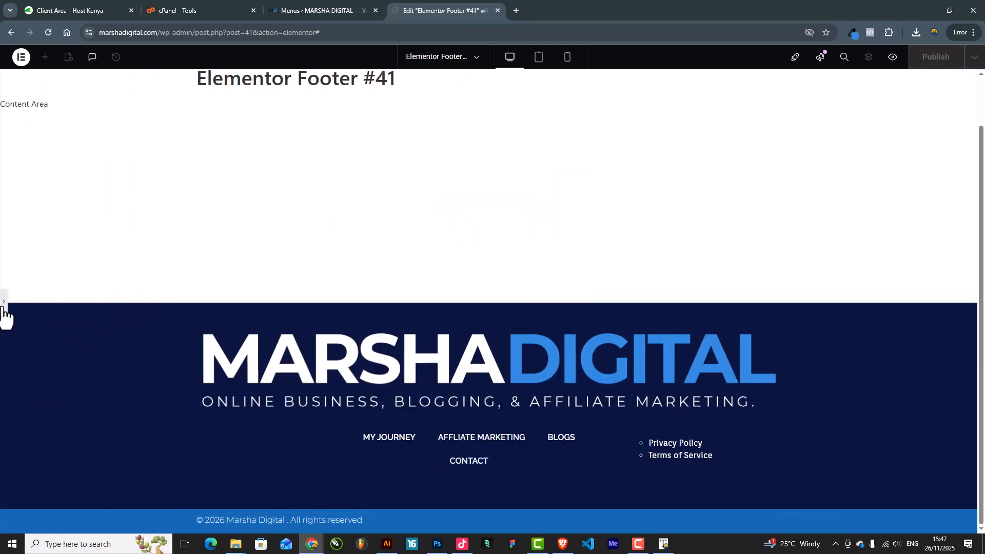
scroll(256, 359, down, 3)
click(641, 384)
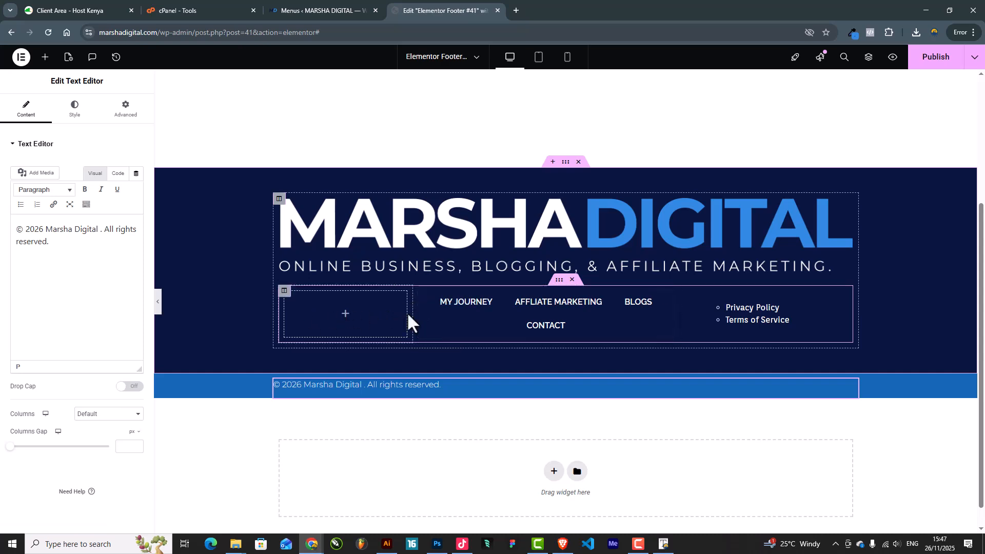
Delete the empty footer column and widen the menu column so the menu fits one line.
click(293, 296)
right_click(302, 308)
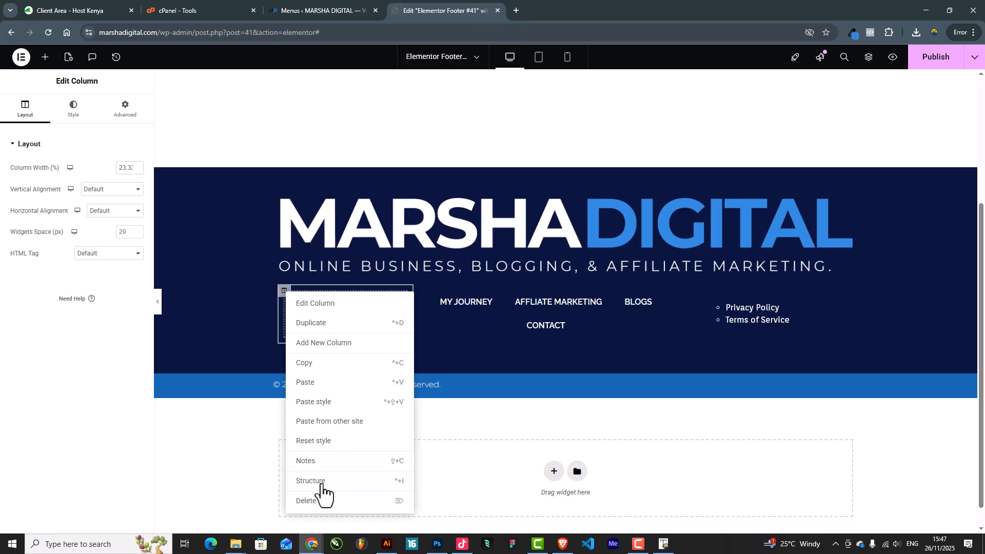
click(316, 511)
drag(563, 323, 636, 326)
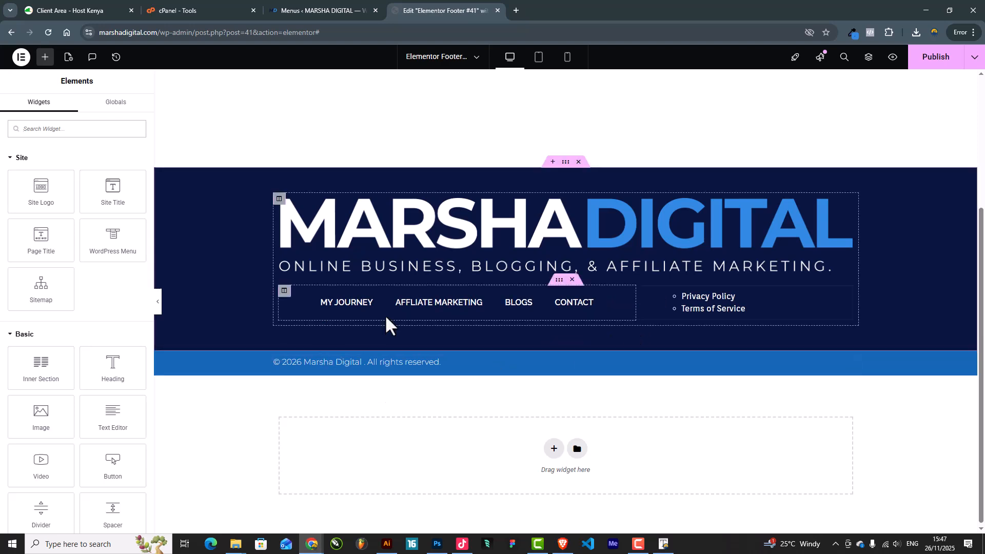
Preview the footer, then switch to the Tablet responsive view.
click(157, 303)
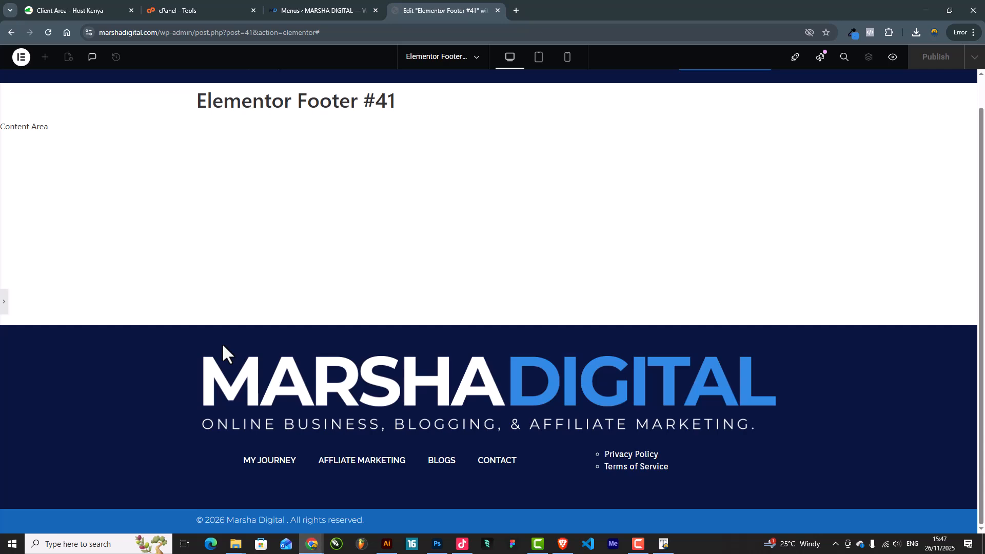
click(4, 308)
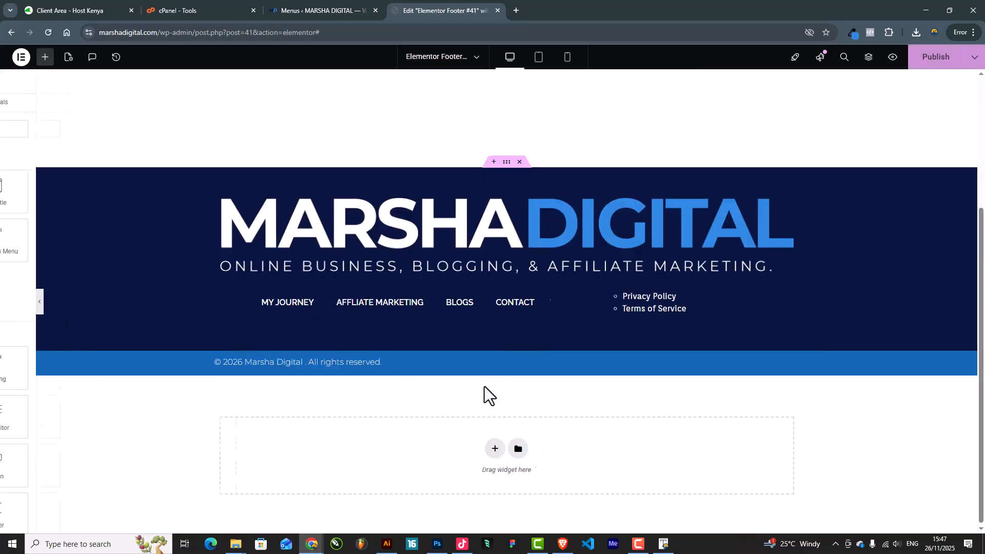
scroll(550, 371, down, 2)
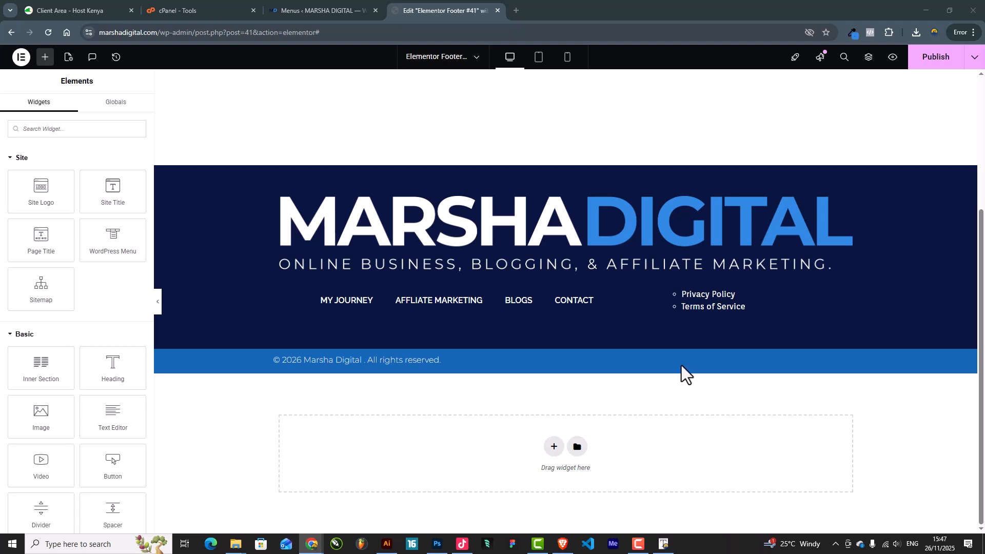
click(539, 58)
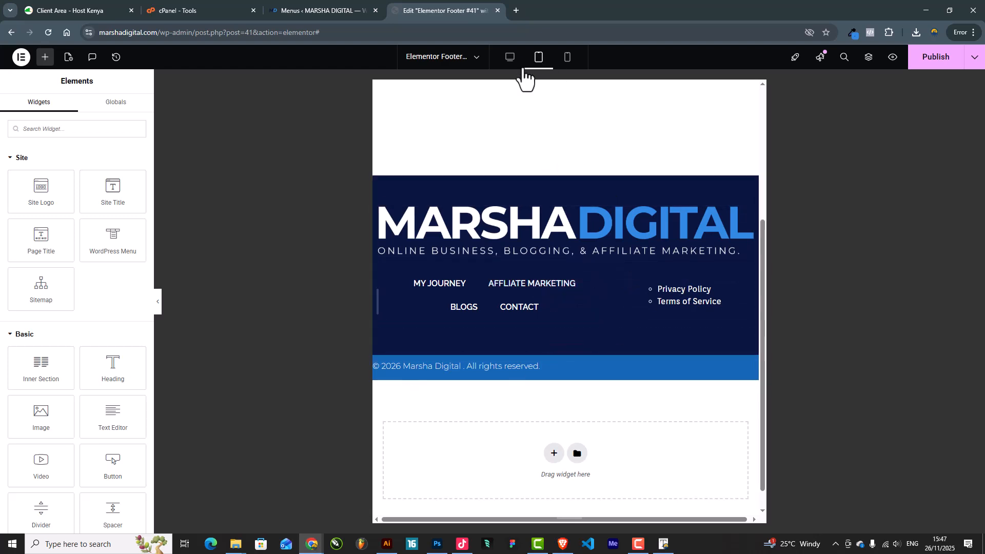
In Mobile view, set the footer menu's breakpoint to None so it never collapses.
click(567, 58)
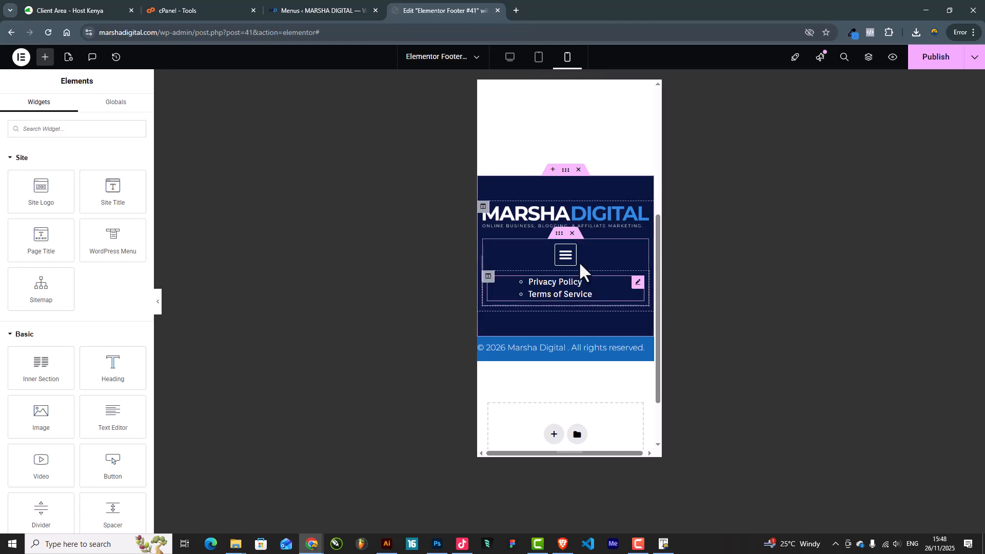
click(637, 252)
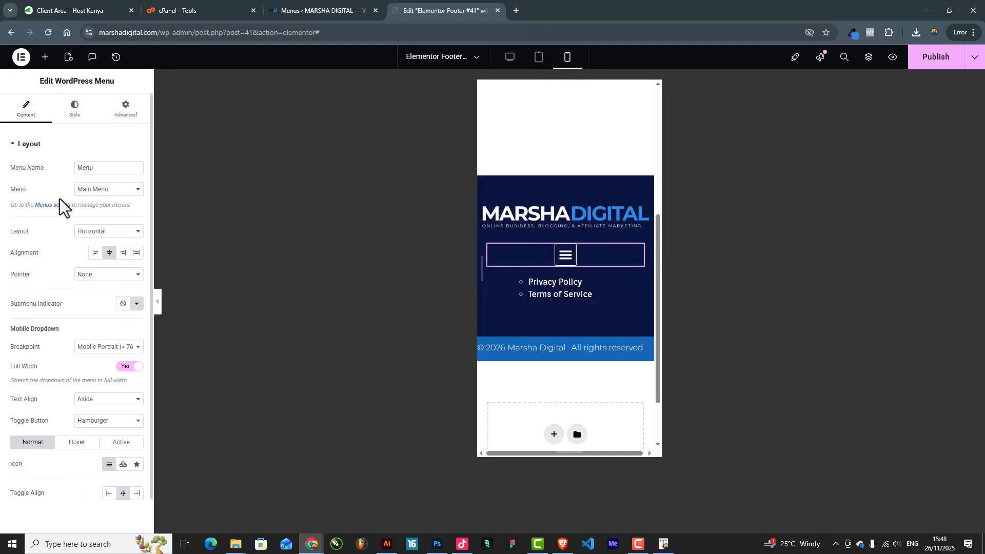
click(91, 349)
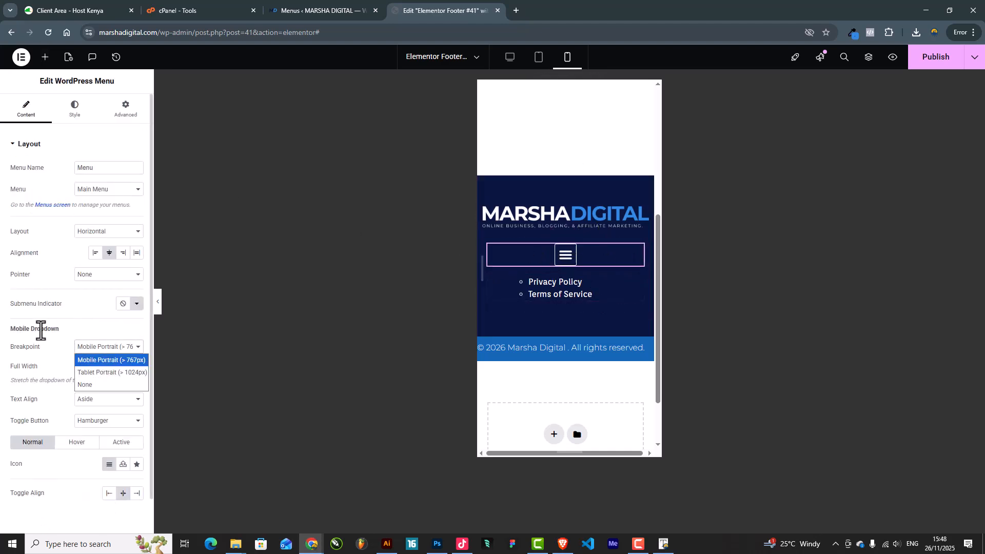
click(41, 331)
click(96, 349)
click(94, 384)
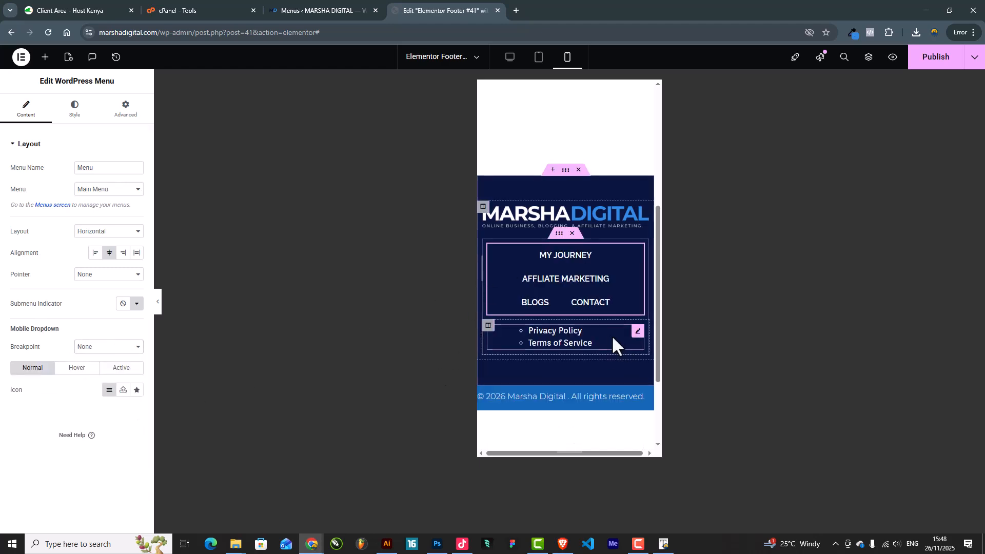
Center-align the Privacy Policy and Terms of Service links and remove their bullets.
click(638, 333)
click(75, 109)
click(123, 169)
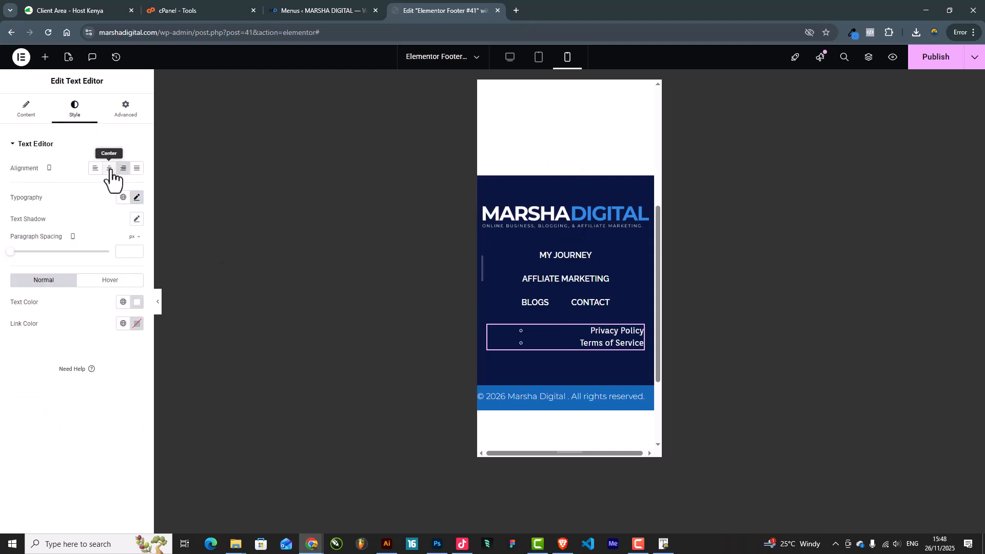
click(109, 169)
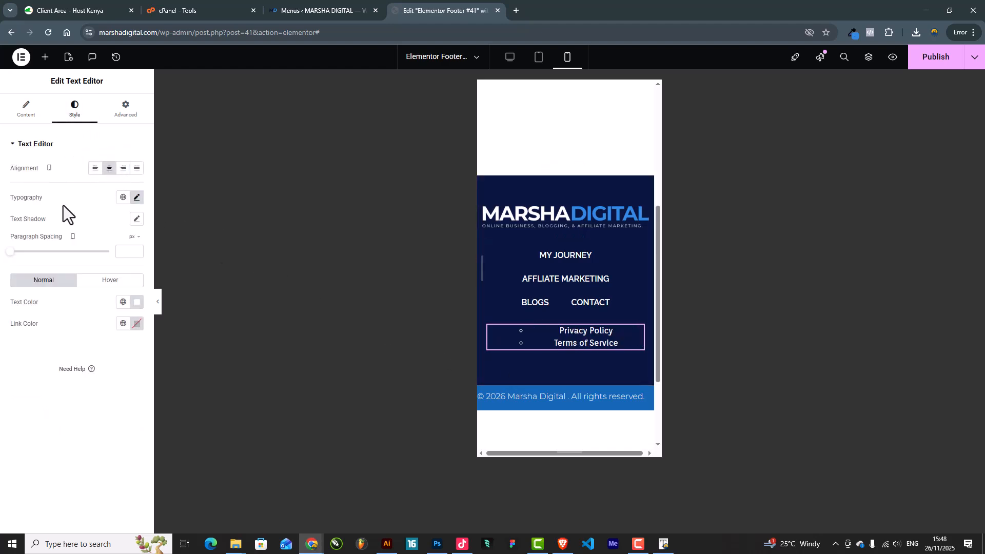
click(23, 115)
click(51, 242)
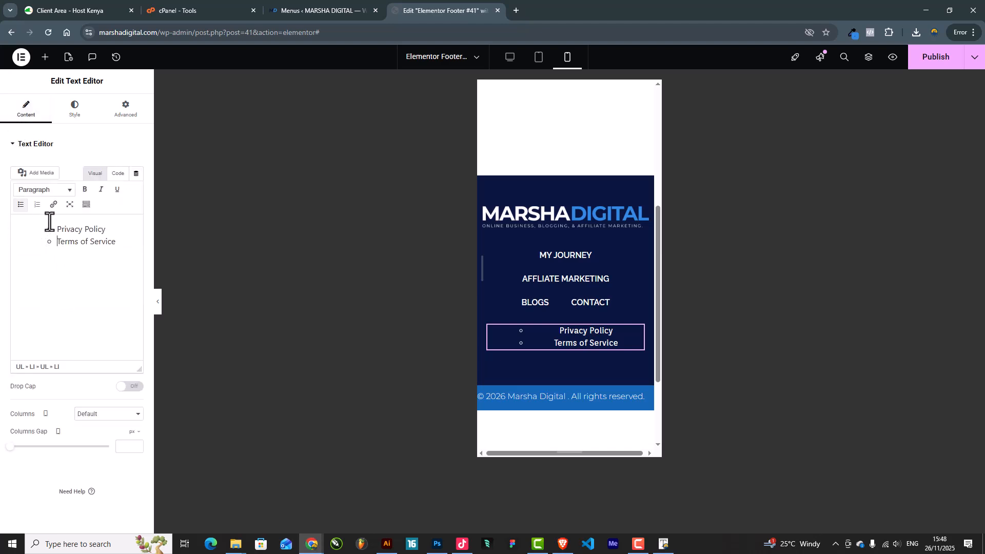
drag(115, 243, 31, 222)
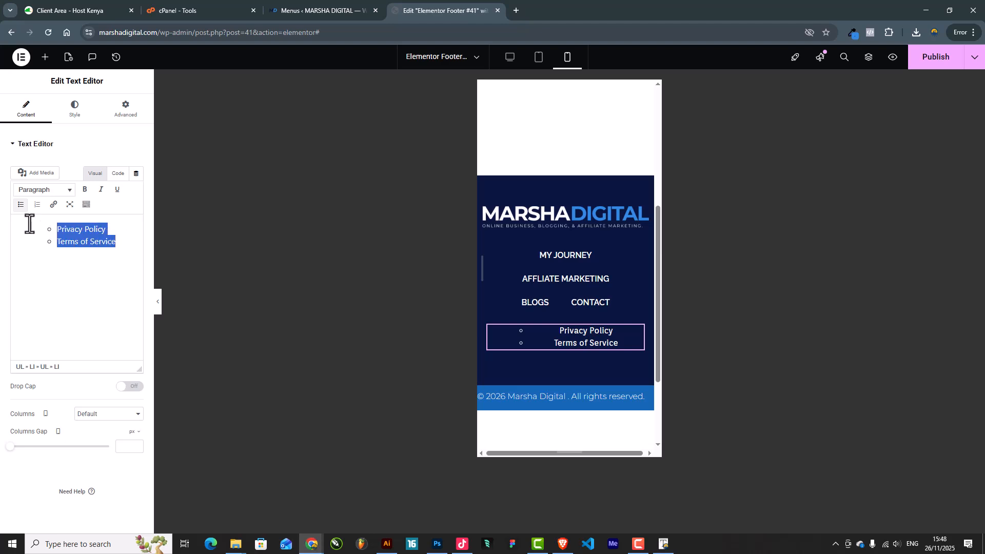
click(21, 204)
click(97, 252)
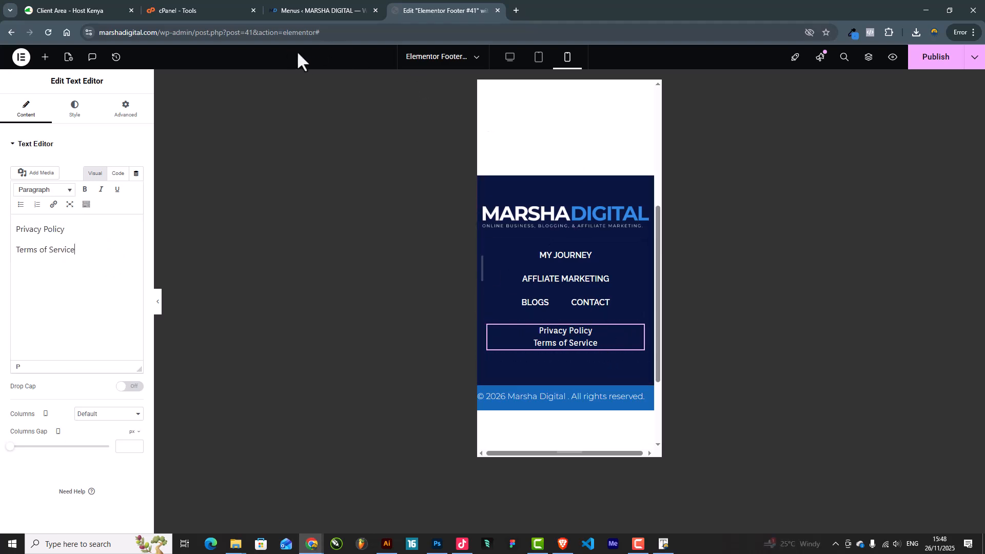
Join the links into 'Privacy Policy | Terms of Service' on one line and publish the footer.
click(510, 57)
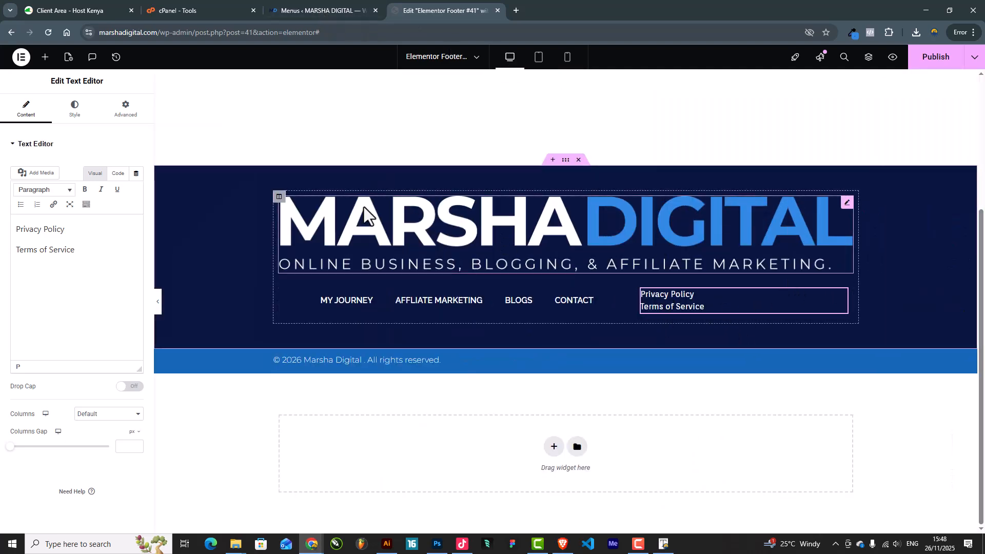
click(15, 250)
key(BackSpace)
text(| Terms of Service)
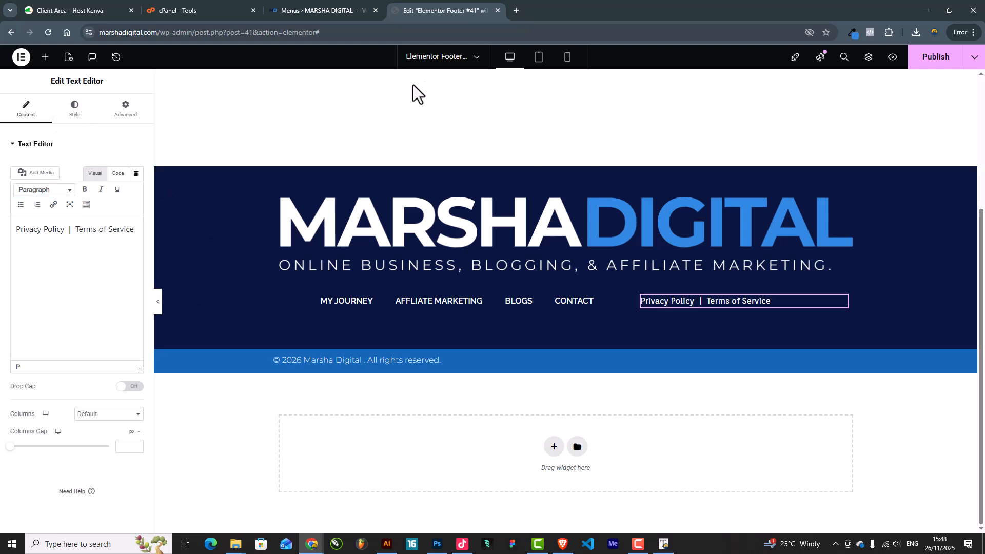
click(568, 57)
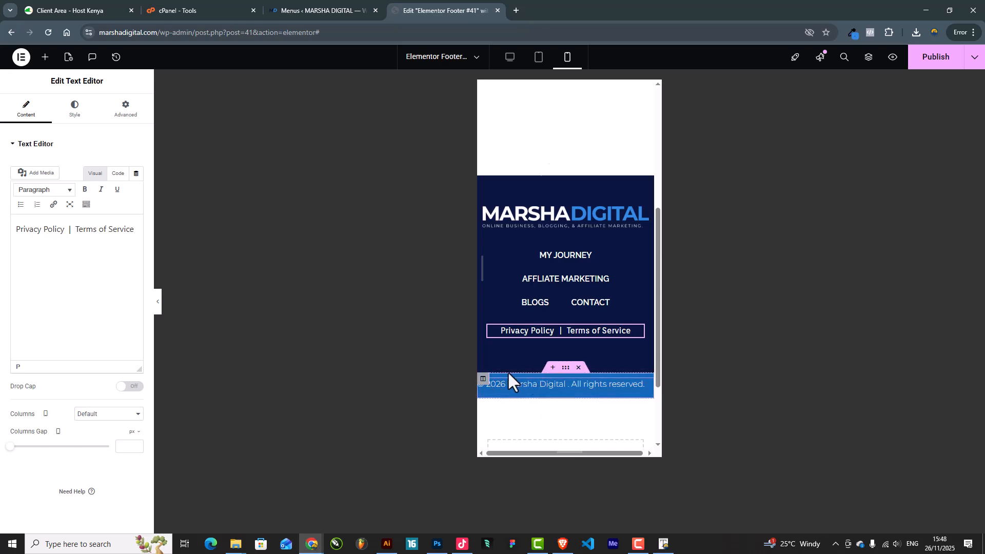
click(933, 61)
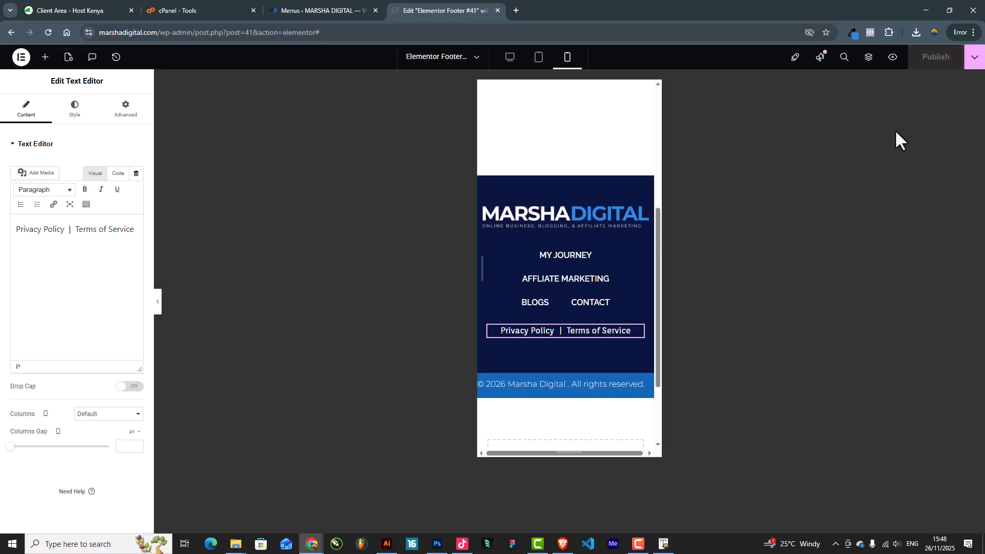
Visit the live marshadigital.com home page from the admin bar to view the footer.
click(309, 7)
mouse_move(51, 54)
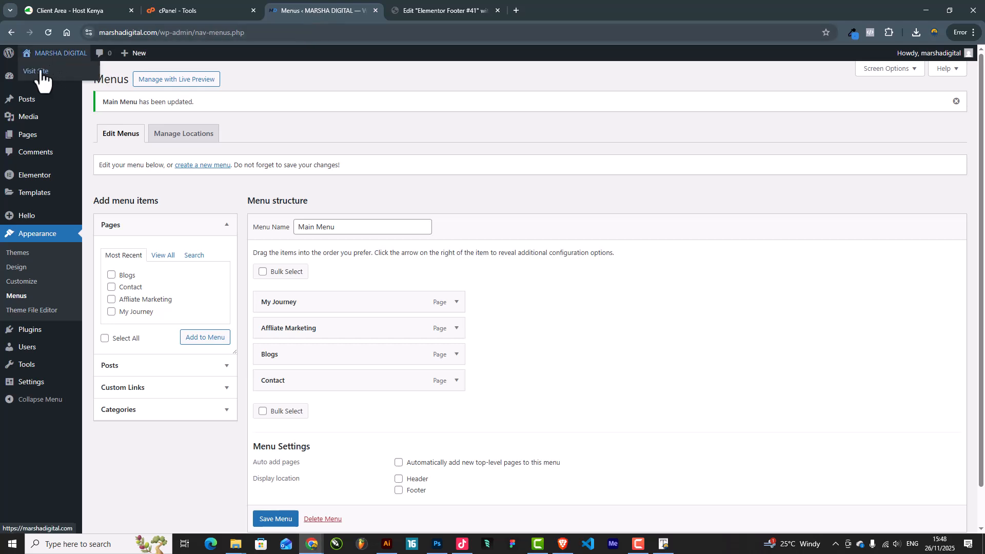
click(37, 73)
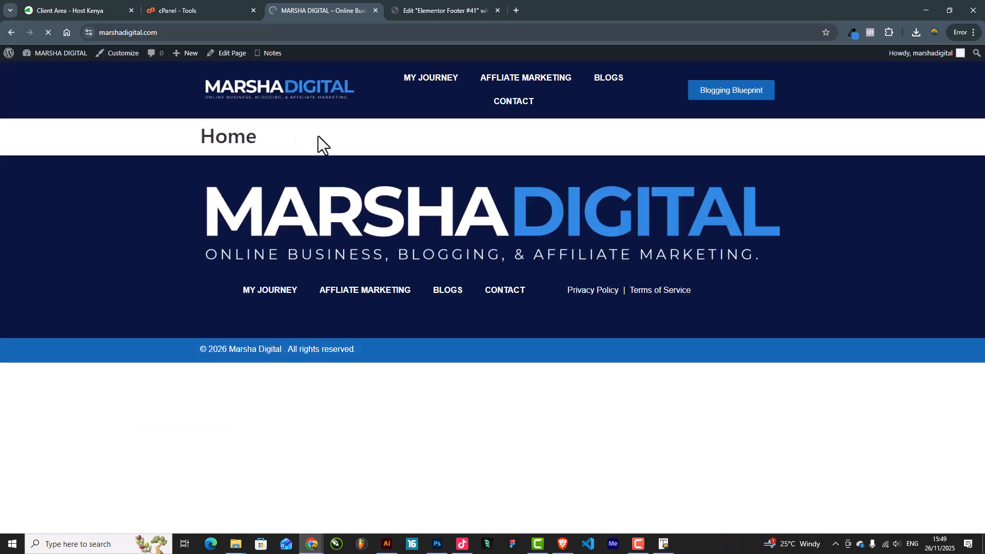
drag(204, 125, 349, 129)
click(349, 130)
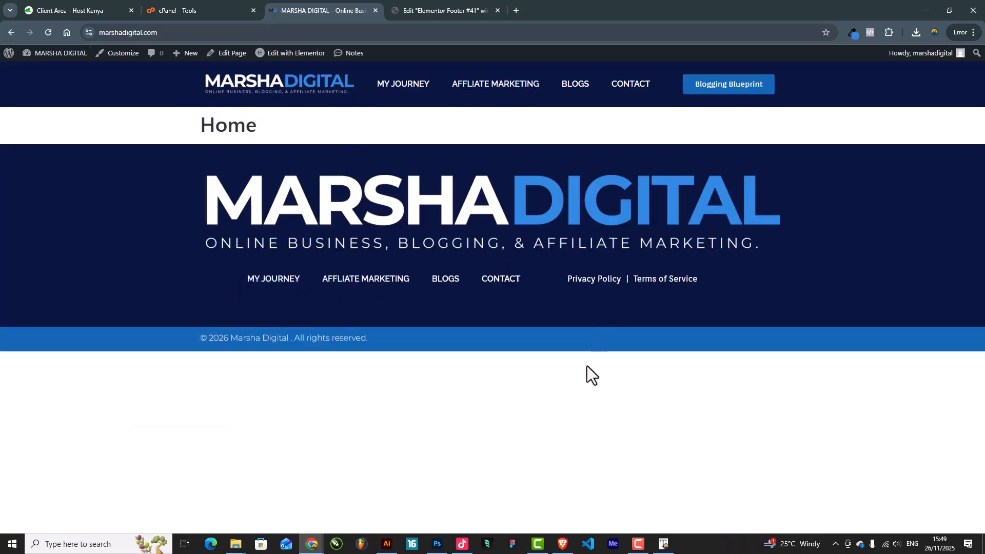